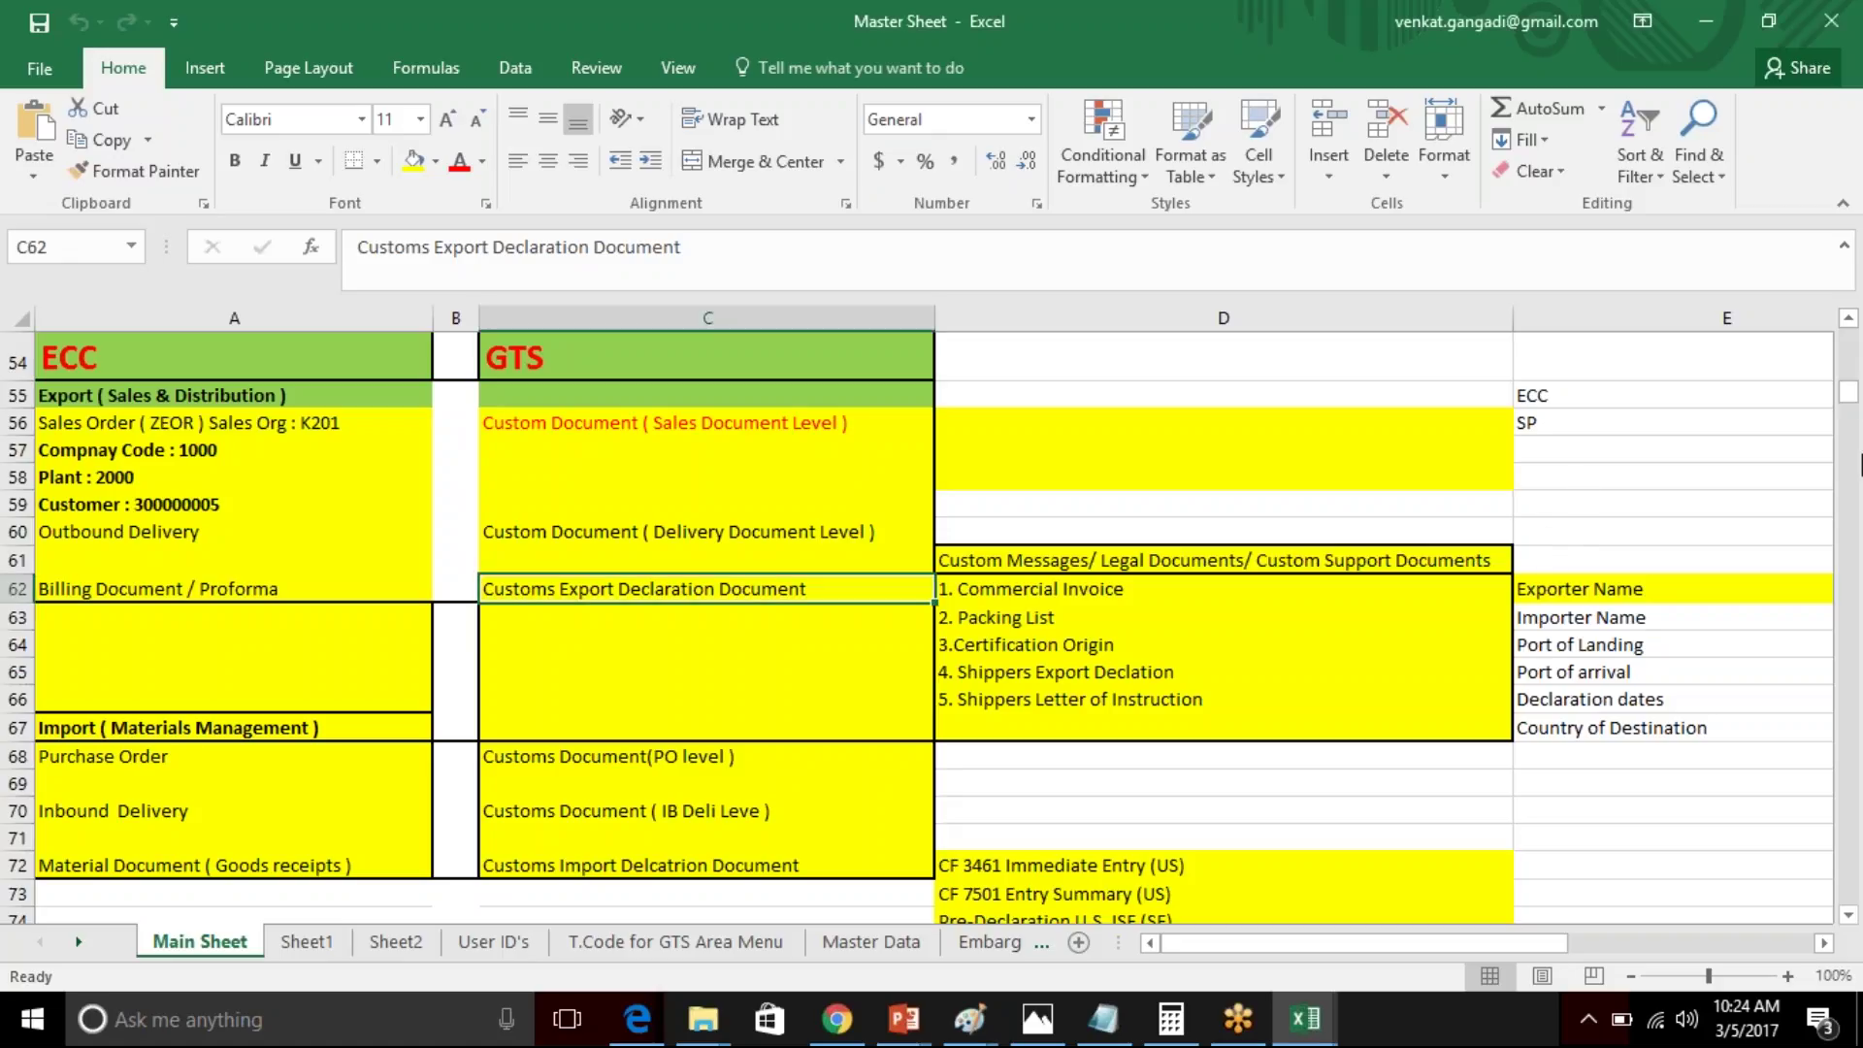
# - Scroll the Master Sheet back up to row 9 to show the customer, vendor and material mapping
pyautogui.click(1849, 318)
pyautogui.moveTo(1848, 323); pyautogui.dragTo(1848, 323)
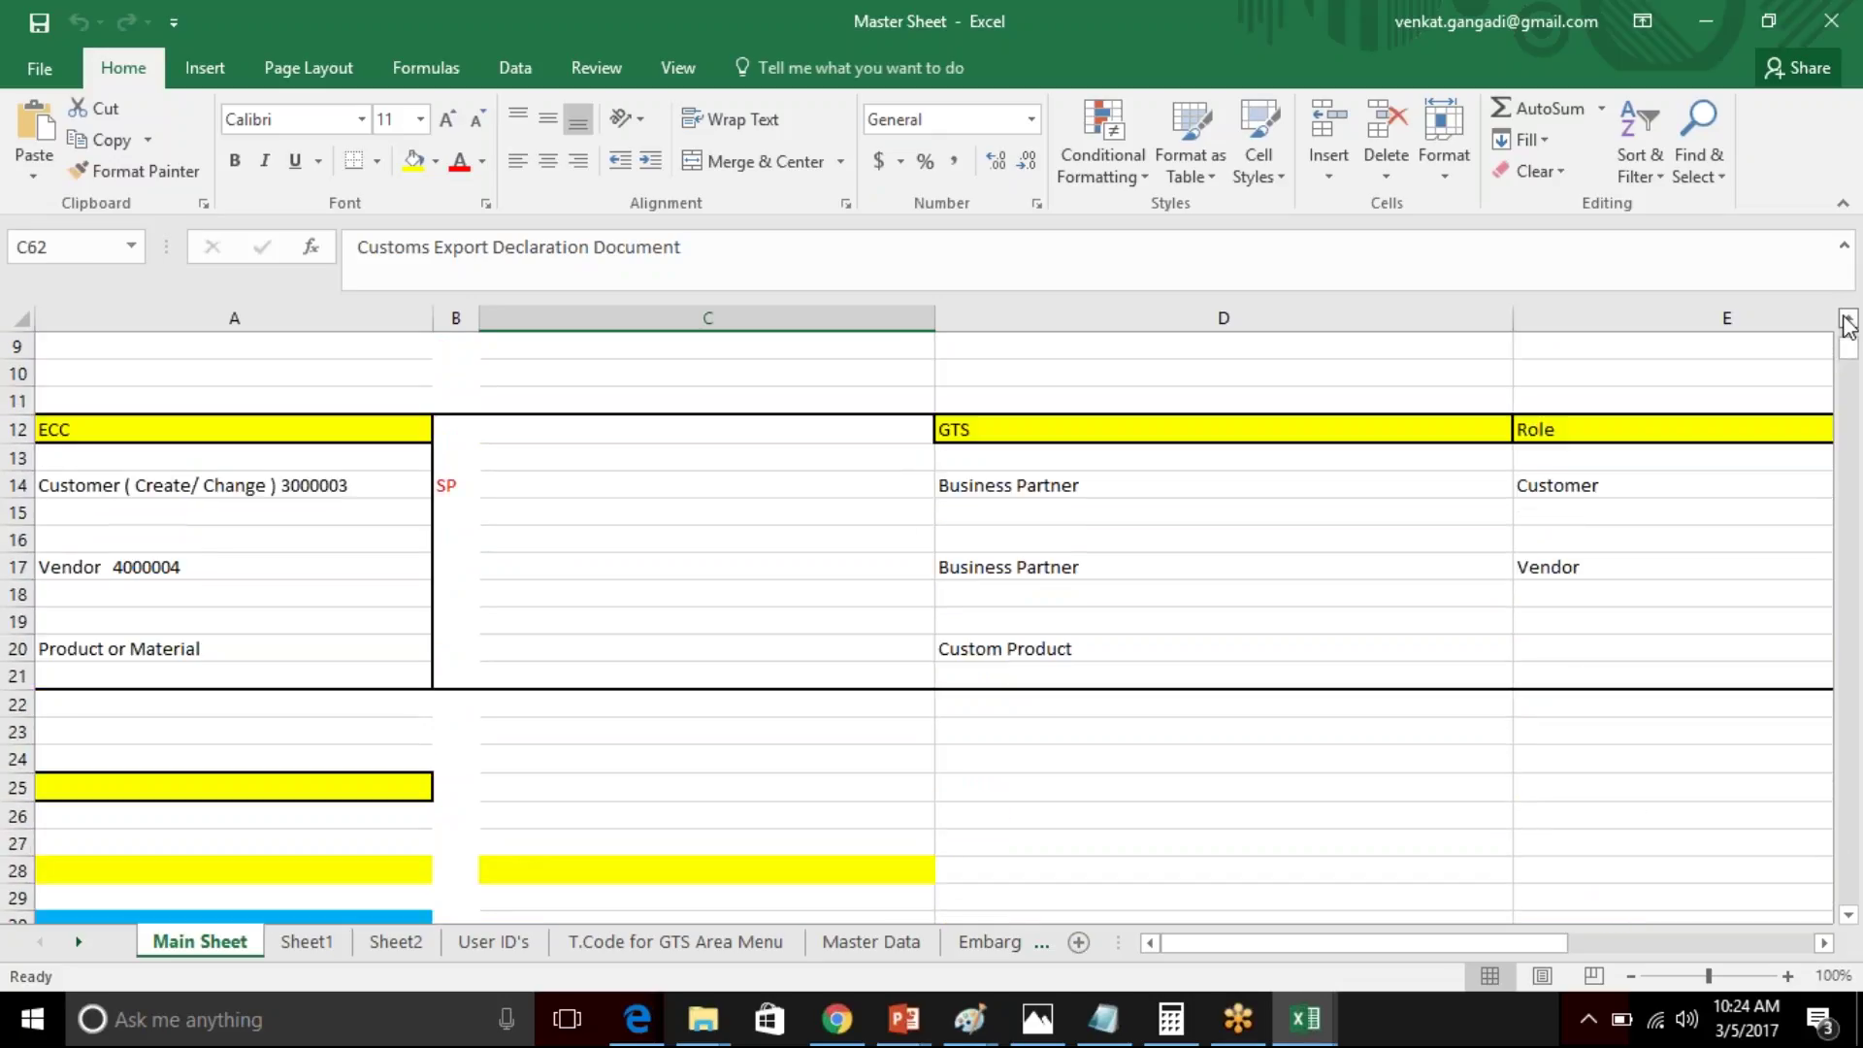
# - Narrow column C to tighten the layout and select the vendor's Business Partner cell D17
pyautogui.moveTo(920, 327); pyautogui.dragTo(842, 326)
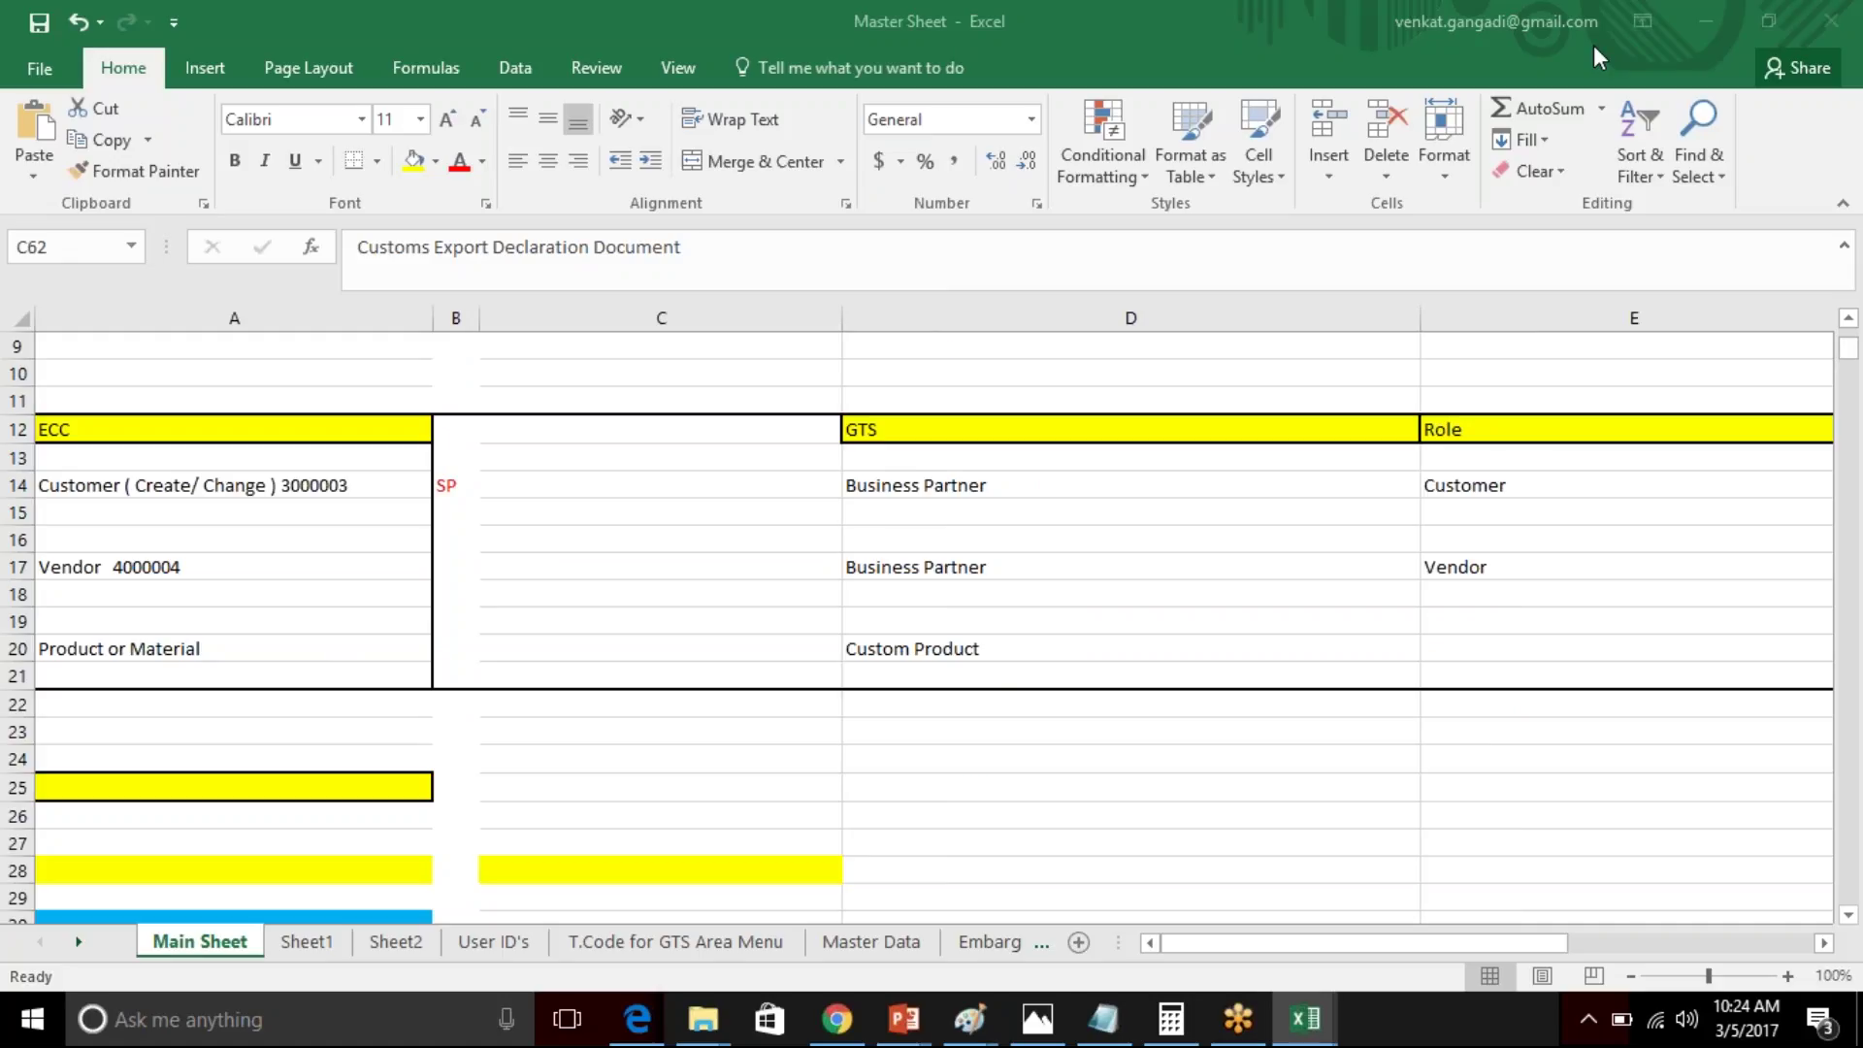
pyautogui.click(1397, 568)
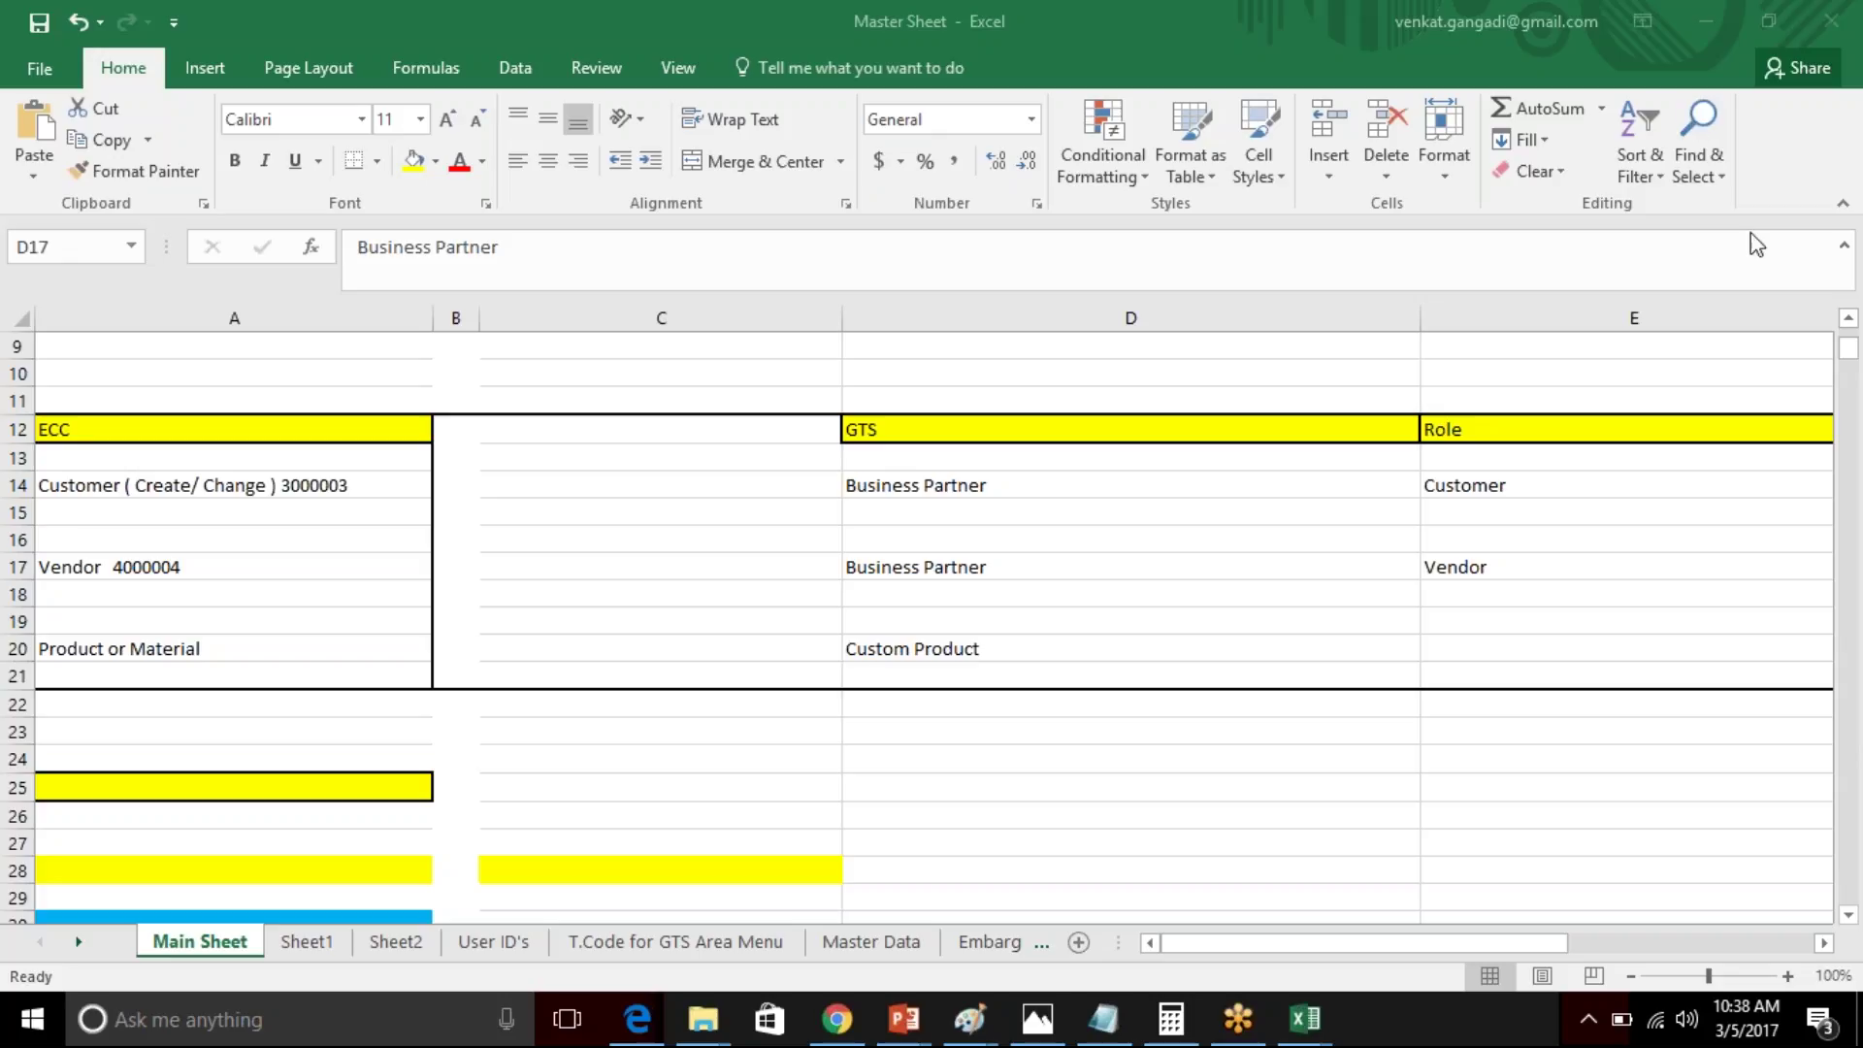
# - Scroll down to the export and import document mapping section at row 54
pyautogui.click(1853, 369)
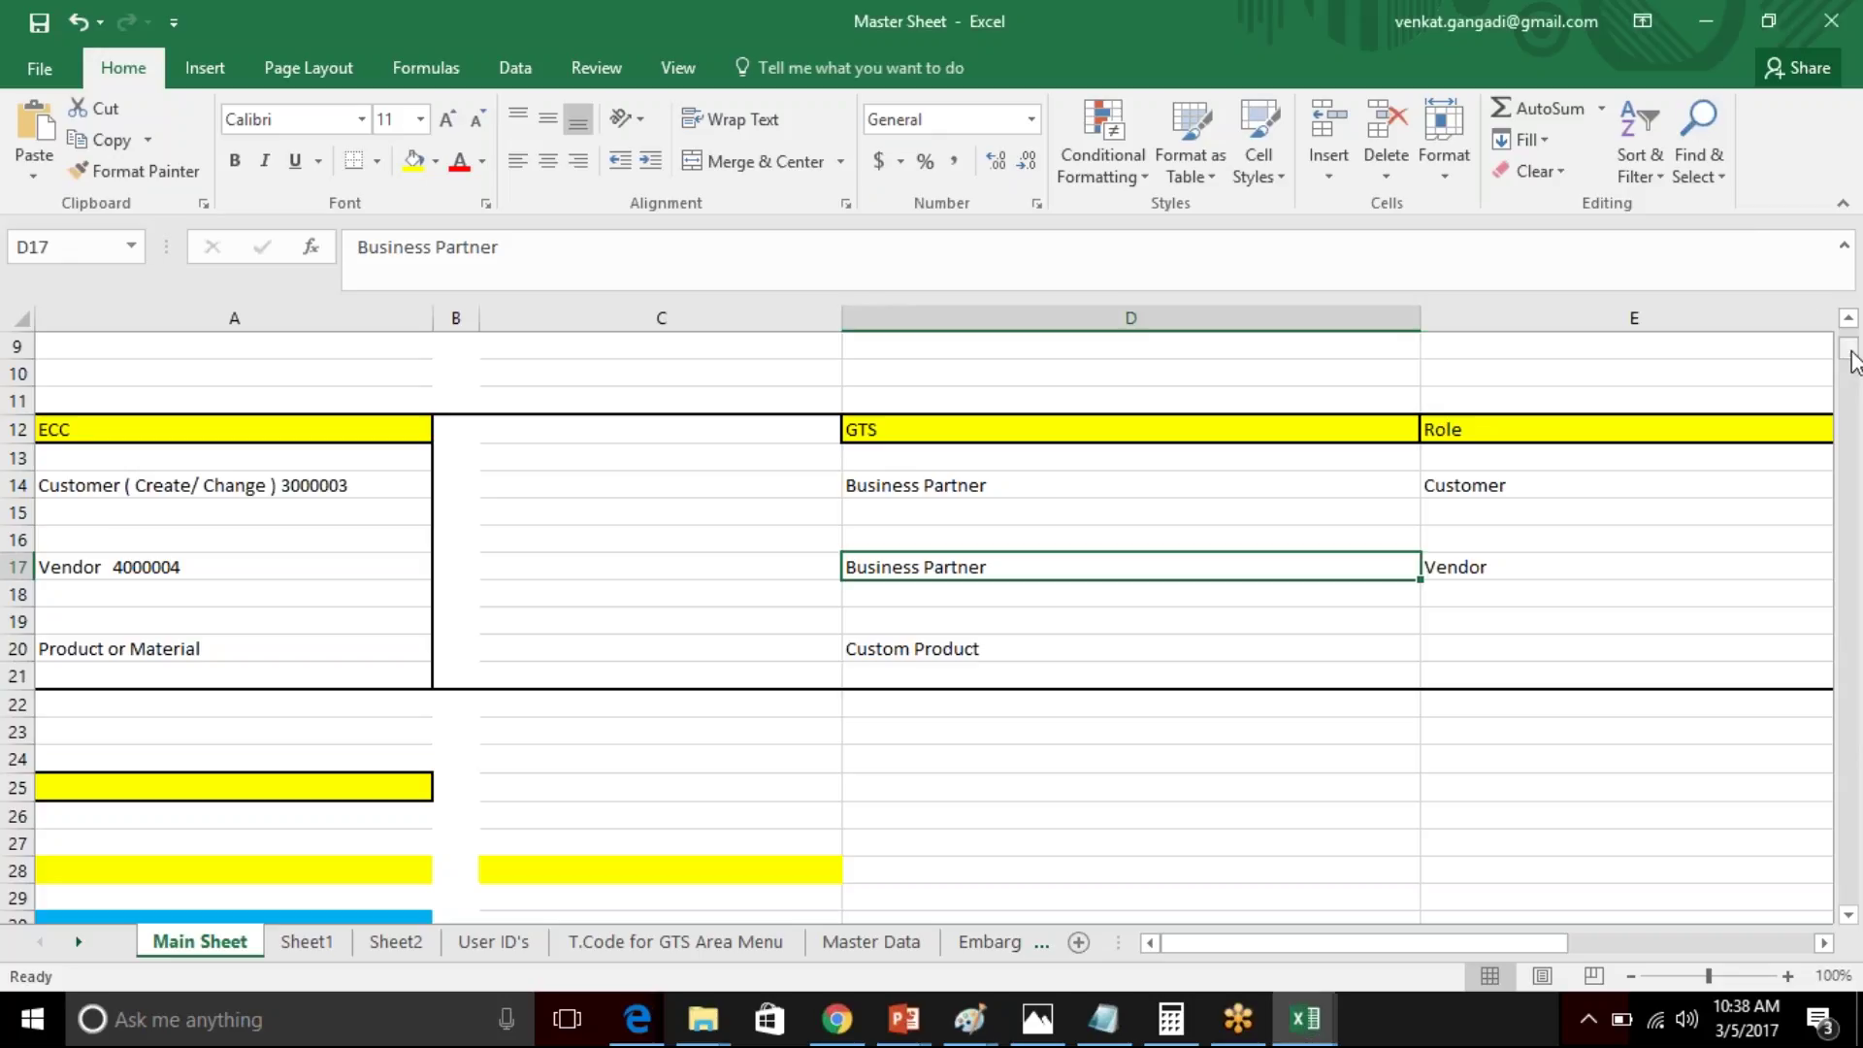
pyautogui.moveTo(1853, 370); pyautogui.dragTo(1853, 389)
pyautogui.scroll(-1, 1853, 389)
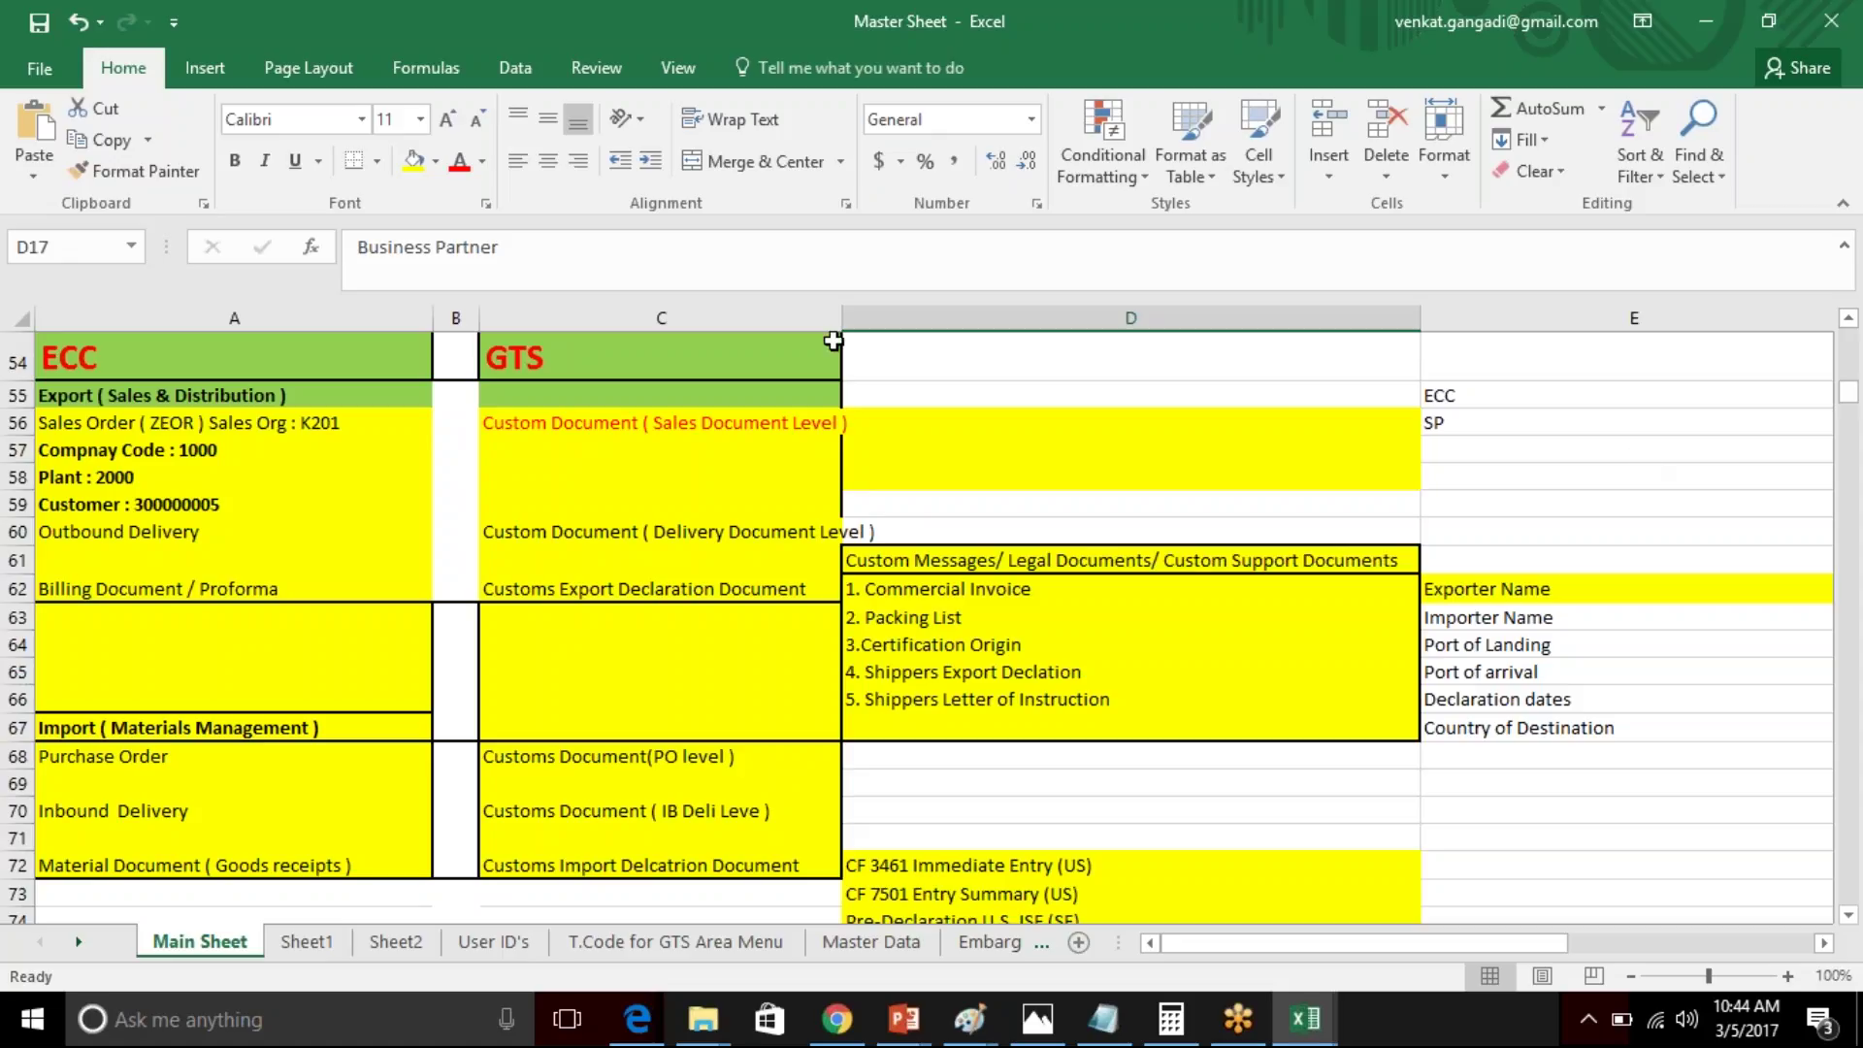
# - Widen column C so the GTS entries fit, select cell C56, and switch windows
pyautogui.moveTo(849, 319); pyautogui.dragTo(1144, 319)
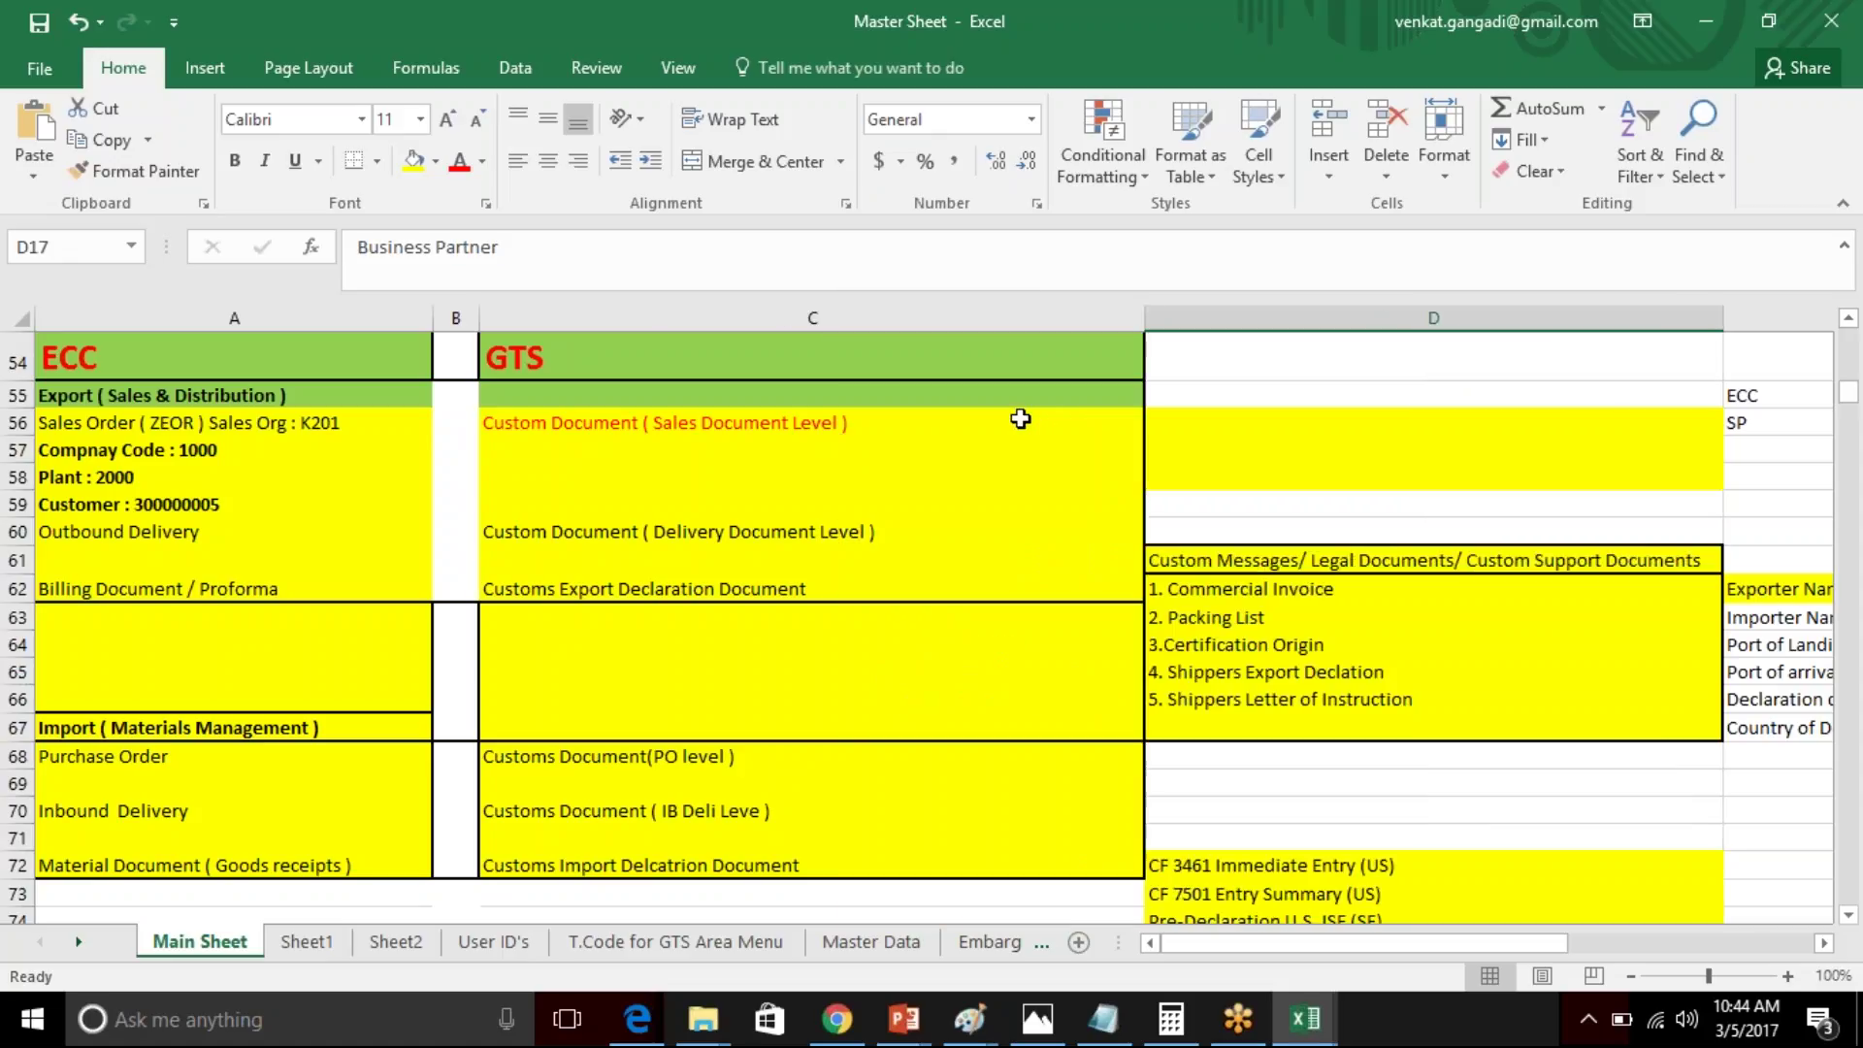
pyautogui.click(1021, 418)
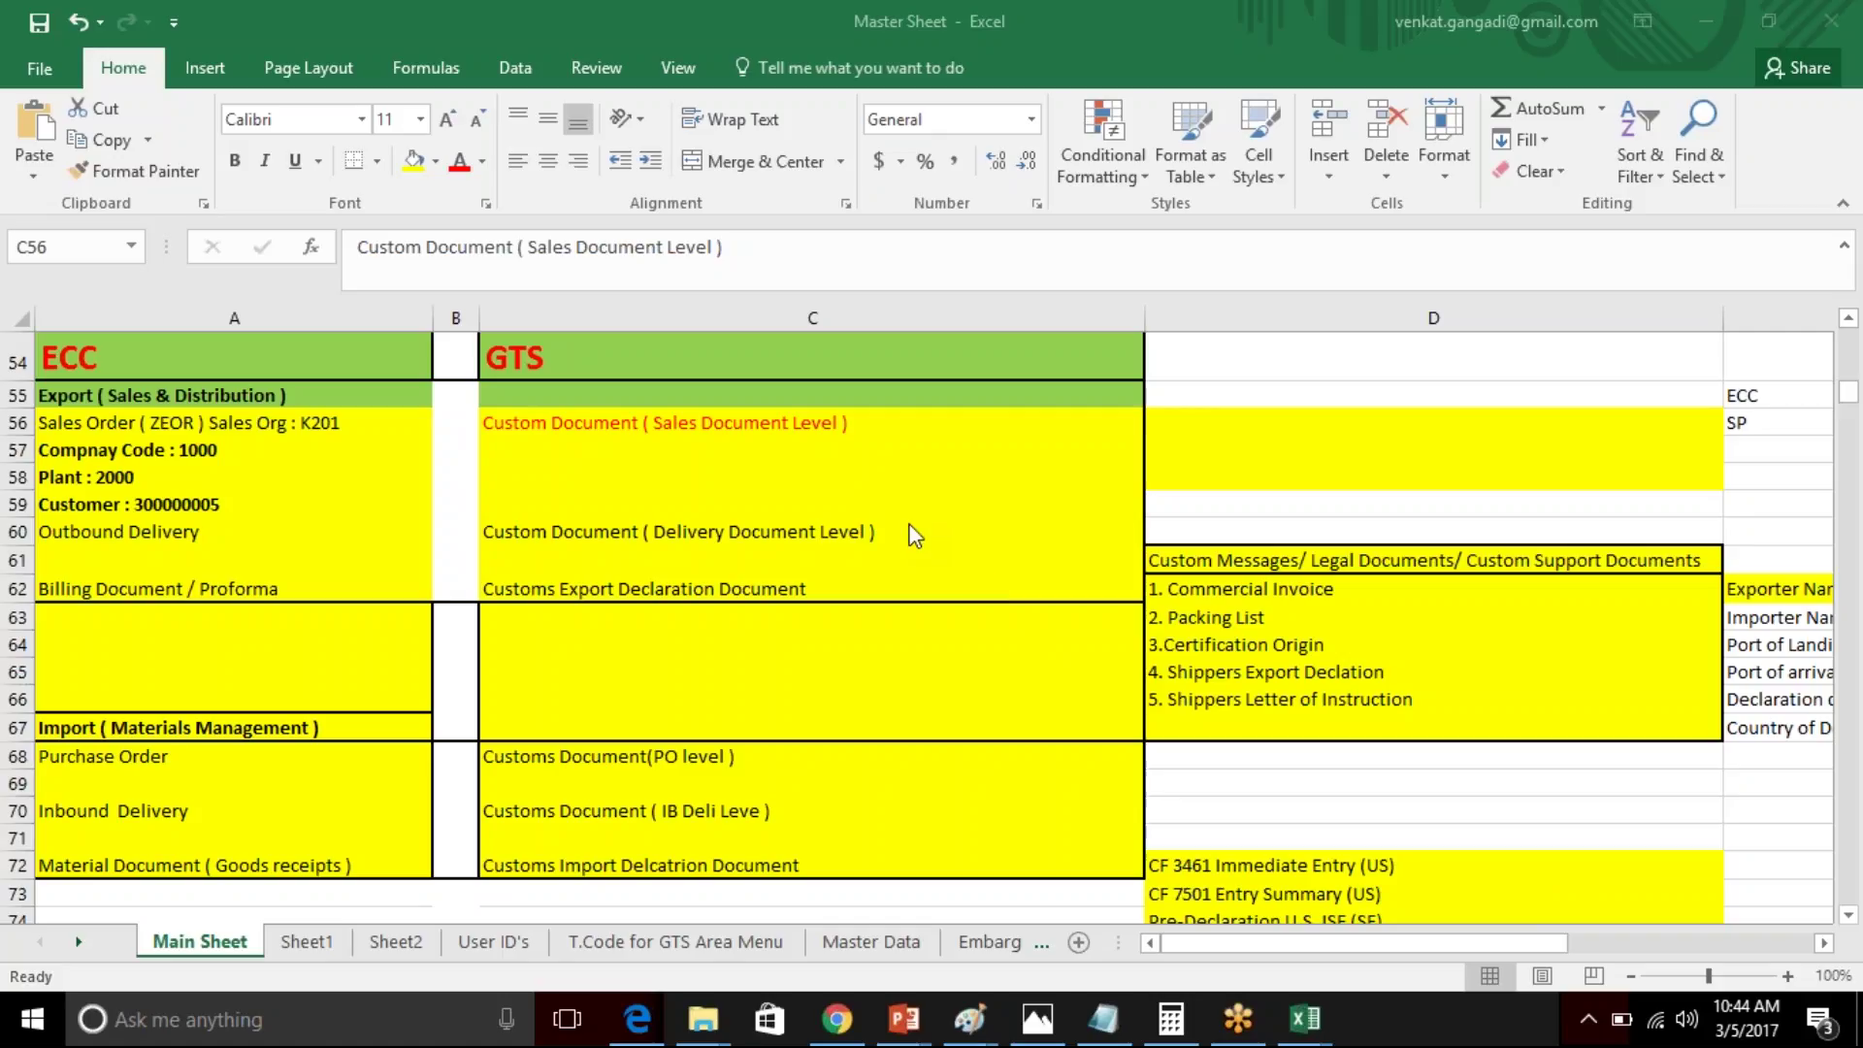
pyautogui.hotkey('alt', 'Tab')
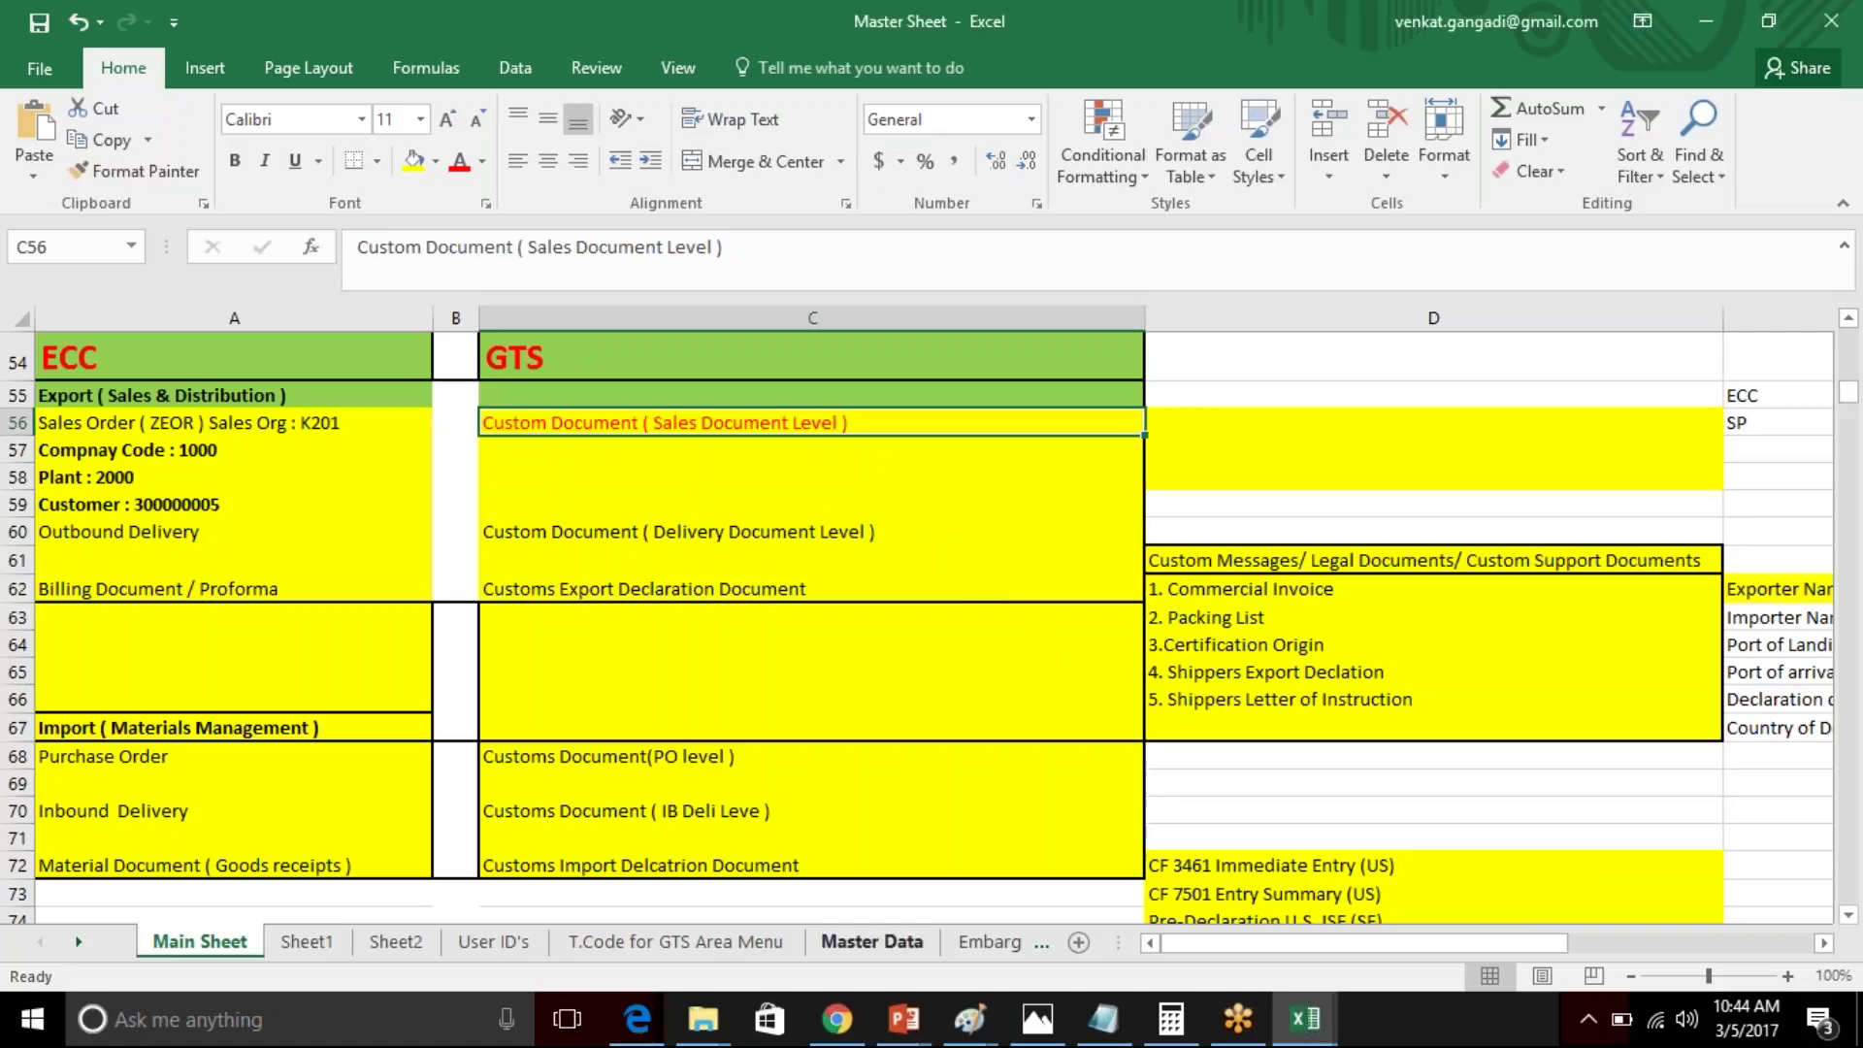
# - Read the SAP GTS Online Training weekend batch email in Gmail, then return to Excel
pyautogui.click(837, 1014)
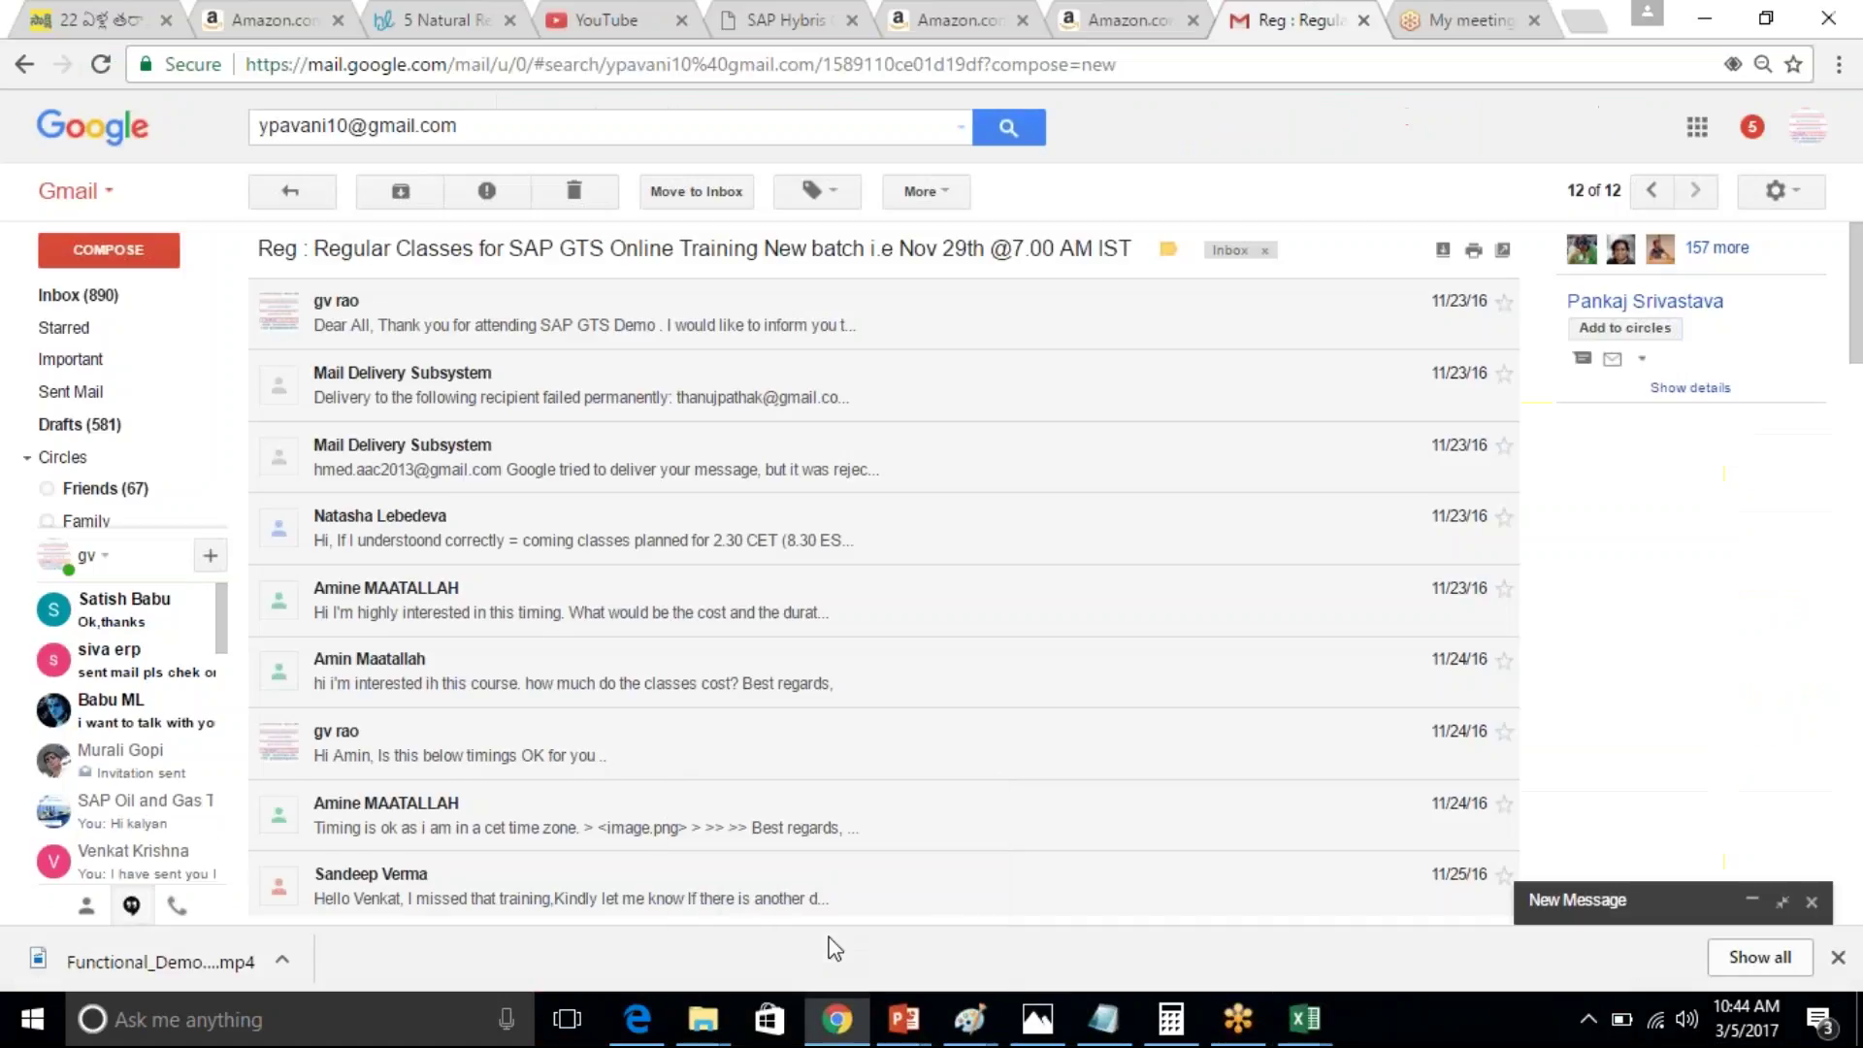
pyautogui.click(107, 296)
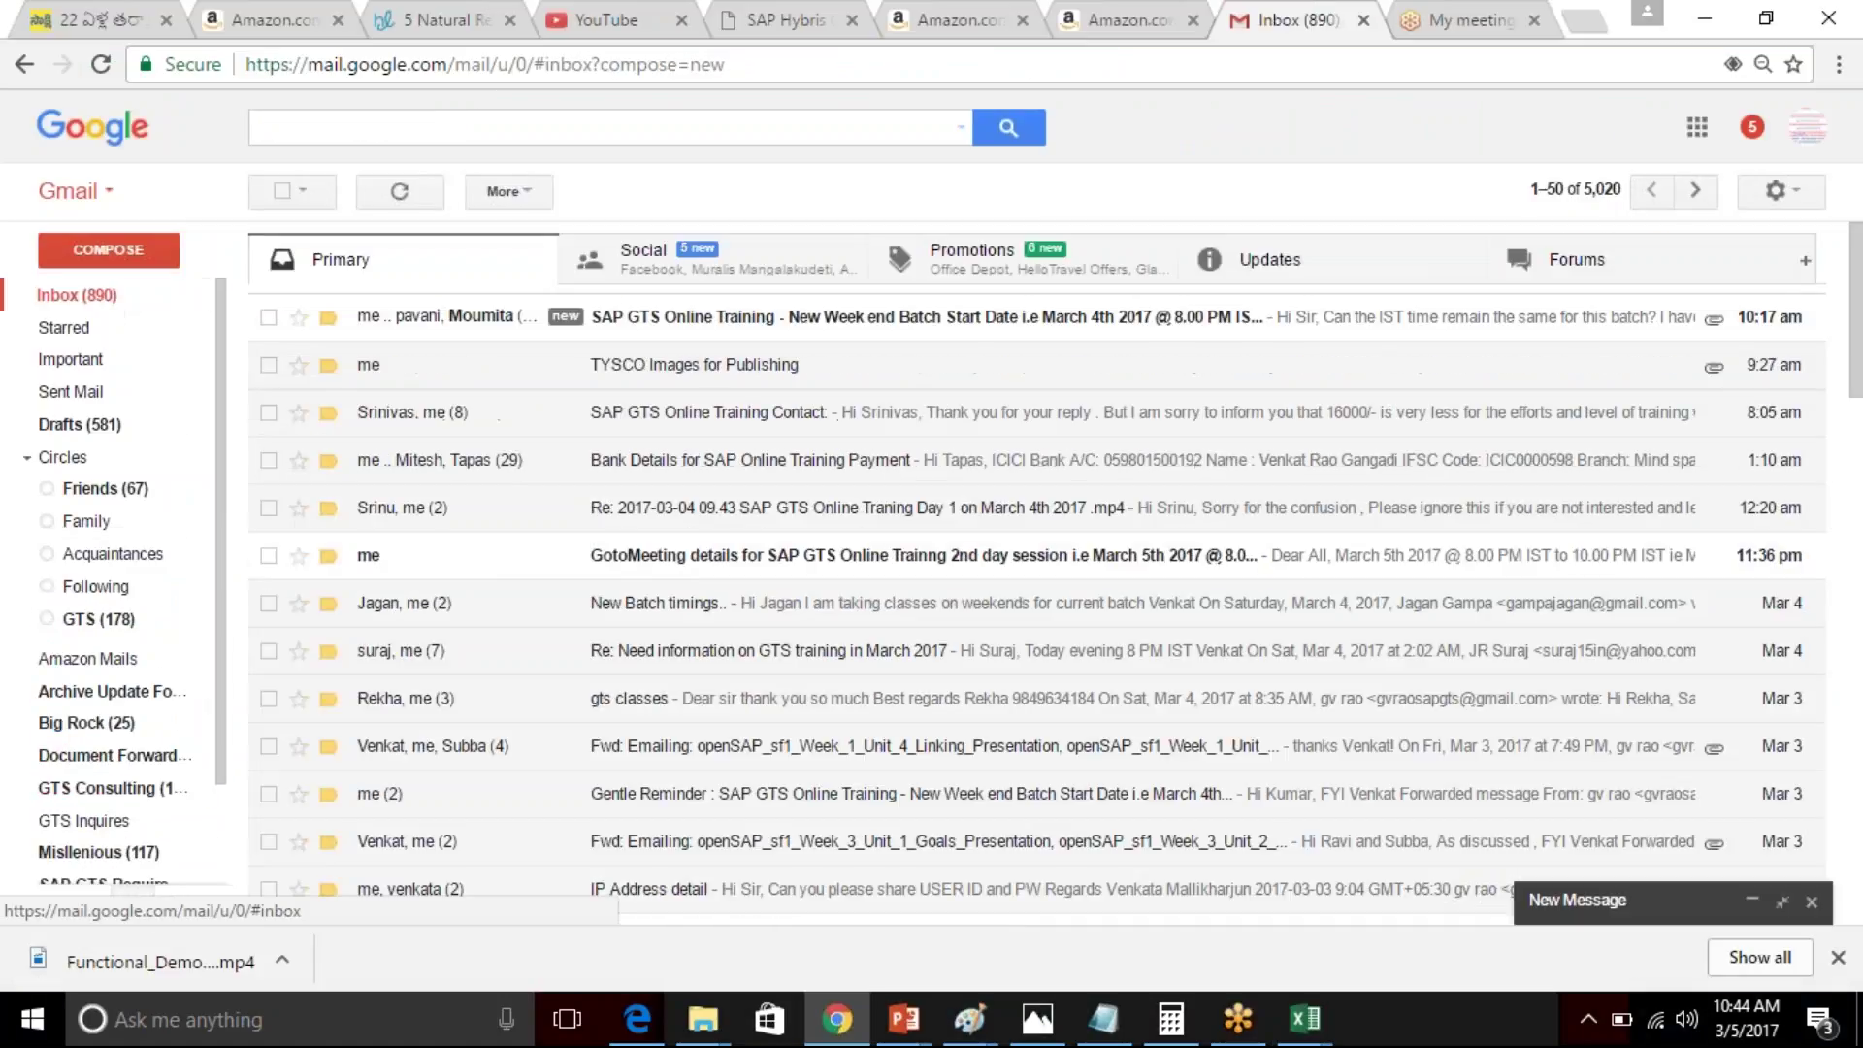
pyautogui.click(745, 328)
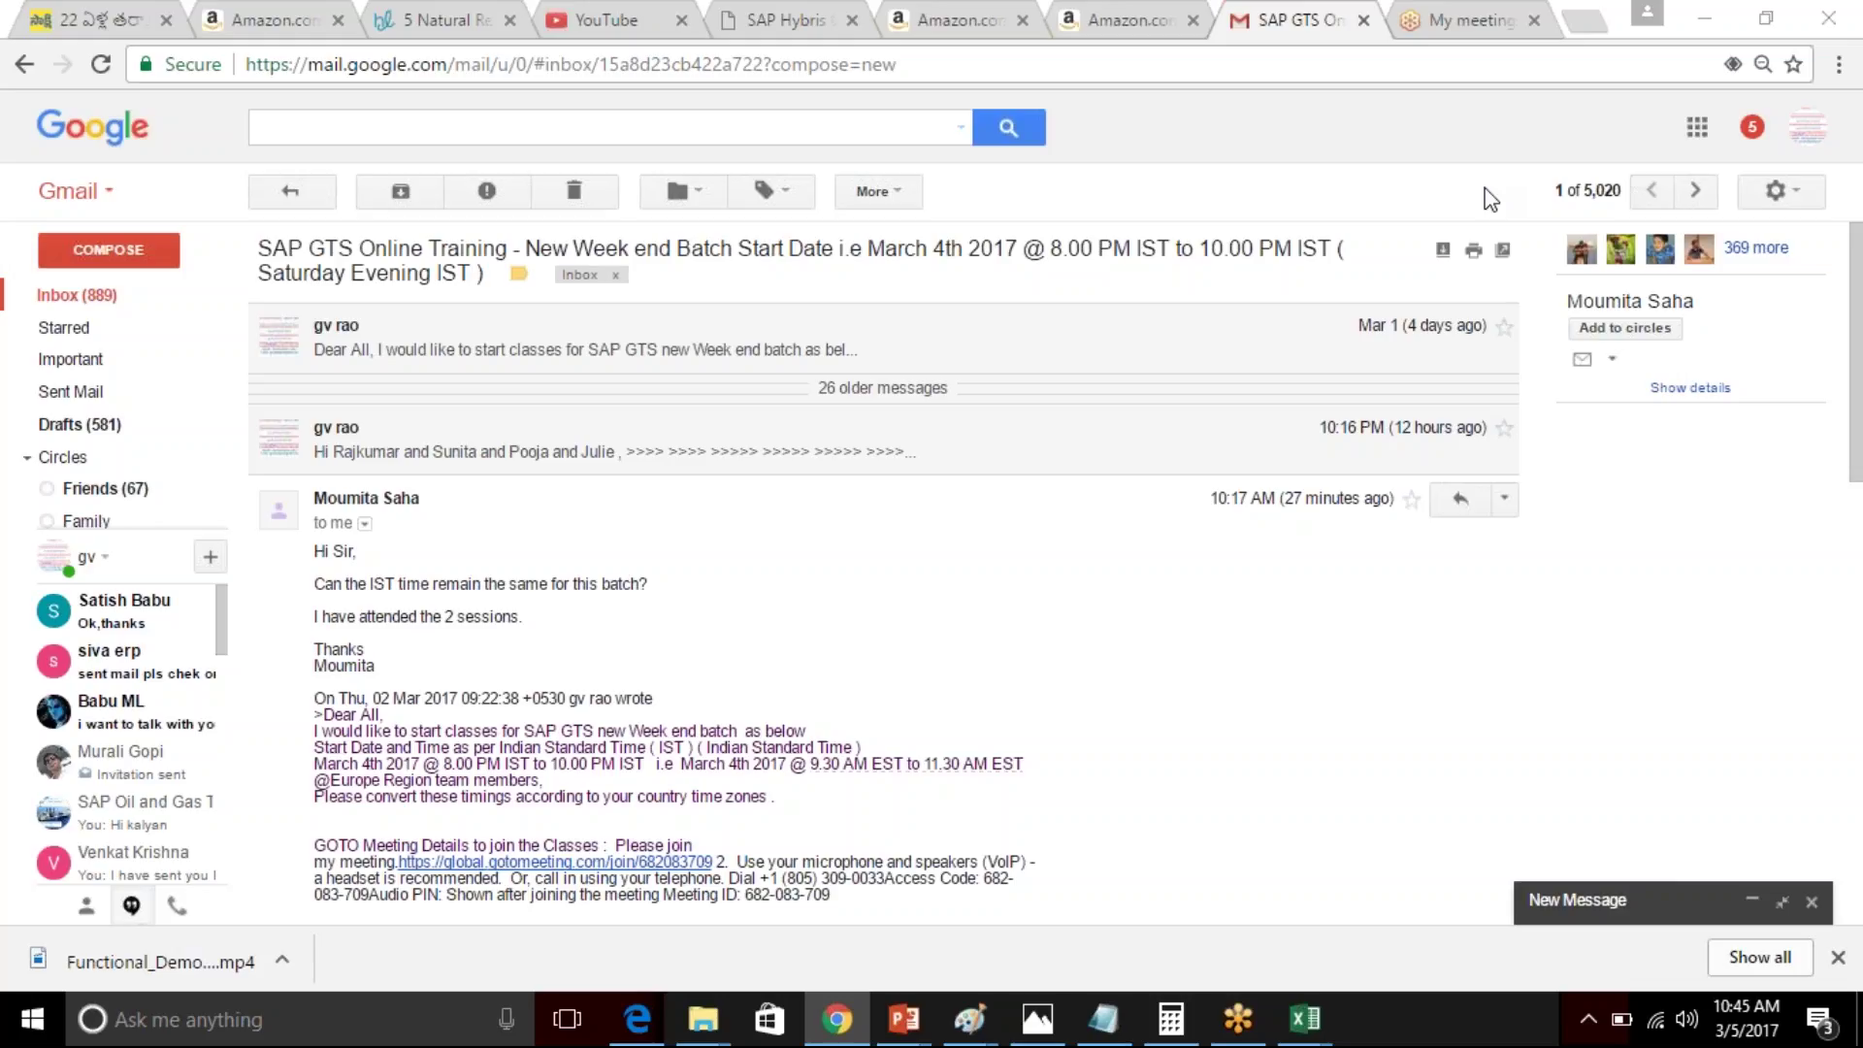
pyautogui.hotkey('alt', 'Tab')
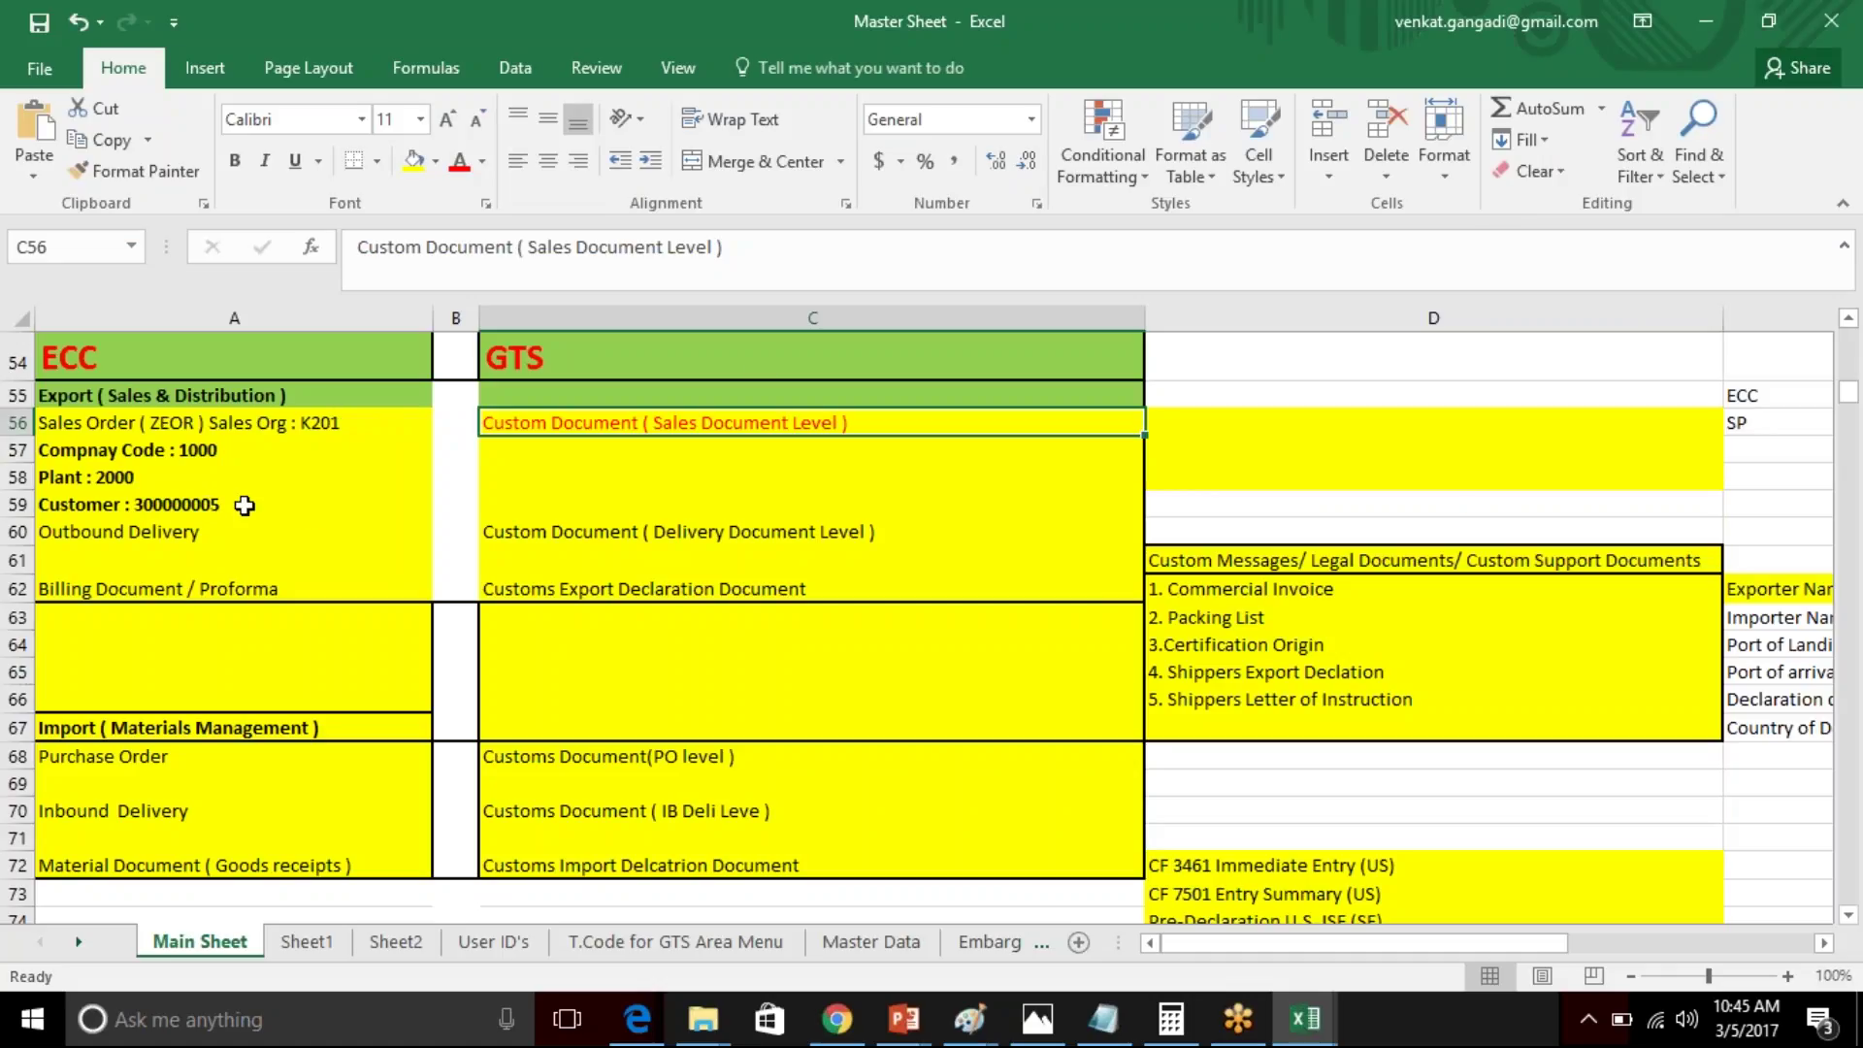
pyautogui.click(375, 426)
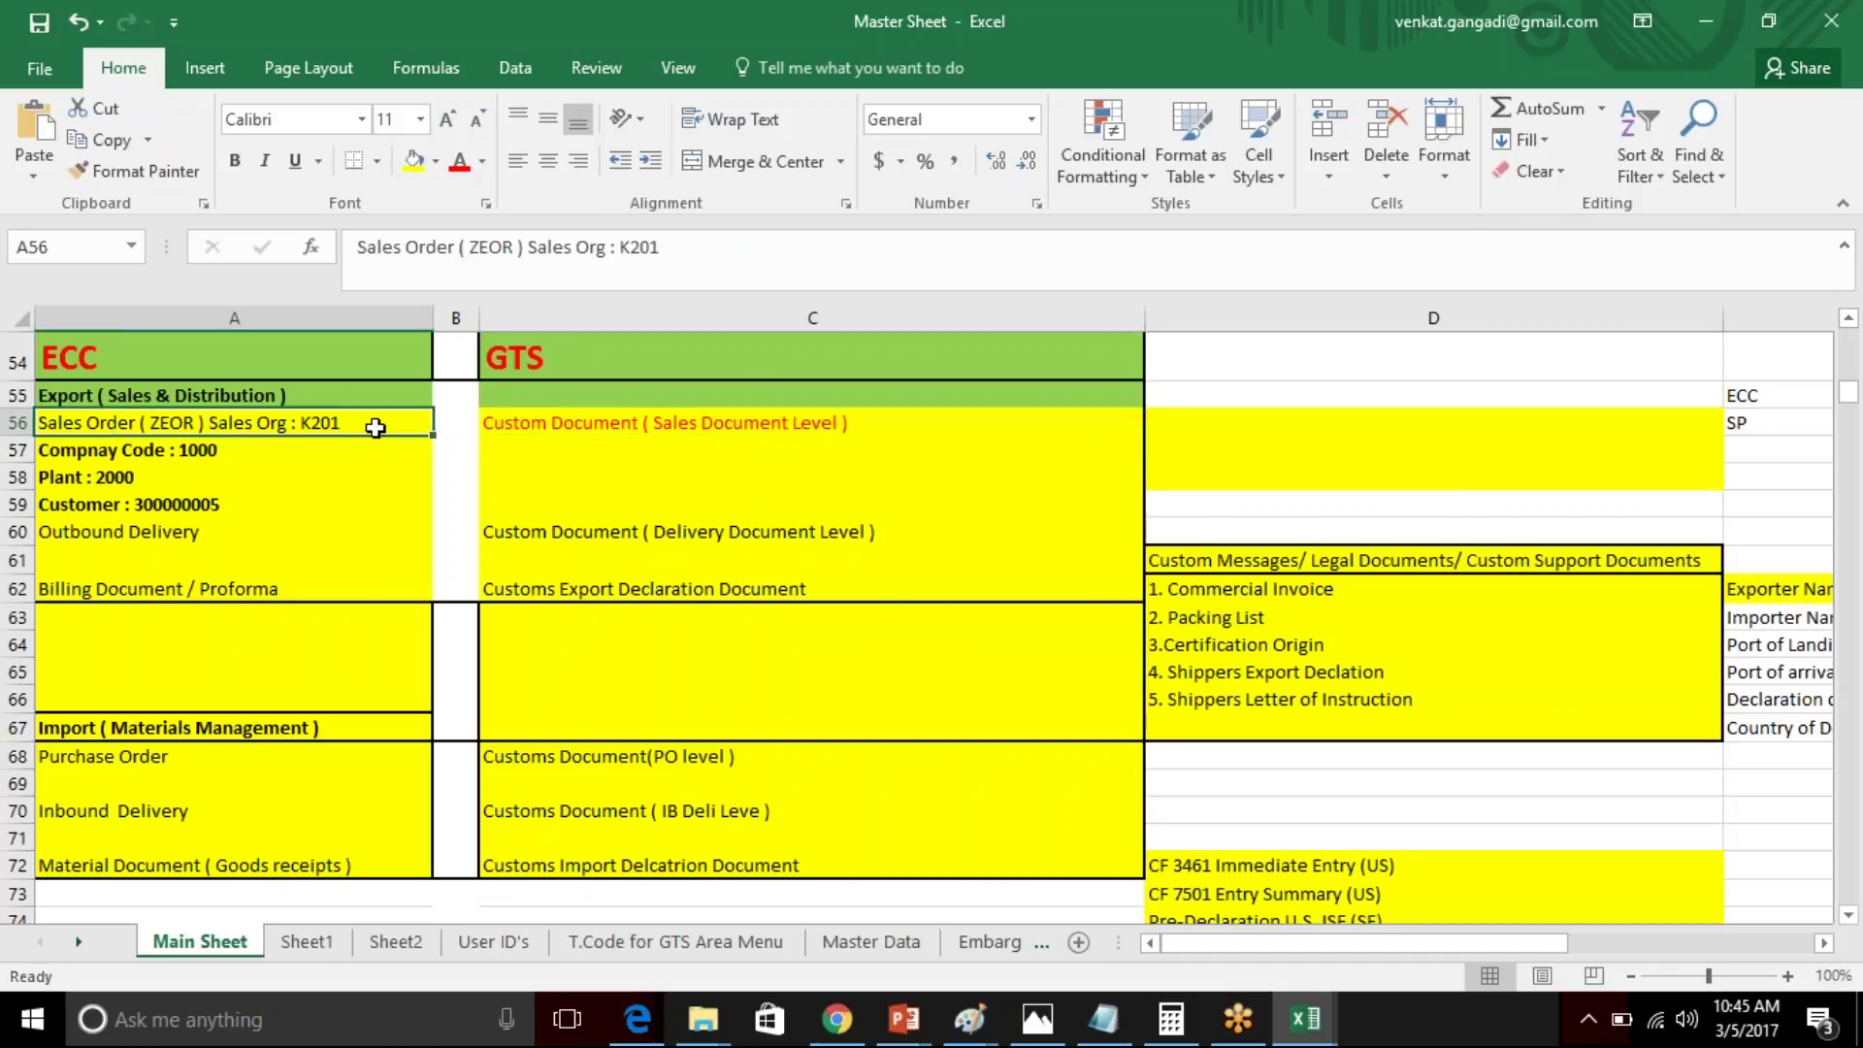
pyautogui.doubleClick(375, 427)
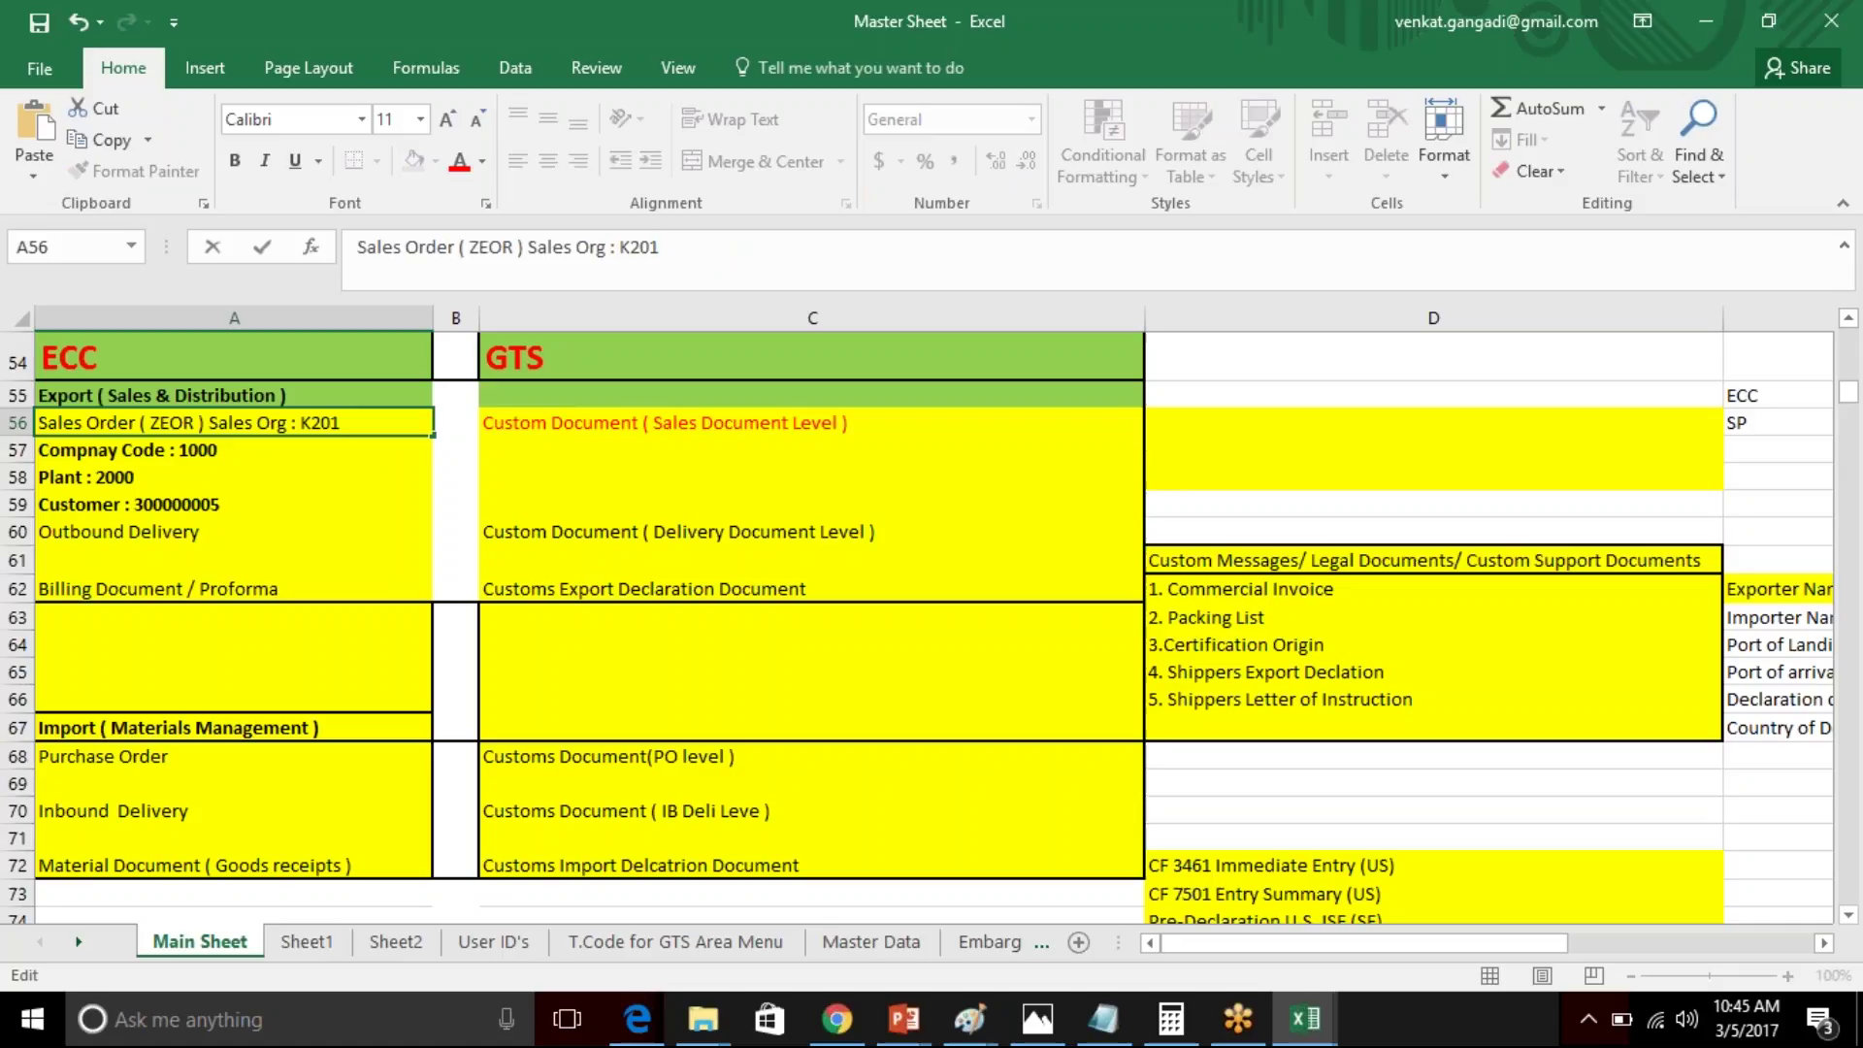
pyautogui.write('2000000009')
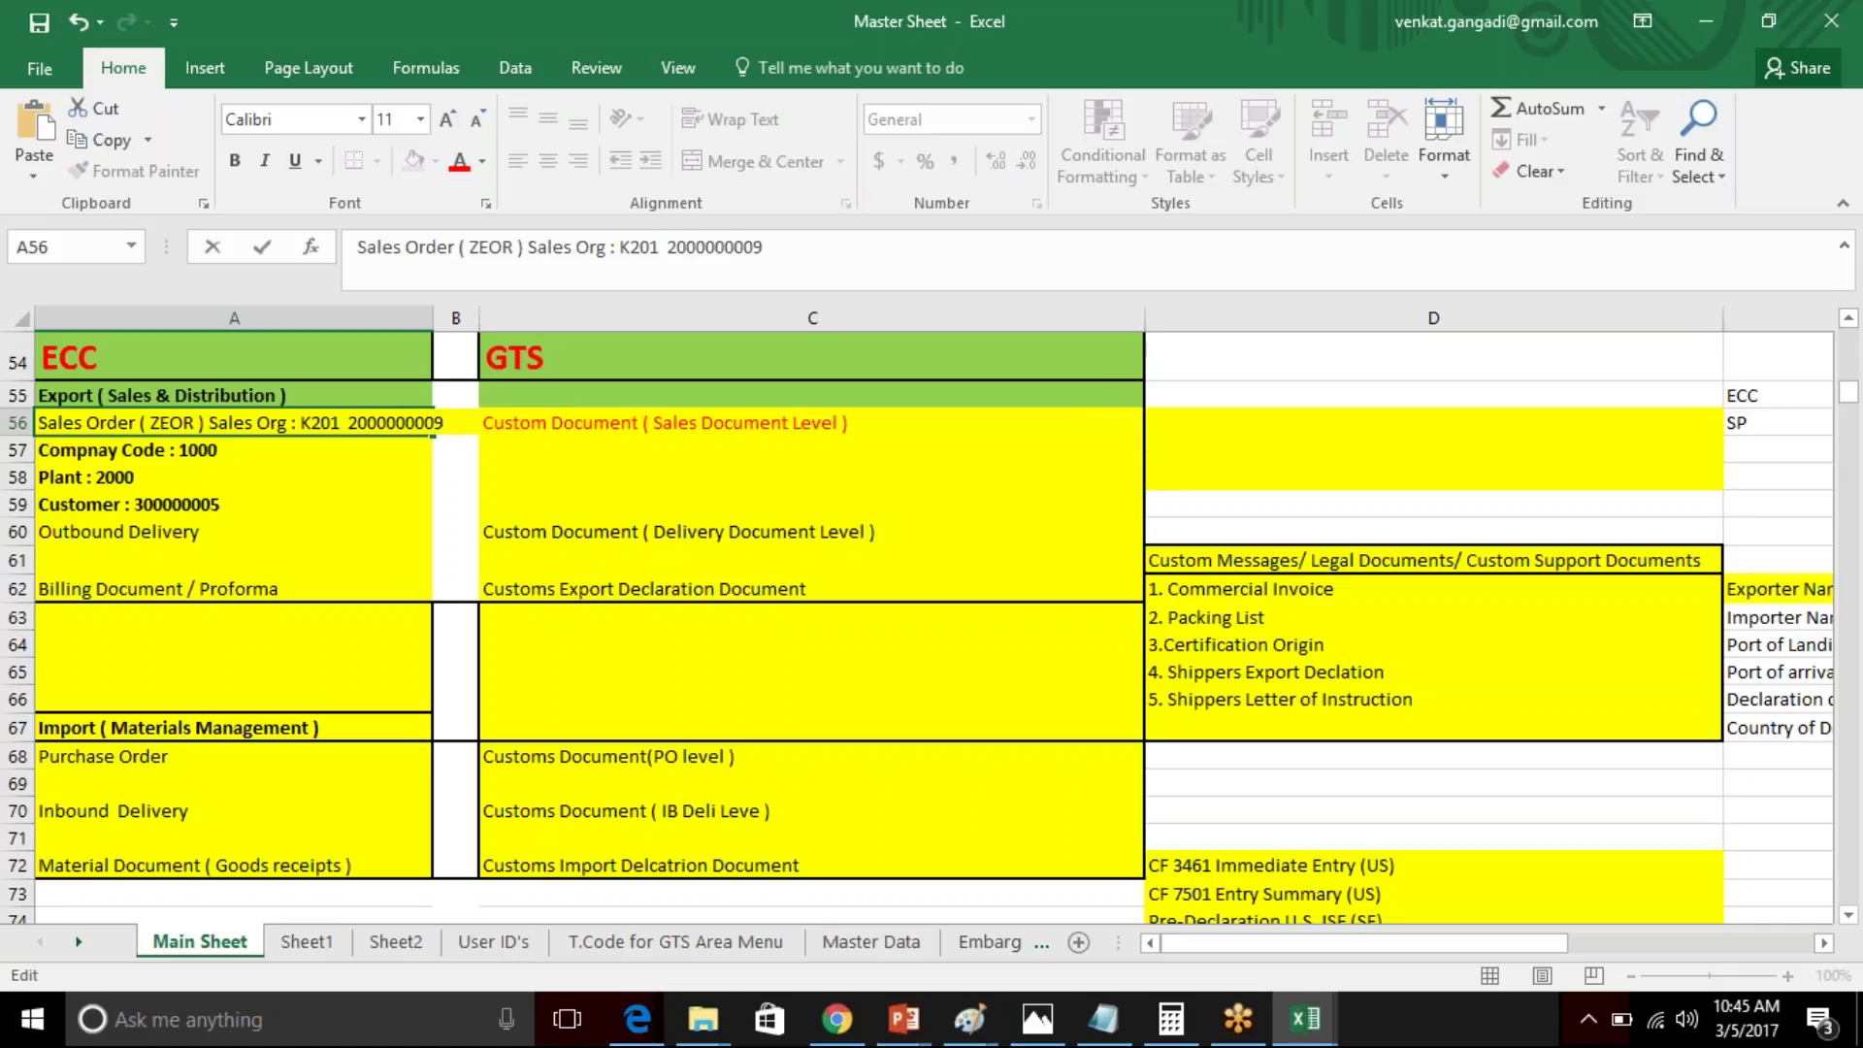
pyautogui.click(421, 561)
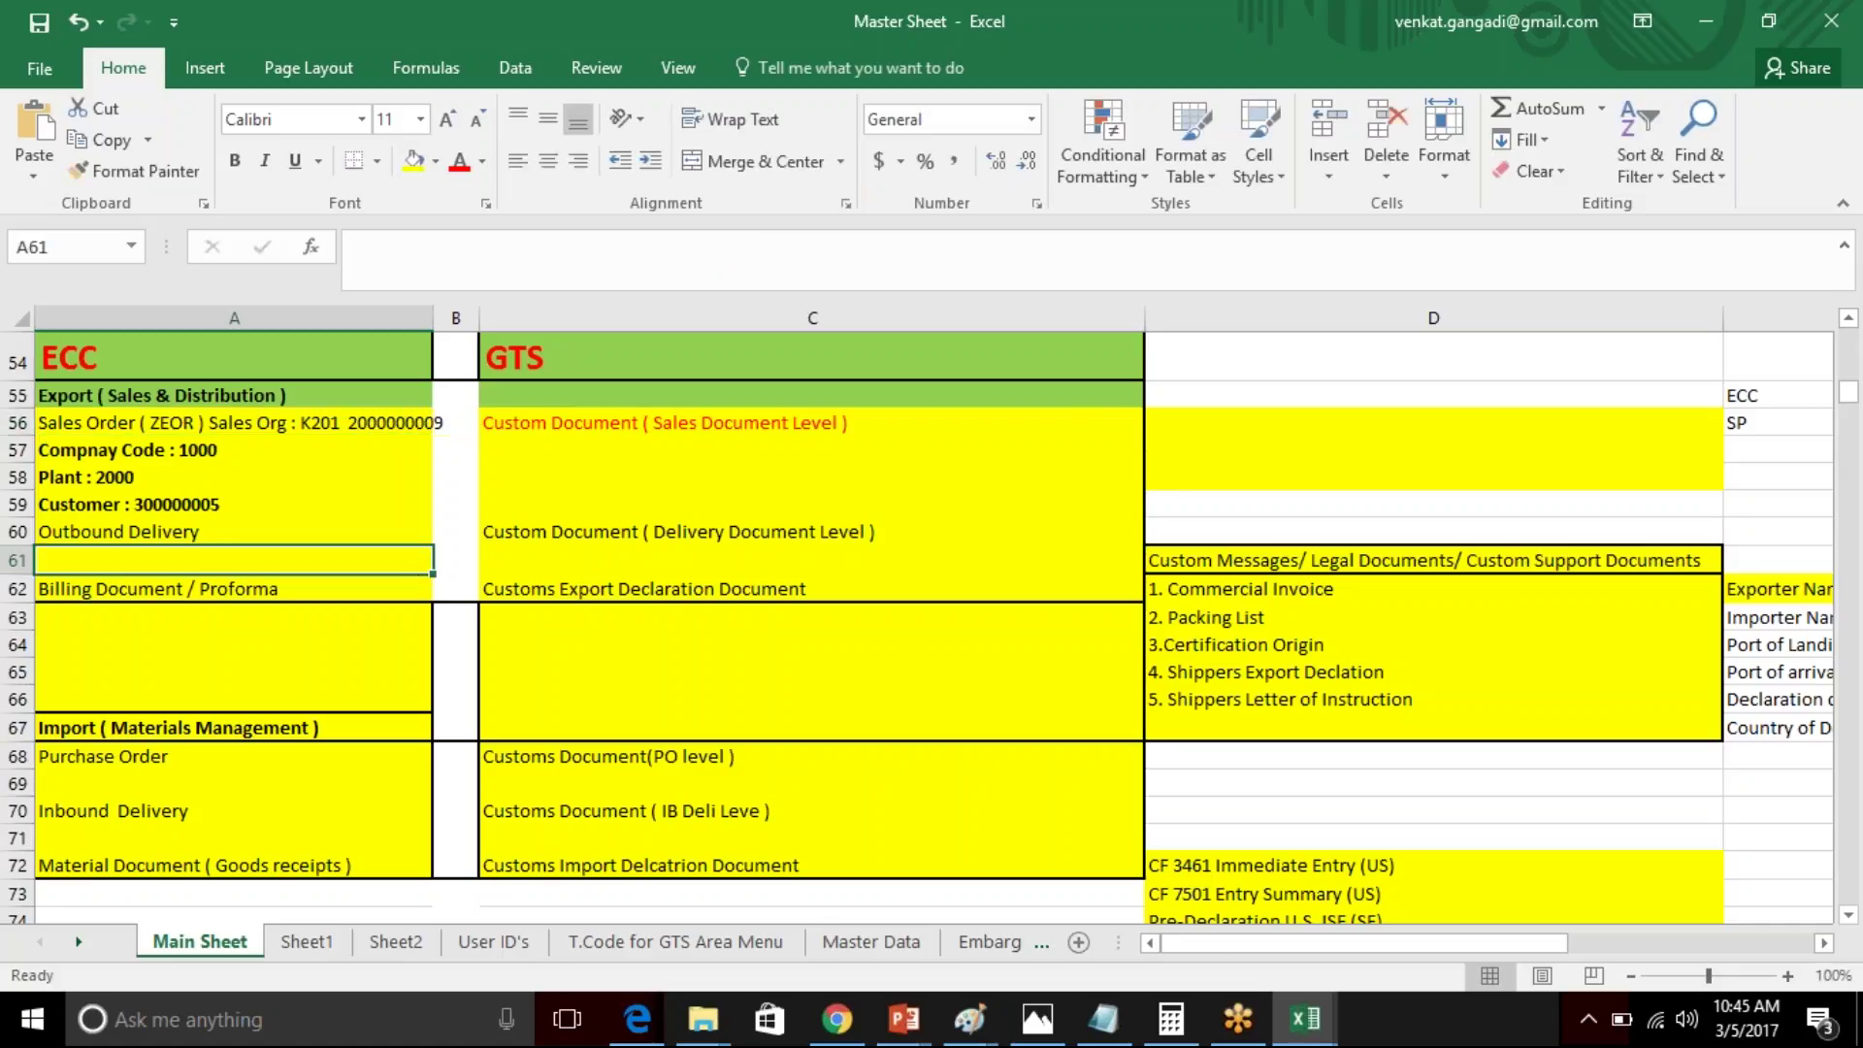
pyautogui.moveTo(431, 320); pyautogui.dragTo(520, 321)
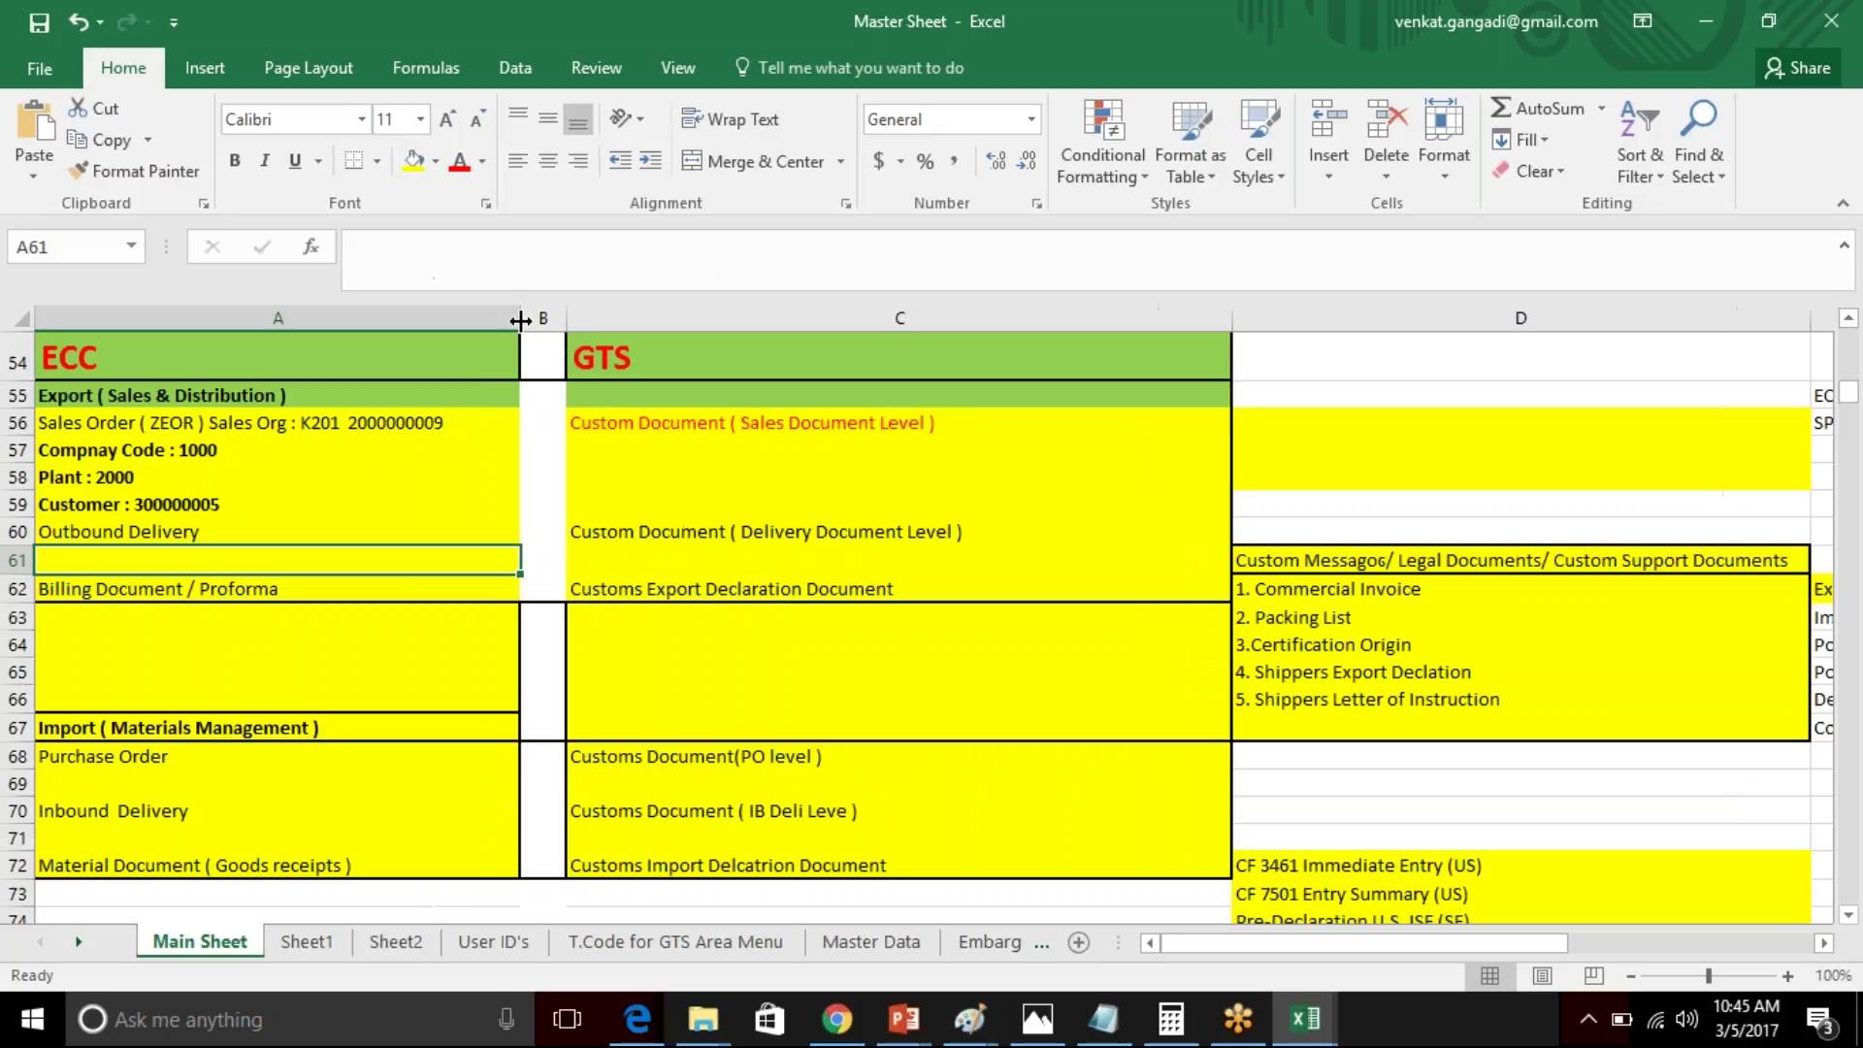
pyautogui.doubleClick(991, 420)
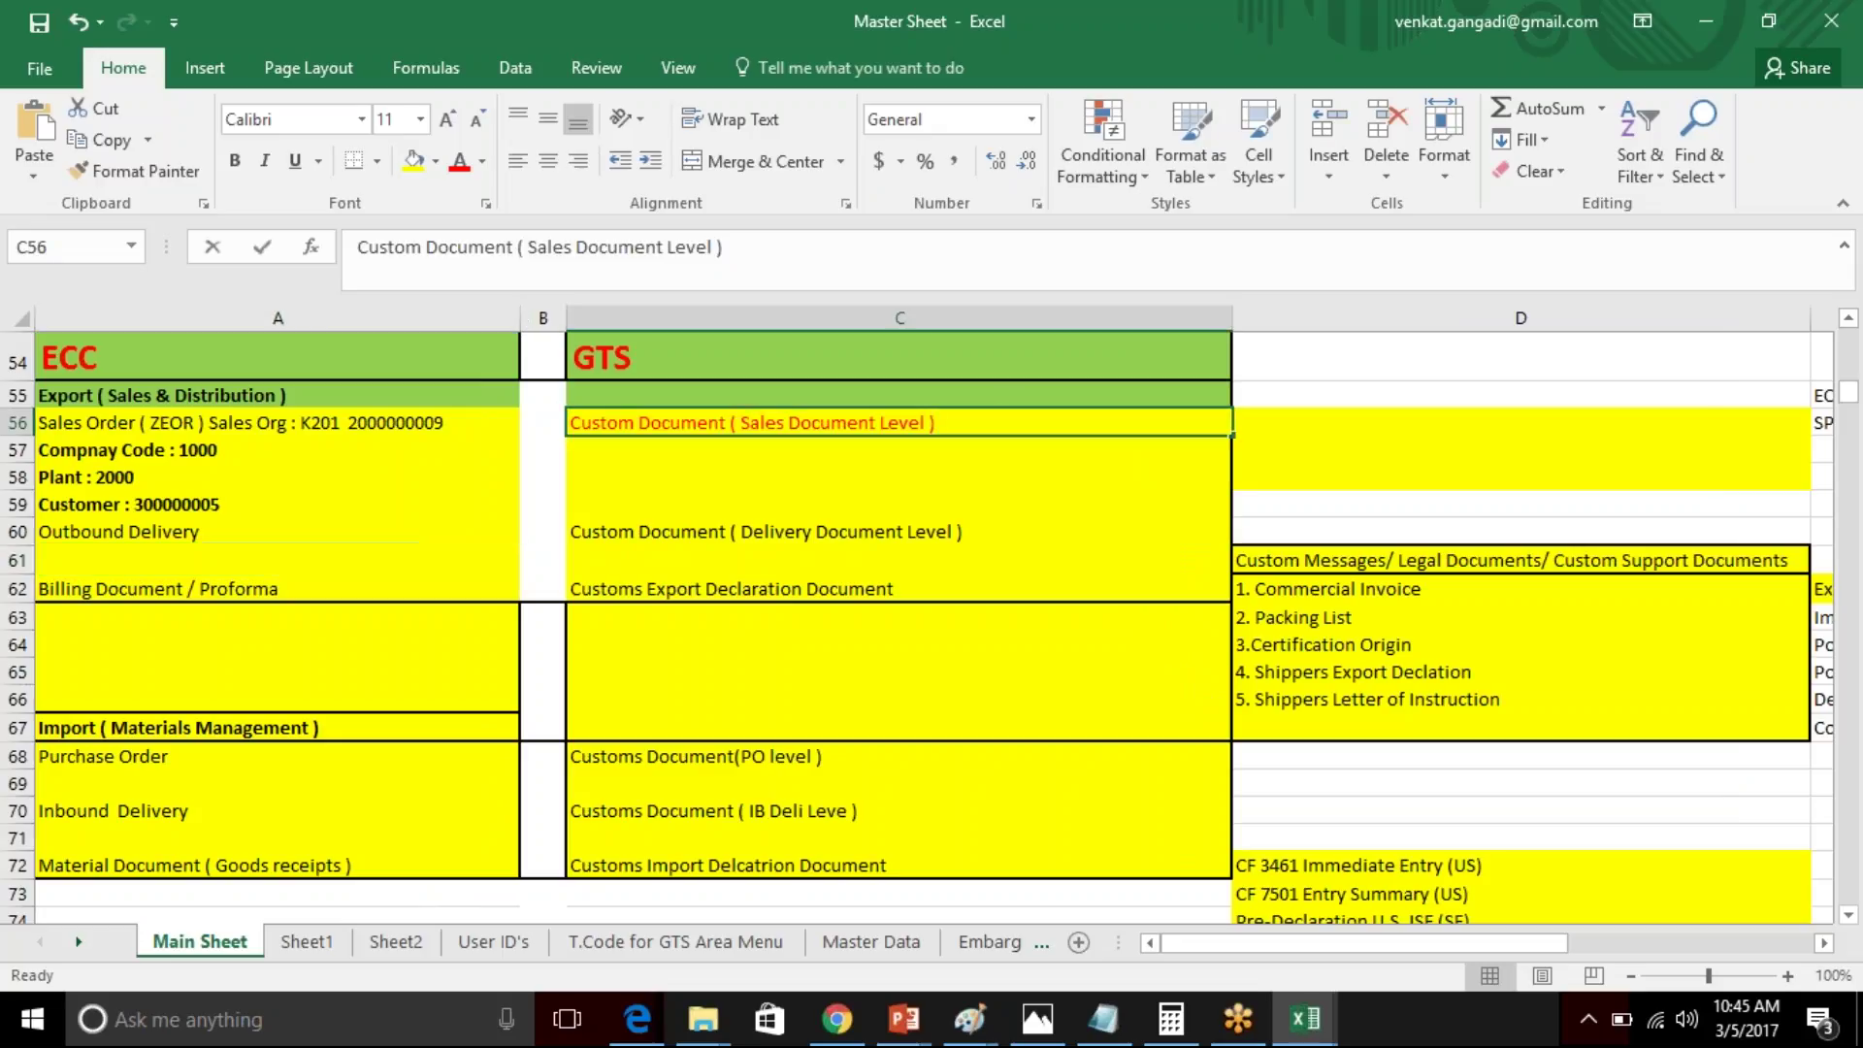
pyautogui.write('3000000090')
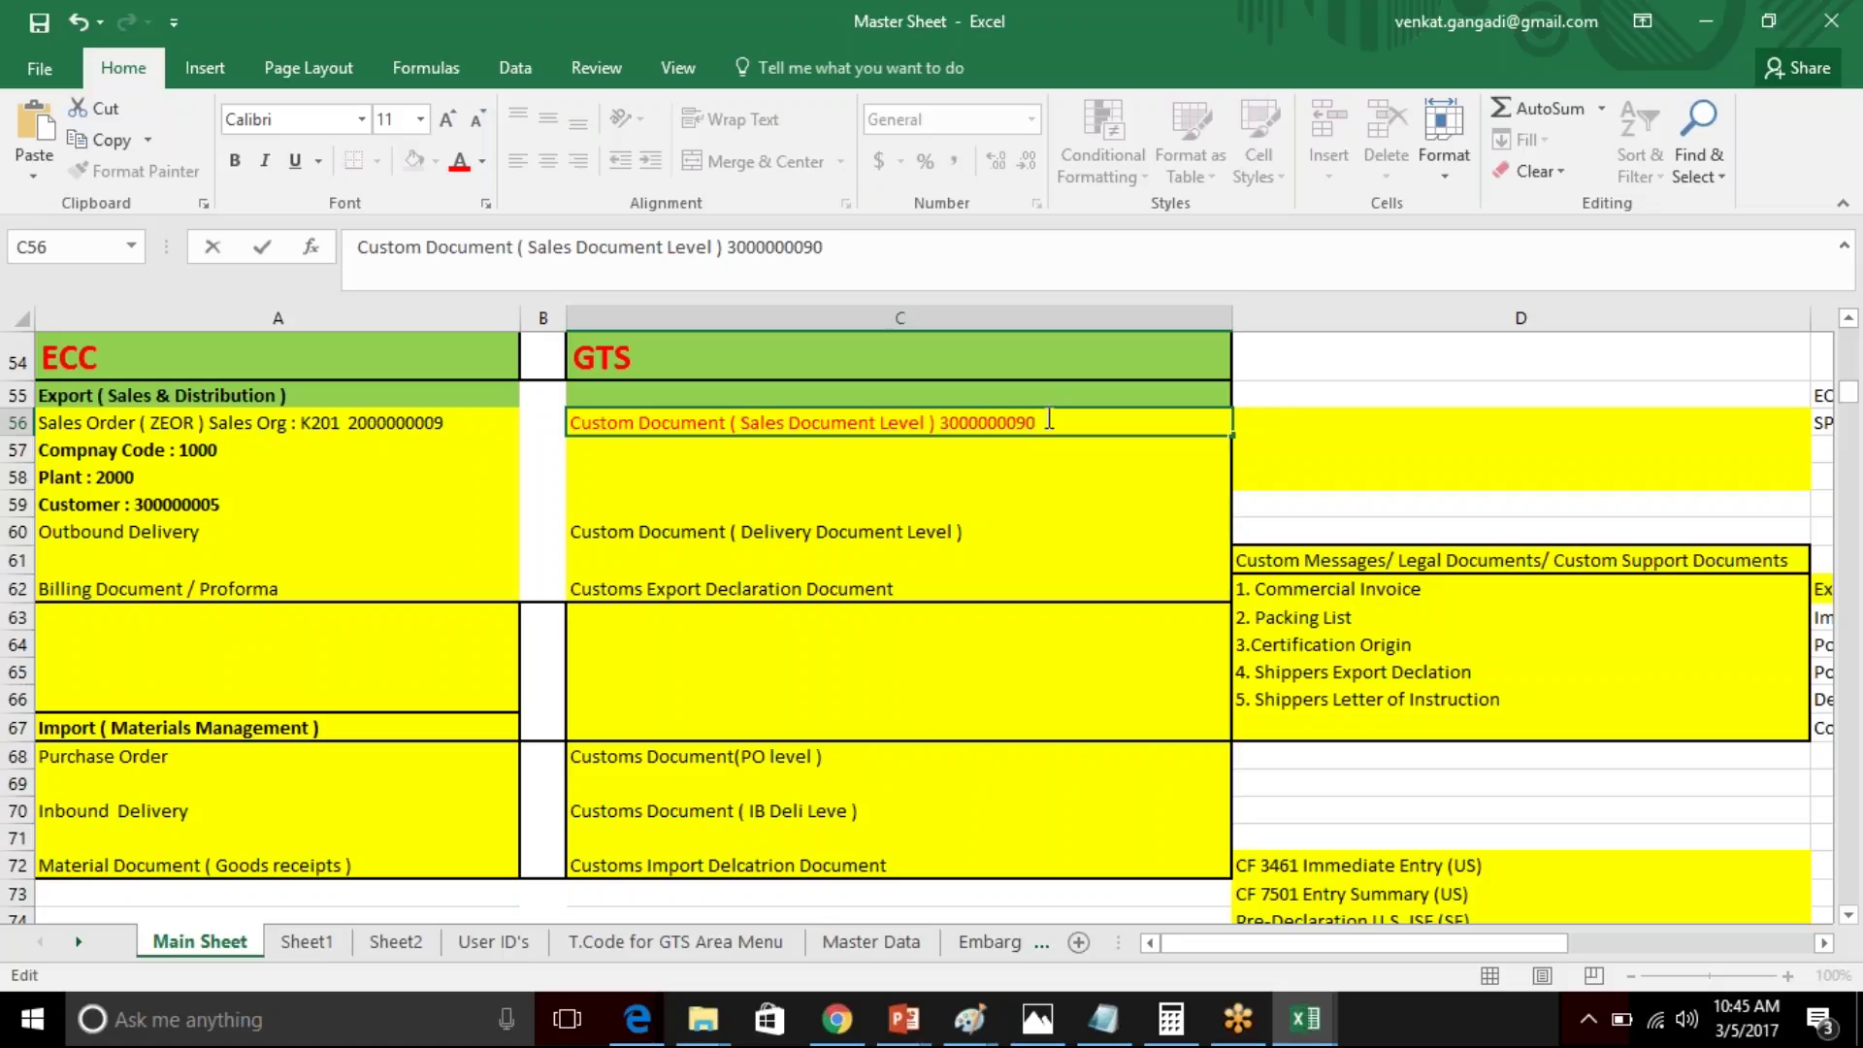
pyautogui.moveTo(1046, 422); pyautogui.dragTo(943, 423)
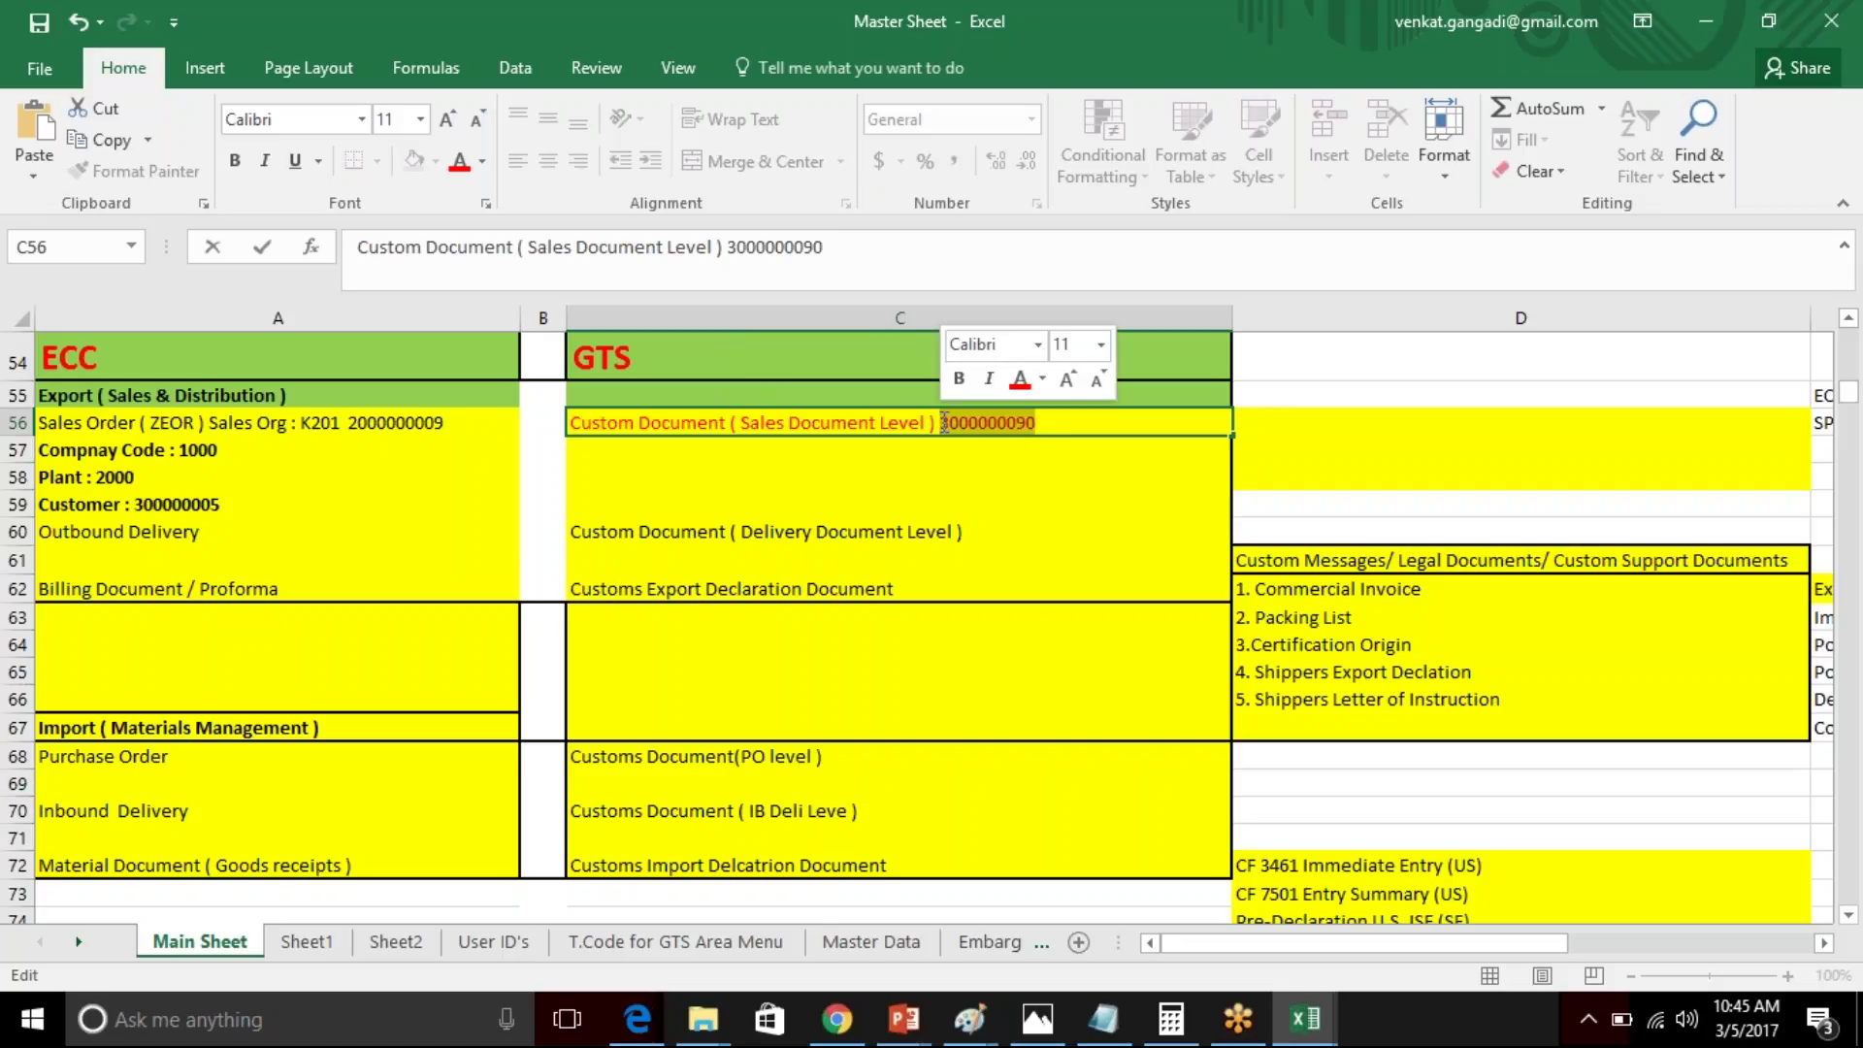
pyautogui.click(1039, 480)
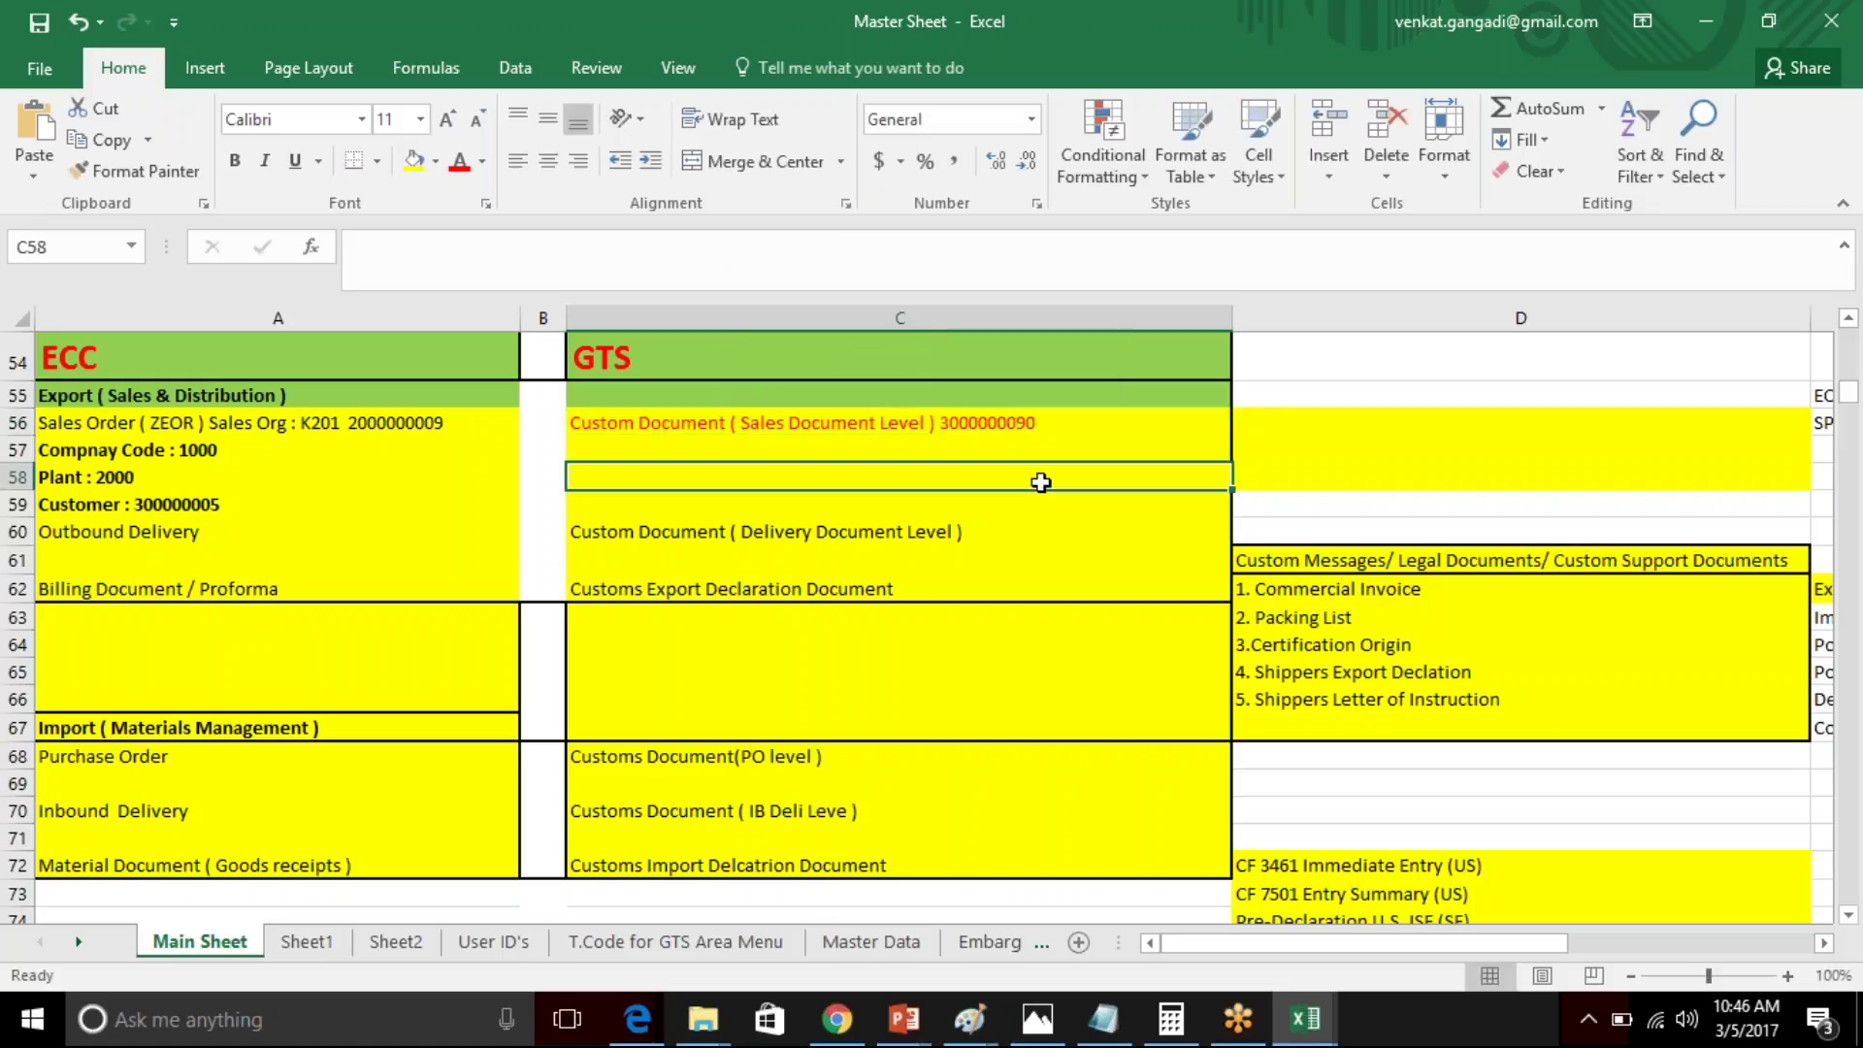
pyautogui.click(1059, 423)
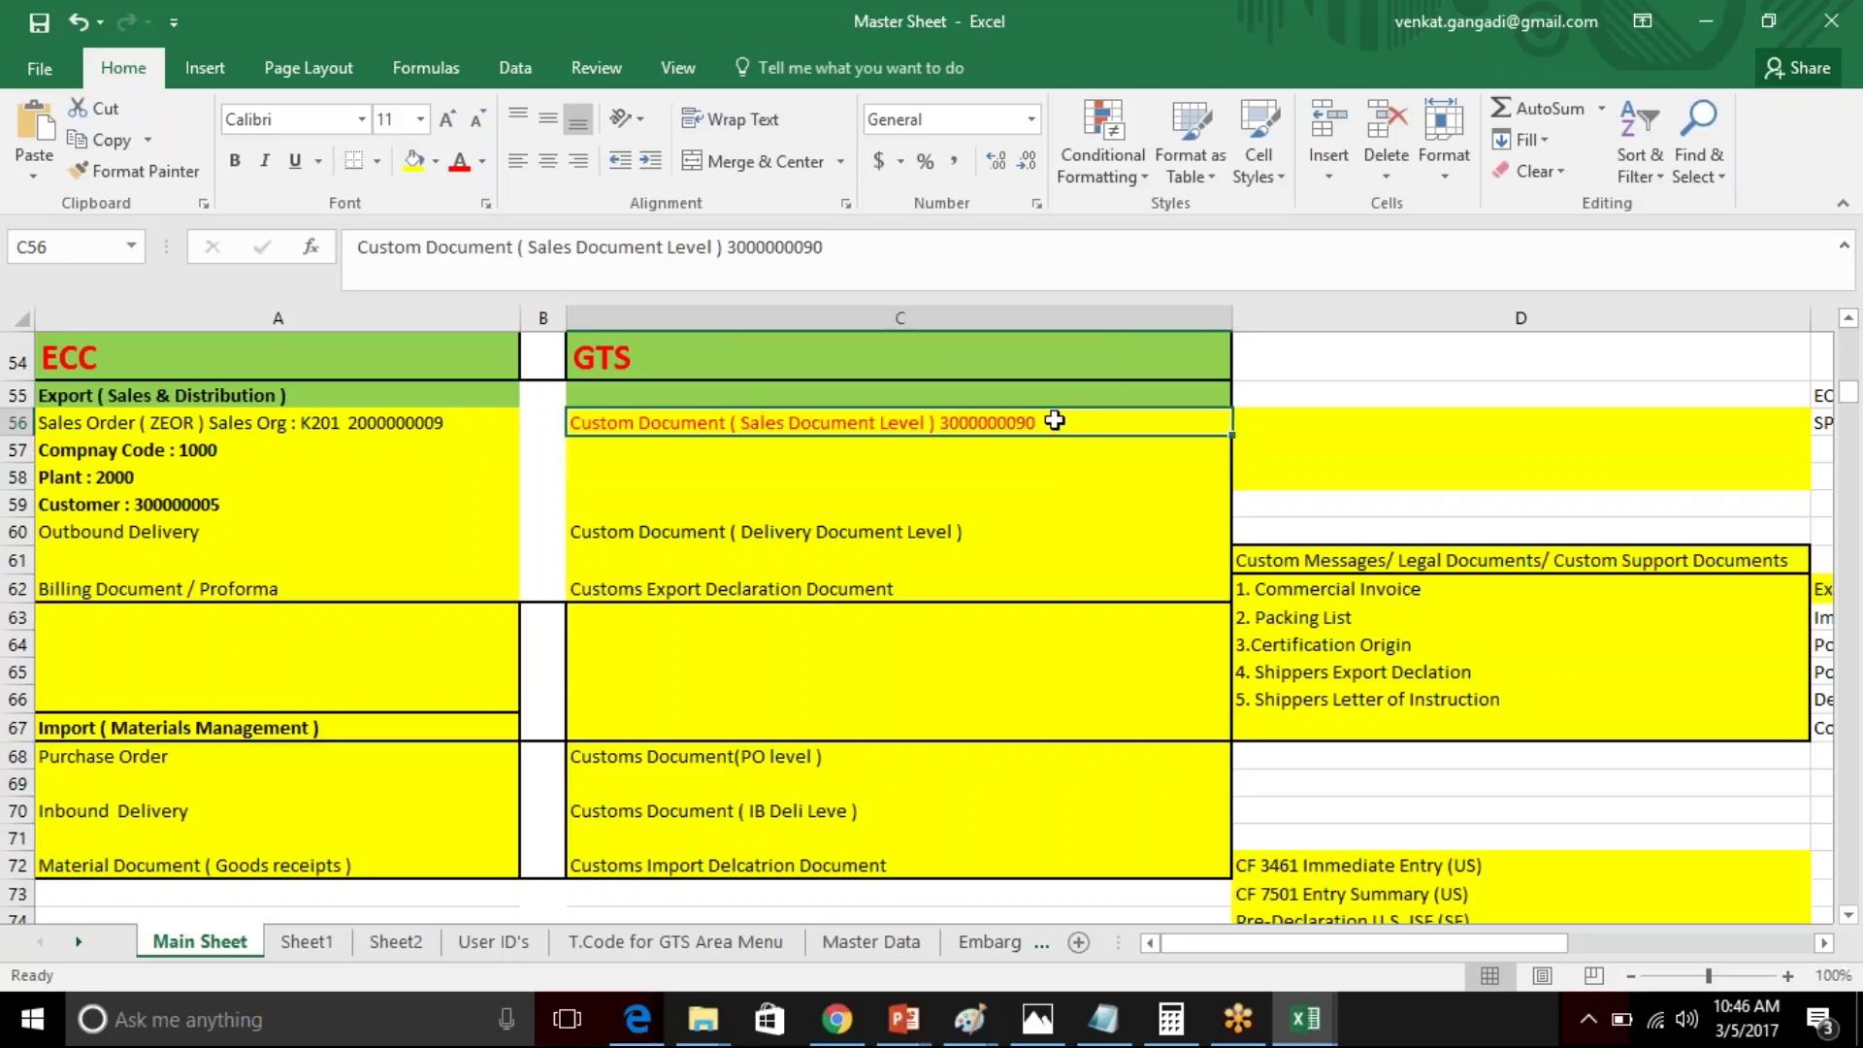
pyautogui.click(391, 421)
pyautogui.click(1011, 424)
pyautogui.doubleClick(1056, 424)
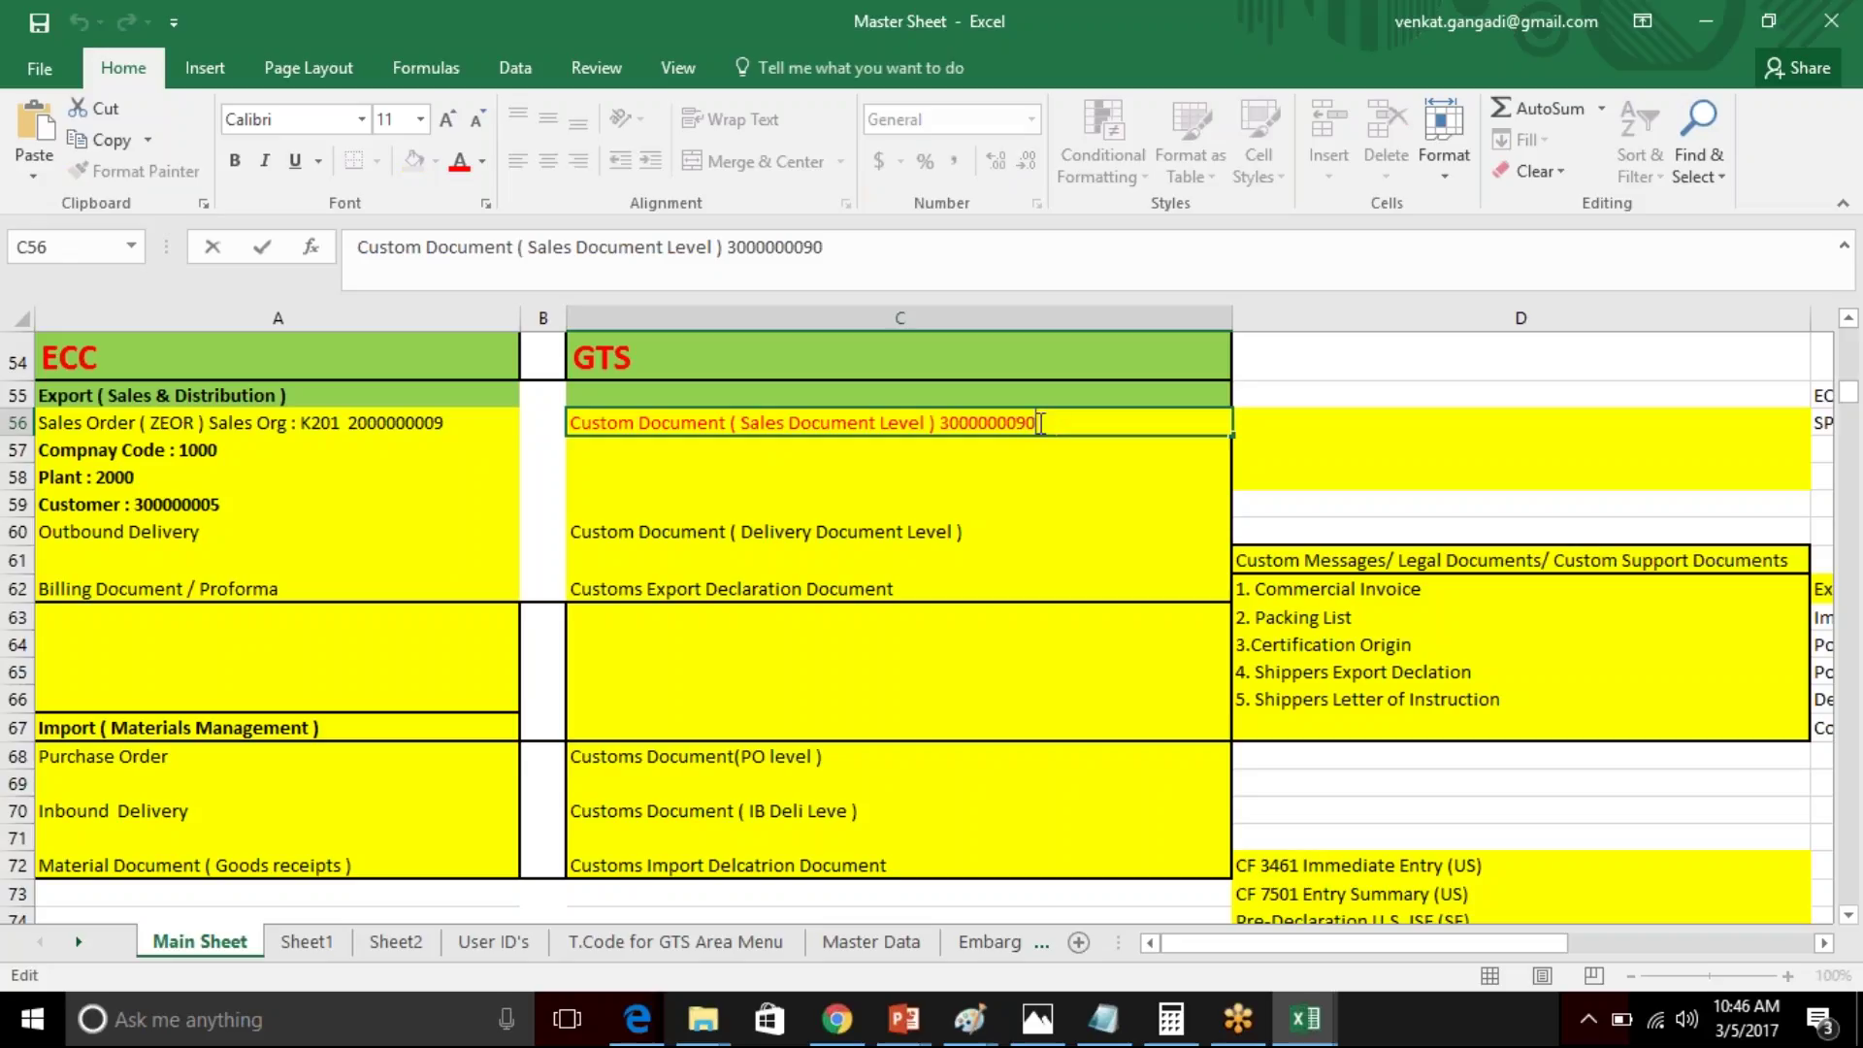
pyautogui.moveTo(1036, 424); pyautogui.dragTo(946, 419)
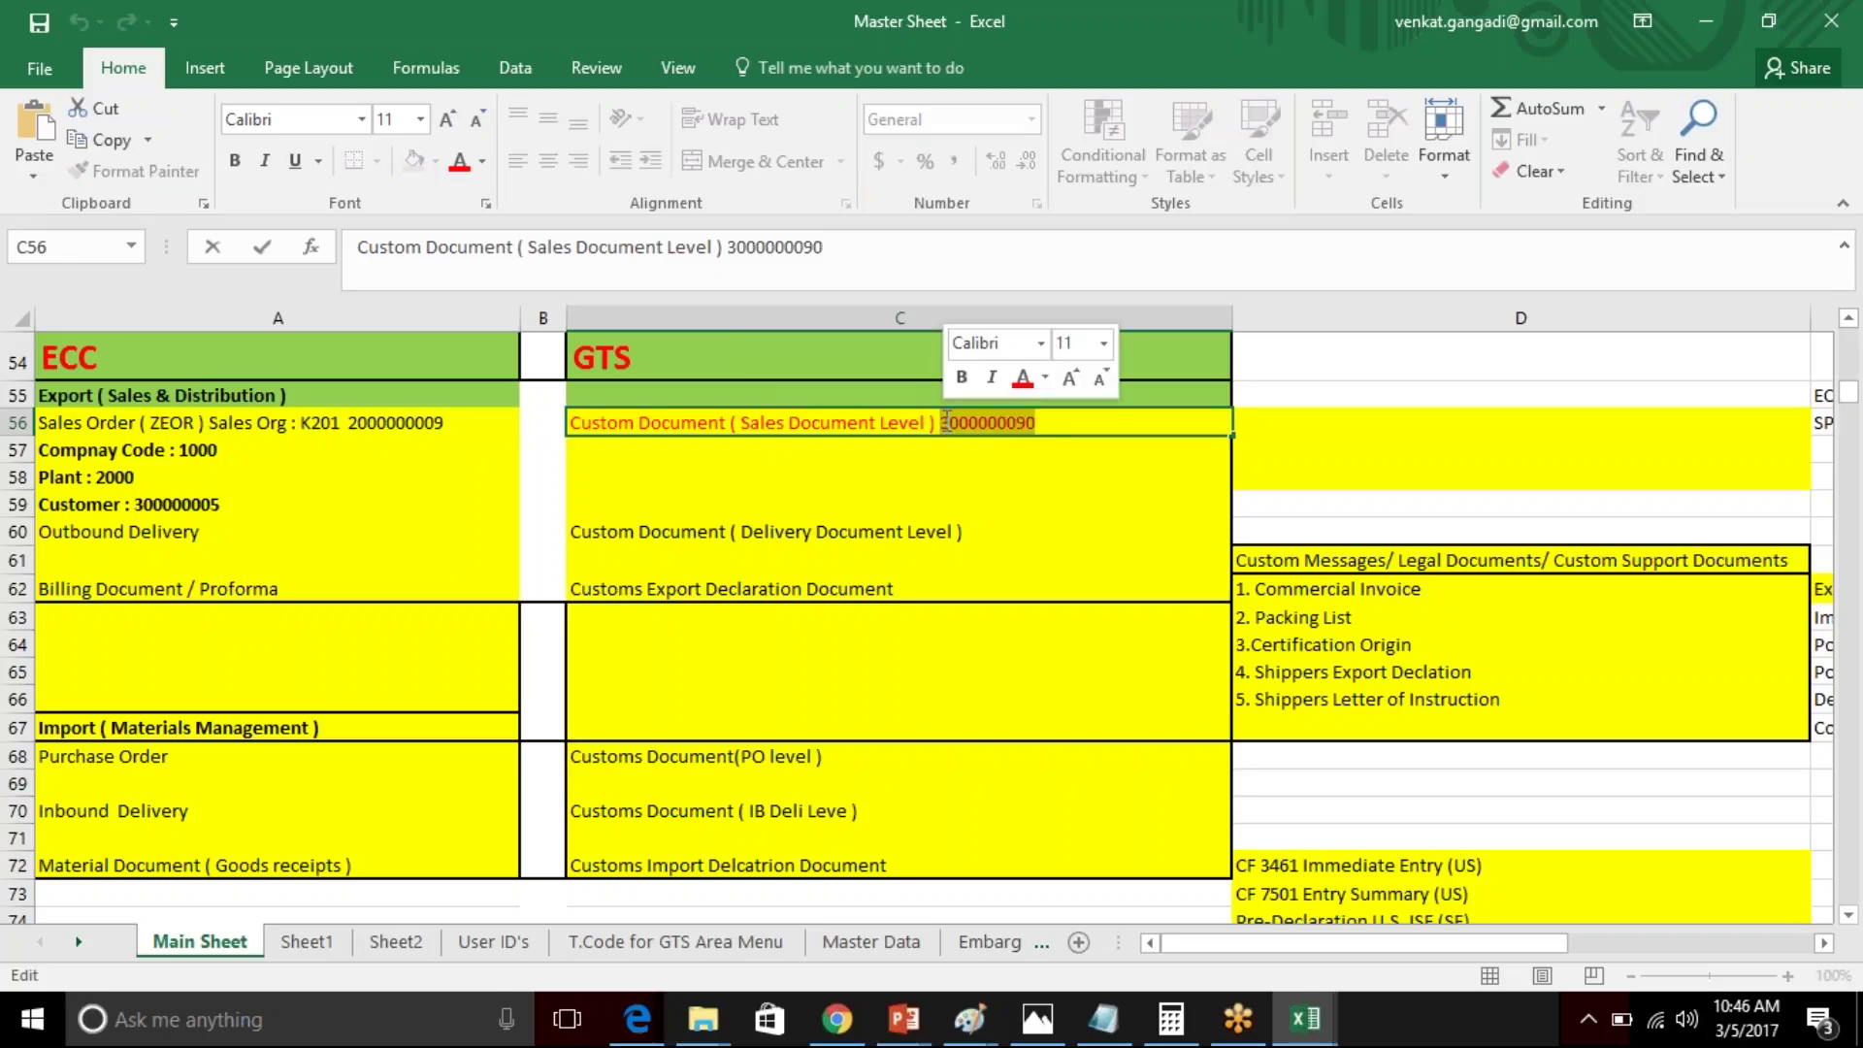
pyautogui.click(1059, 424)
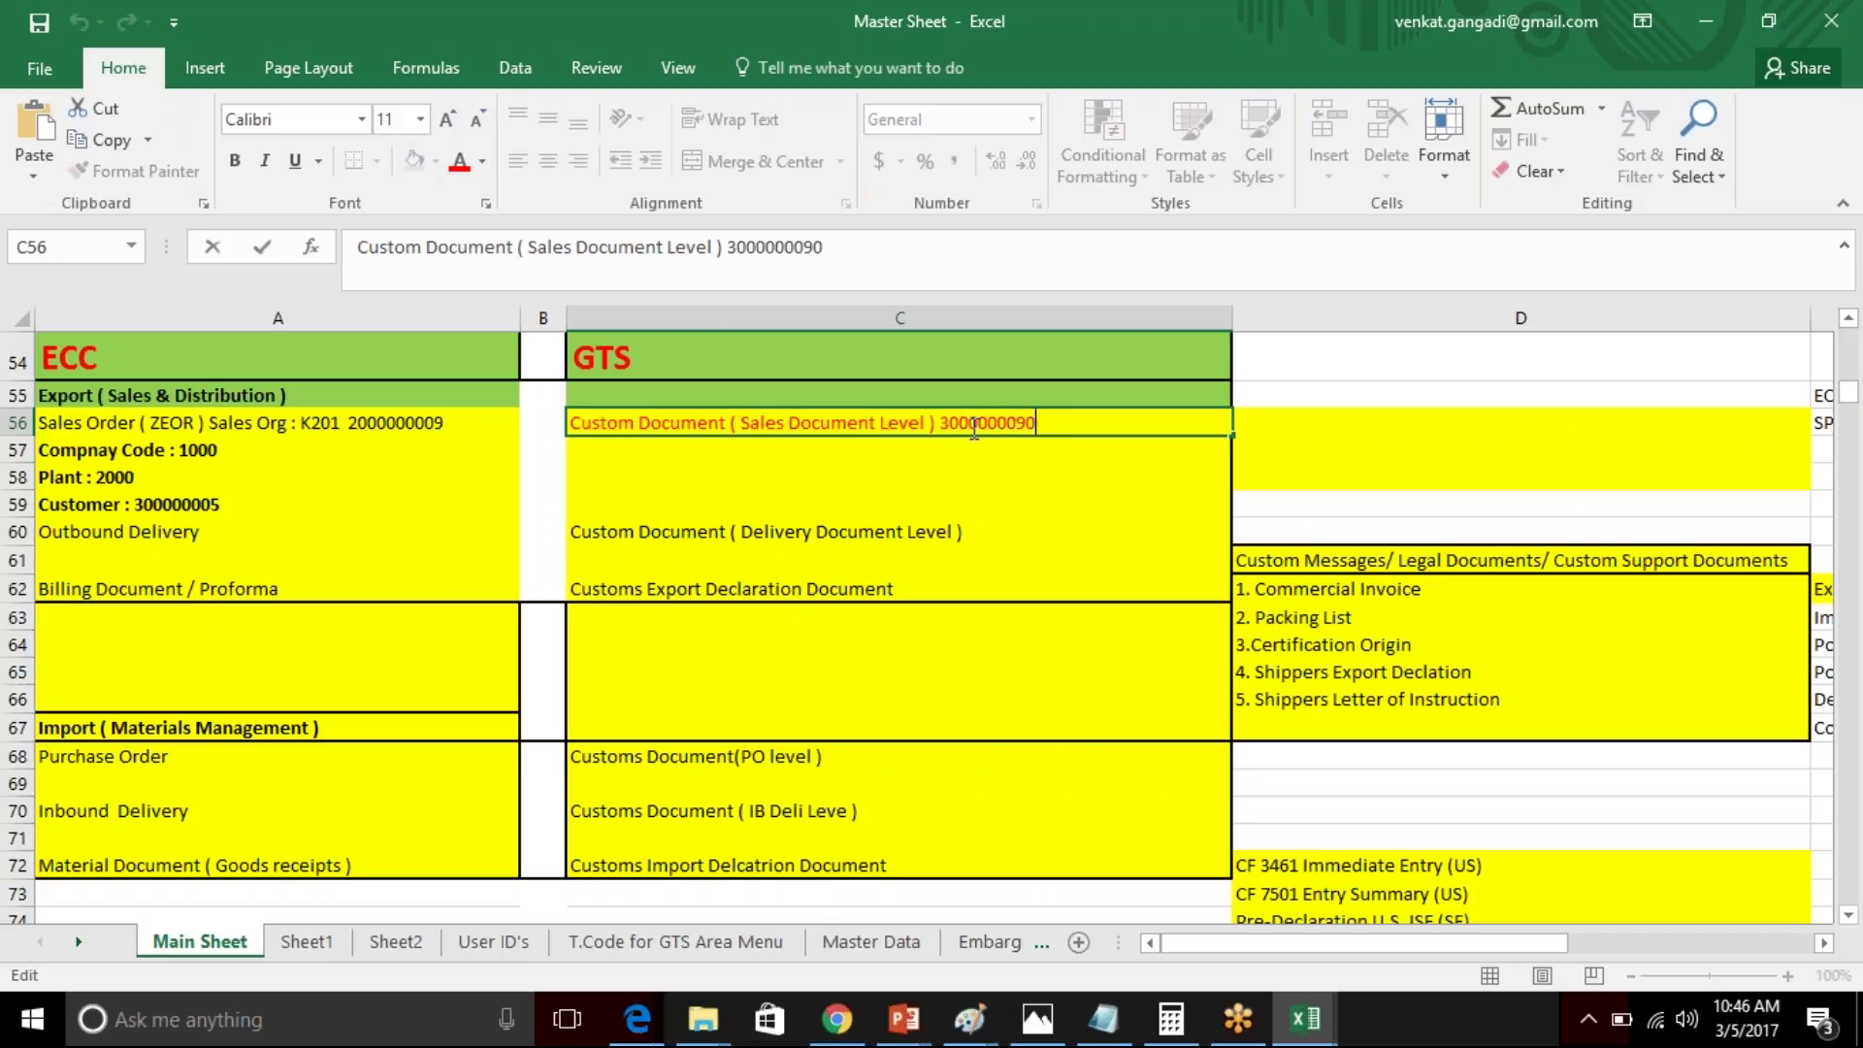
pyautogui.click(350, 423)
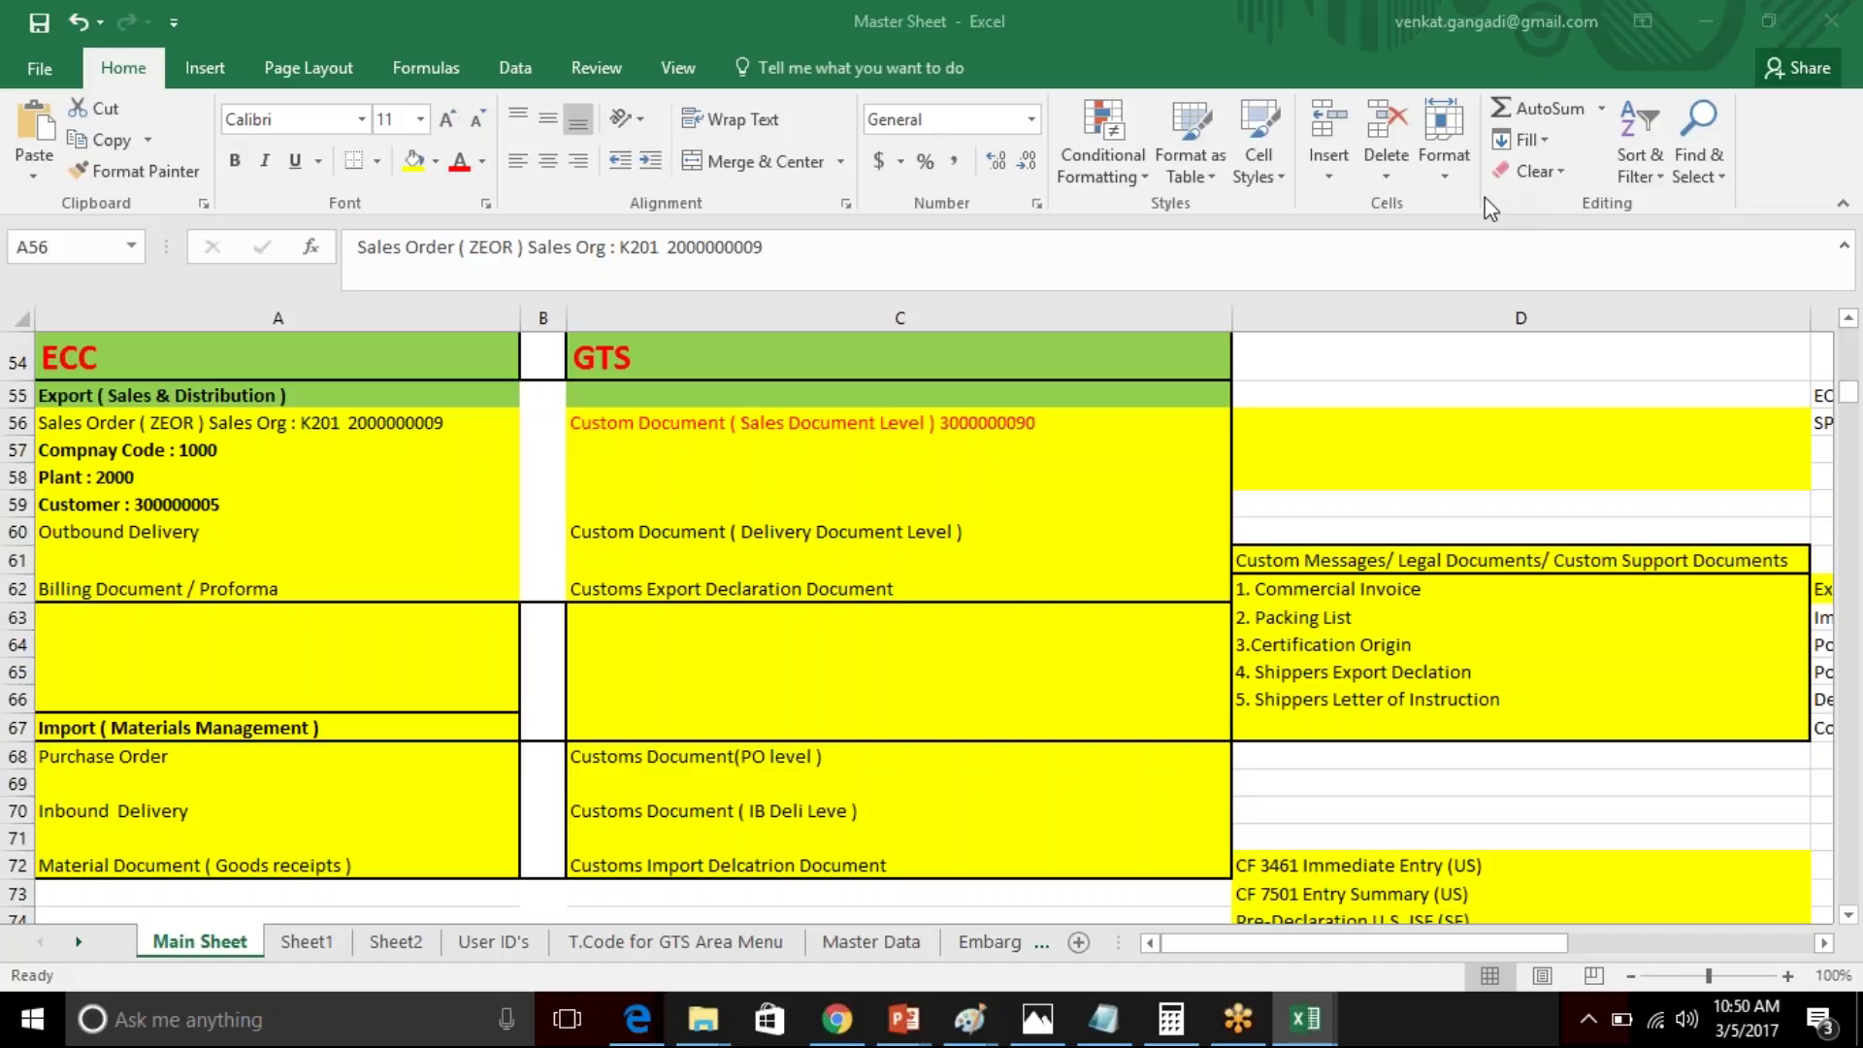
# - Return to the workbook, select cell C57, and open the Windows Start menu
pyautogui.hotkey('alt', 'Tab')
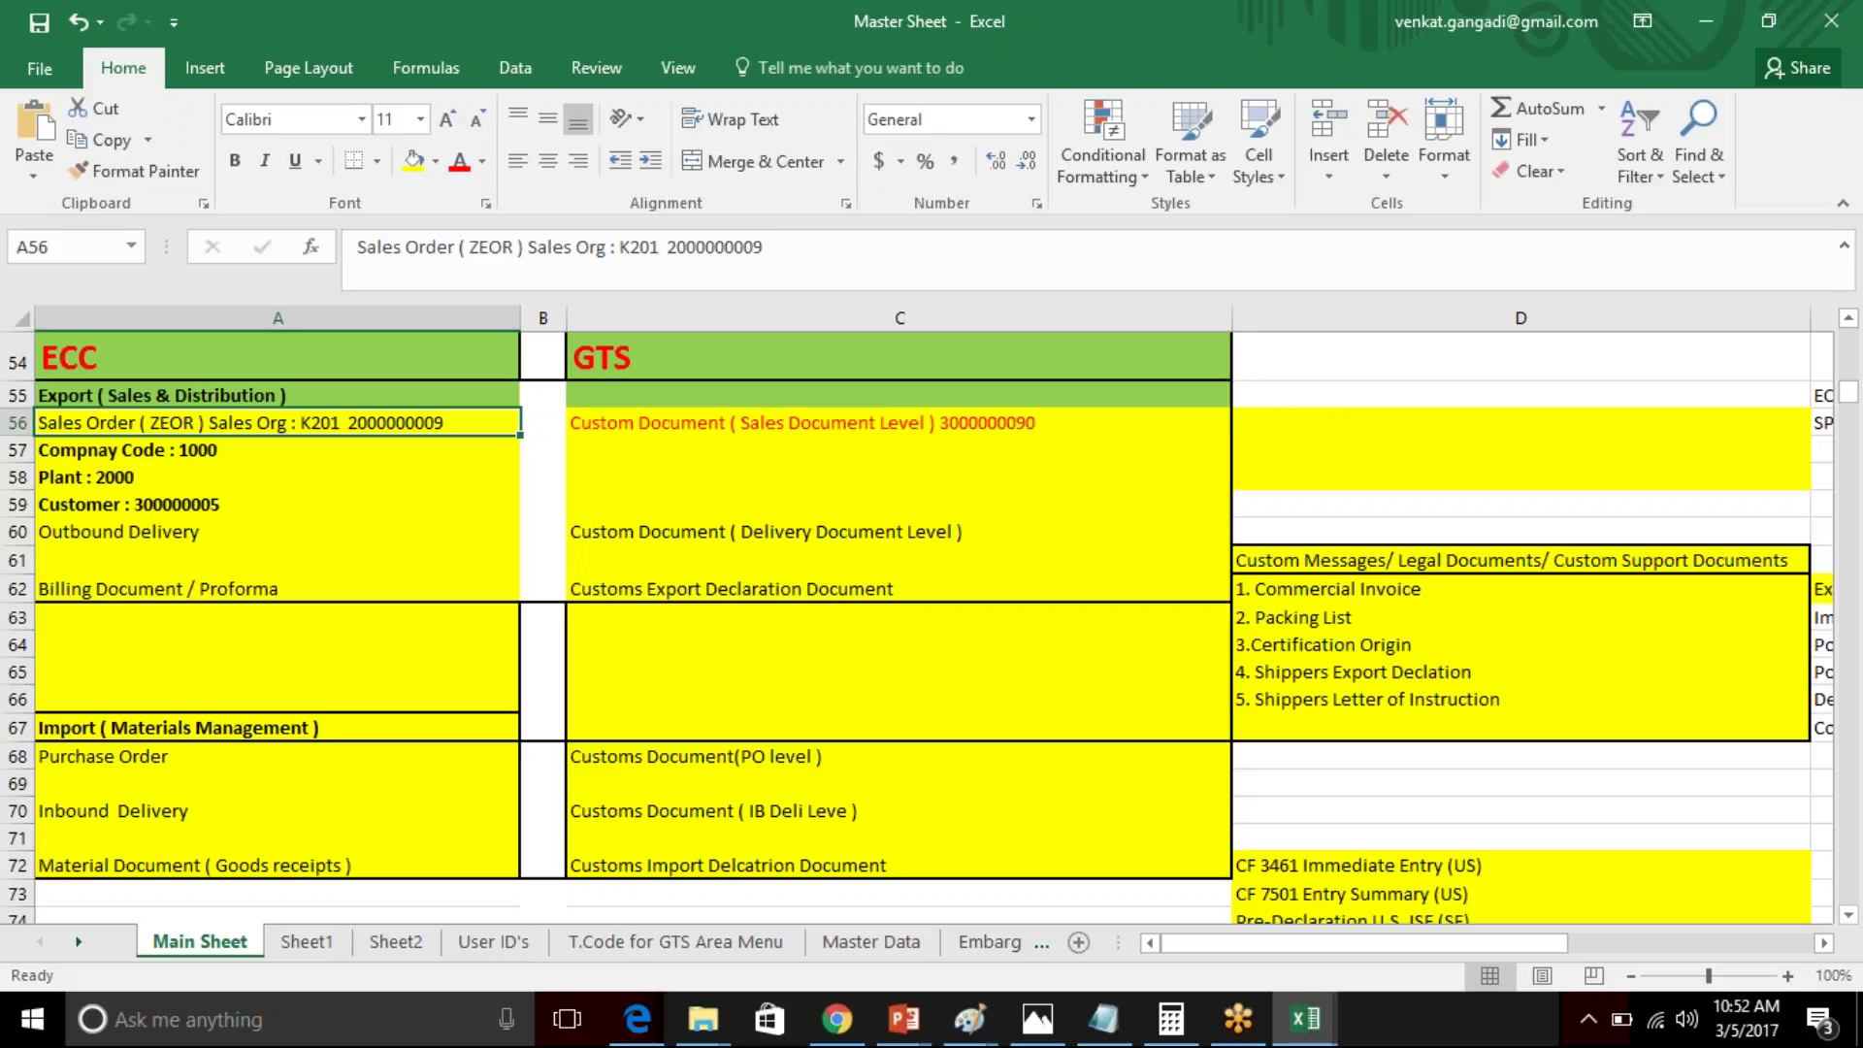
pyautogui.click(920, 452)
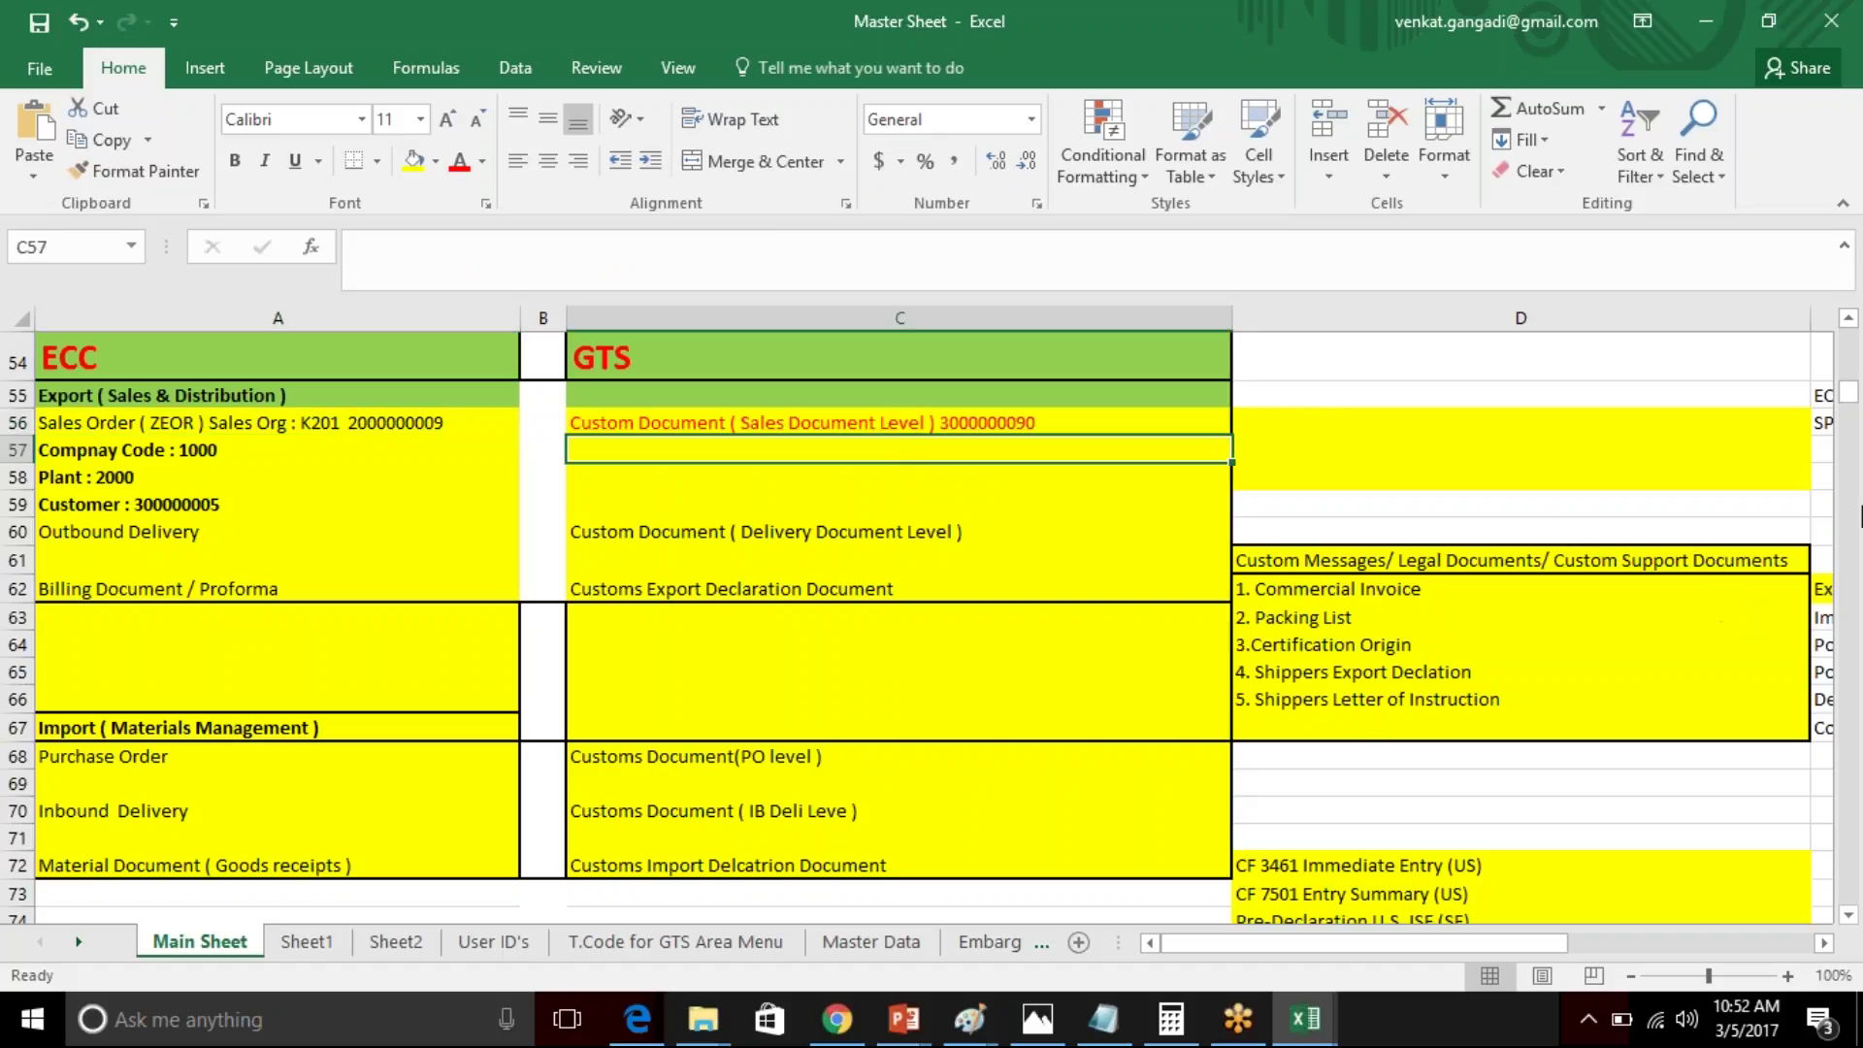
pyautogui.click(1794, 411)
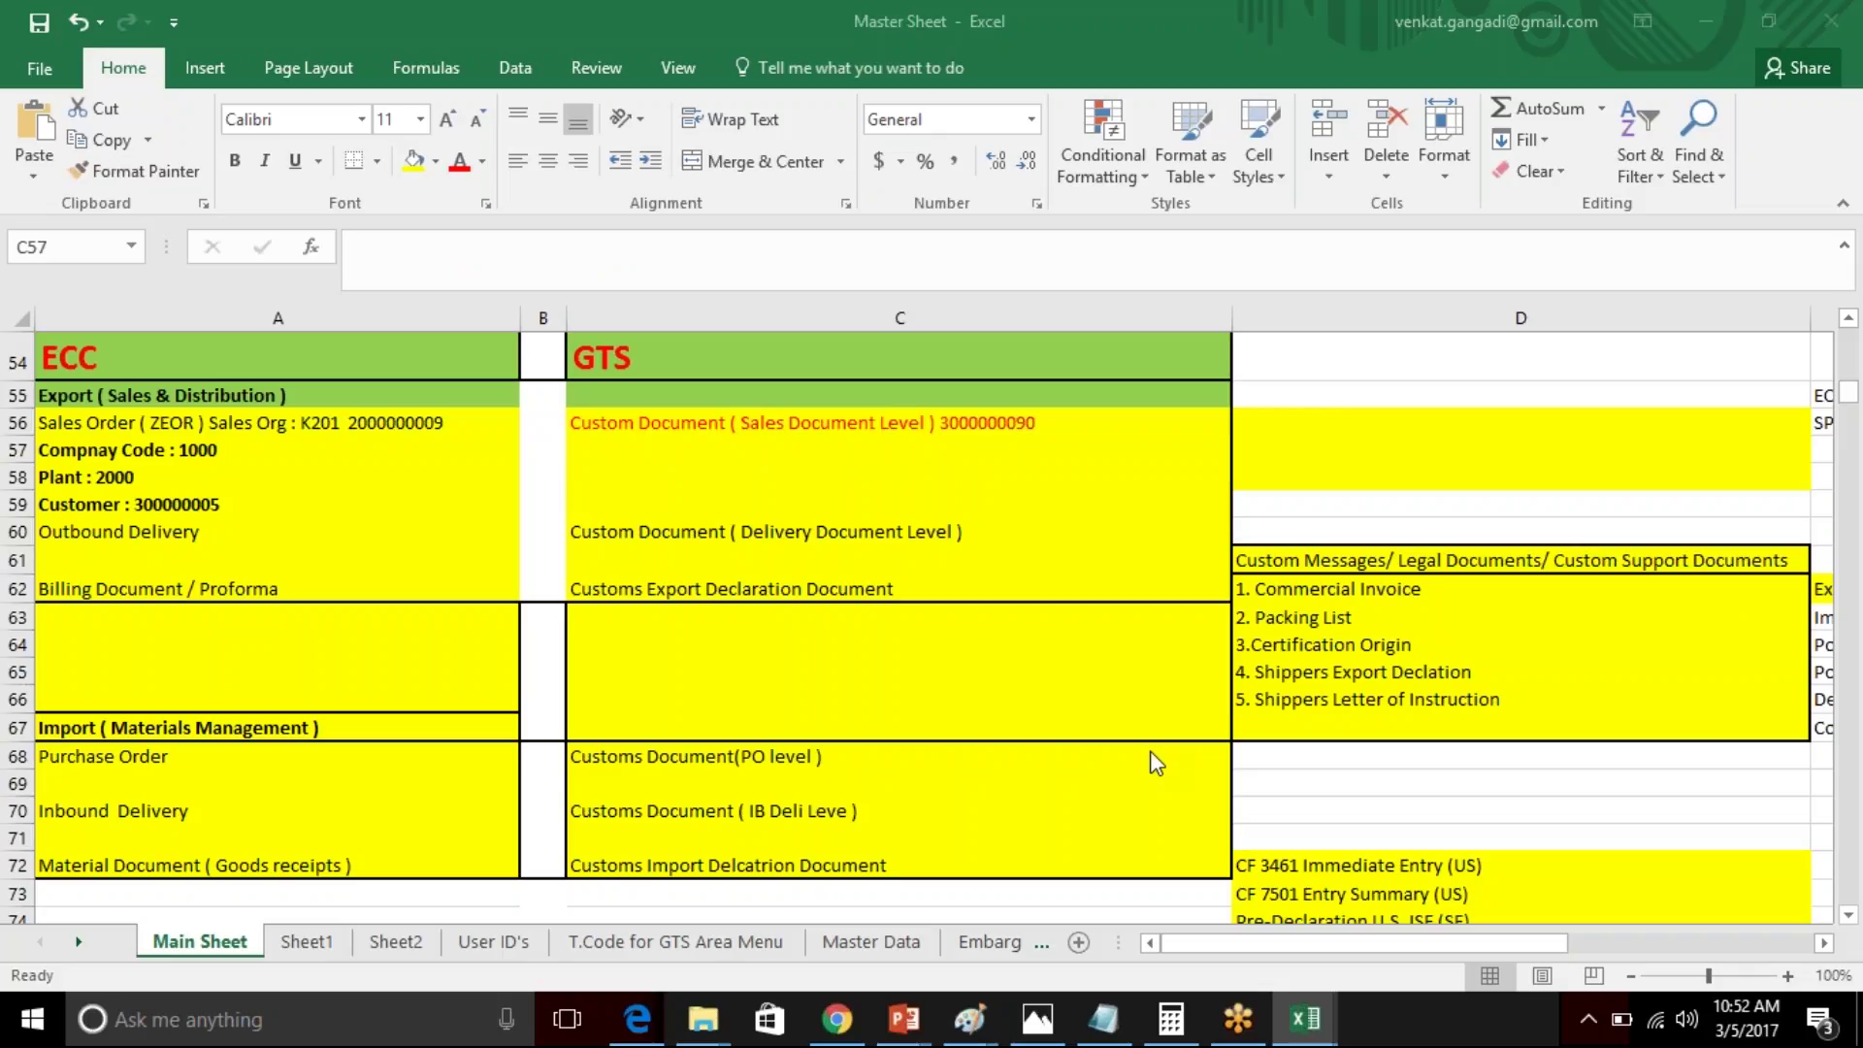
pyautogui.press('super')
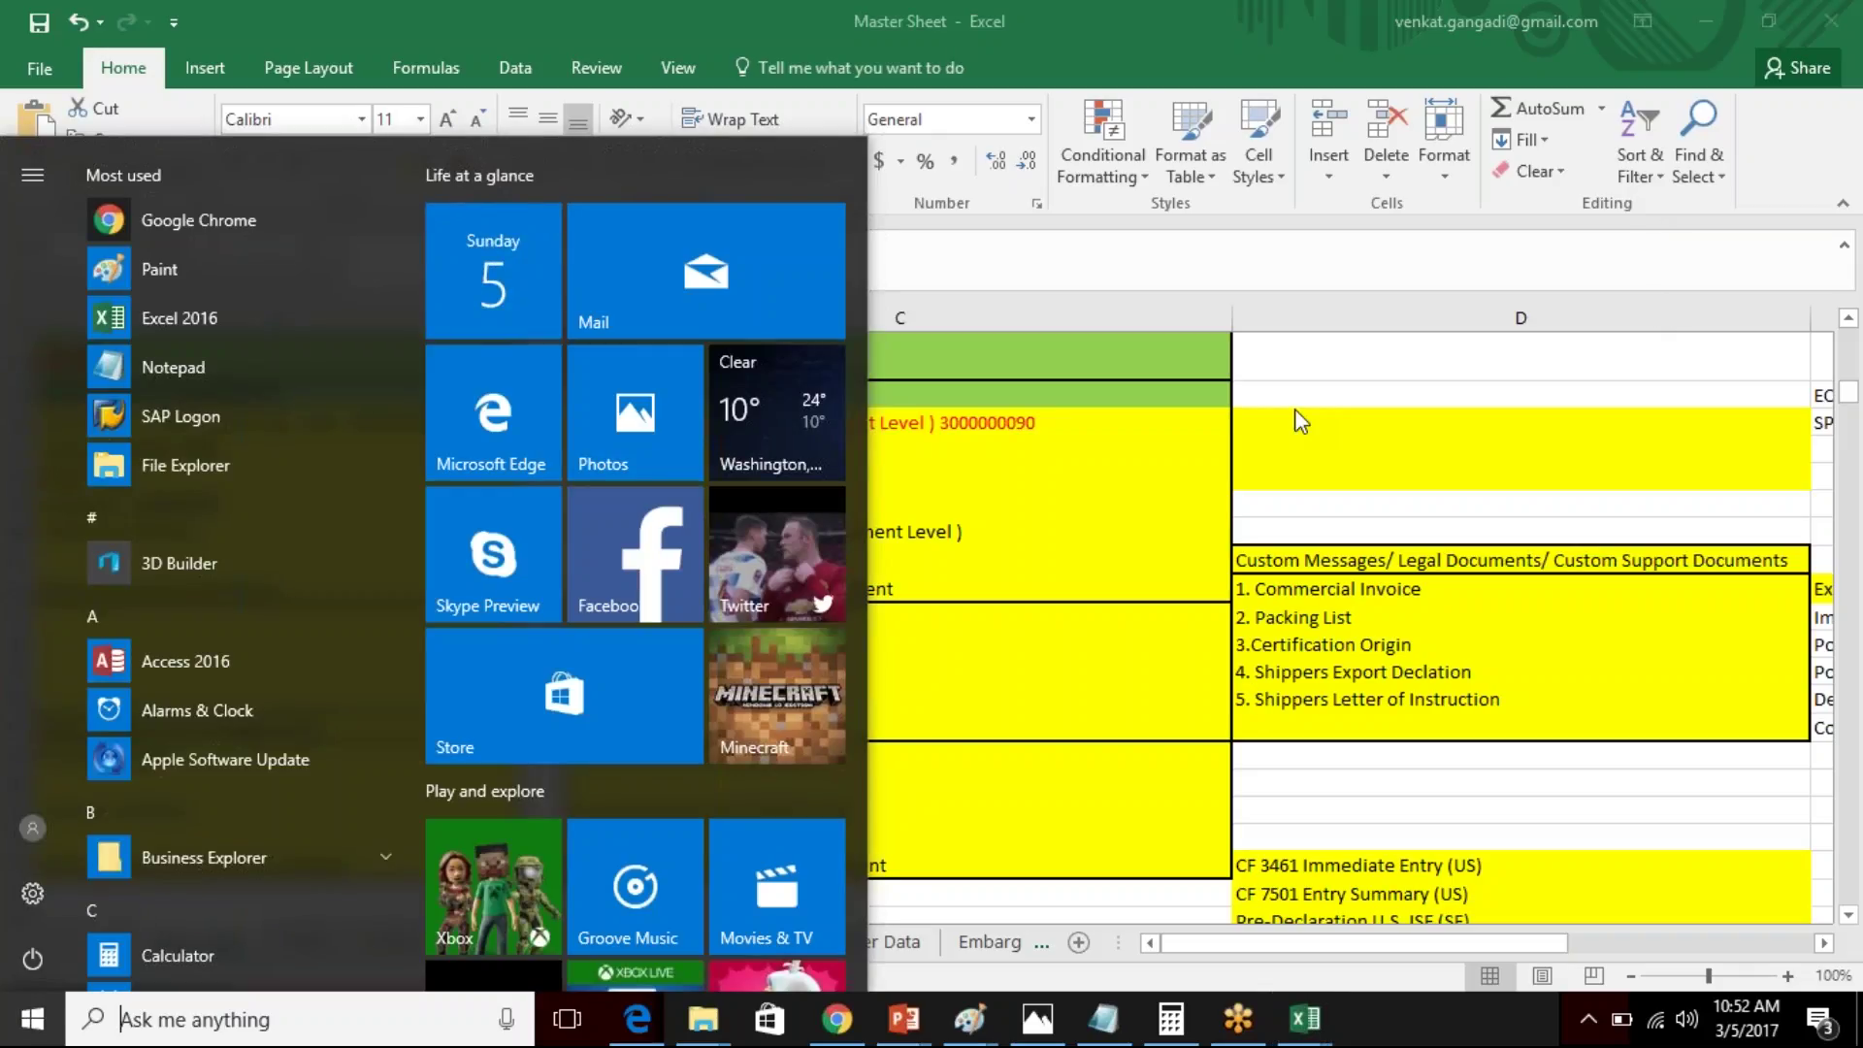
# - Search Windows for 'master sheet', then close the search panel back to Excel
pyautogui.moveTo(927, 1031)
pyautogui.click(122, 1019)
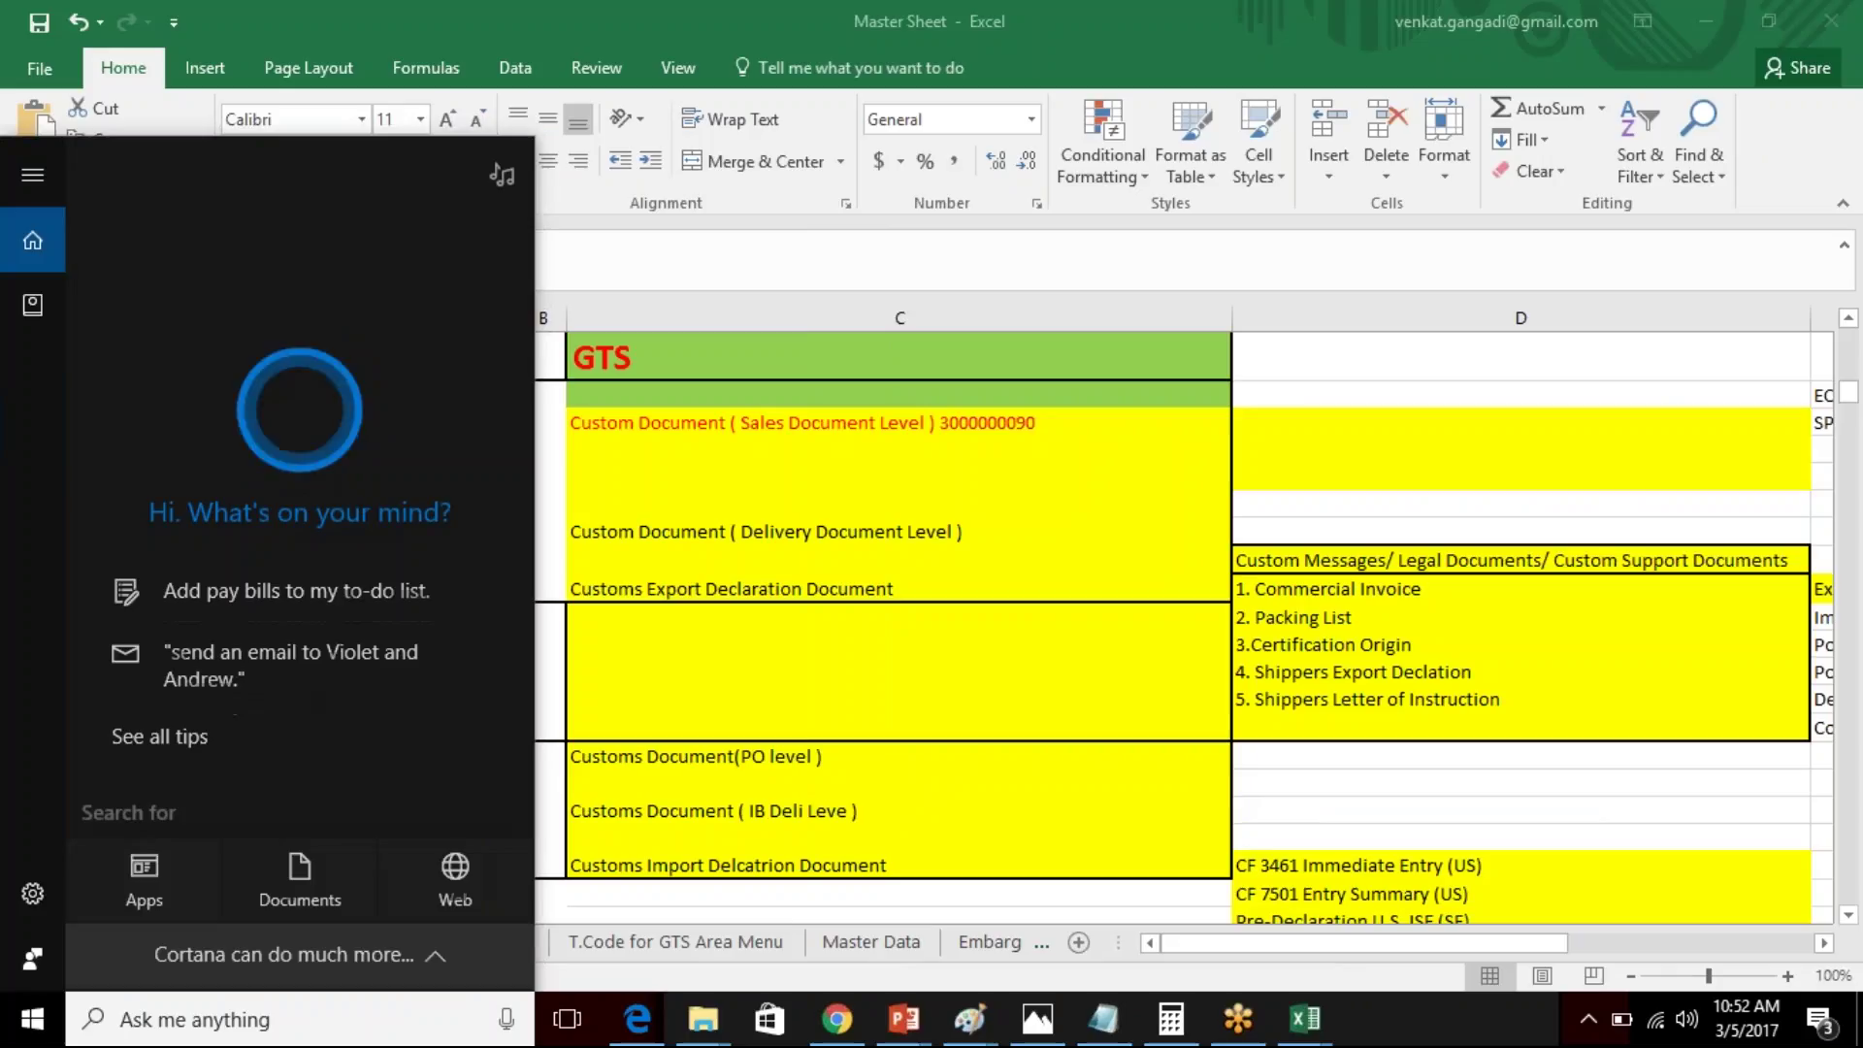
pyautogui.write('ma')
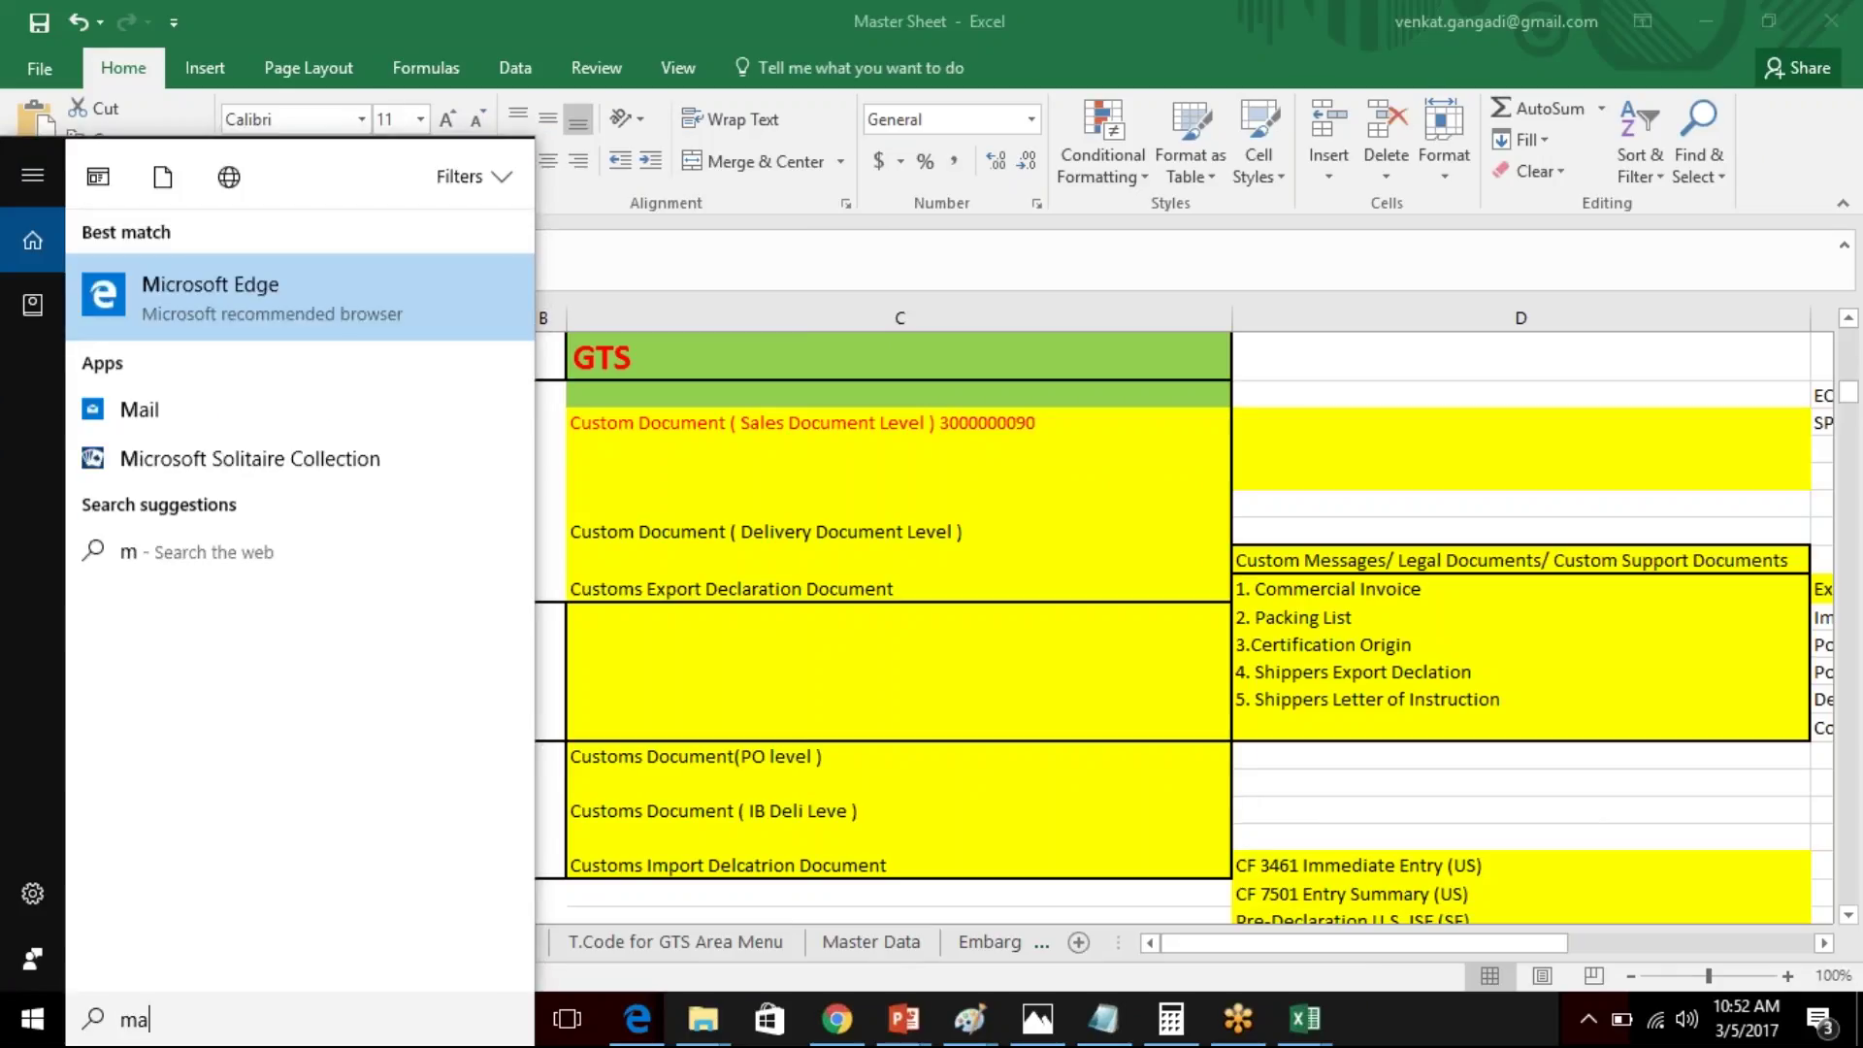
pyautogui.write('ster sheet')
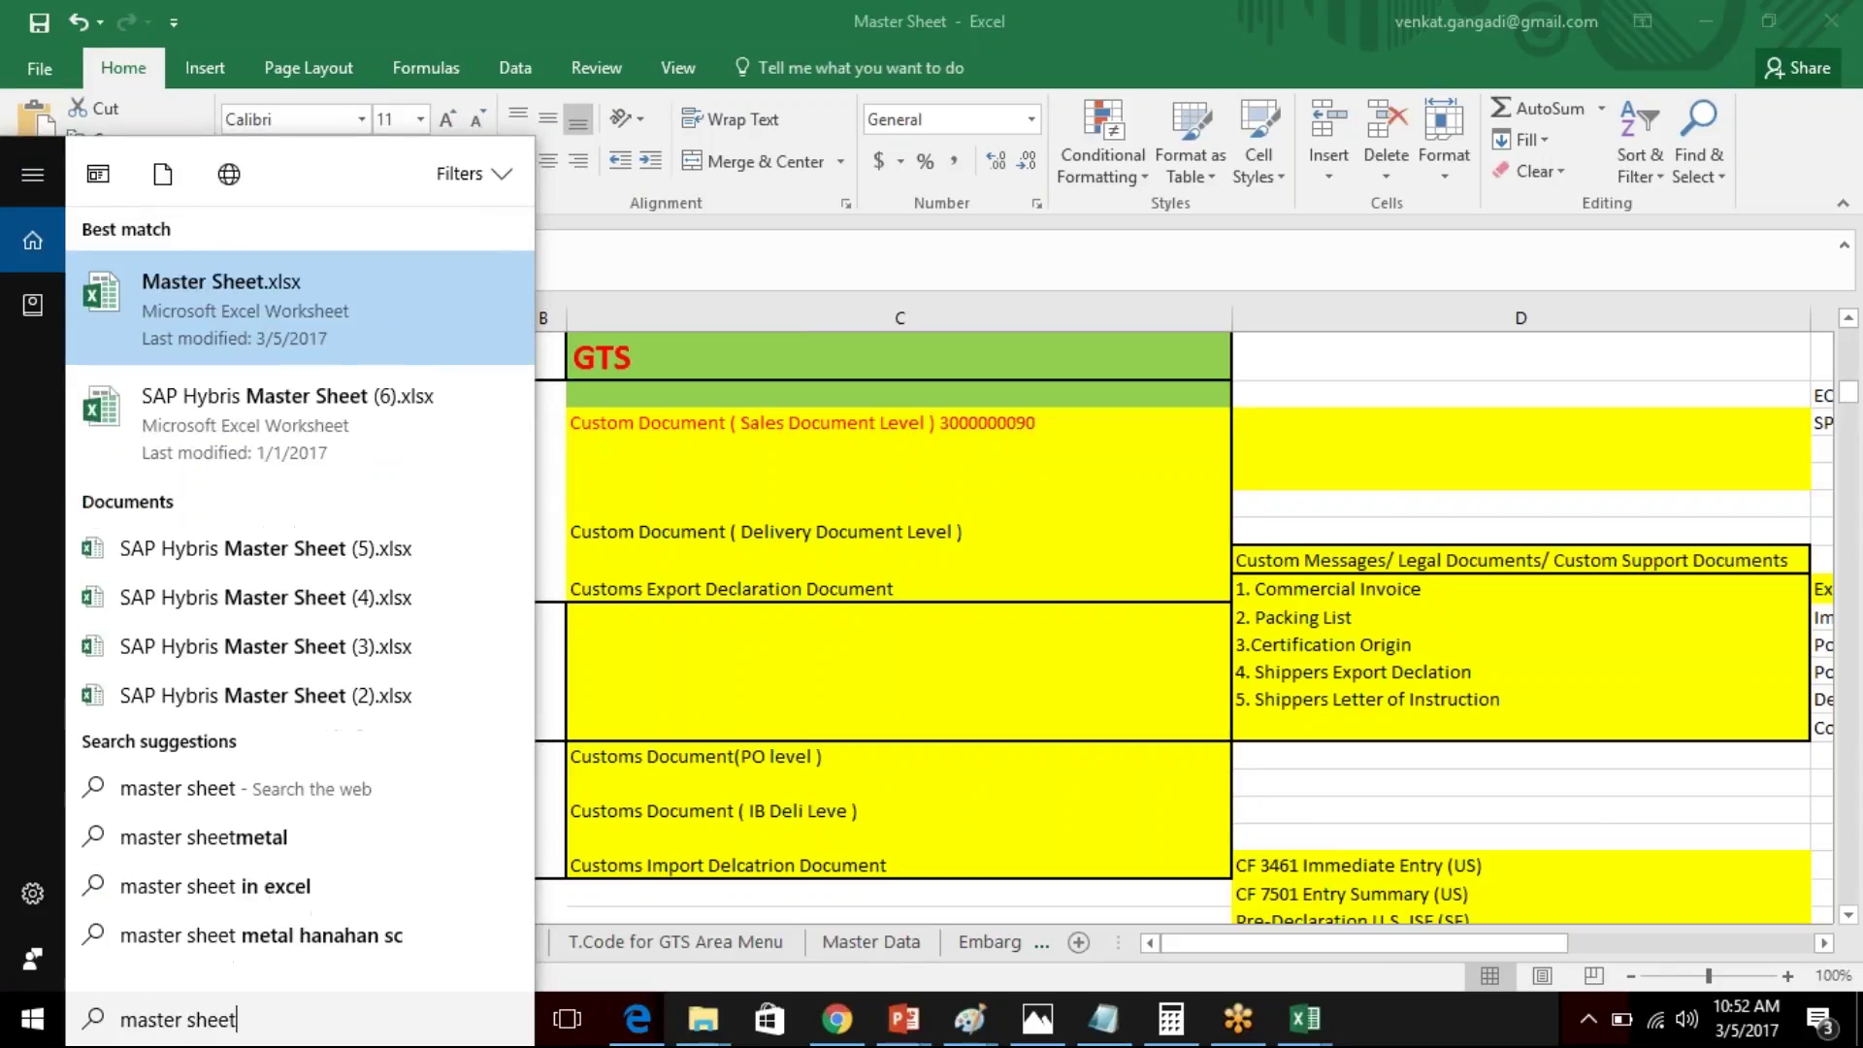
pyautogui.press('Return')
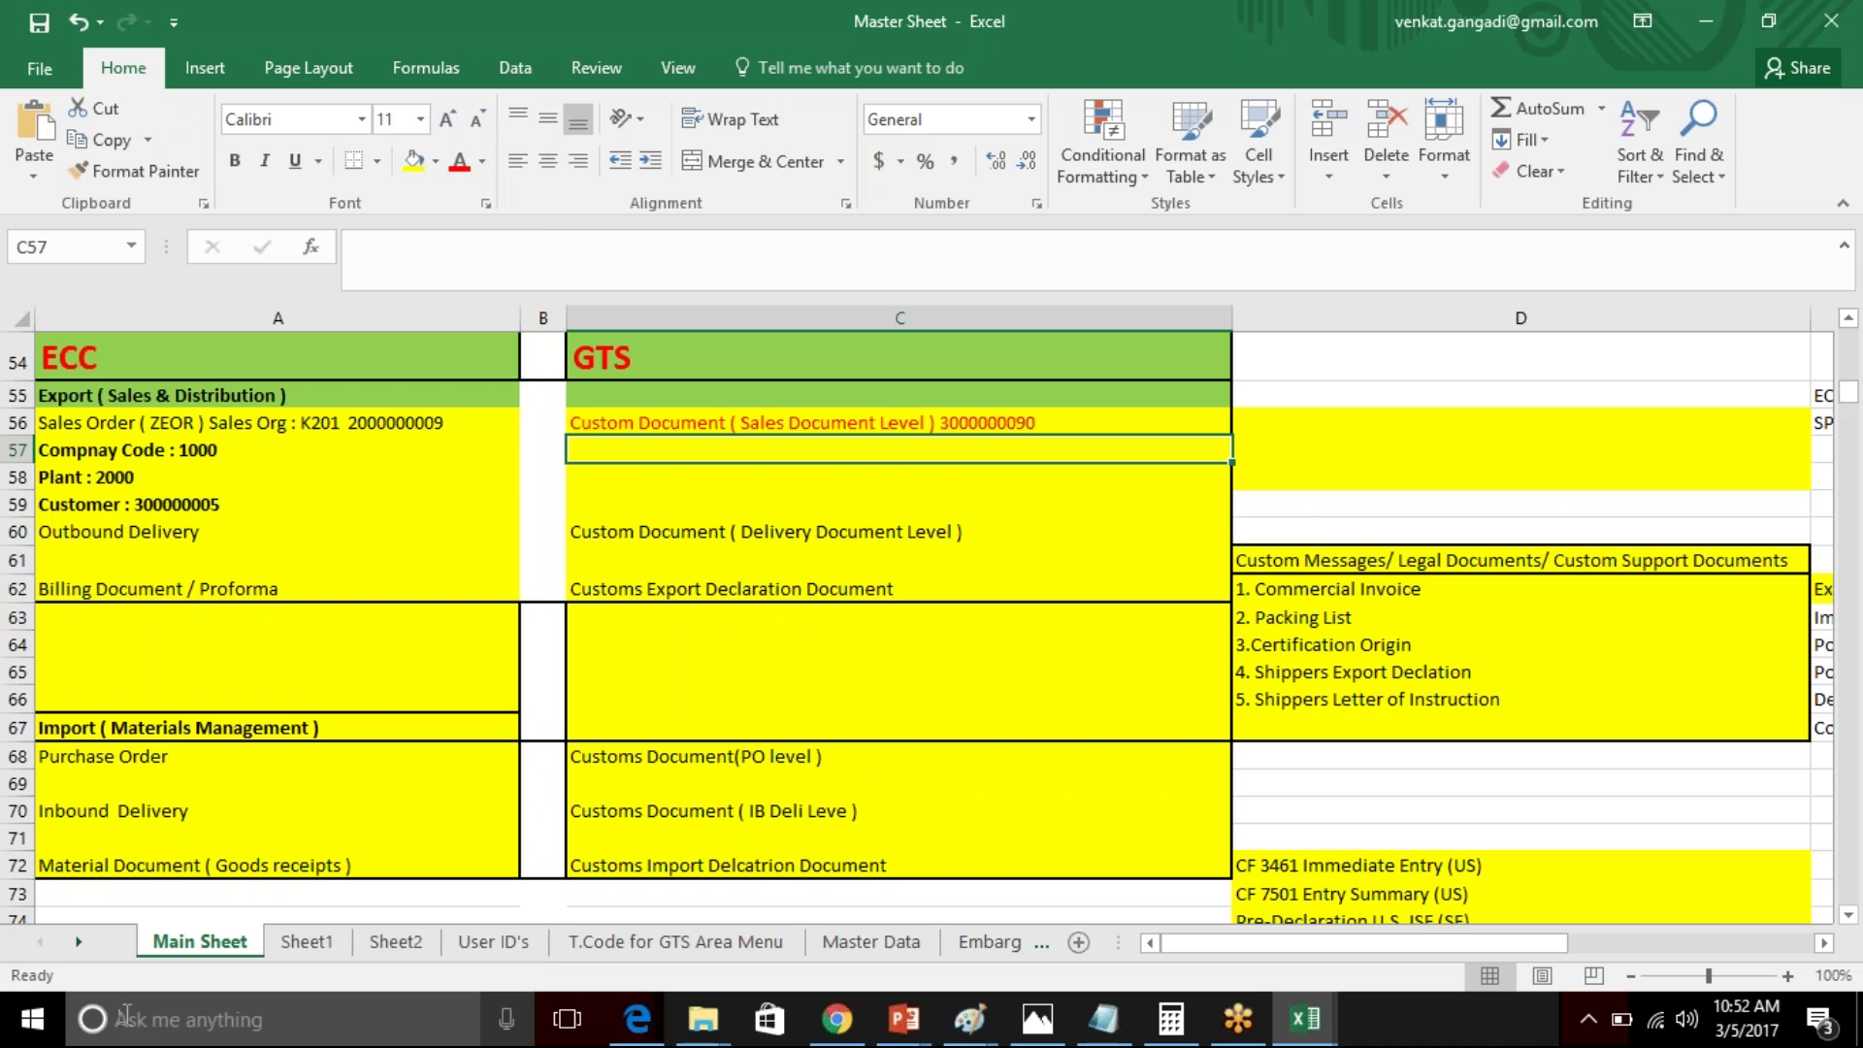
# - Show the desktop with Win+D and clear the desktop icon selection
pyautogui.press('super+d')
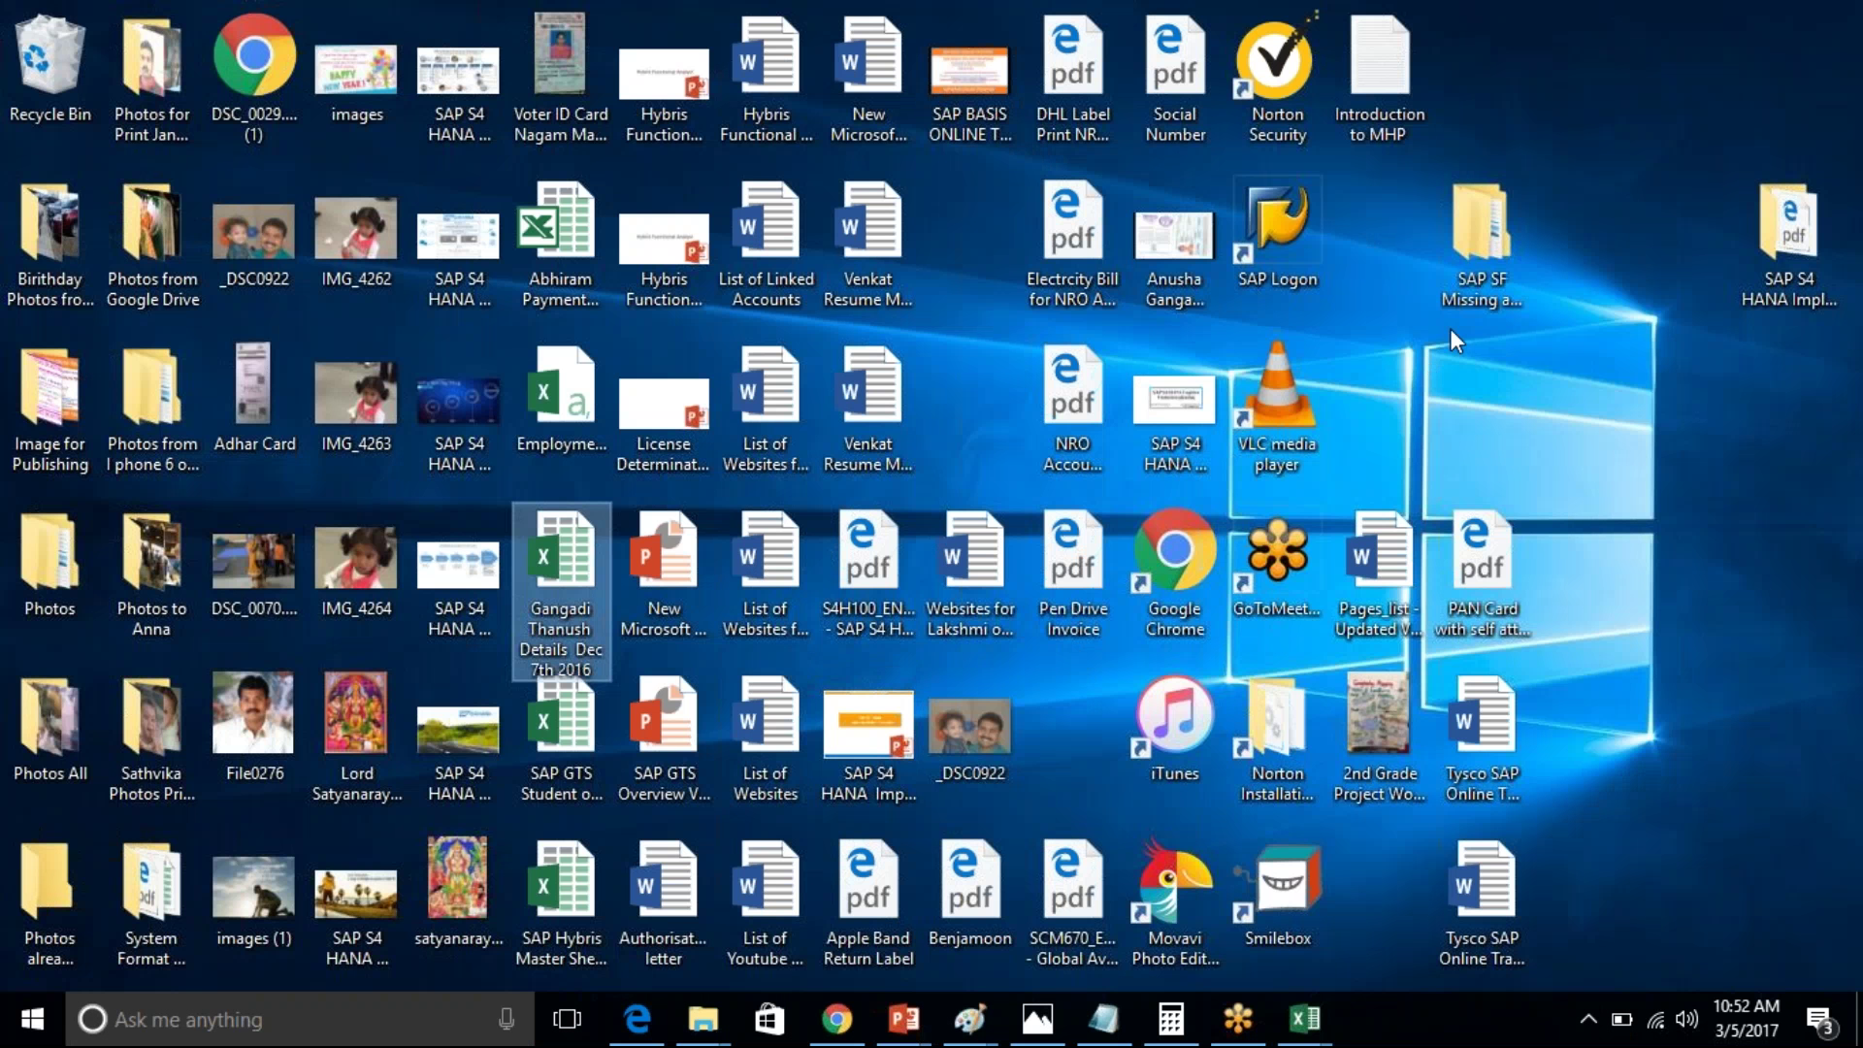
pyautogui.click(1618, 200)
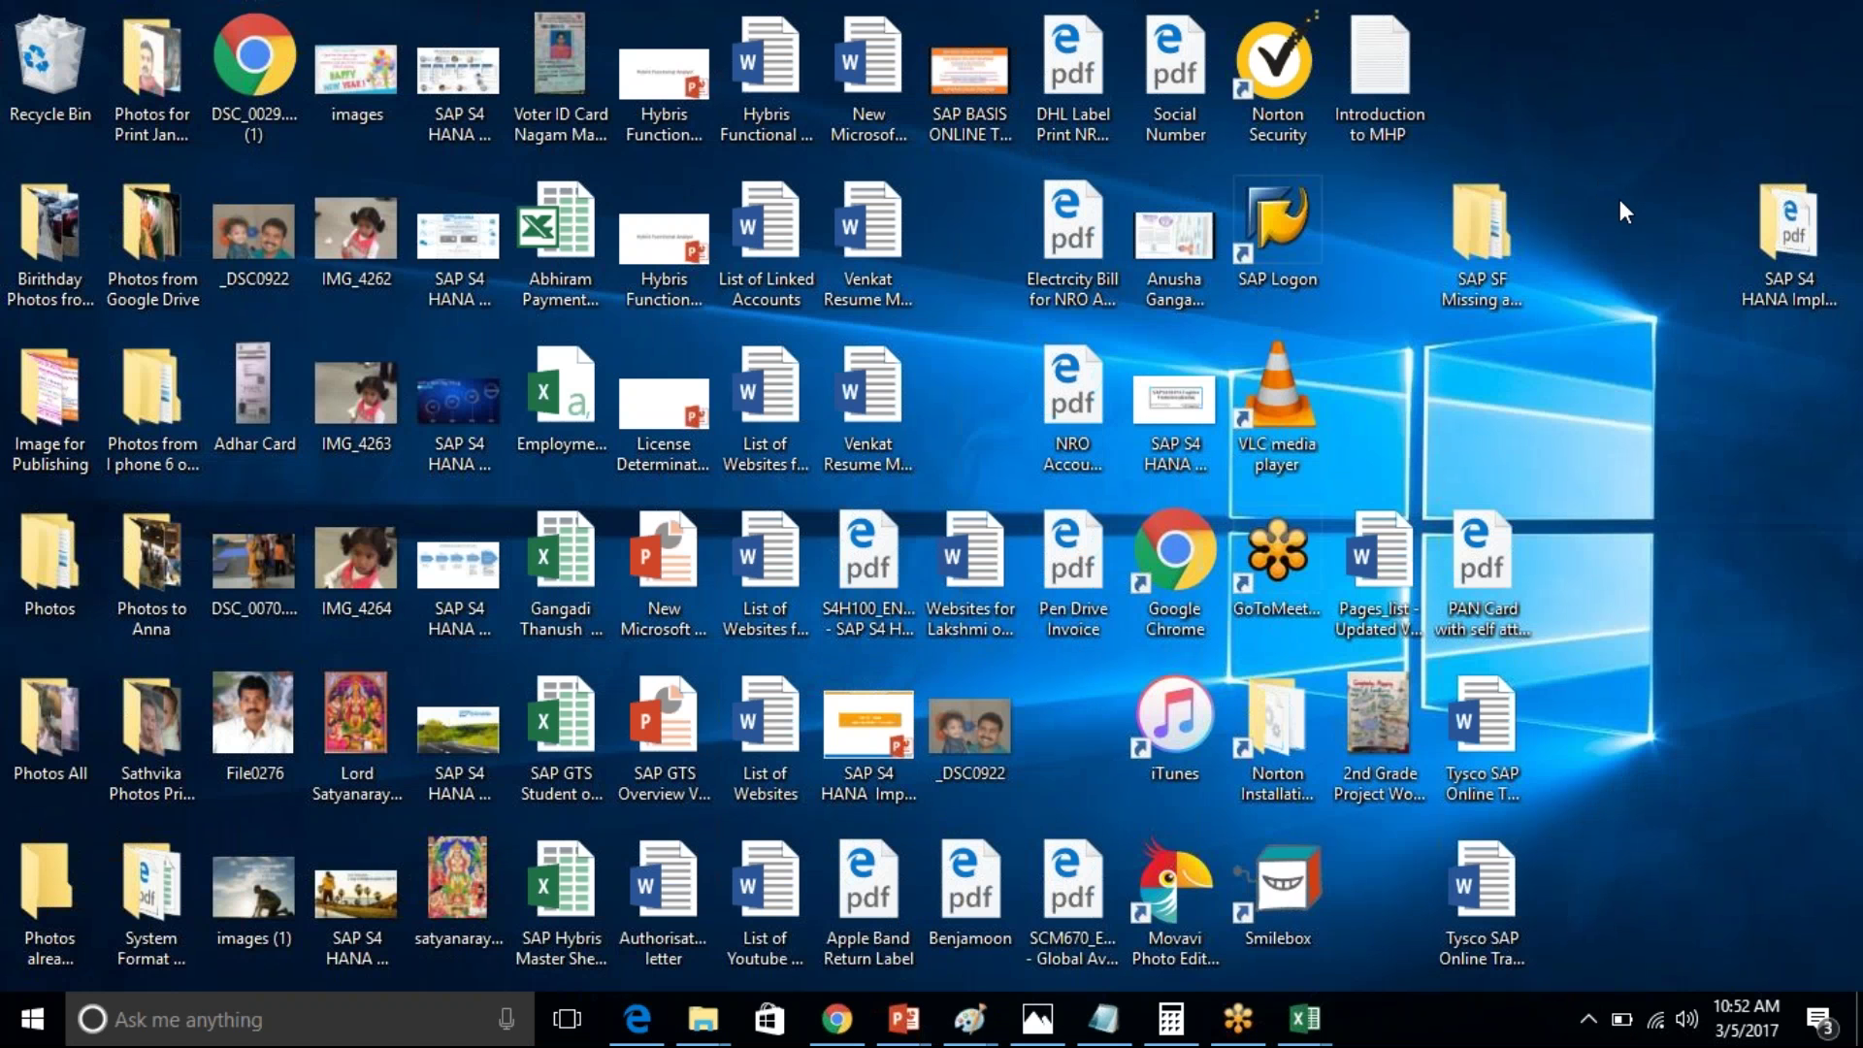
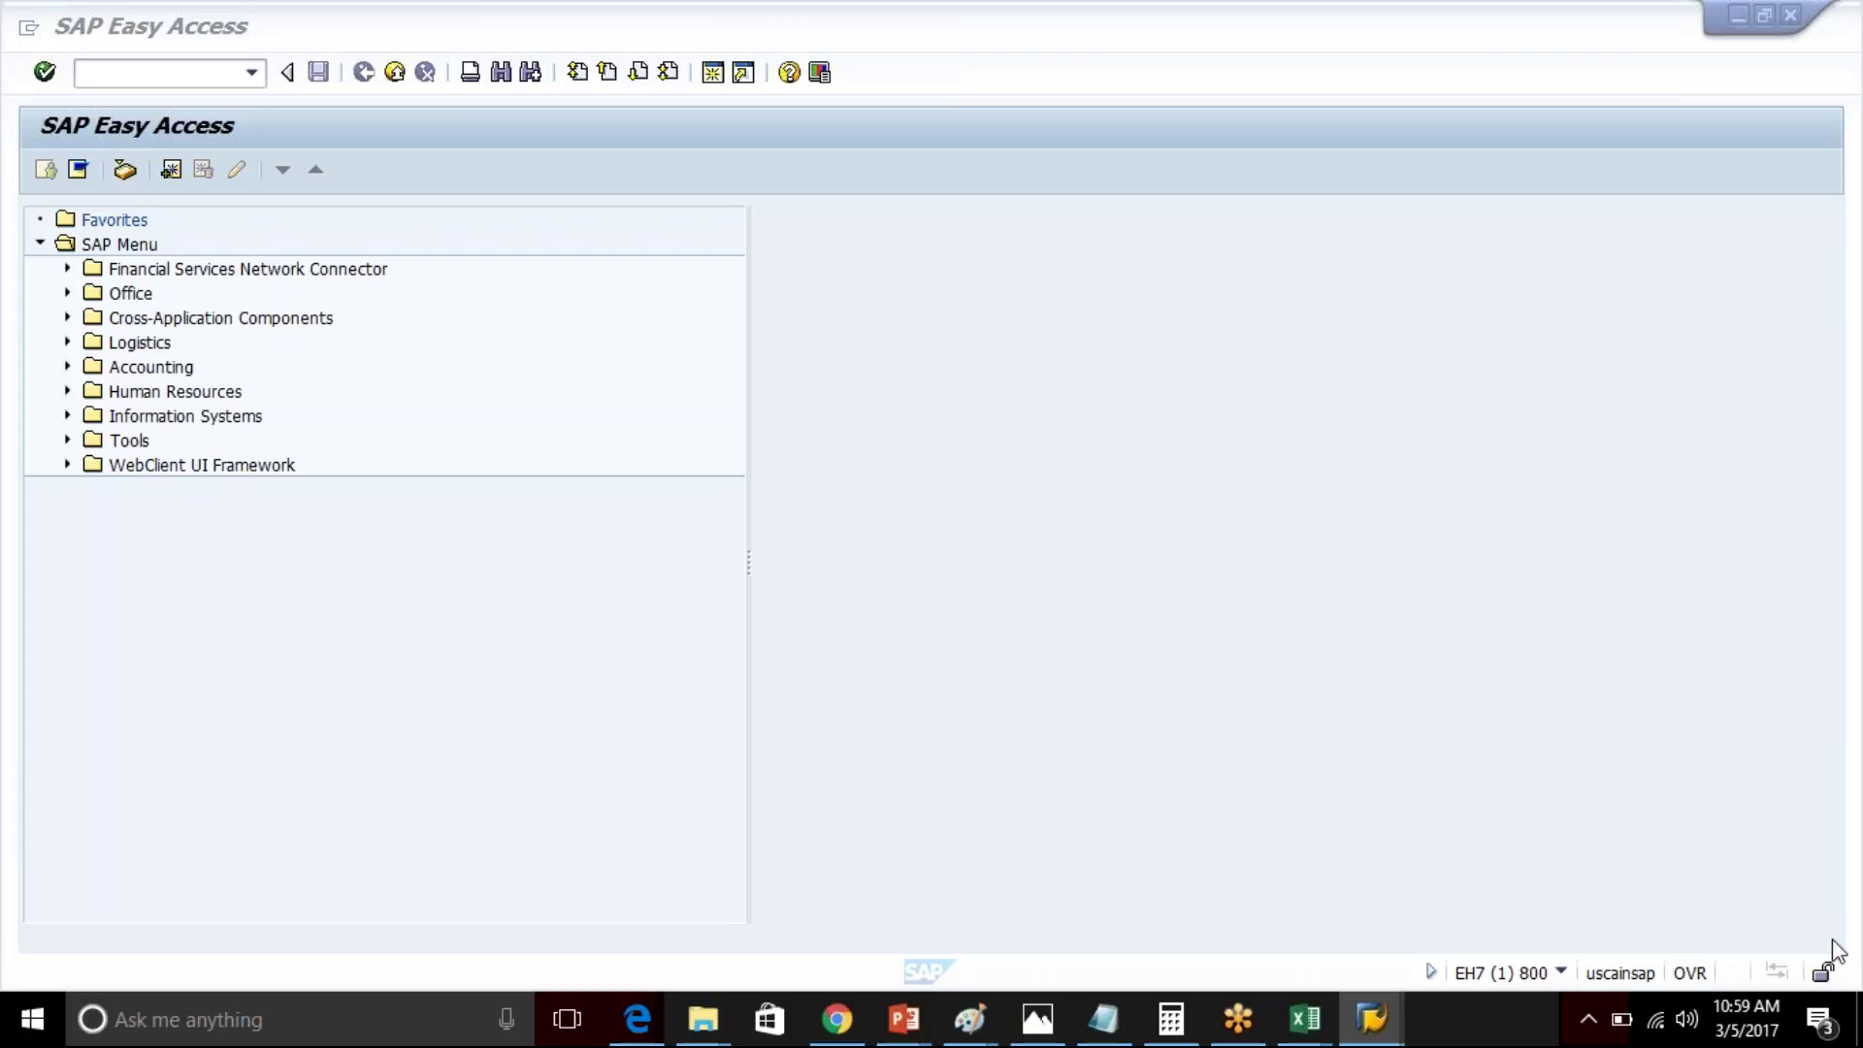
# - Check the SAP command field's recent transaction history, then switch to the Master Sheet Excel workbook
pyautogui.click(201, 73)
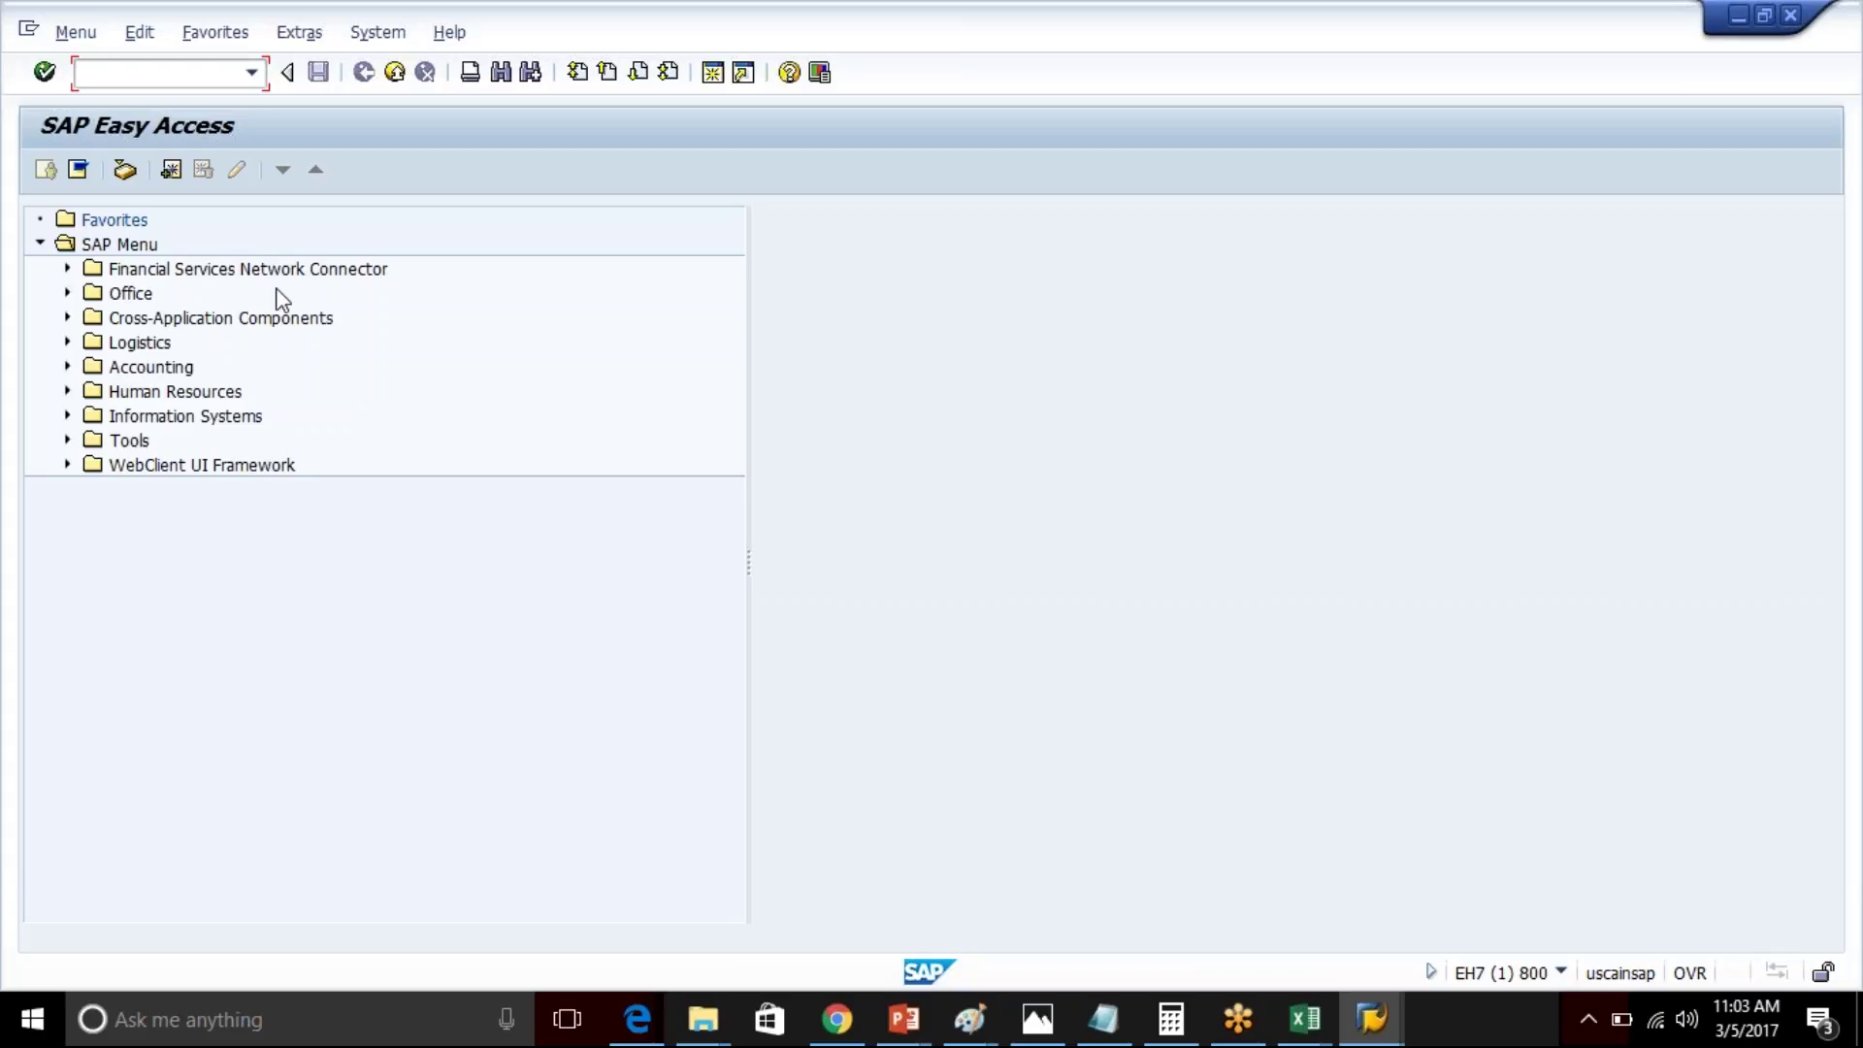
pyautogui.click(252, 77)
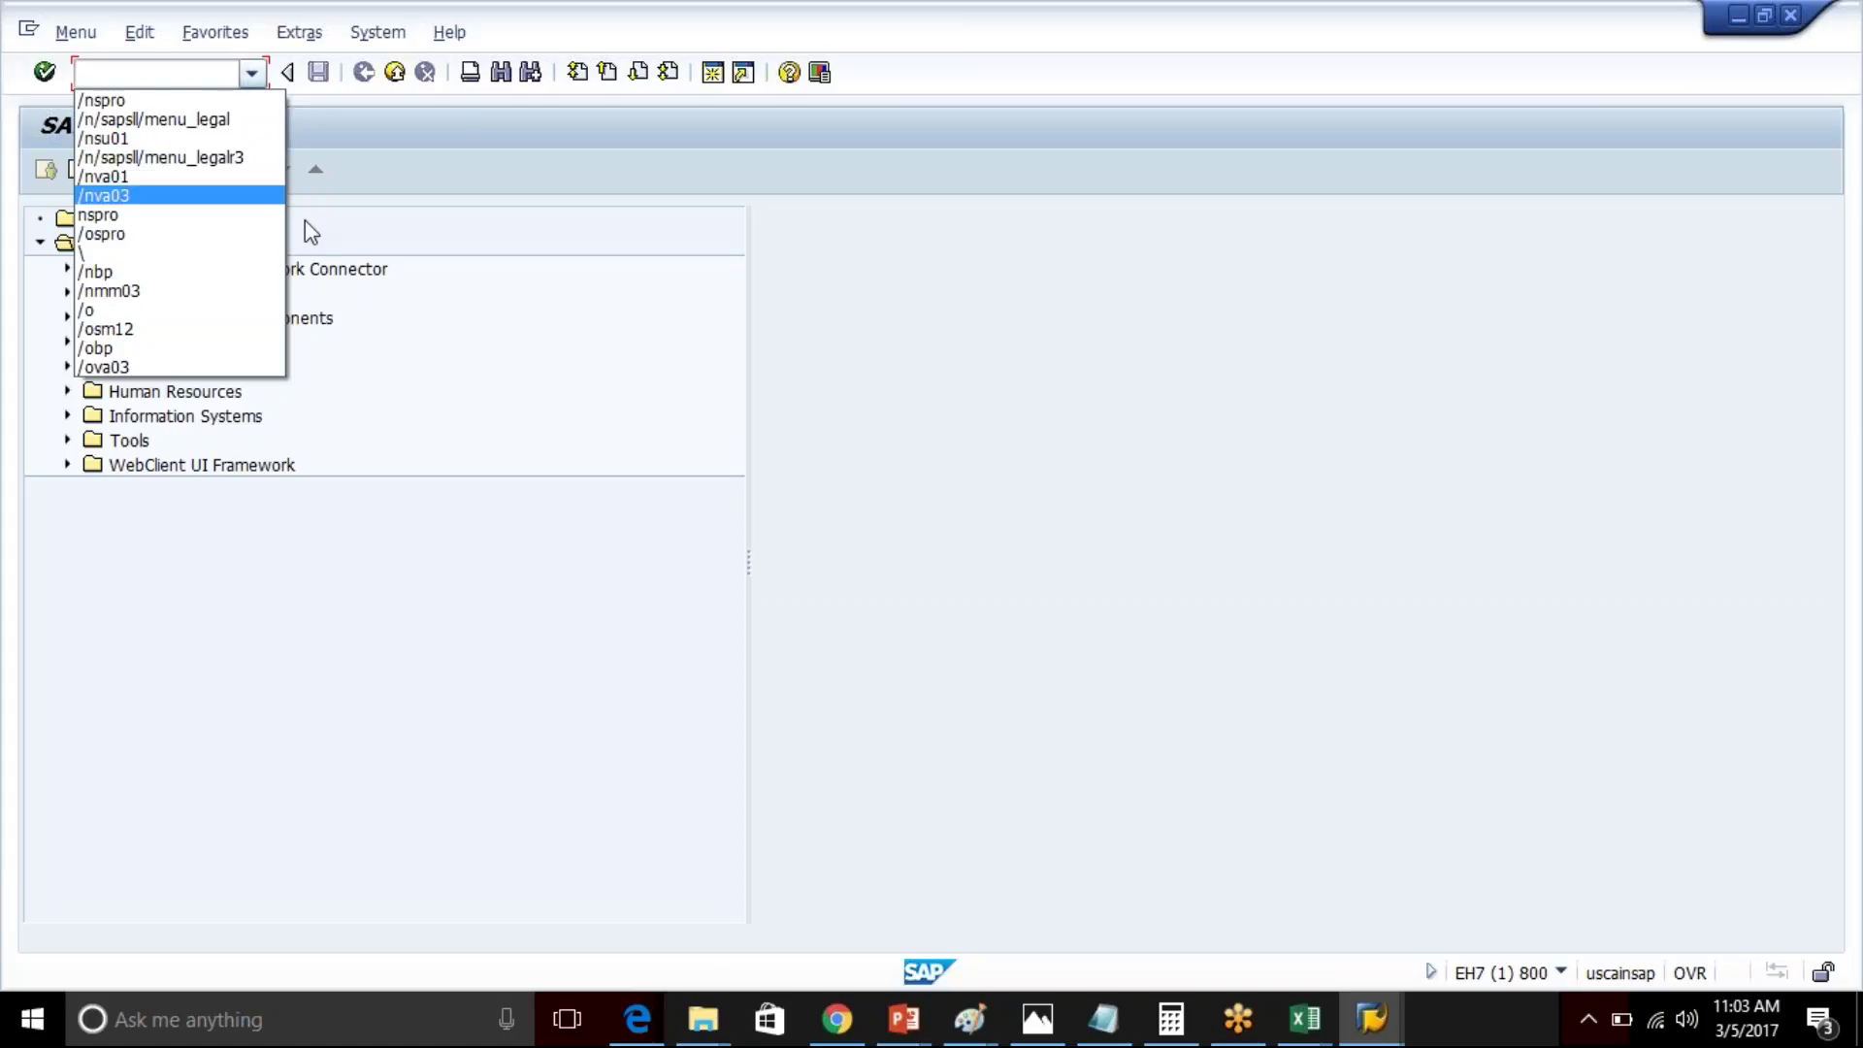
pyautogui.click(1306, 1036)
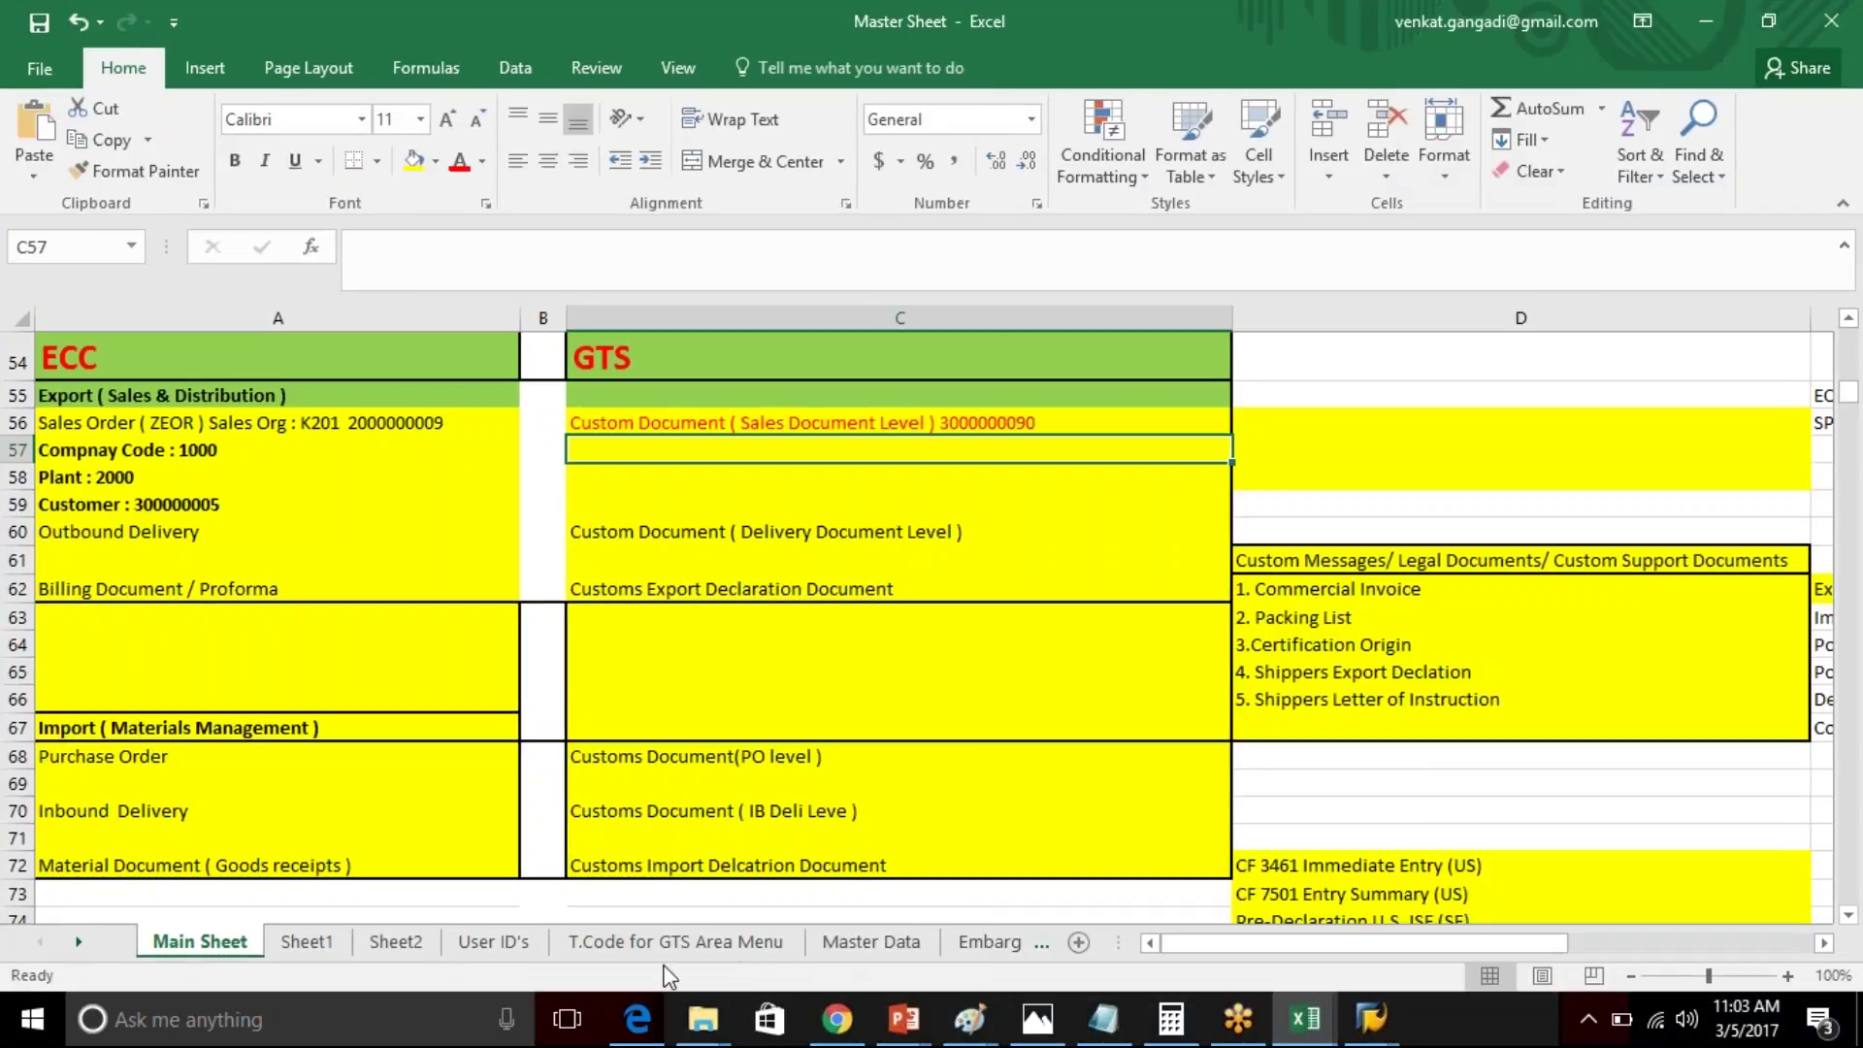
# - Show the 'T.Code for GTS Area Menu' sheet and mark SAPSLL/MENU_LEGAL in cell A12
pyautogui.click(707, 946)
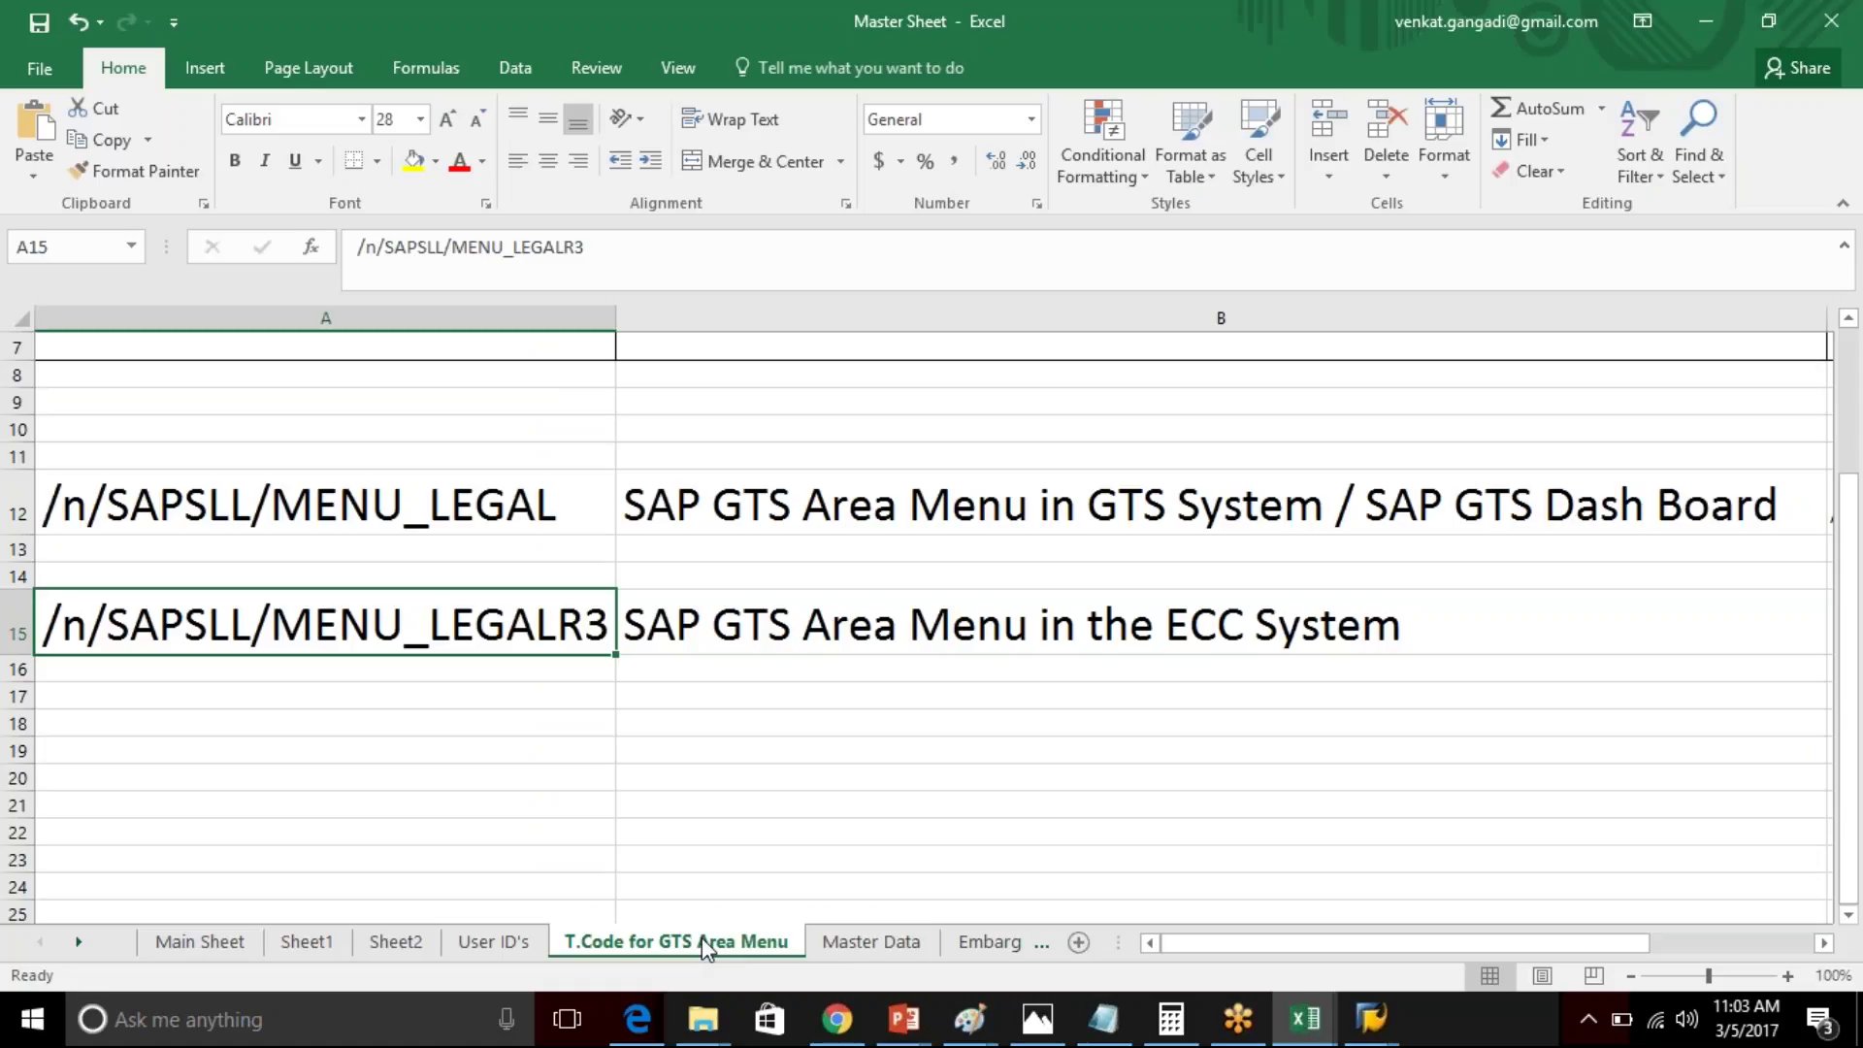
pyautogui.click(1775, 85)
pyautogui.click(300, 511)
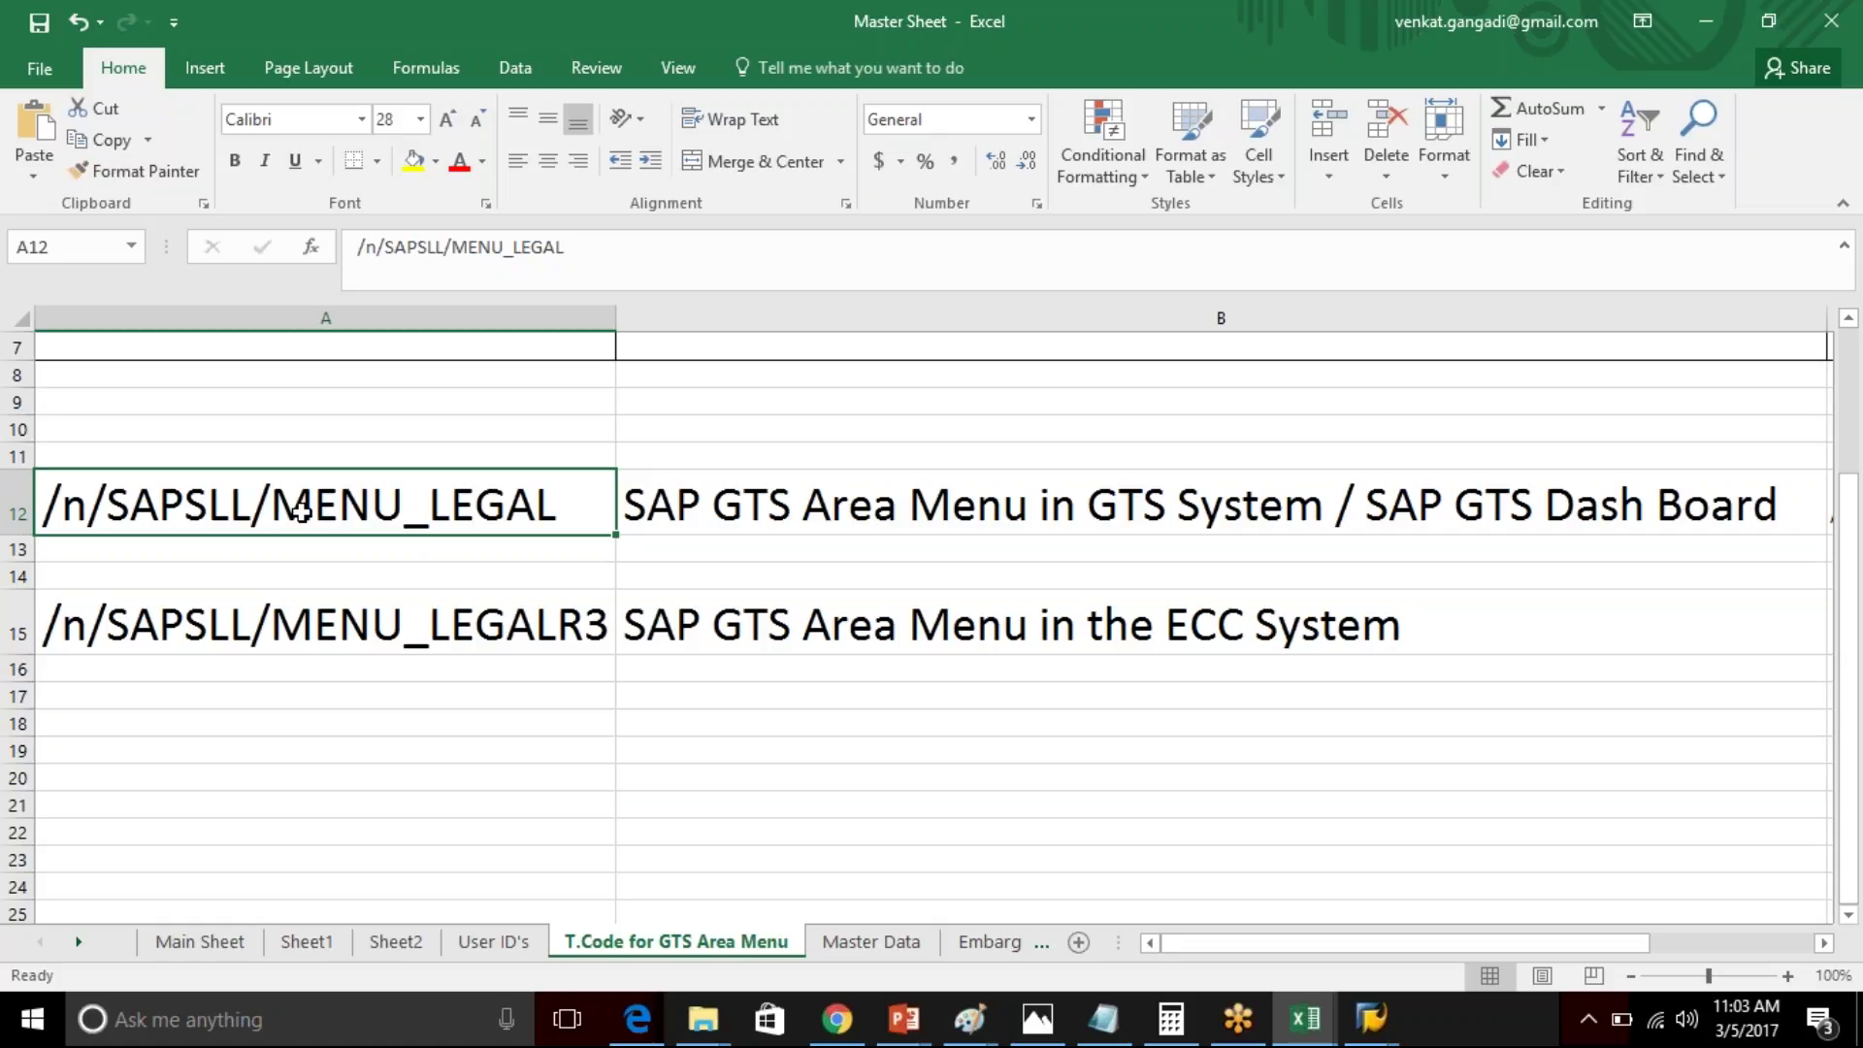
pyautogui.doubleClick(301, 512)
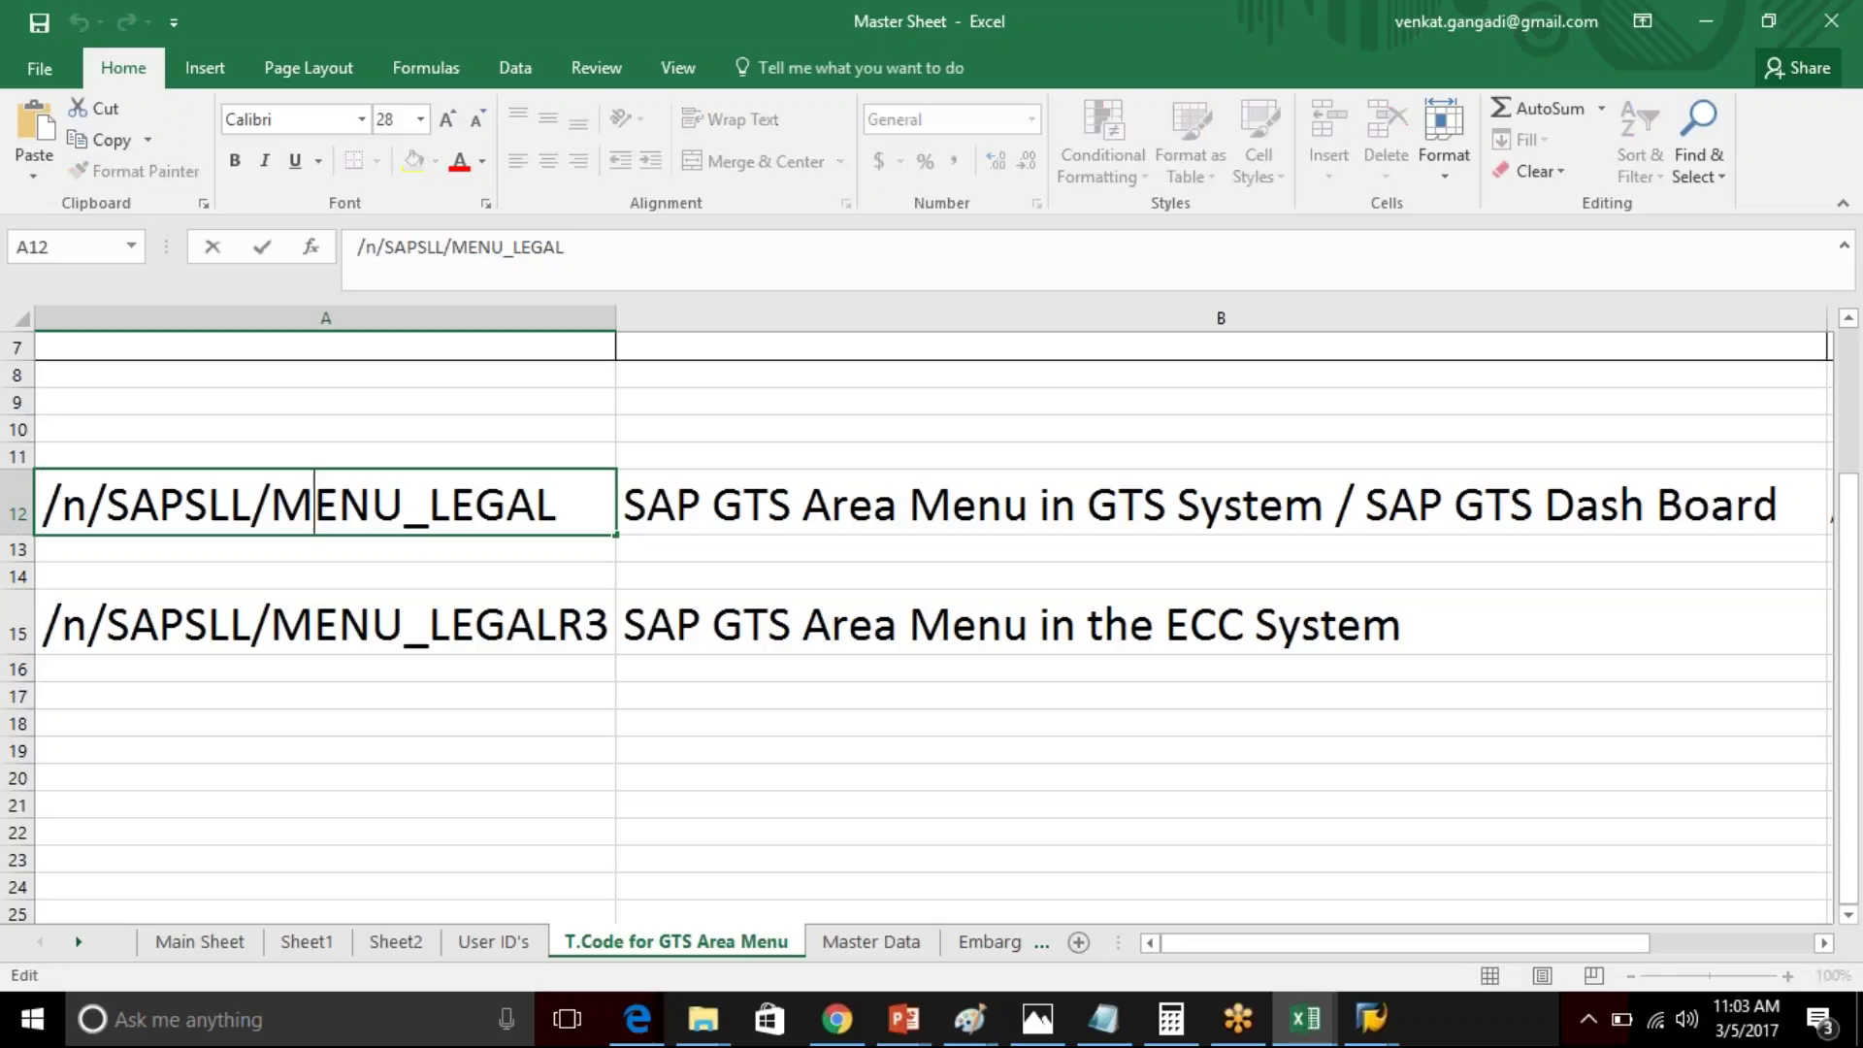
pyautogui.moveTo(107, 503); pyautogui.dragTo(403, 504)
pyautogui.click(572, 502)
pyautogui.moveTo(573, 501); pyautogui.dragTo(105, 511)
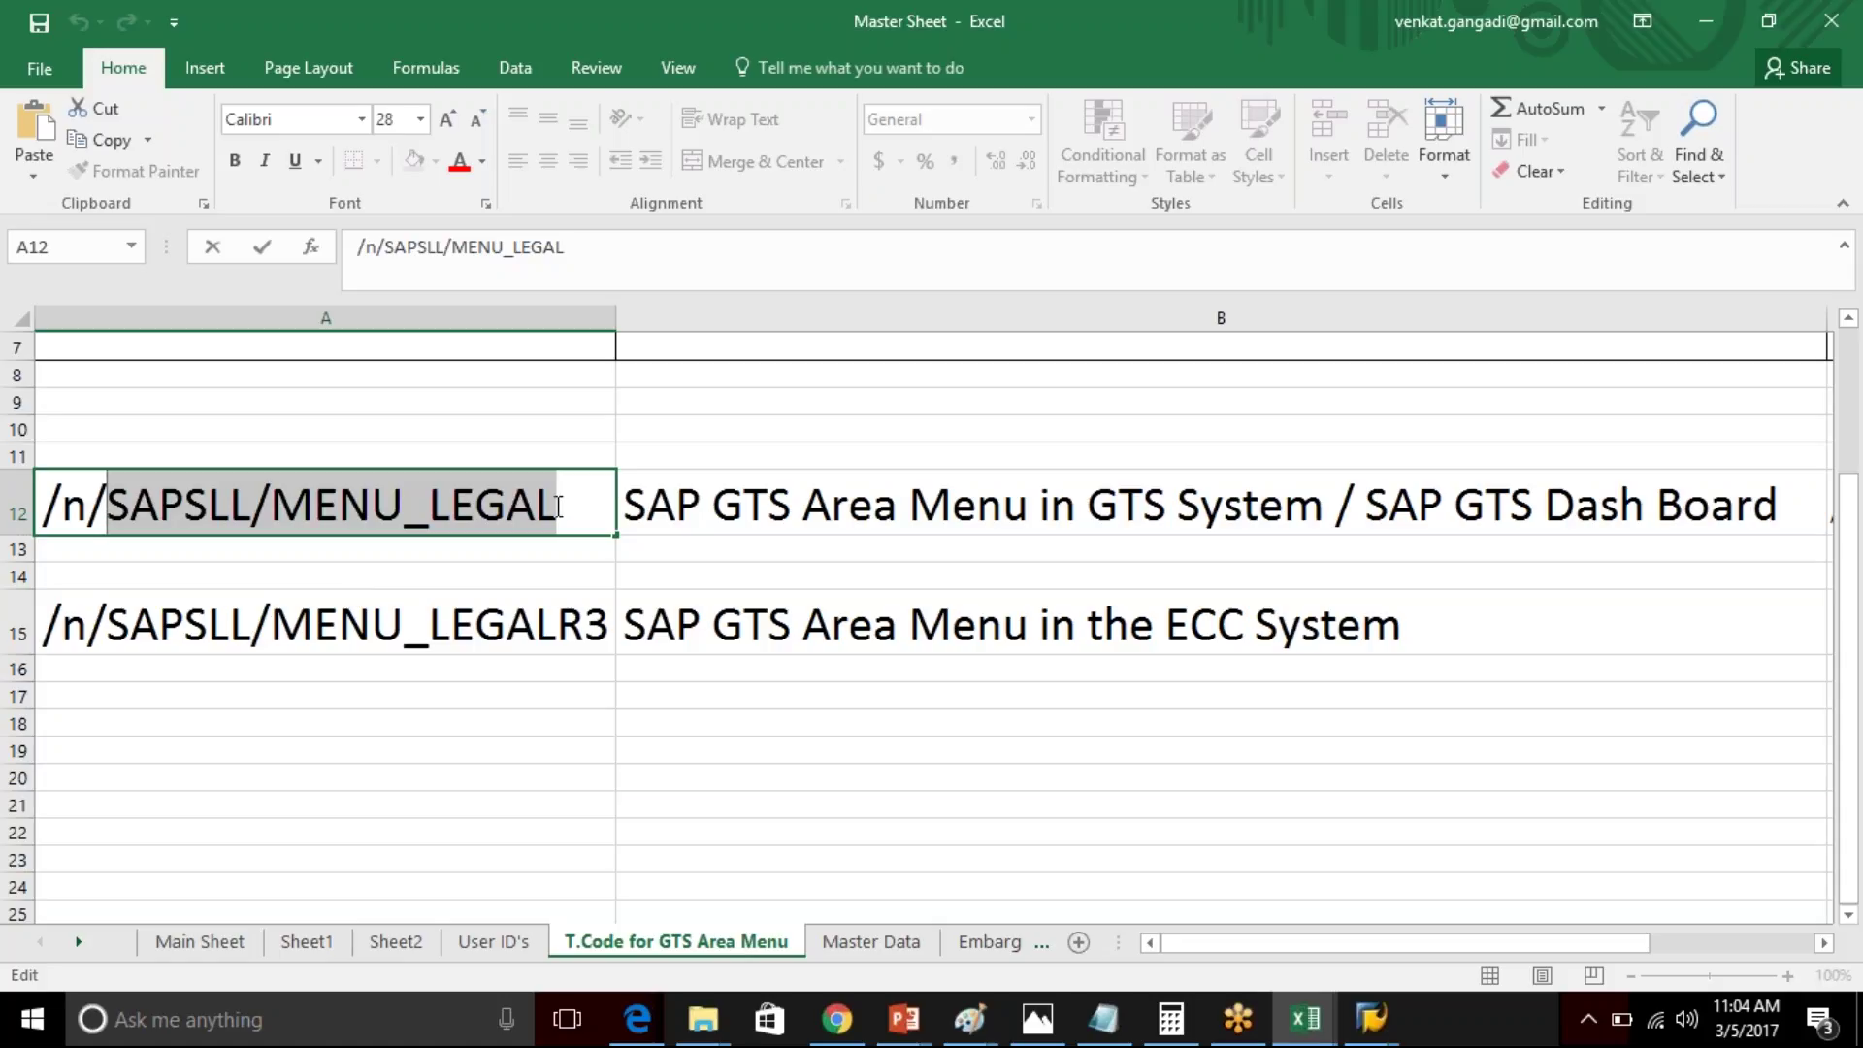
# - Copy /n/SAPSLL/MENU_LEGALR3 from cell A15 and switch back to SAP Easy Access
pyautogui.moveTo(560, 506); pyautogui.dragTo(37, 505)
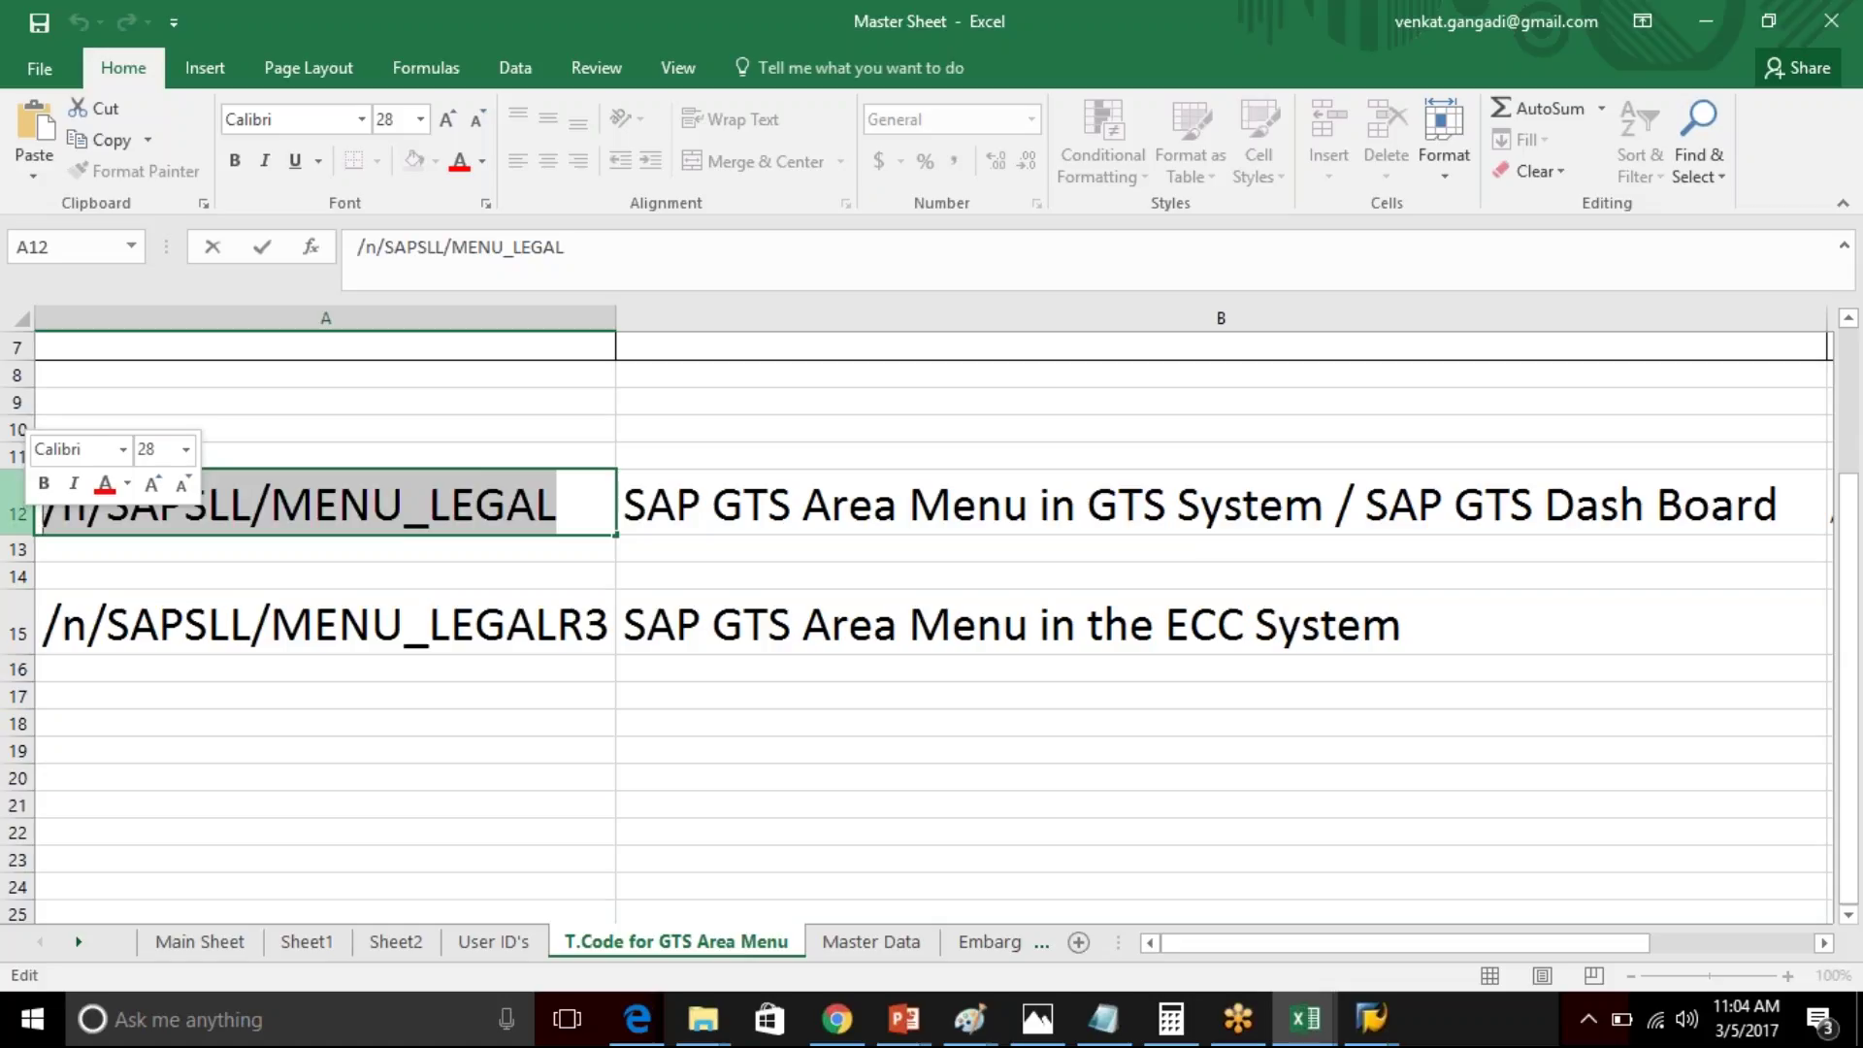
pyautogui.click(569, 638)
pyautogui.doubleClick(568, 633)
pyautogui.moveTo(567, 631); pyautogui.dragTo(604, 627)
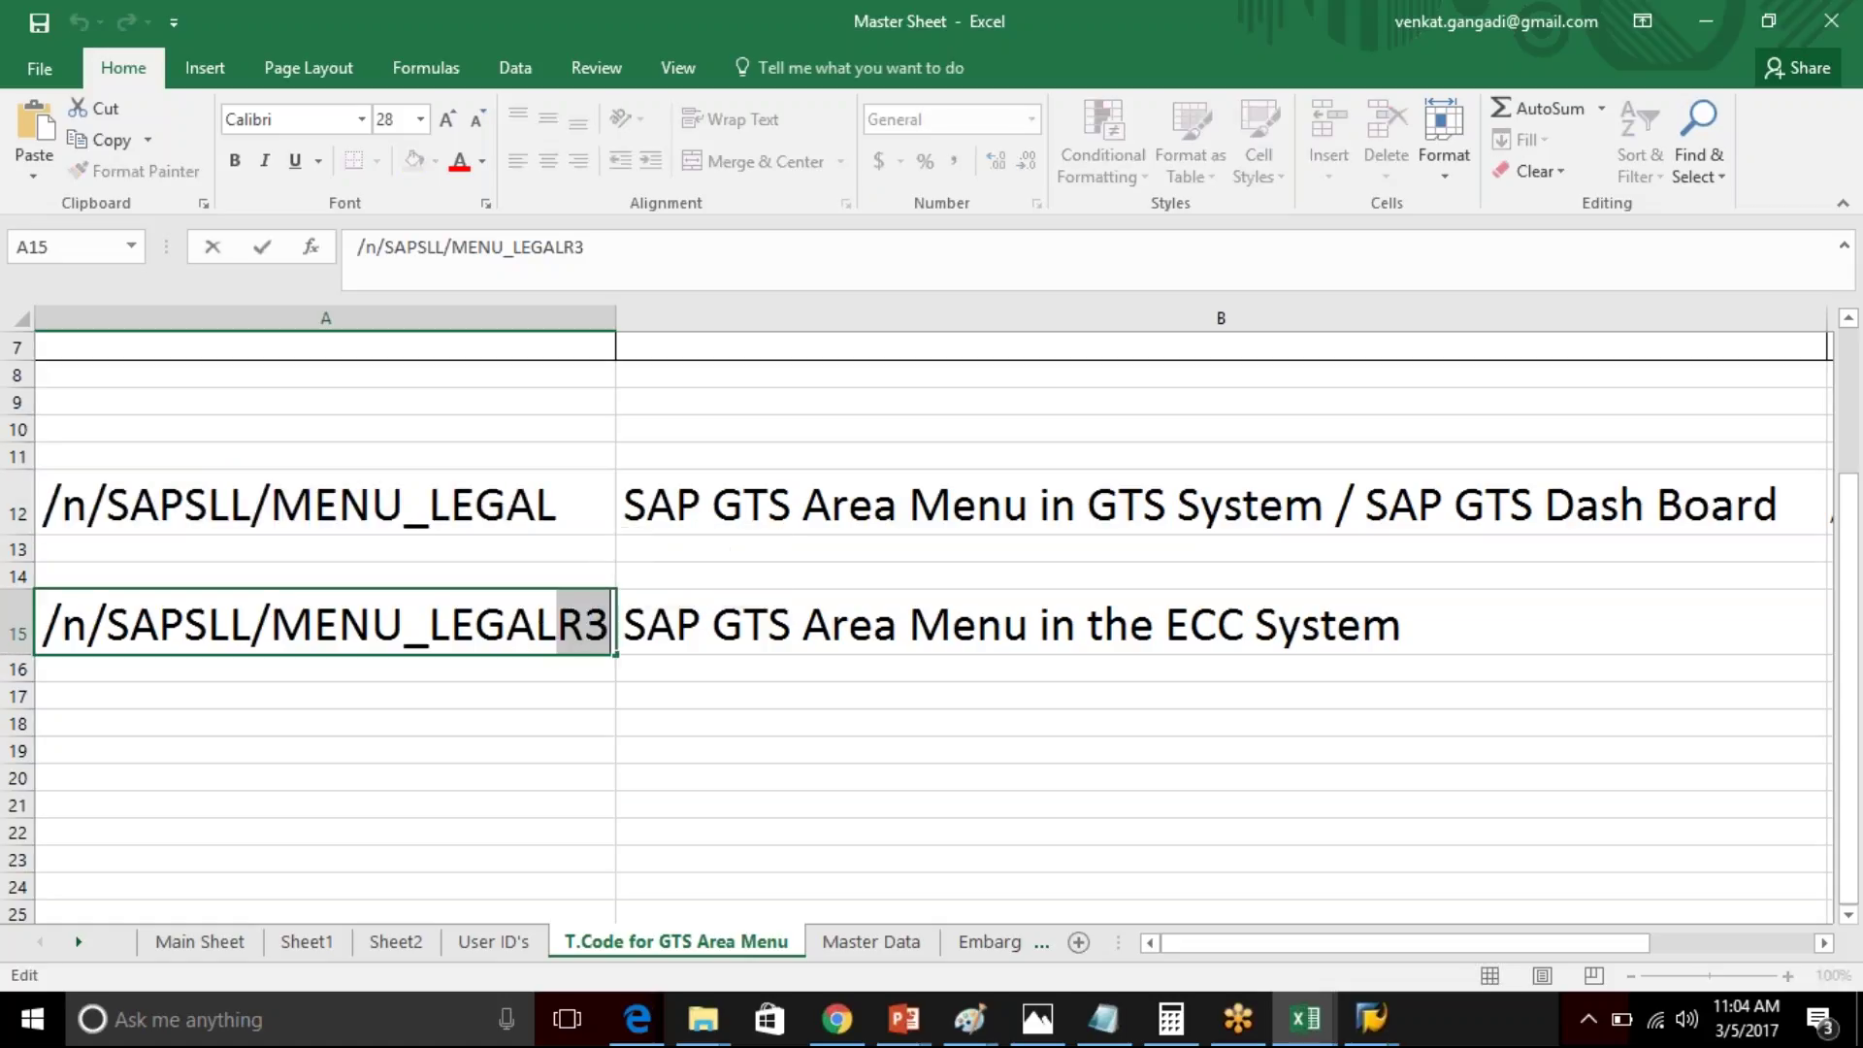
pyautogui.click(852, 621)
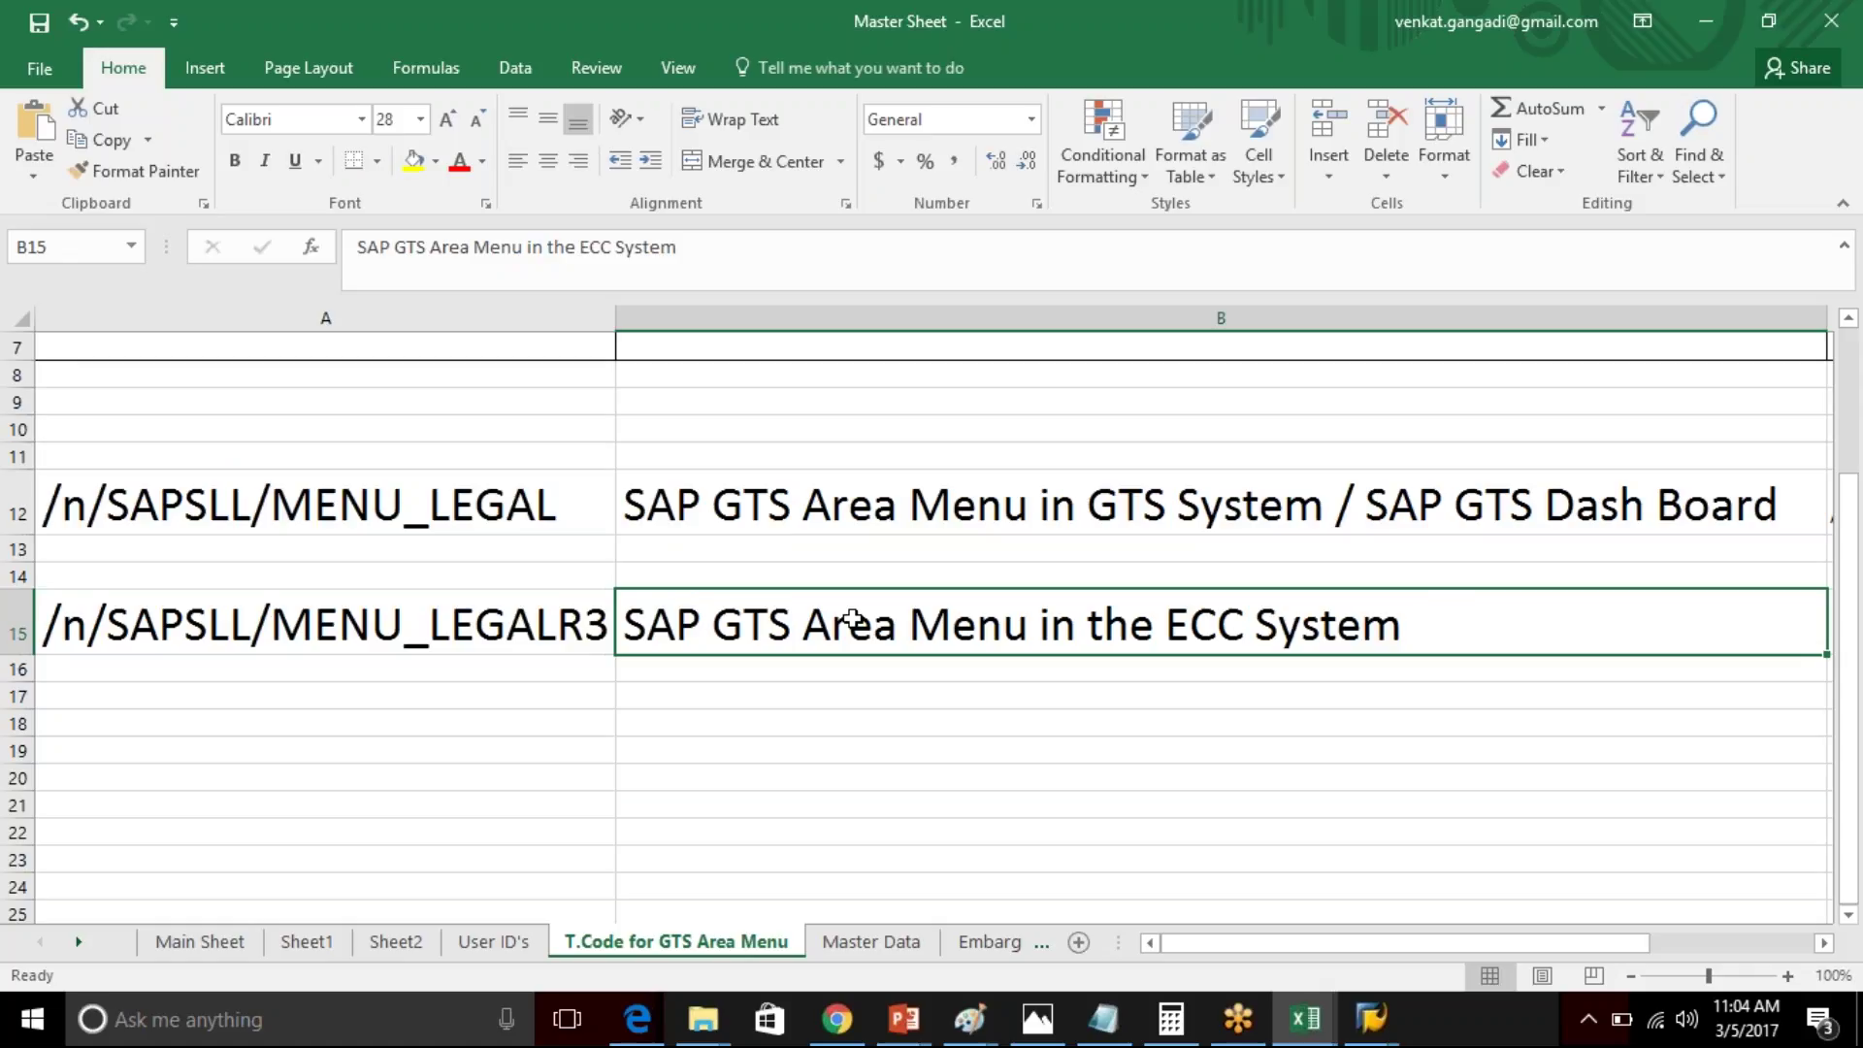
pyautogui.click(532, 607)
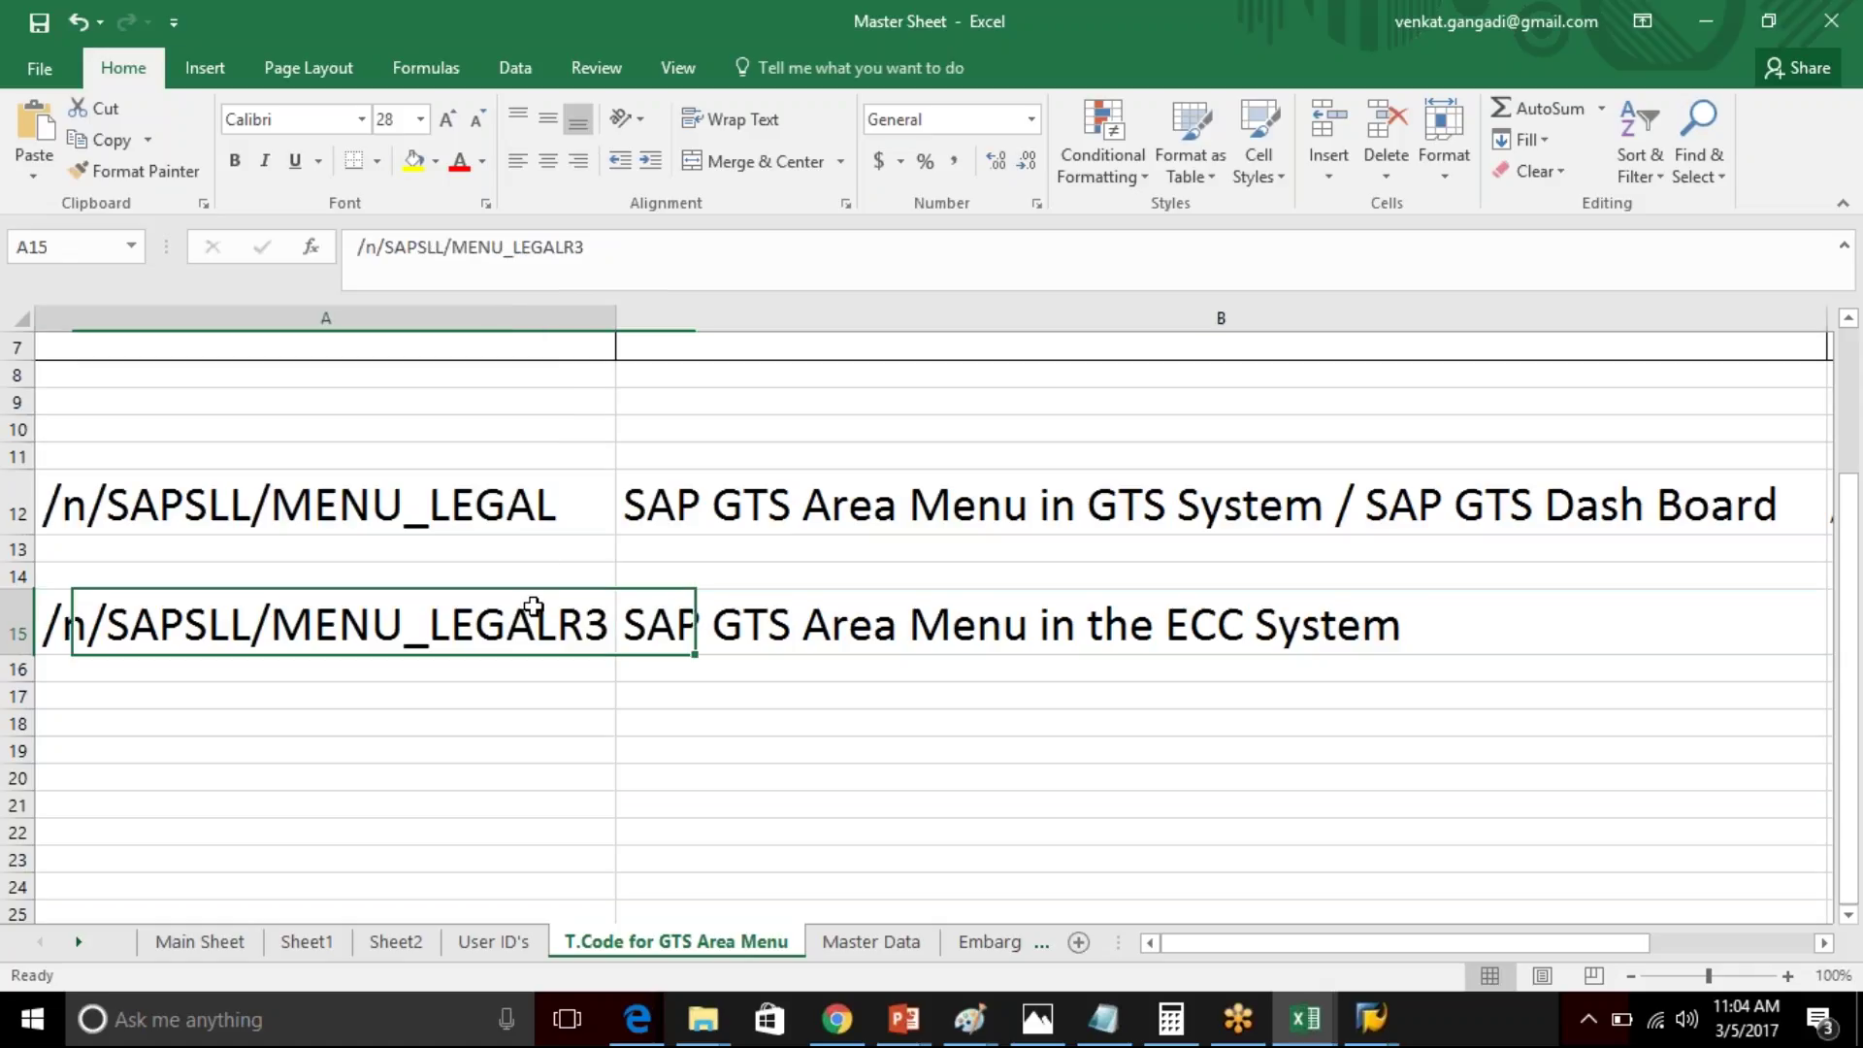
pyautogui.hotkey('ctrl', 'c')
pyautogui.hotkey('alt', 'Tab')
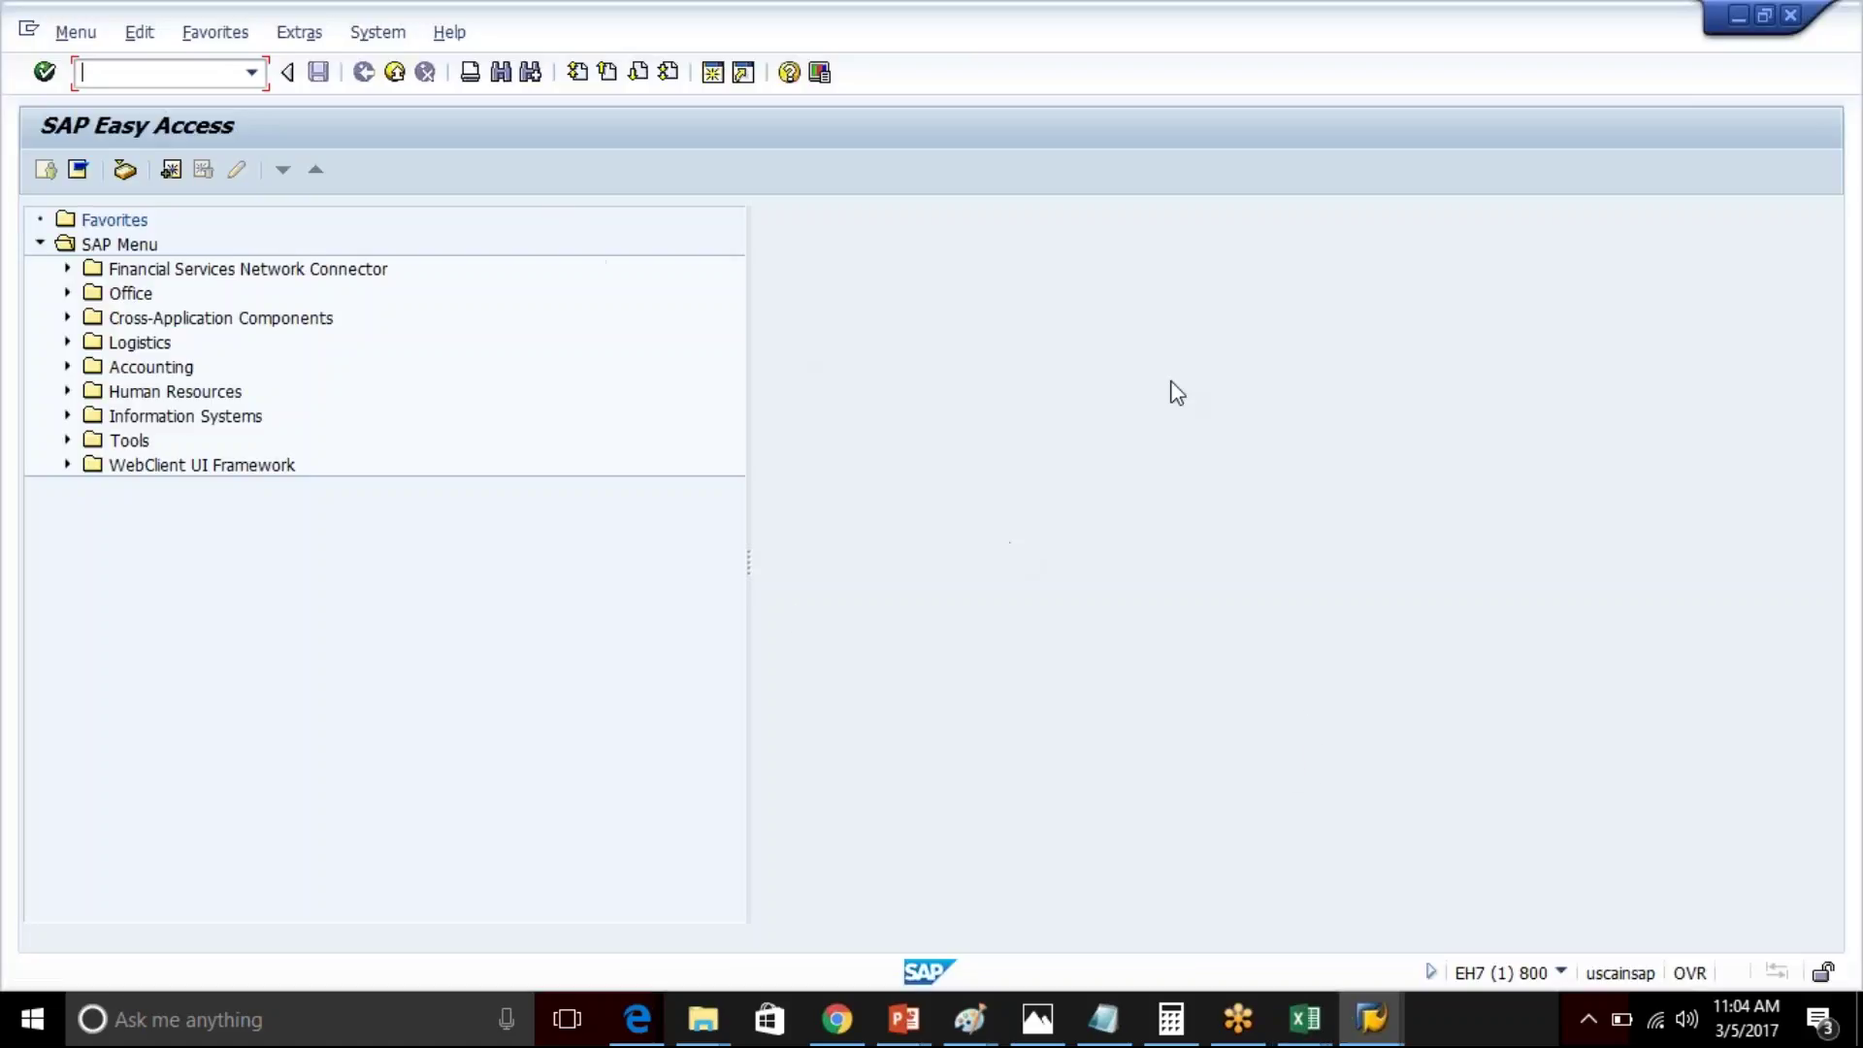
# - Paste and run /n/SAPSLL/MENU_LEGALR3 from the SAP Easy Access command field
pyautogui.click(1370, 1017)
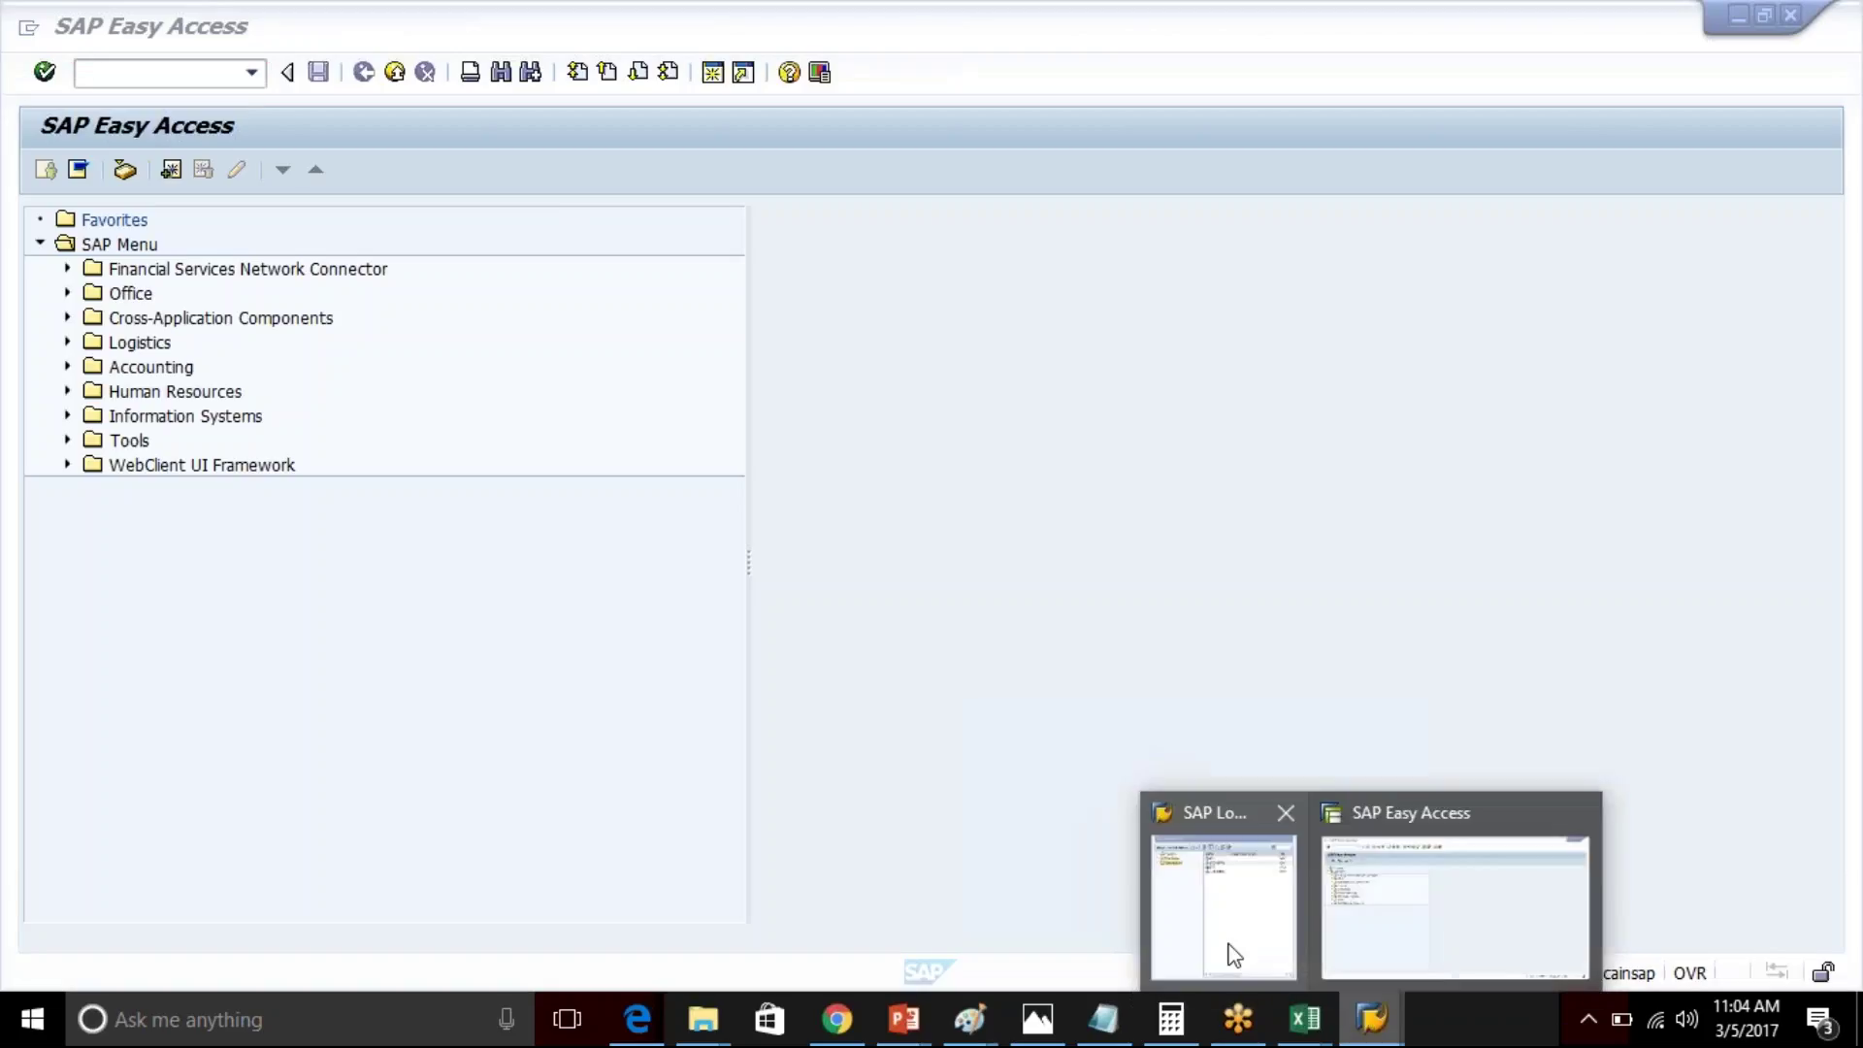
pyautogui.click(1230, 952)
pyautogui.click(1028, 348)
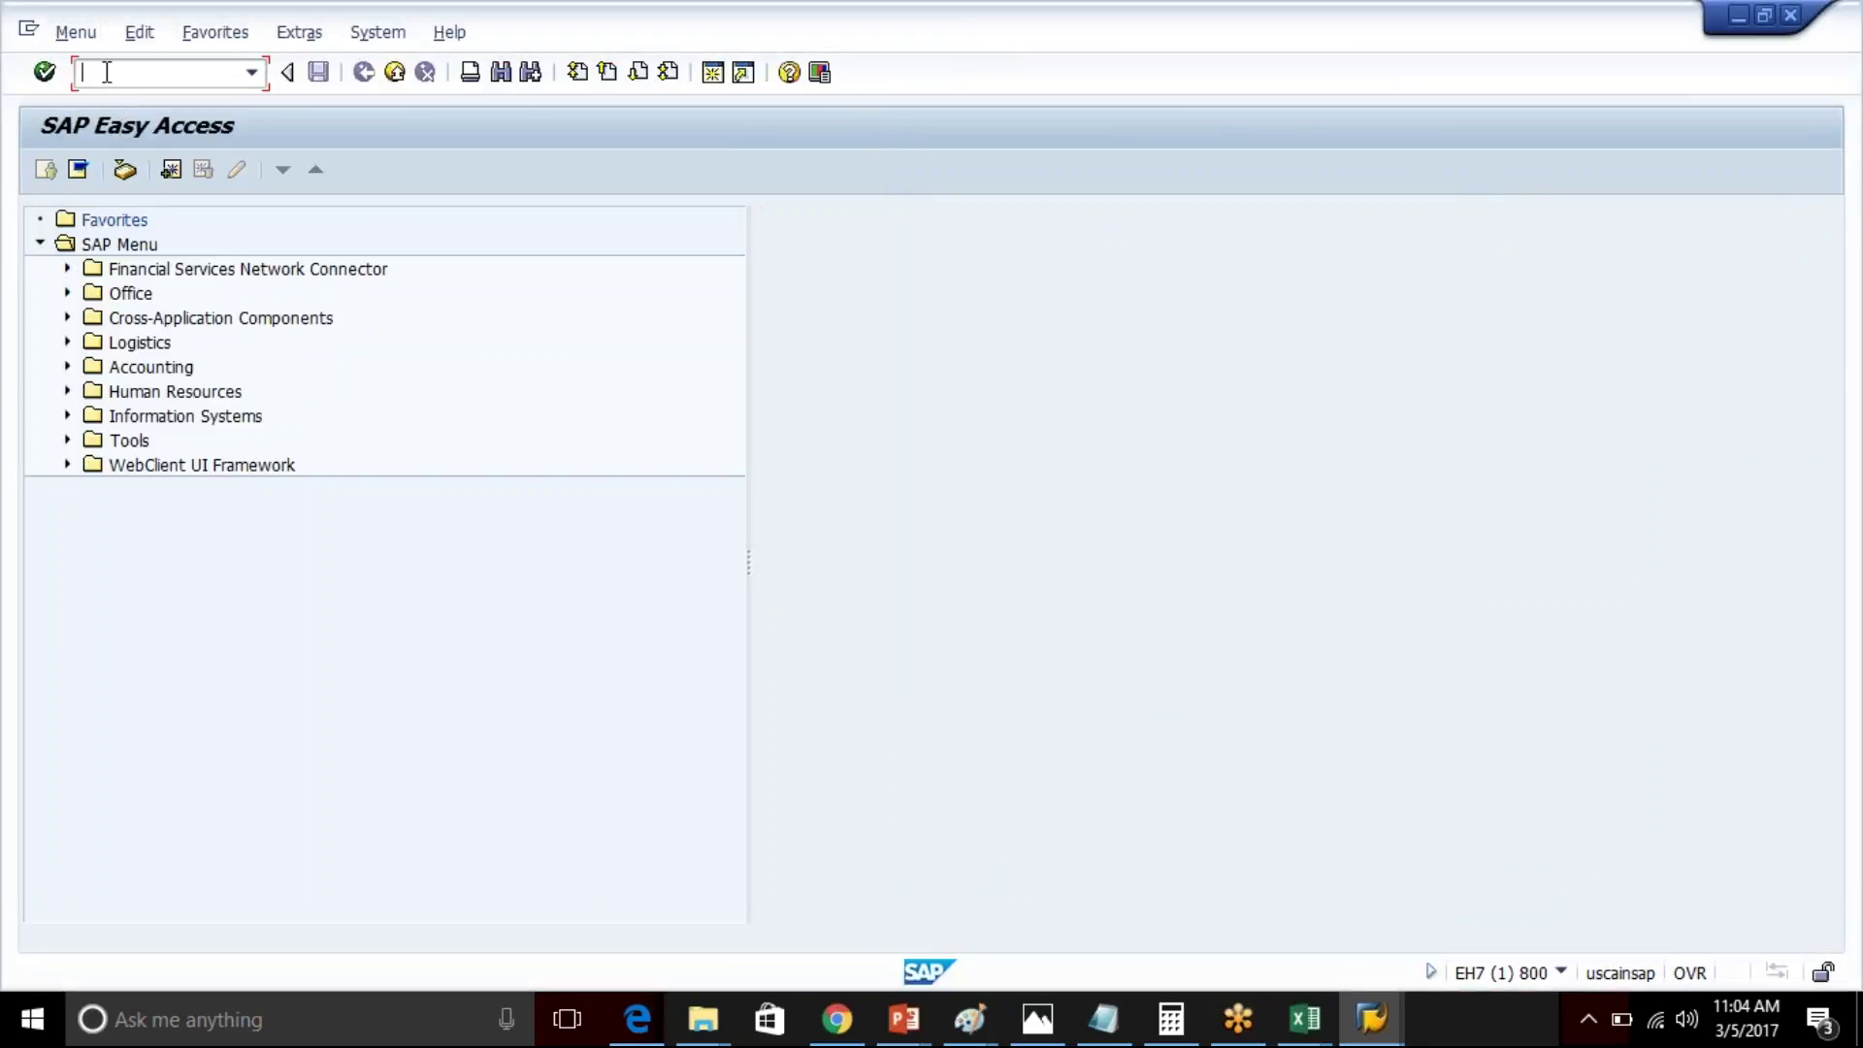
pyautogui.hotkey('ctrl', 'v')
pyautogui.press('Return')
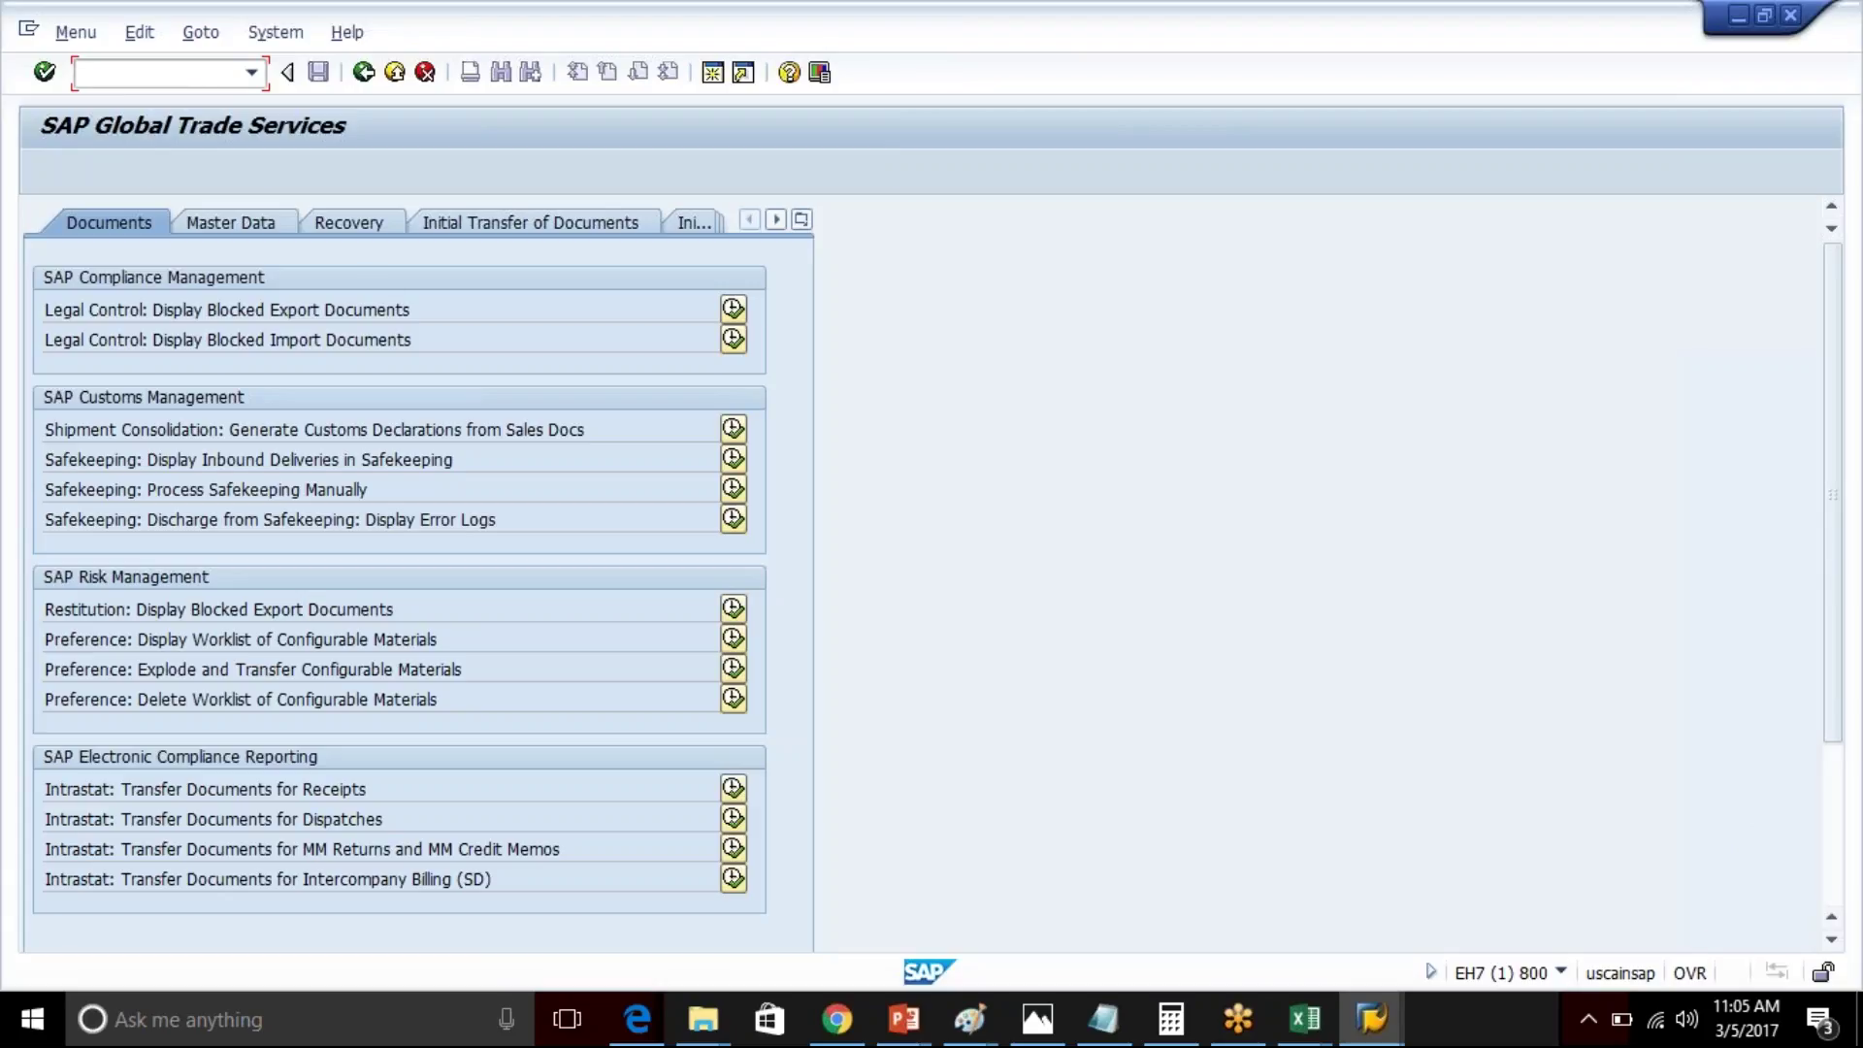
# - Browse Master Data and Documents, ending at Initial Transfer of Documents
pyautogui.click(242, 225)
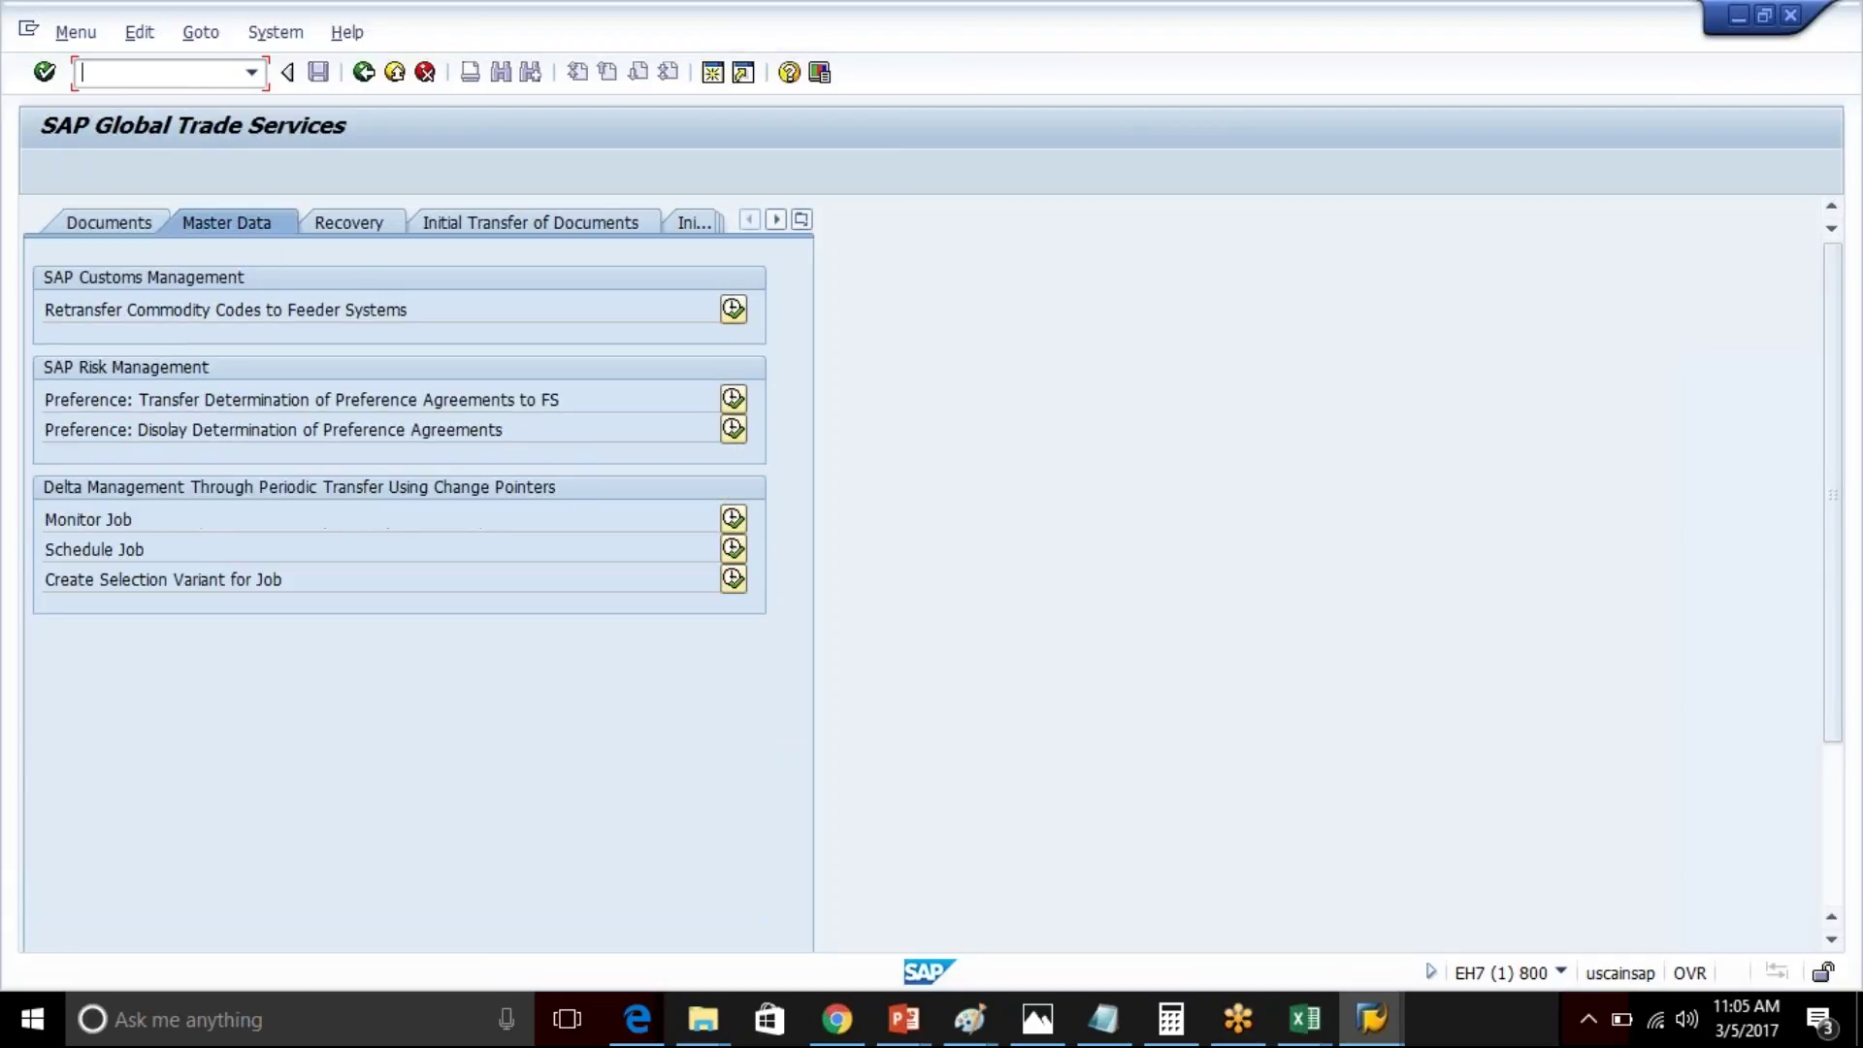
pyautogui.click(133, 237)
pyautogui.click(249, 223)
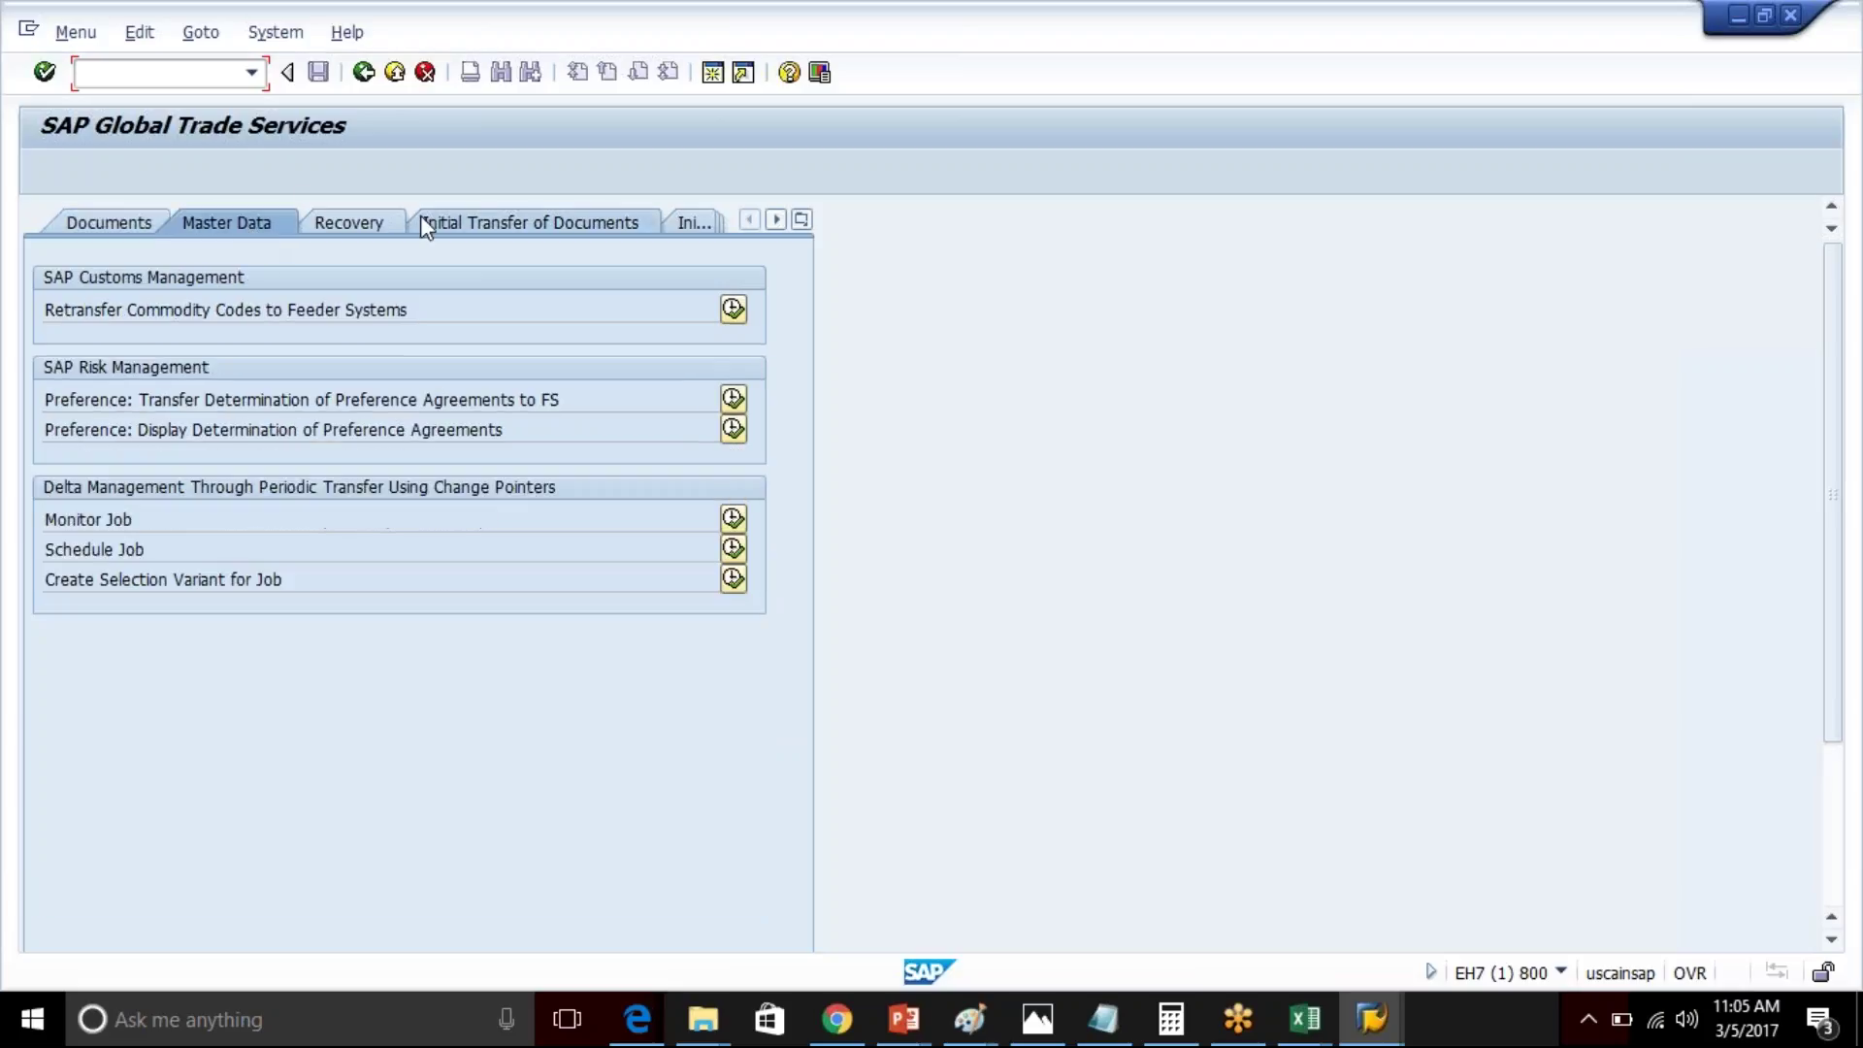
pyautogui.click(543, 230)
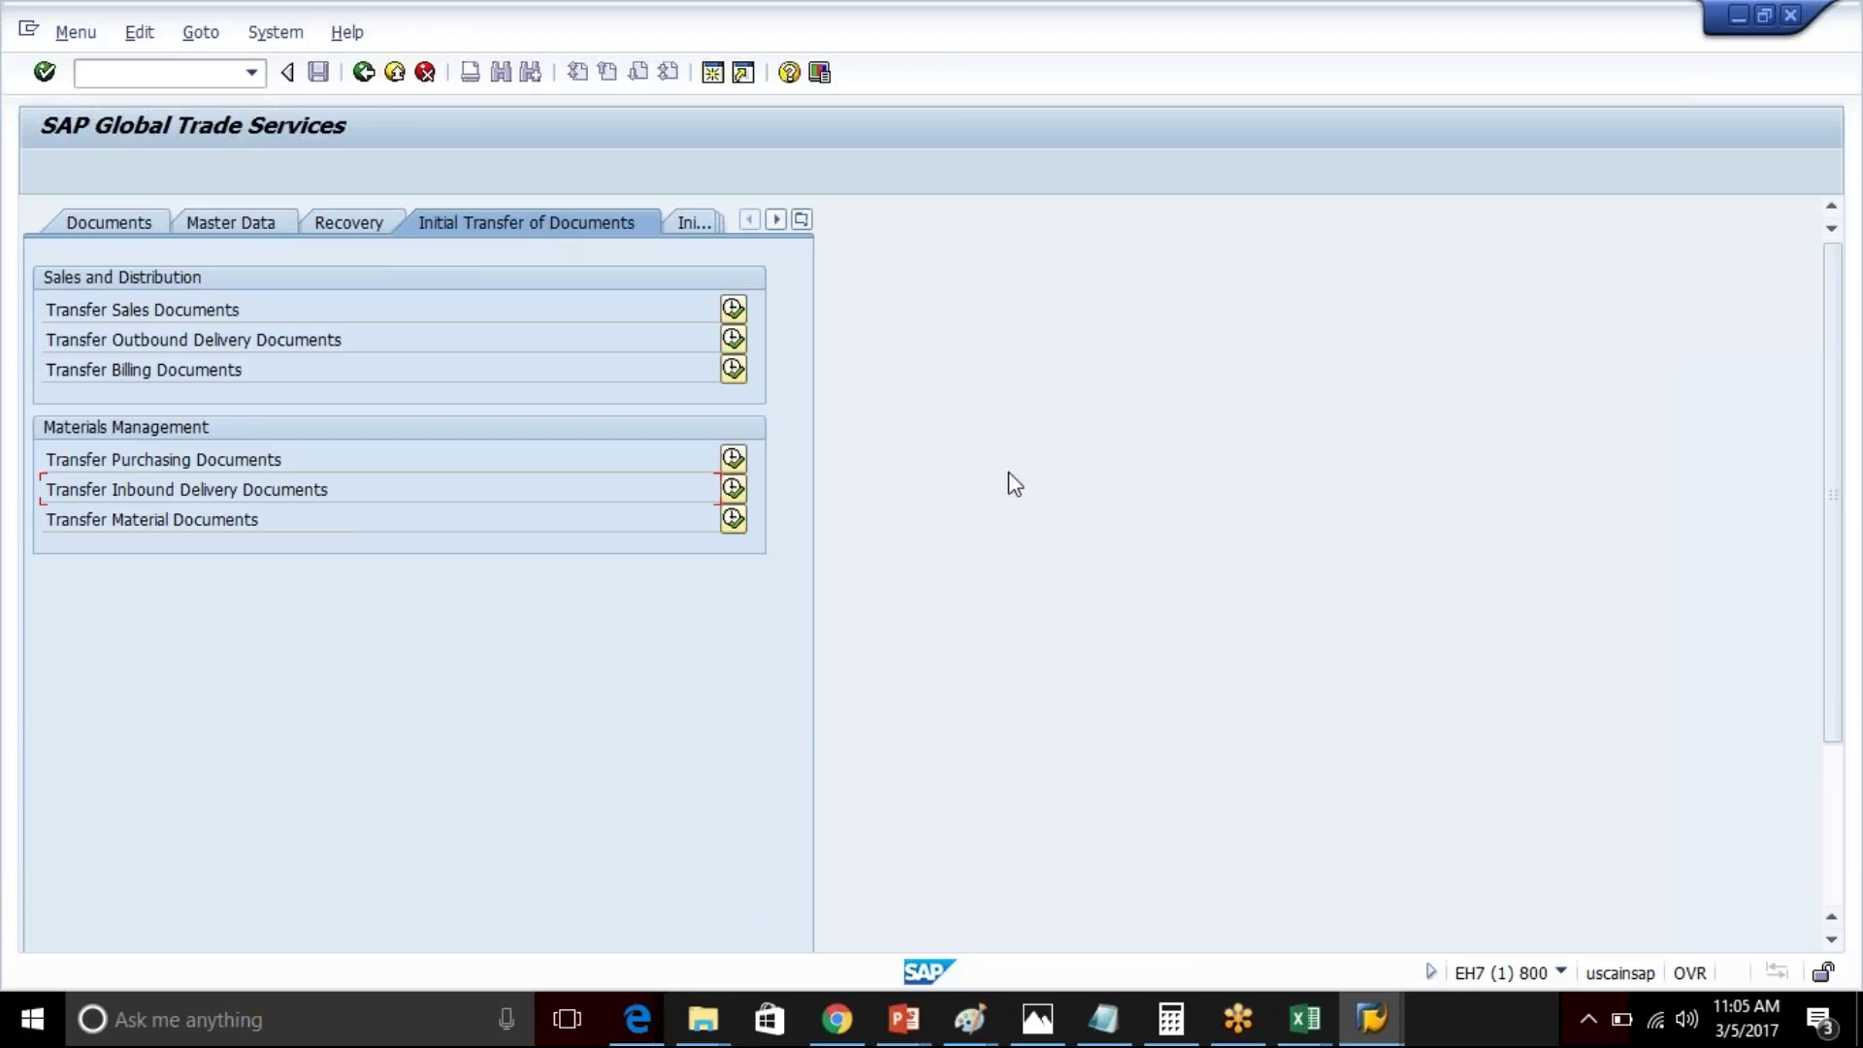
# - Open the logon screen of GTS system NW7 and set the client to 200
pyautogui.moveTo(1391, 1029)
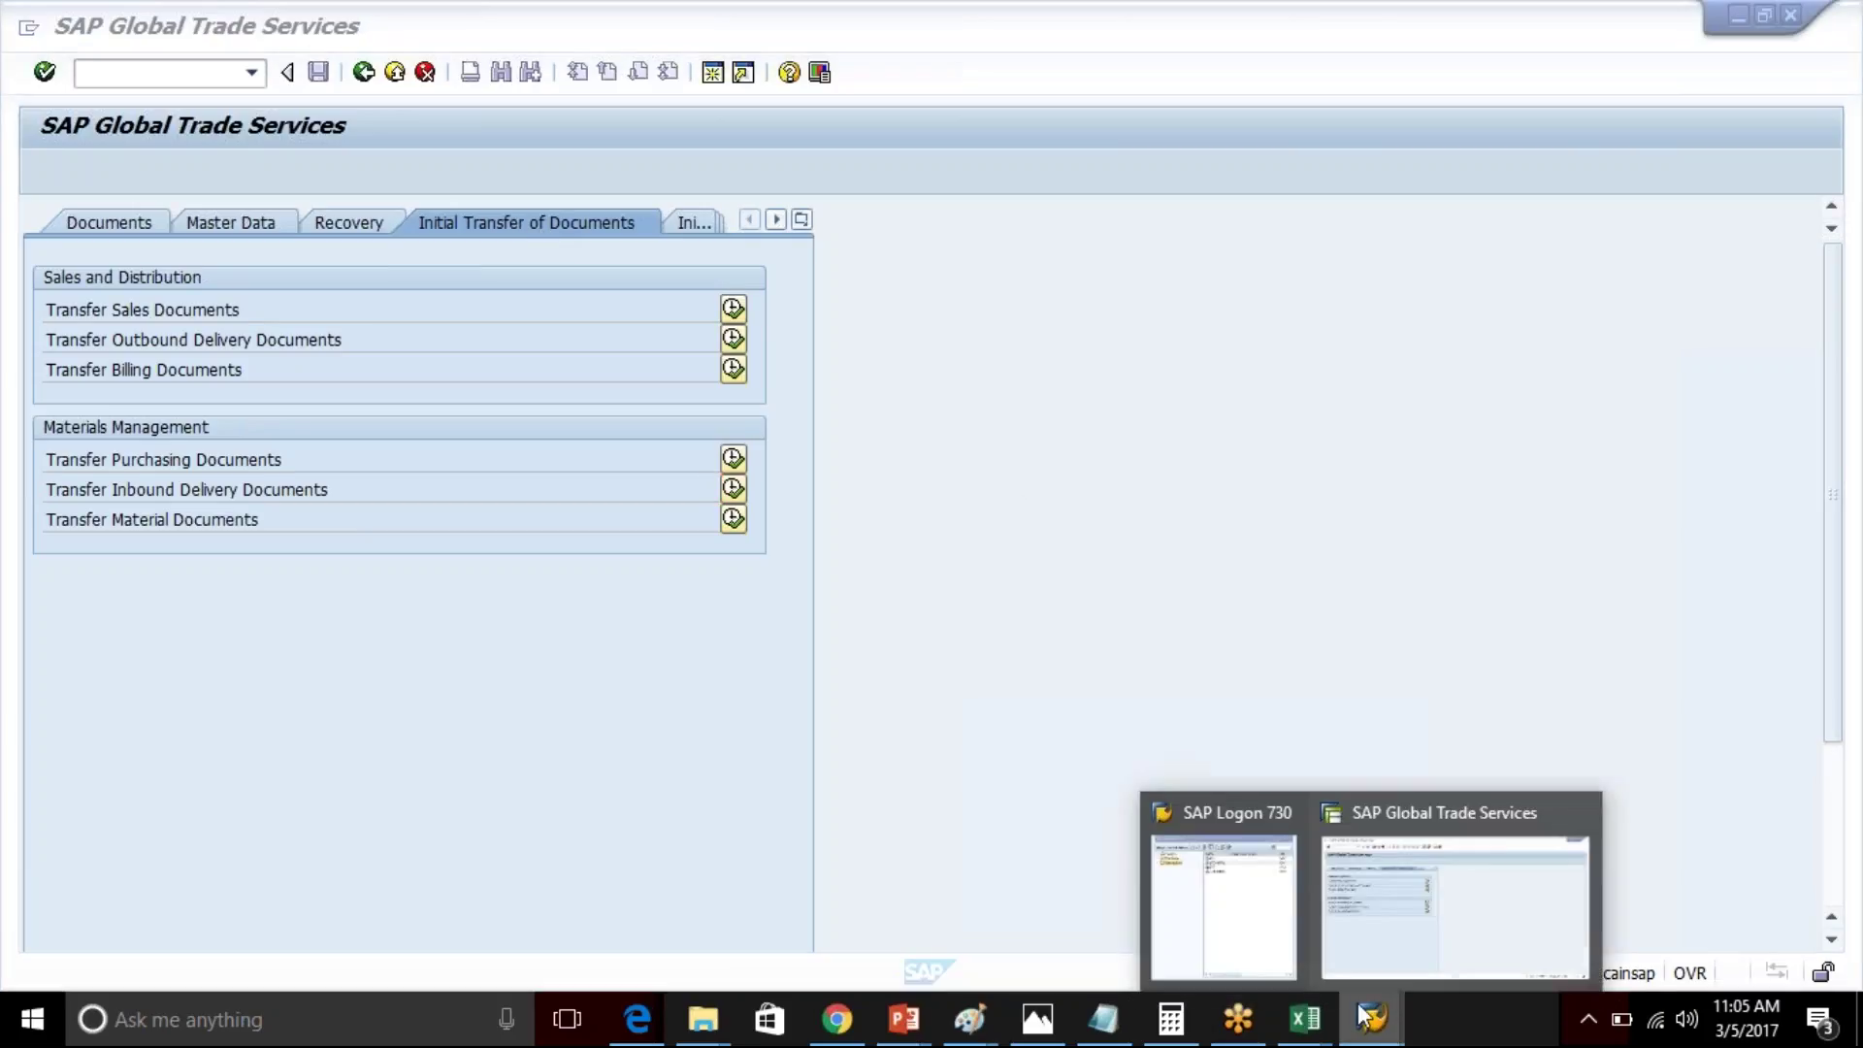
pyautogui.click(1234, 901)
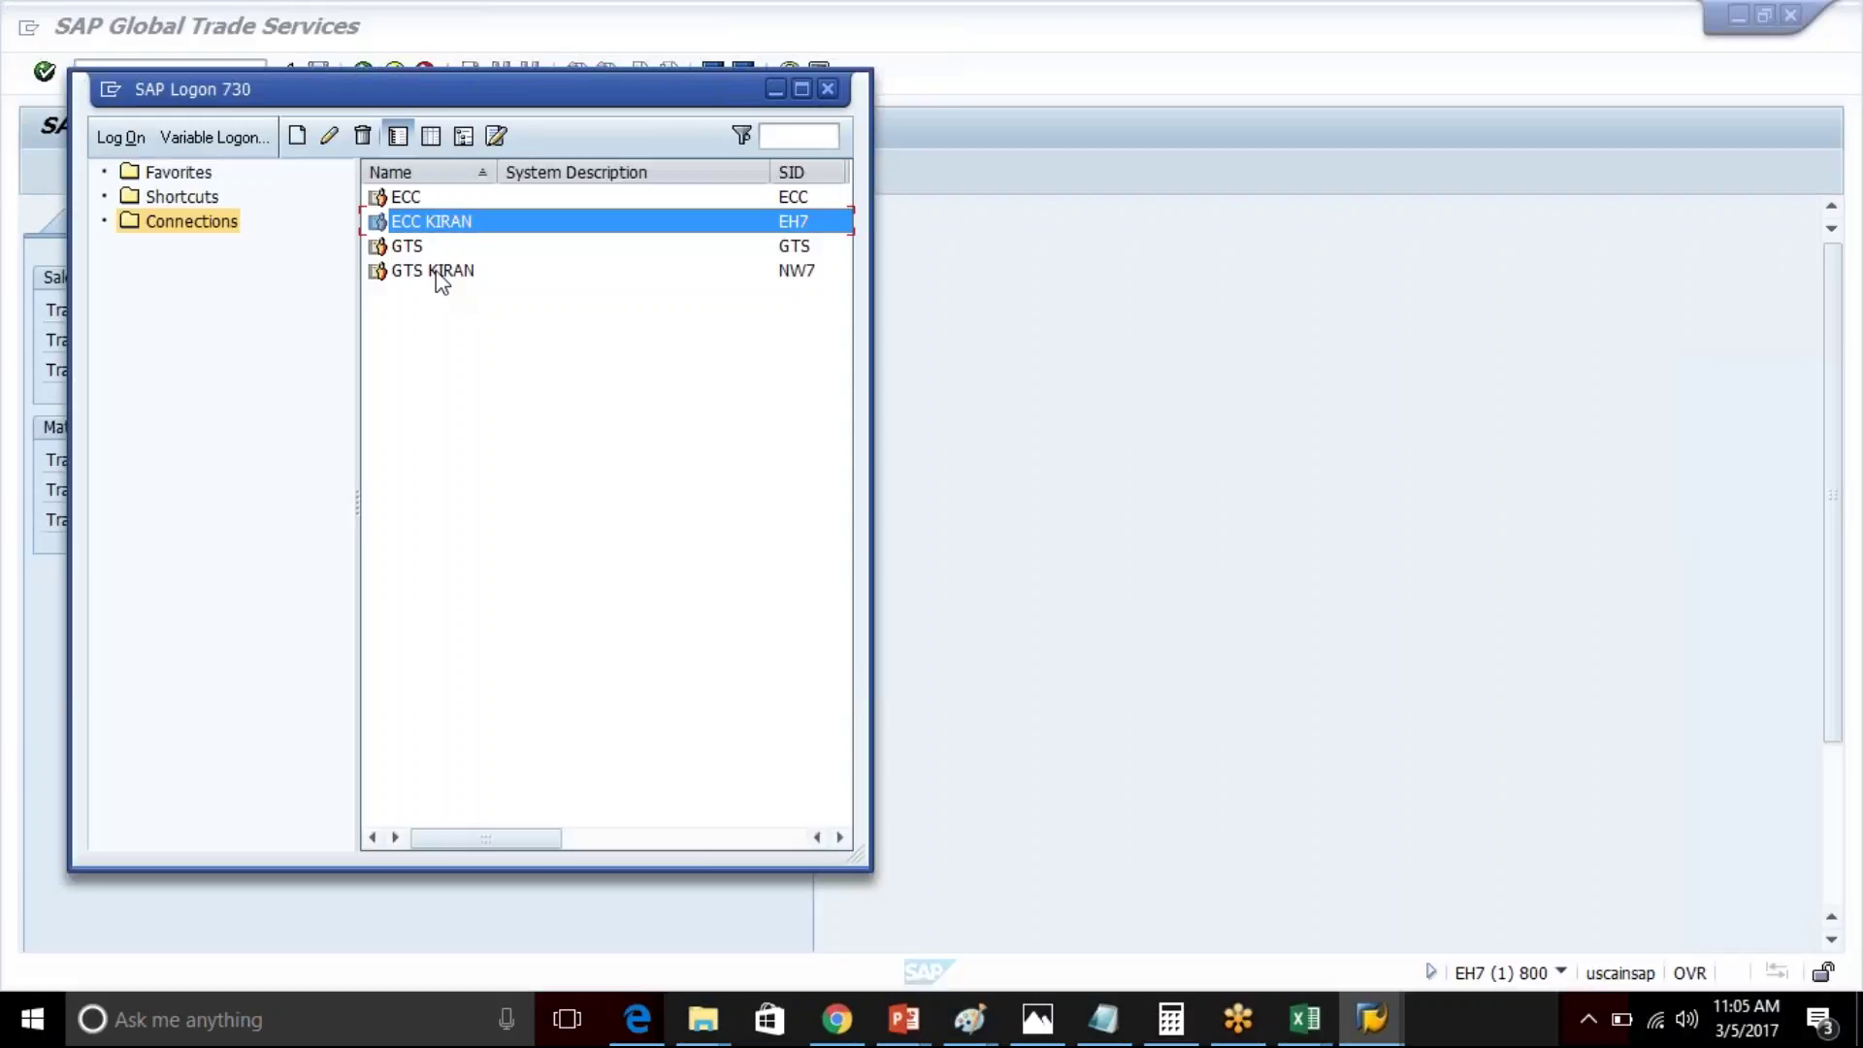
pyautogui.click(441, 274)
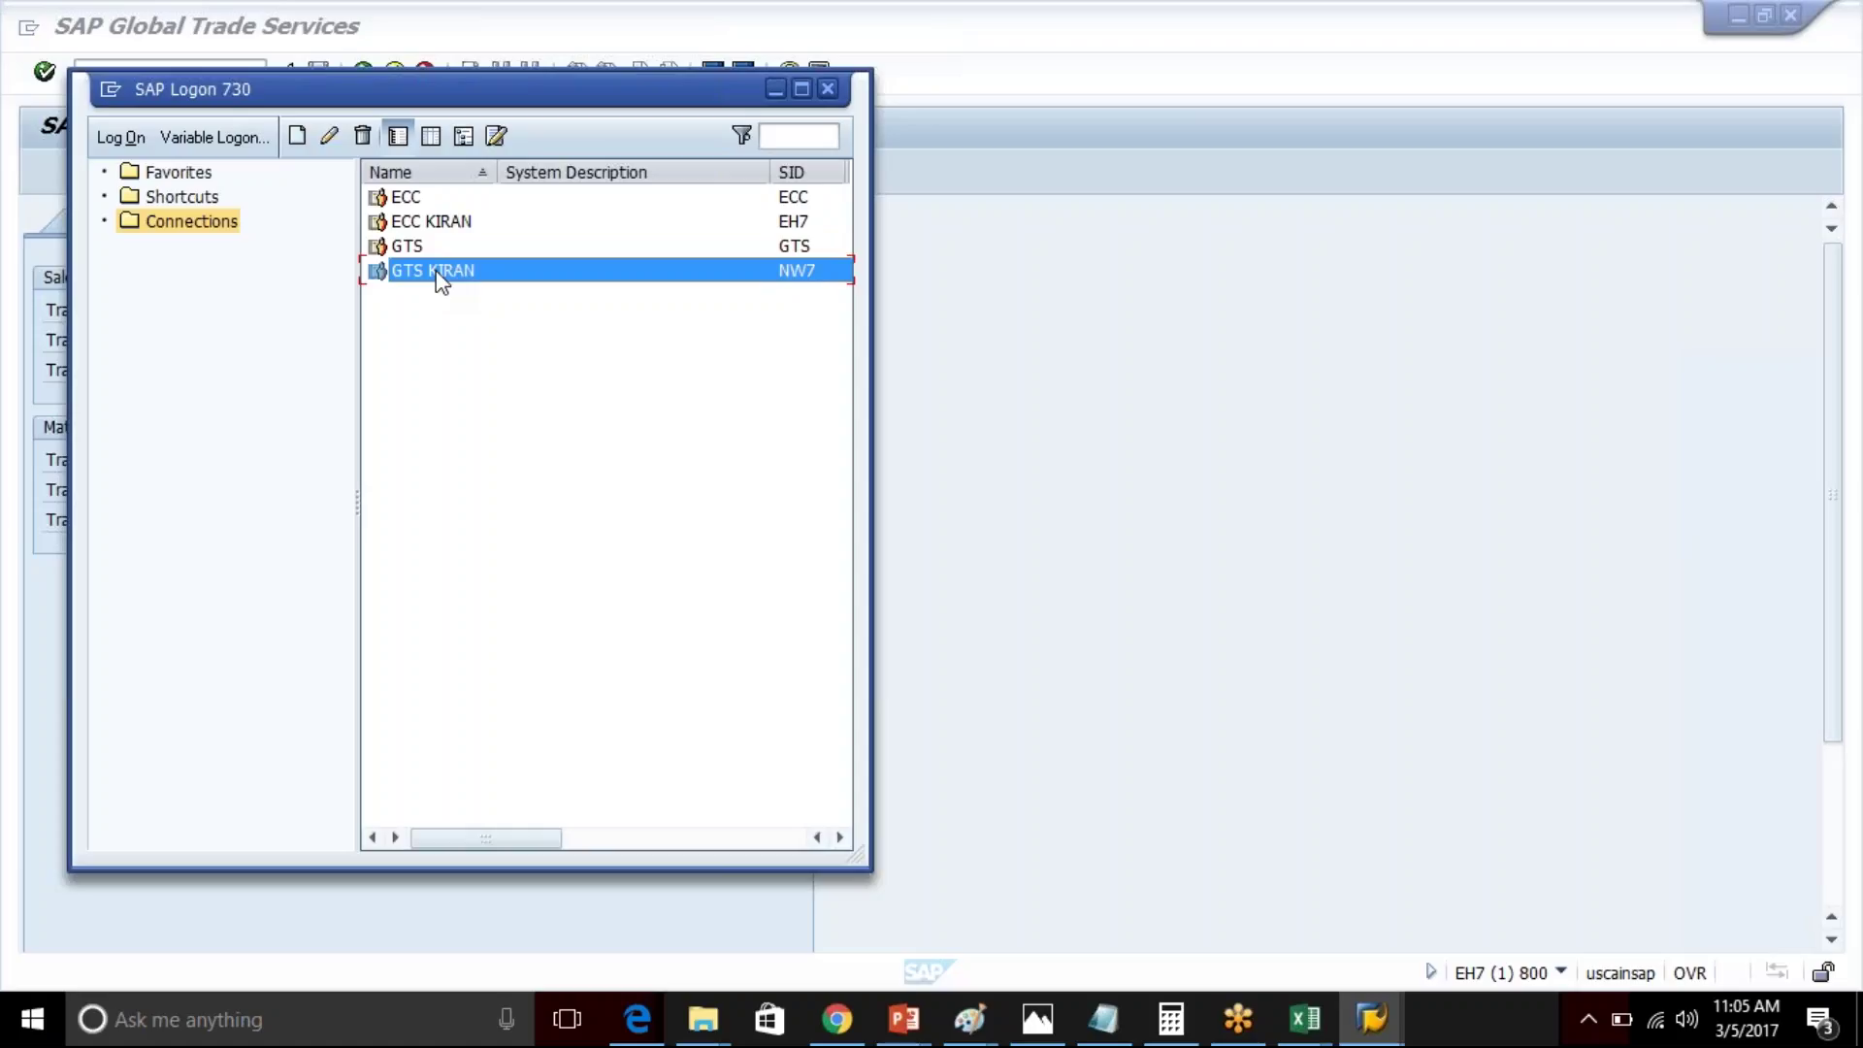
pyautogui.doubleClick(438, 274)
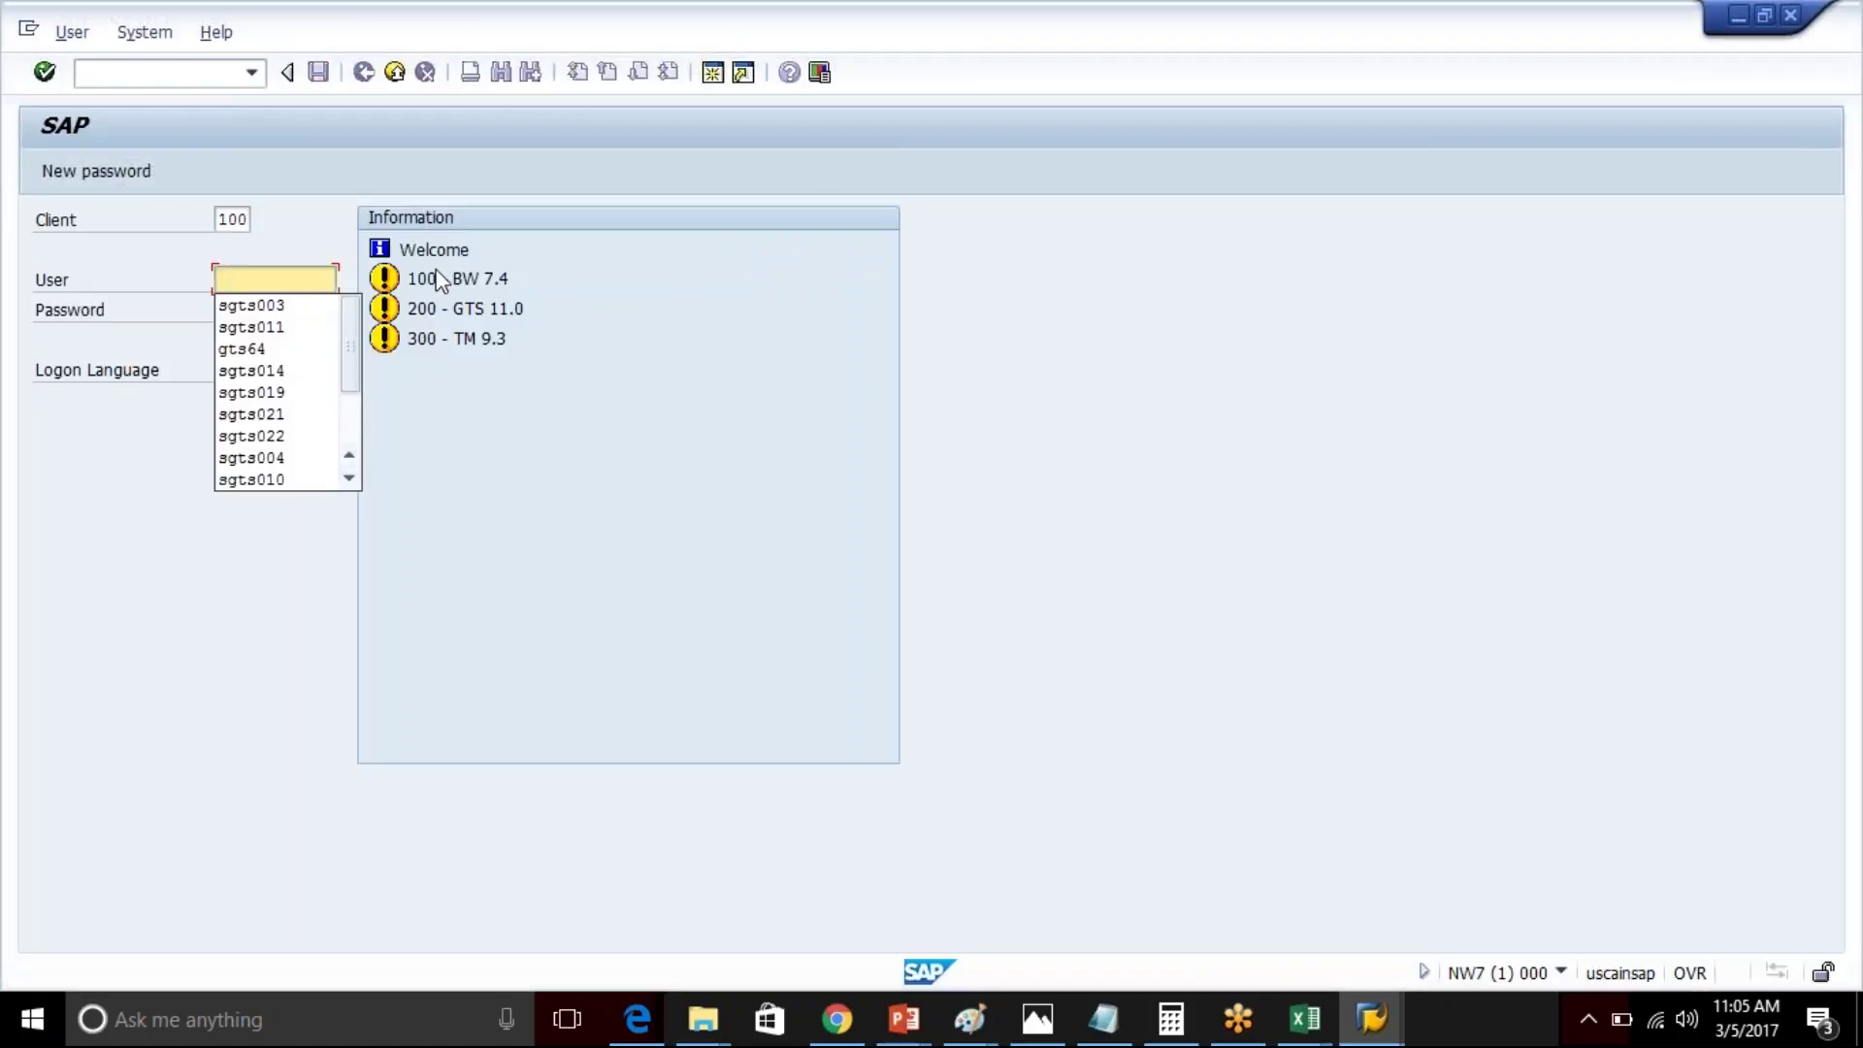
pyautogui.click(231, 217)
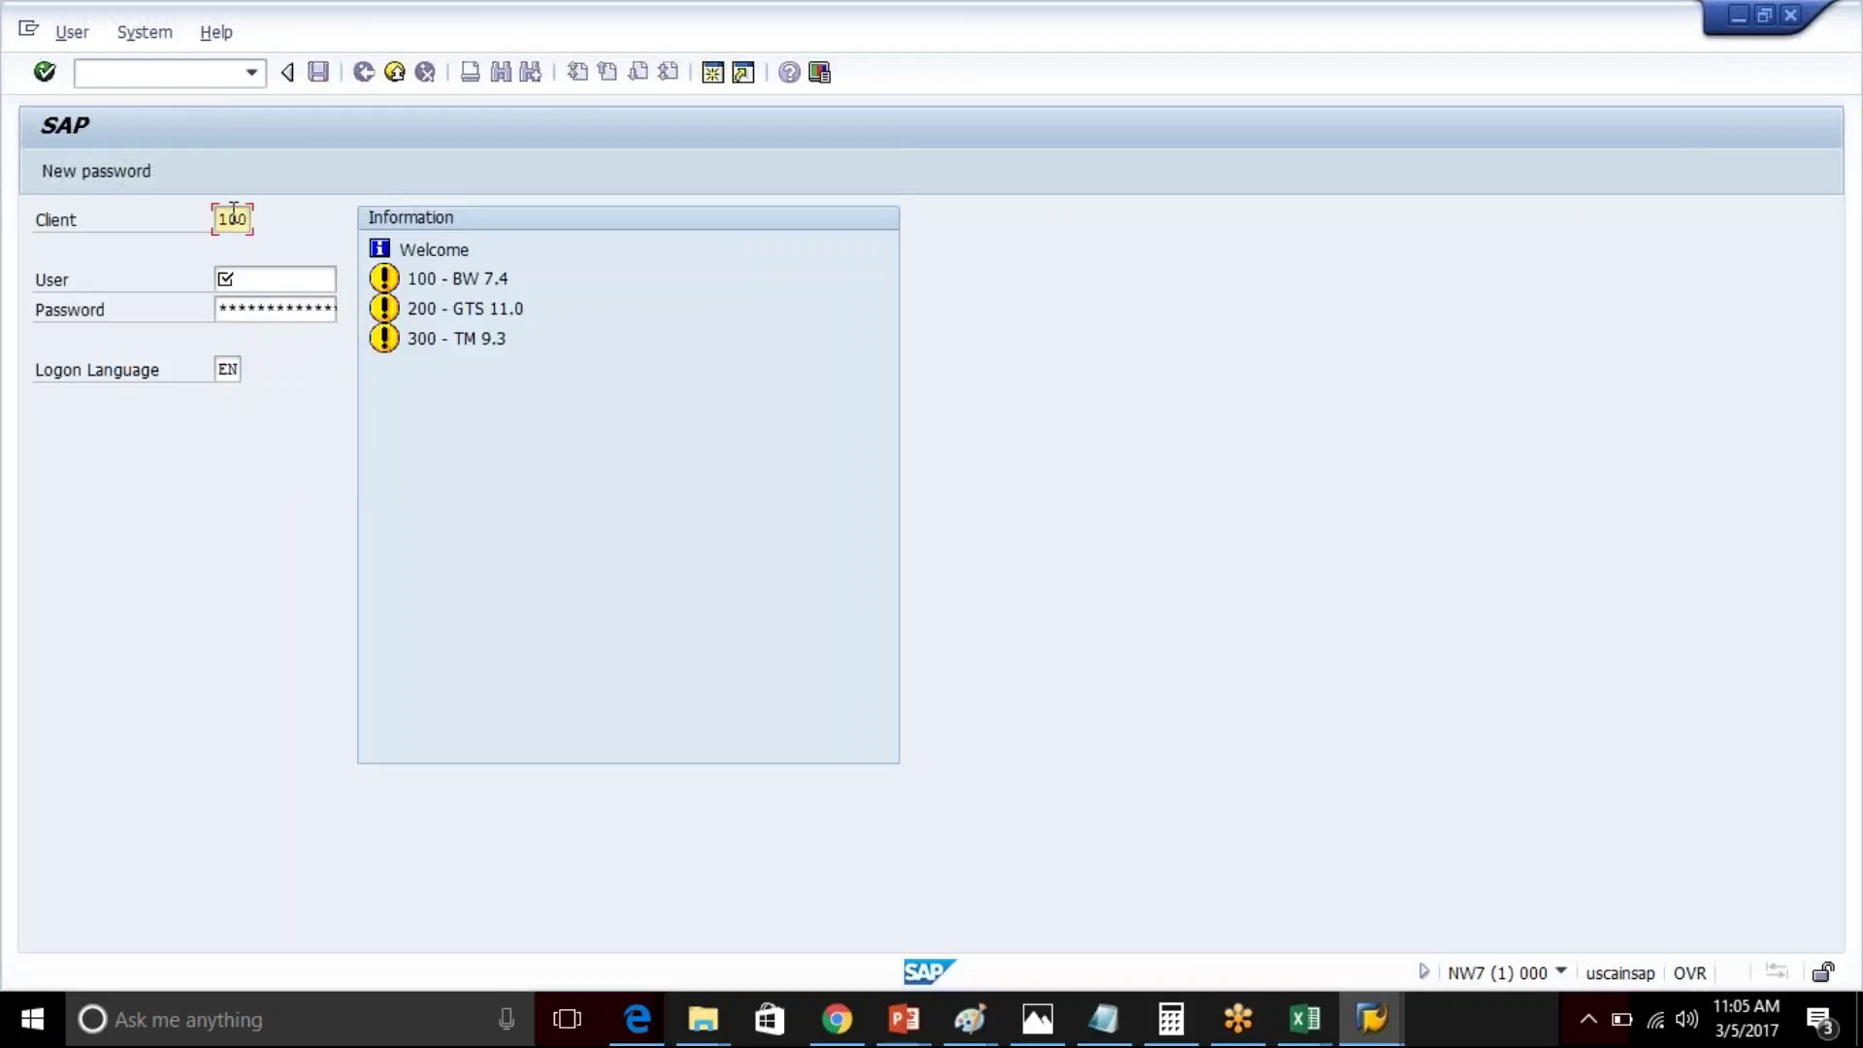
pyautogui.write('20')
pyautogui.press('Tab')
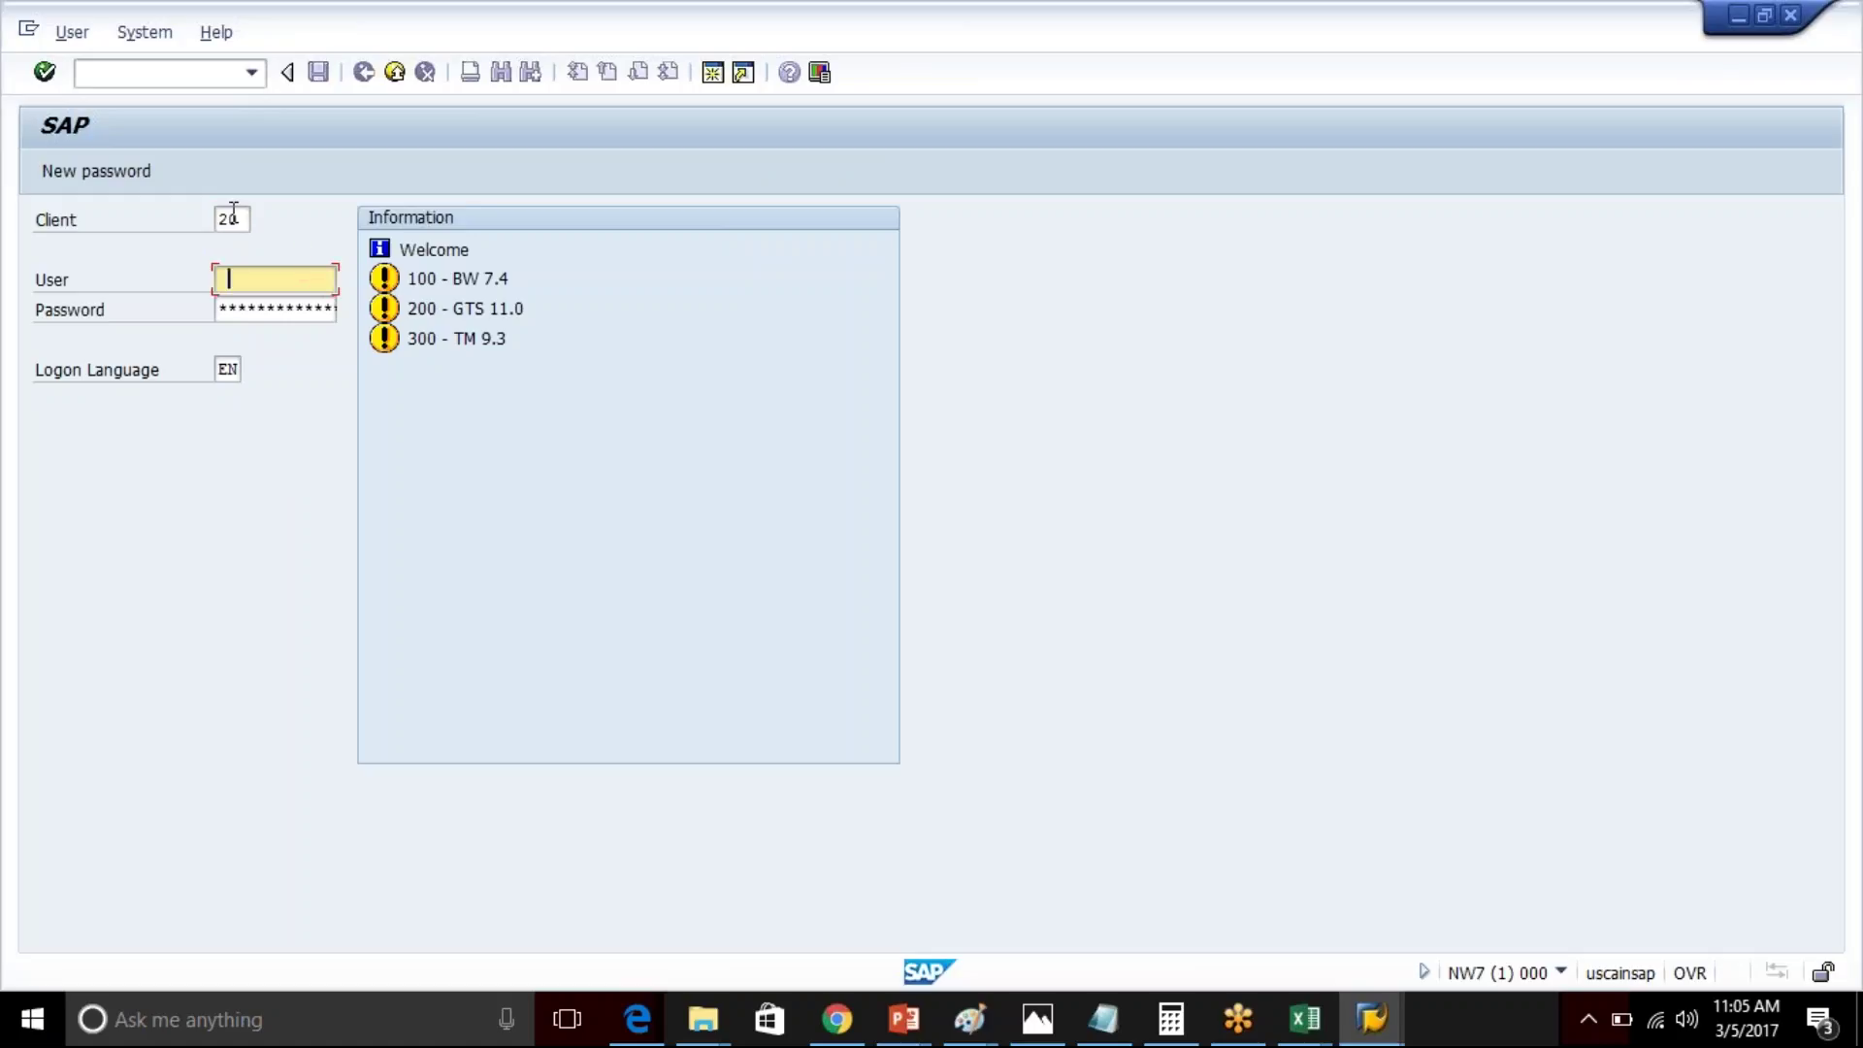
pyautogui.doubleClick(232, 215)
pyautogui.write('200')
pyautogui.press('Tab')
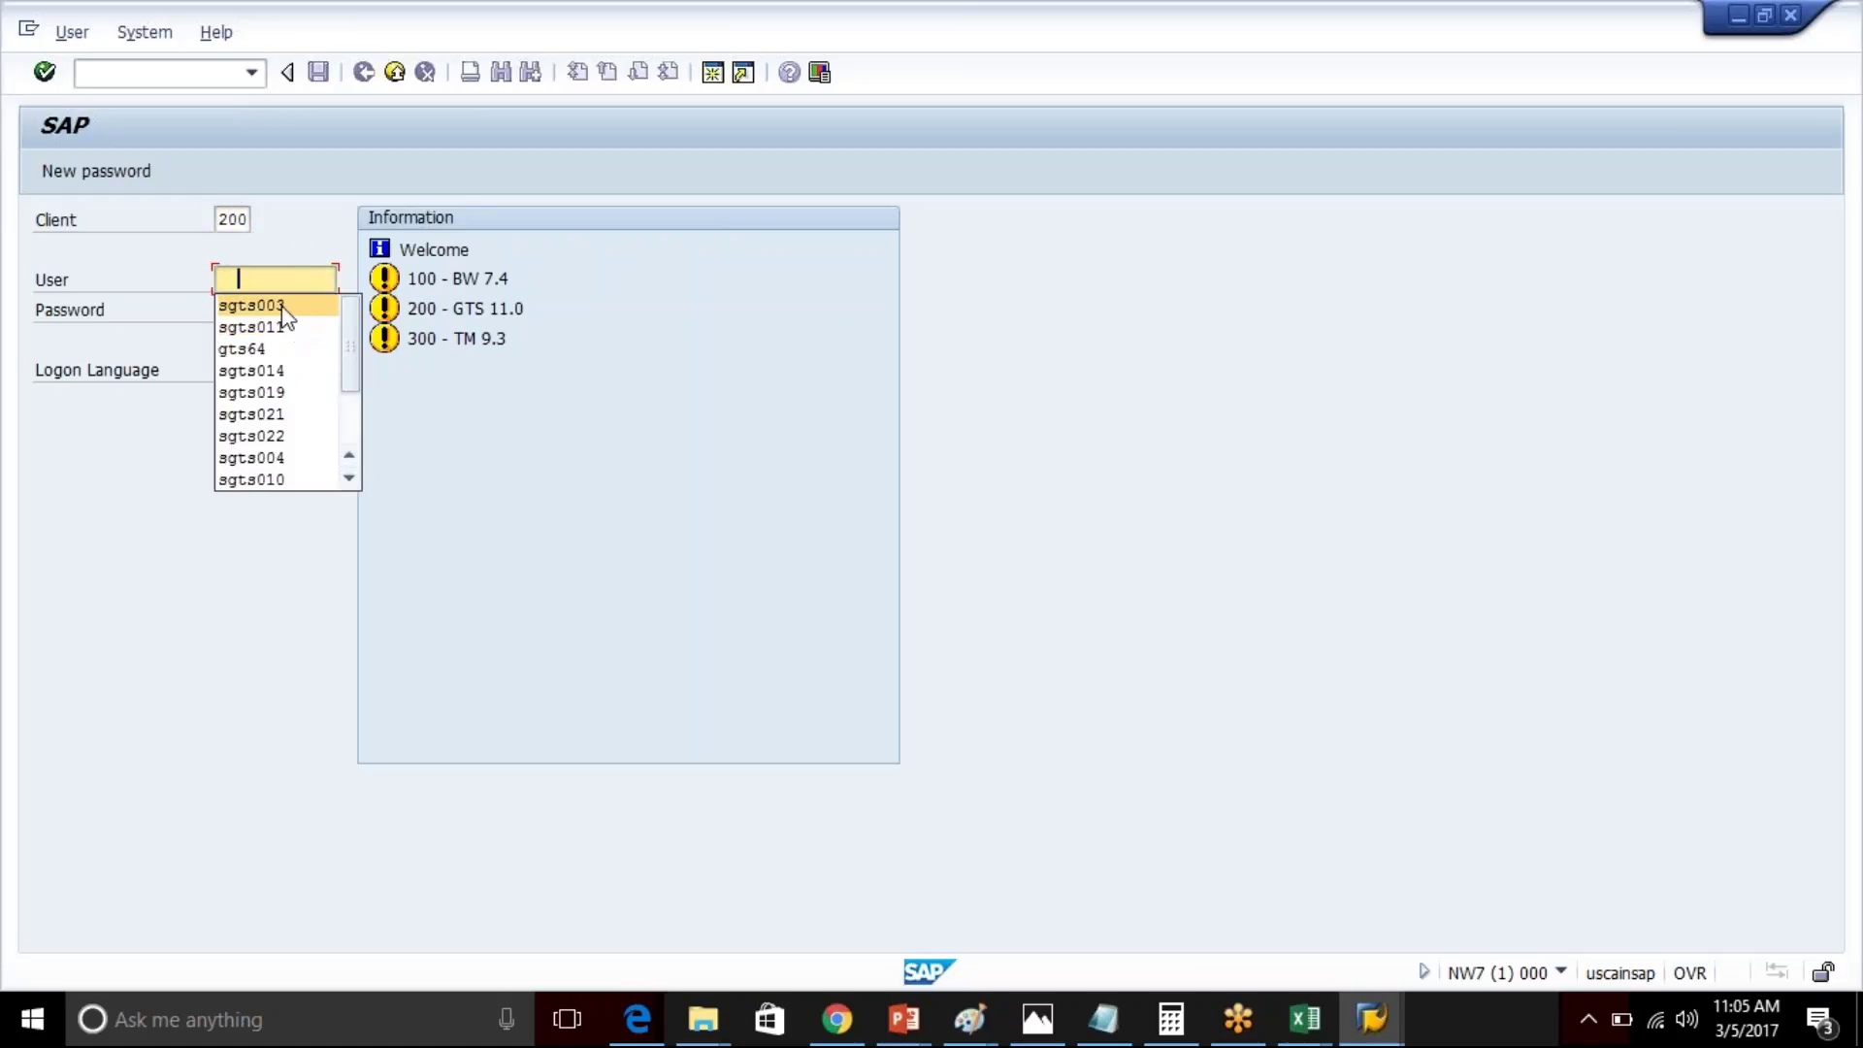
# - Pick the user ID, retype the password after a failed attempt, and acknowledge the licence-expiry notice
pyautogui.click(284, 307)
pyautogui.click(254, 311)
pyautogui.press('Return')
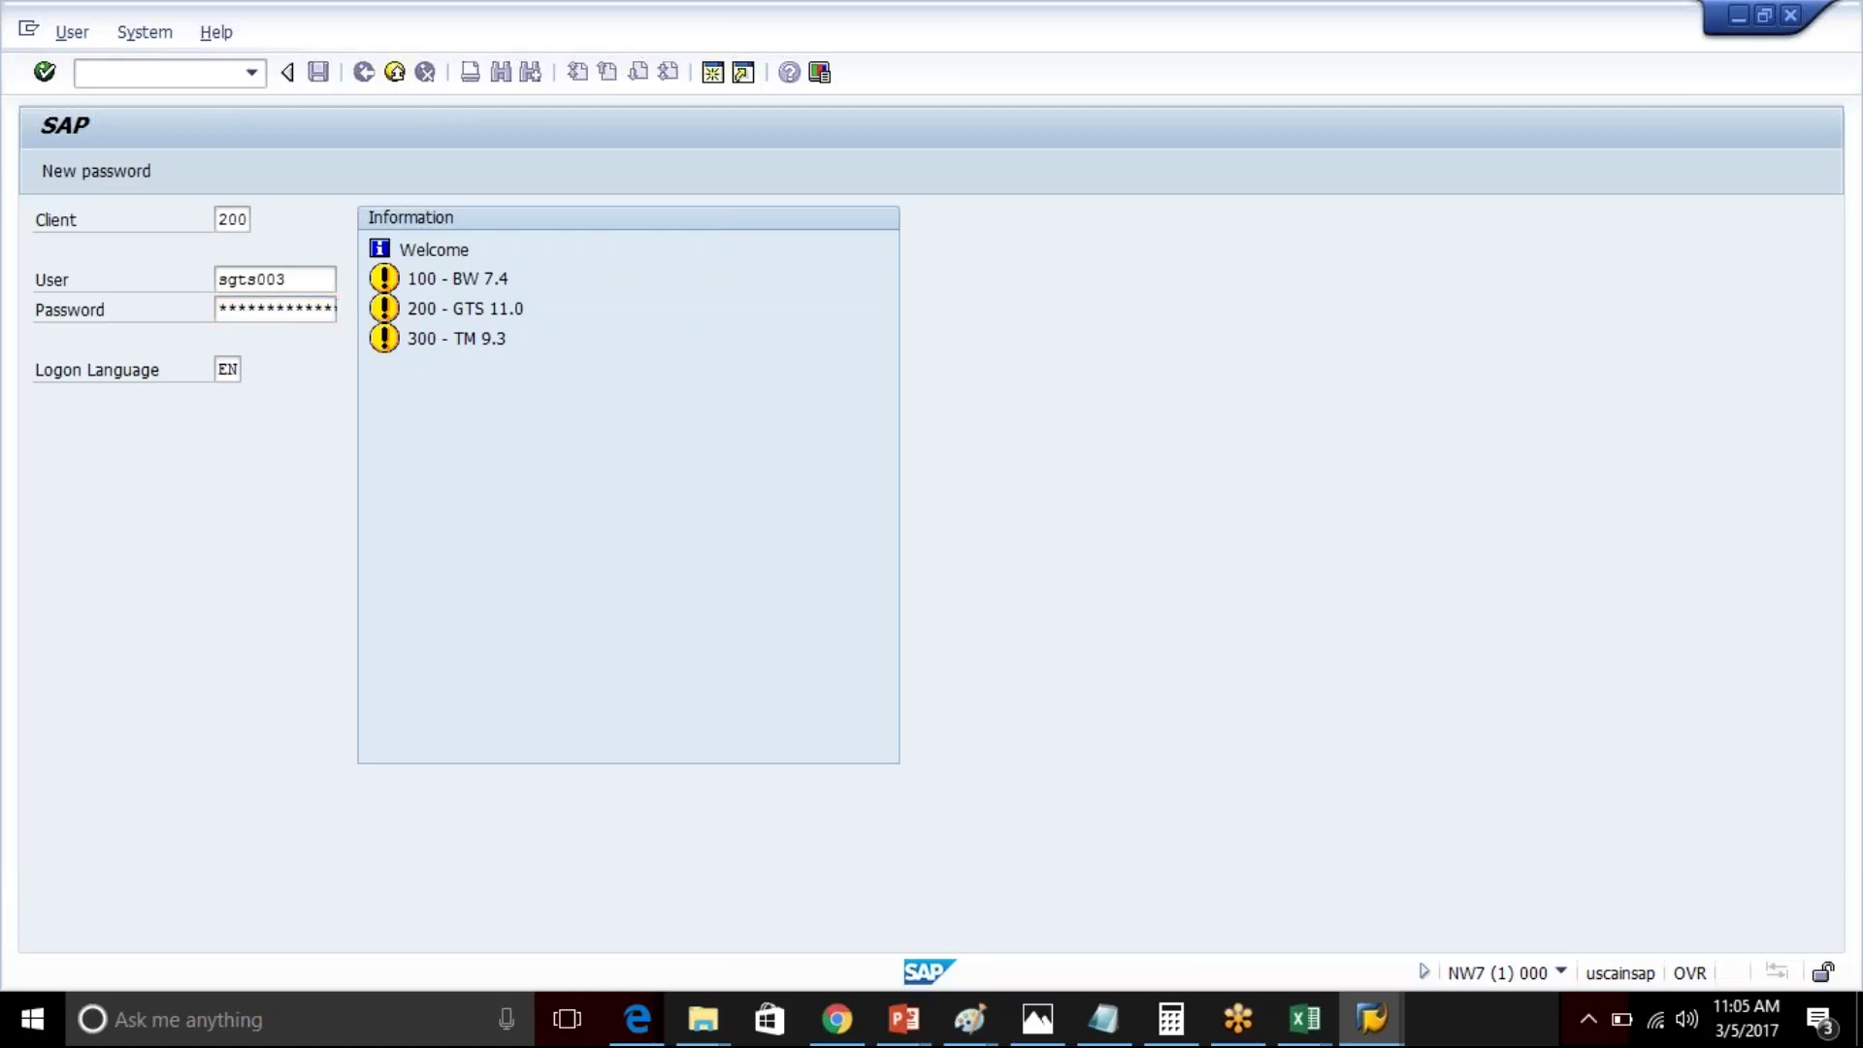
pyautogui.press('Tab')
pyautogui.write('***')
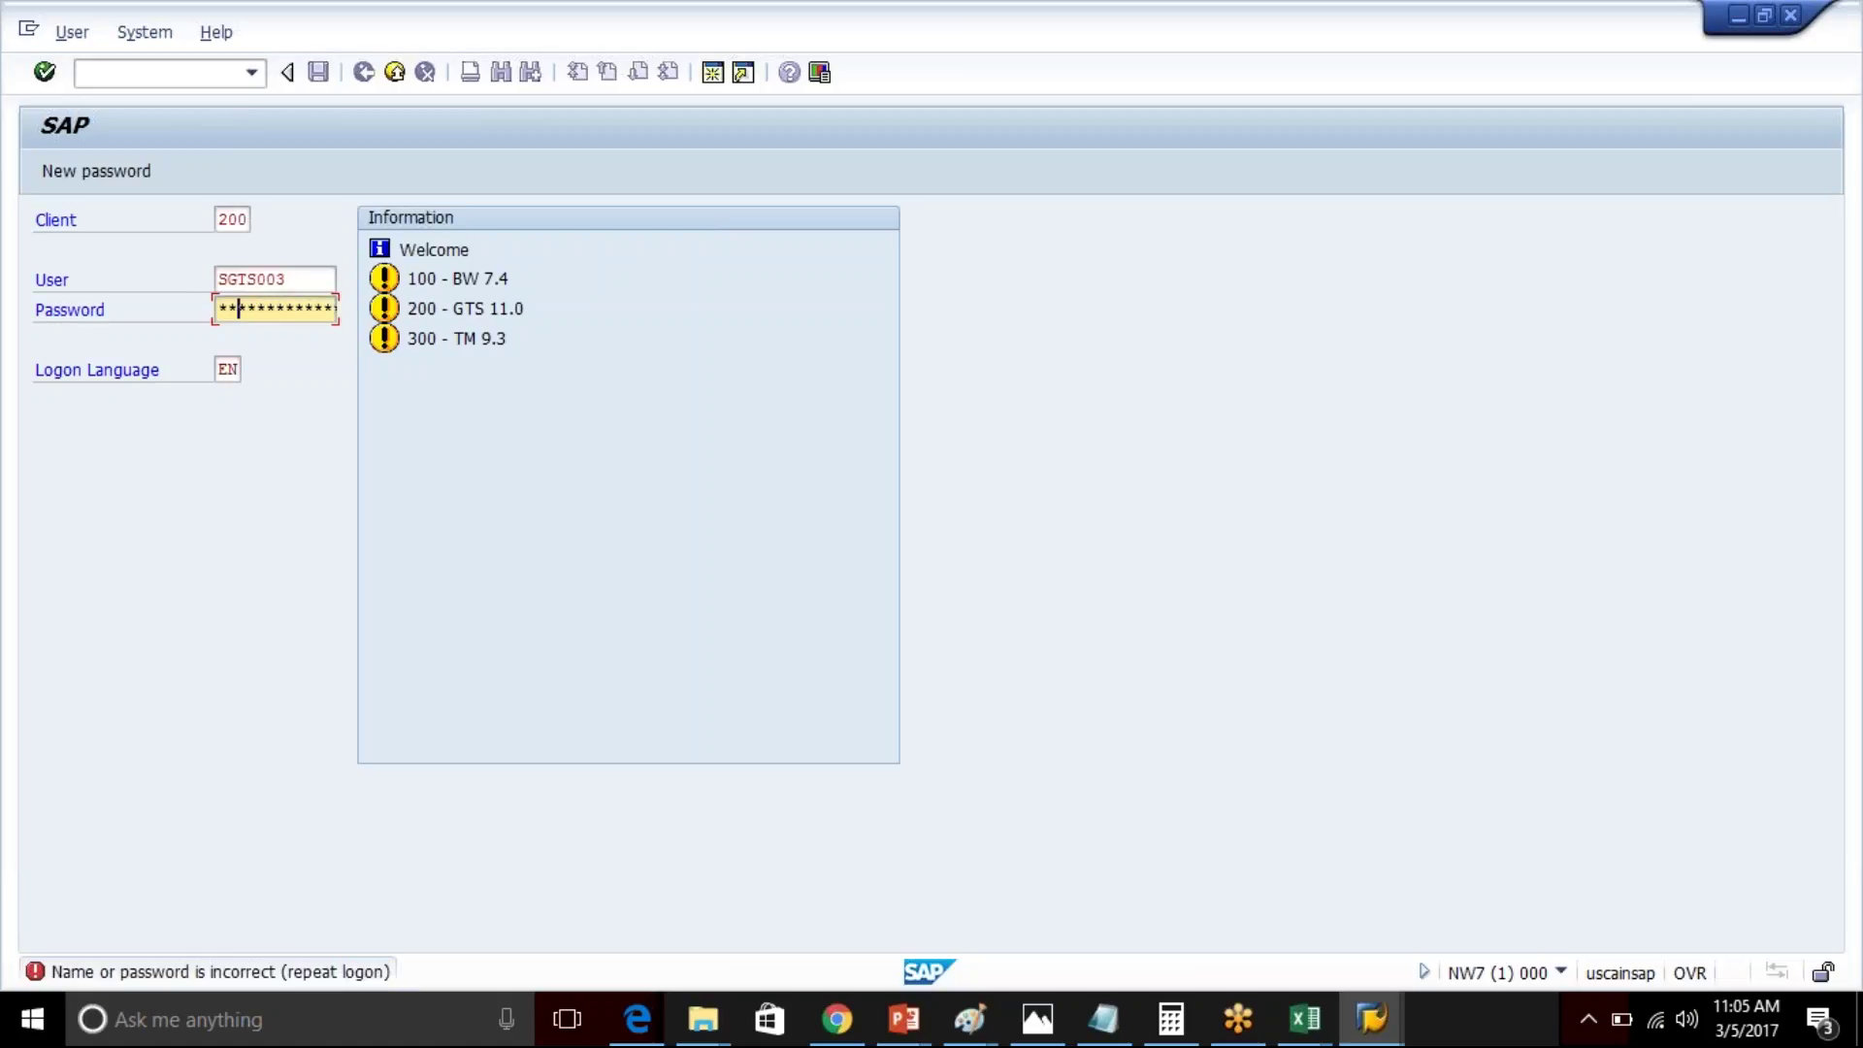
pyautogui.write('*****')
pyautogui.press('Return')
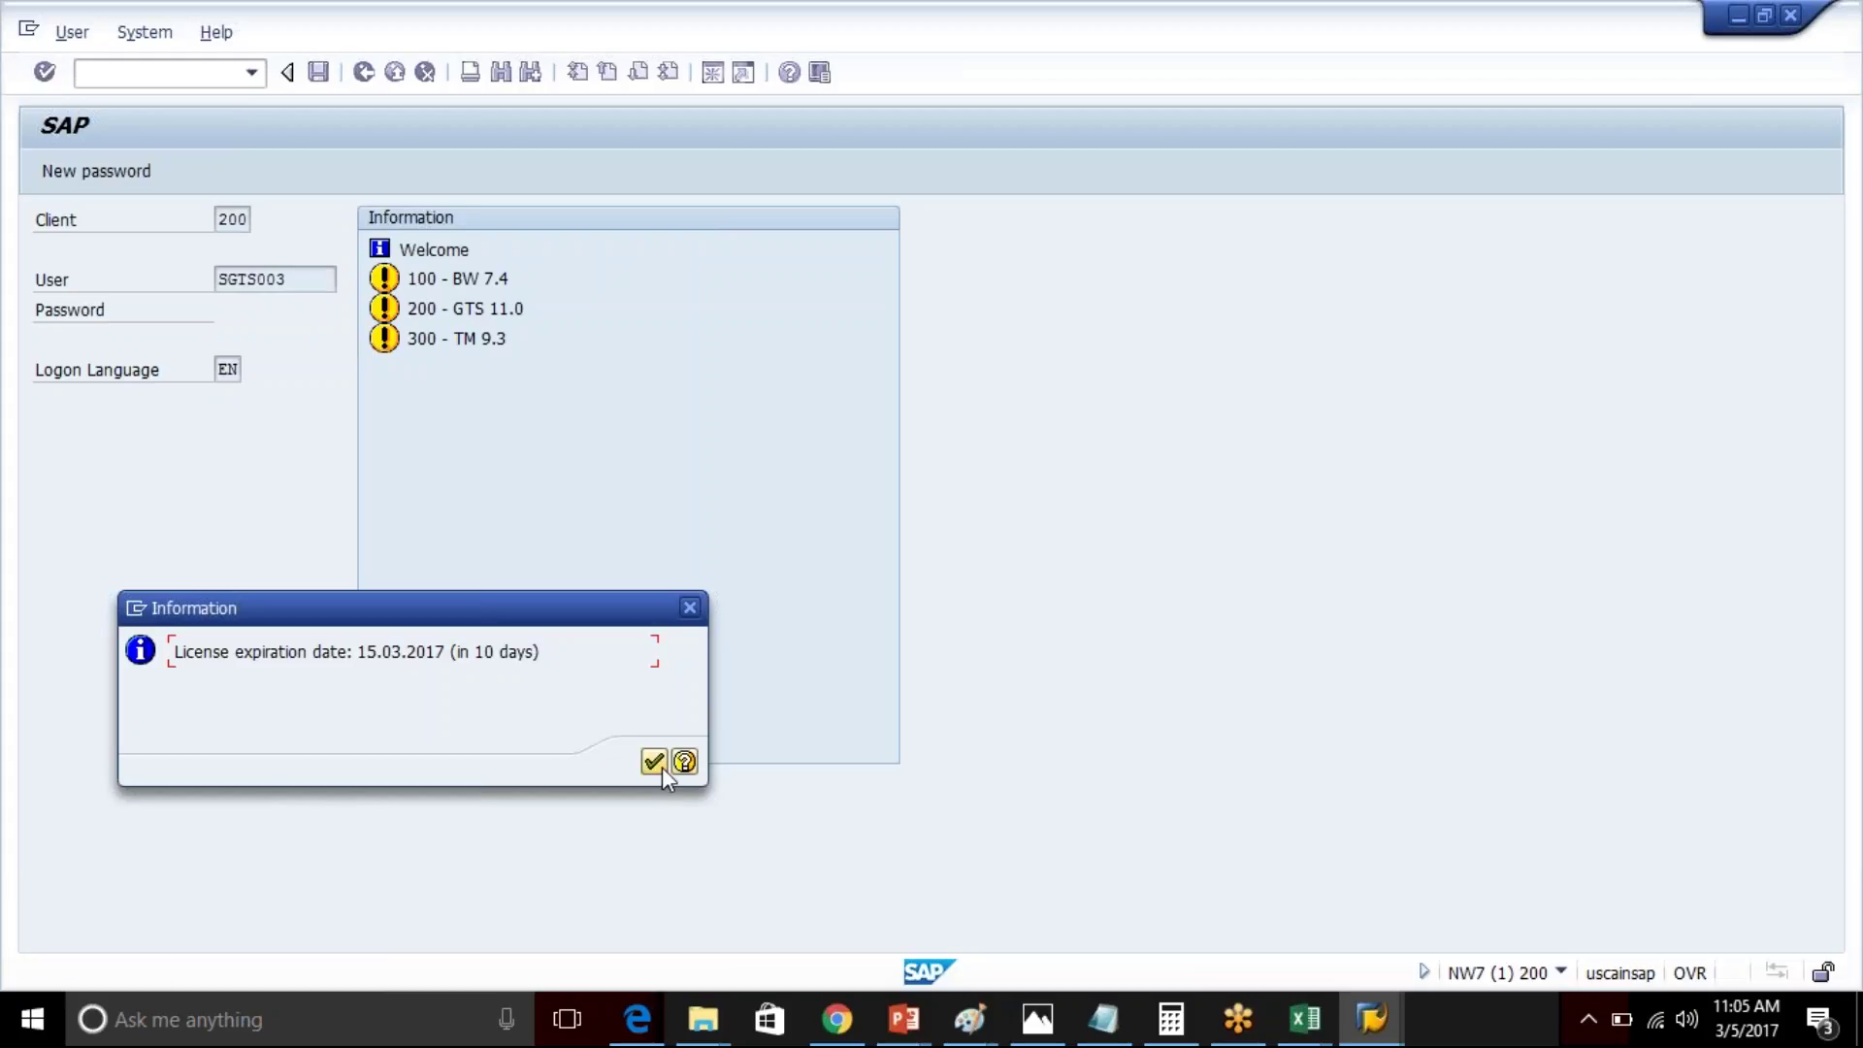
pyautogui.click(662, 766)
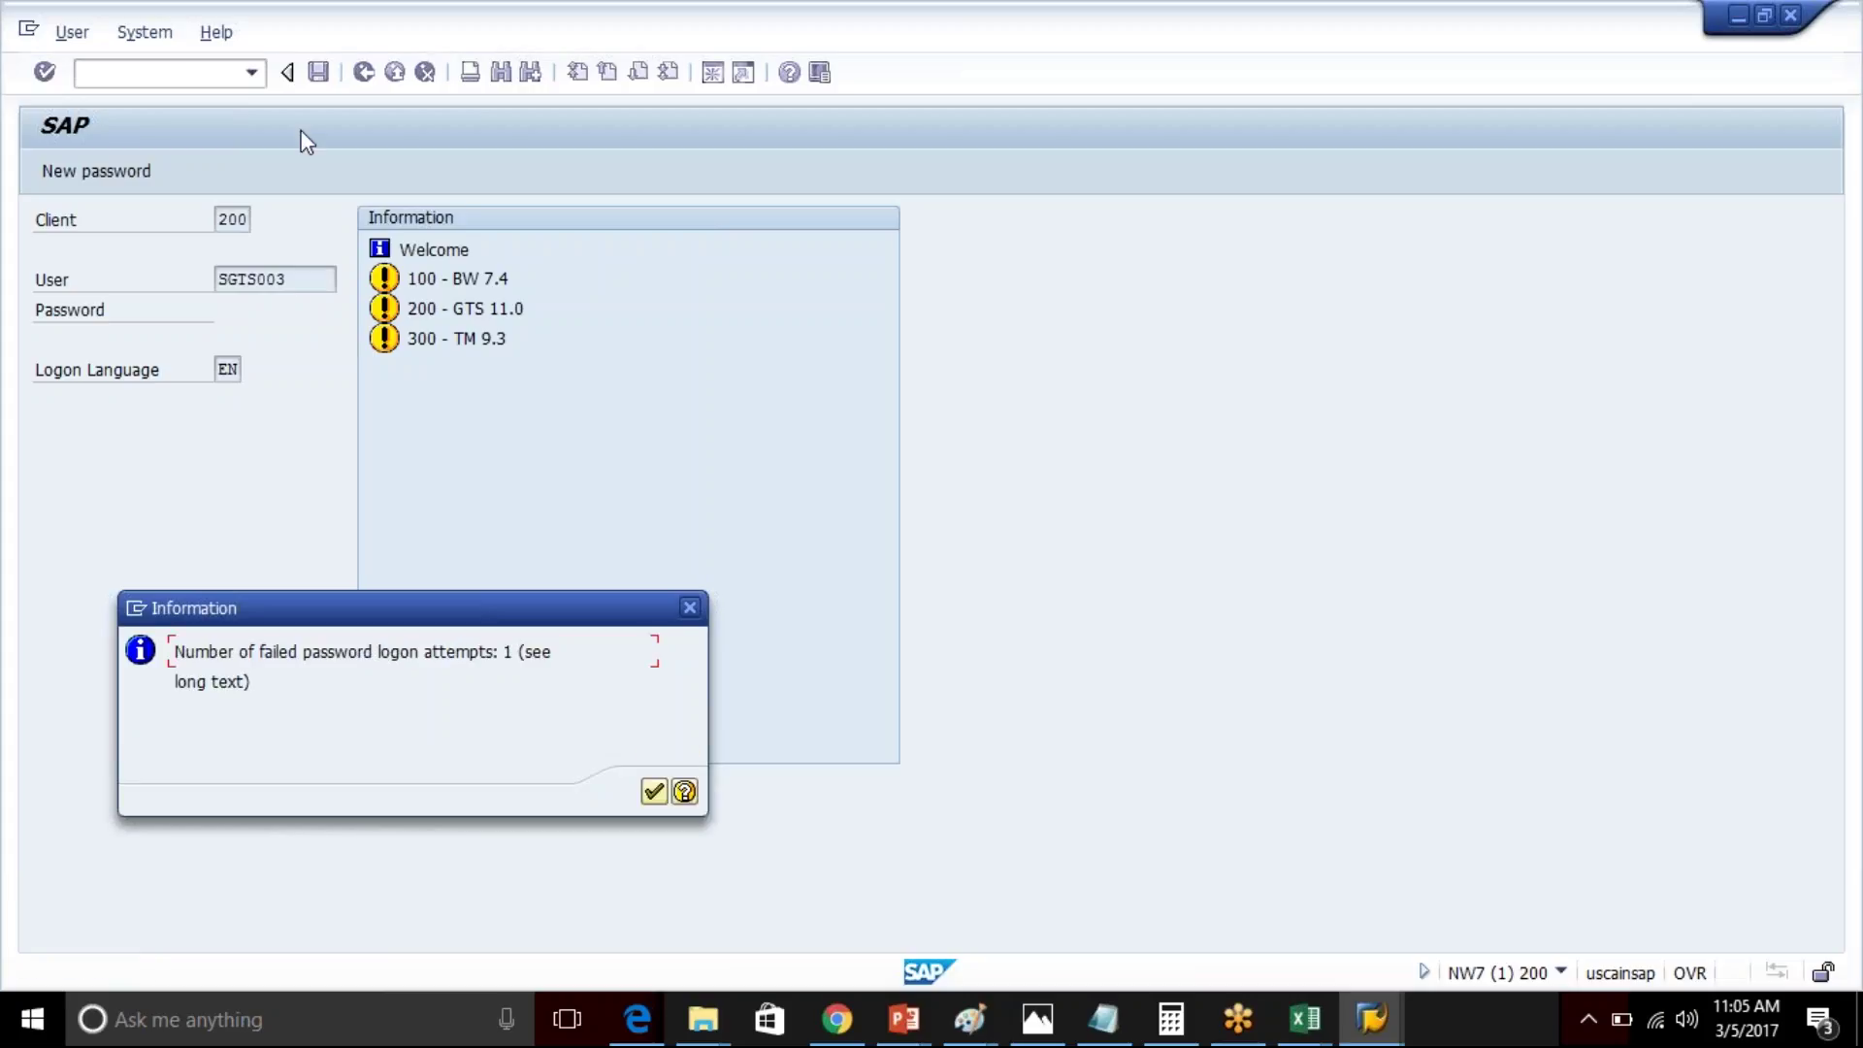
# - Dismiss the failed-logon notice, then copy /n/SAPSLL/MENU_LEGAL from cell A12 and return to SAP
pyautogui.click(656, 790)
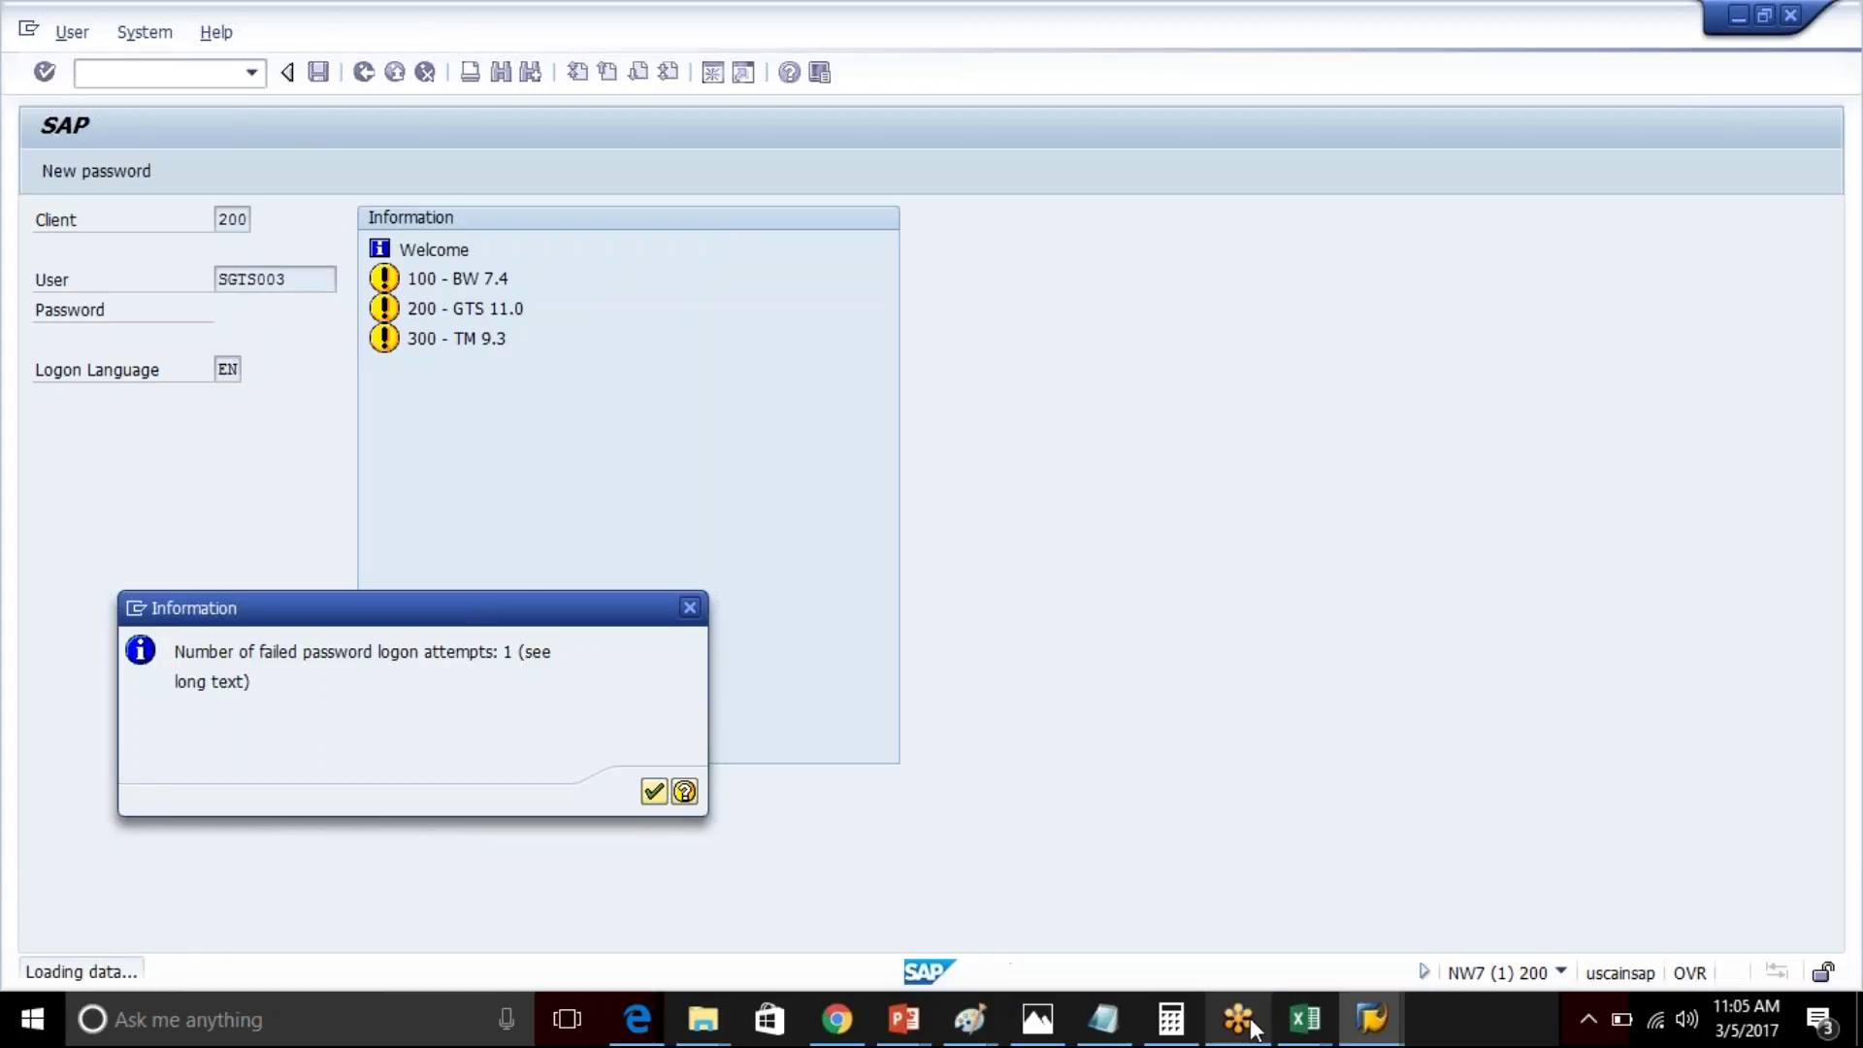
pyautogui.moveTo(1293, 1027)
pyautogui.click(1376, 970)
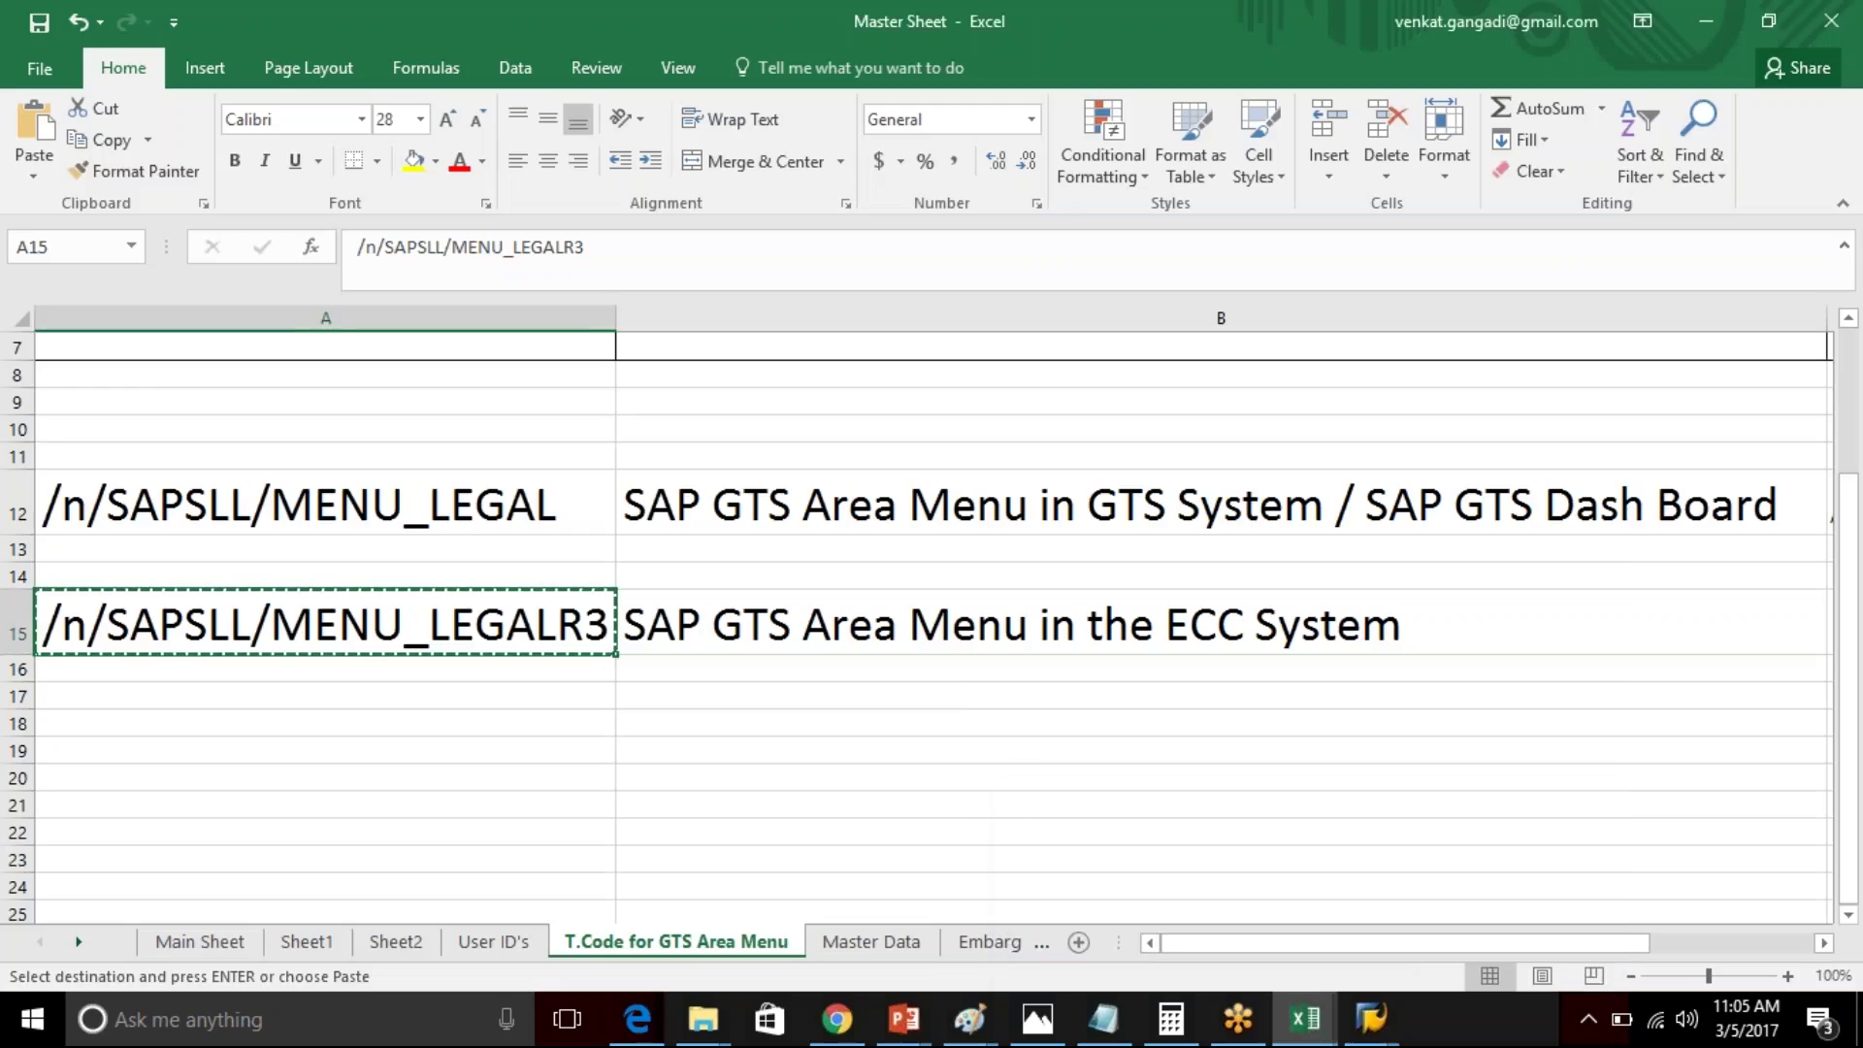
pyautogui.click(175, 495)
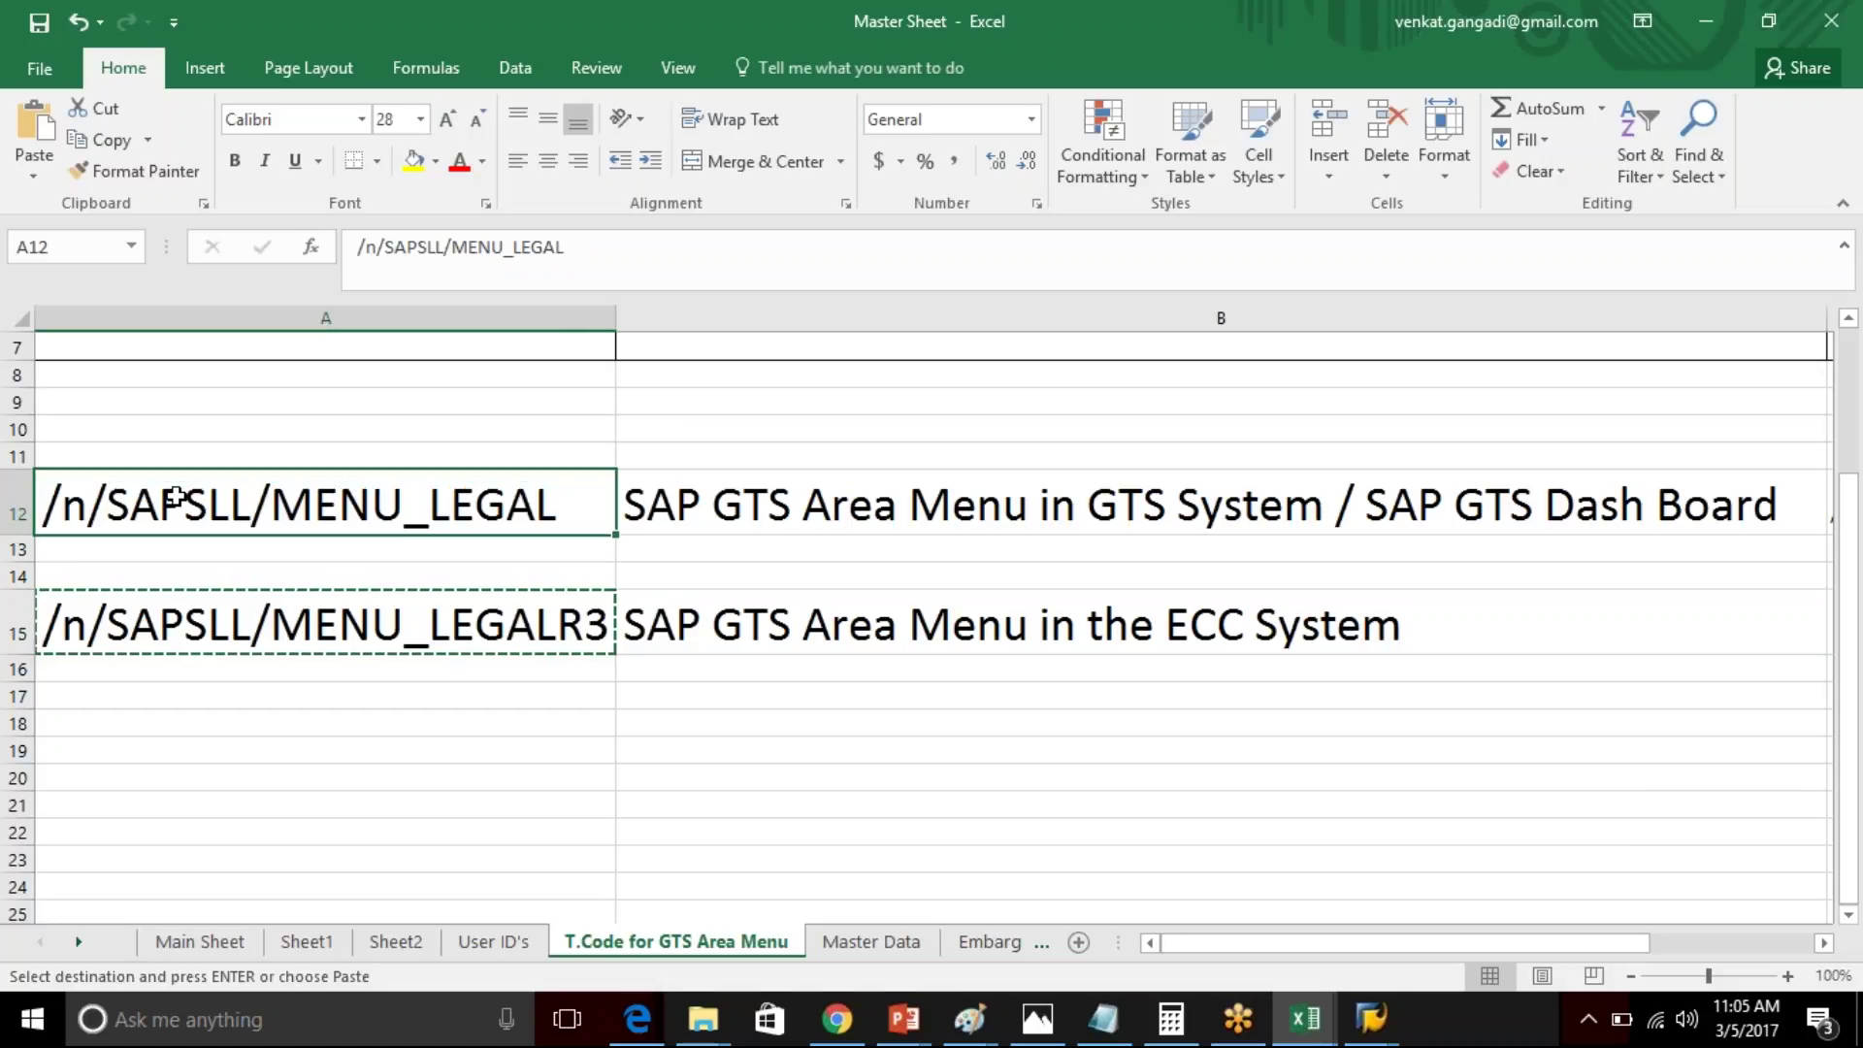
pyautogui.hotkey('ctrl', 'c')
pyautogui.hotkey('alt', 'Tab')
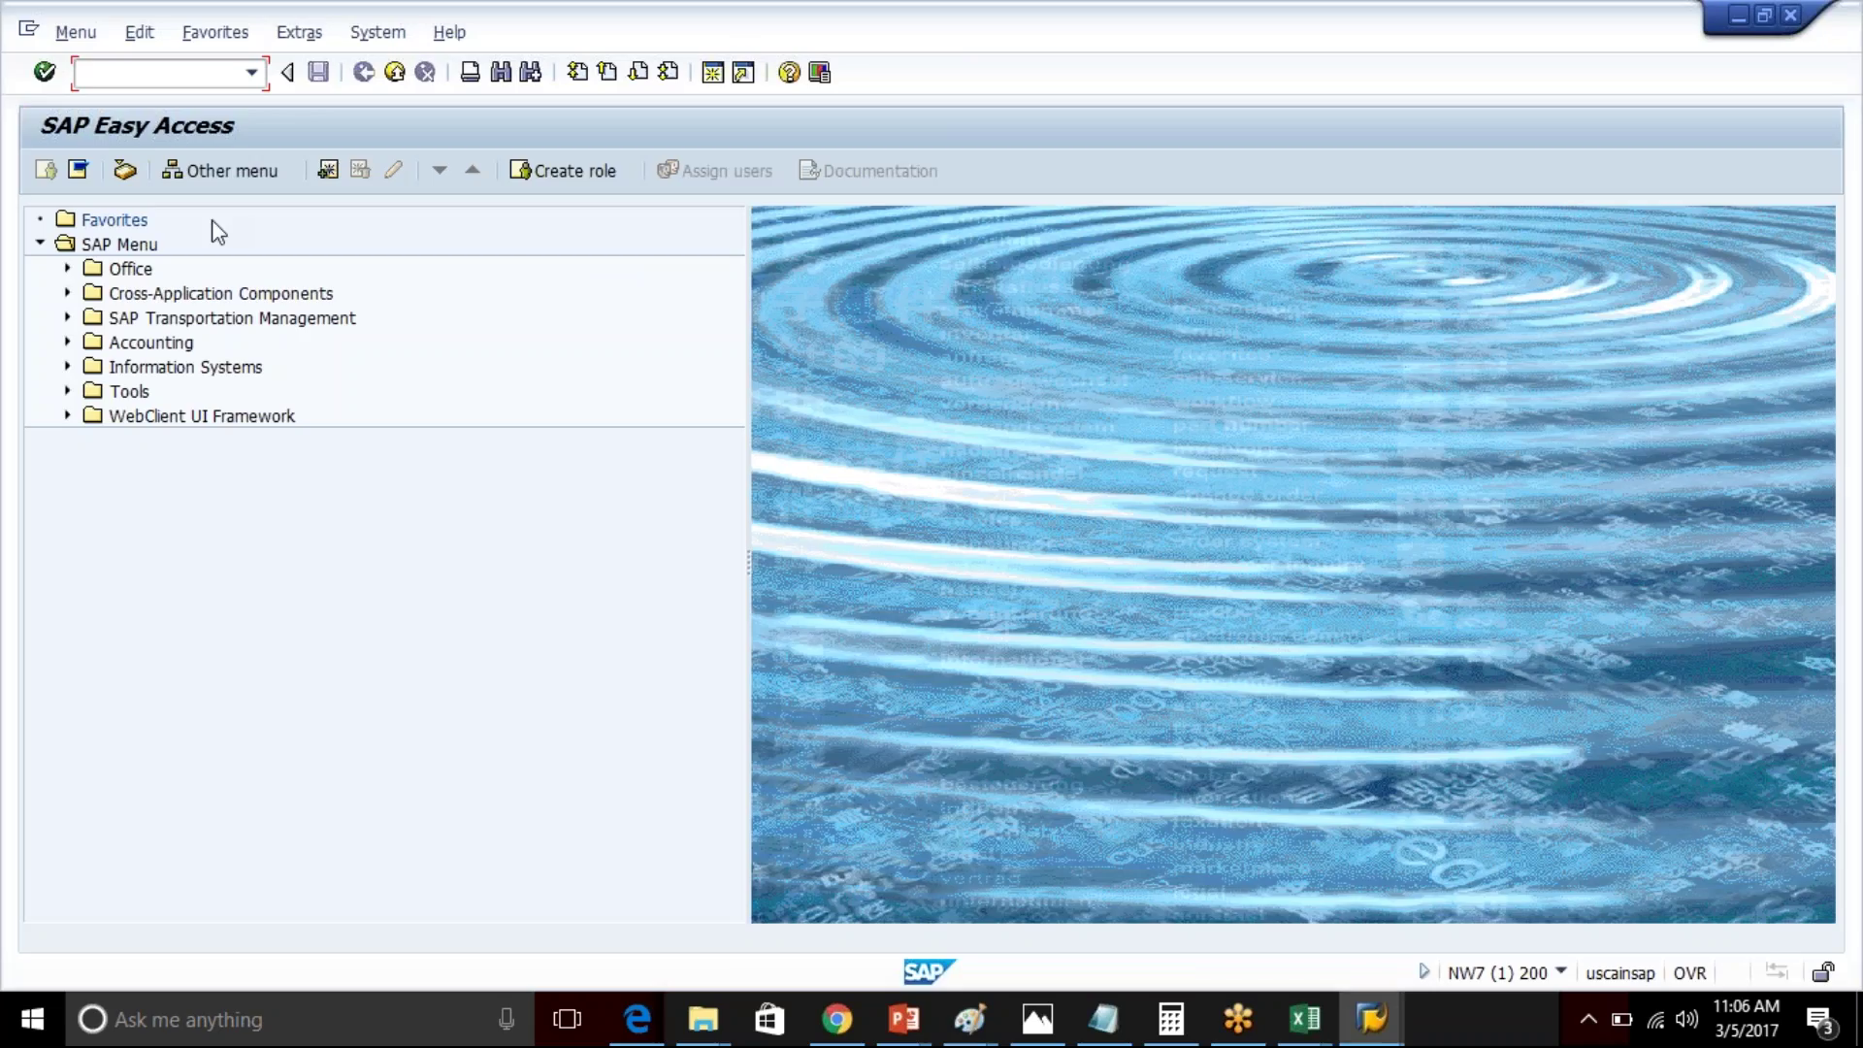
# - Run /n/SAPSLL/MENU_LEGAL and open Sanctioned Party List Screening under Compliance Management
pyautogui.hotkey('ctrl', 'v')
pyautogui.press('Return')
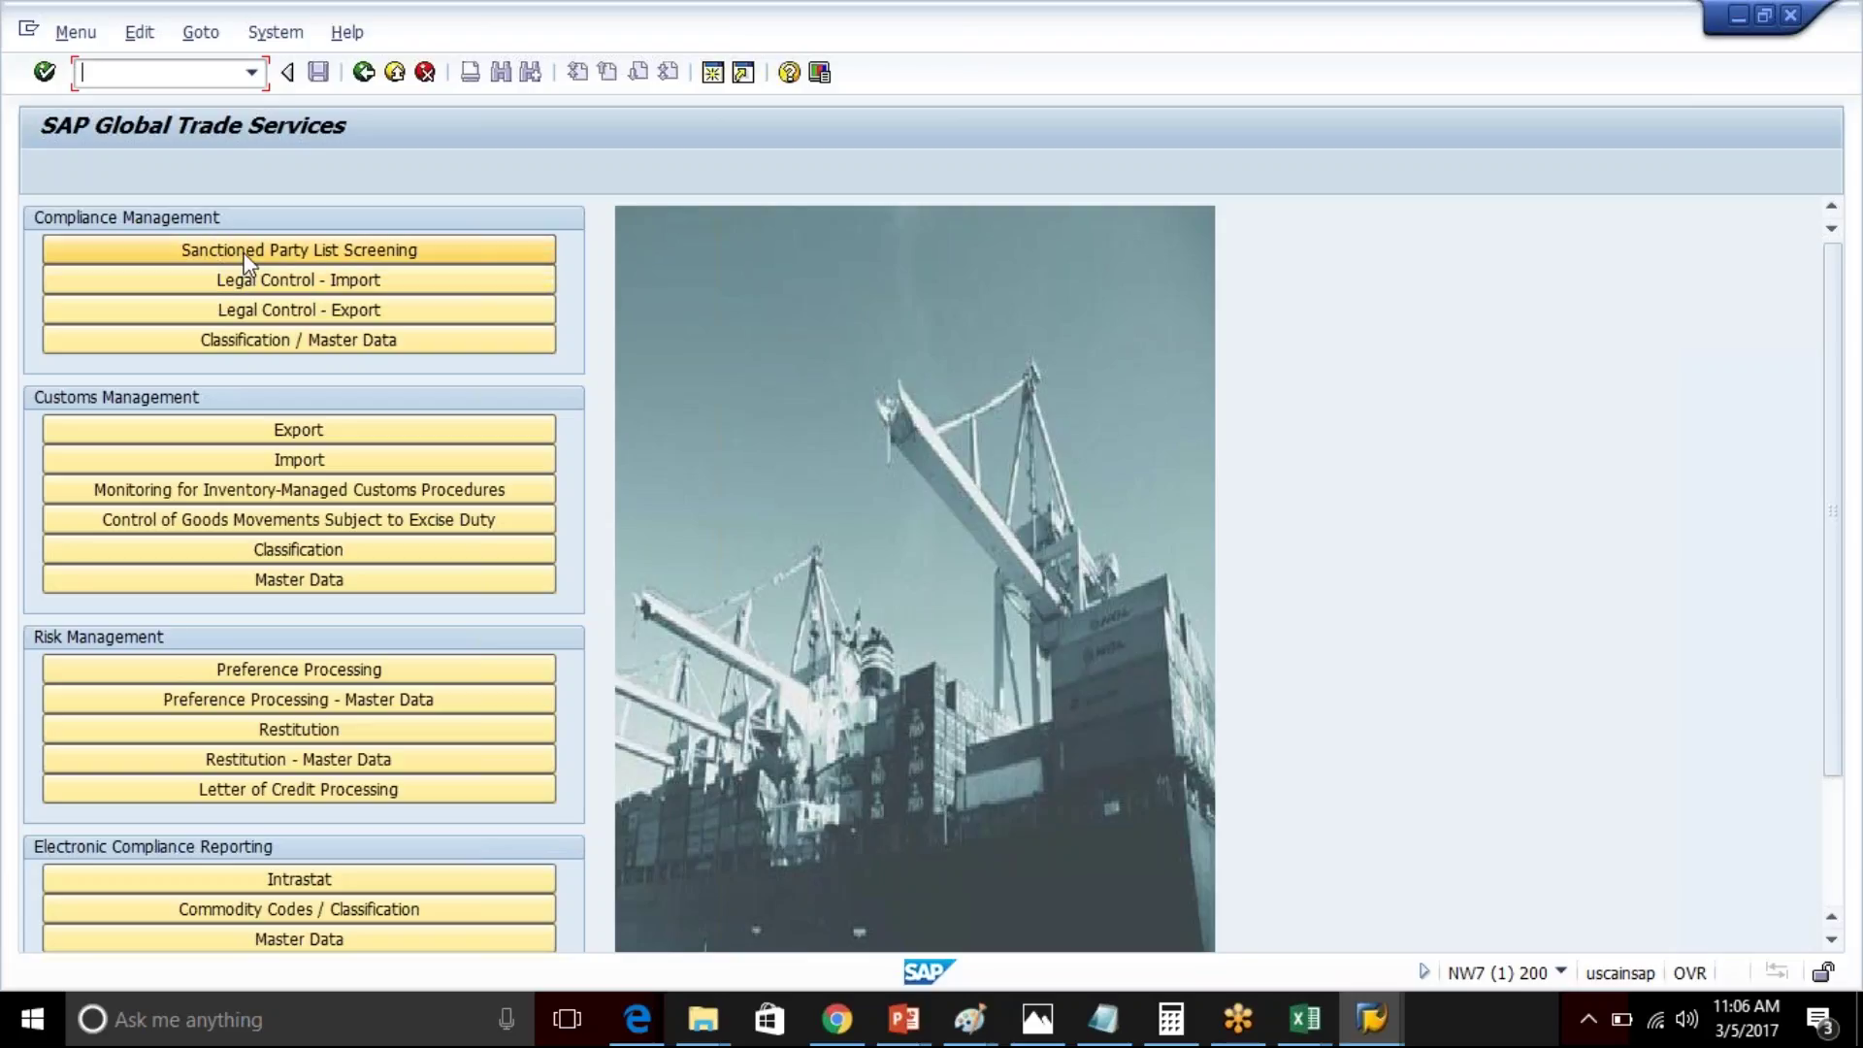
pyautogui.click(246, 254)
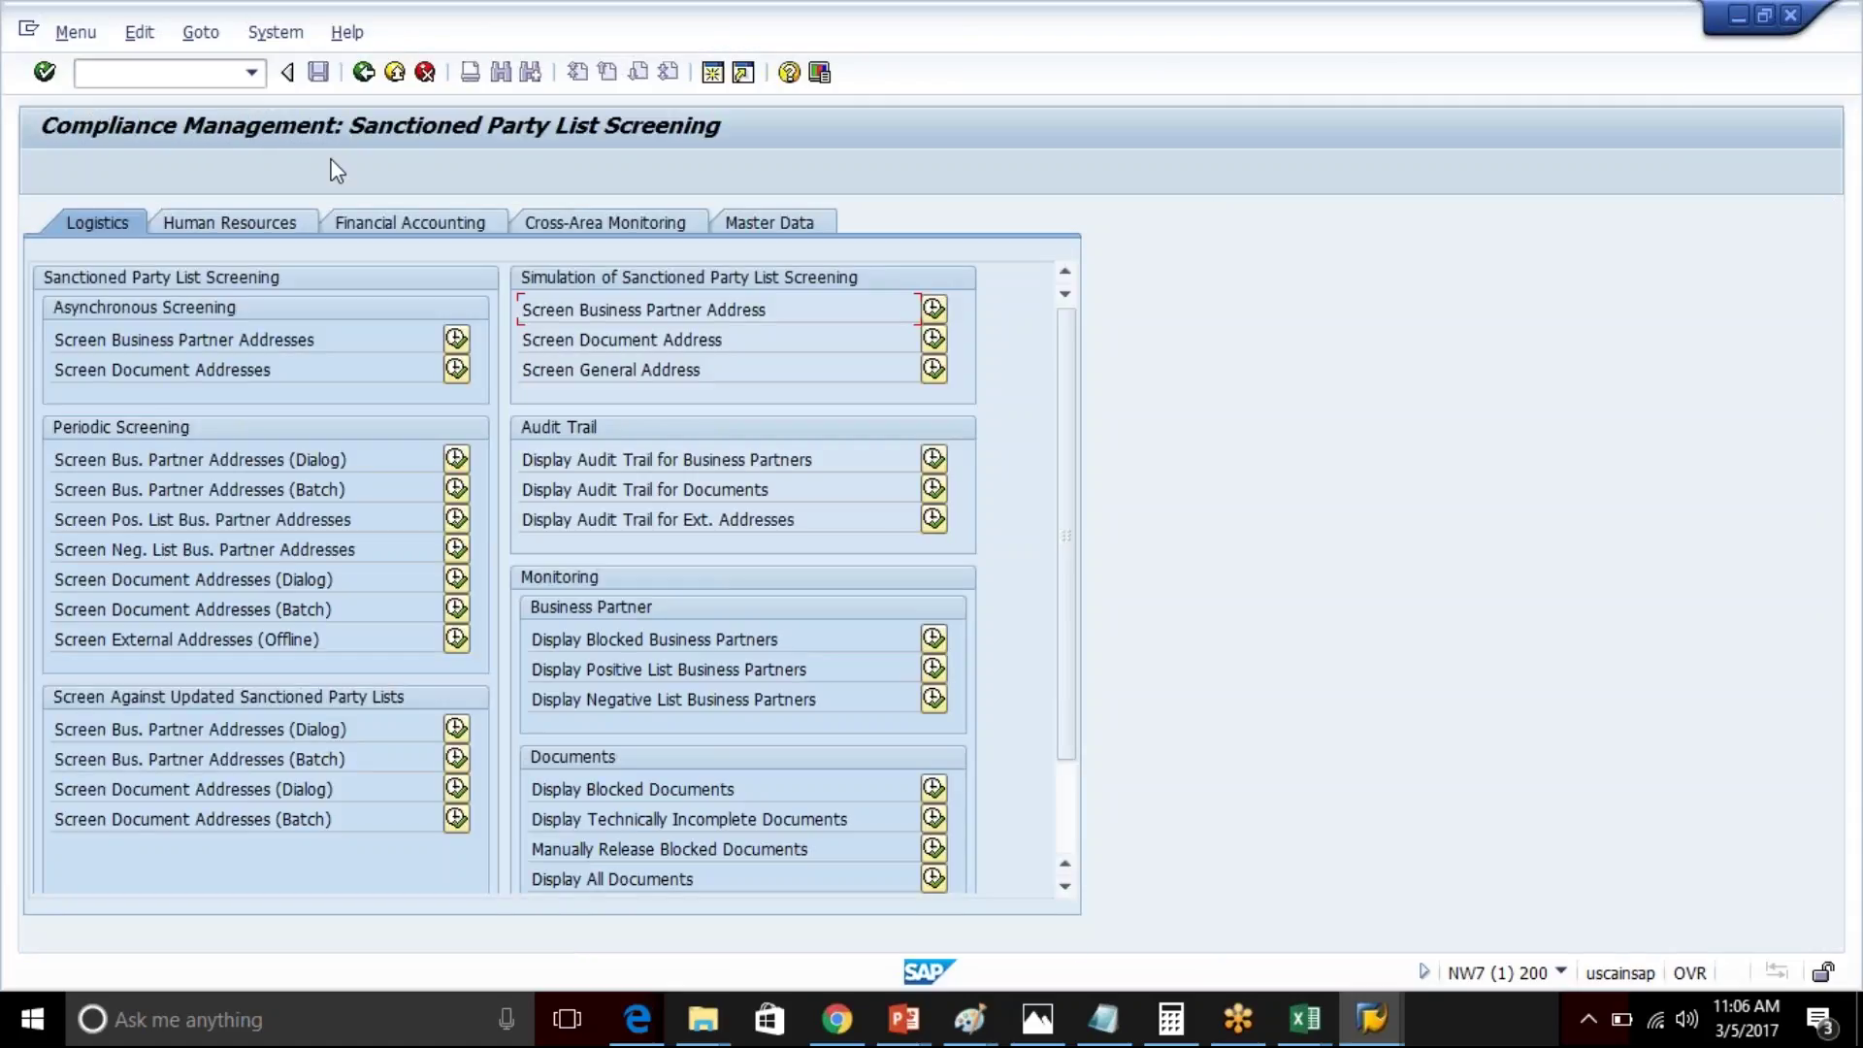
# - Alt+Tab to the Excel Master Sheet with the GTS area menu transaction codes
pyautogui.hotkey('alt', 'Tab')
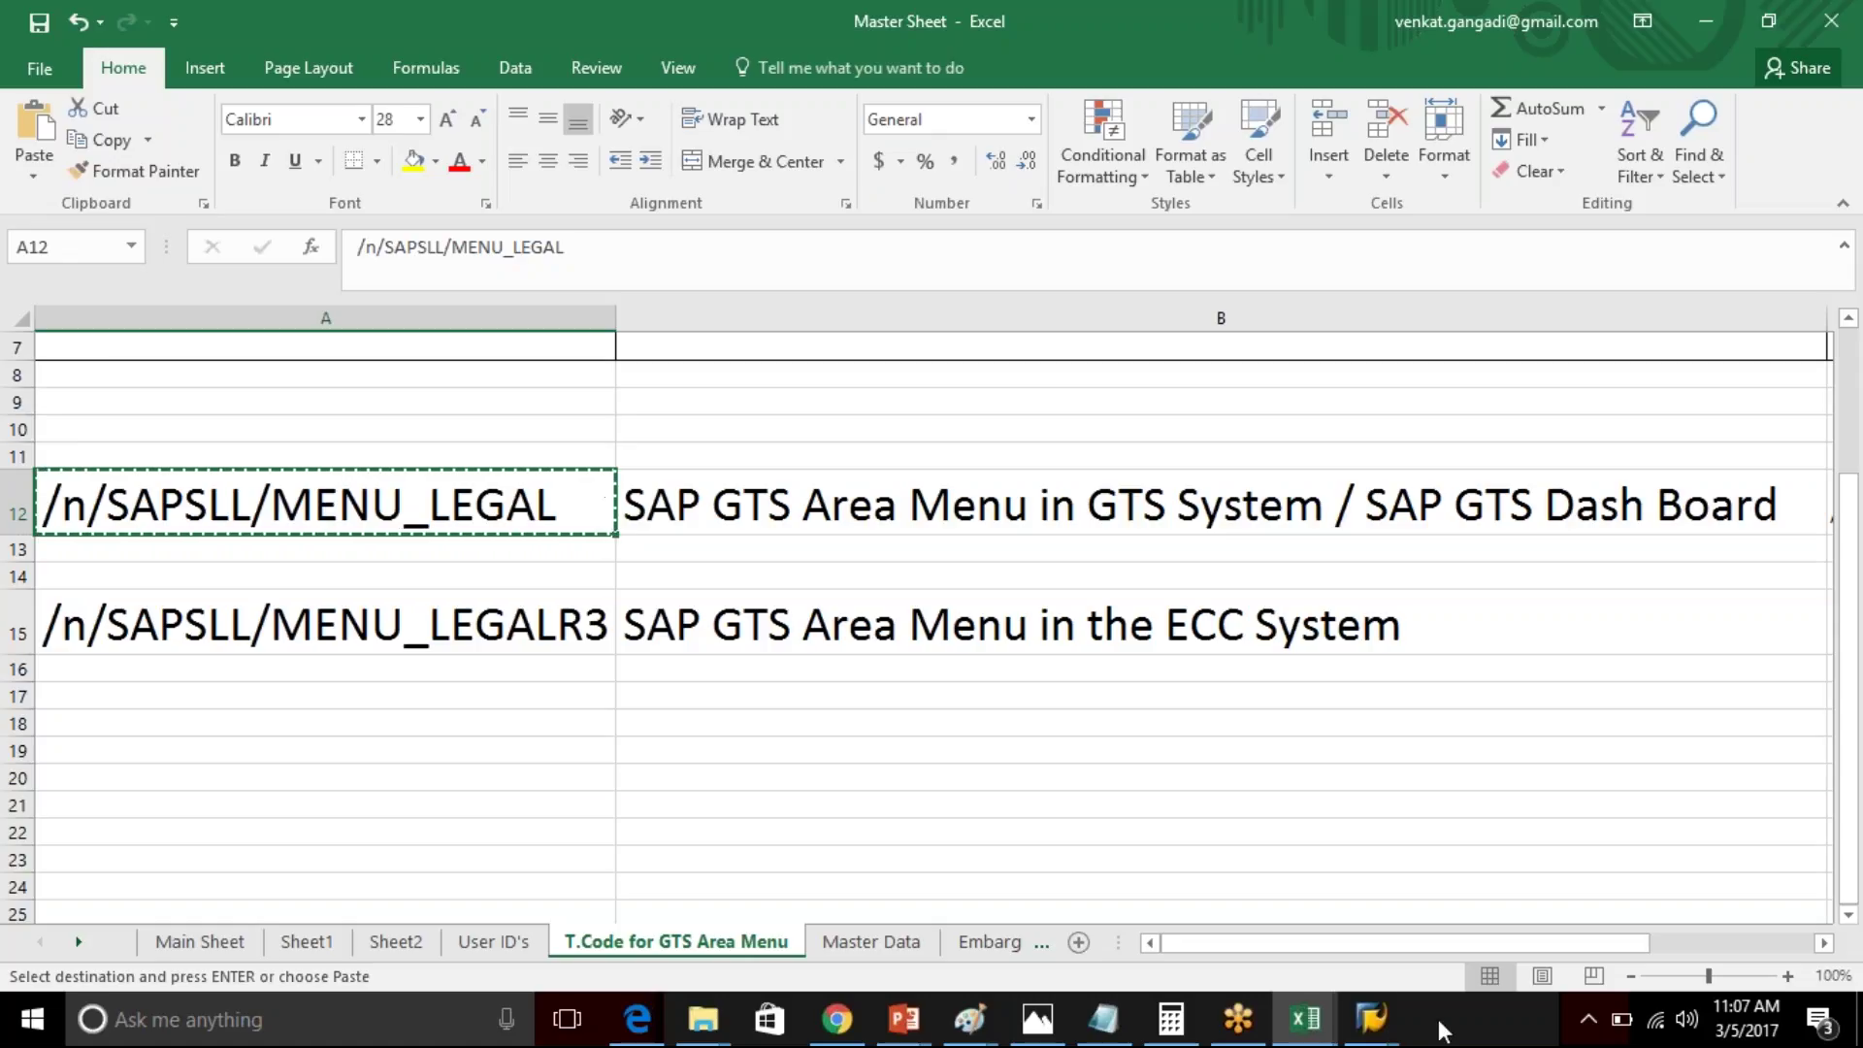
# - Display the definition of table TSTC in the ABAP Dictionary via /nse11
pyautogui.click(1378, 1023)
pyautogui.click(1649, 887)
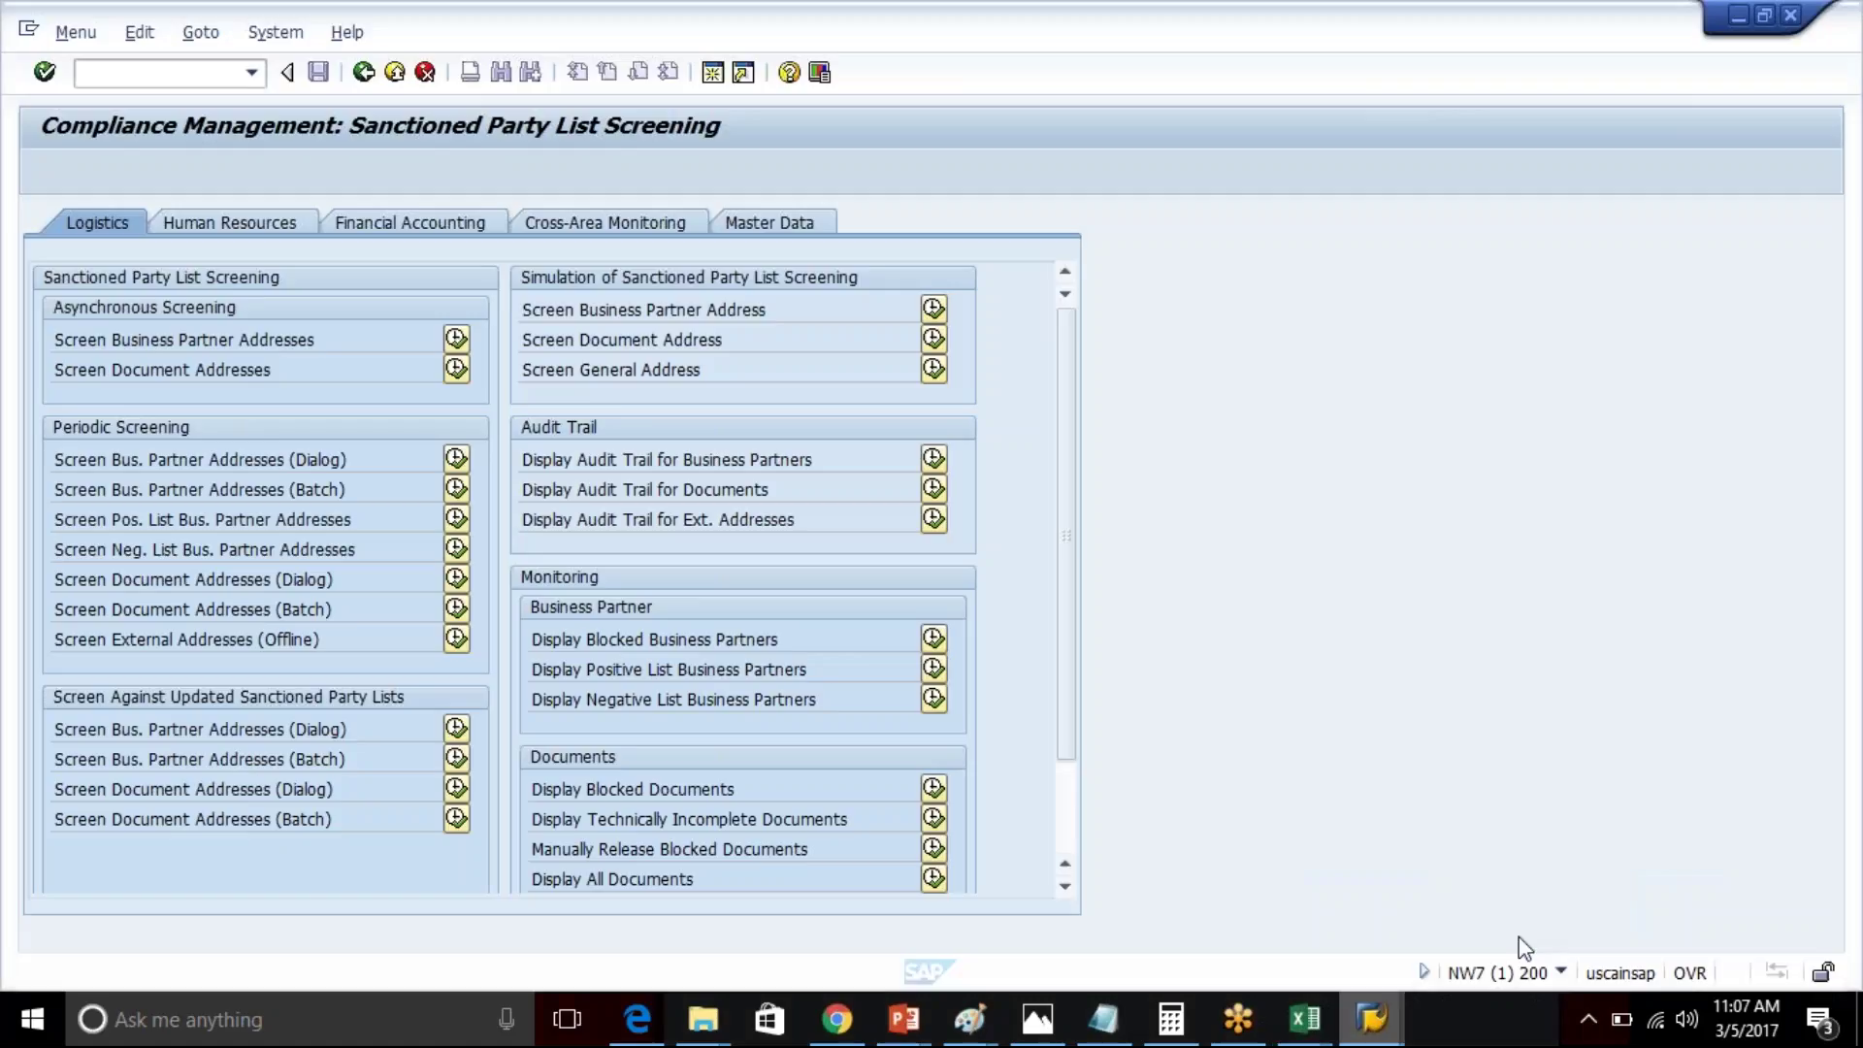
pyautogui.write('/nse11')
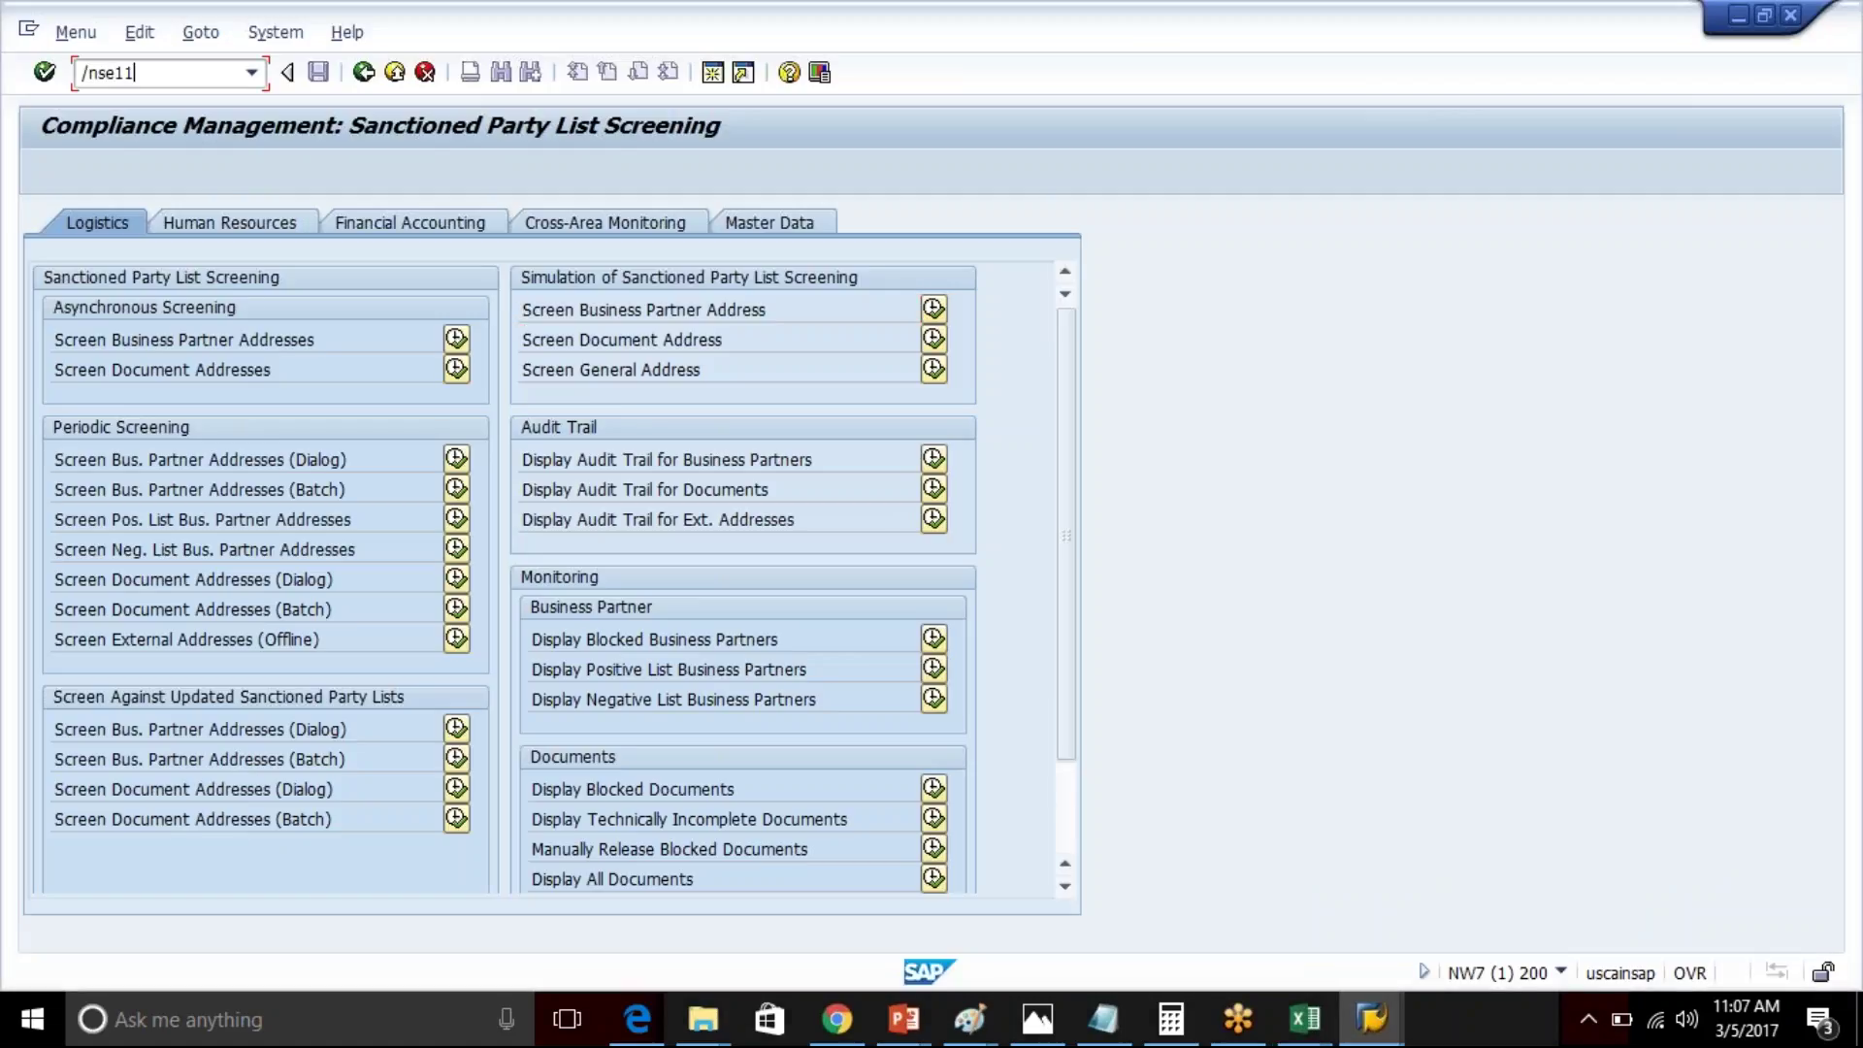
pyautogui.press('Return')
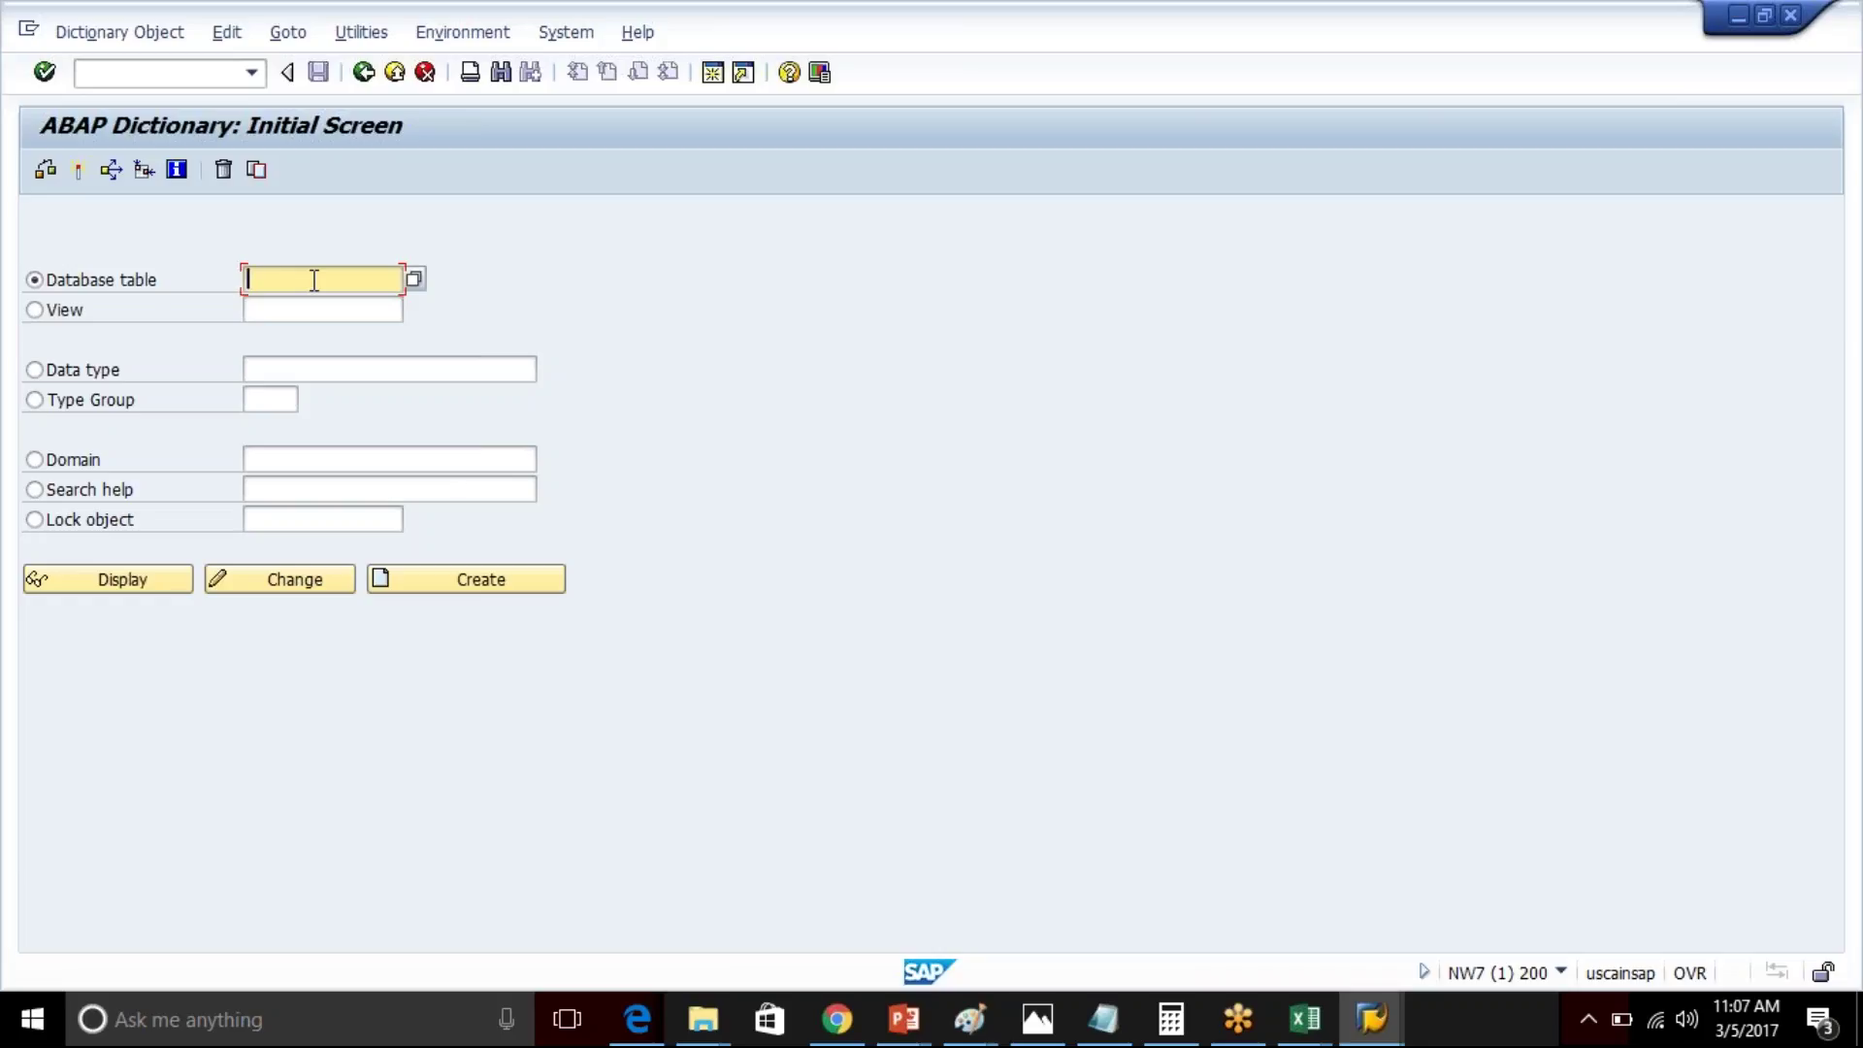
pyautogui.write('TSTC')
pyautogui.press('Return')
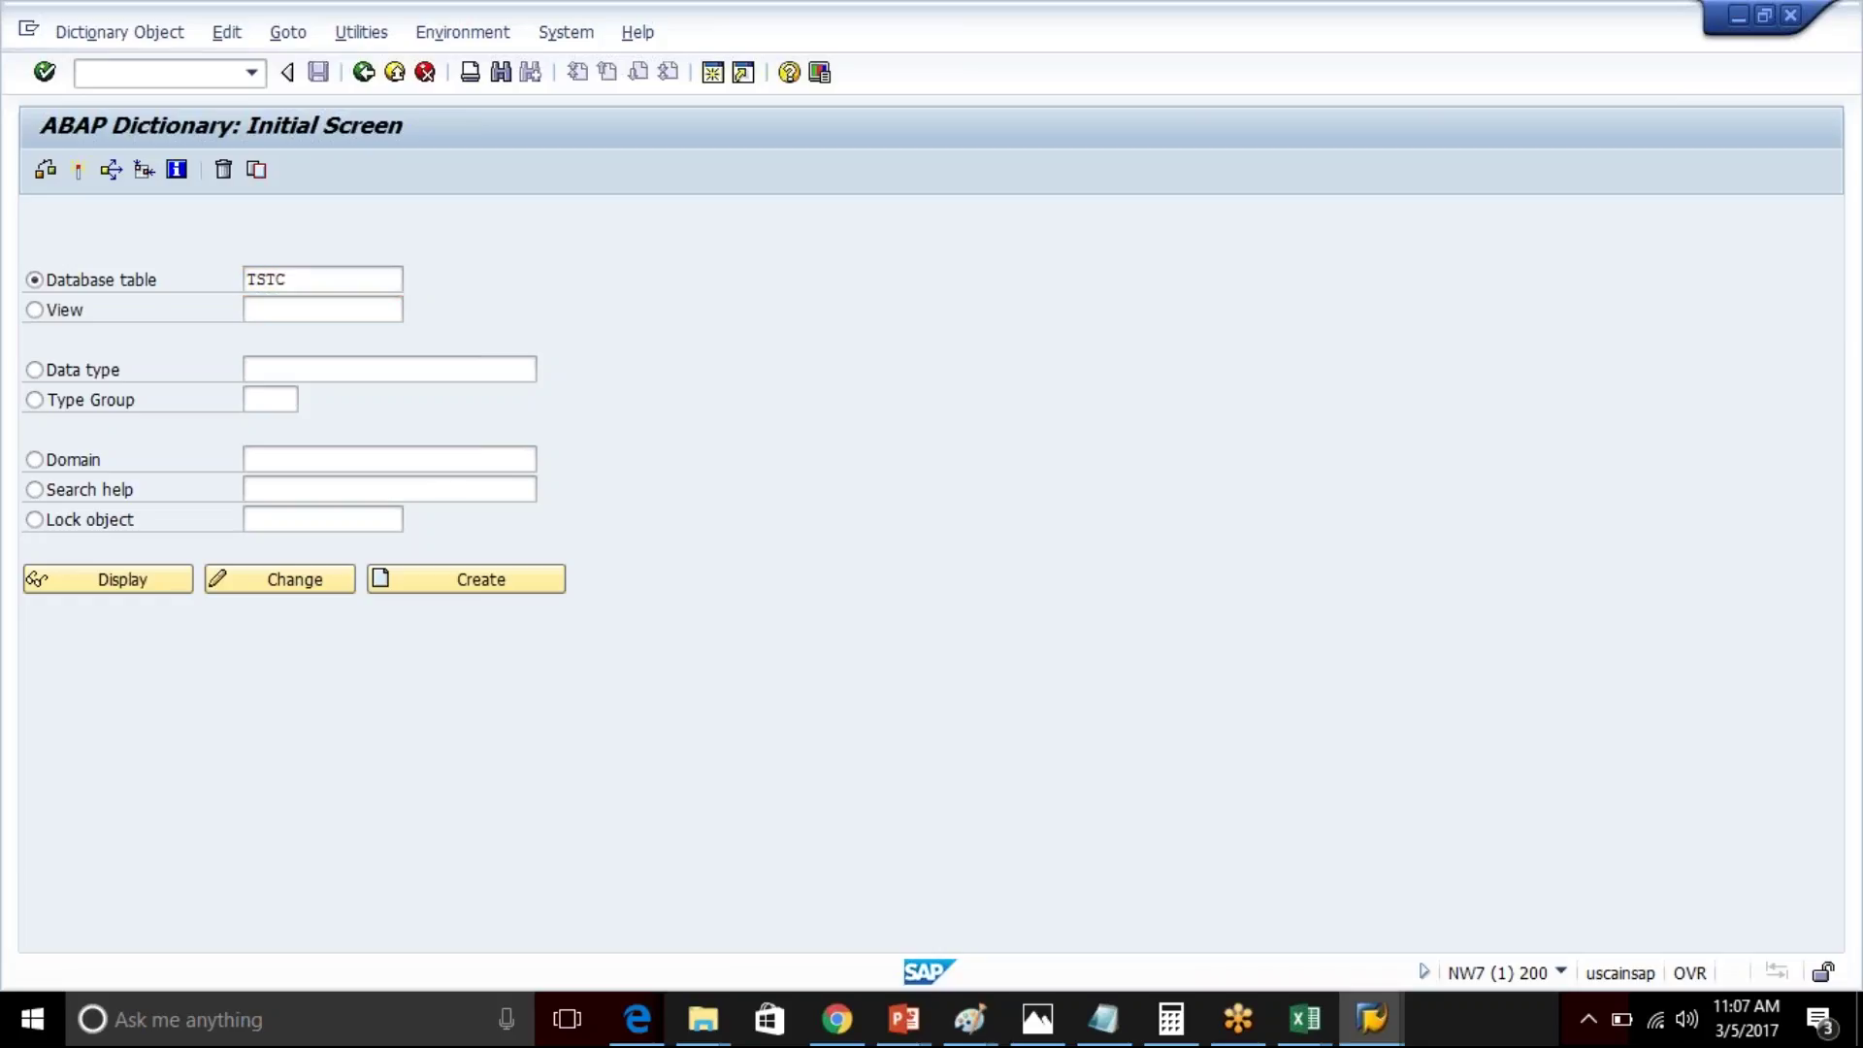
pyautogui.click(132, 582)
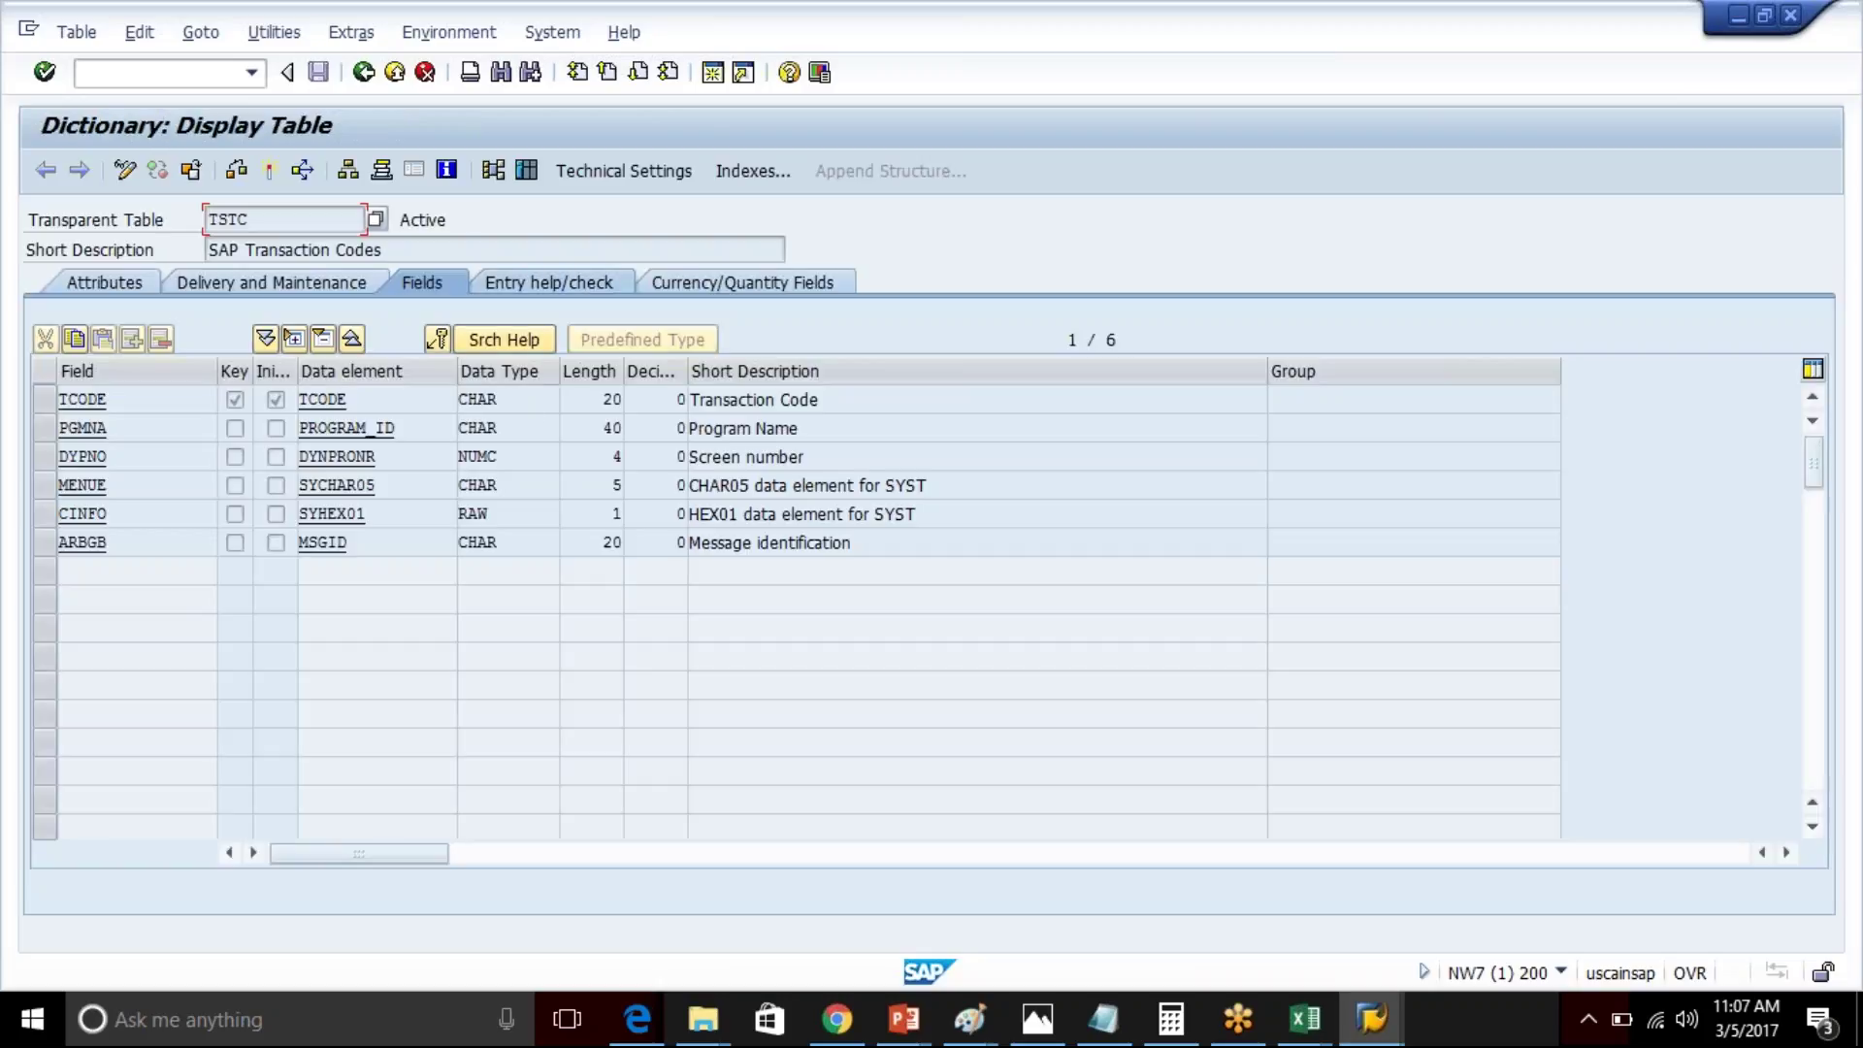
# - Run transaction /nse16 from the command field
pyautogui.click(178, 83)
pyautogui.write('/nse16')
pyautogui.press('Return')
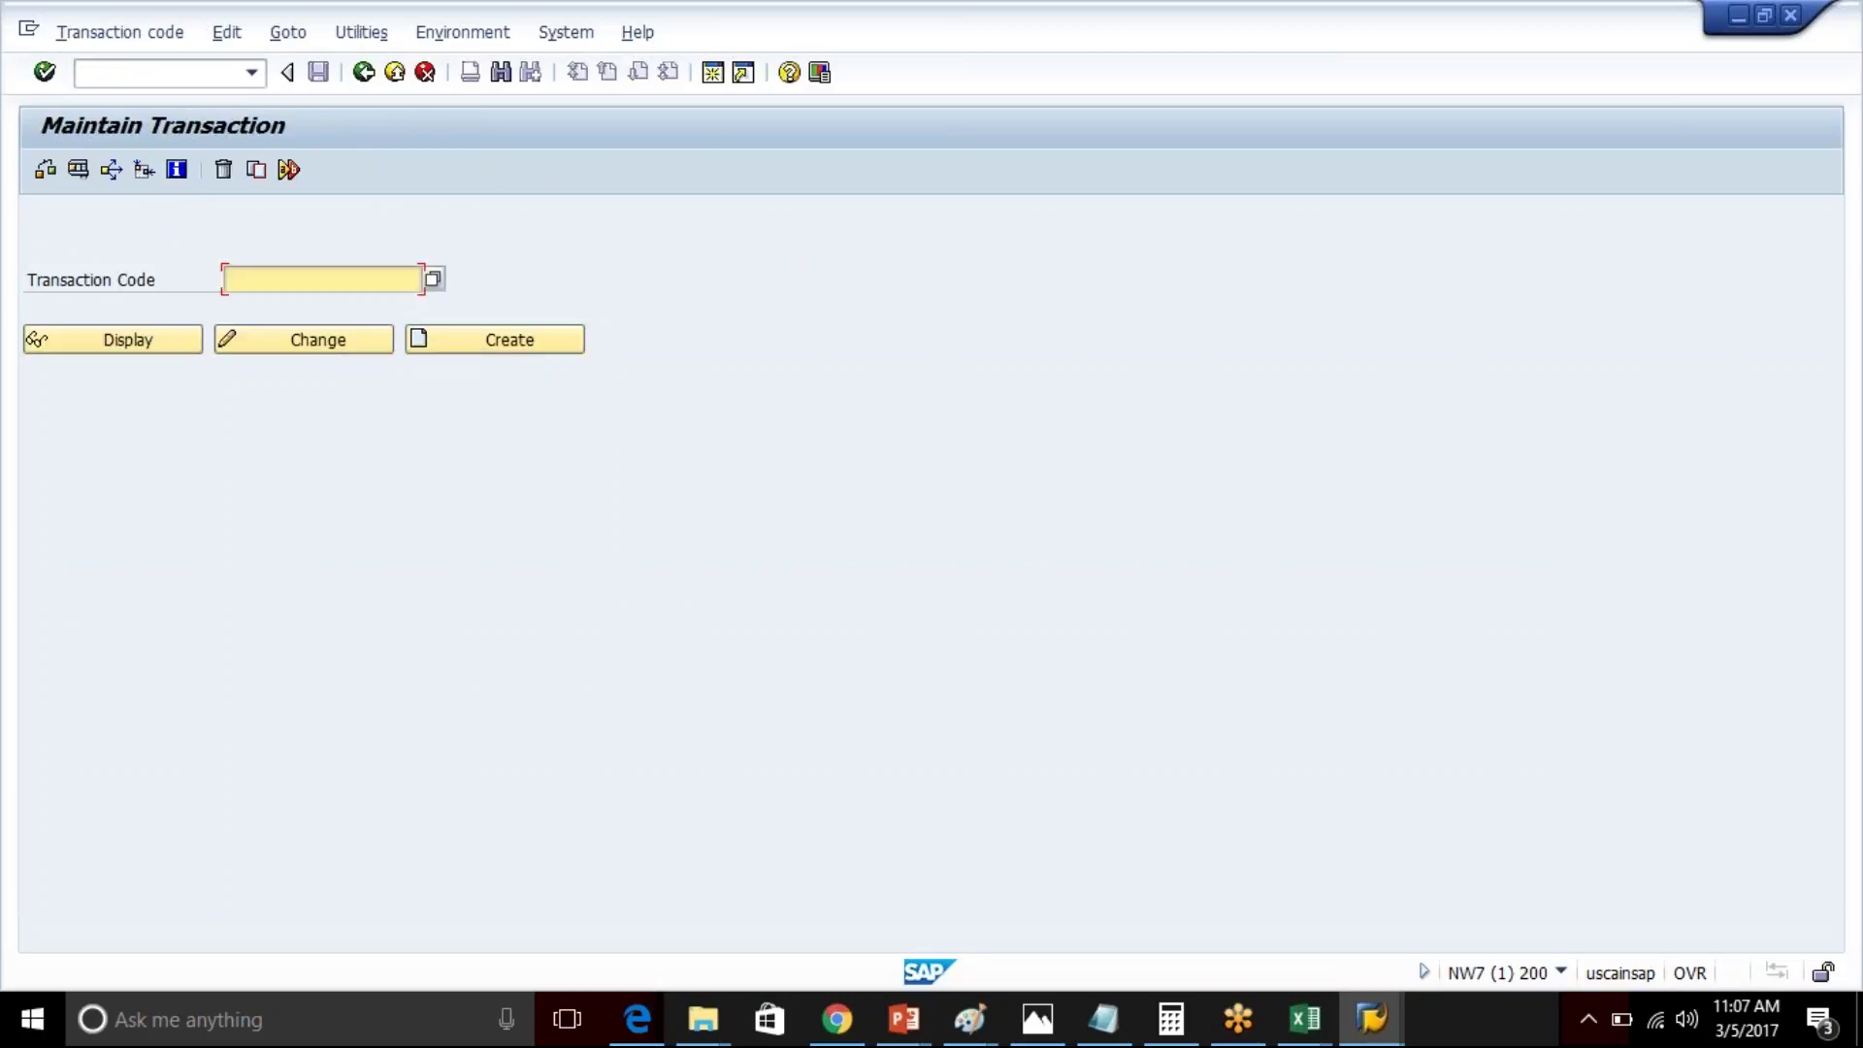
# - Search transaction codes with the pattern */sapsll/*, returning the first 200 hits
pyautogui.write('z')
pyautogui.press('BackSpace')
pyautogui.write('z')
pyautogui.press('BackSpace')
pyautogui.write('/s')
pyautogui.press('BackSpace')
pyautogui.write('sapsl')
pyautogui.write('l?')
pyautogui.write('*')
pyautogui.click(231, 280)
pyautogui.write('*')
pyautogui.press('BackSpace')
pyautogui.press('BackSpace')
pyautogui.press('BackSpace')
pyautogui.press('BackSpace')
pyautogui.press('BackSpace')
pyautogui.press('BackSpace')
pyautogui.press('BackSpace')
pyautogui.press('BackSpace')
pyautogui.write('/sapsll?*')
pyautogui.press('BackSpace')
pyautogui.press('BackSpace')
pyautogui.write('/*')
pyautogui.click(433, 280)
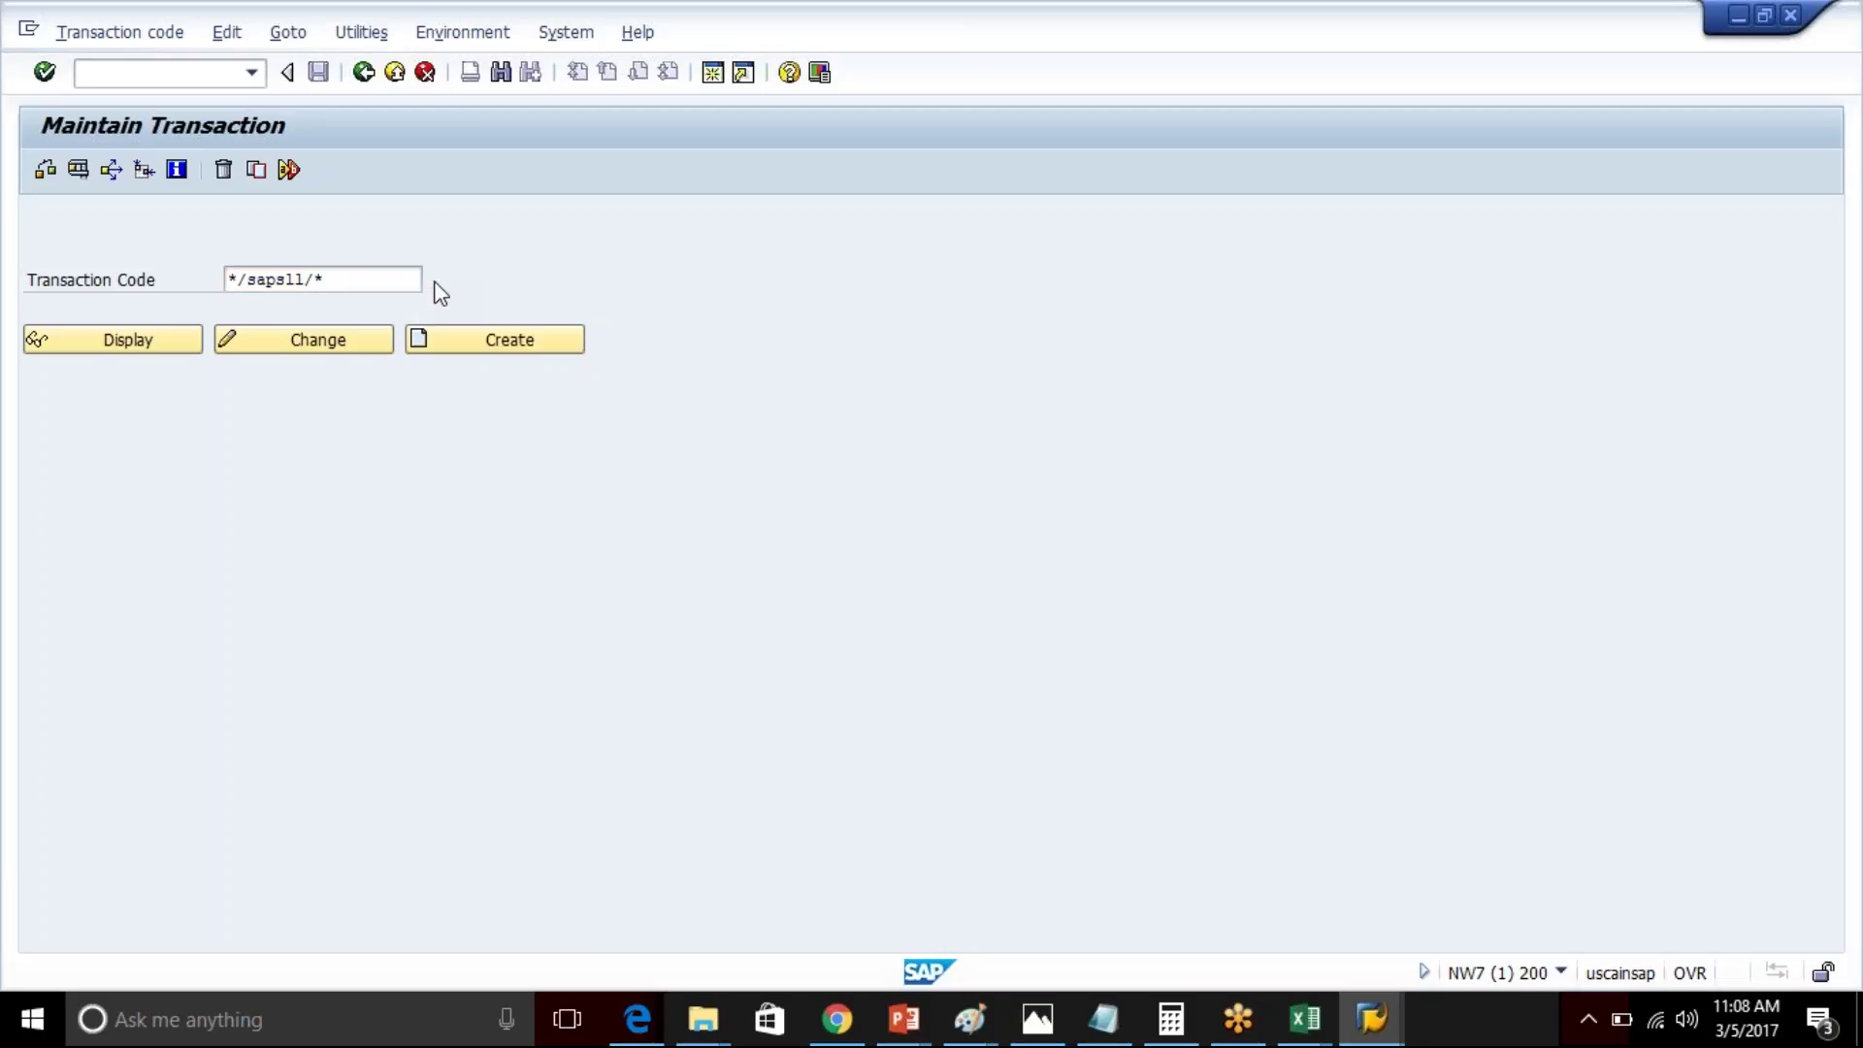
pyautogui.moveTo(553, 249); pyautogui.dragTo(649, 60)
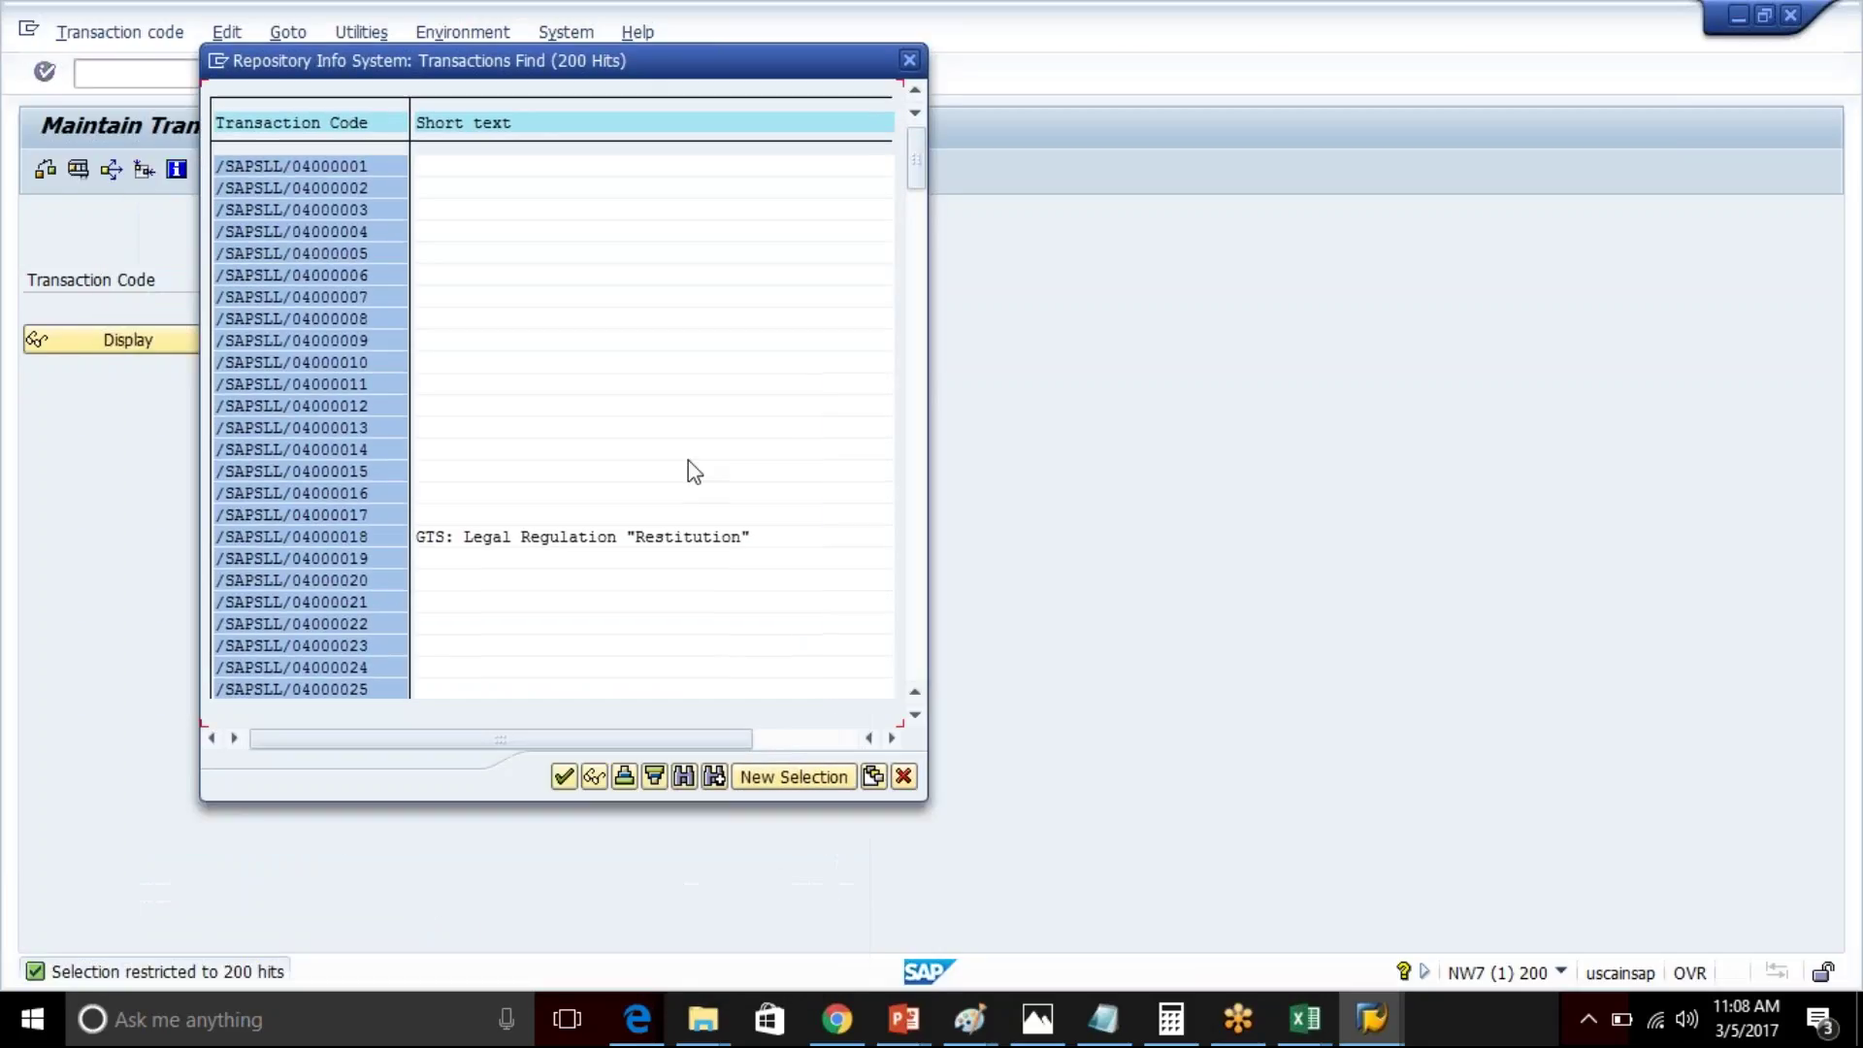
# - Rerun the /SAPSLL transaction search with the maximum number of hits raised to 2000
pyautogui.click(768, 779)
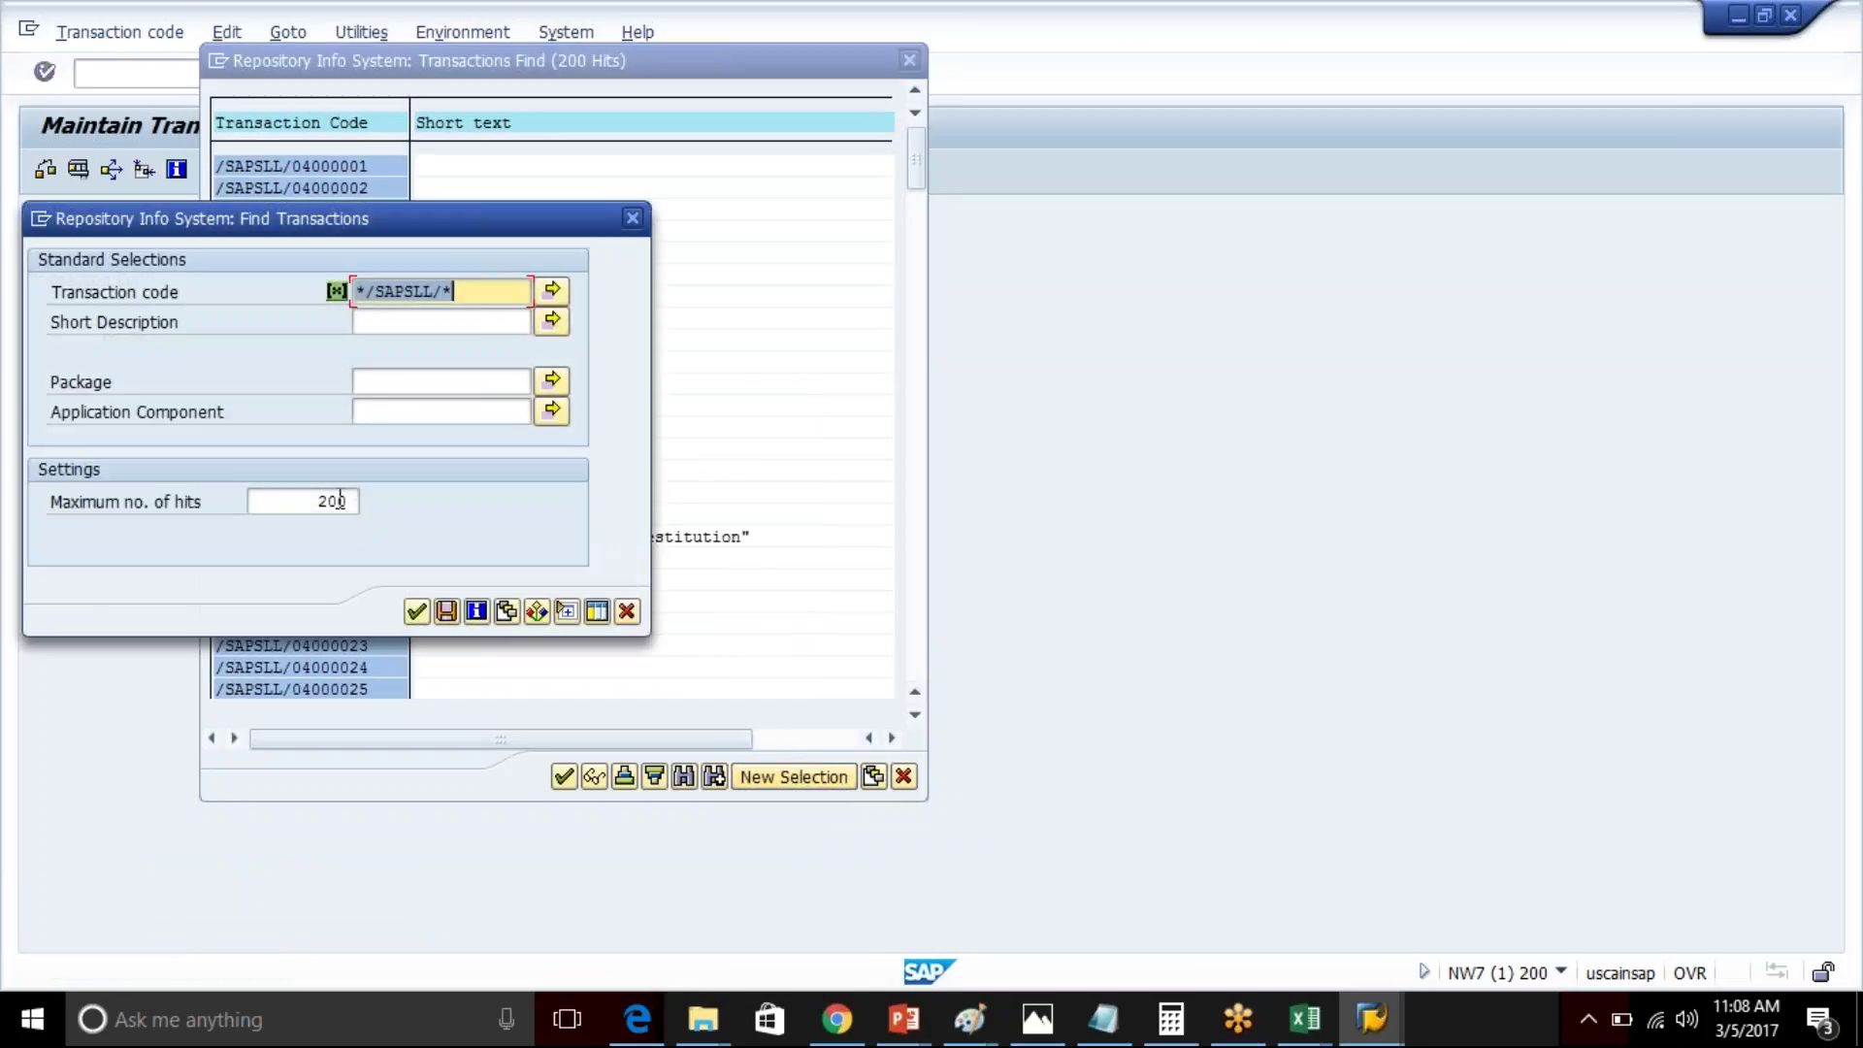
pyautogui.click(339, 500)
pyautogui.write('0')
pyautogui.press('Return')
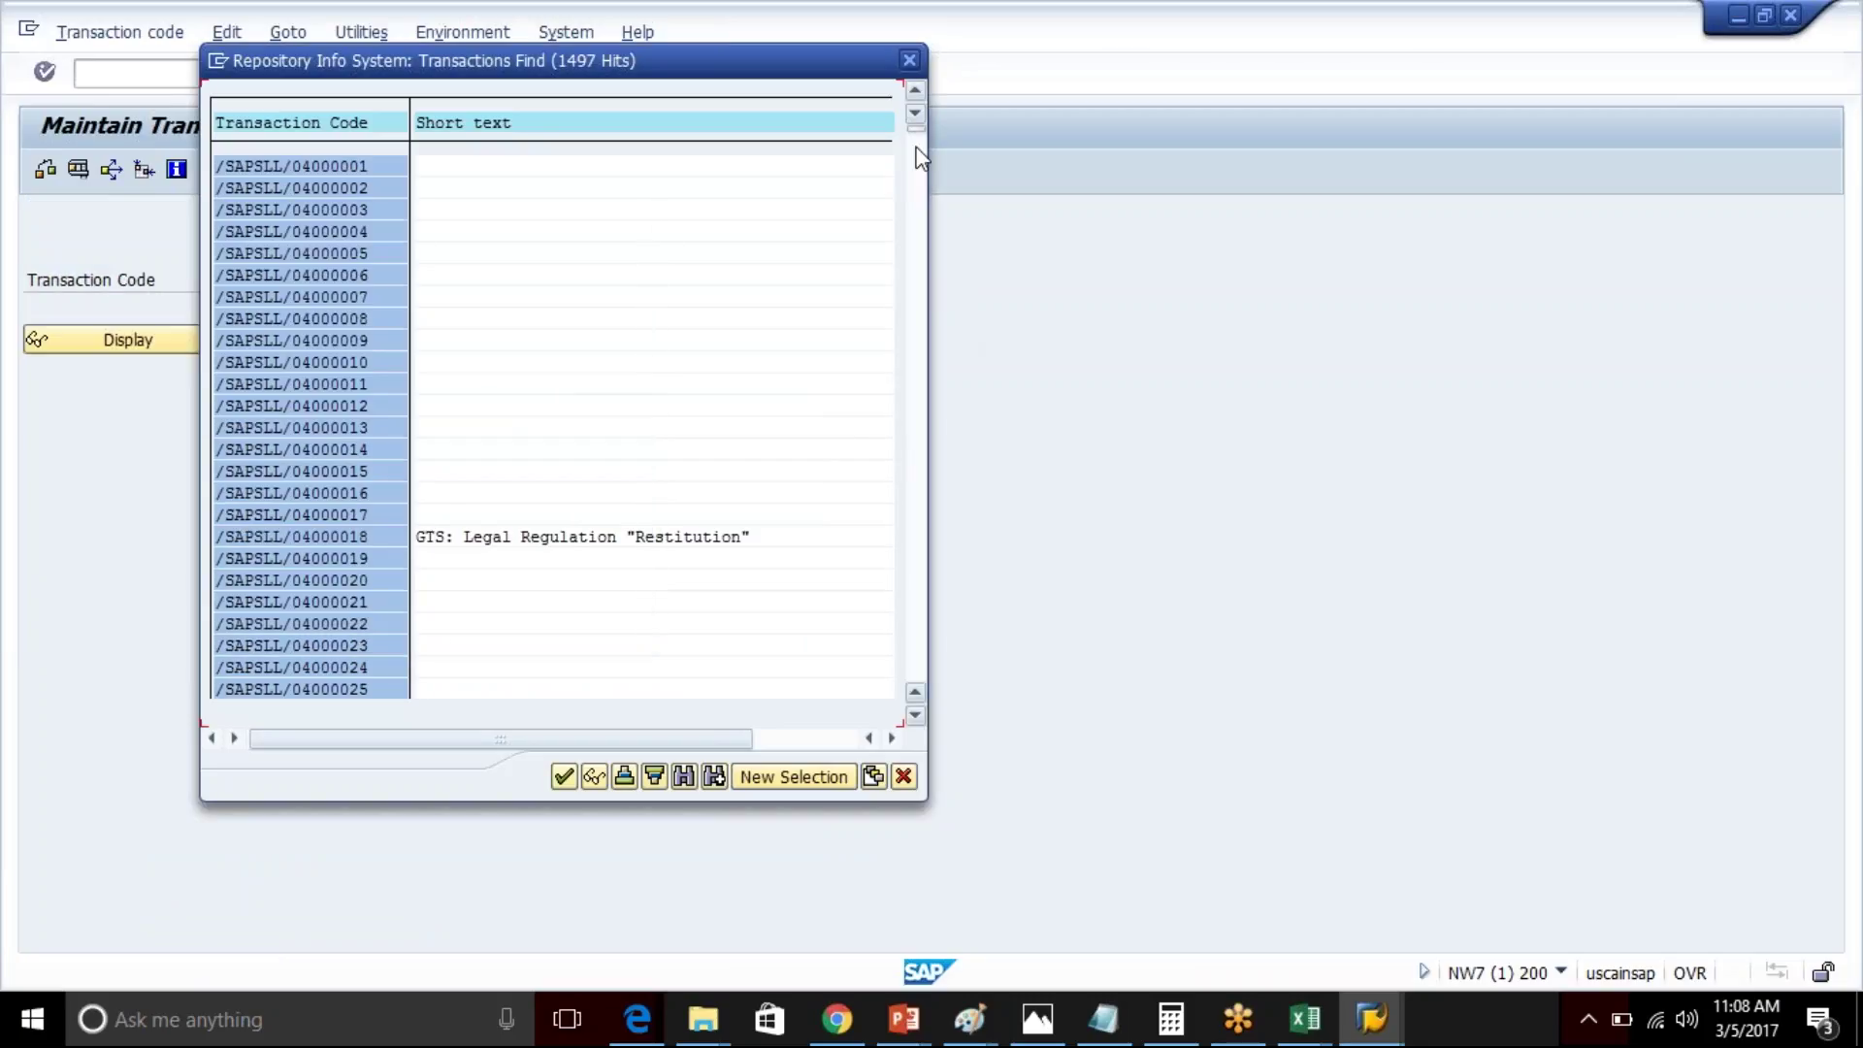
# - Browse the 1497 hits, e.g. Maintain Embargo Situations and Positive List of Persons, then close the list
pyautogui.moveTo(918, 132); pyautogui.dragTo(924, 311)
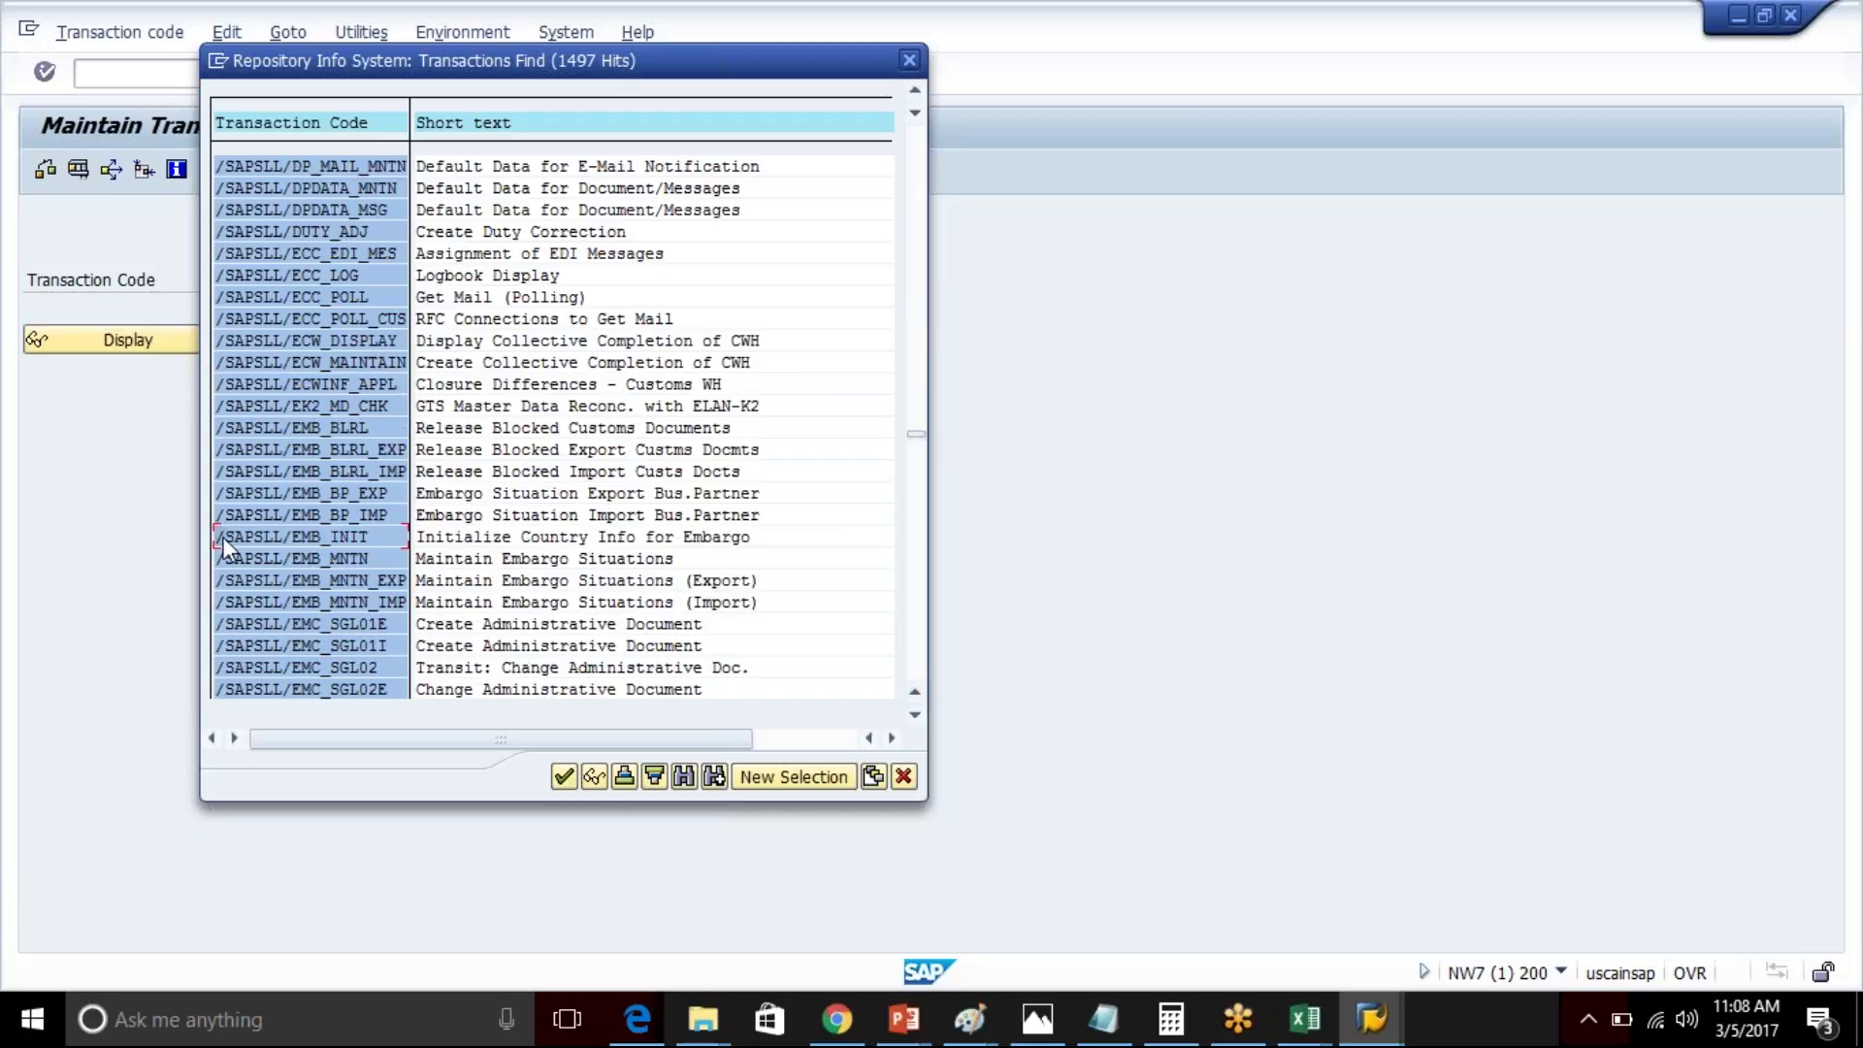
pyautogui.click(290, 537)
pyautogui.click(626, 582)
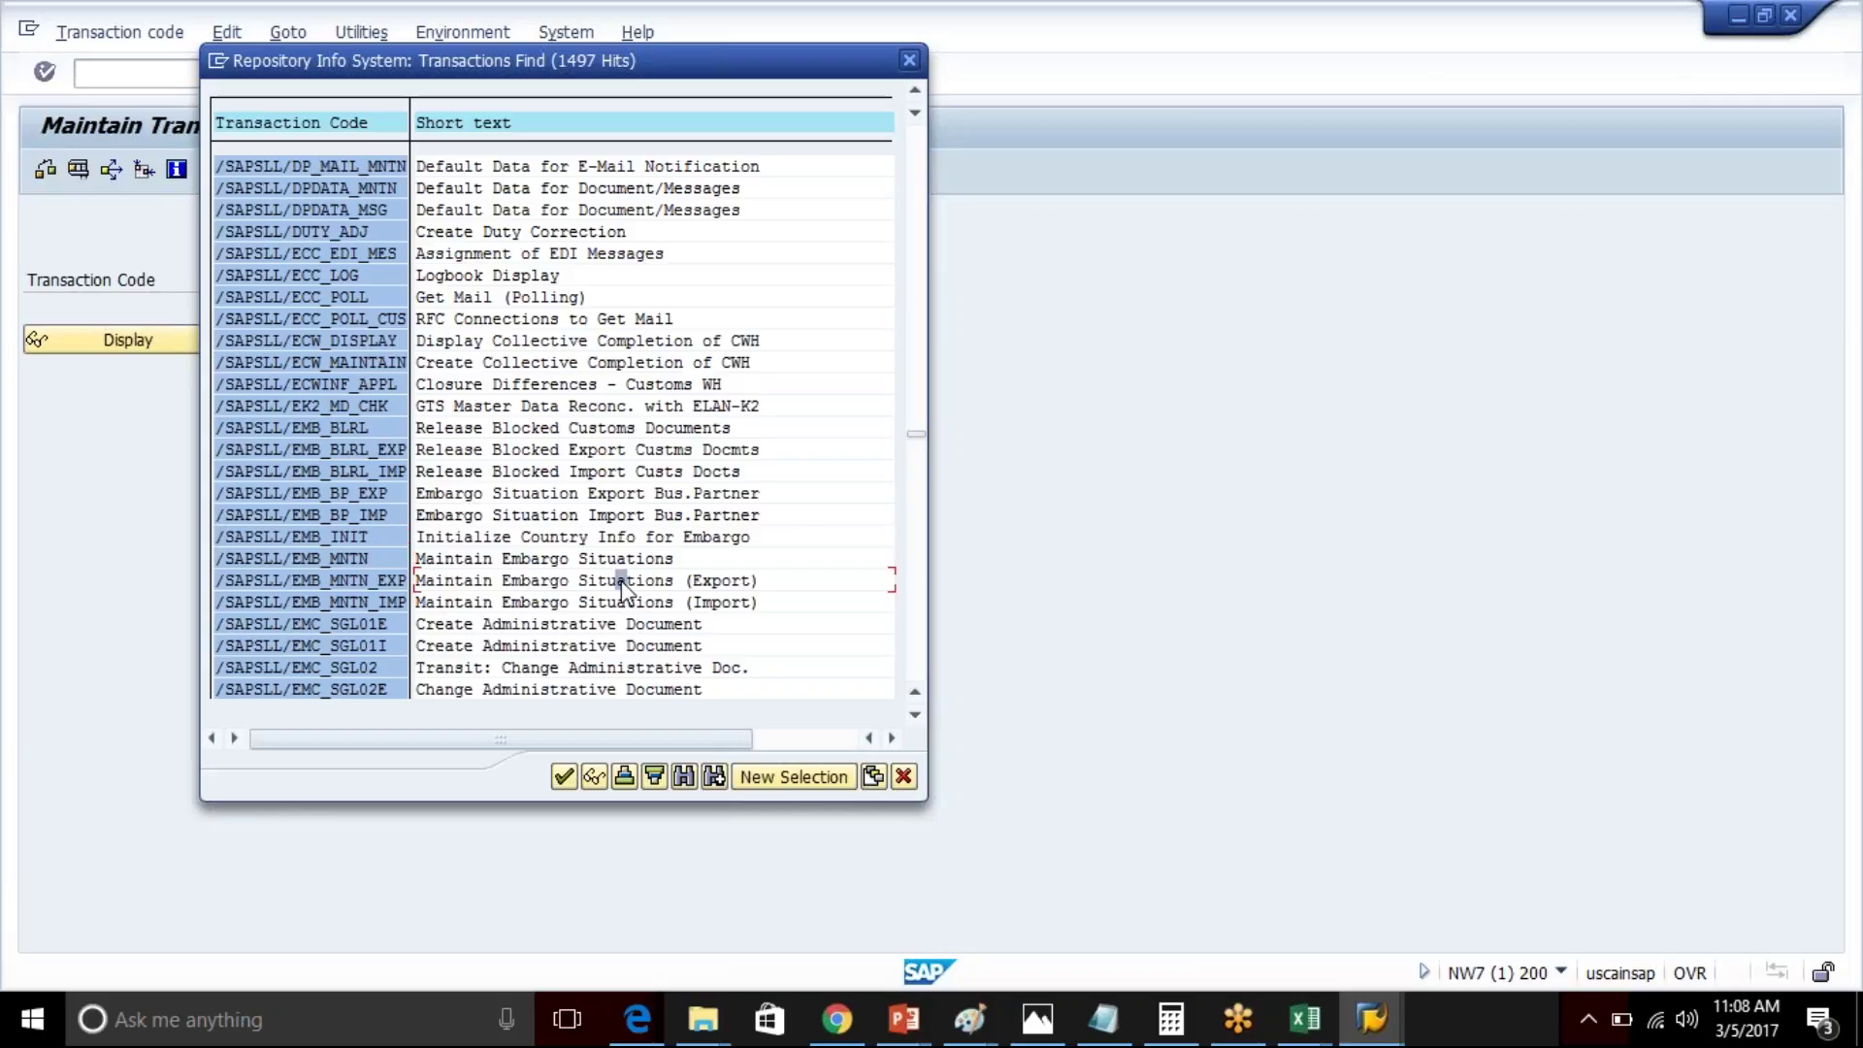
pyautogui.click(577, 646)
pyautogui.moveTo(219, 161); pyautogui.dragTo(448, 415)
pyautogui.click(703, 457)
pyautogui.click(914, 648)
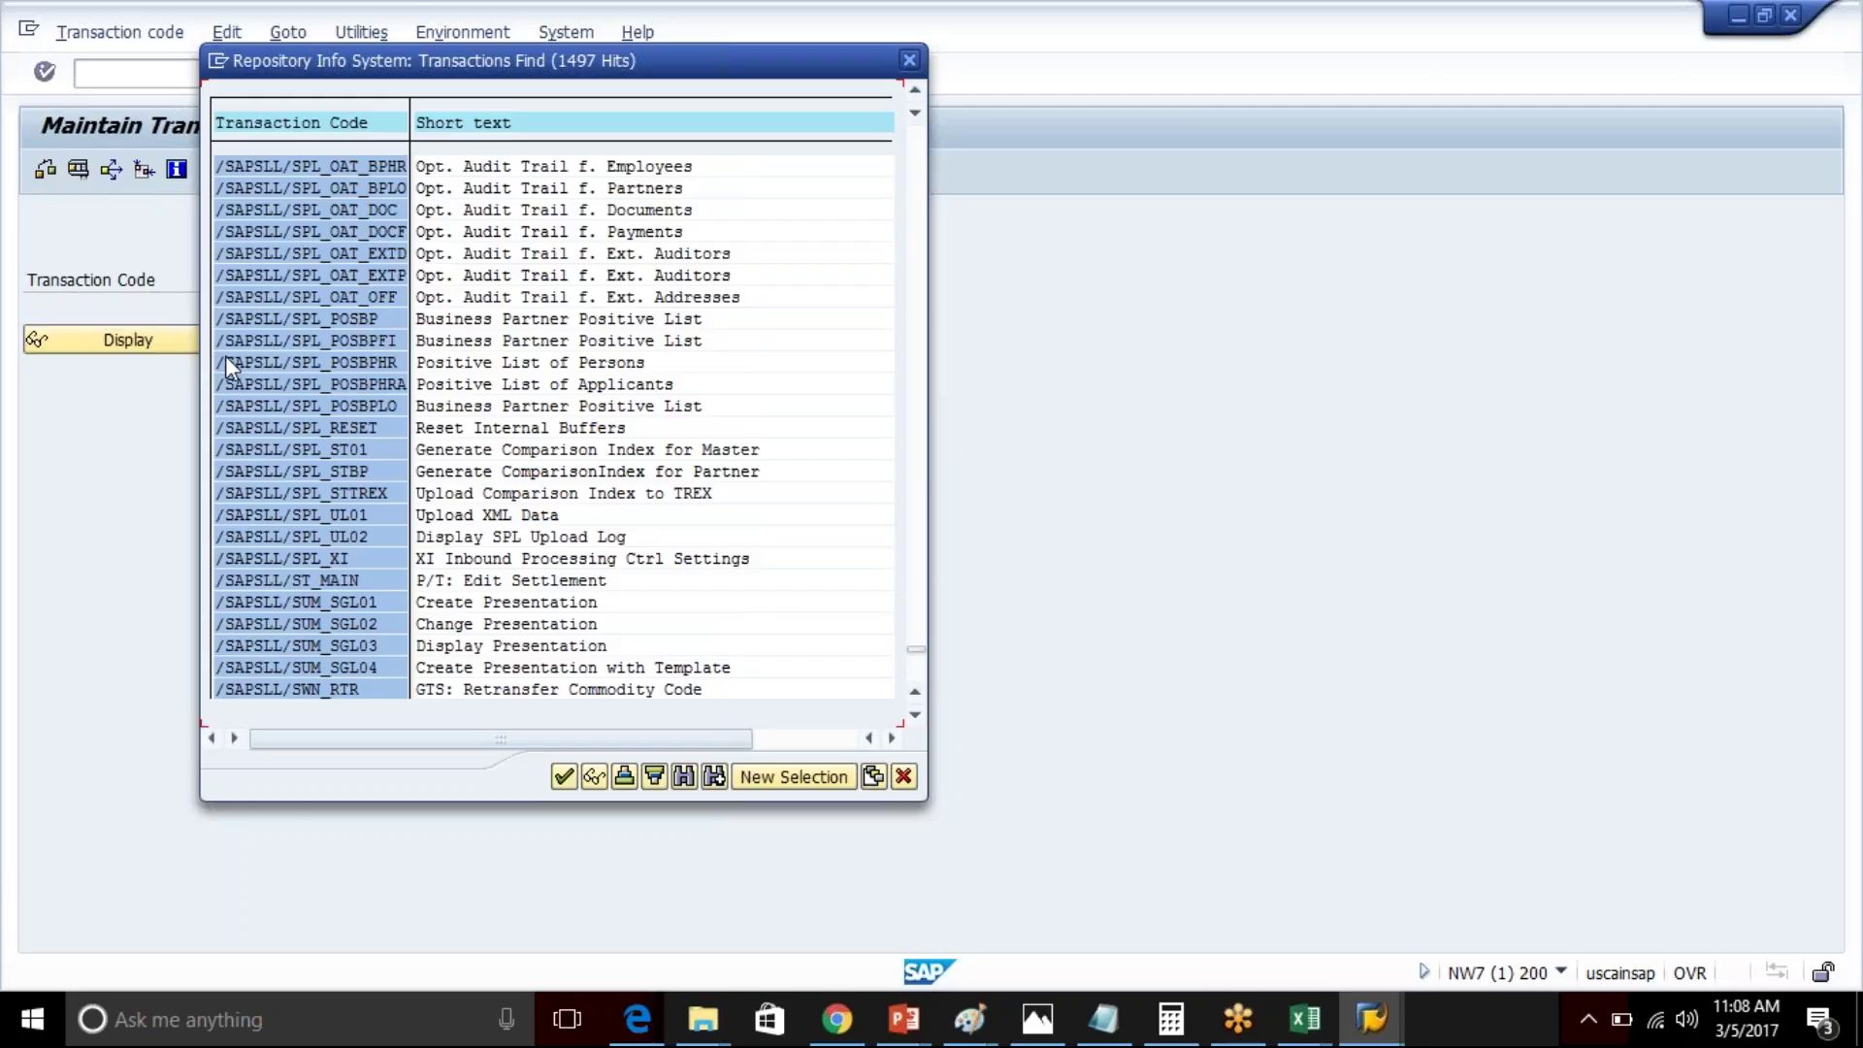
pyautogui.click(603, 363)
pyautogui.click(291, 400)
pyautogui.click(912, 60)
# - Open the ABAP Dictionary with /nse11 and browse the contents of table TSTC
pyautogui.click(215, 68)
pyautogui.write('/nse11')
pyautogui.press('Return')
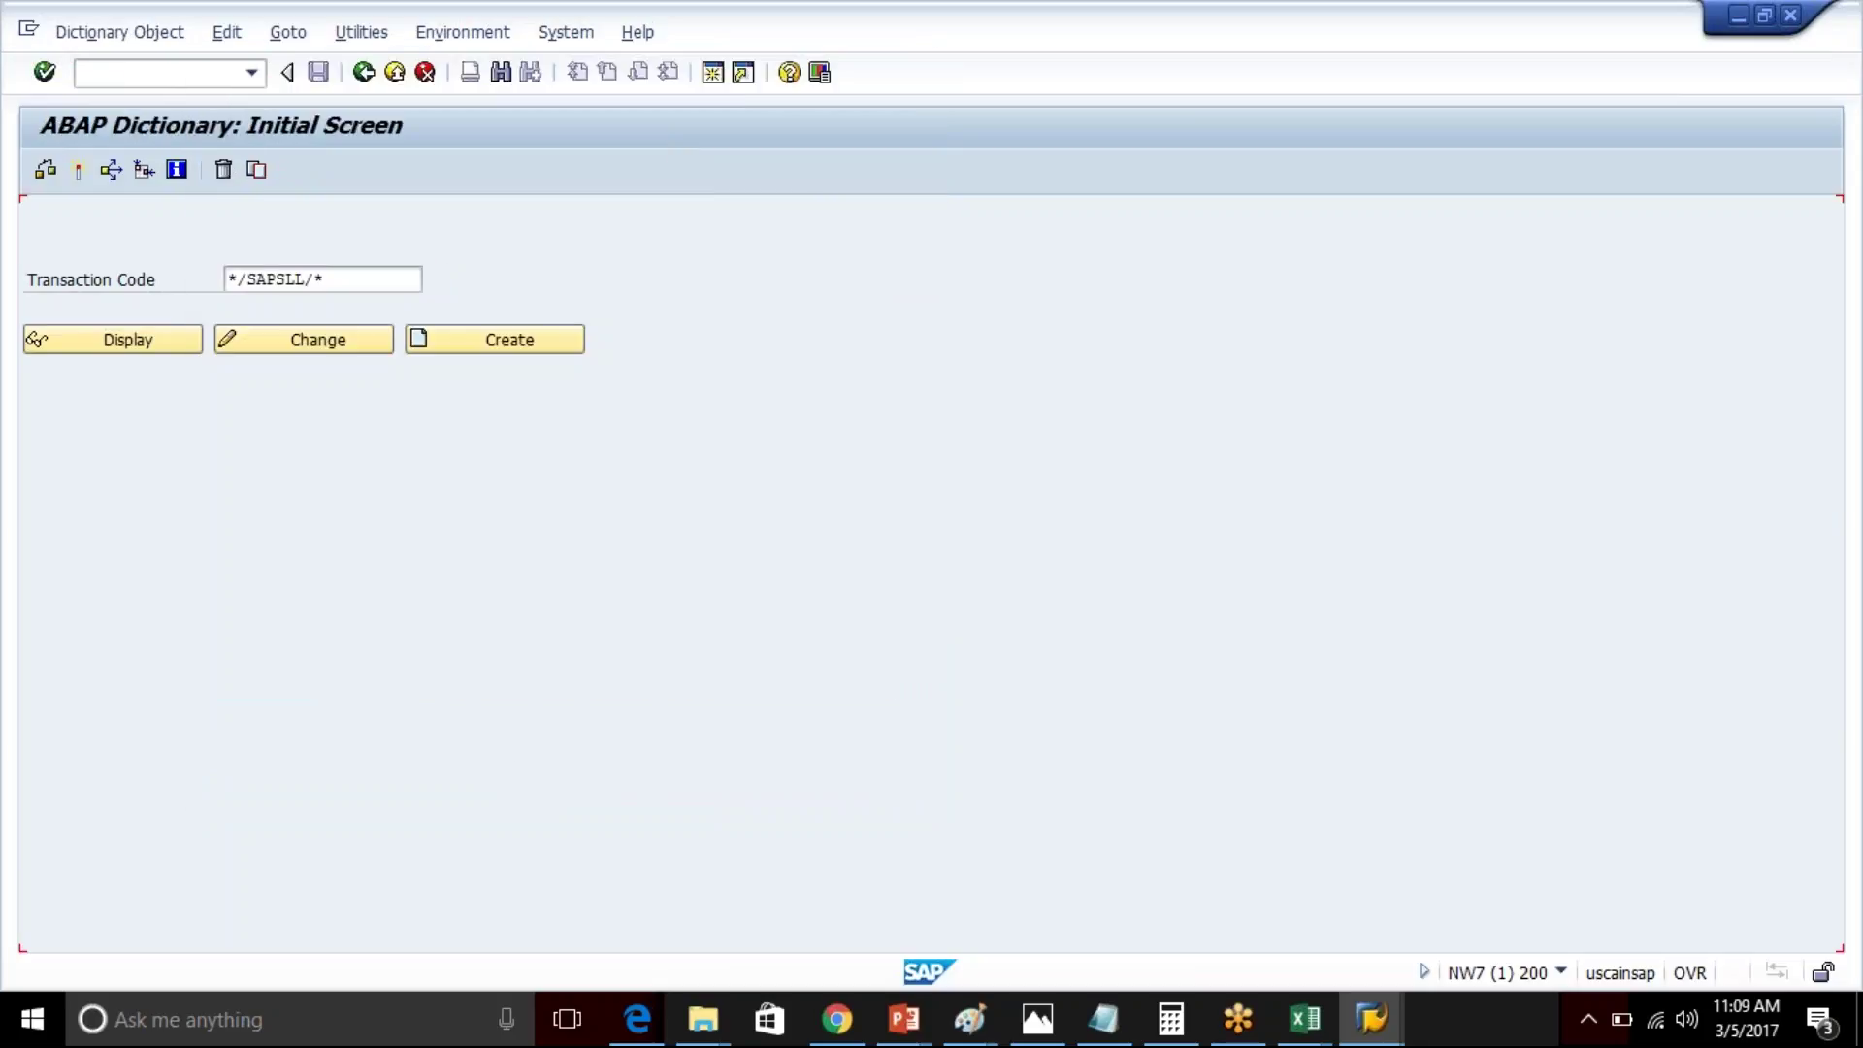
pyautogui.click(165, 581)
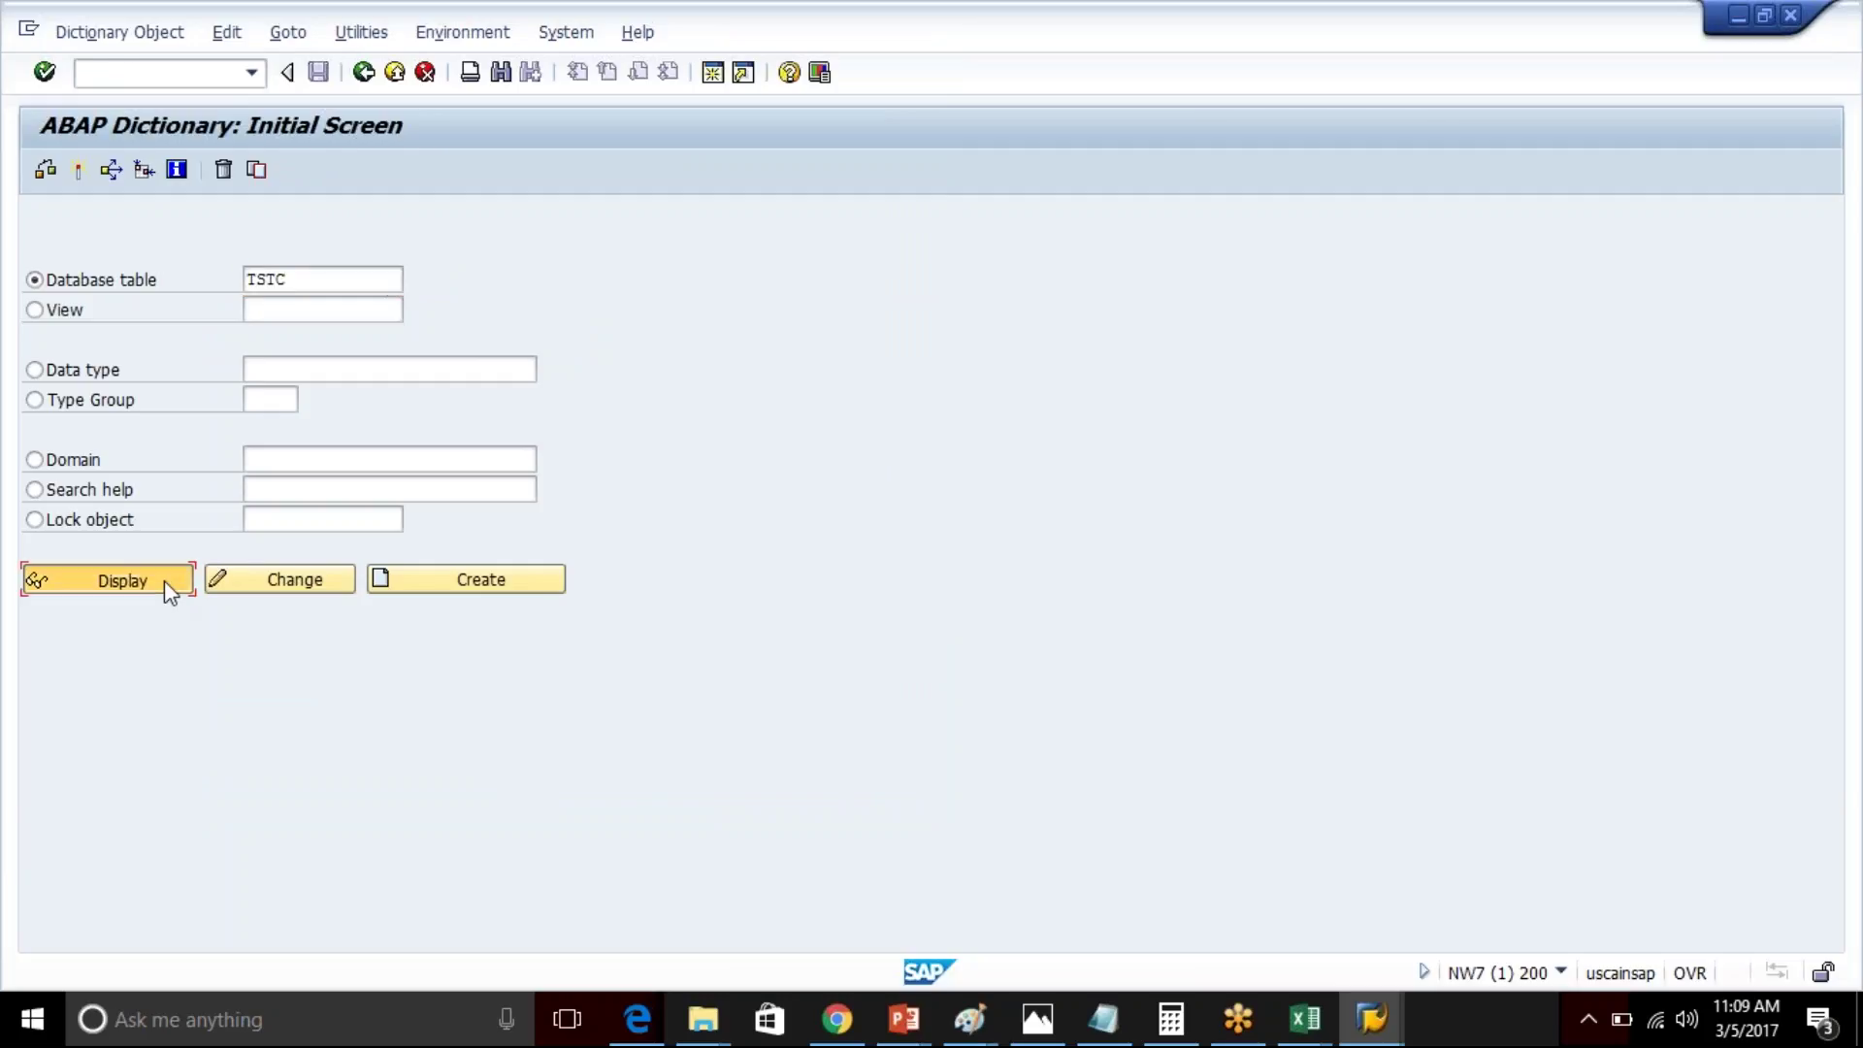
pyautogui.click(527, 164)
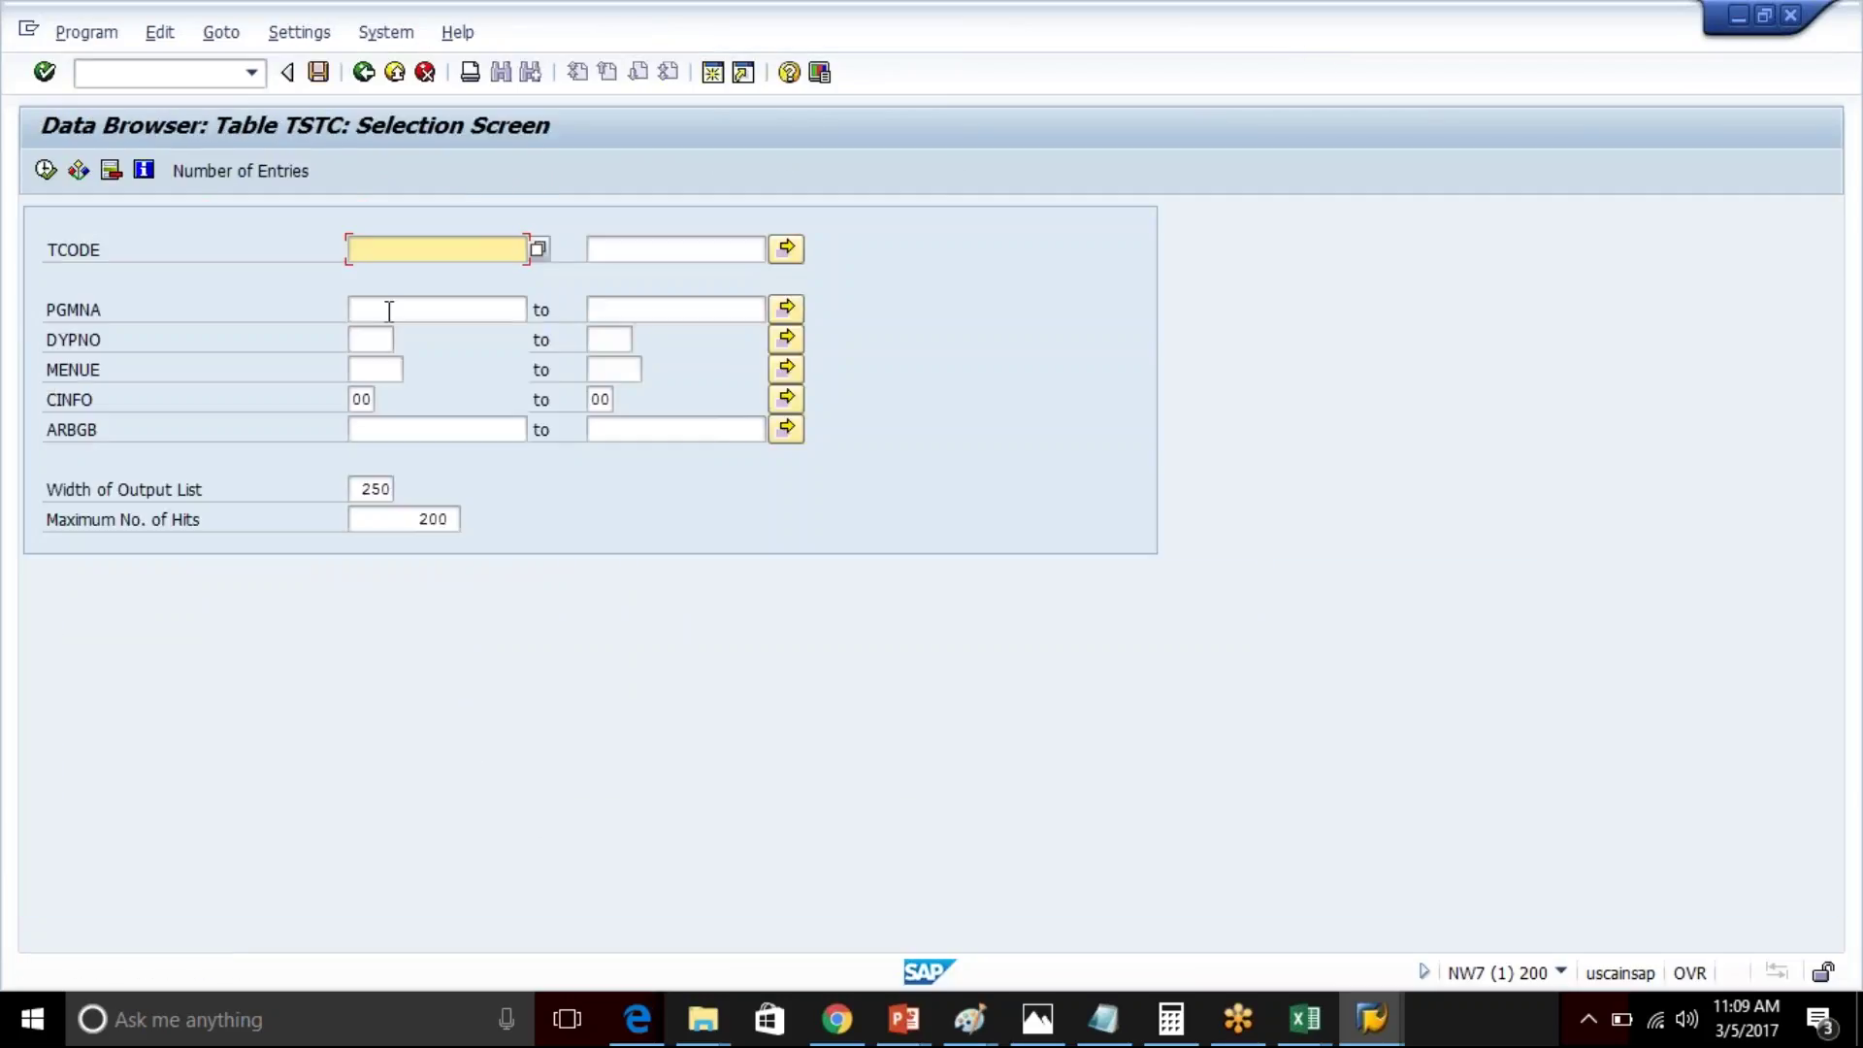
# - Enter */sapsll/* as the TCODE pattern, view the matching values, and dismiss the hit list
pyautogui.write('/')
pyautogui.press('BackSpace')
pyautogui.write('8')
pyautogui.press('BackSpace')
pyautogui.write('*/sapsll/*')
pyautogui.click(537, 252)
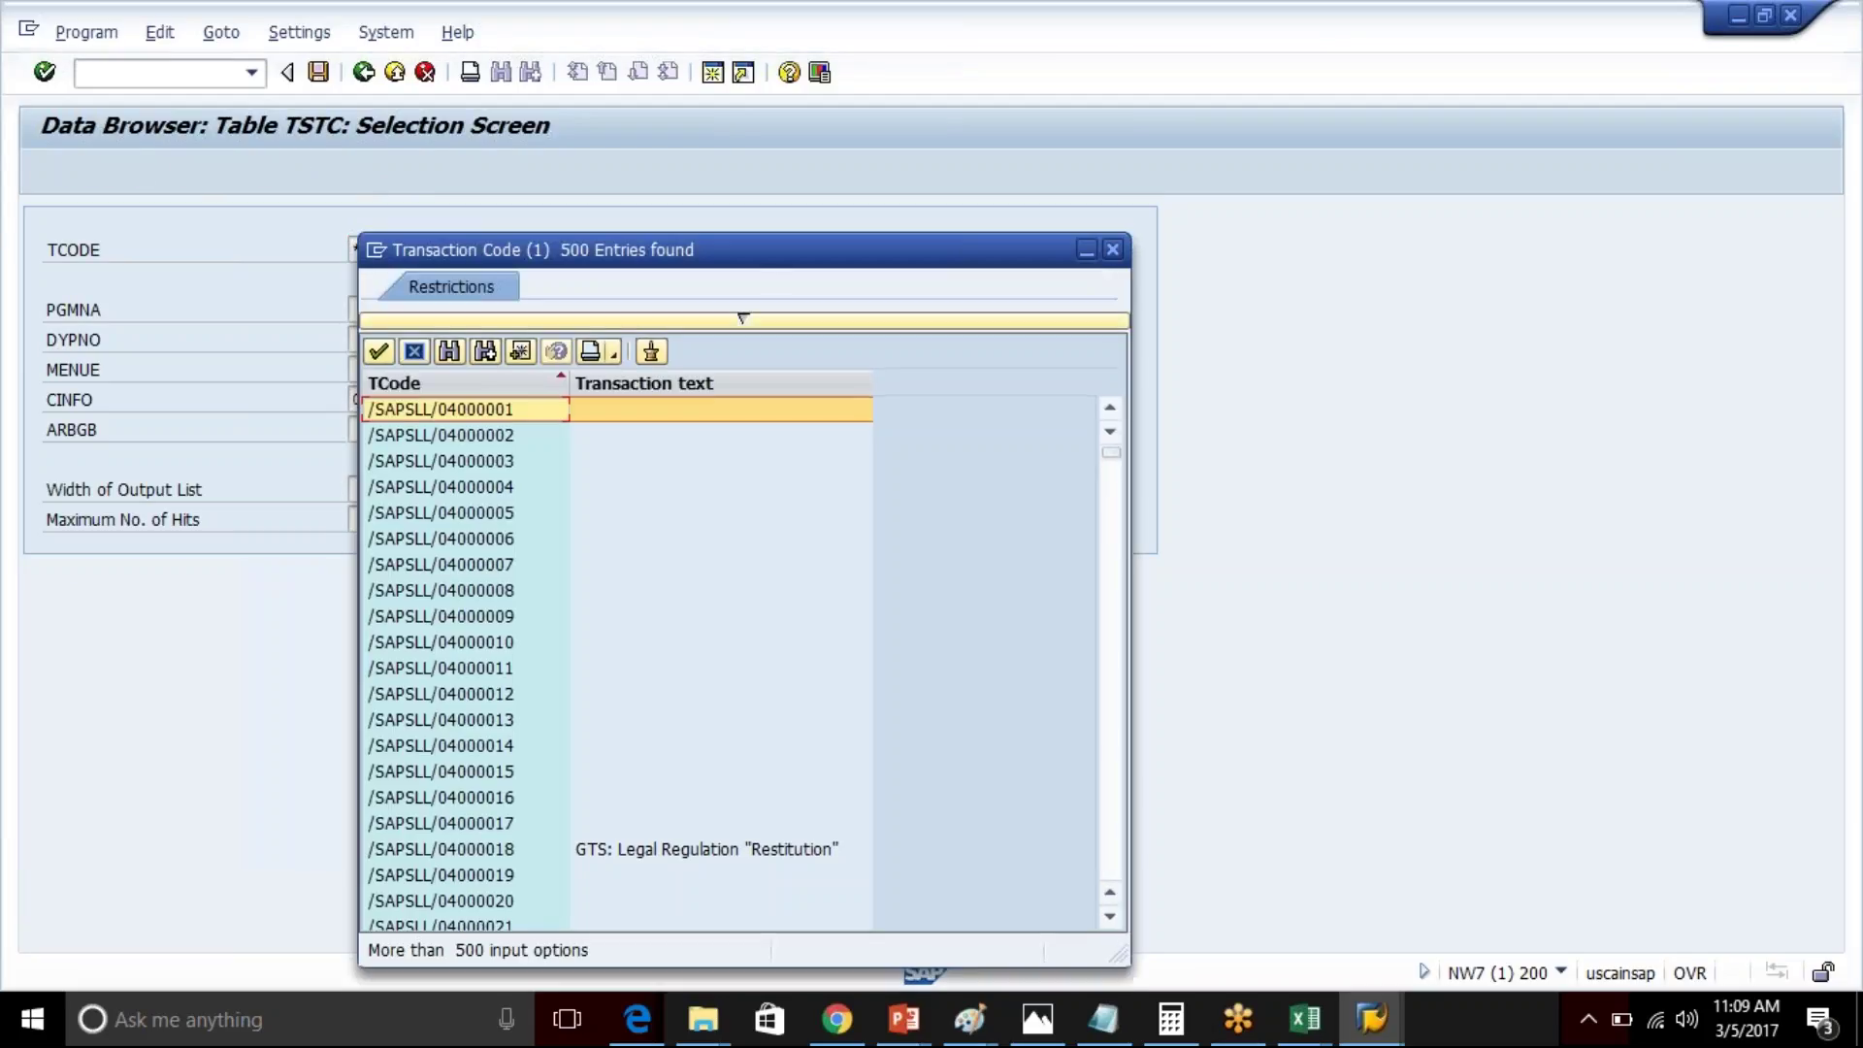
pyautogui.moveTo(765, 260); pyautogui.dragTo(833, 209)
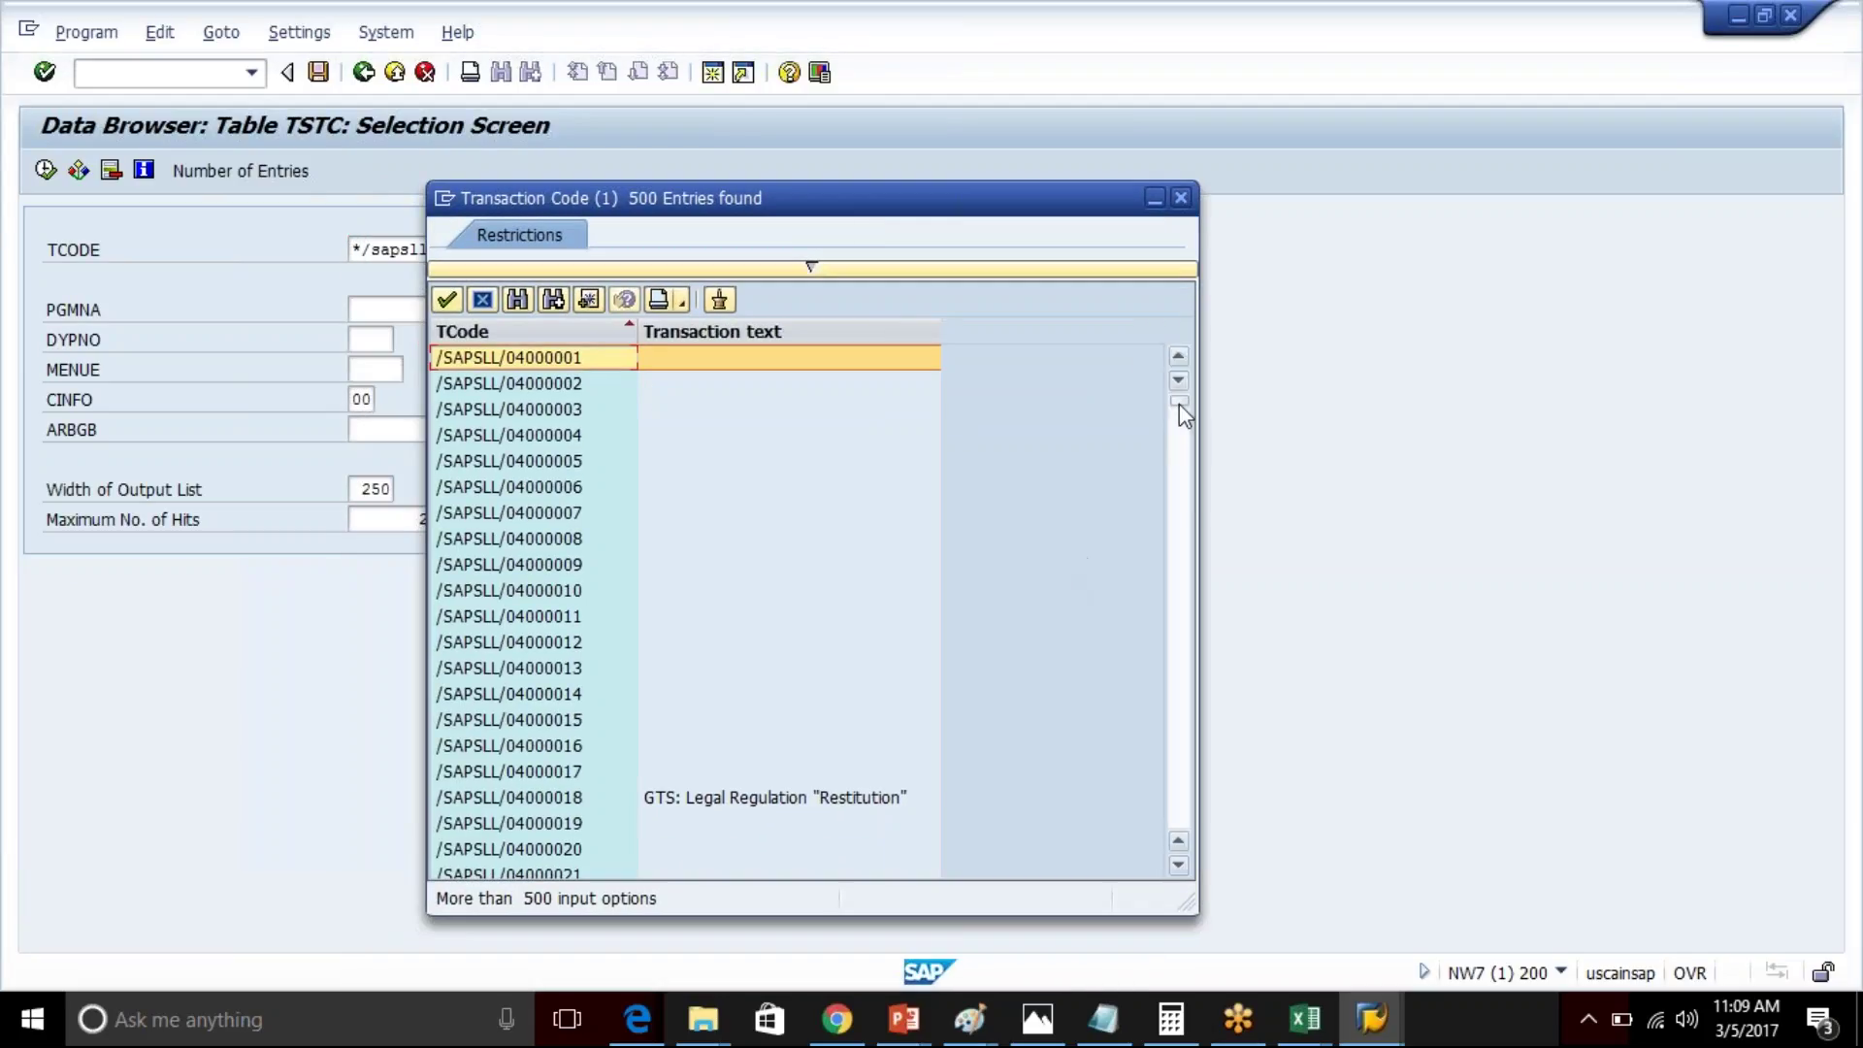
pyautogui.moveTo(1180, 402); pyautogui.dragTo(1189, 801)
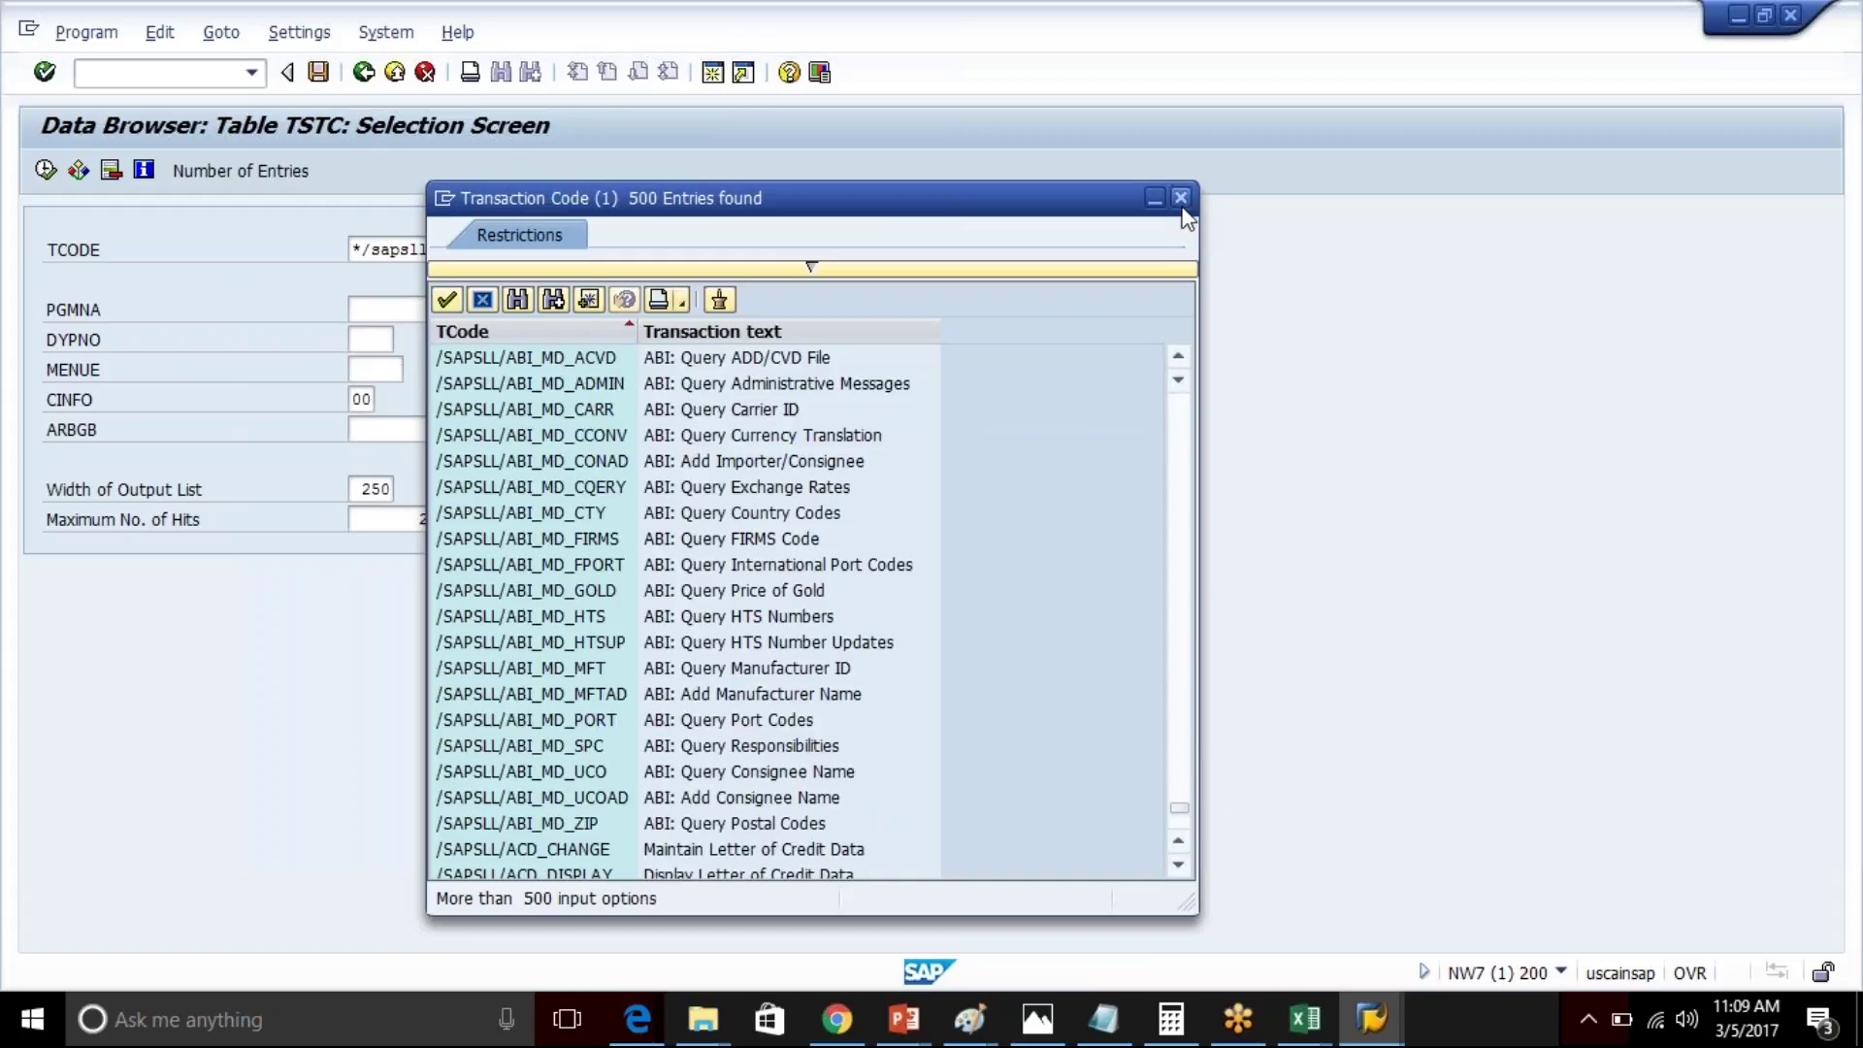
pyautogui.press('Escape')
# - Execute with maximum hits 2000, review the 1,497 entries, and return to the TSTC definition
pyautogui.click(440, 519)
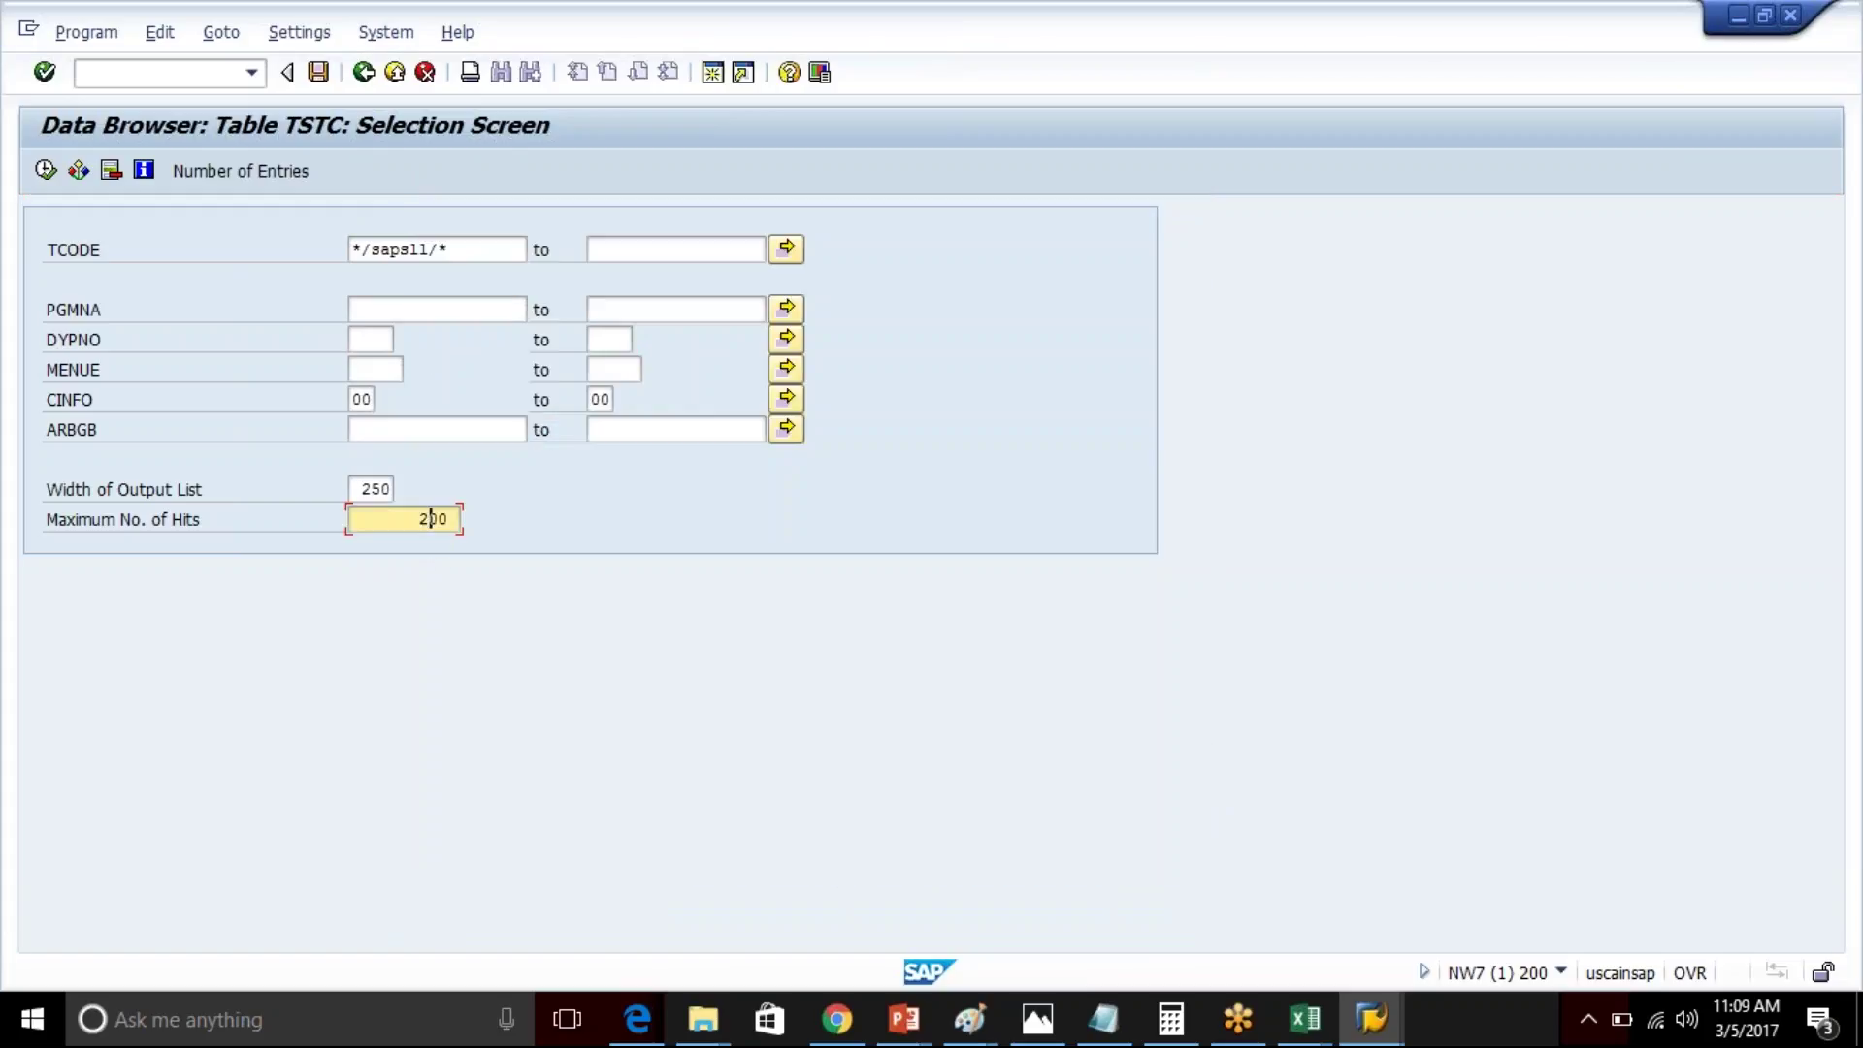
pyautogui.write('0')
pyautogui.click(45, 171)
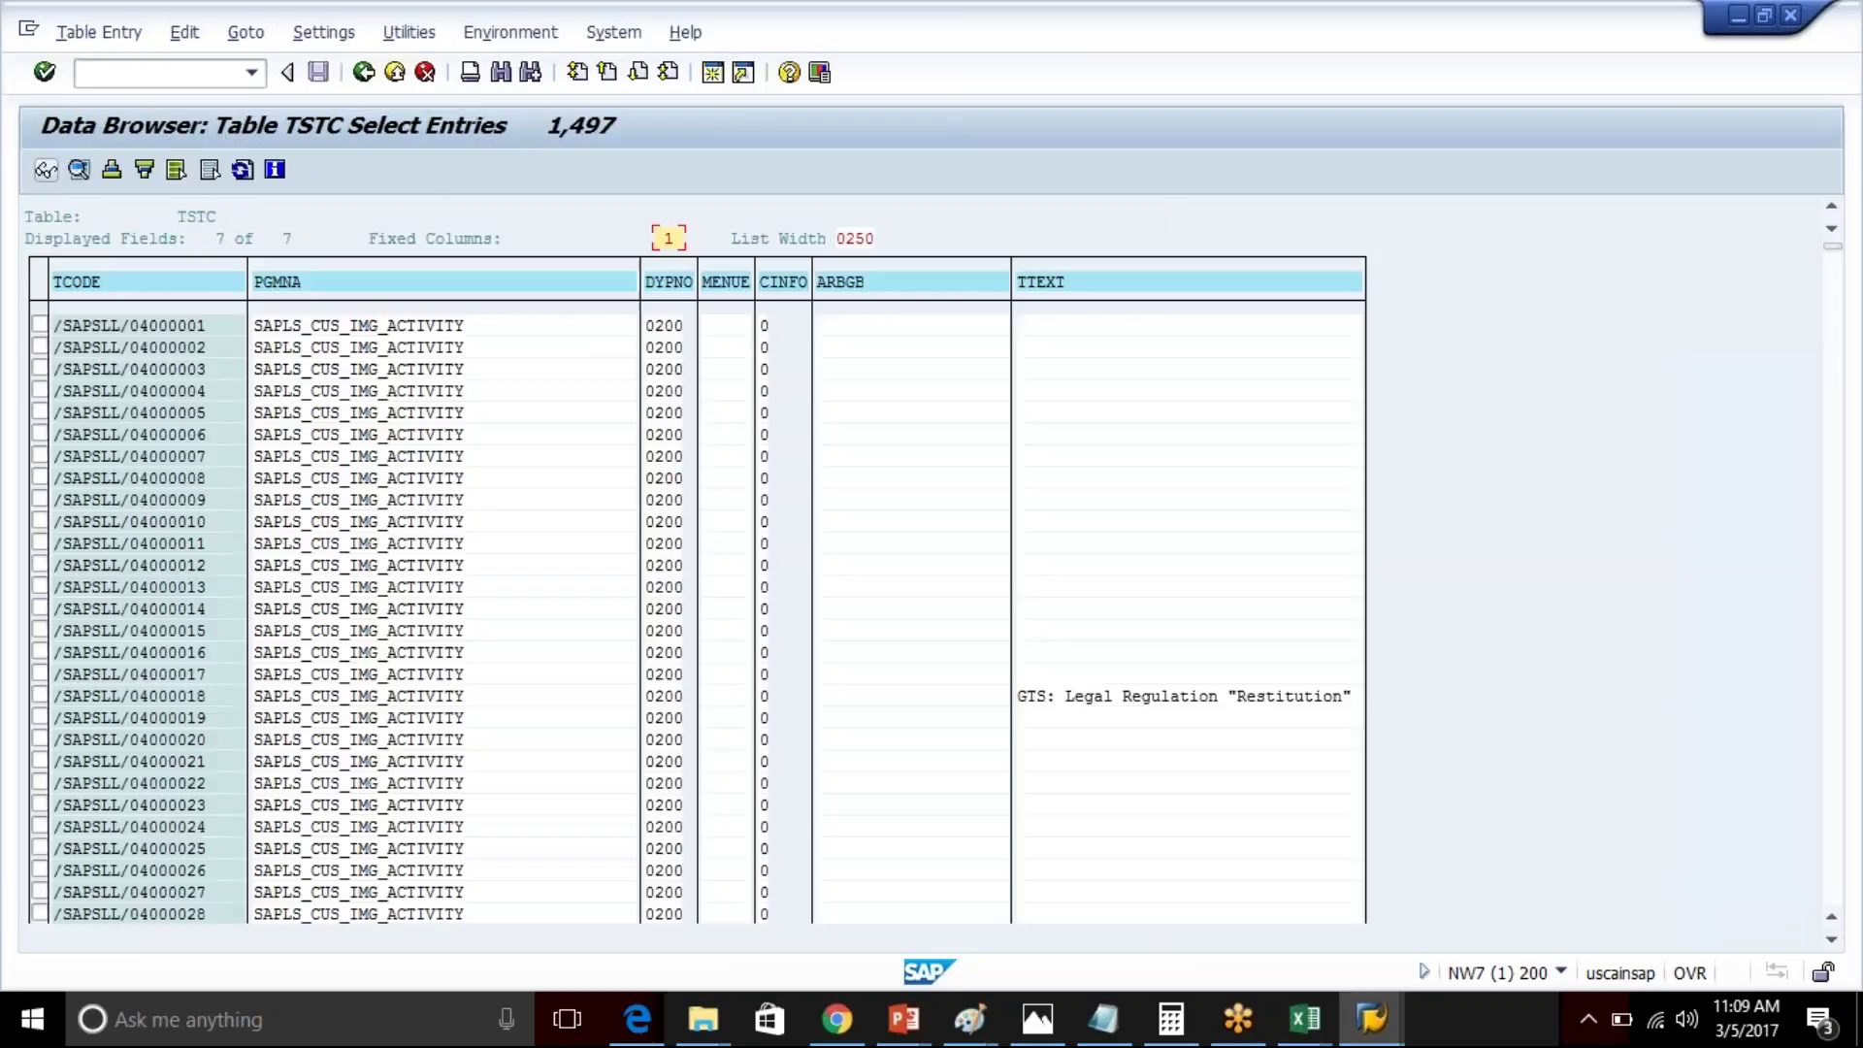
pyautogui.moveTo(1834, 279); pyautogui.dragTo(1859, 859)
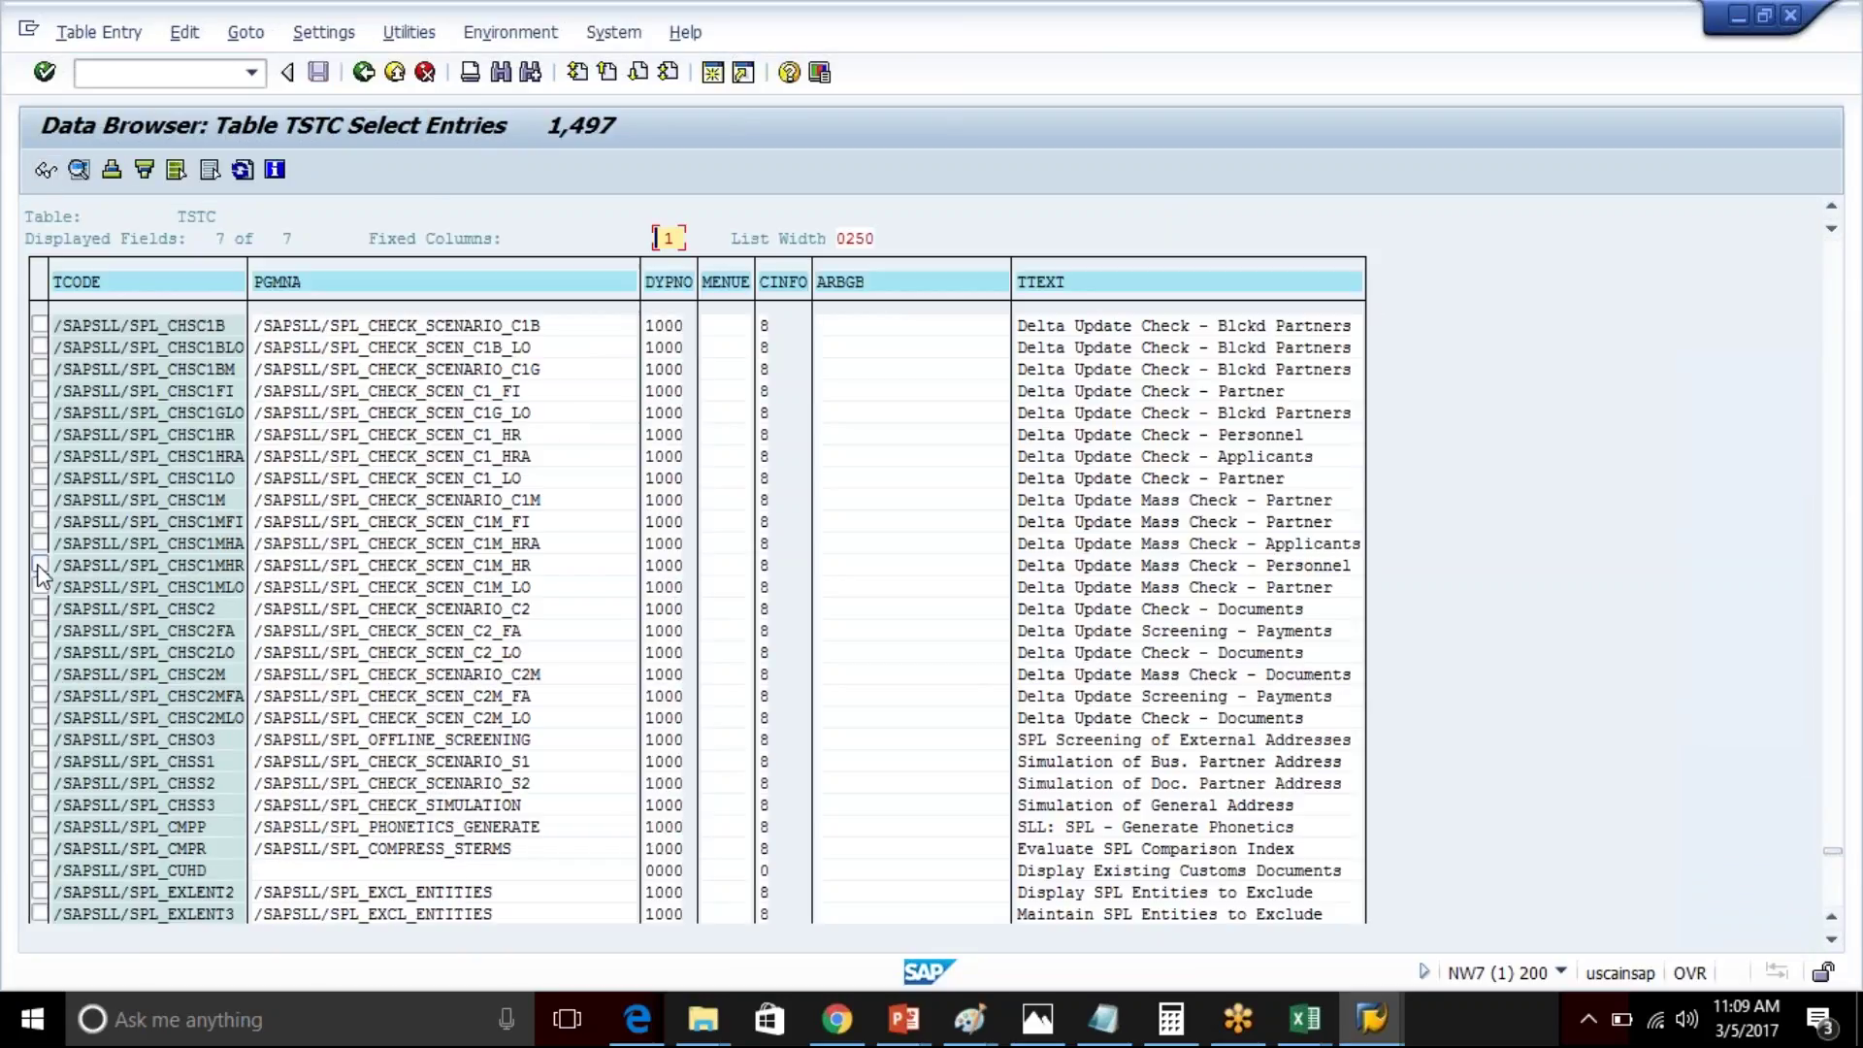
pyautogui.moveTo(56, 587); pyautogui.dragTo(183, 610)
pyautogui.click(364, 72)
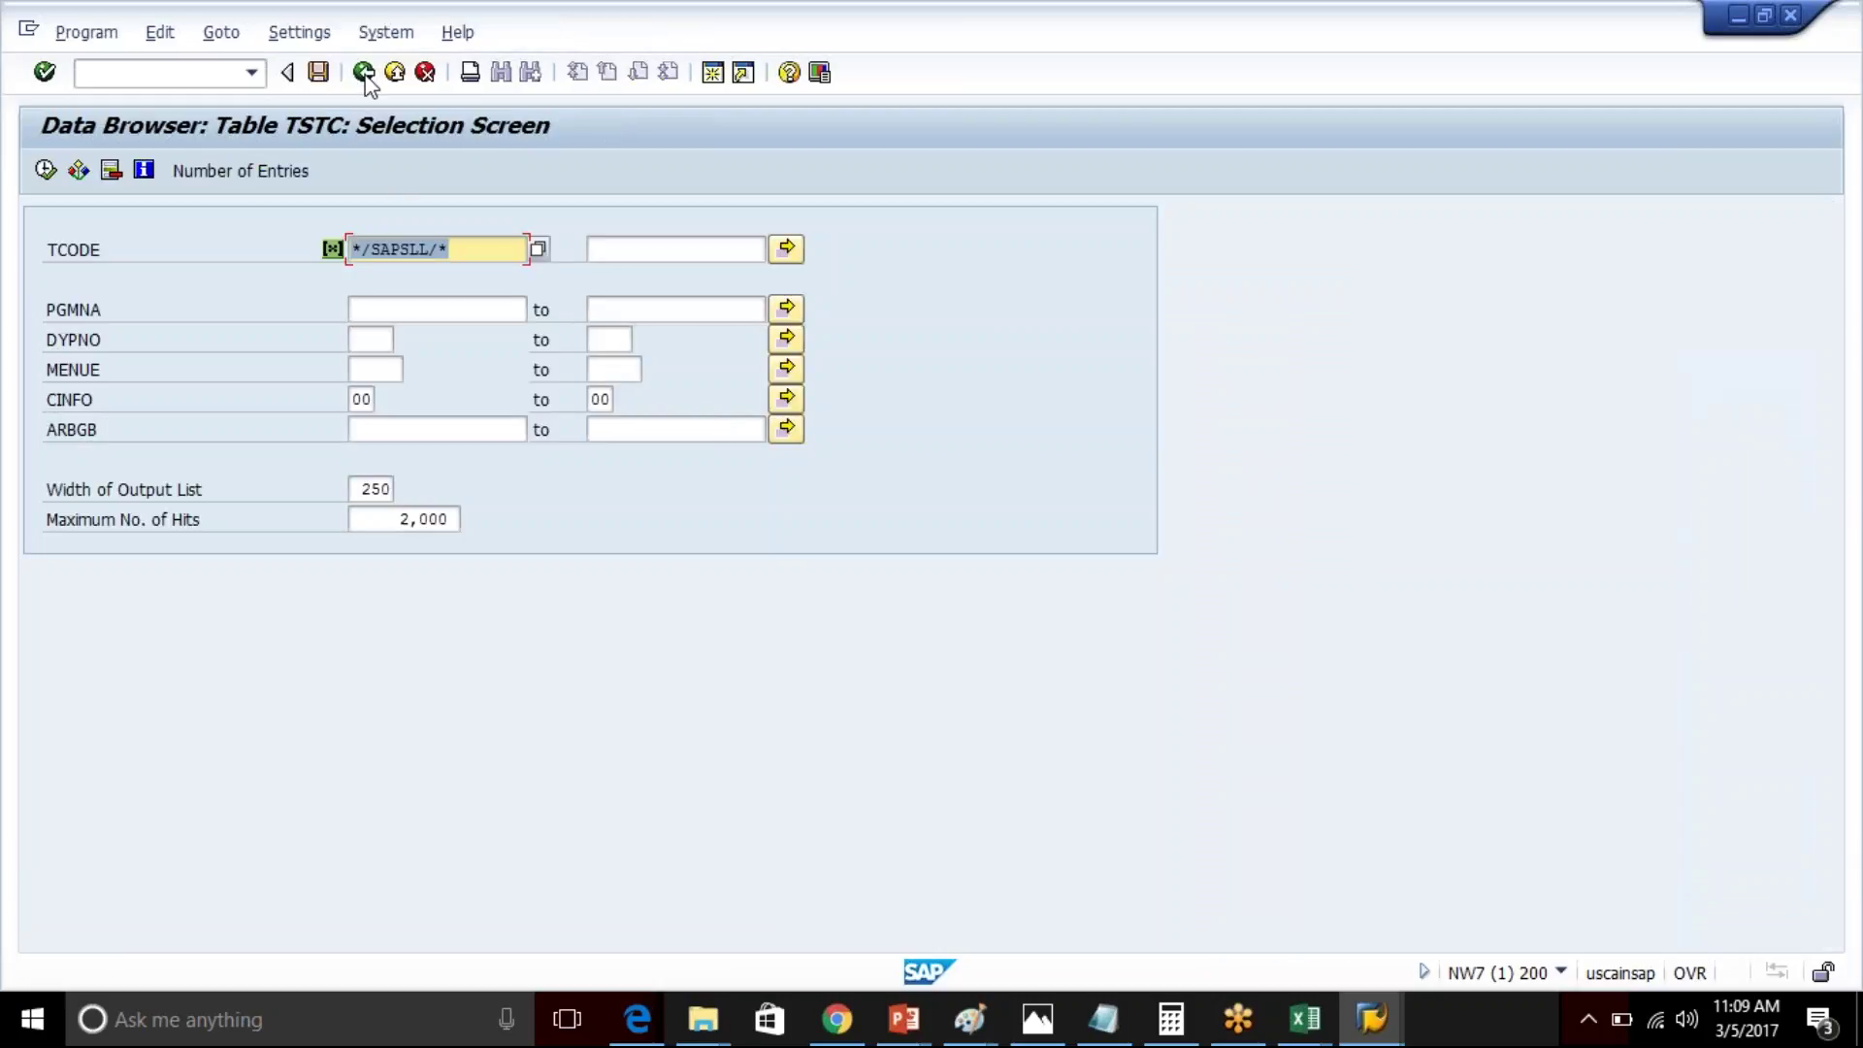
pyautogui.click(364, 73)
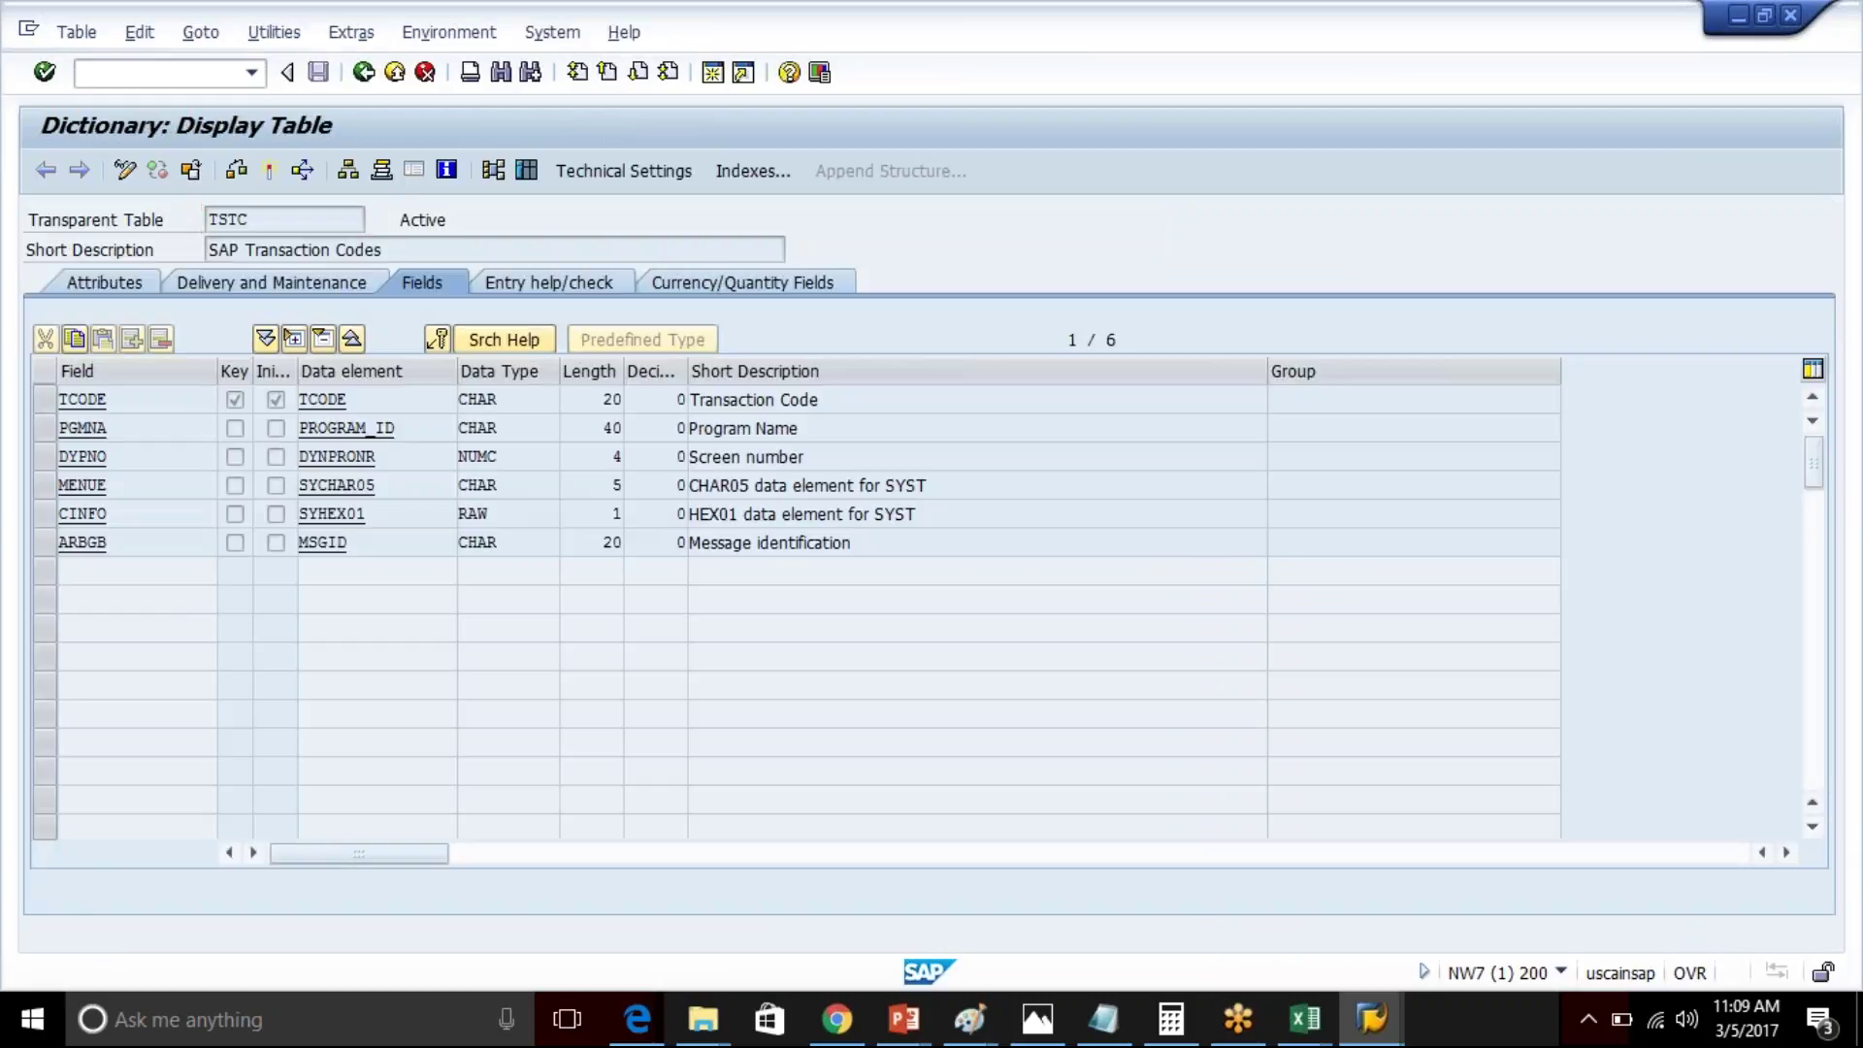
# - Back at the Dictionary start screen, list database tables matching */SAPSLL/*
pyautogui.click(364, 73)
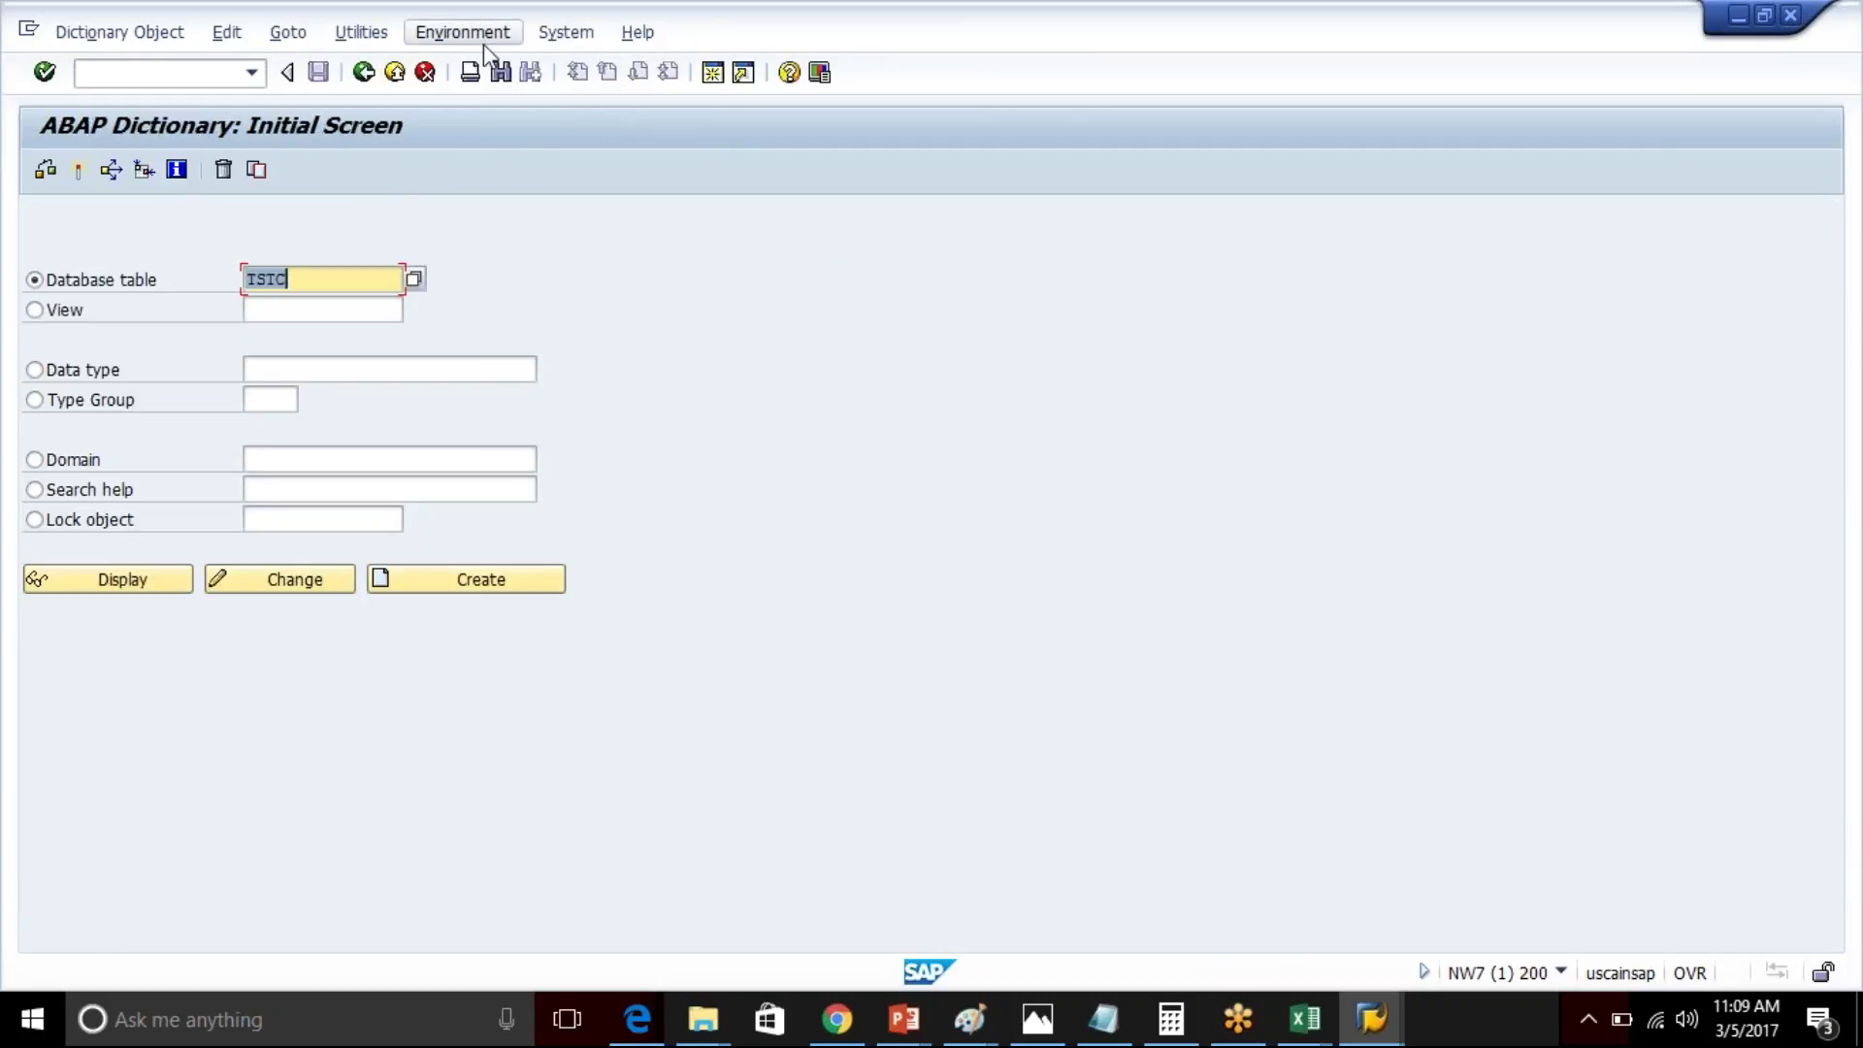
pyautogui.write('*/SAPsll/*')
pyautogui.click(414, 279)
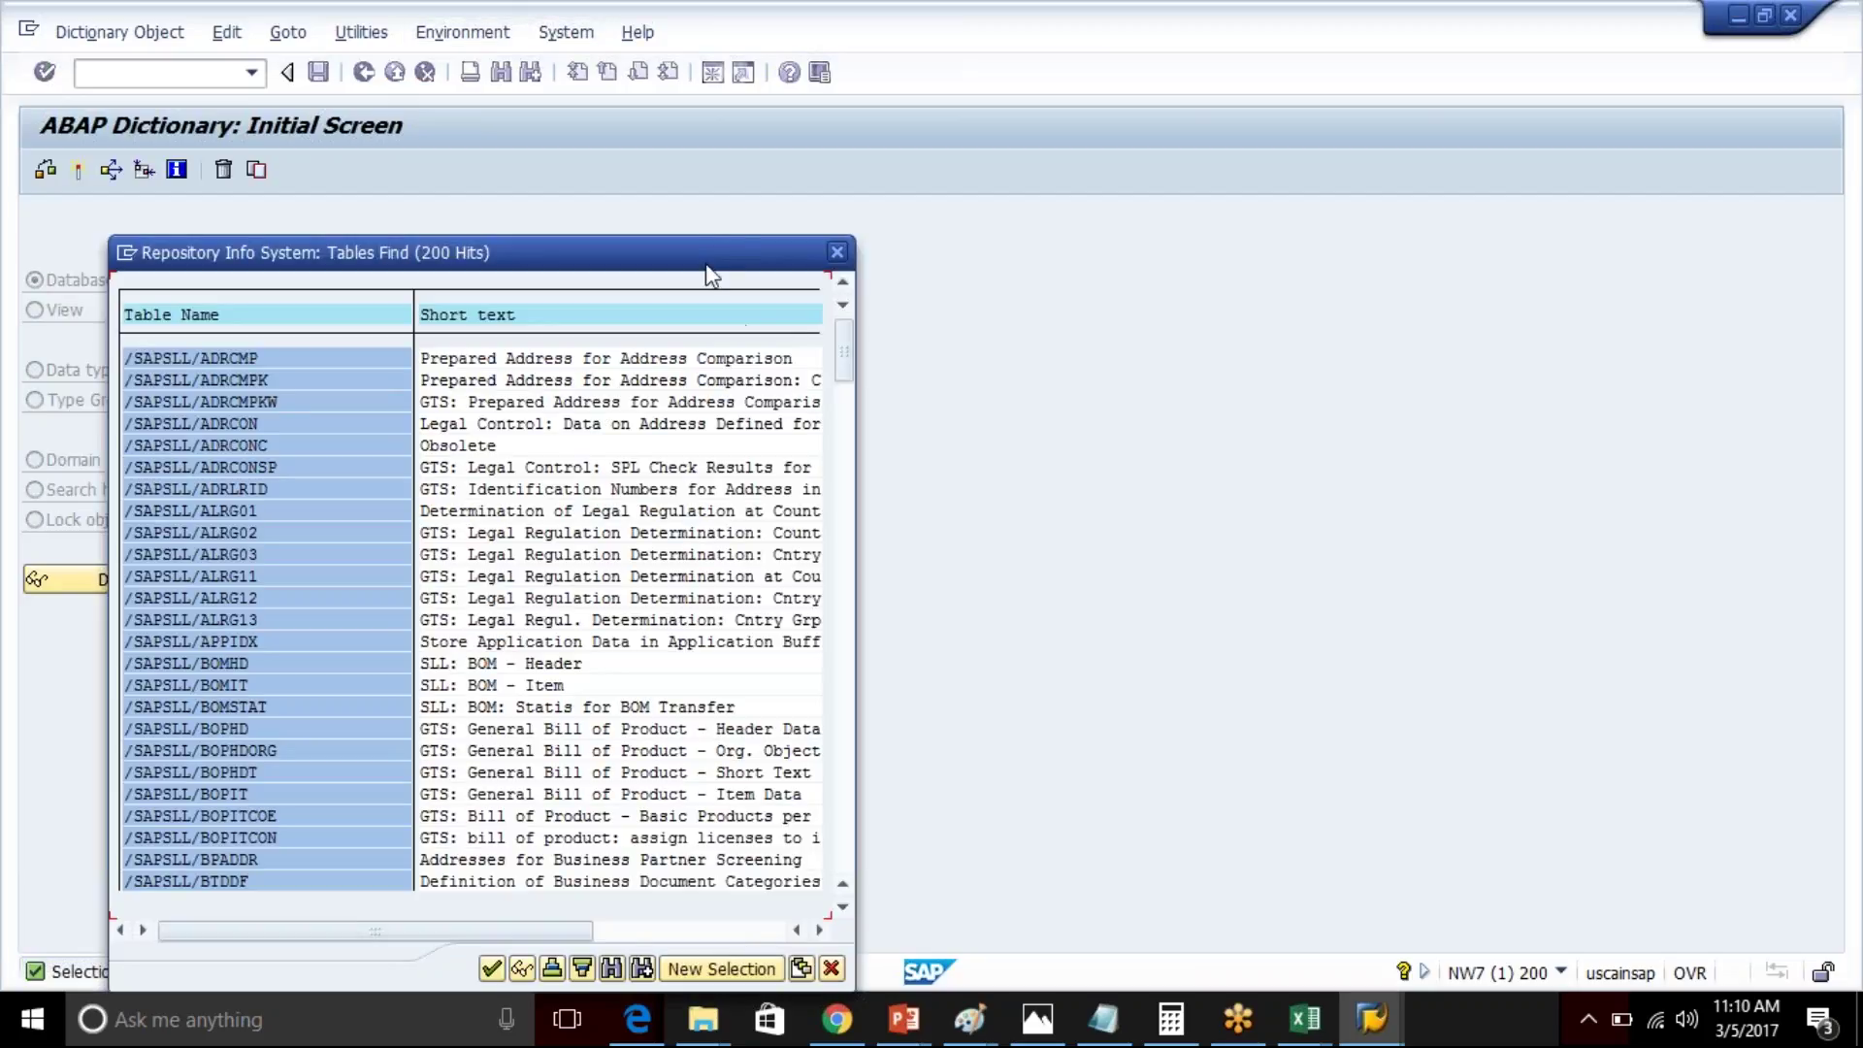
pyautogui.moveTo(703, 250); pyautogui.dragTo(883, 73)
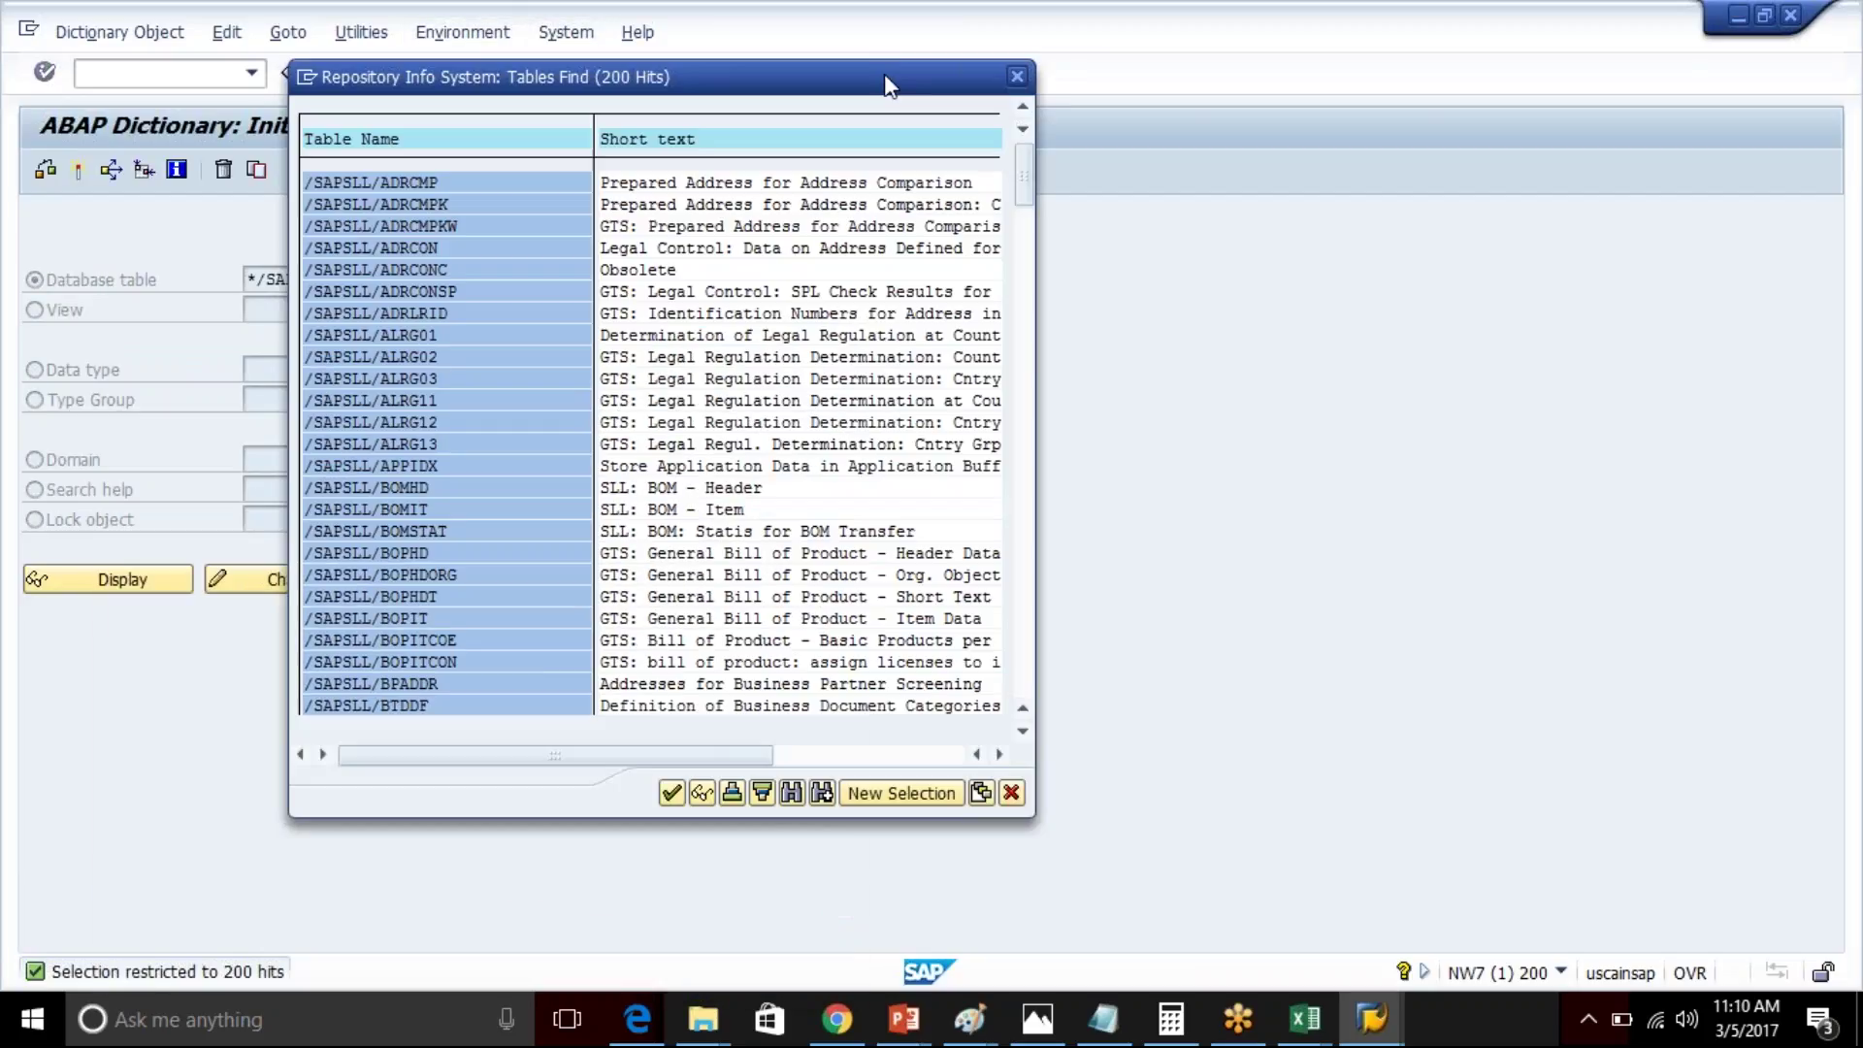
pyautogui.click(902, 792)
pyautogui.click(331, 502)
pyautogui.press('Return')
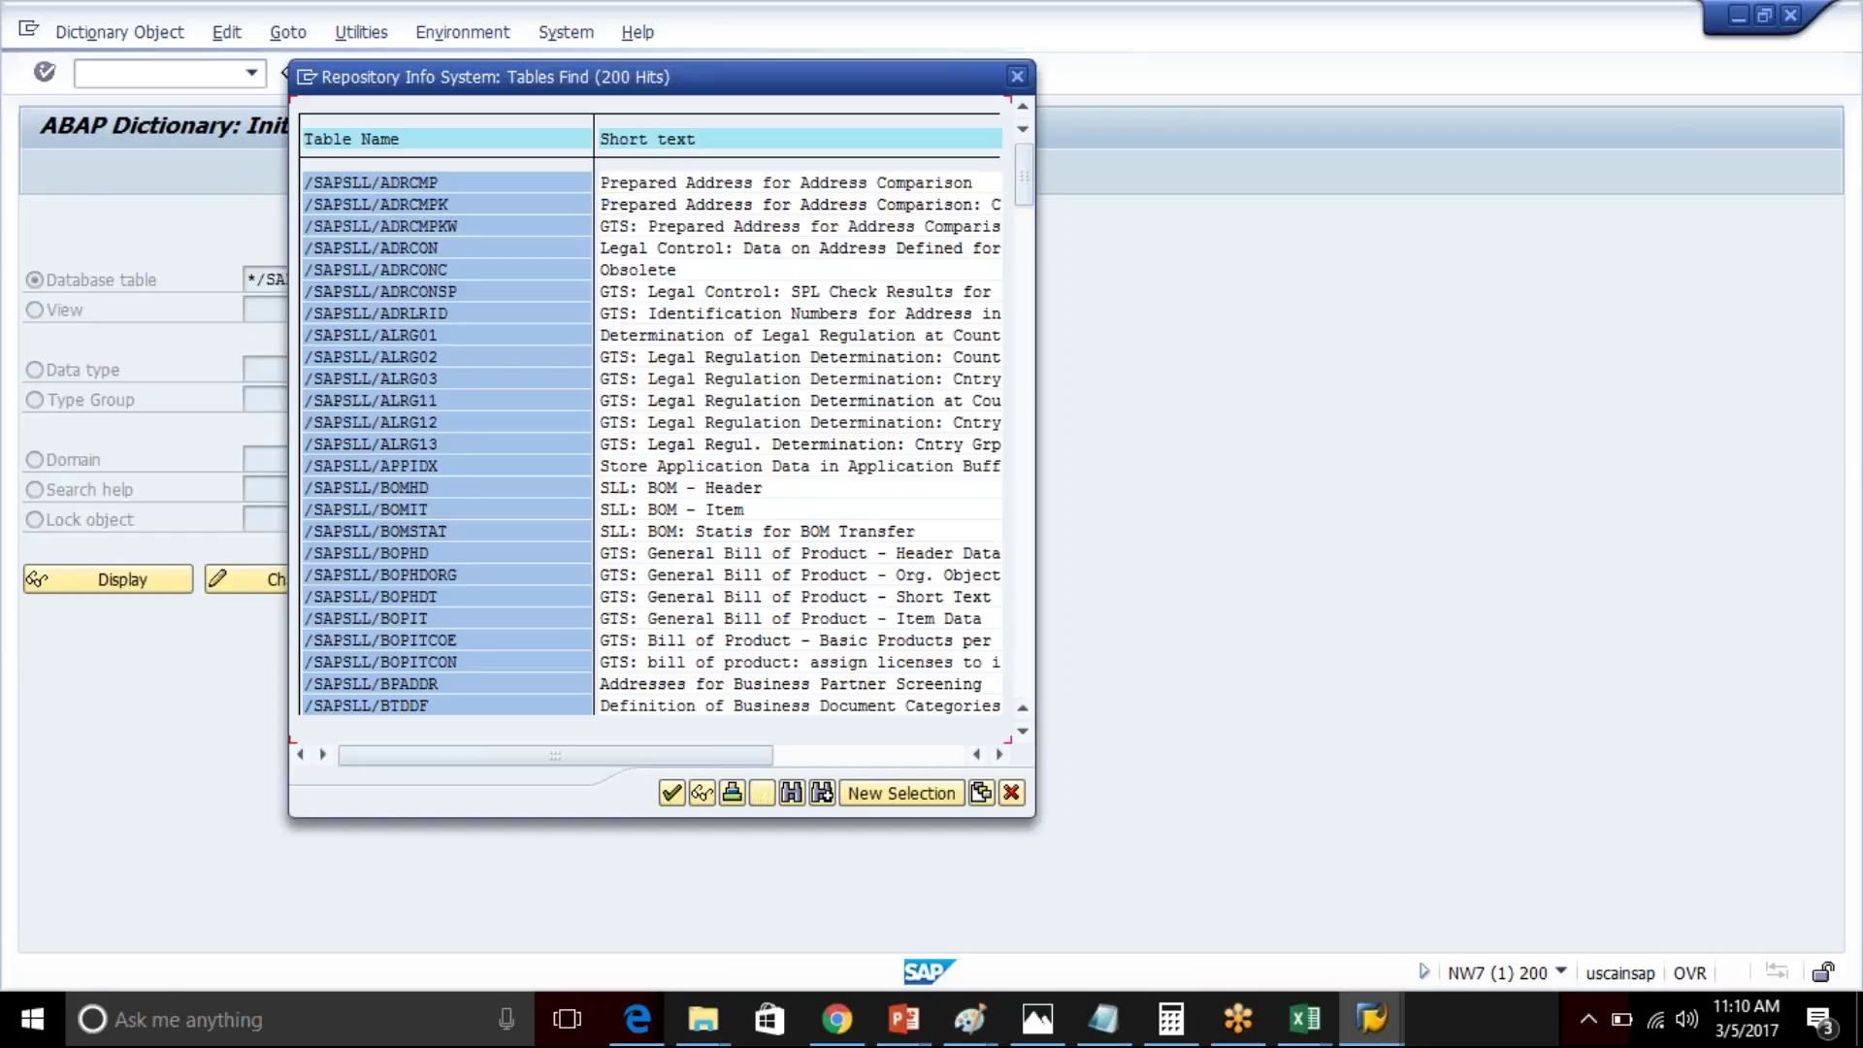
# - Rerun the table search with 20000 maximum hits, browse the 1792 tables, and close the list
pyautogui.click(853, 794)
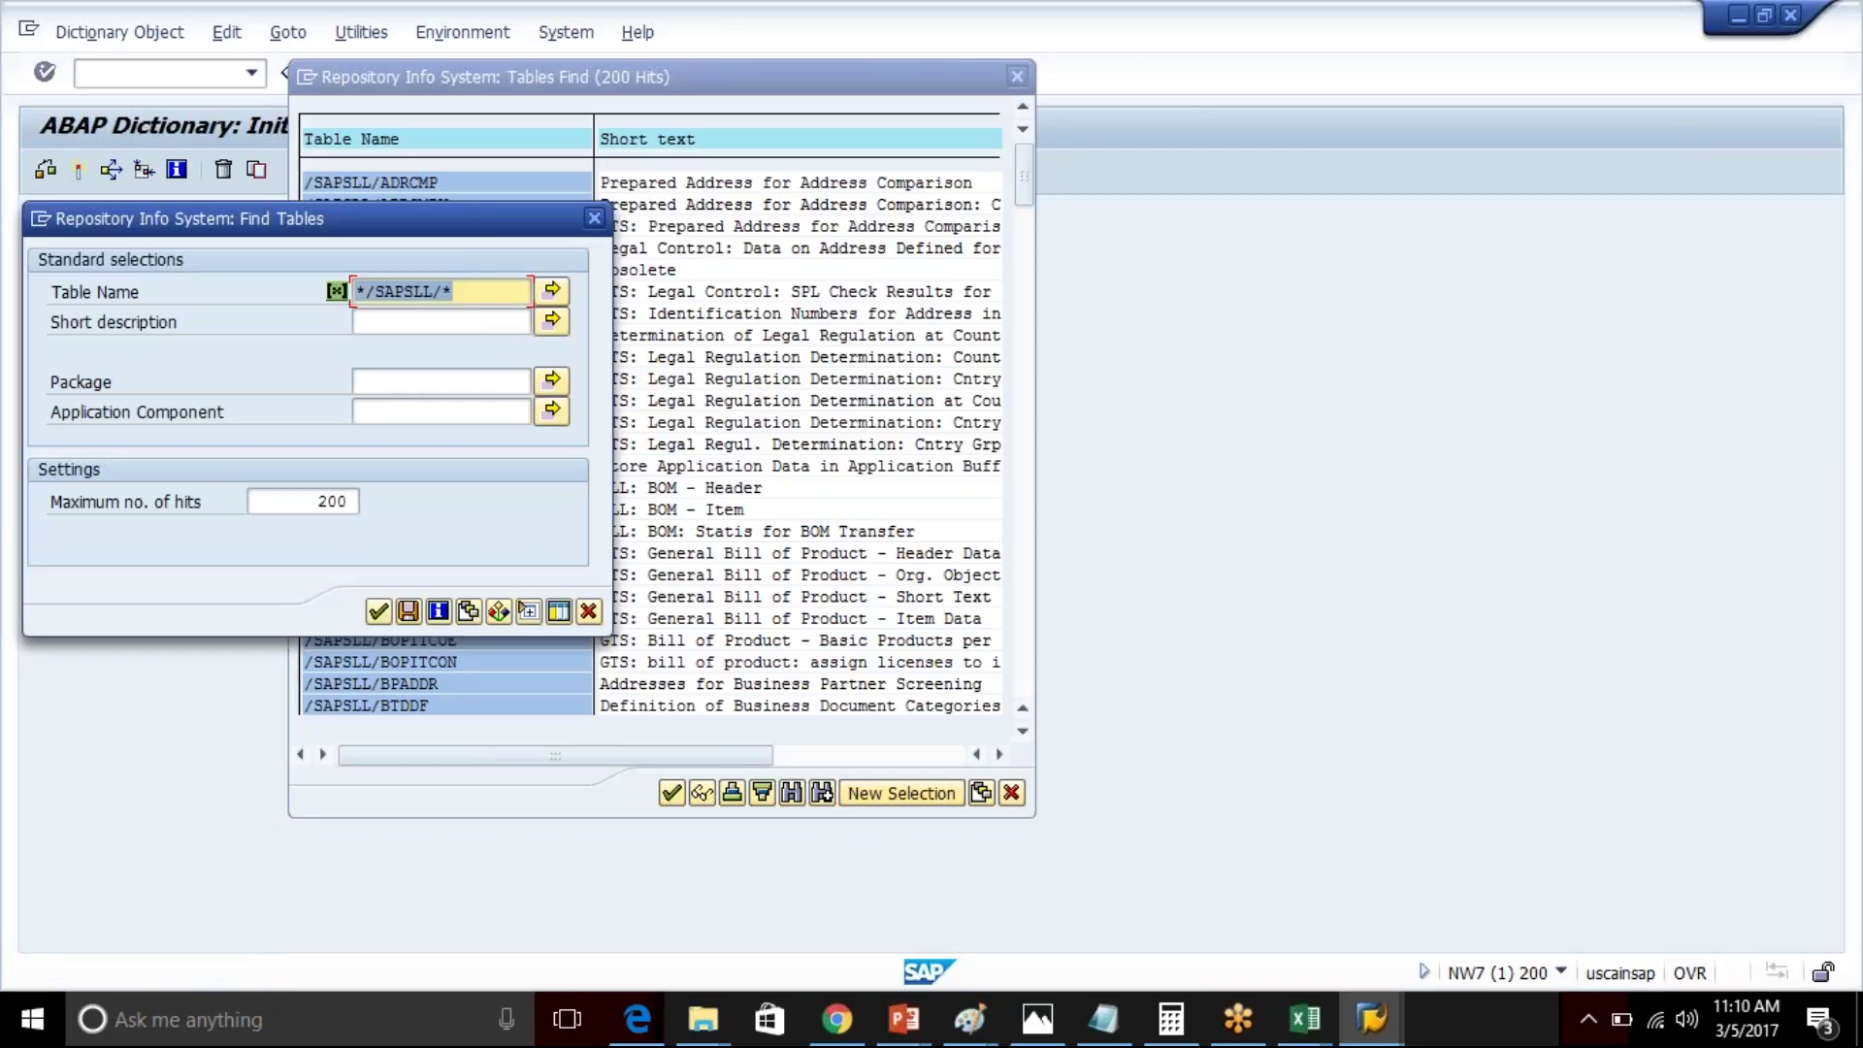
pyautogui.click(333, 502)
pyautogui.write('00')
pyautogui.click(376, 610)
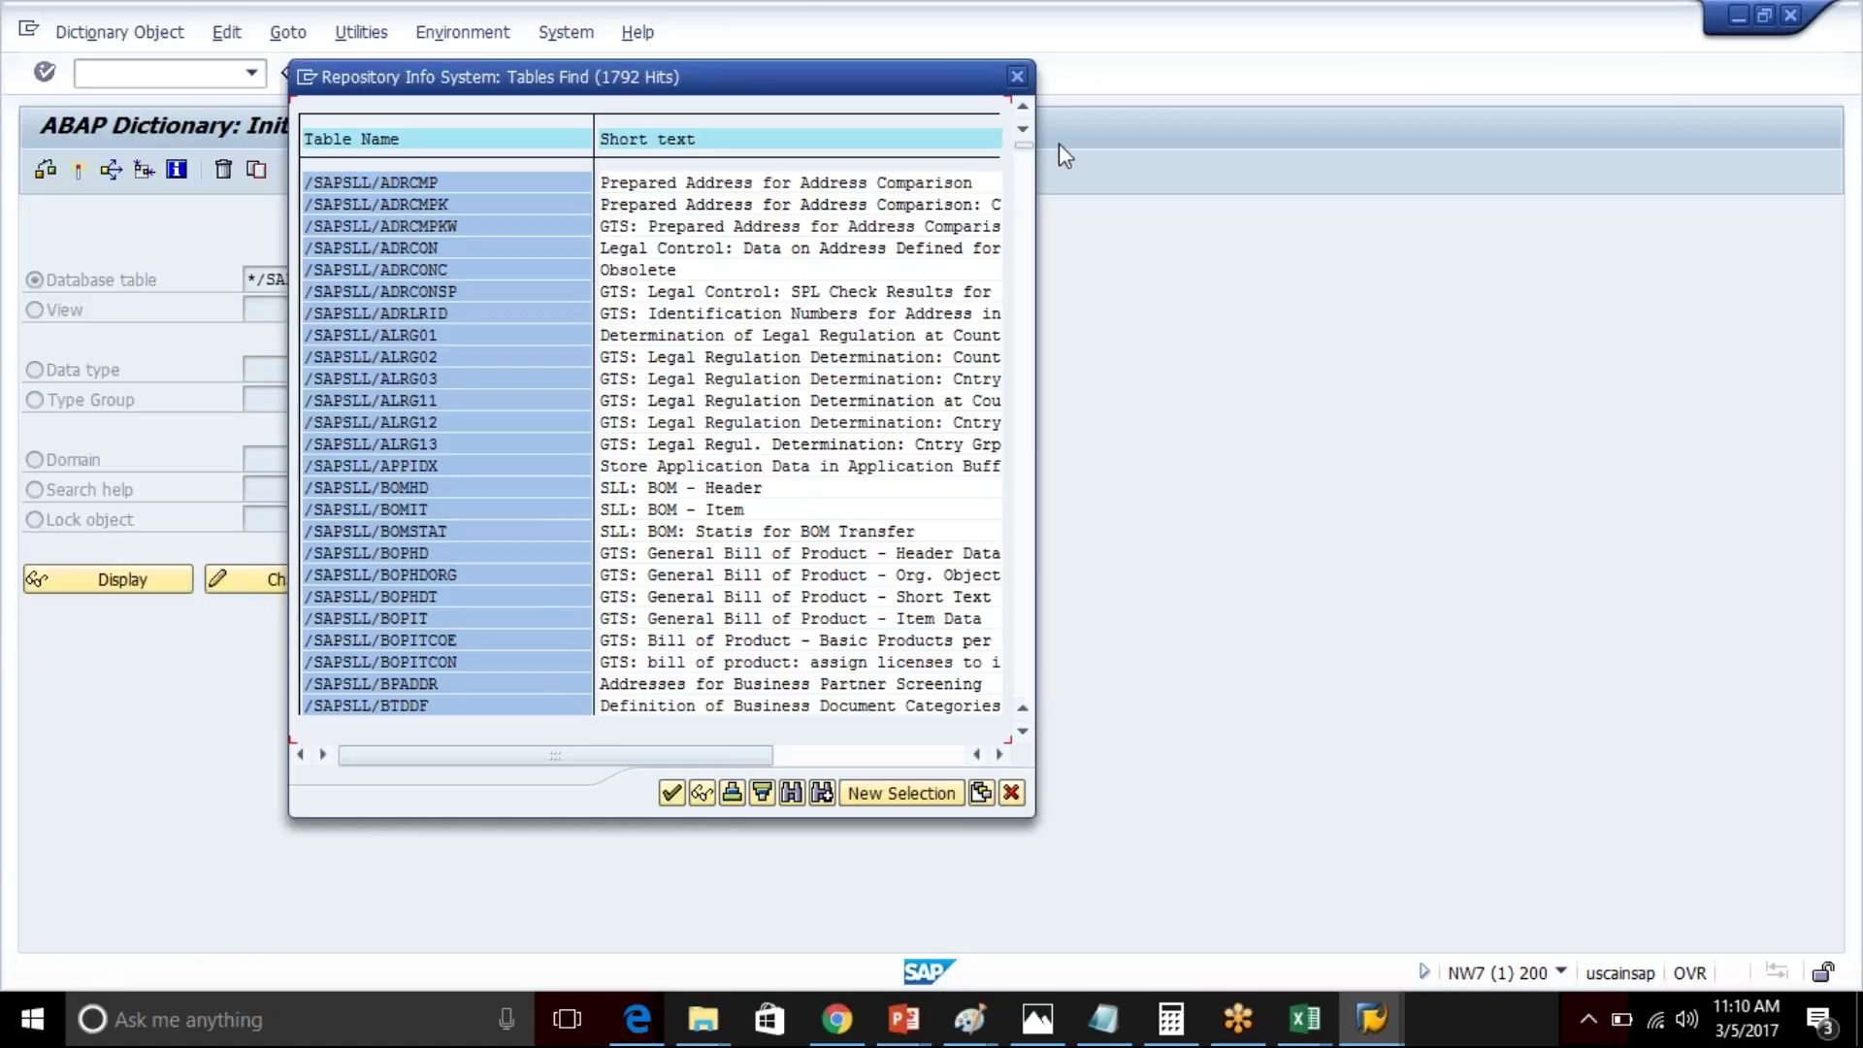
pyautogui.moveTo(1025, 144); pyautogui.dragTo(1034, 215)
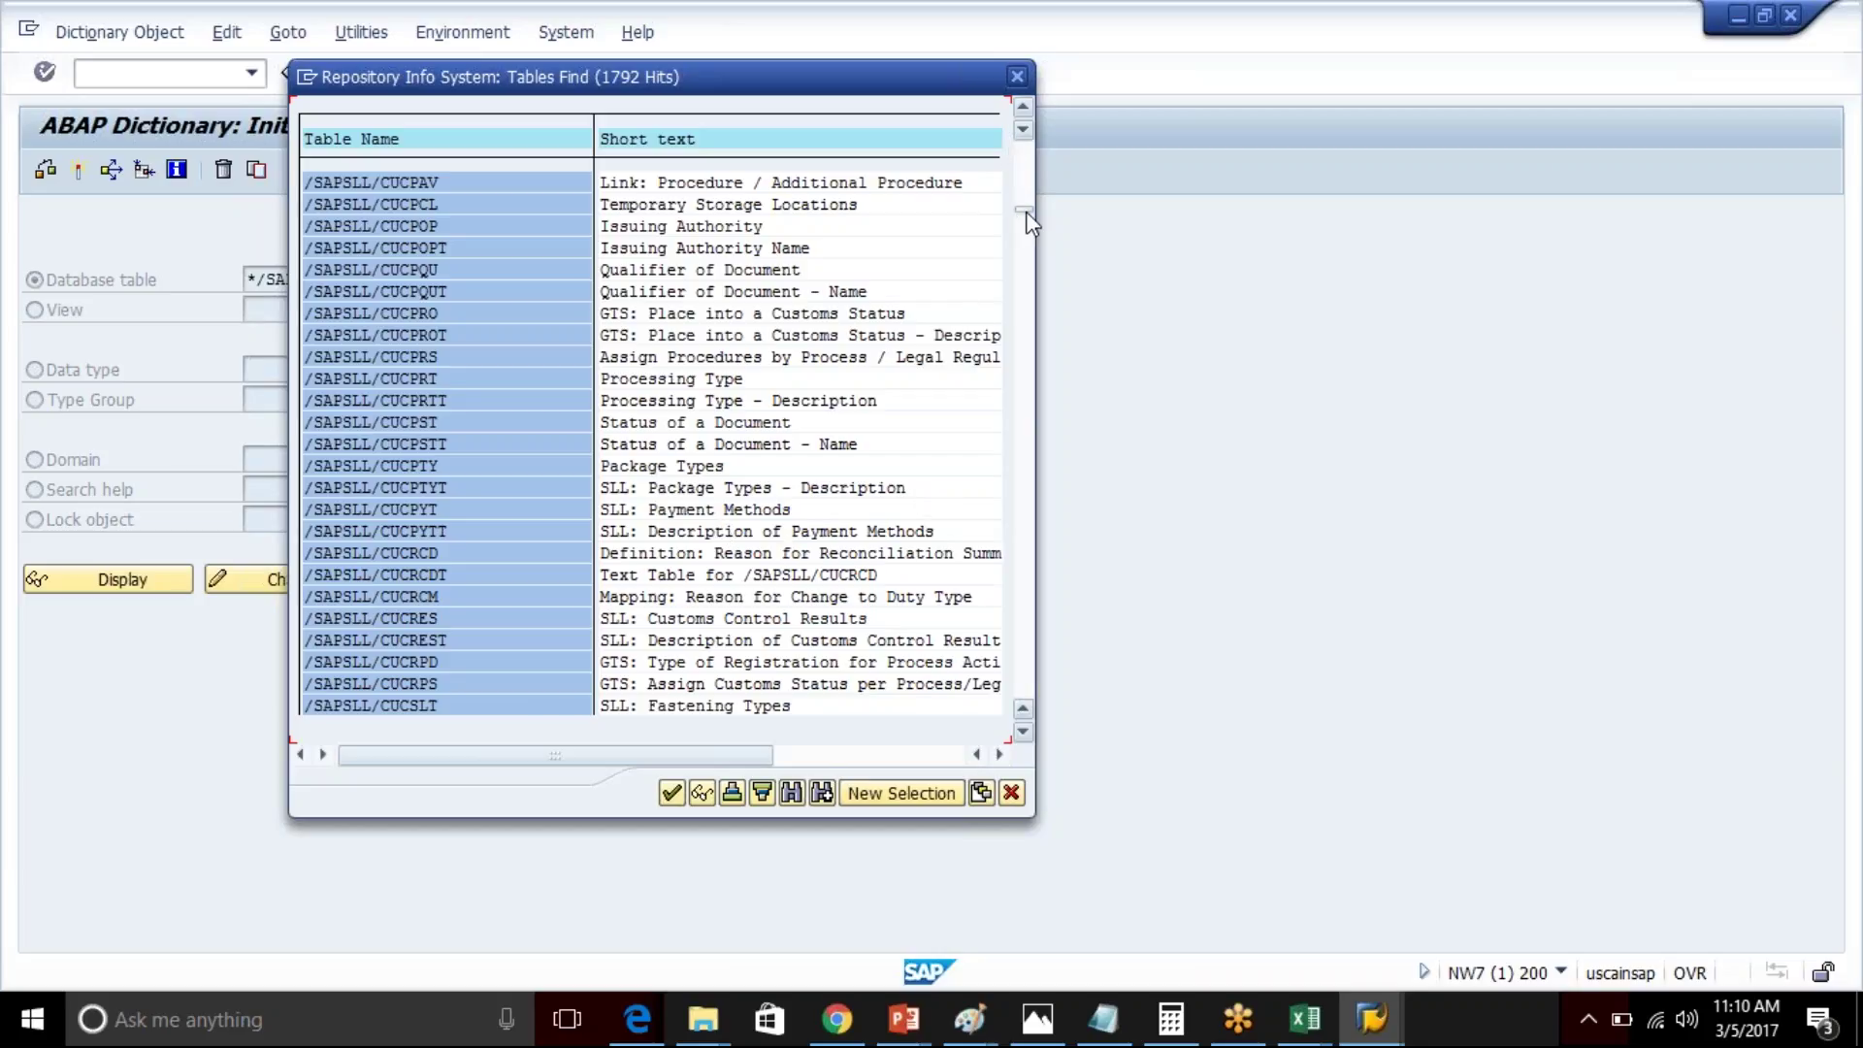
pyautogui.scroll(-10, 1040, 390)
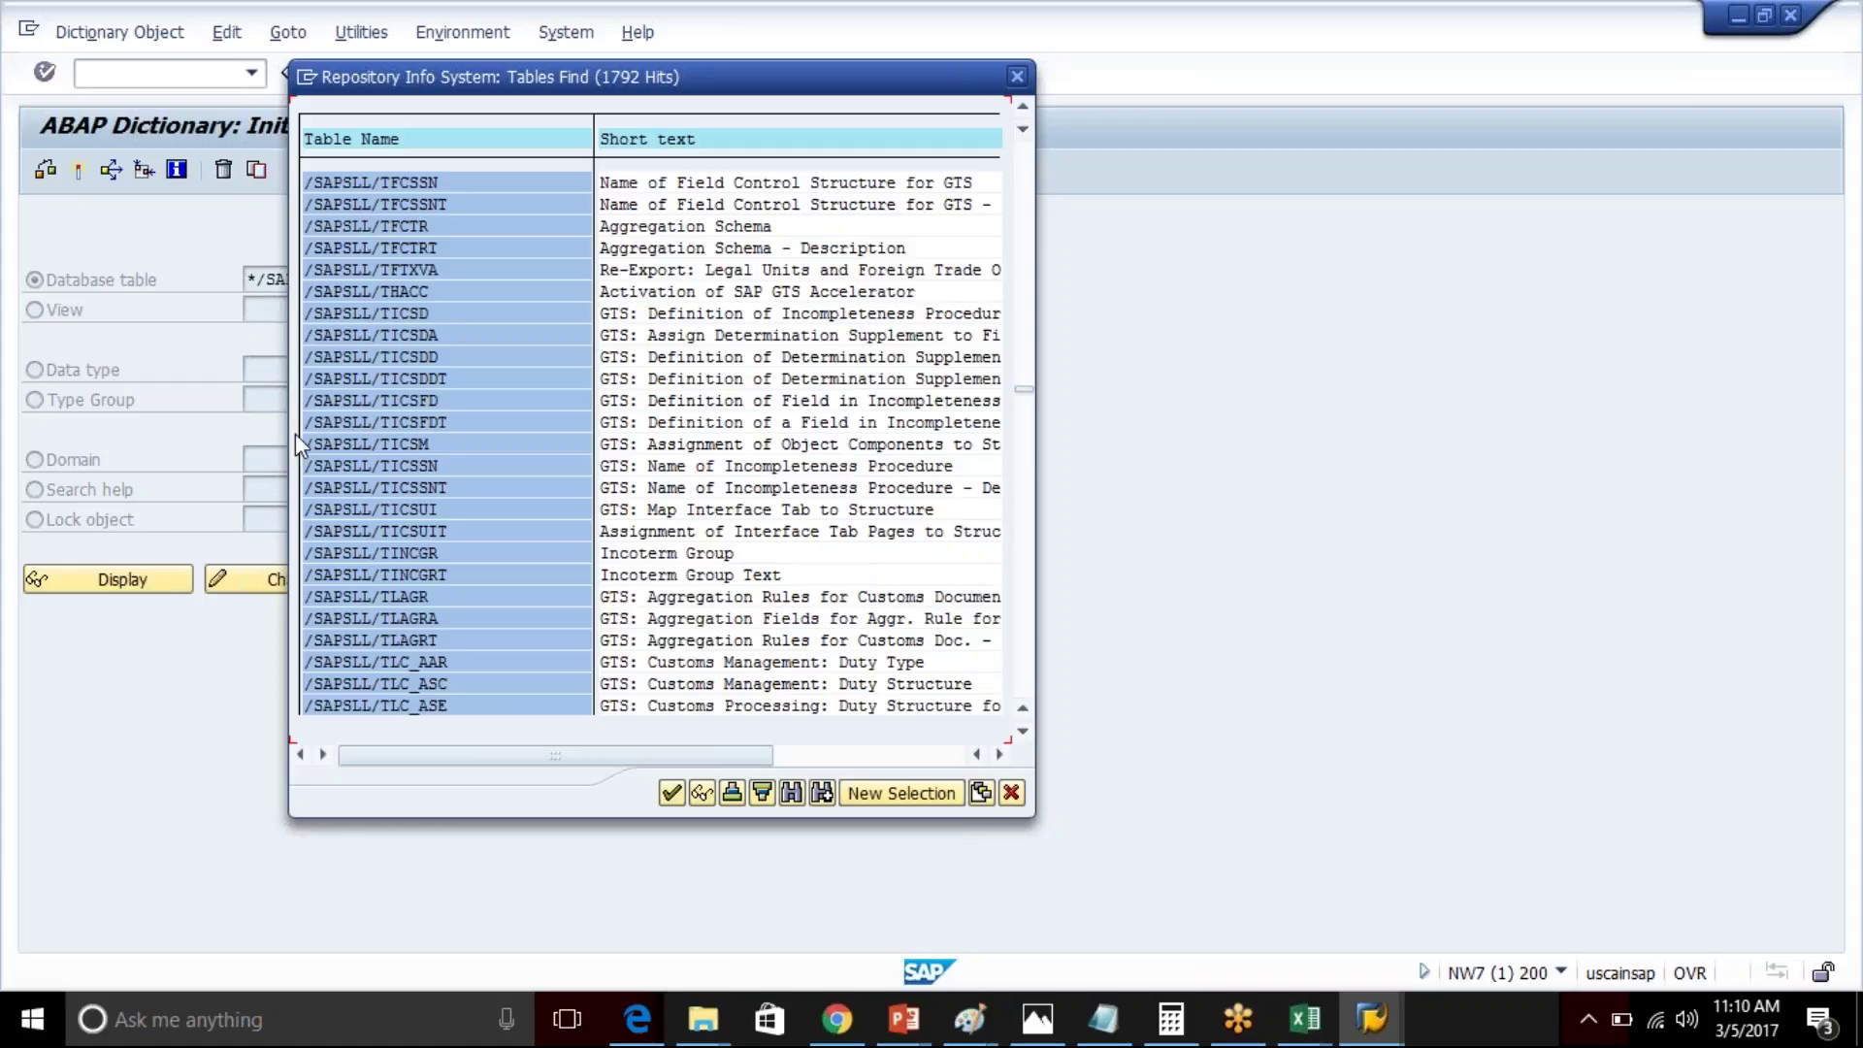
pyautogui.moveTo(370, 424); pyautogui.dragTo(389, 428)
pyautogui.click(386, 421)
pyautogui.click(1018, 77)
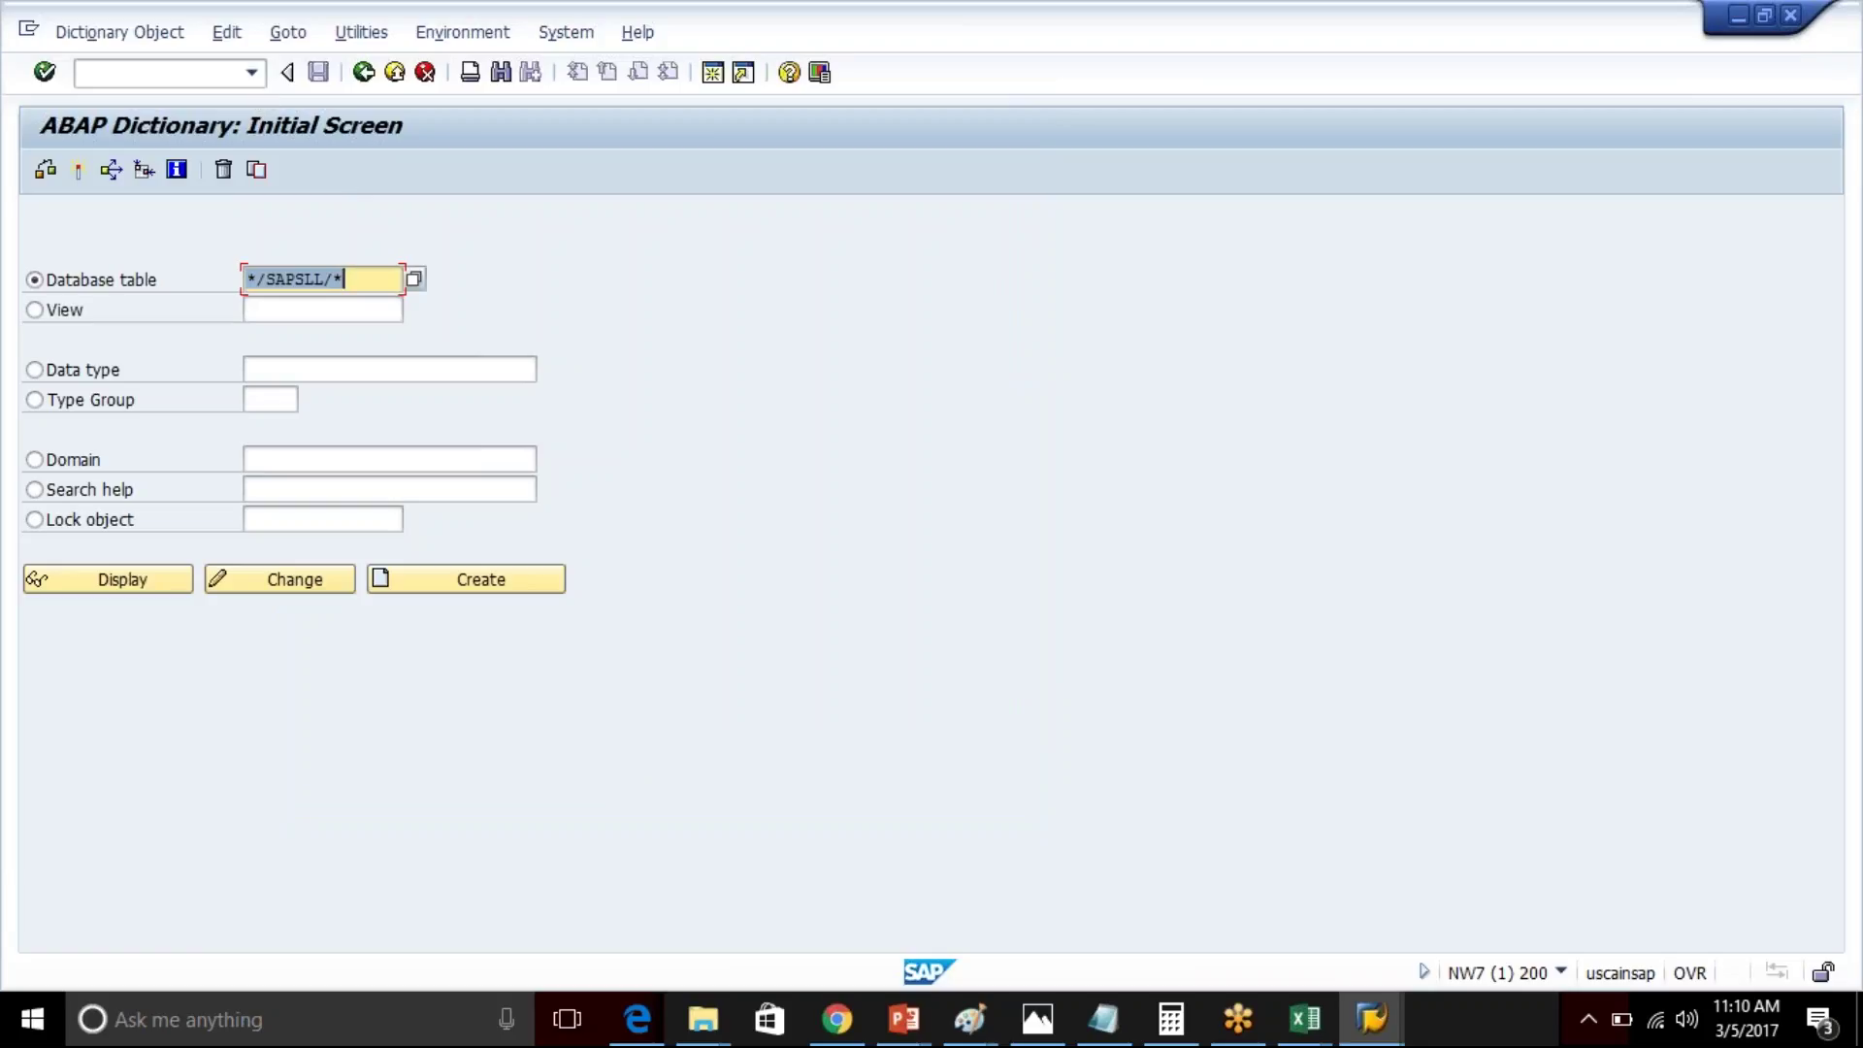
# - In SE37, list the 200 function modules matching */sapsll/*, then go back to SAP Easy Access
pyautogui.click(218, 70)
pyautogui.write('/nse')
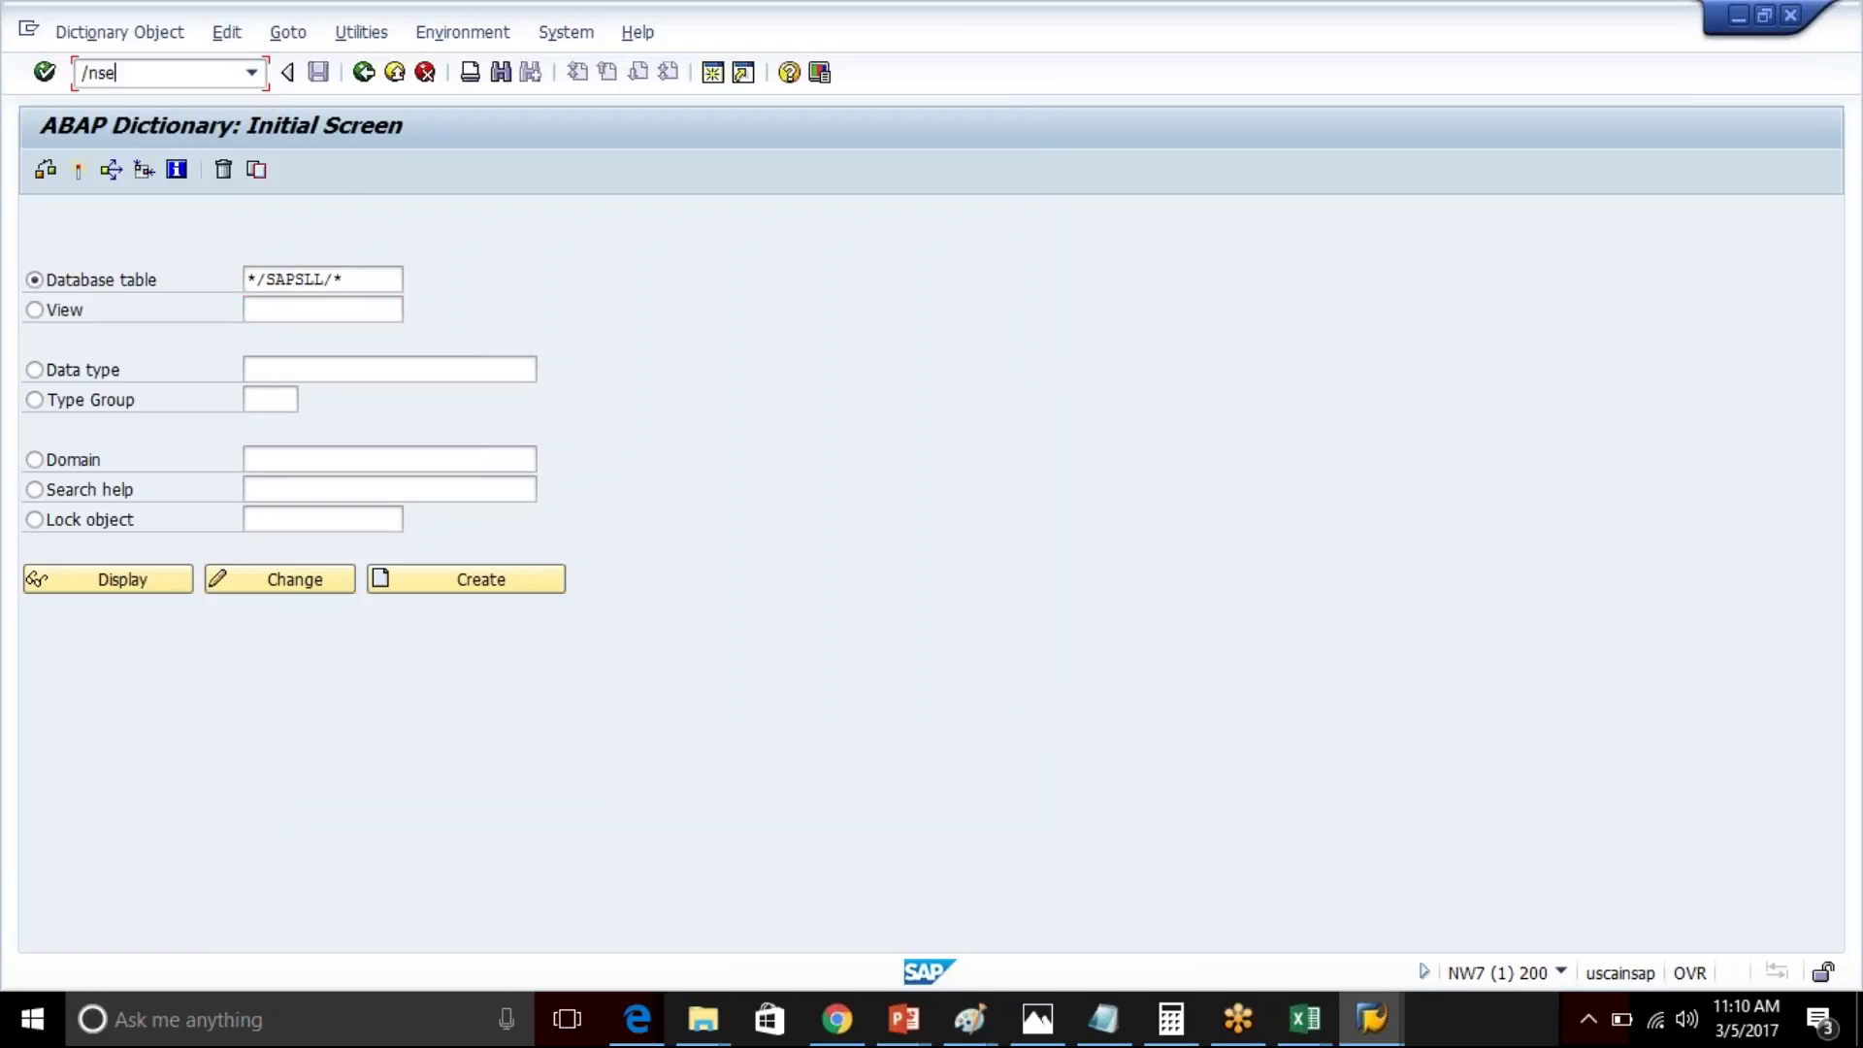
pyautogui.write('37')
pyautogui.press('Return')
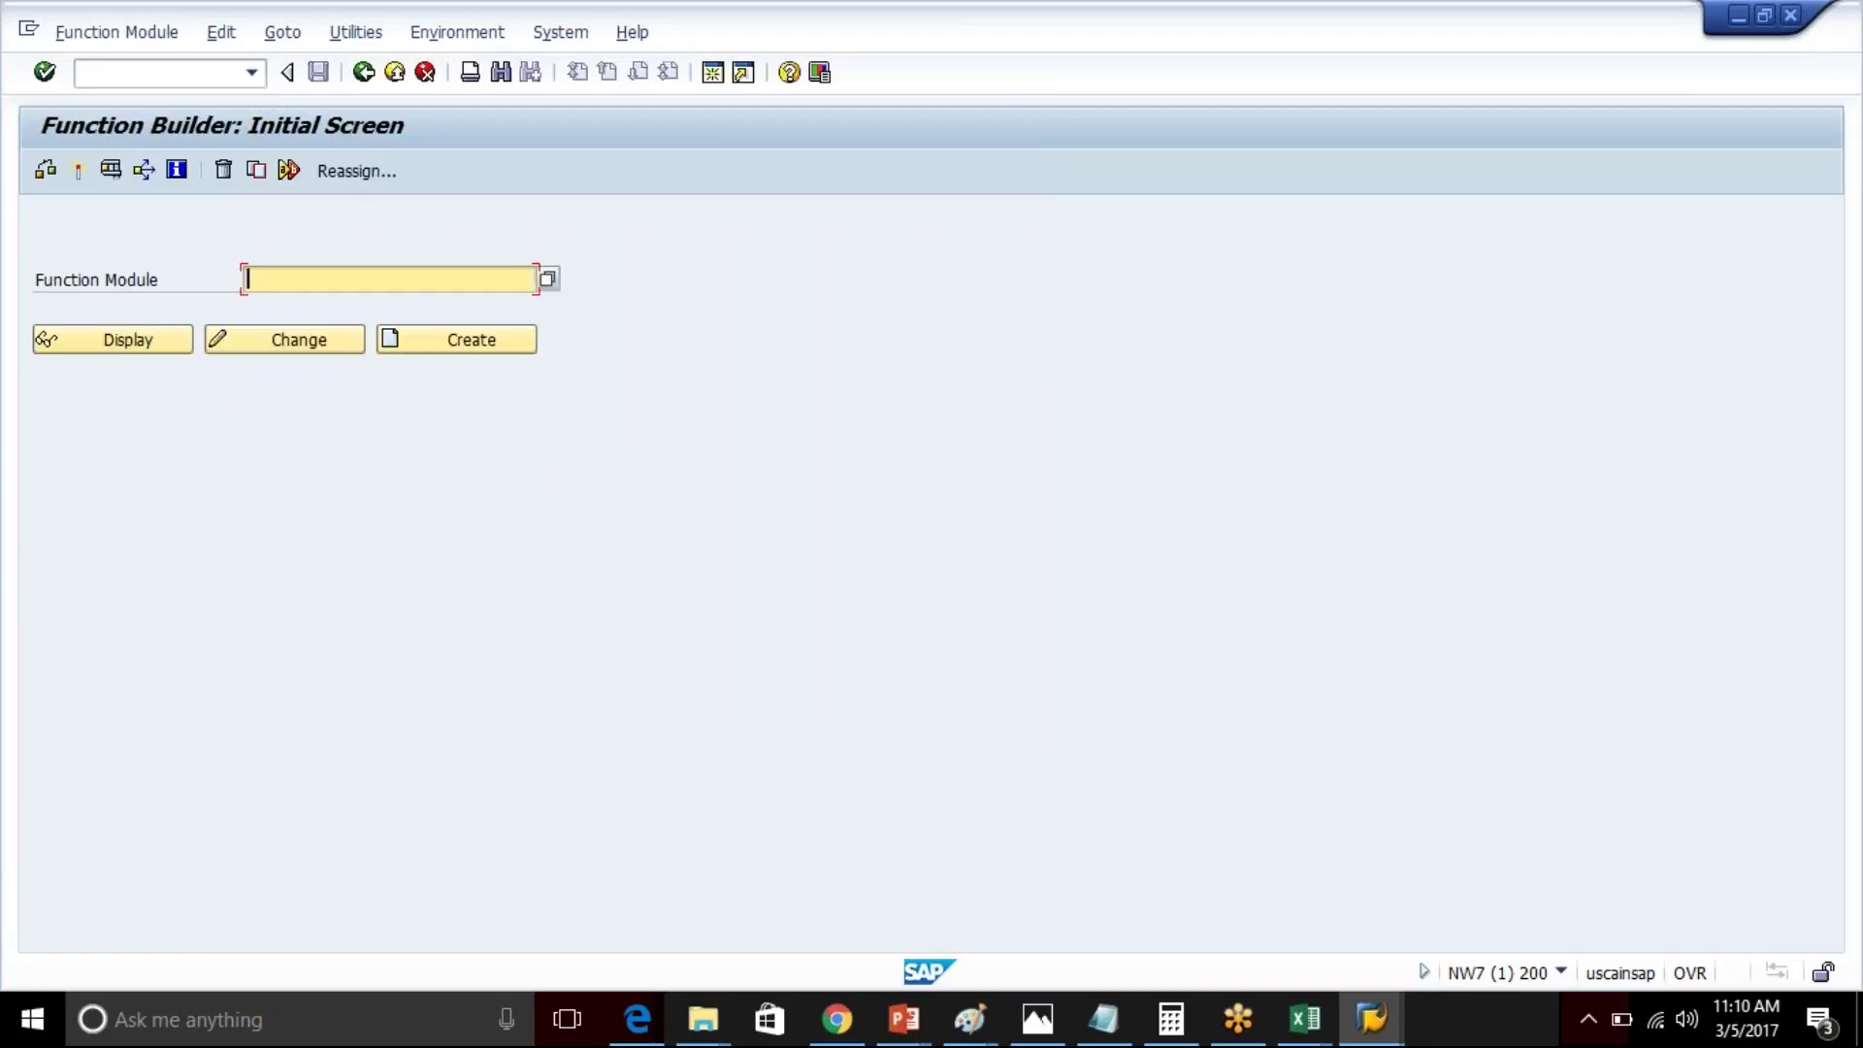
pyautogui.write('*/sapsll/*')
pyautogui.click(548, 280)
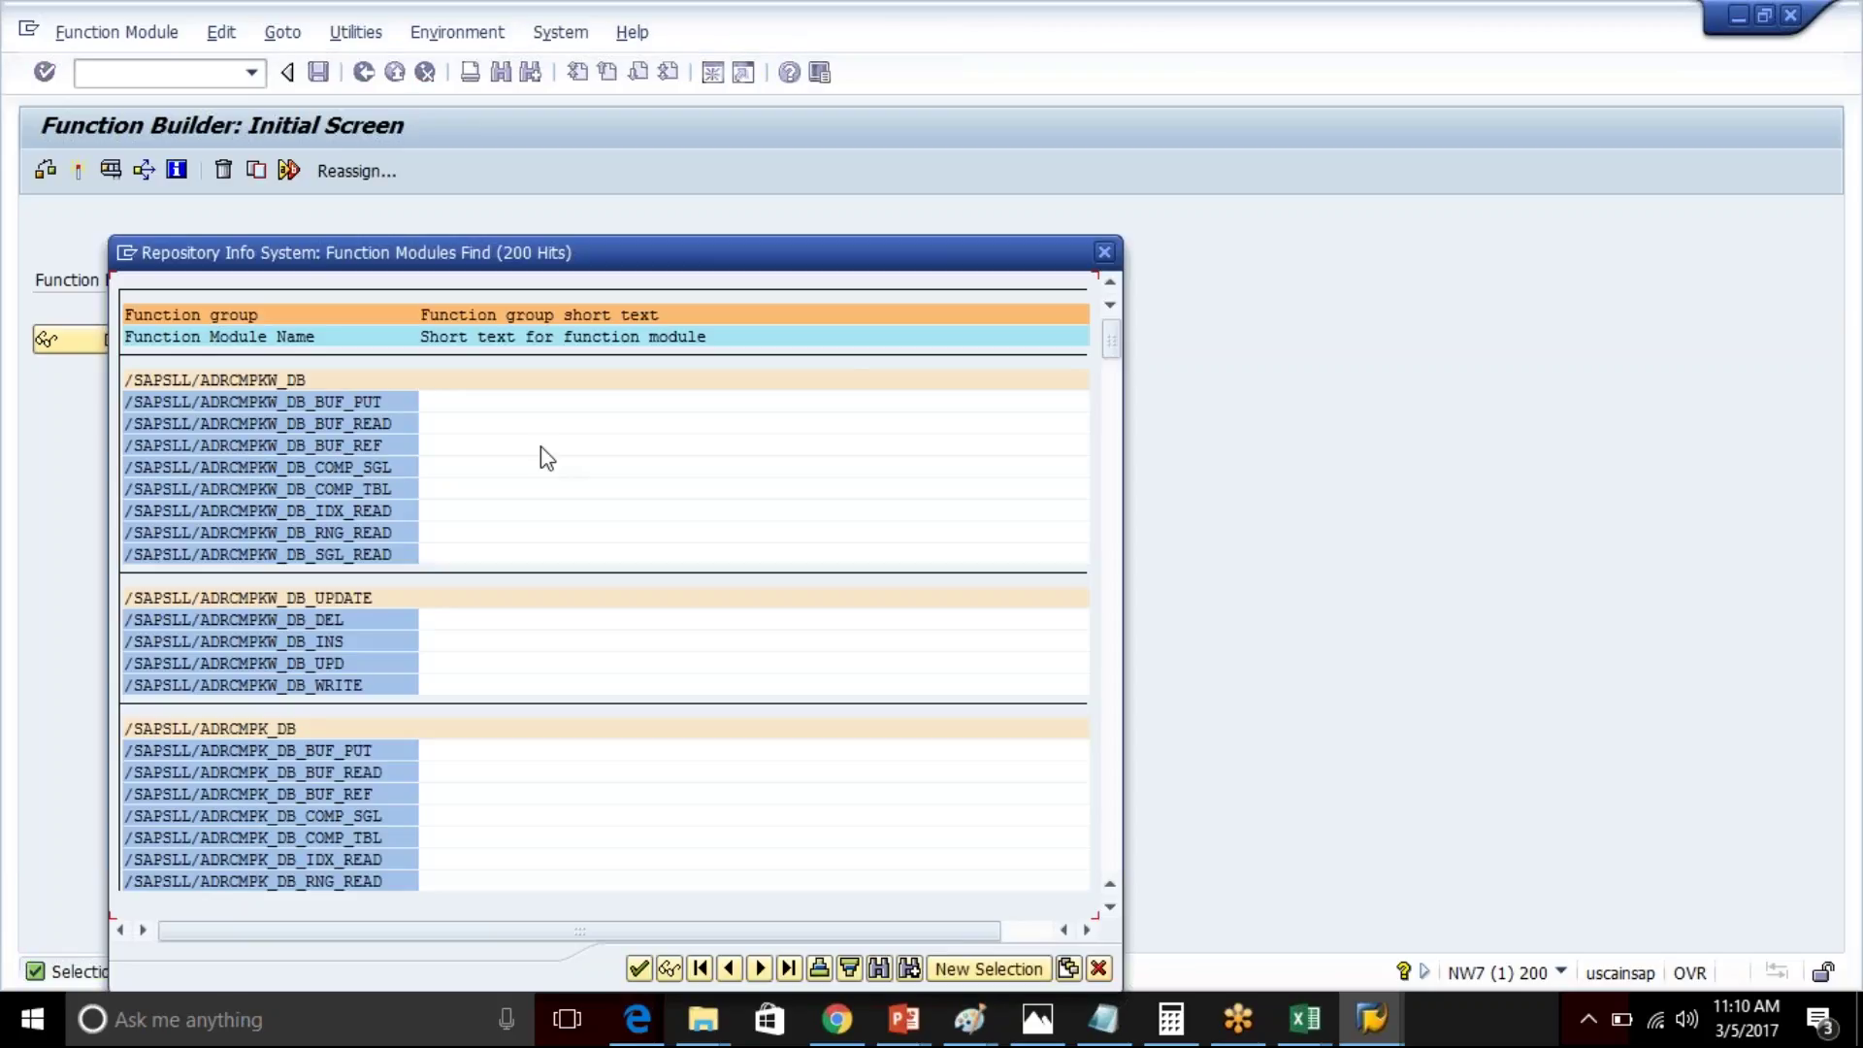
pyautogui.moveTo(1113, 354); pyautogui.dragTo(1135, 740)
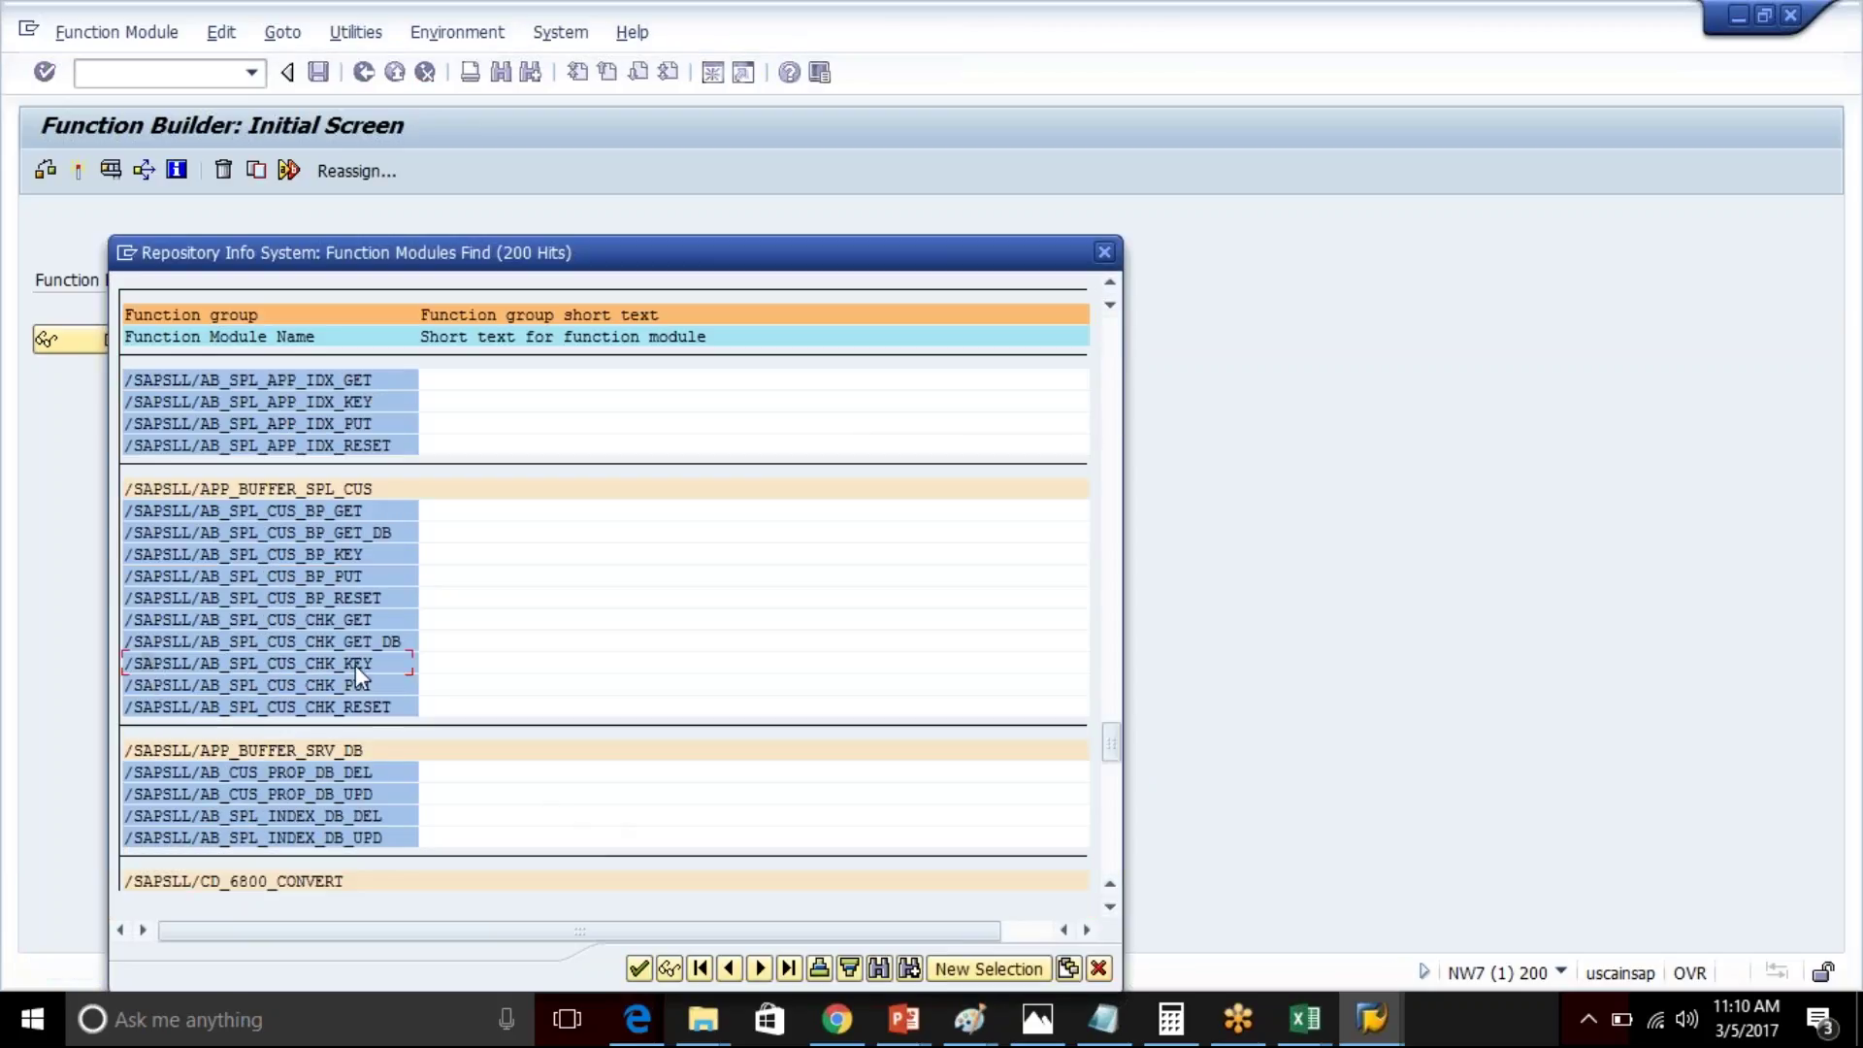
pyautogui.click(1105, 252)
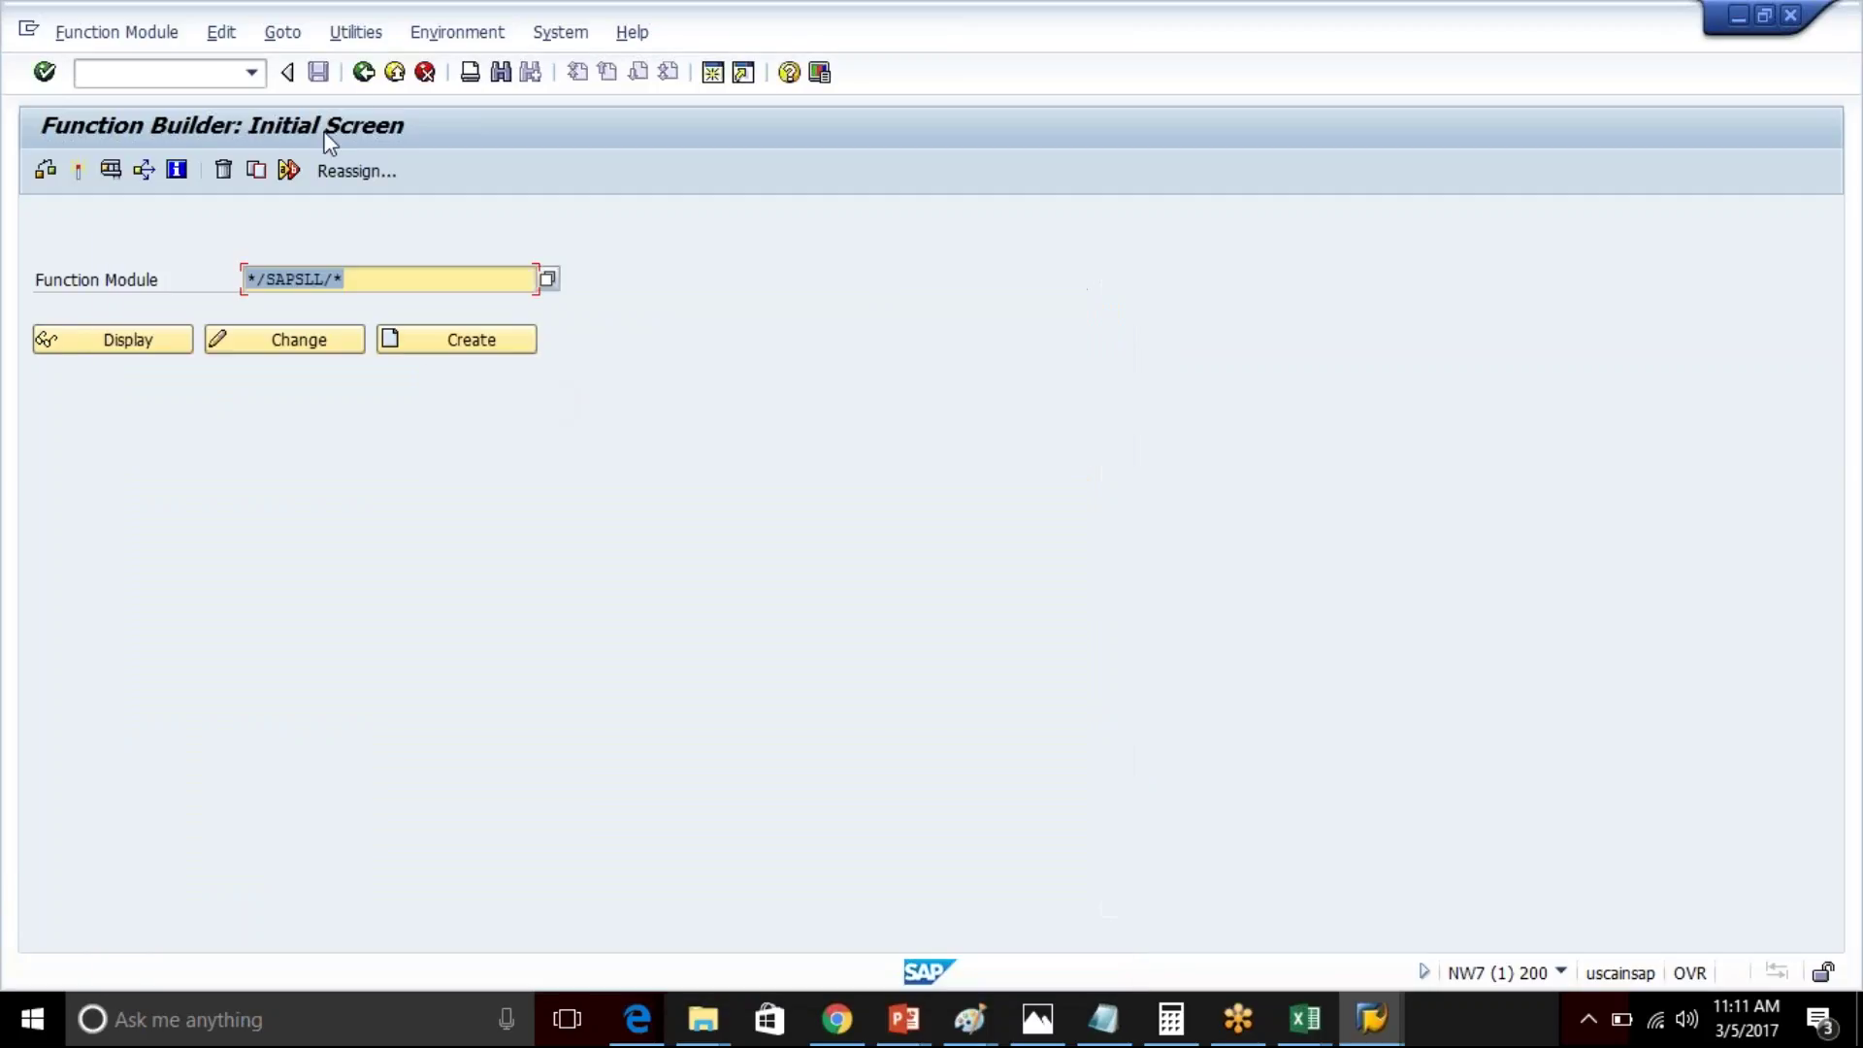
pyautogui.click(364, 72)
# - Open the ABAP Editor from the command field
pyautogui.click(251, 72)
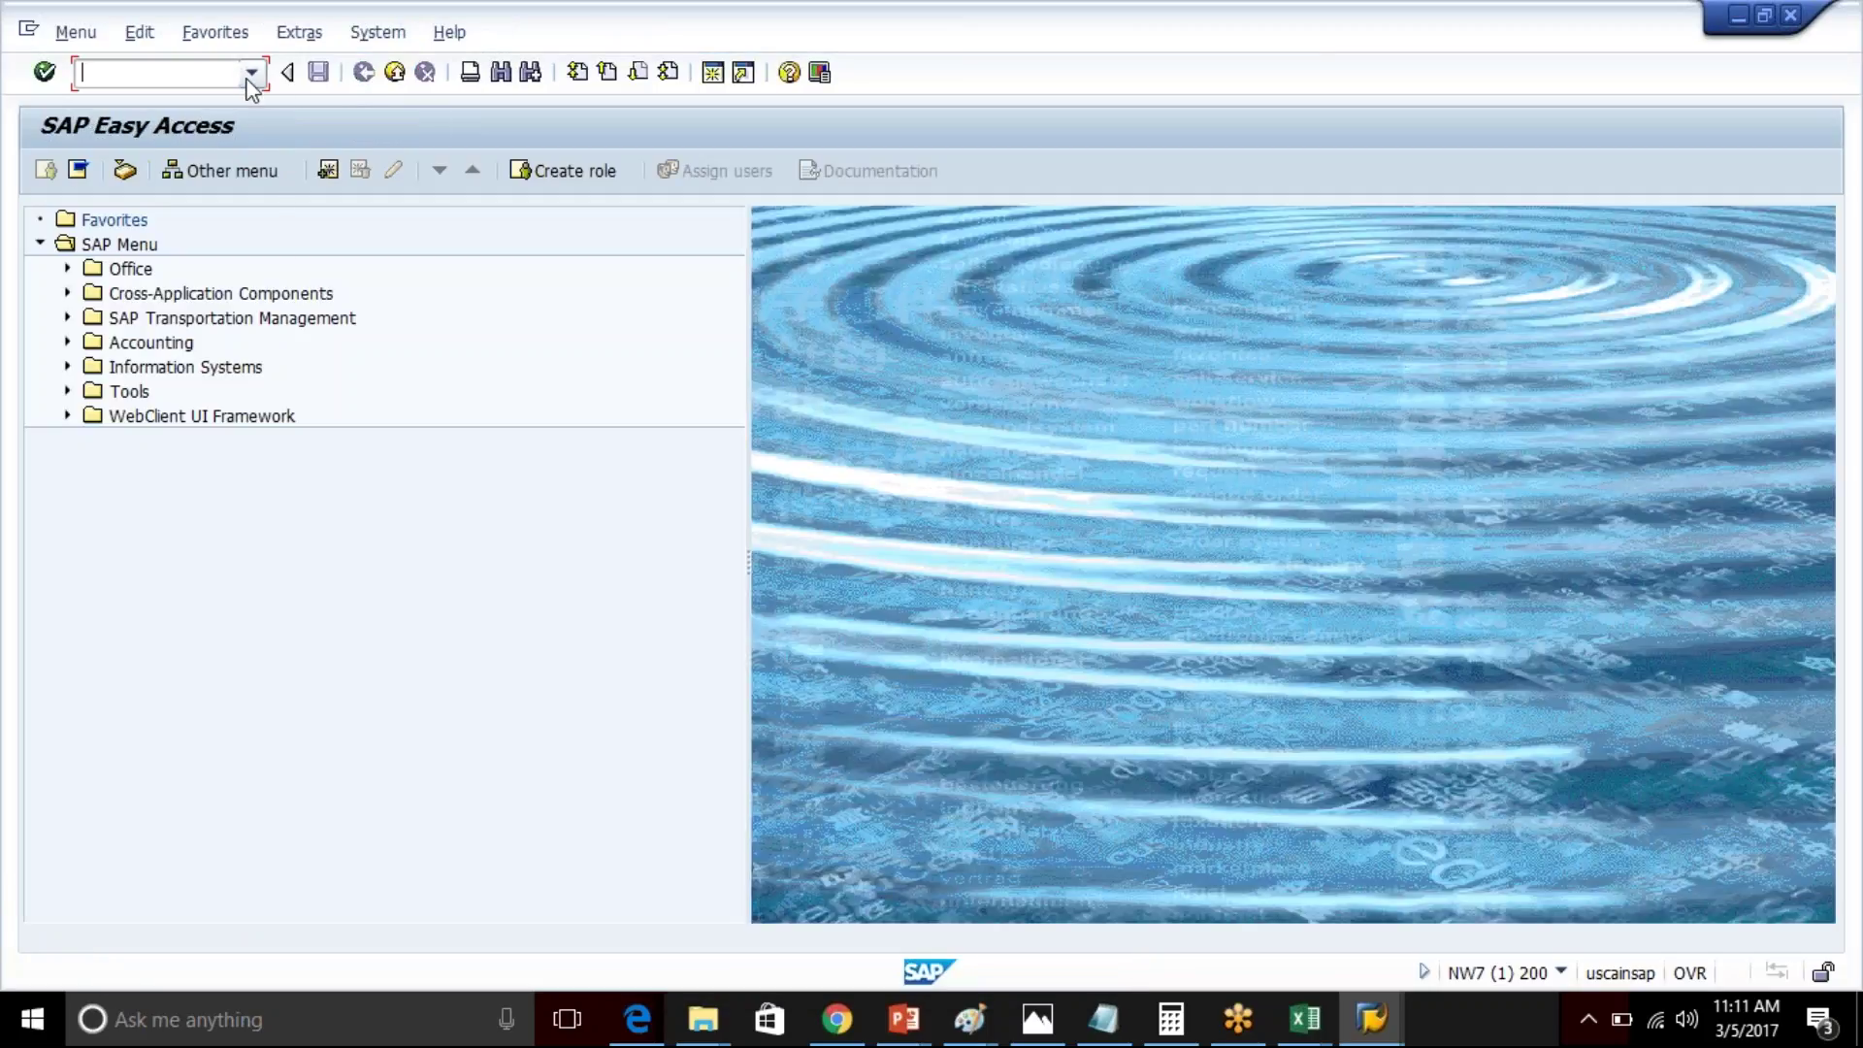
pyautogui.press('Down')
pyautogui.press('Return')
pyautogui.press('Return')
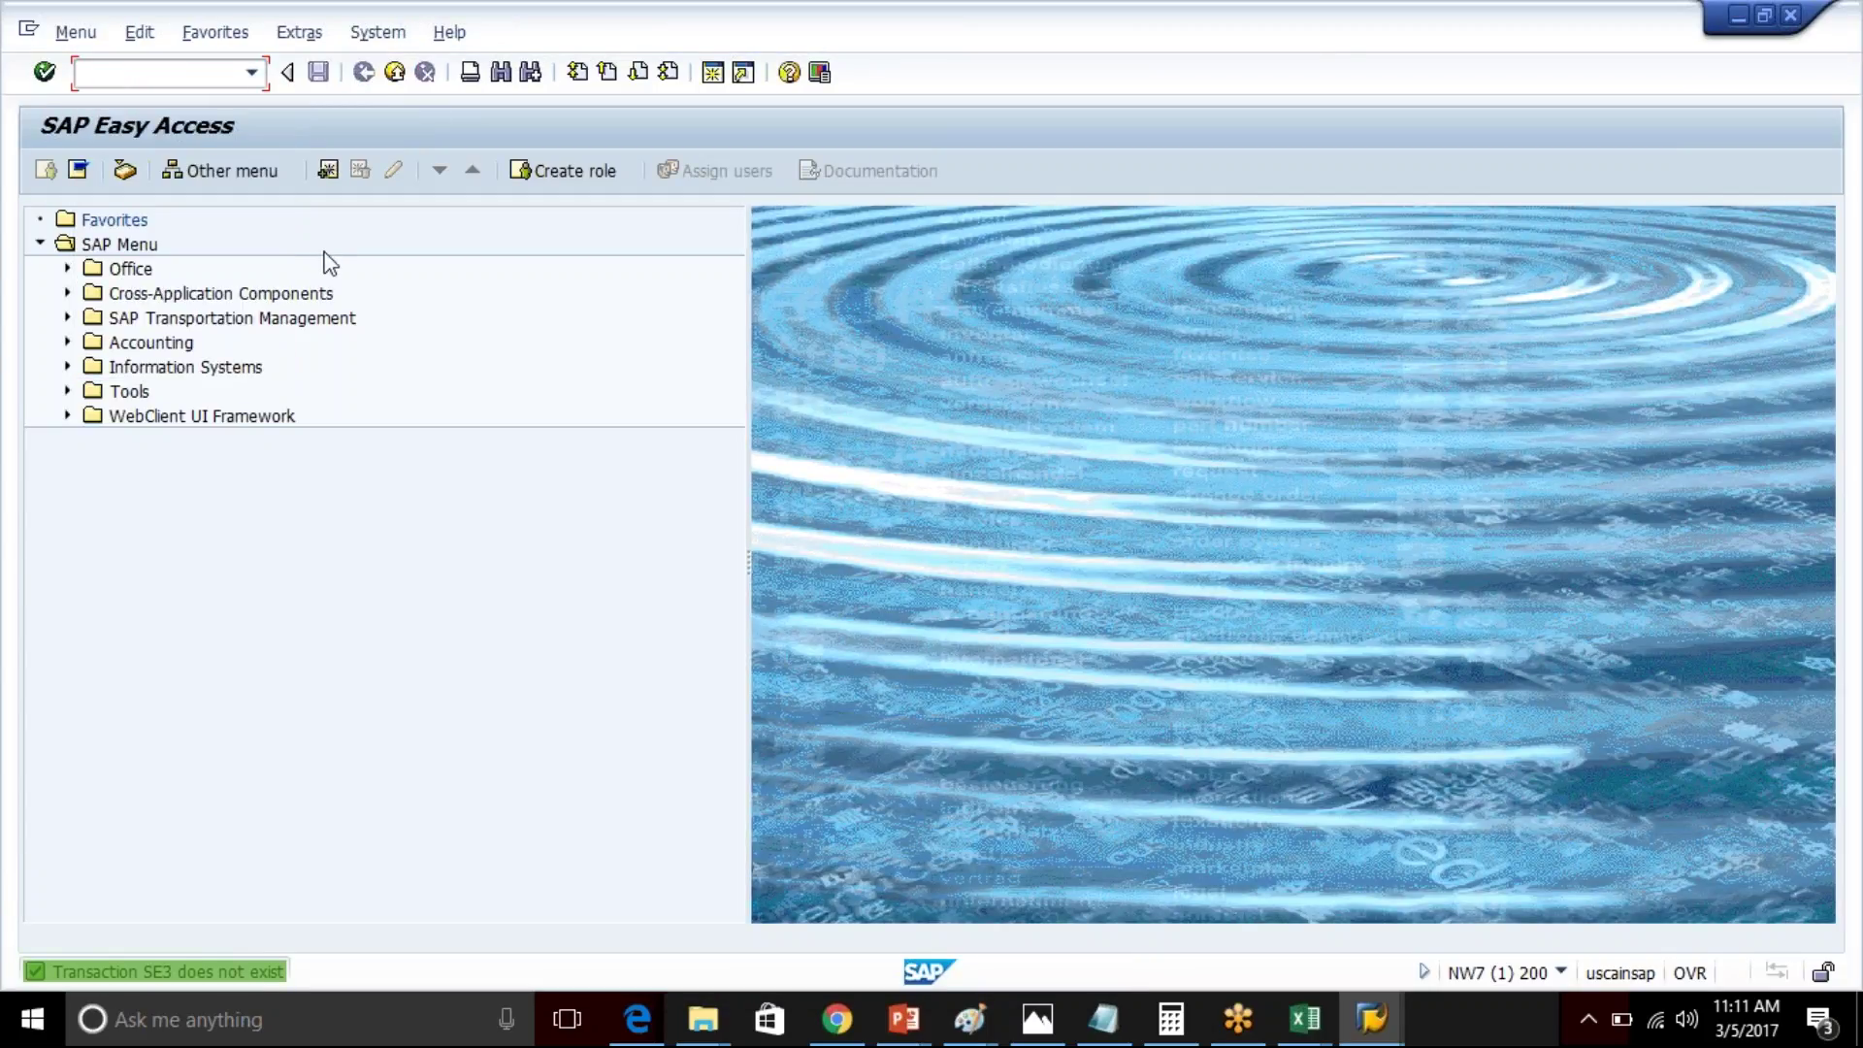
pyautogui.click(151, 72)
pyautogui.write('/nse38')
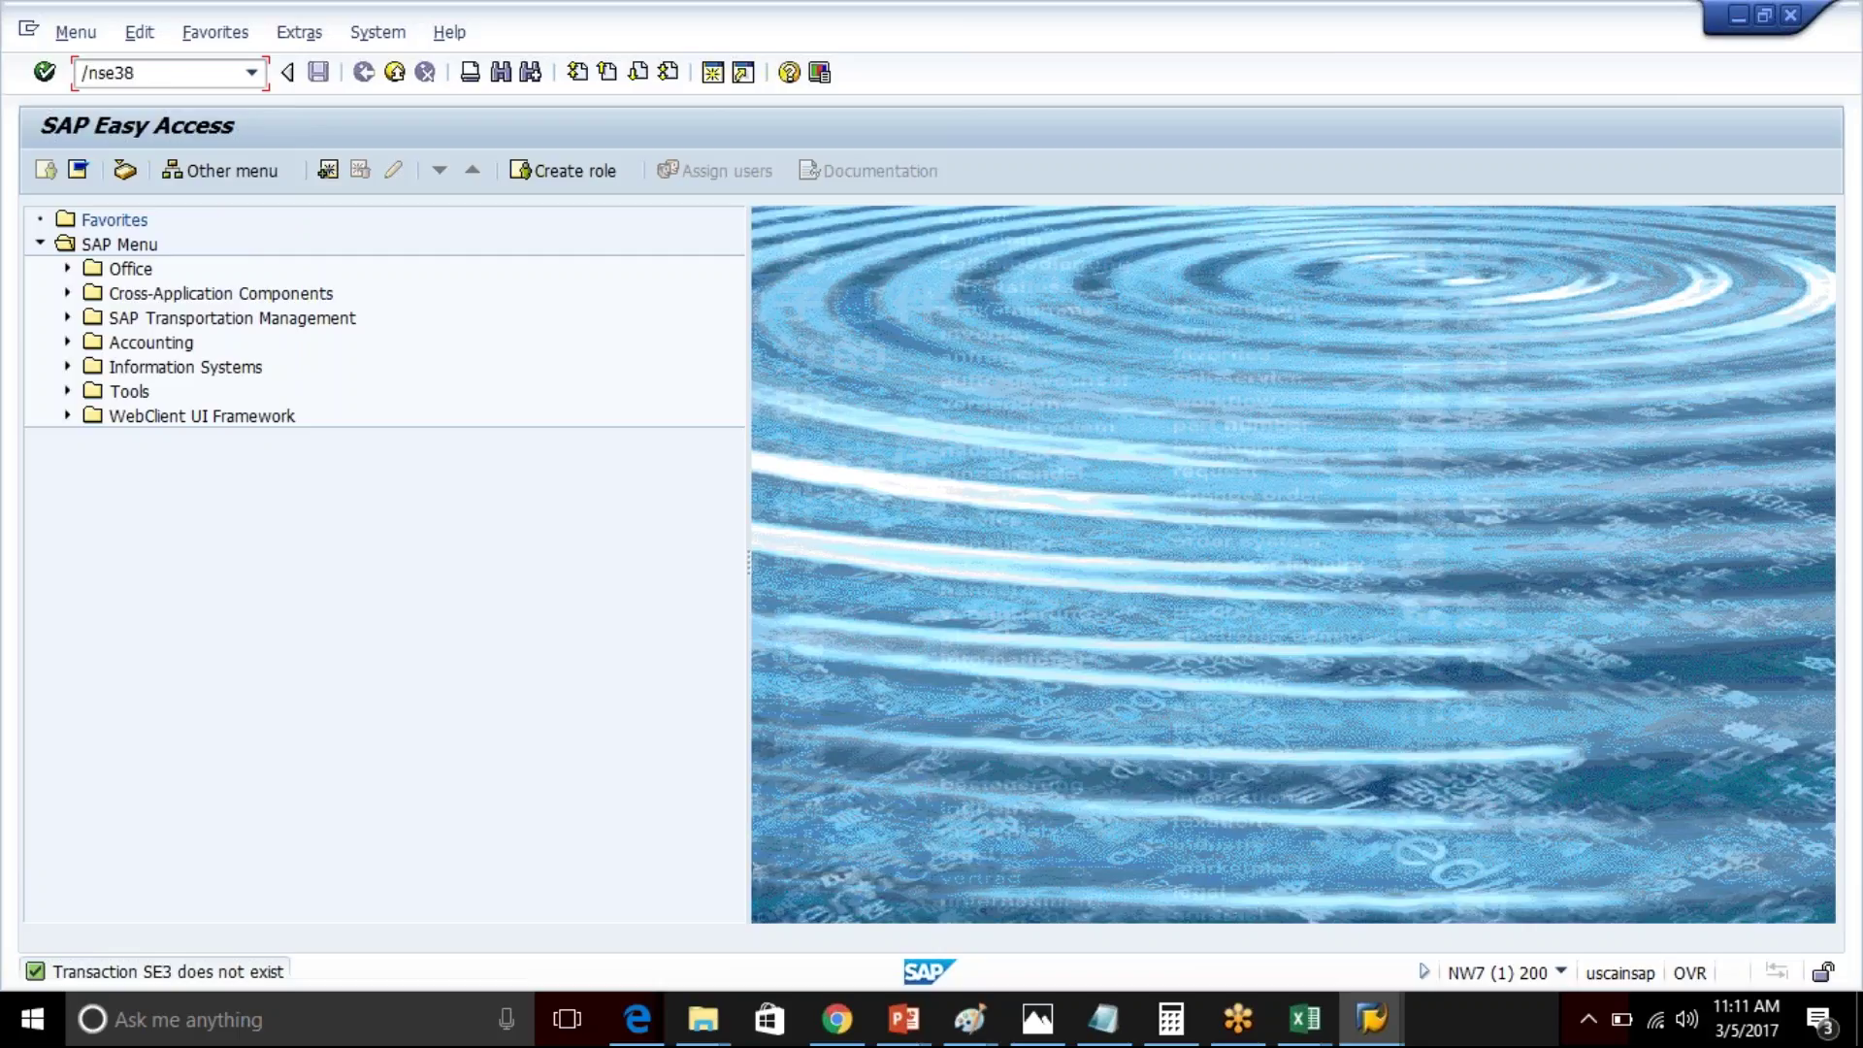
pyautogui.press('Return')
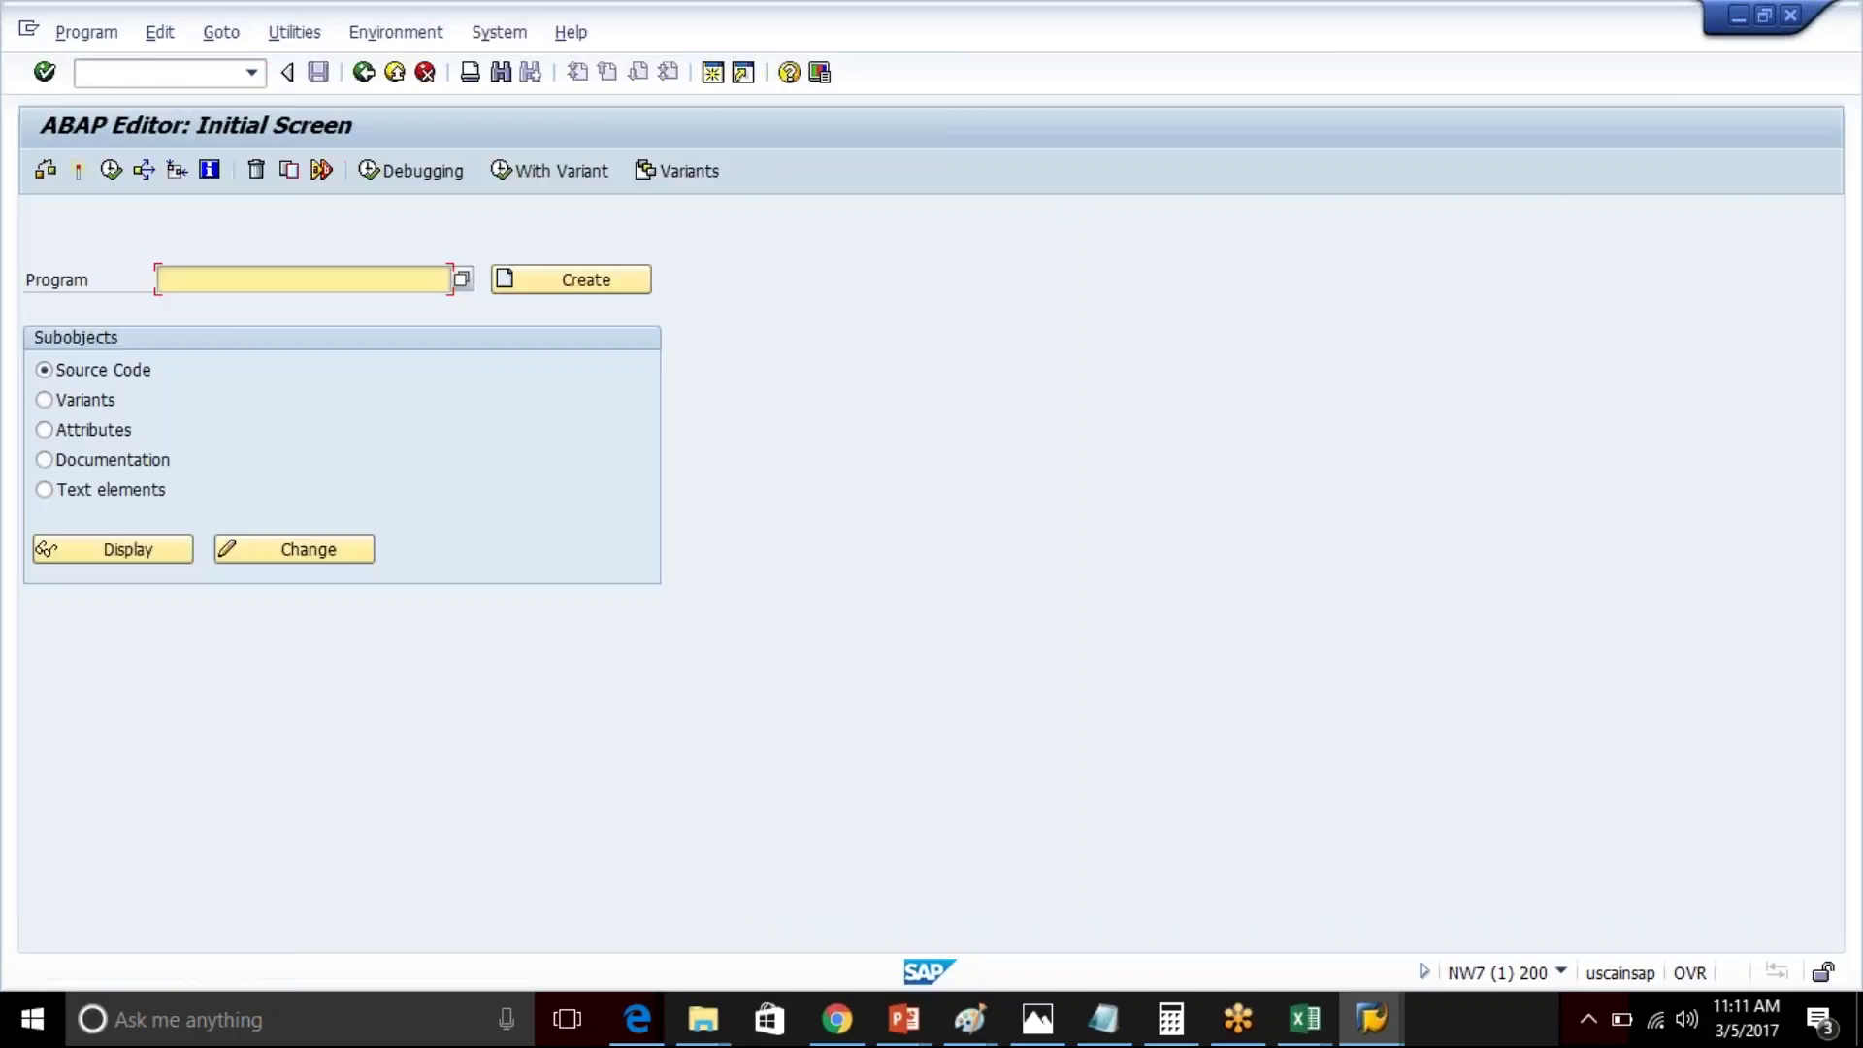
# - List programs matching */sapsll/* and browse the 200 hits
pyautogui.write('*/sapsll/*')
pyautogui.click(462, 278)
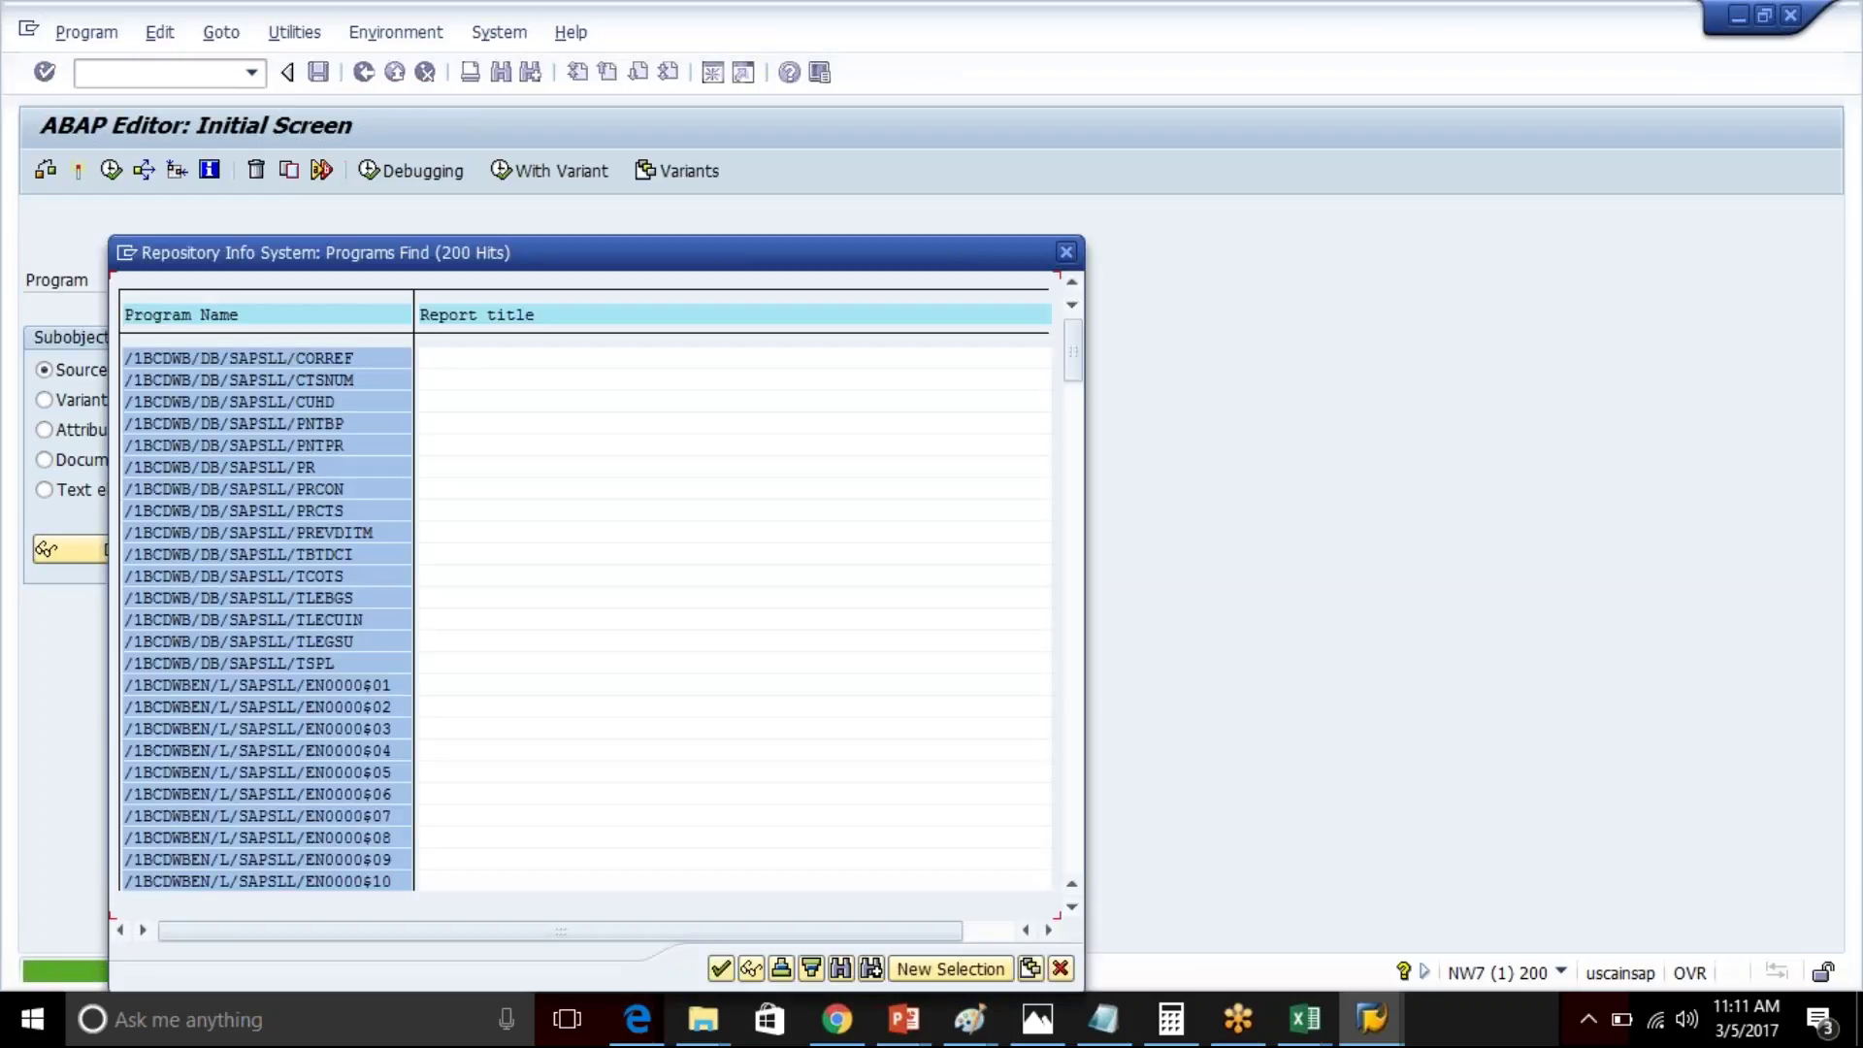
pyautogui.moveTo(1073, 351); pyautogui.dragTo(1092, 653)
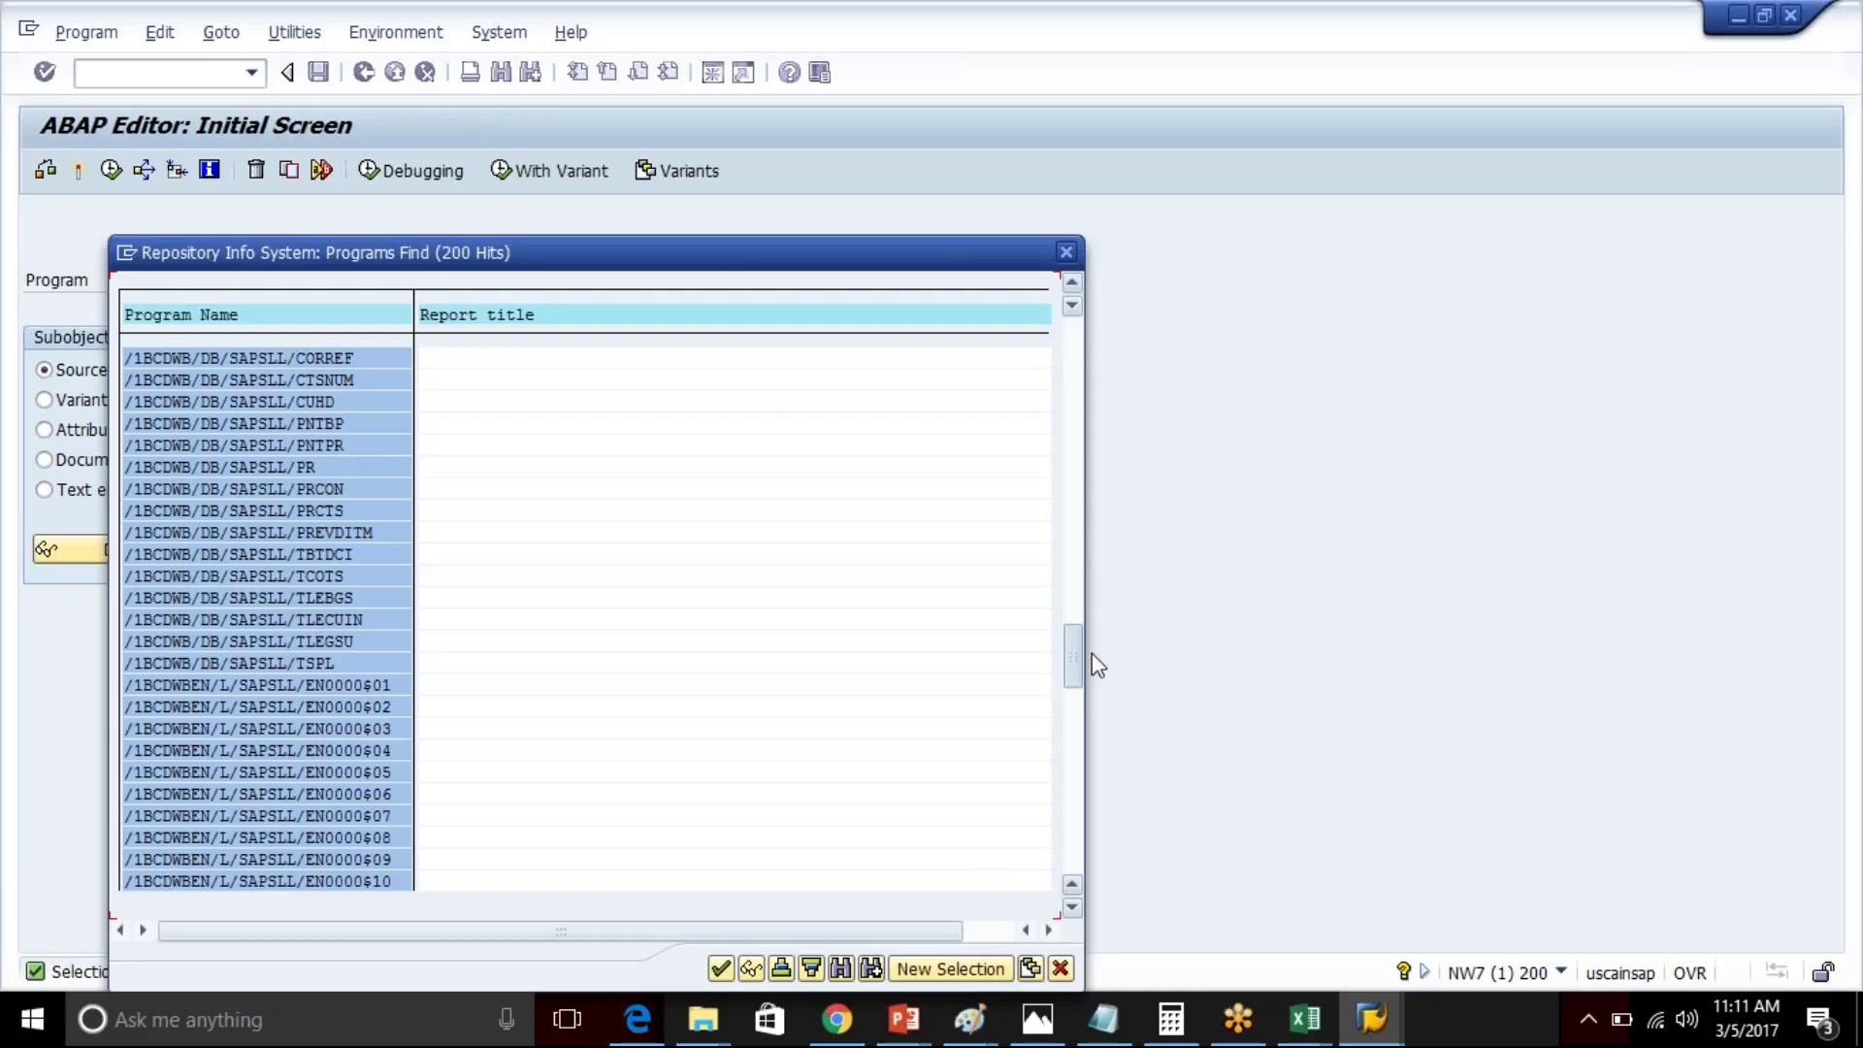
pyautogui.click(1067, 254)
# - Reopen the program search and rerun it with maximum hits set to 20000
pyautogui.click(209, 280)
pyautogui.click(461, 280)
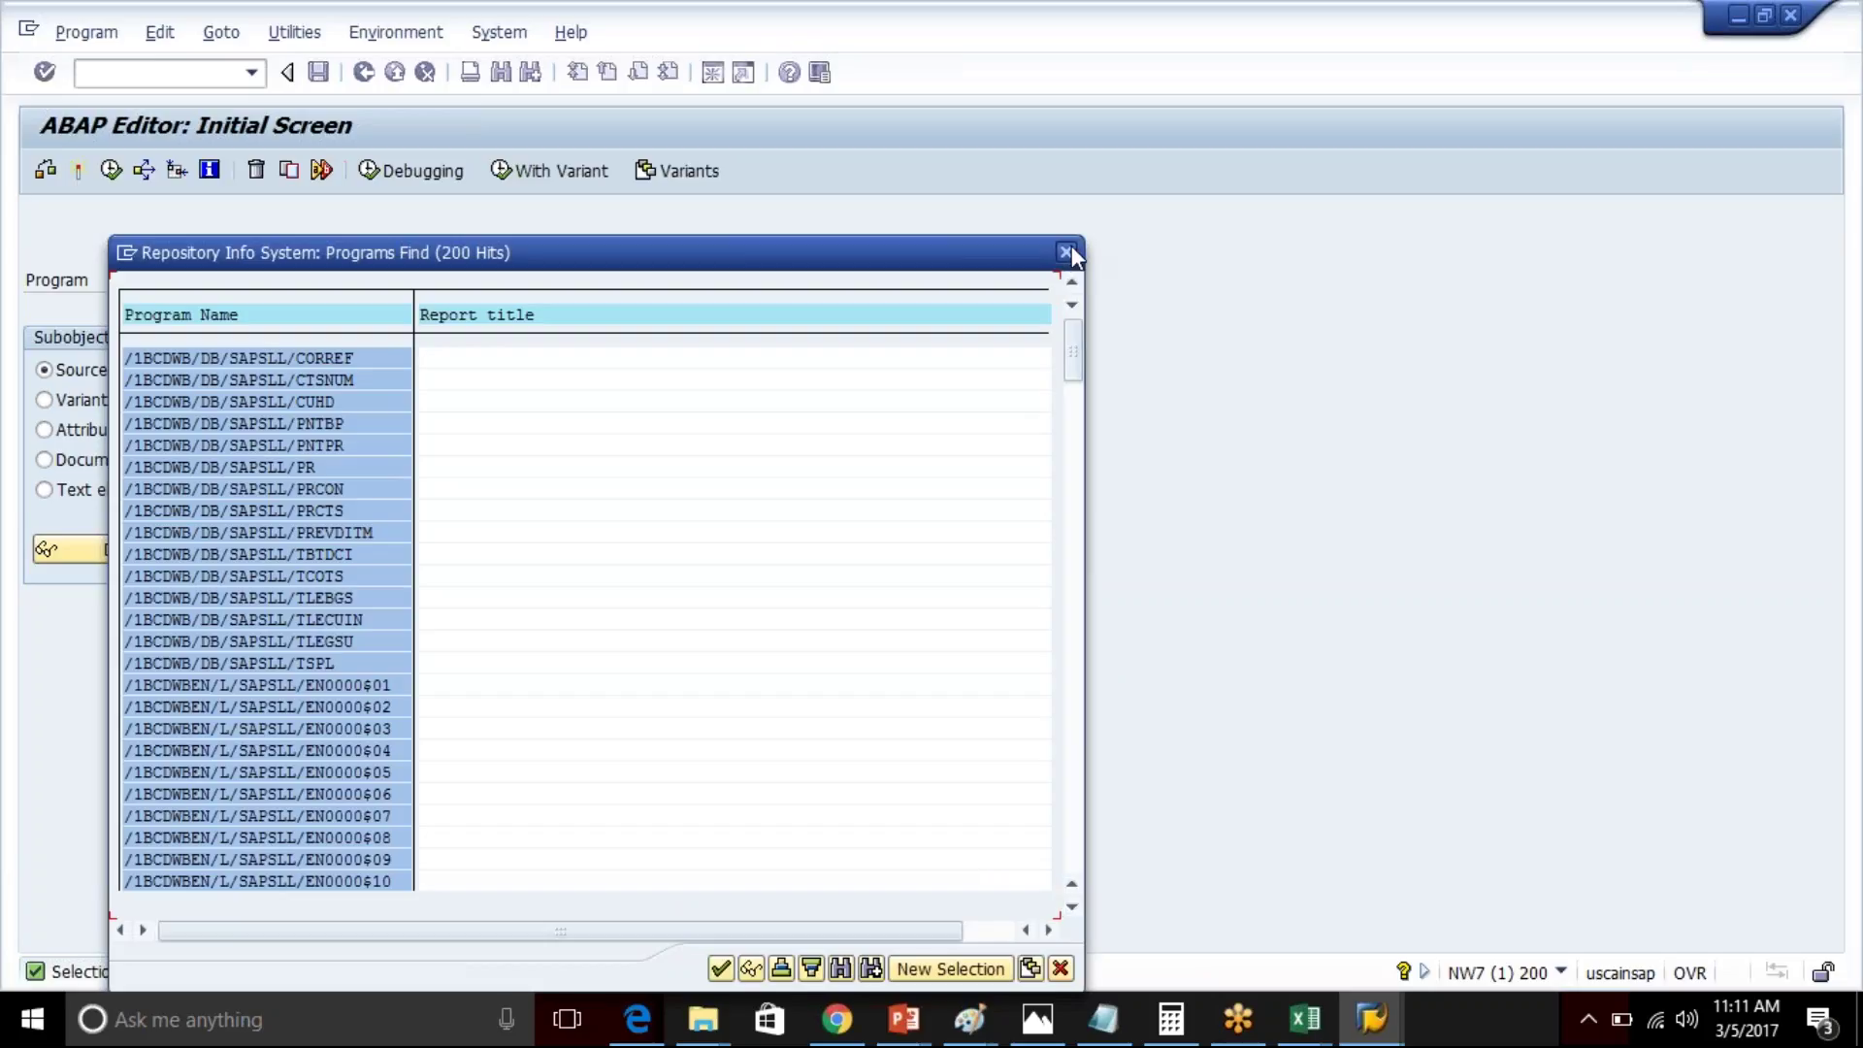
pyautogui.click(1066, 251)
pyautogui.click(462, 279)
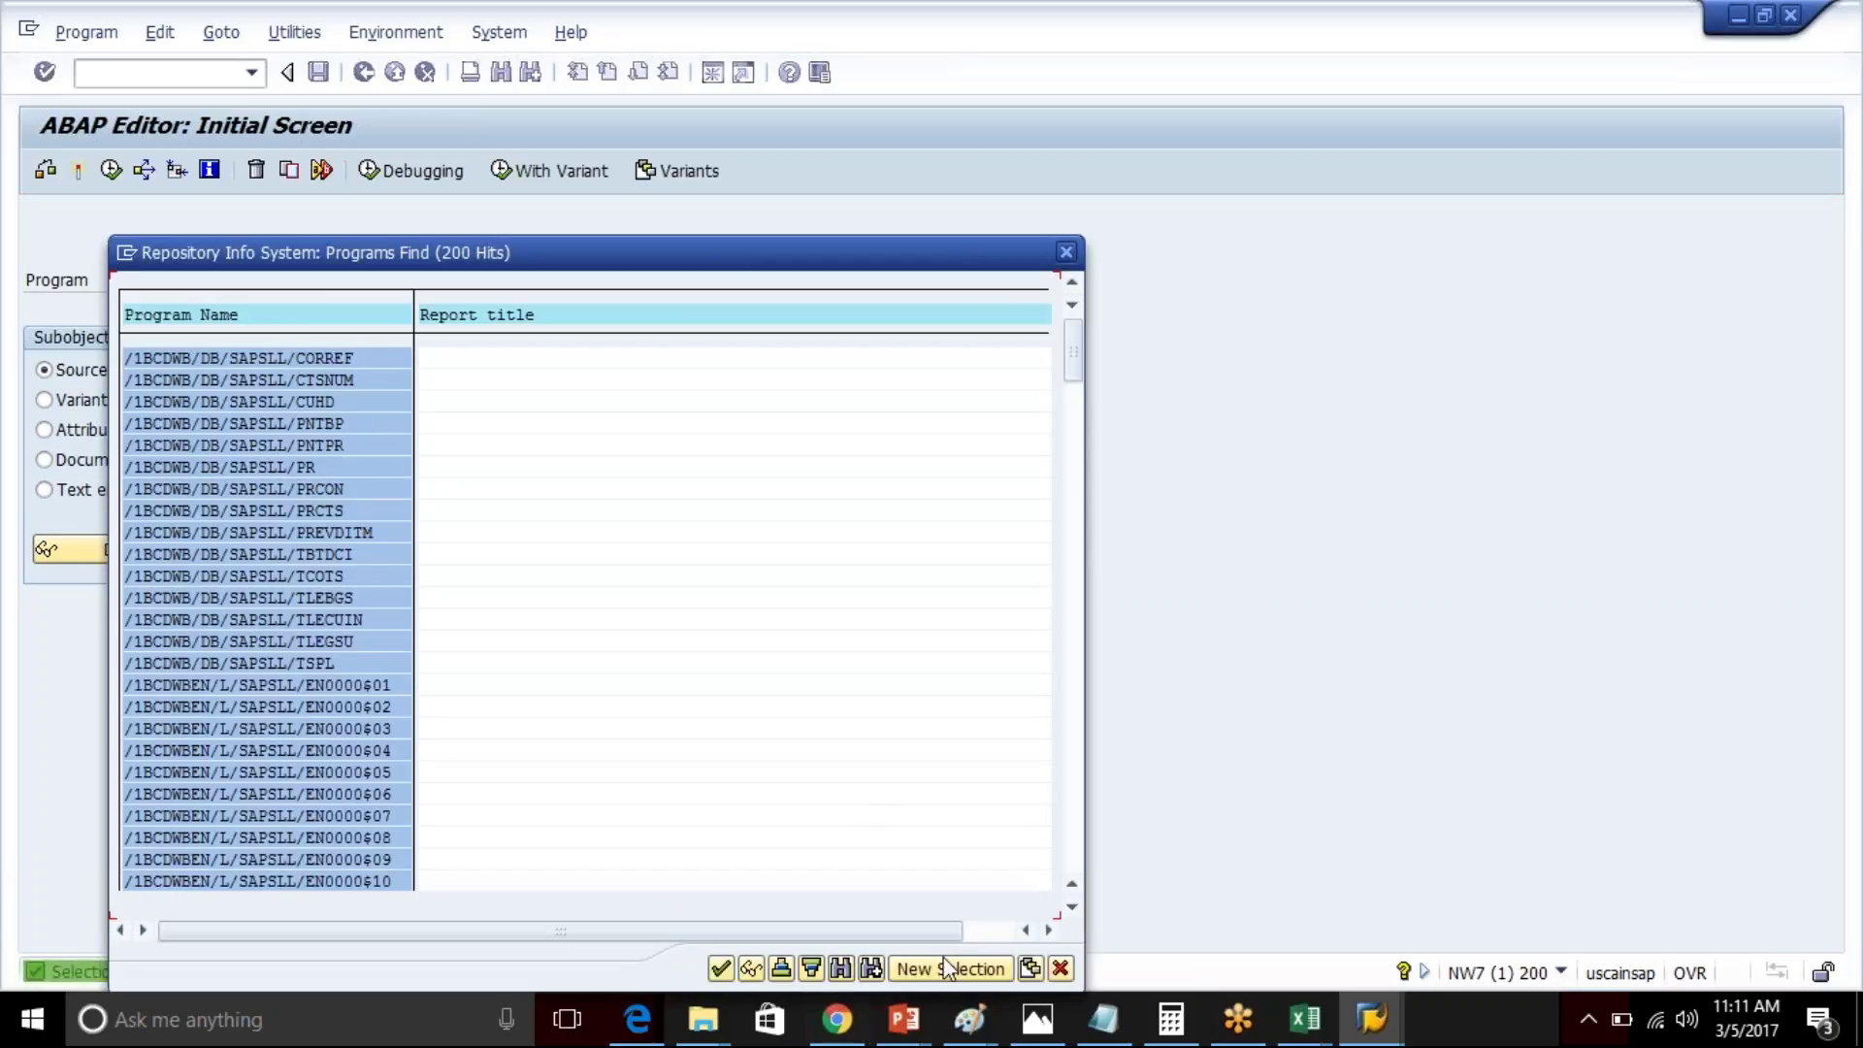
pyautogui.click(946, 960)
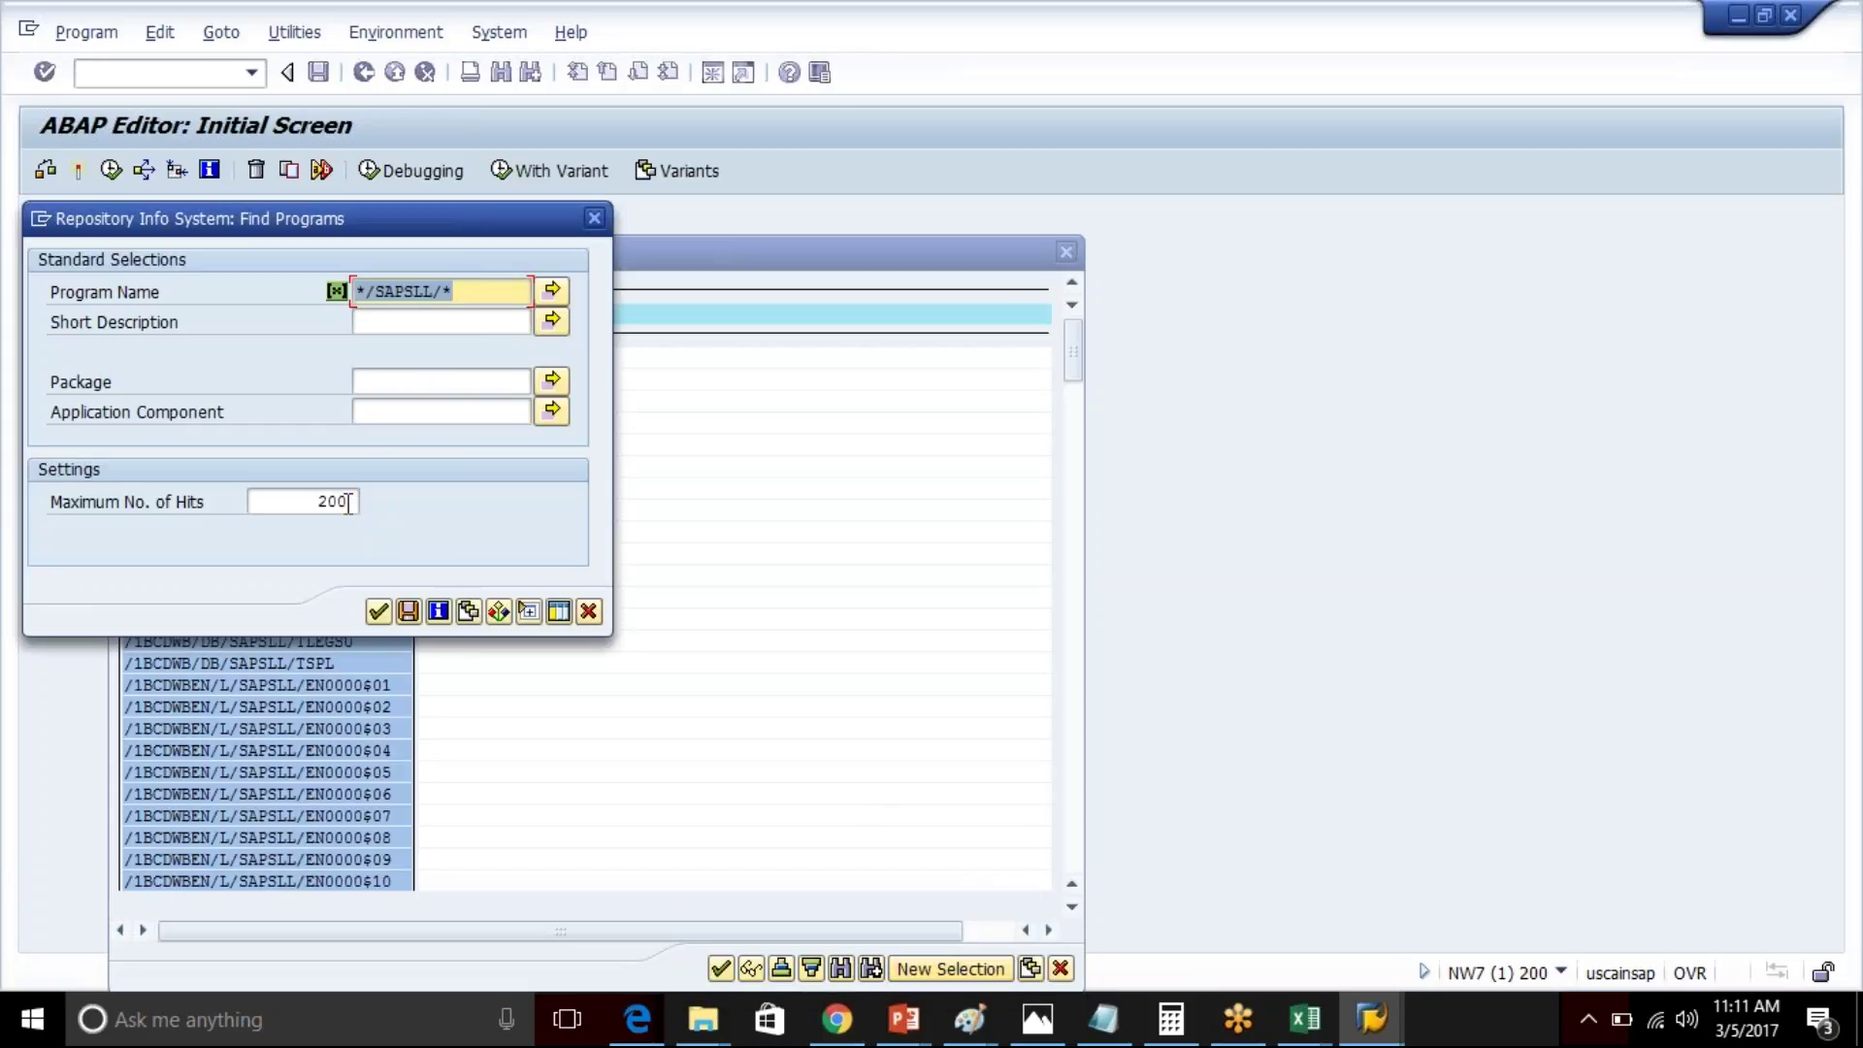
pyautogui.click(347, 502)
pyautogui.press('Return')
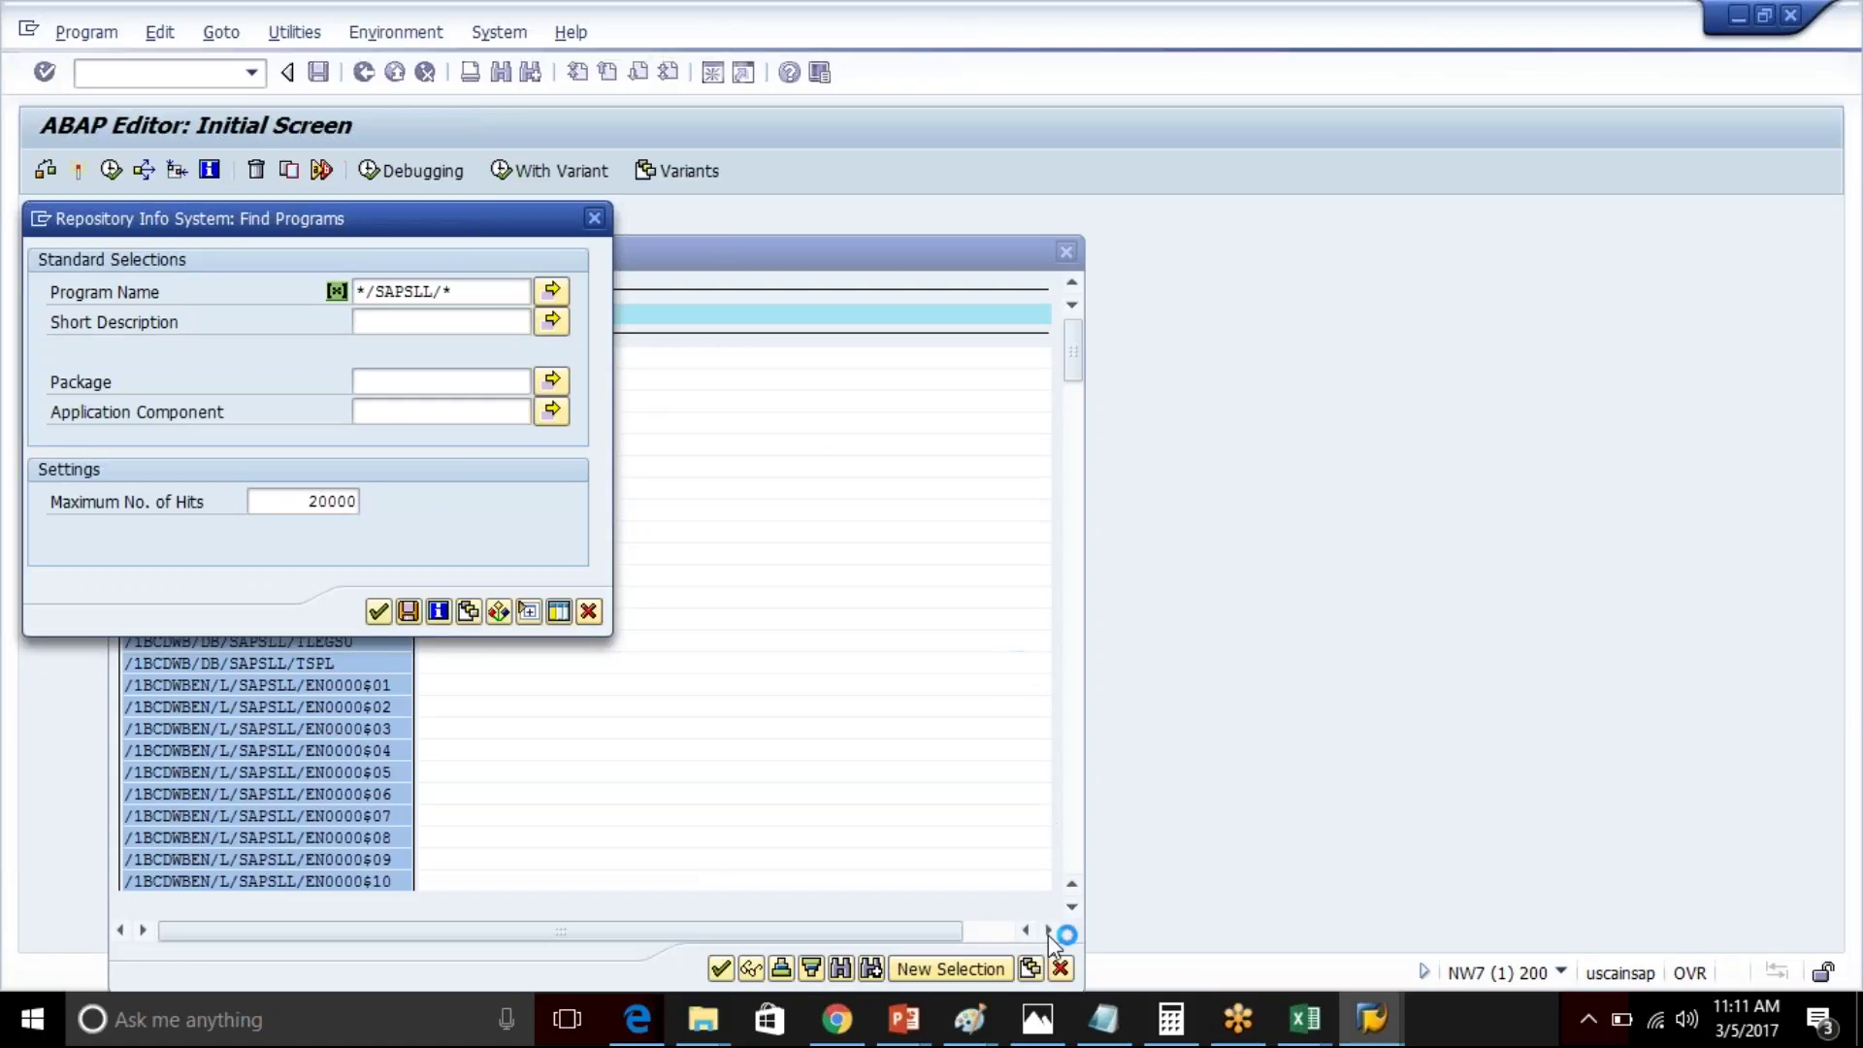
# - Open a second SAP session from the dialog's window menu
pyautogui.moveTo(1371, 1018)
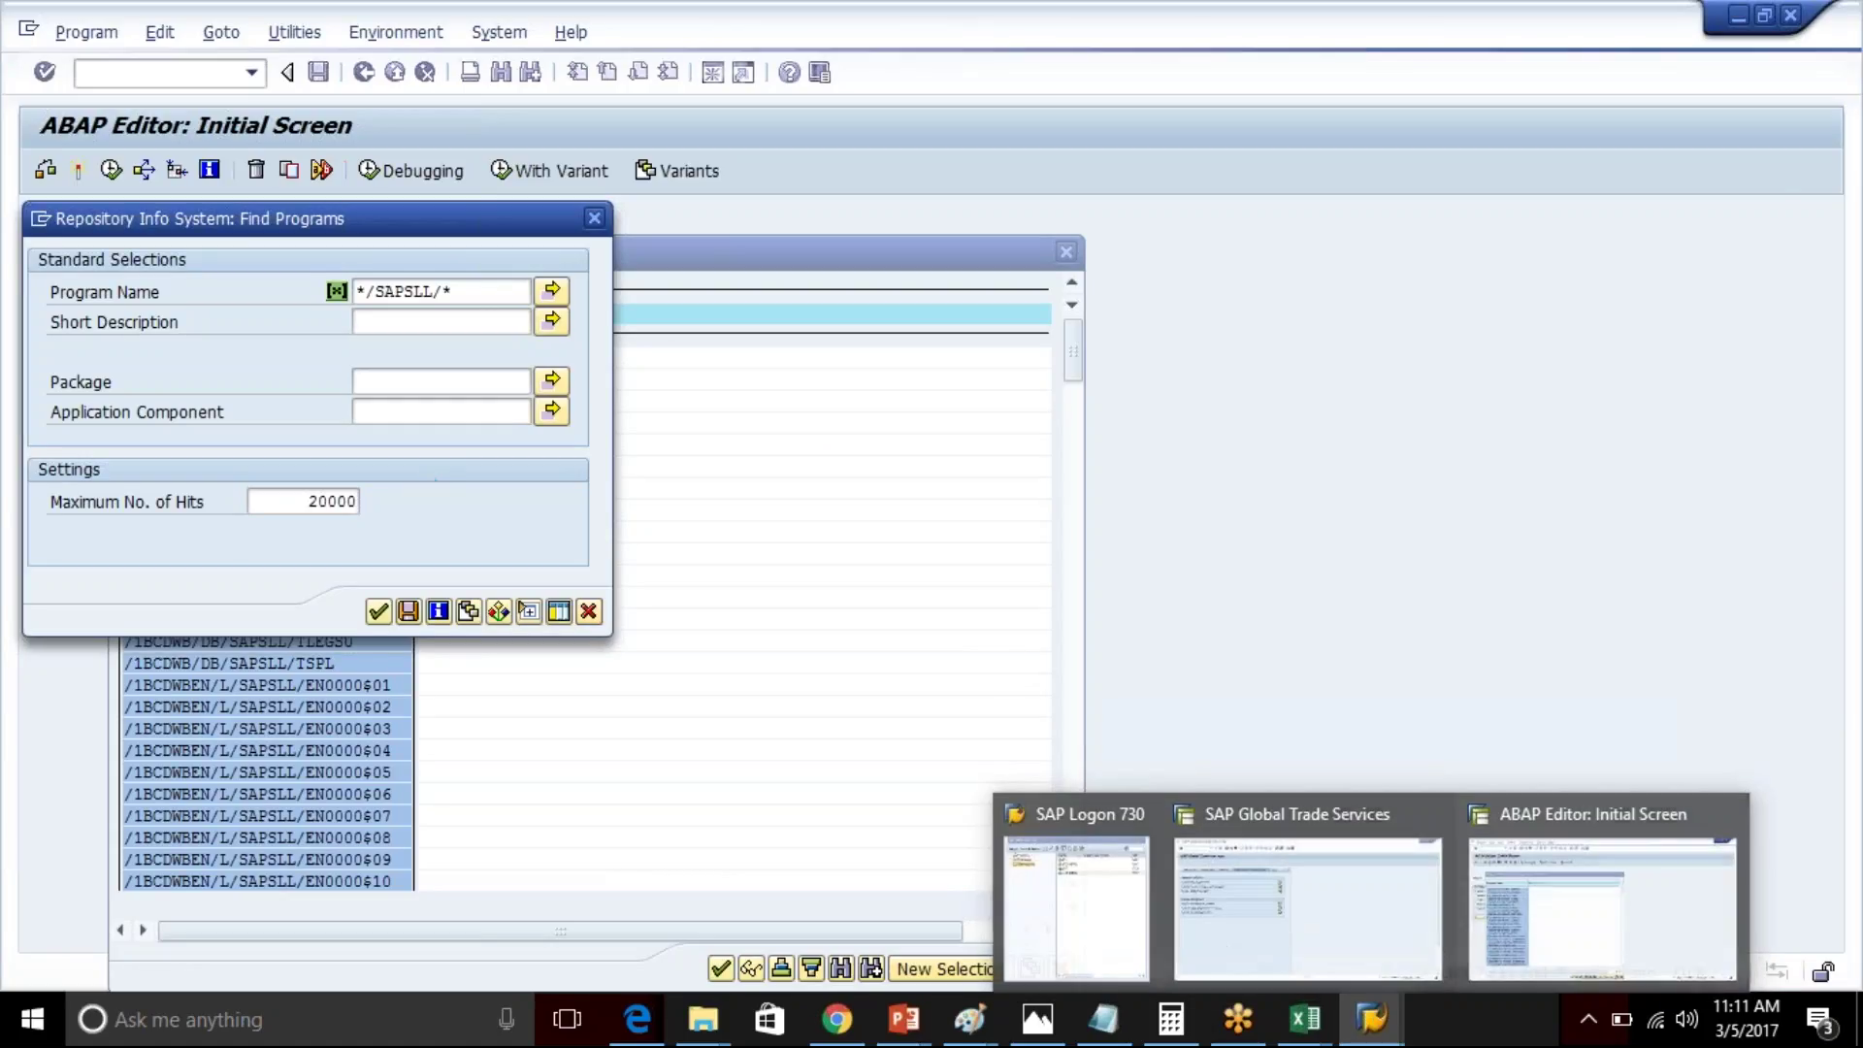
pyautogui.click(40, 220)
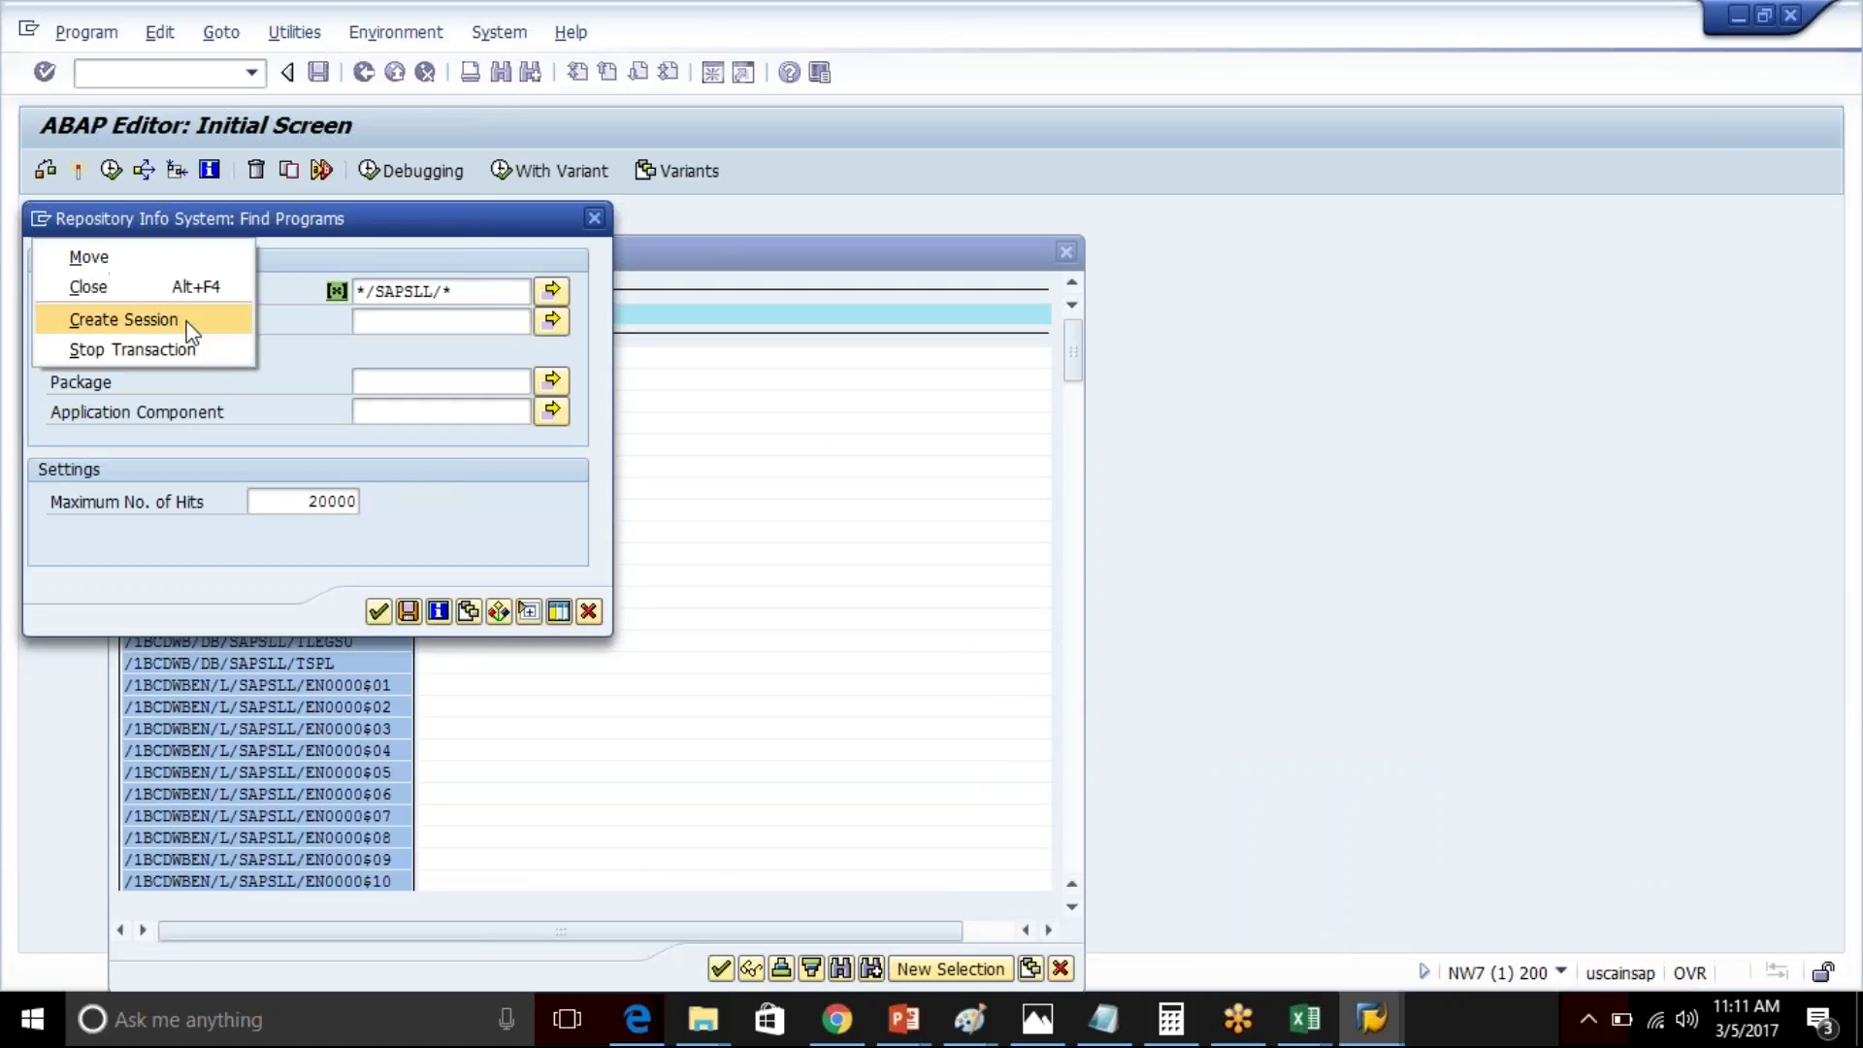
pyautogui.click(177, 323)
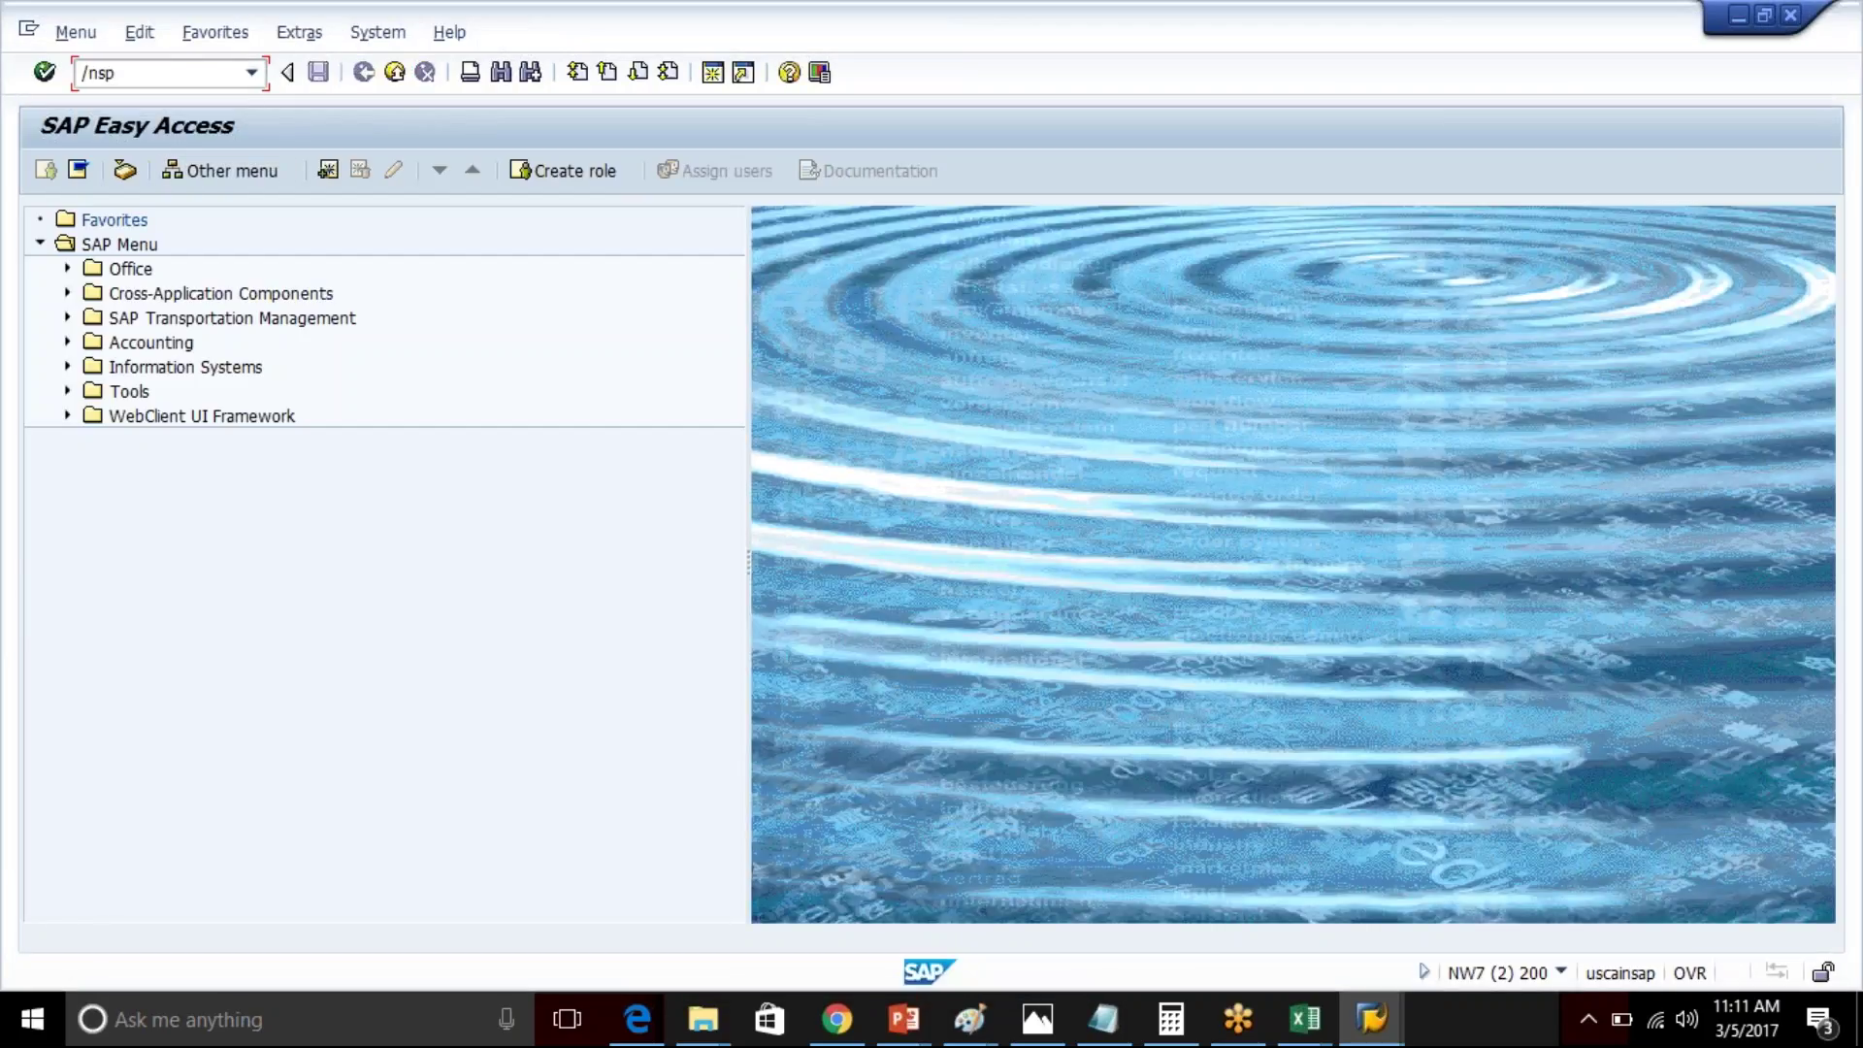
# - Start creating an organization business partner in BP and review the BP role dropdown
pyautogui.press('Return')
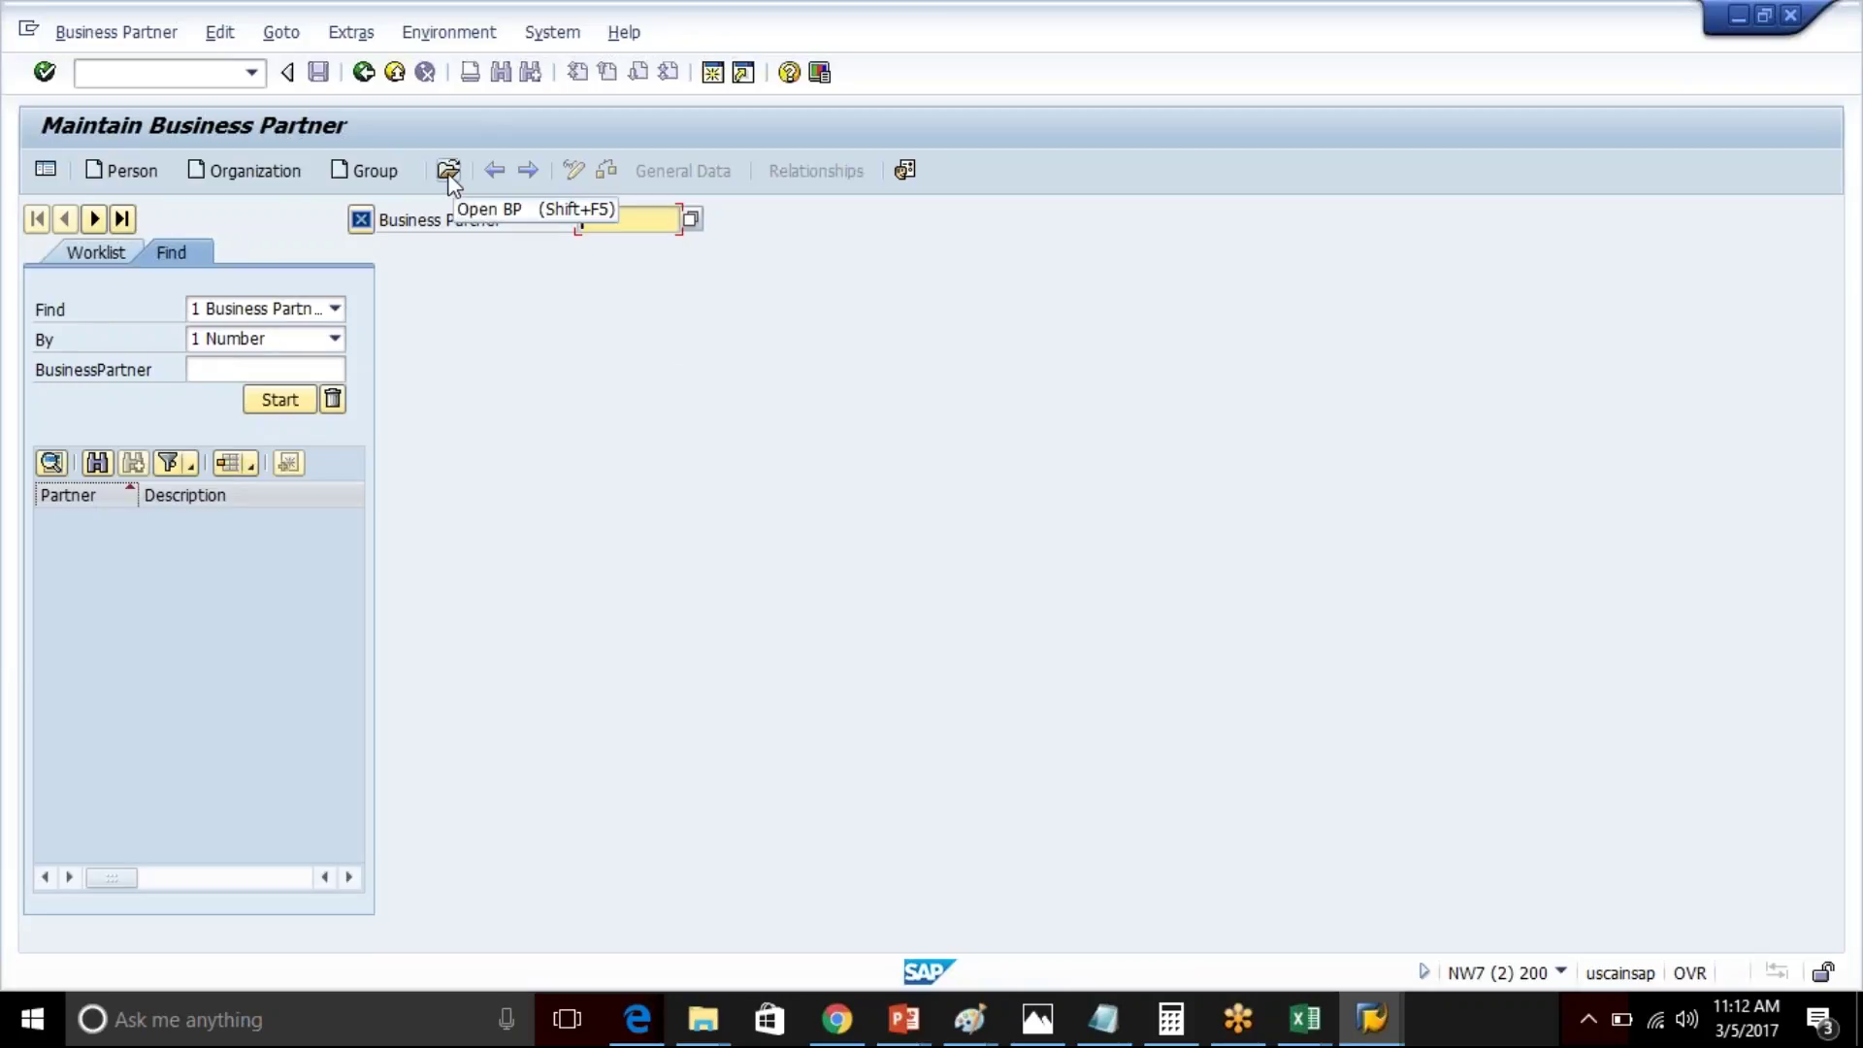
pyautogui.click(237, 174)
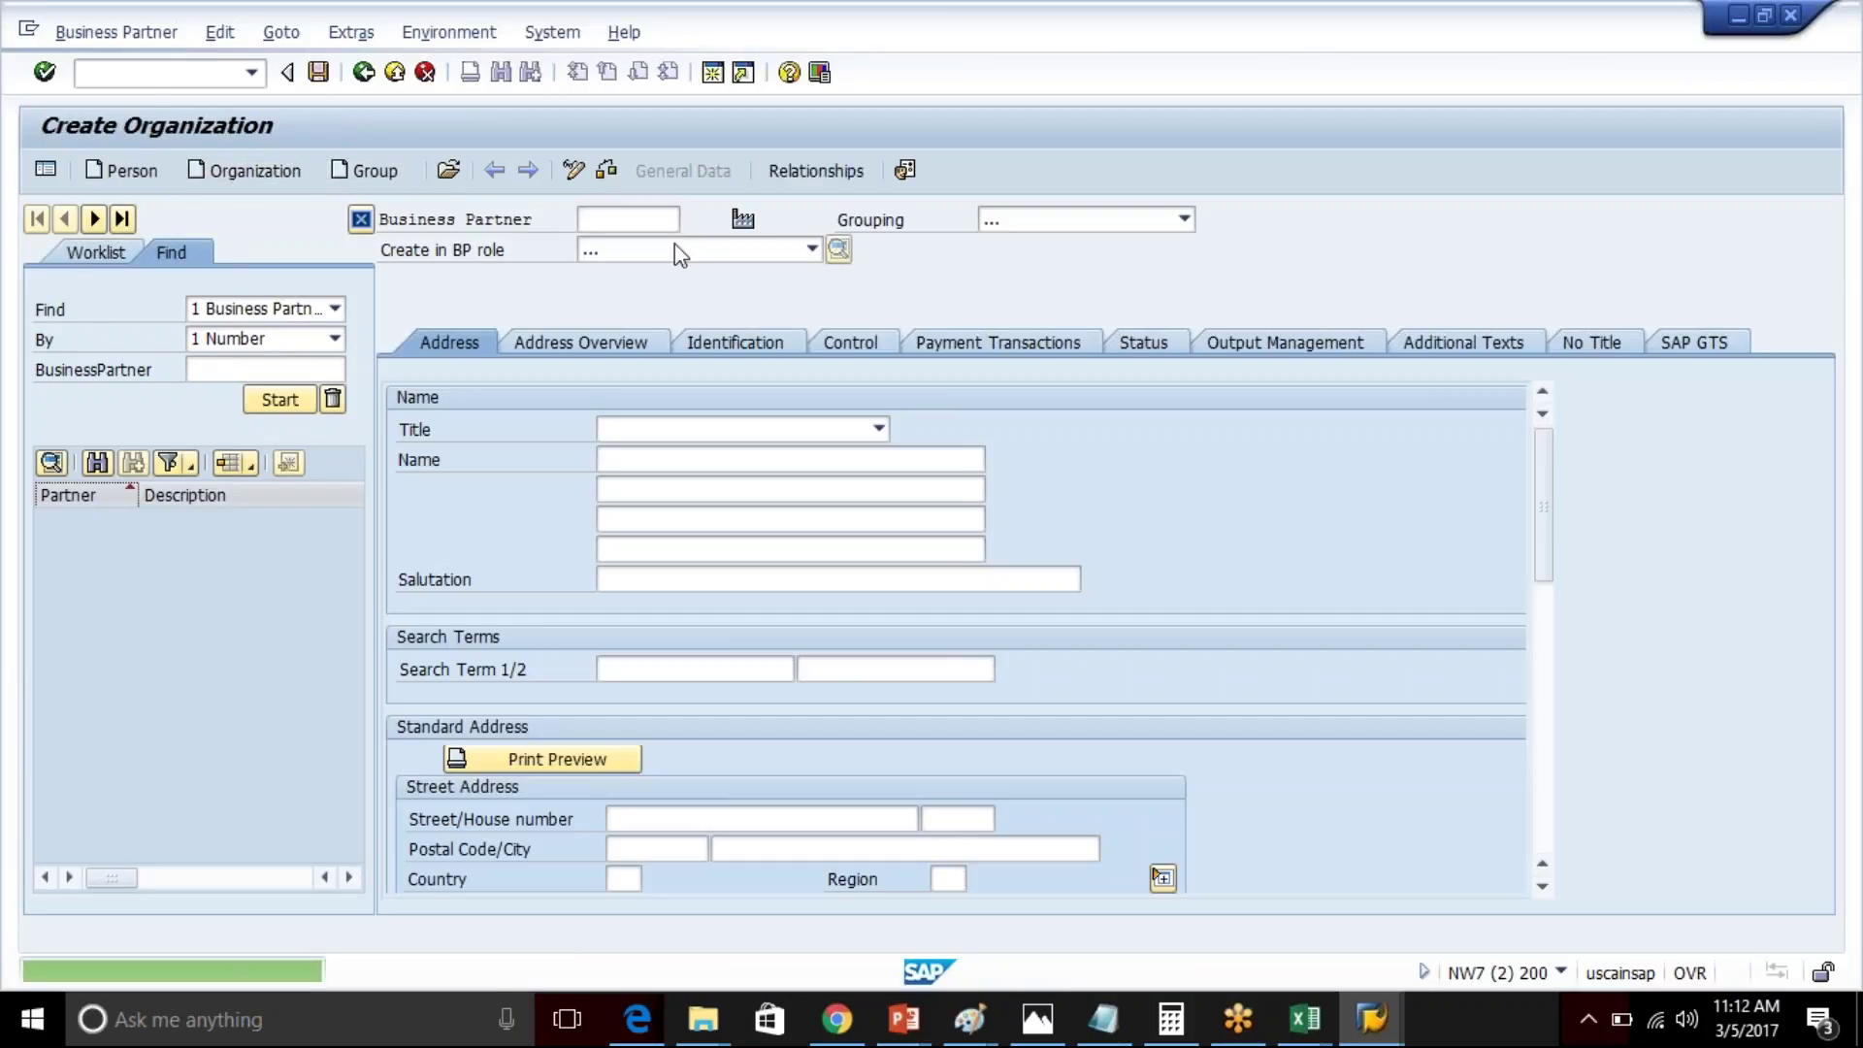
pyautogui.click(812, 249)
pyautogui.moveTo(819, 317); pyautogui.dragTo(817, 390)
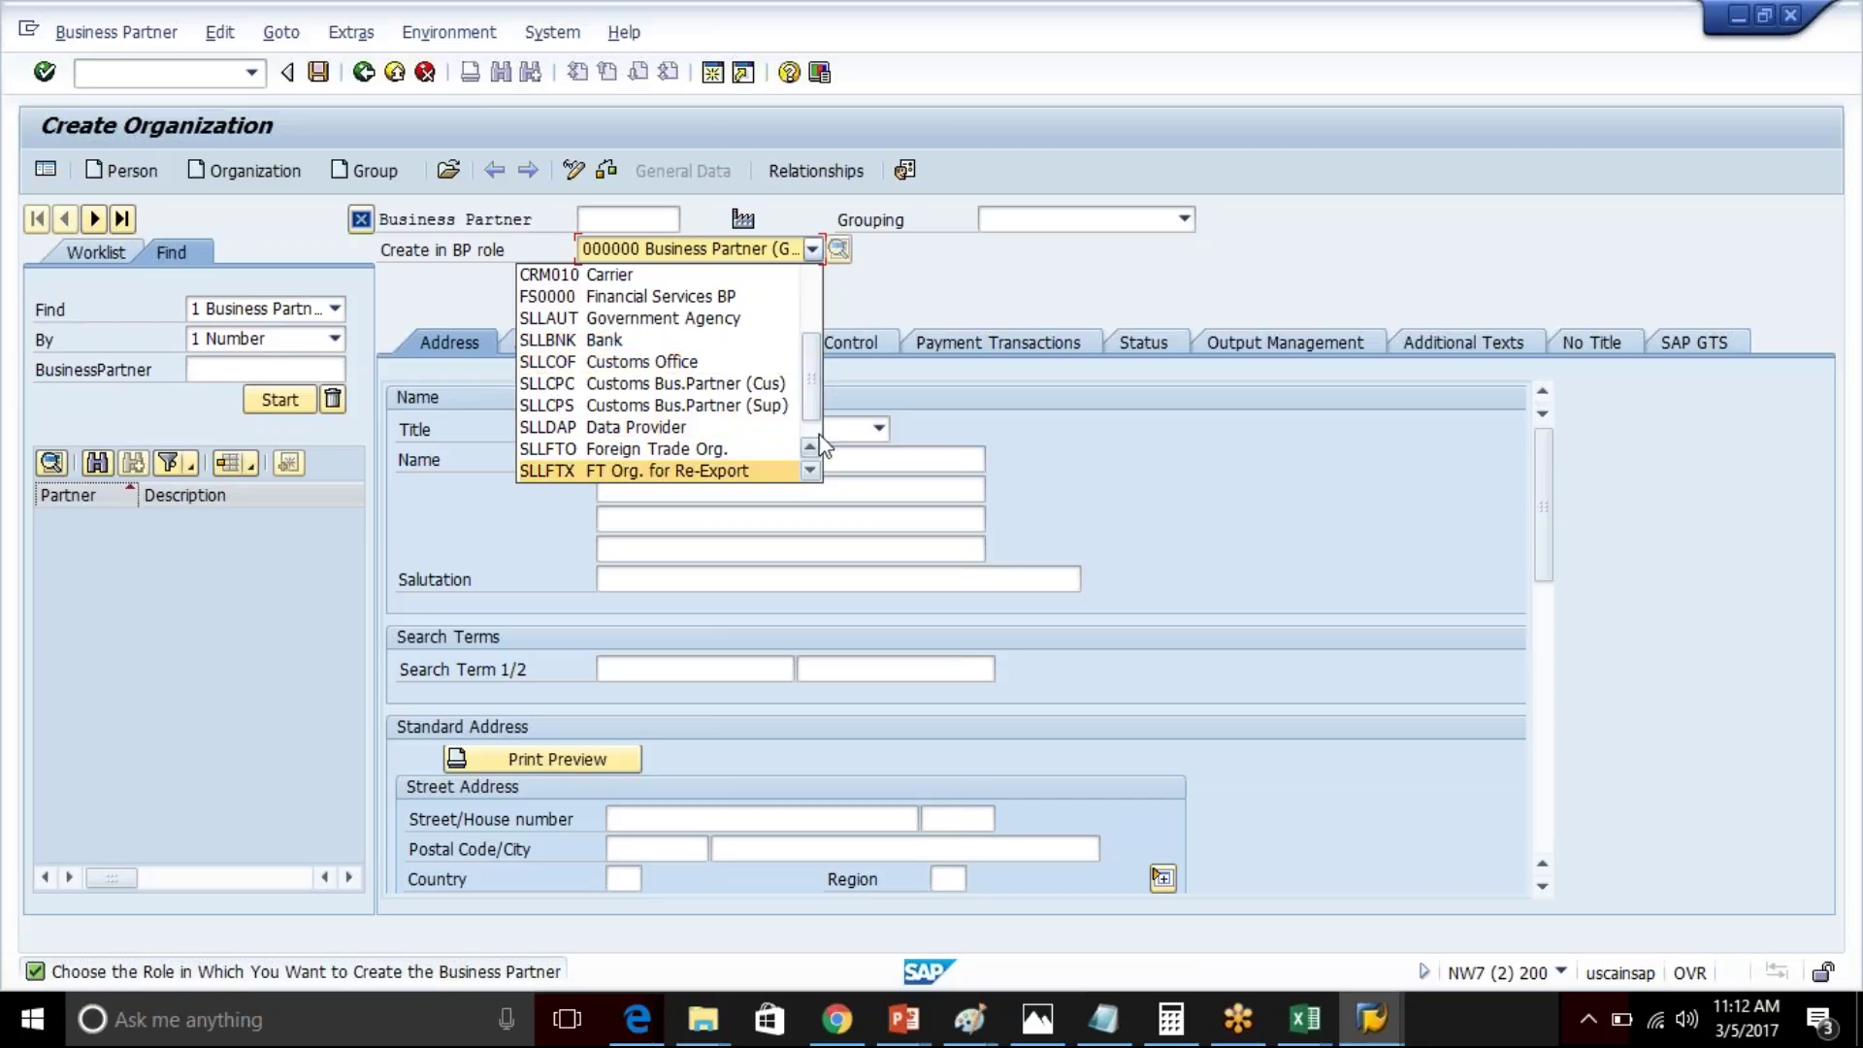
pyautogui.moveTo(811, 410); pyautogui.dragTo(815, 434)
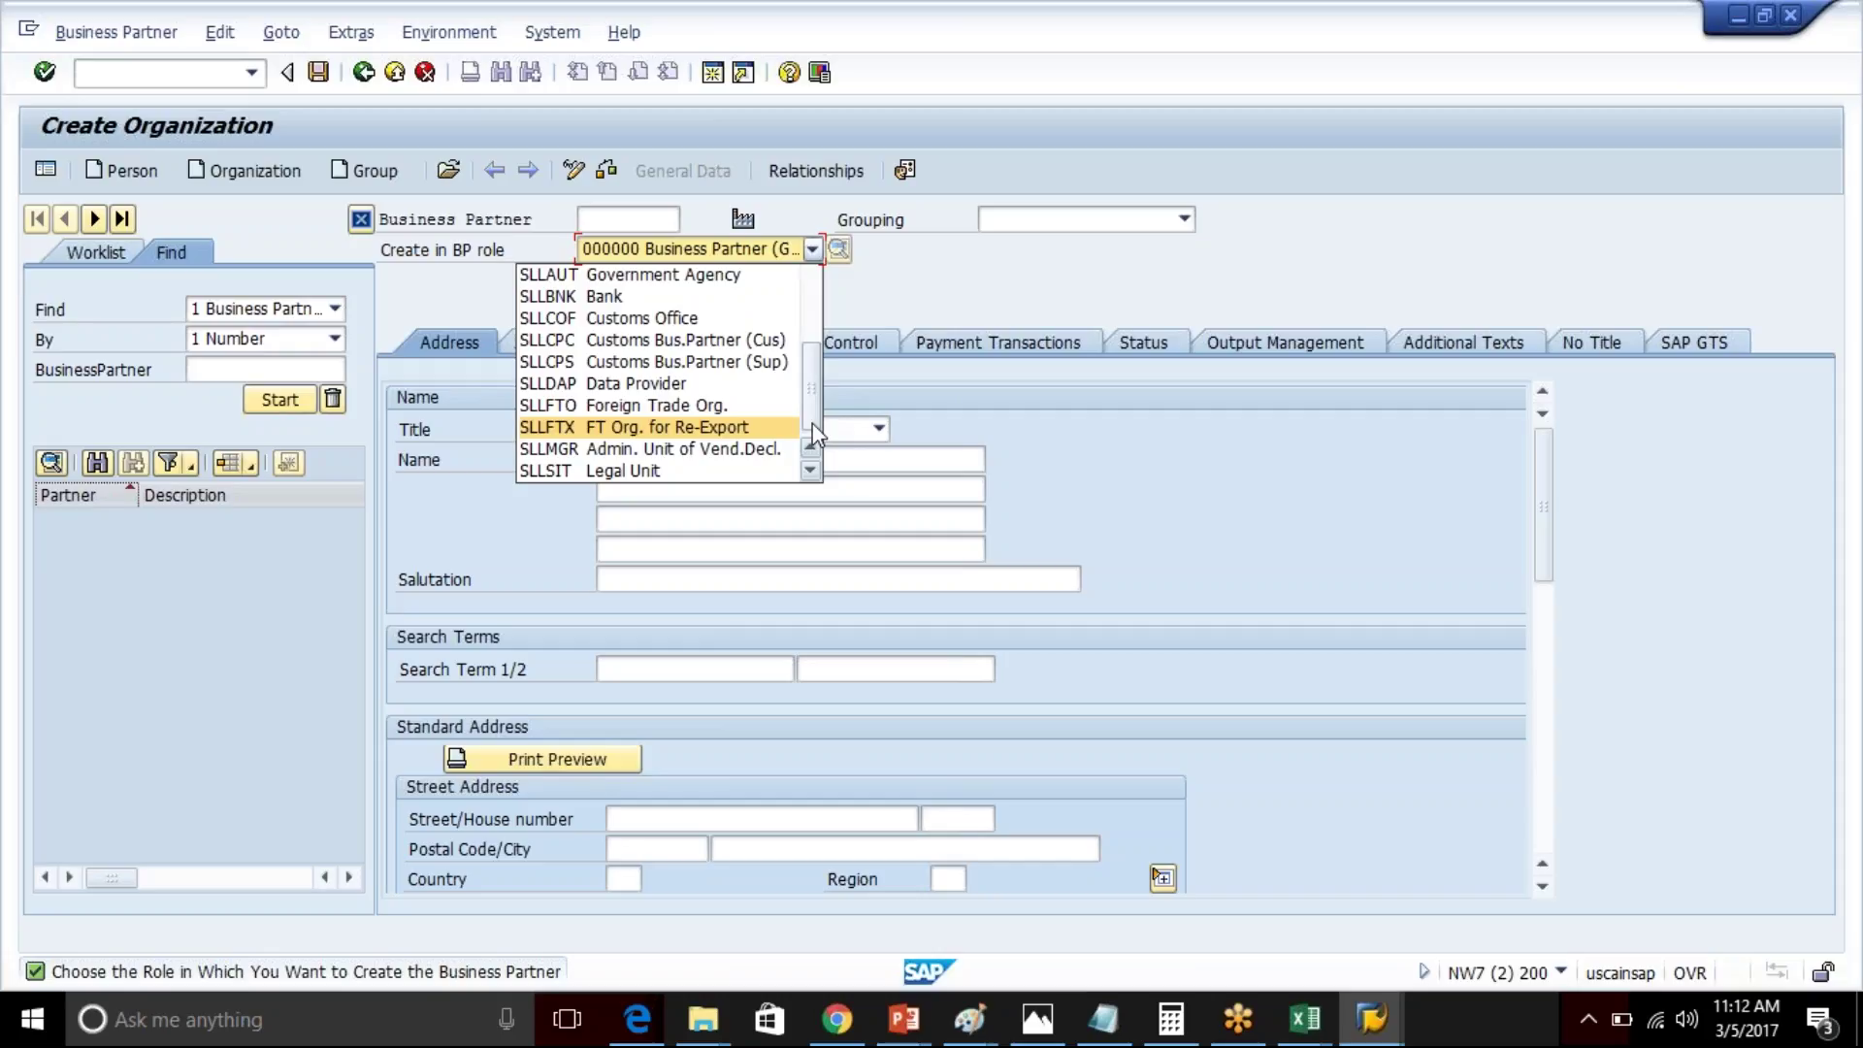
pyautogui.click(1378, 1032)
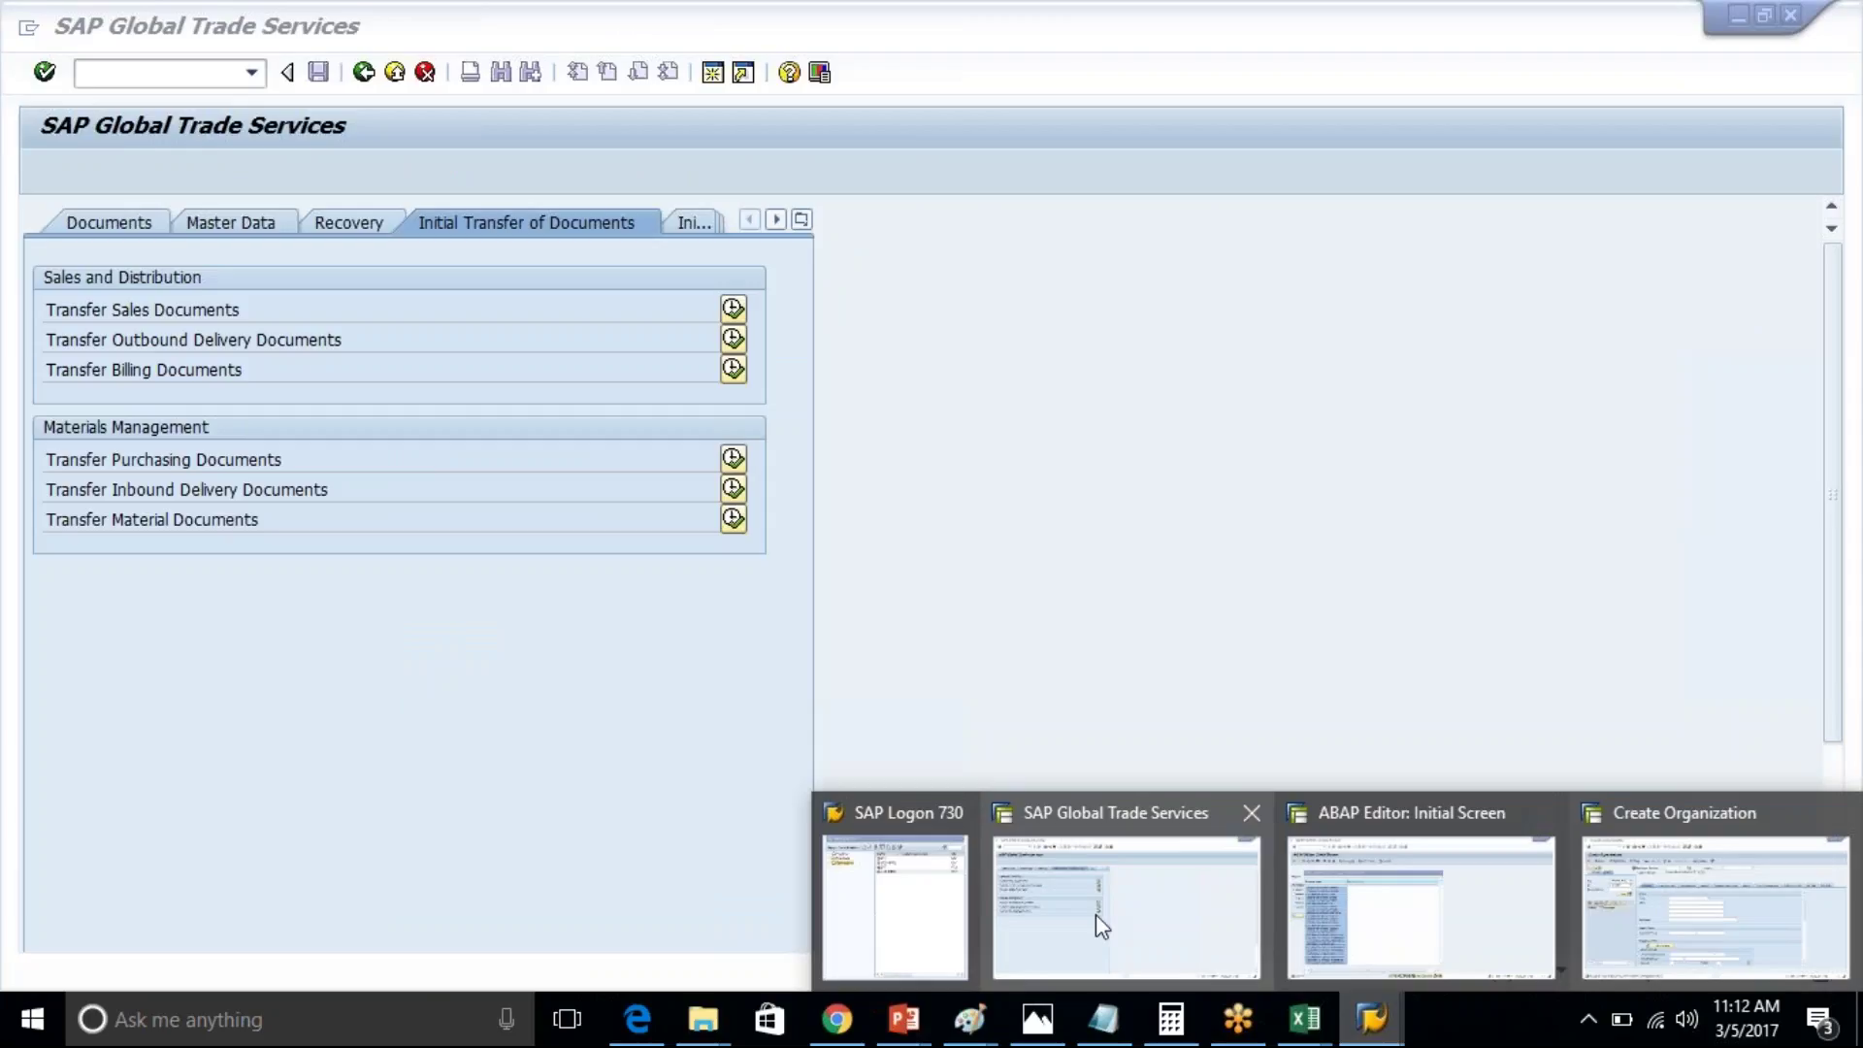
# - In the GTS window, run /nspro and open the SAP Reference IMG
pyautogui.click(1097, 914)
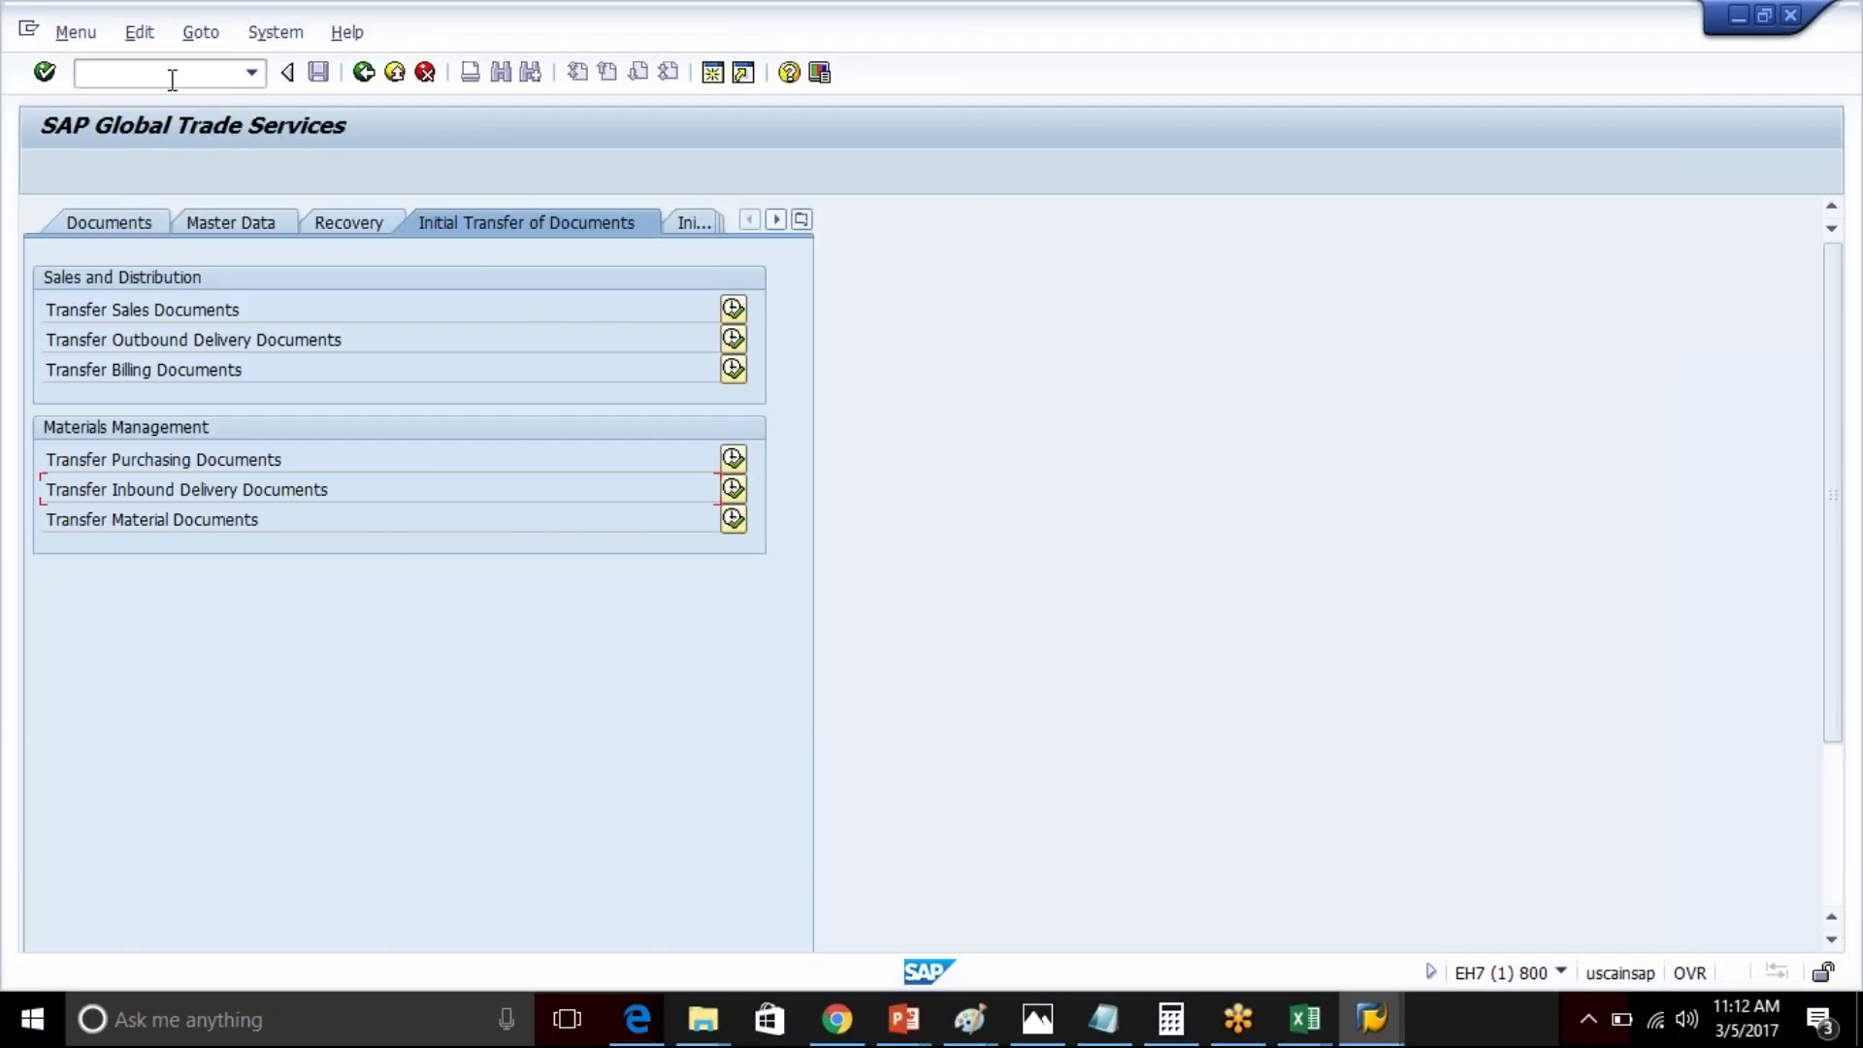
pyautogui.click(121, 73)
pyautogui.write('/nspro')
pyautogui.press('Return')
pyautogui.click(153, 167)
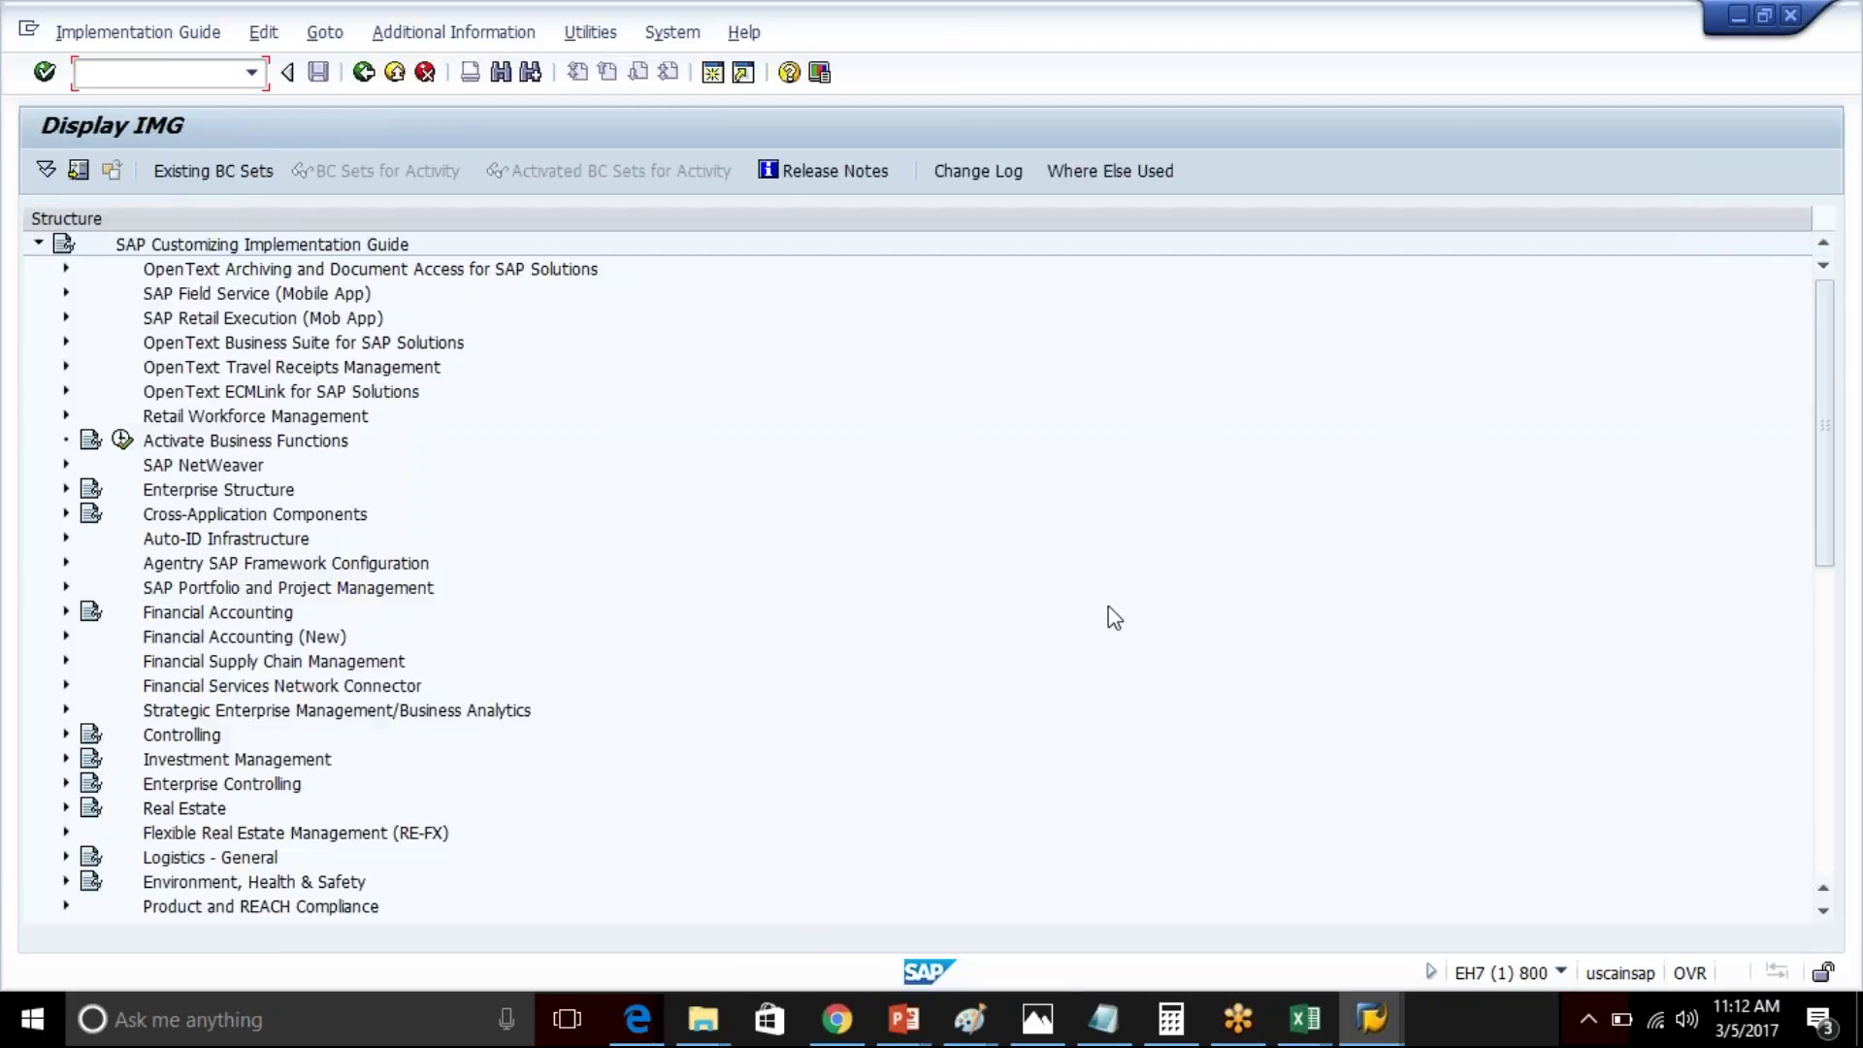
pyautogui.moveTo(1828, 419); pyautogui.dragTo(1814, 785)
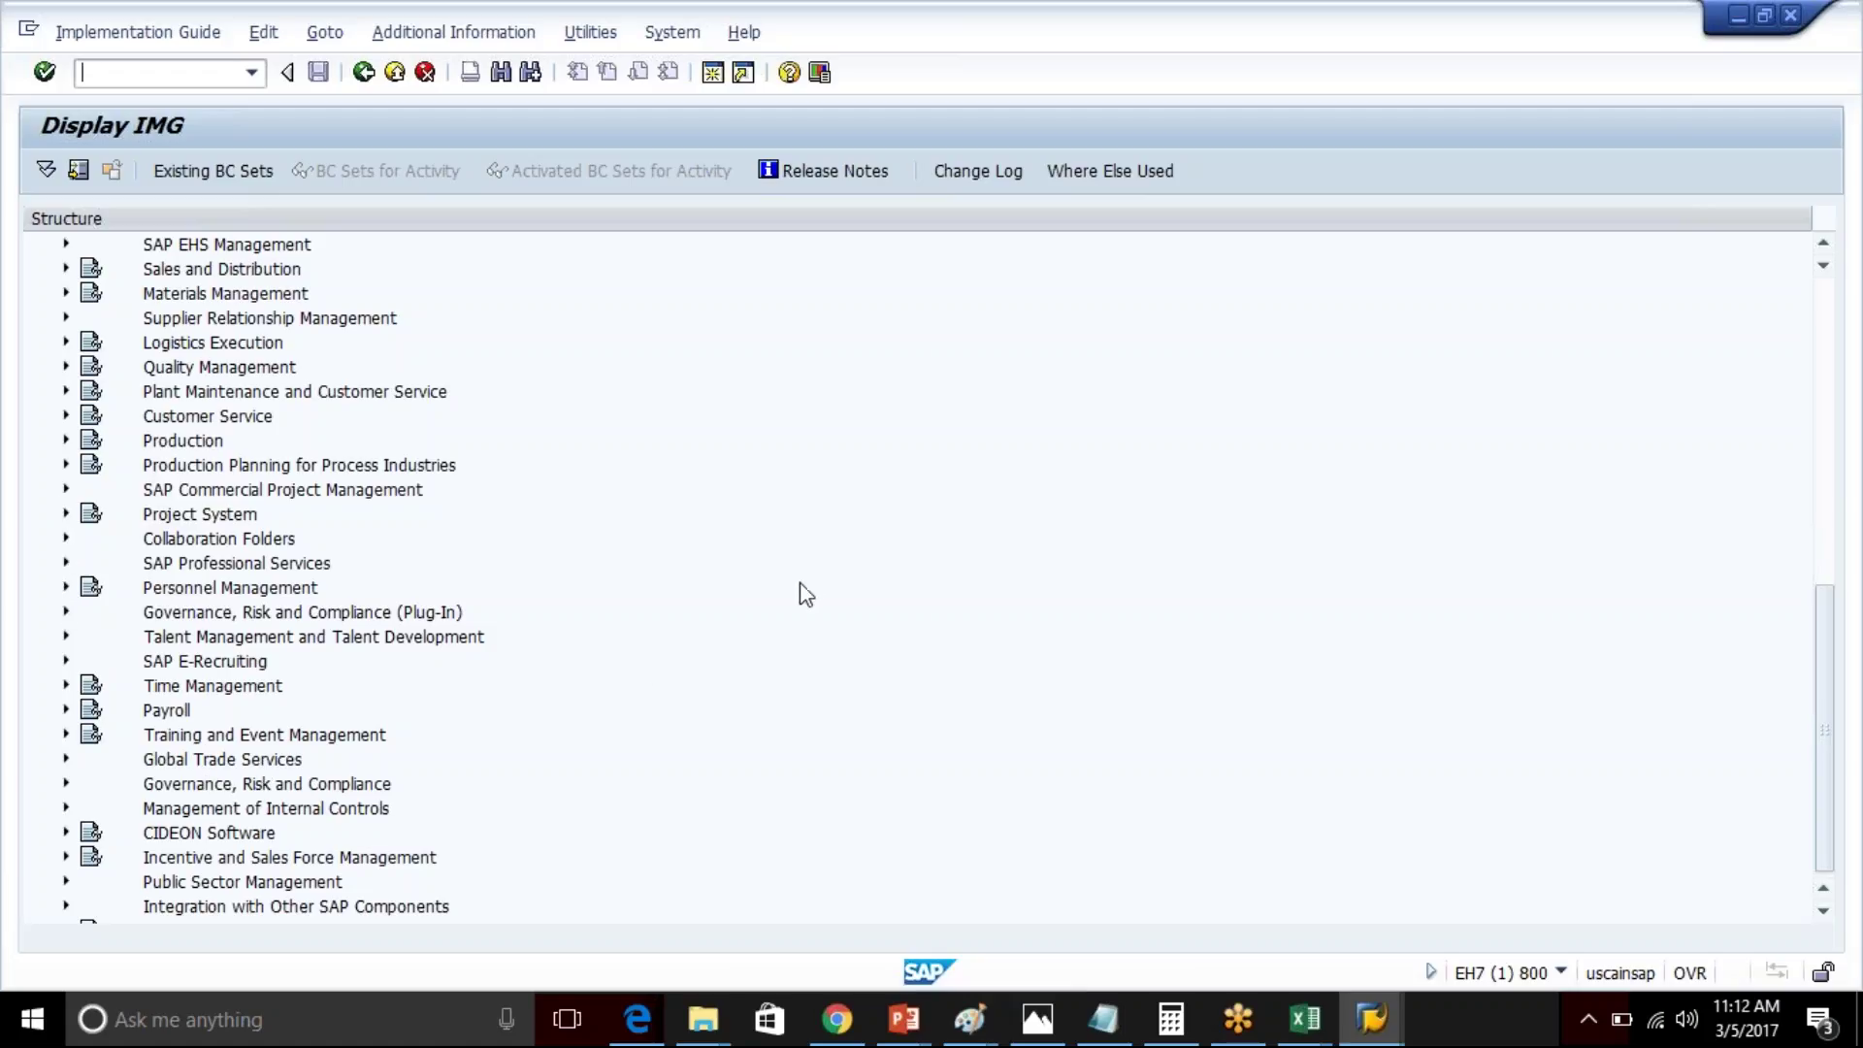
pyautogui.moveTo(1831, 621)
pyautogui.mouseDown()
pyautogui.moveTo(1827, 667)
pyautogui.moveTo(1828, 597)
pyautogui.mouseUp()
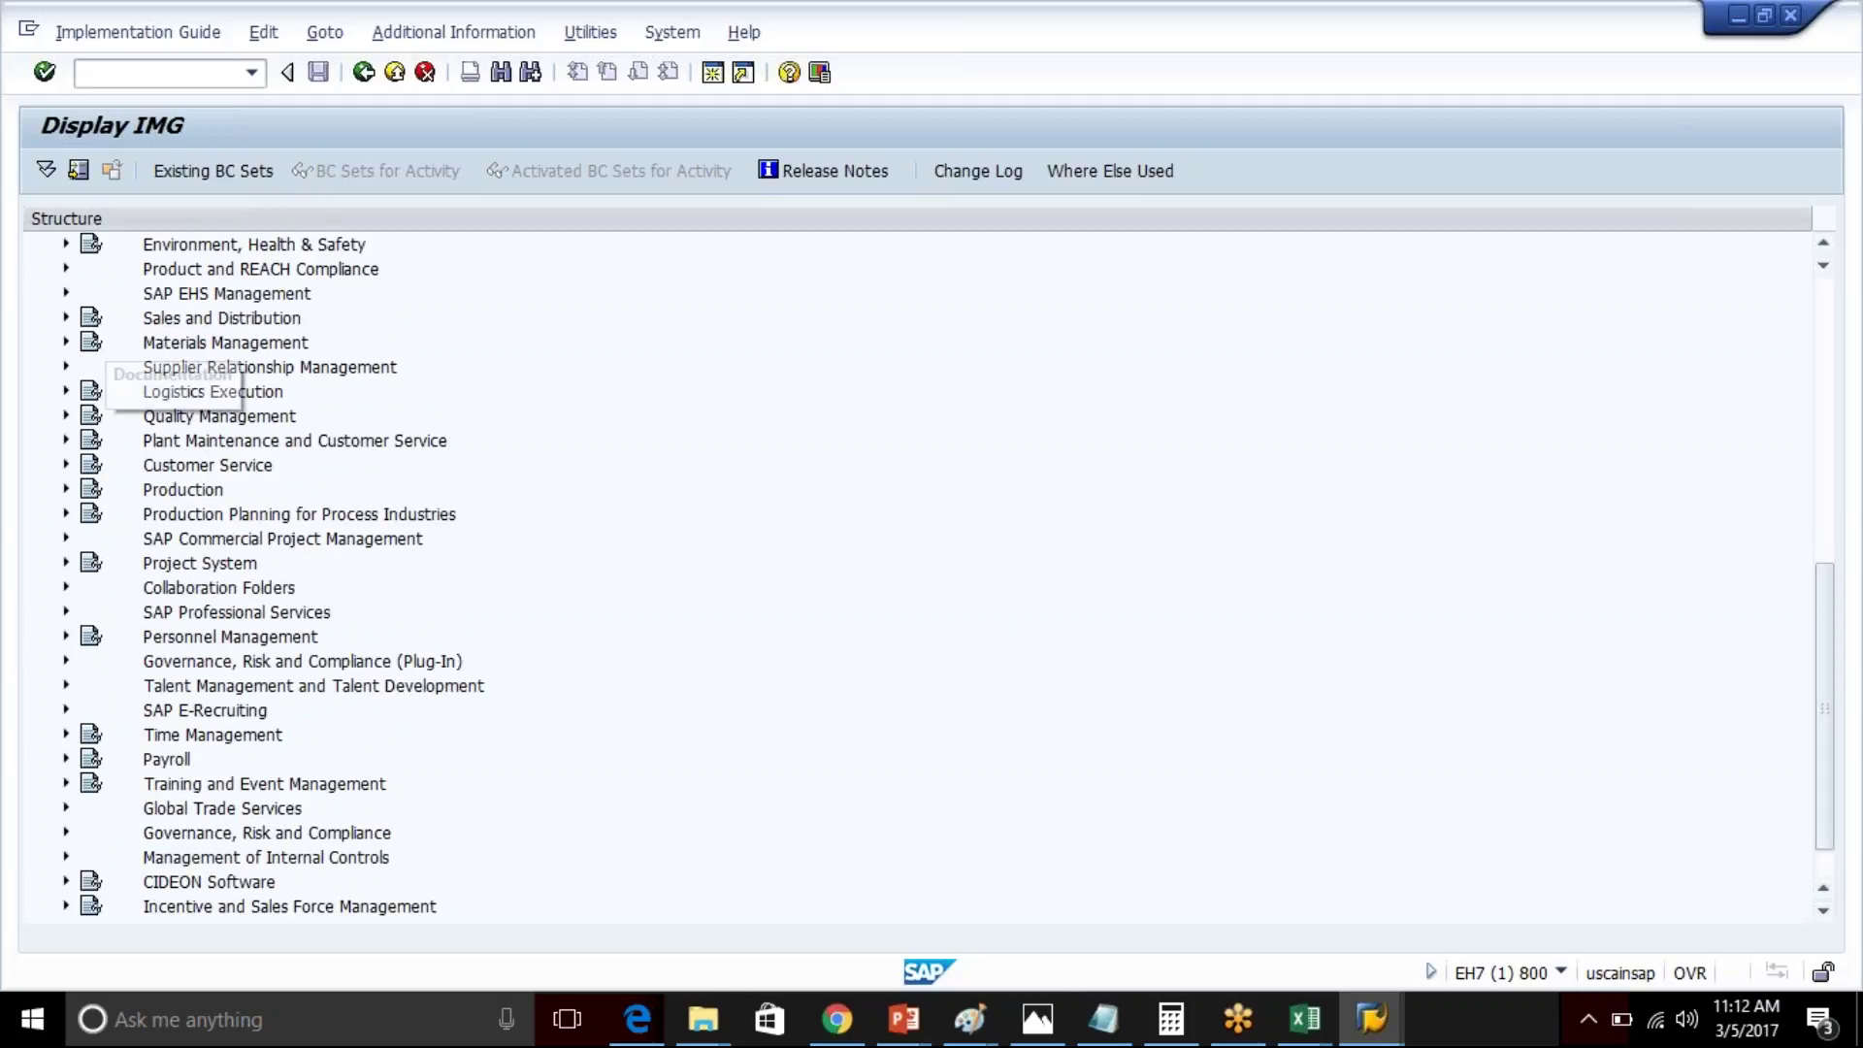
# - Expand Sales and Distribution > Foreign Trade/Customs > GTS Plug-In down to Technical Activation of Document Transfer
pyautogui.click(65, 319)
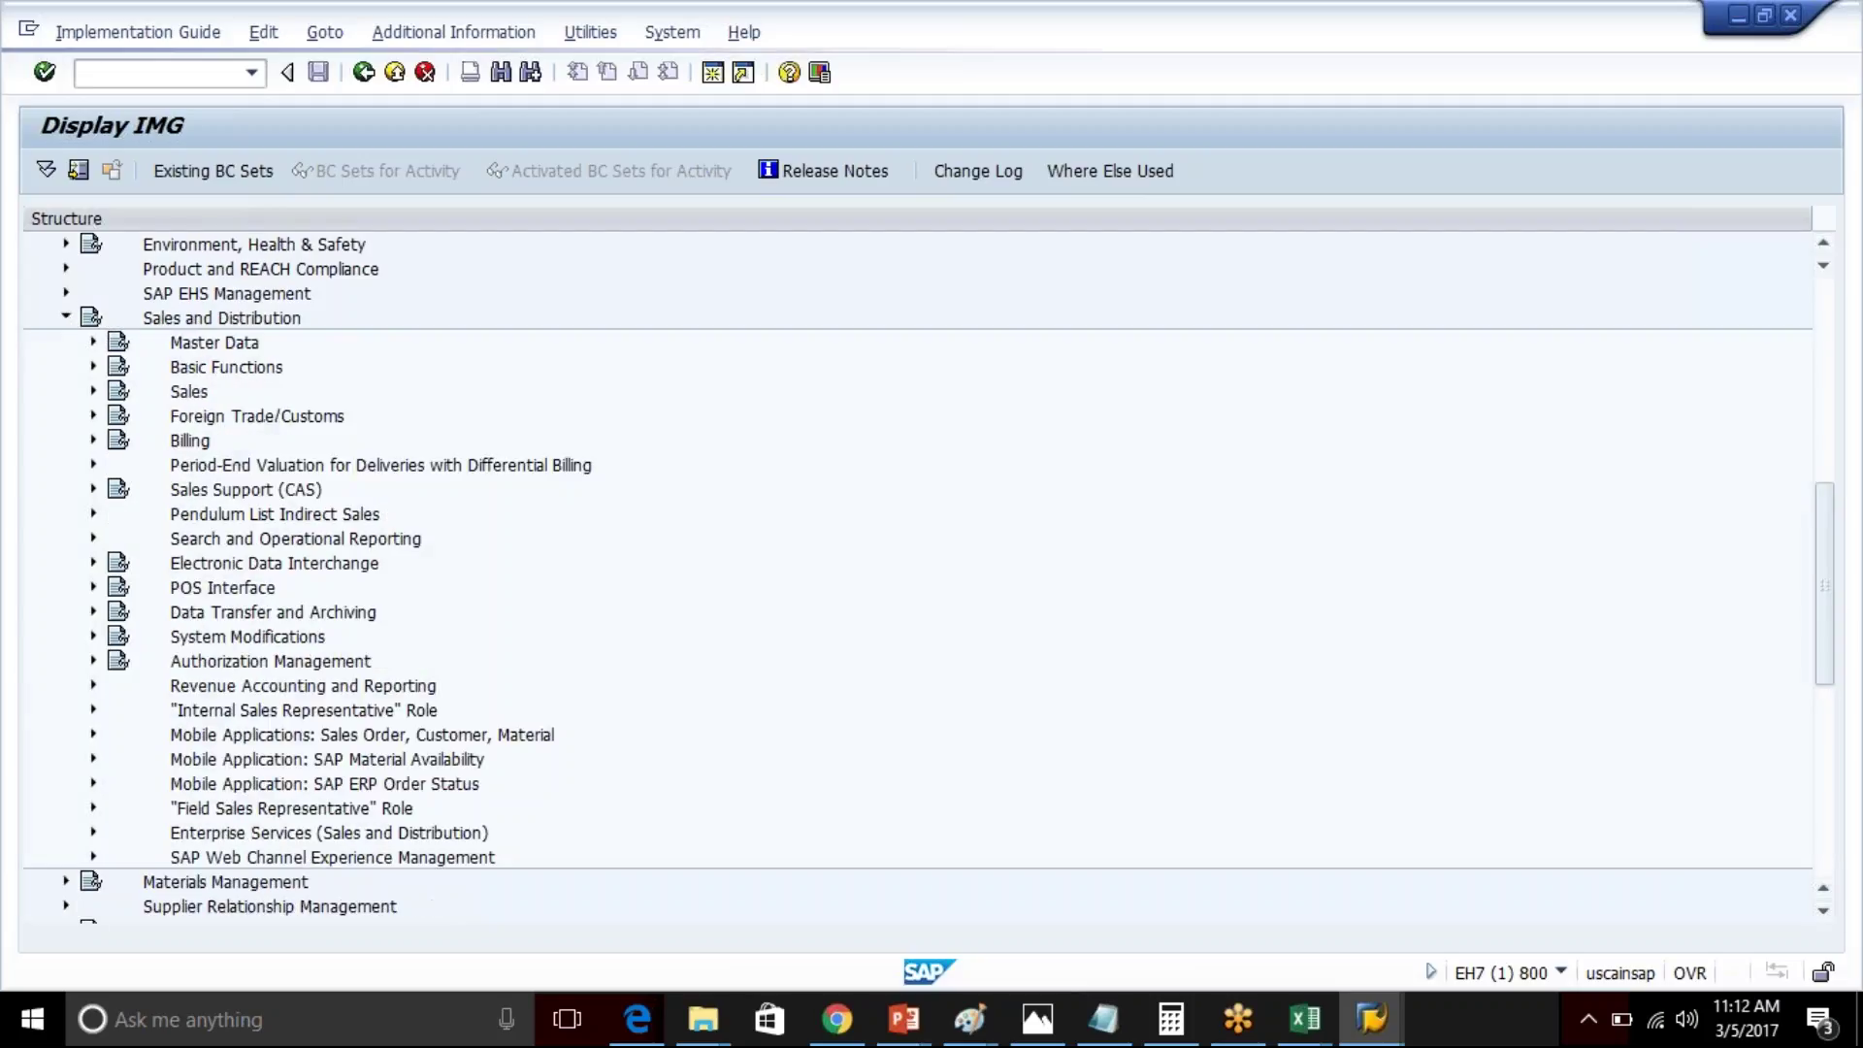
pyautogui.click(93, 415)
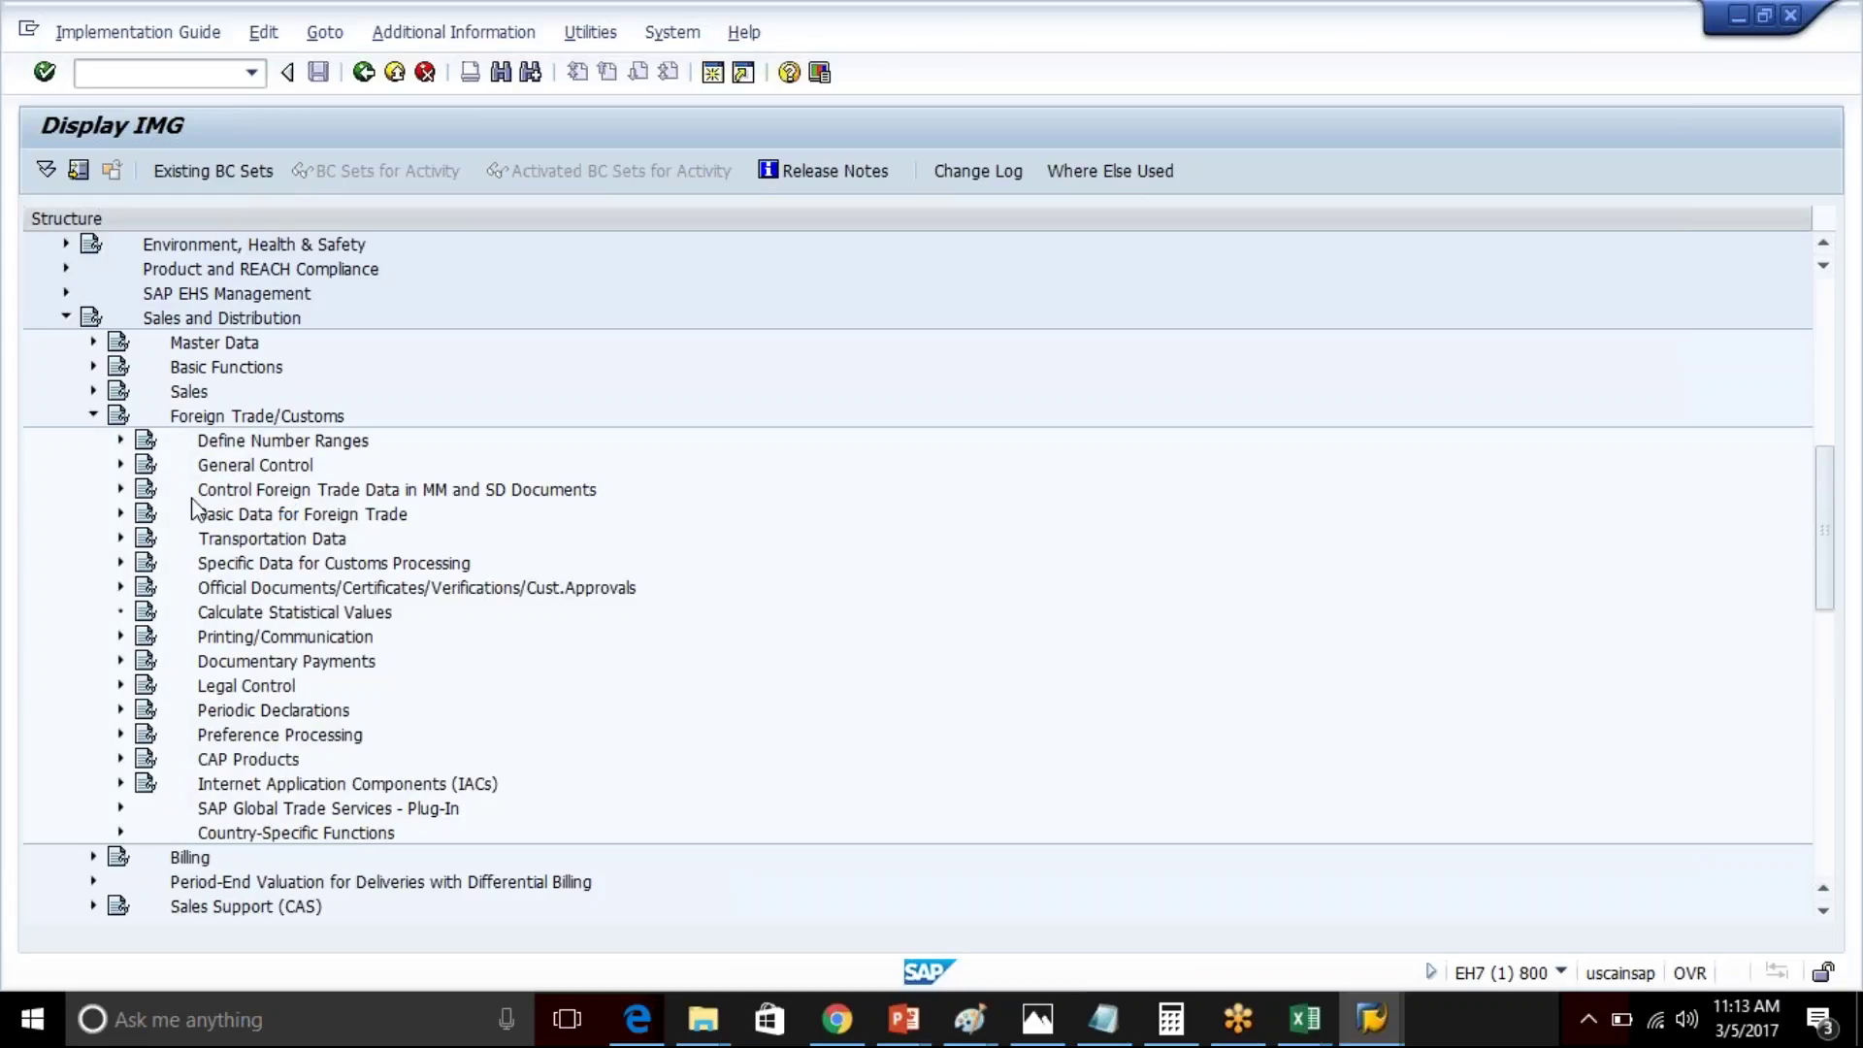
pyautogui.click(120, 808)
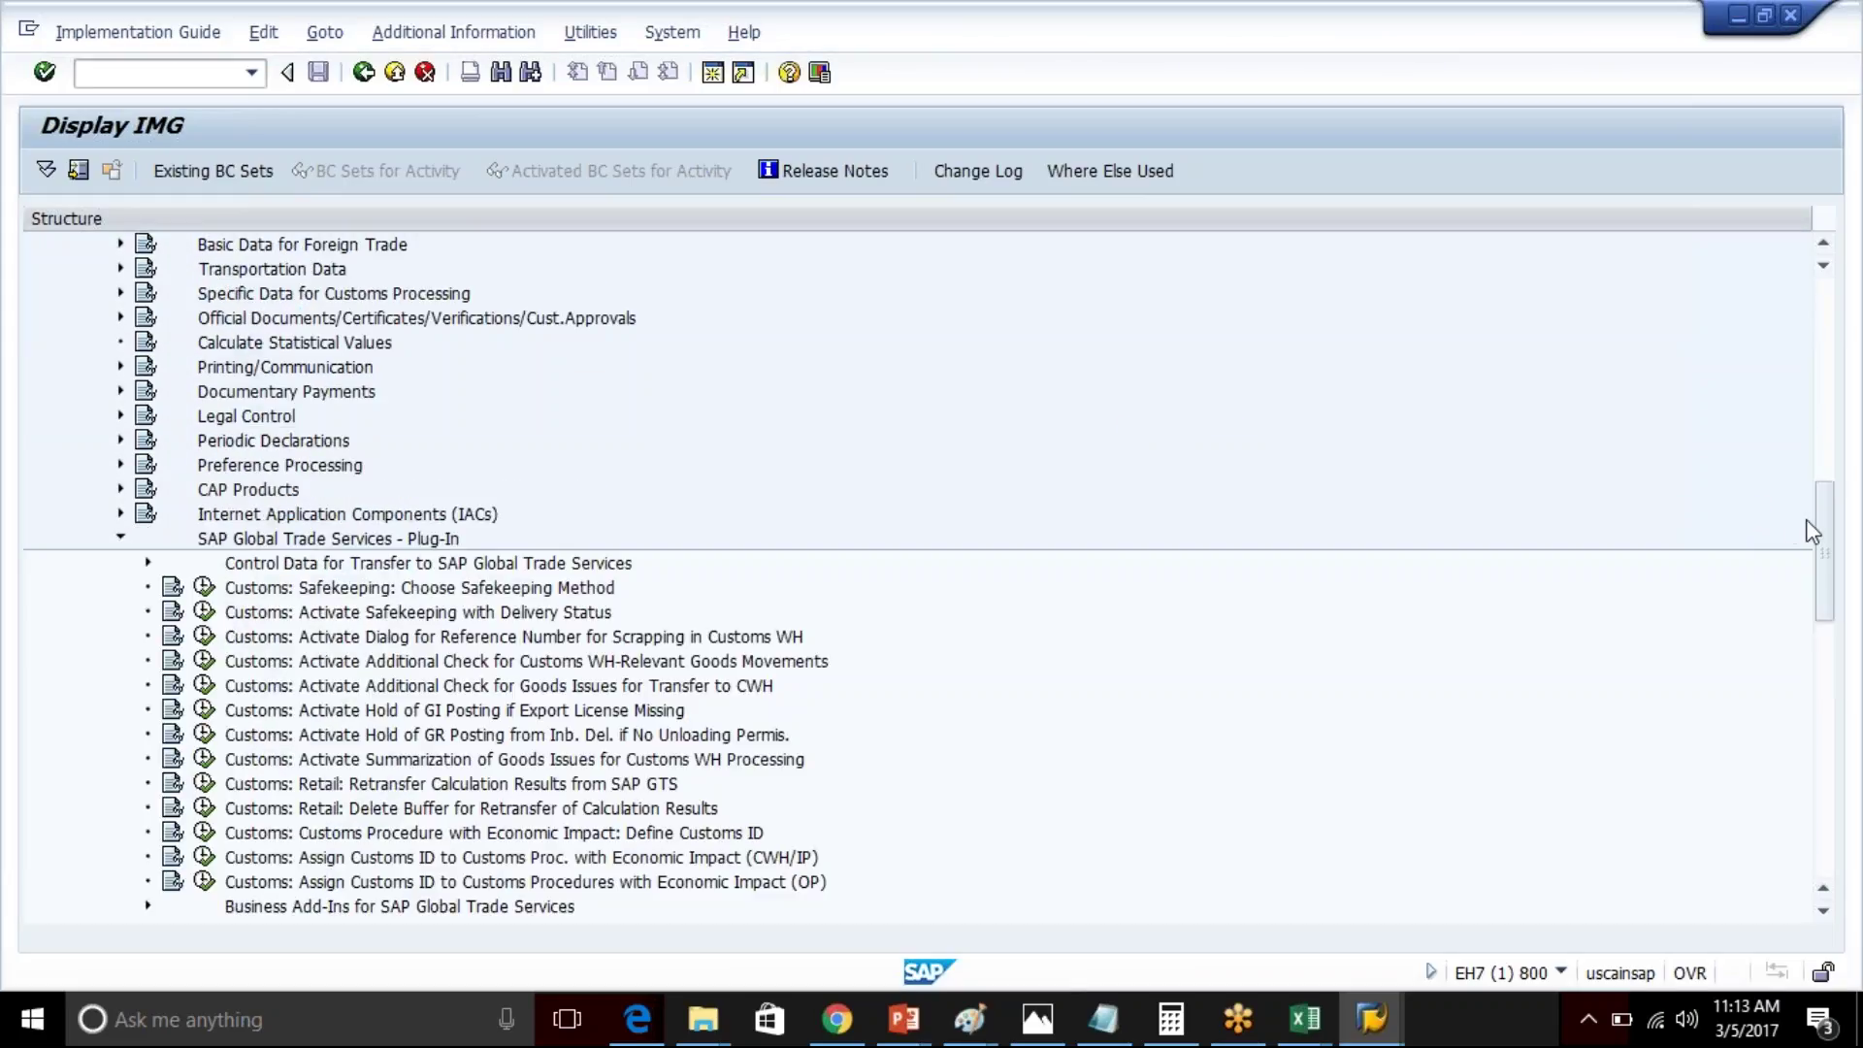
pyautogui.scroll(-8, 1824, 536)
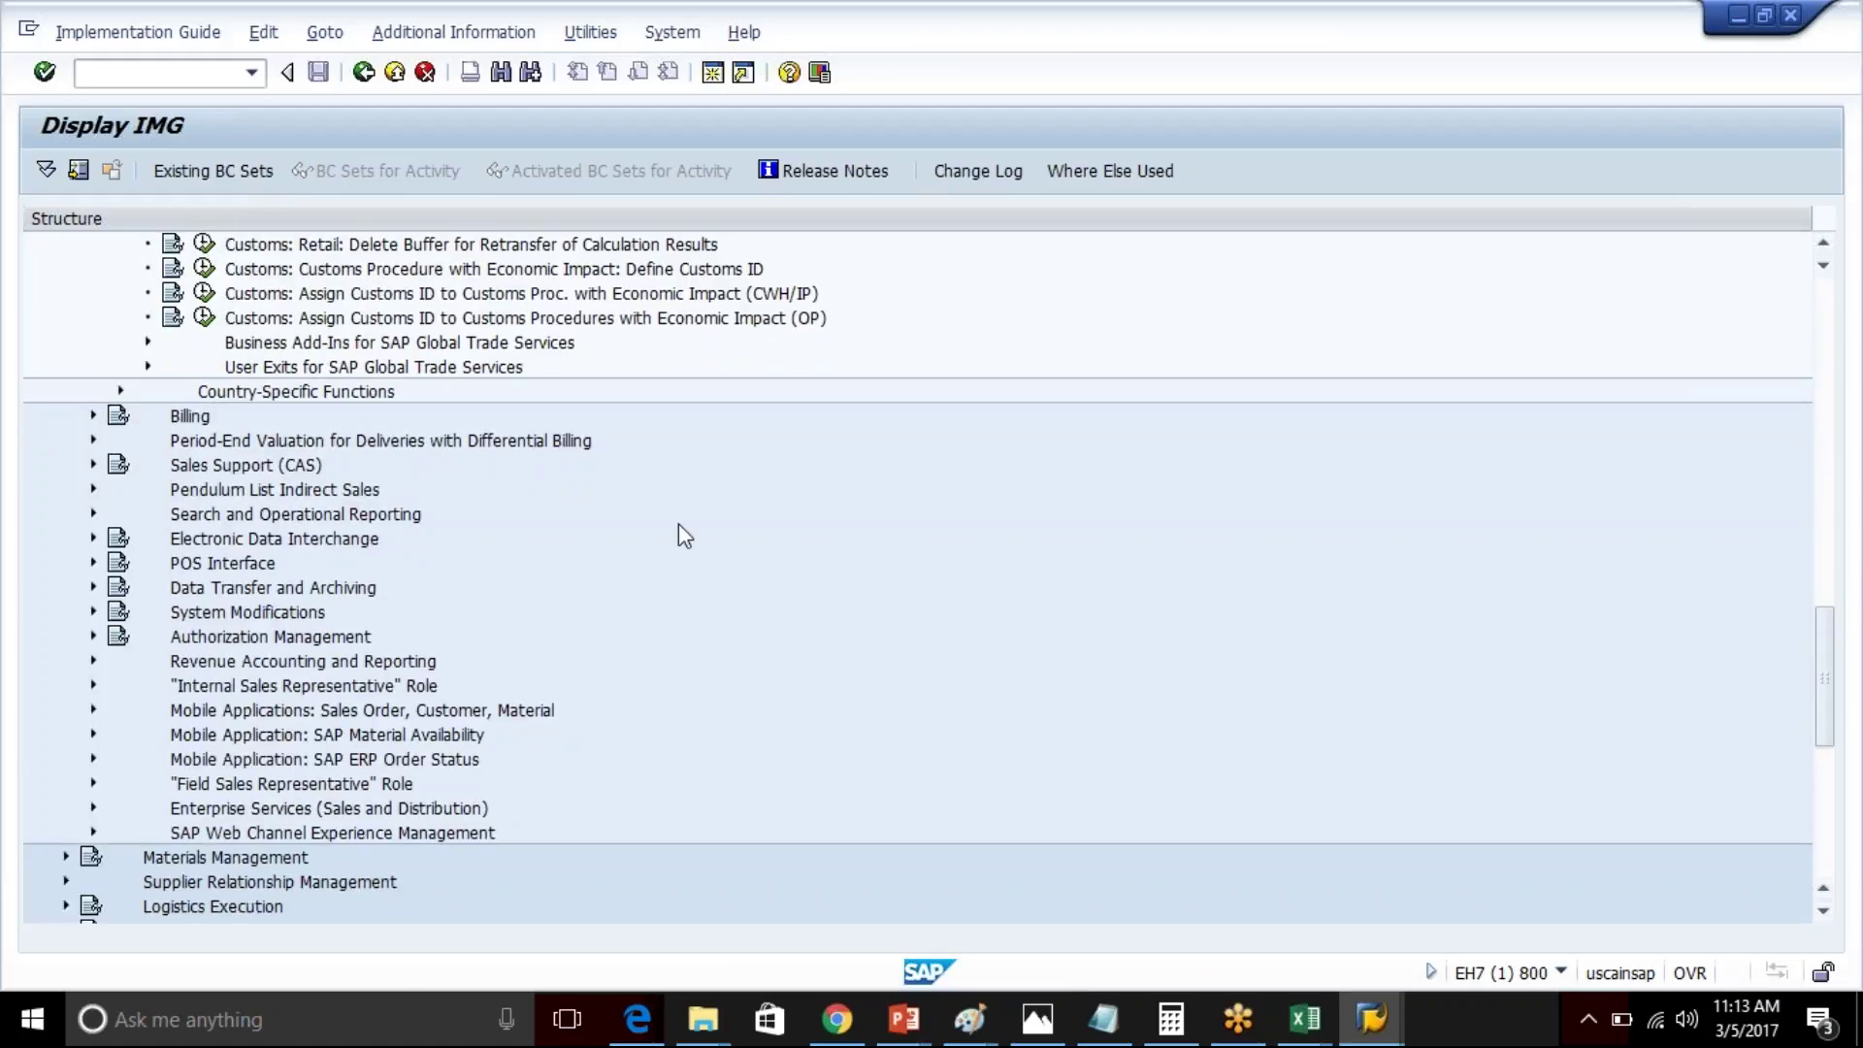
pyautogui.click(146, 369)
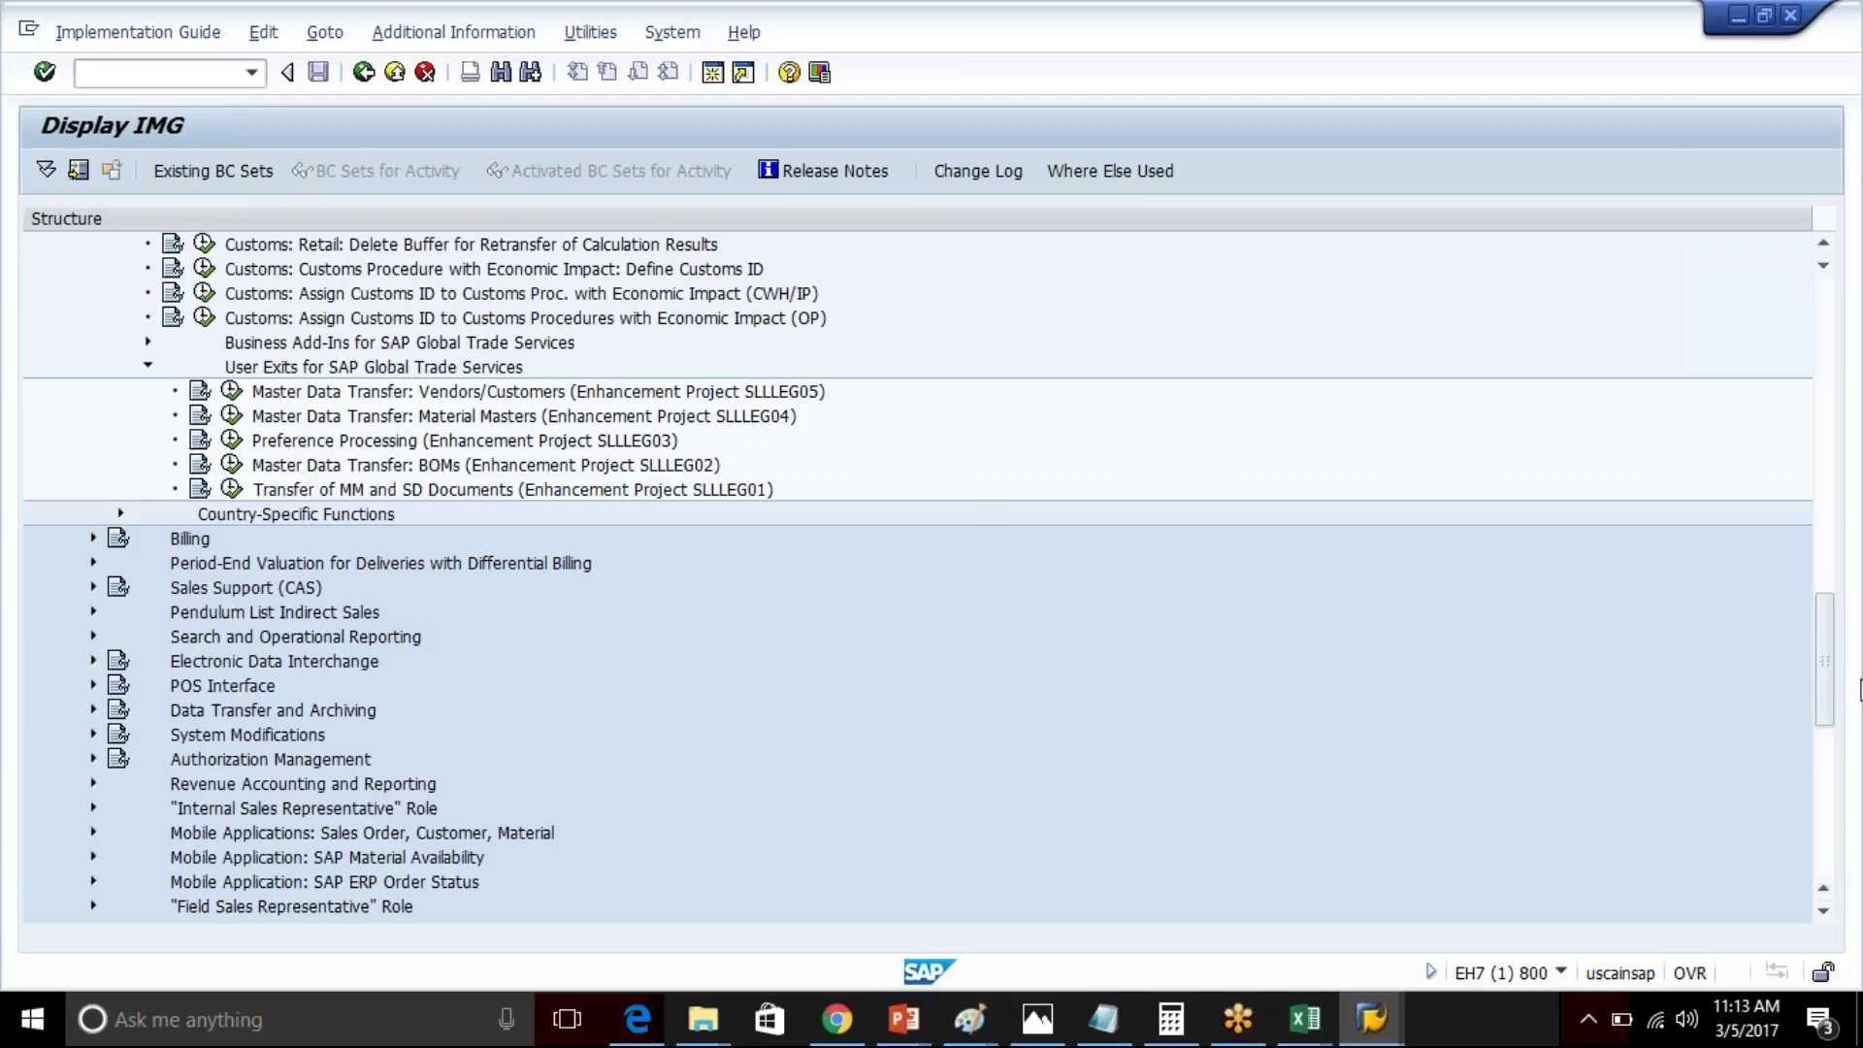
pyautogui.moveTo(1824, 669); pyautogui.dragTo(1824, 466)
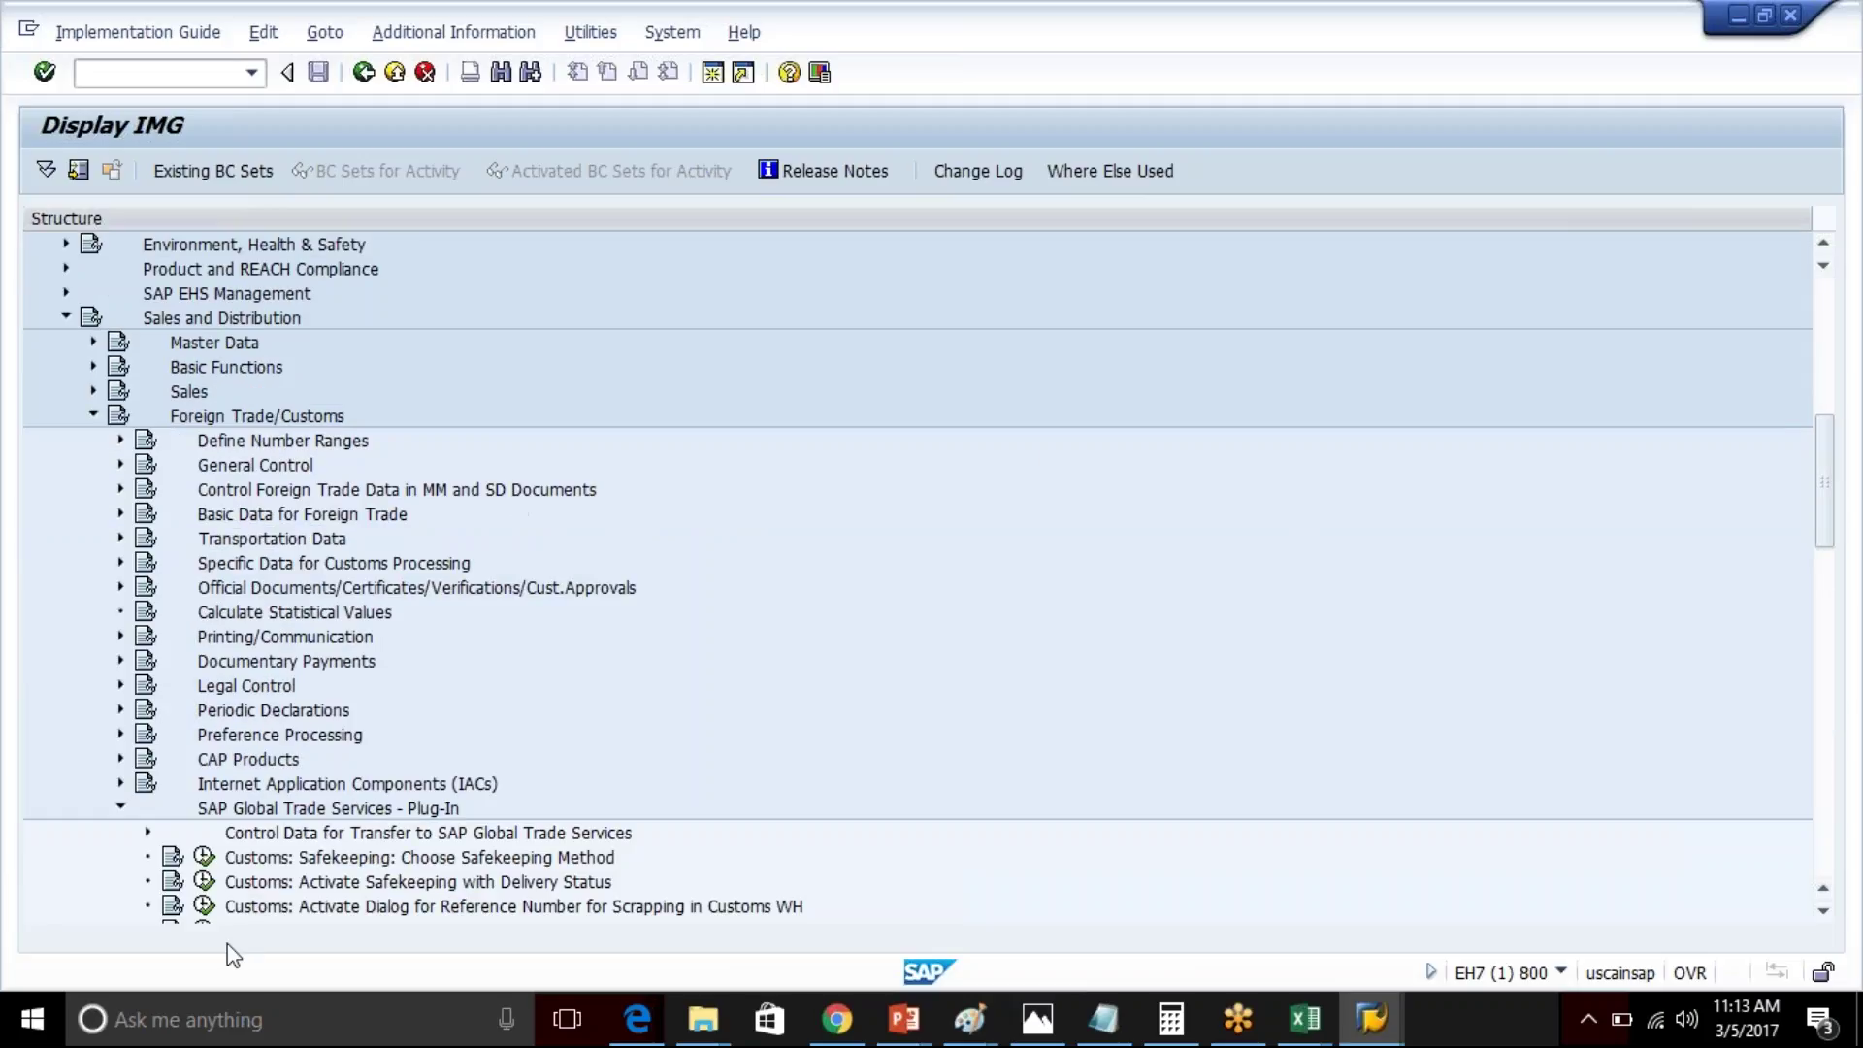
pyautogui.click(147, 831)
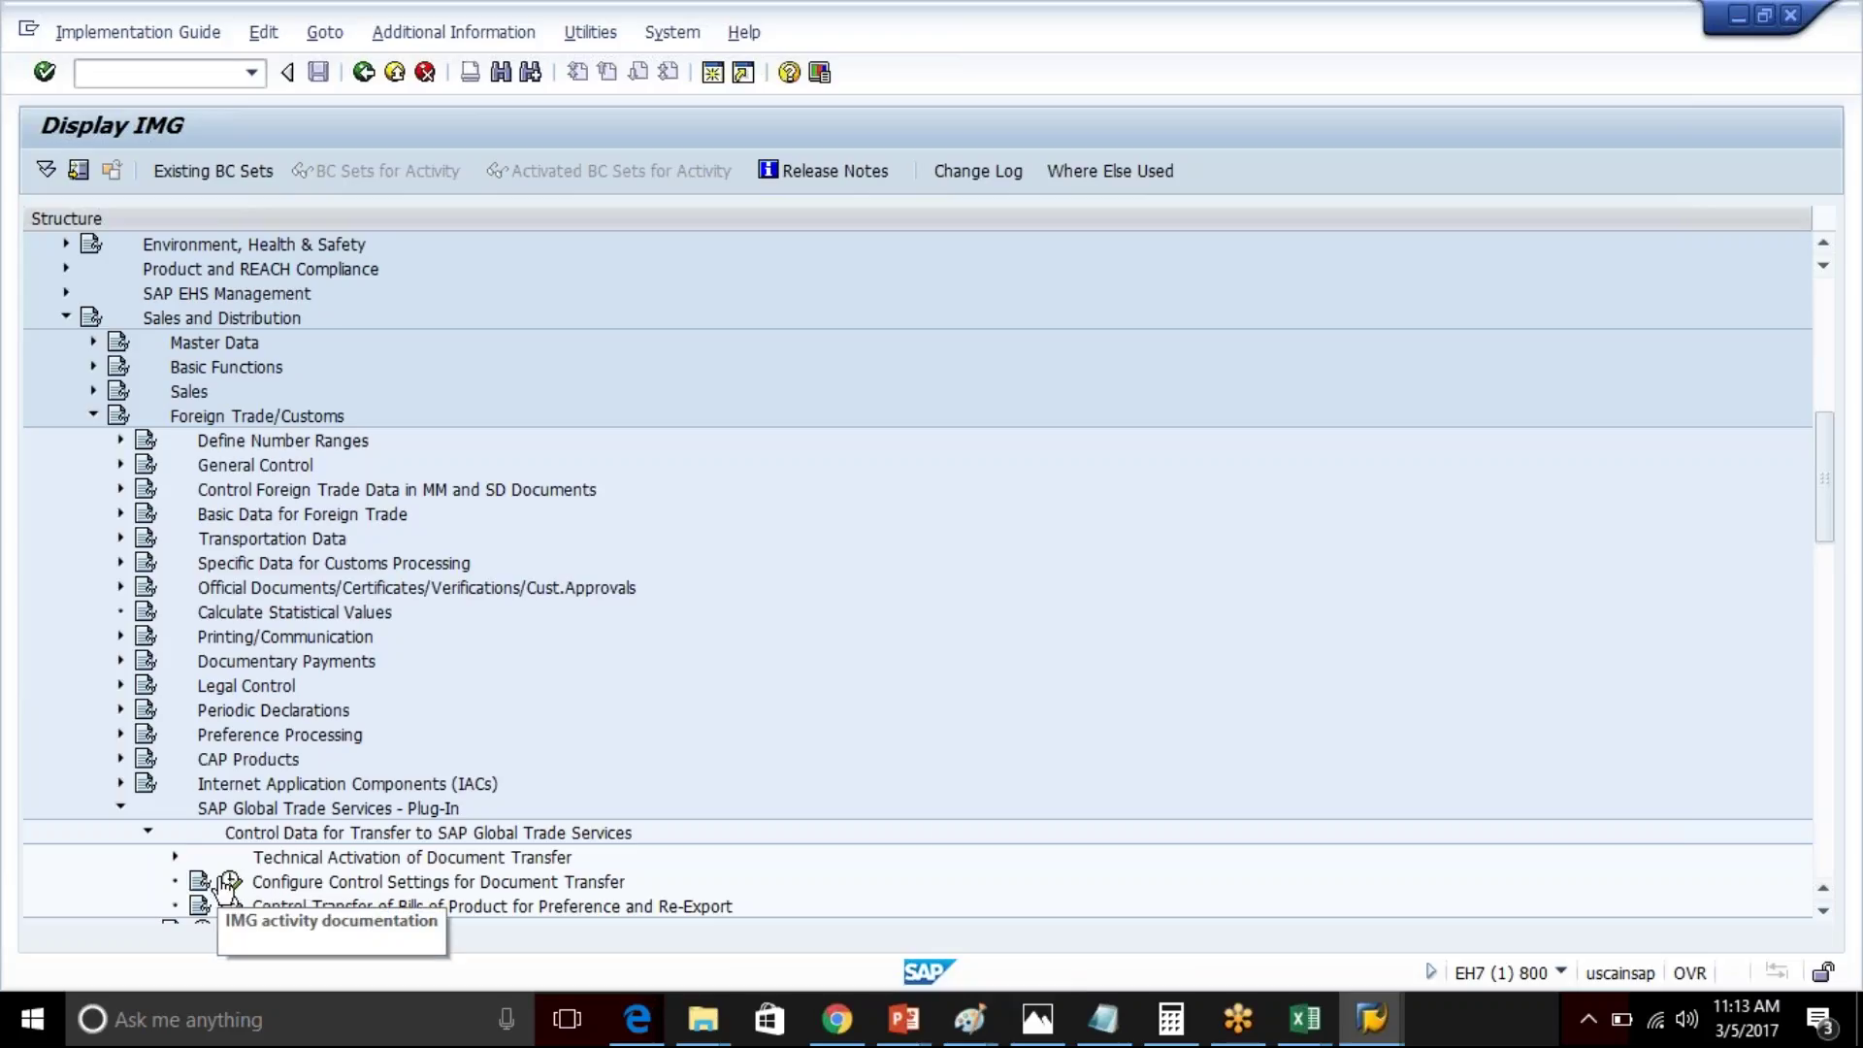
pyautogui.click(175, 857)
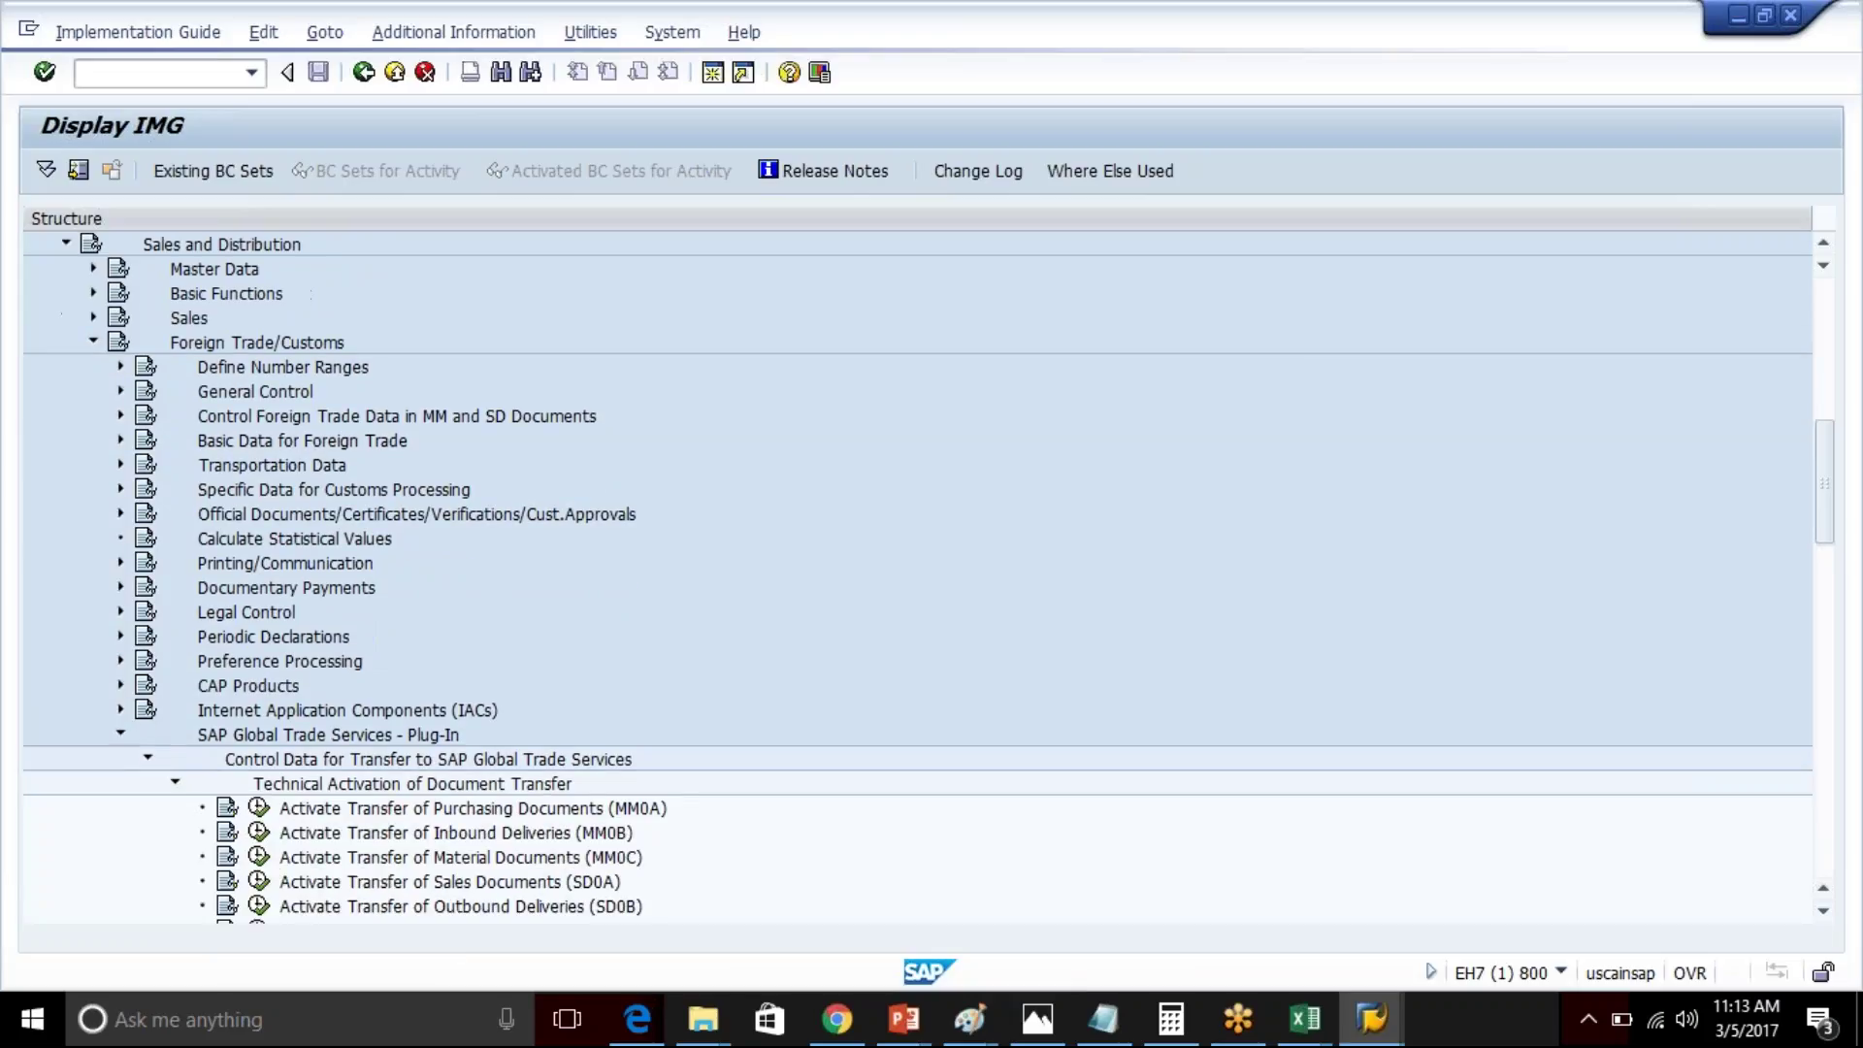
# - Open Activate Transfer of Purchasing Documents and cancel deactivating BAdI /SAPSLL/PI_MM0A_TRANSFER
pyautogui.click(259, 808)
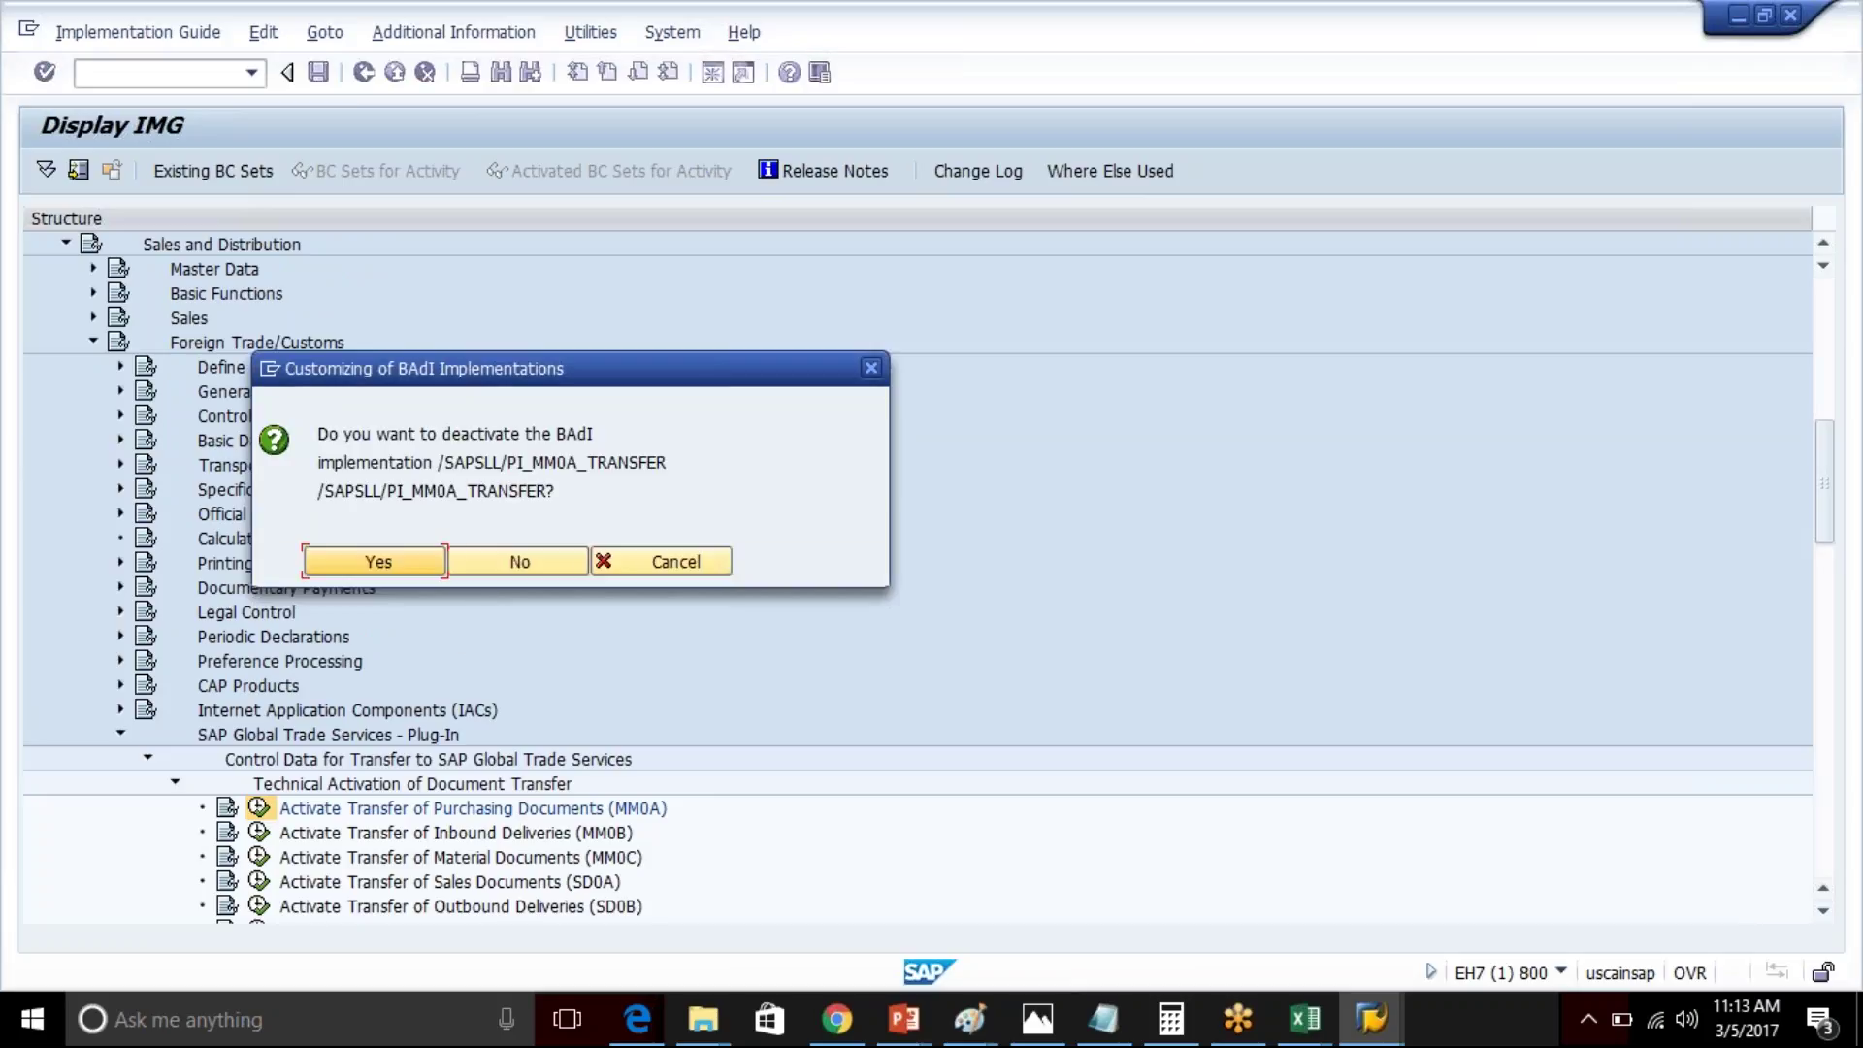
pyautogui.moveTo(438, 463); pyautogui.dragTo(684, 473)
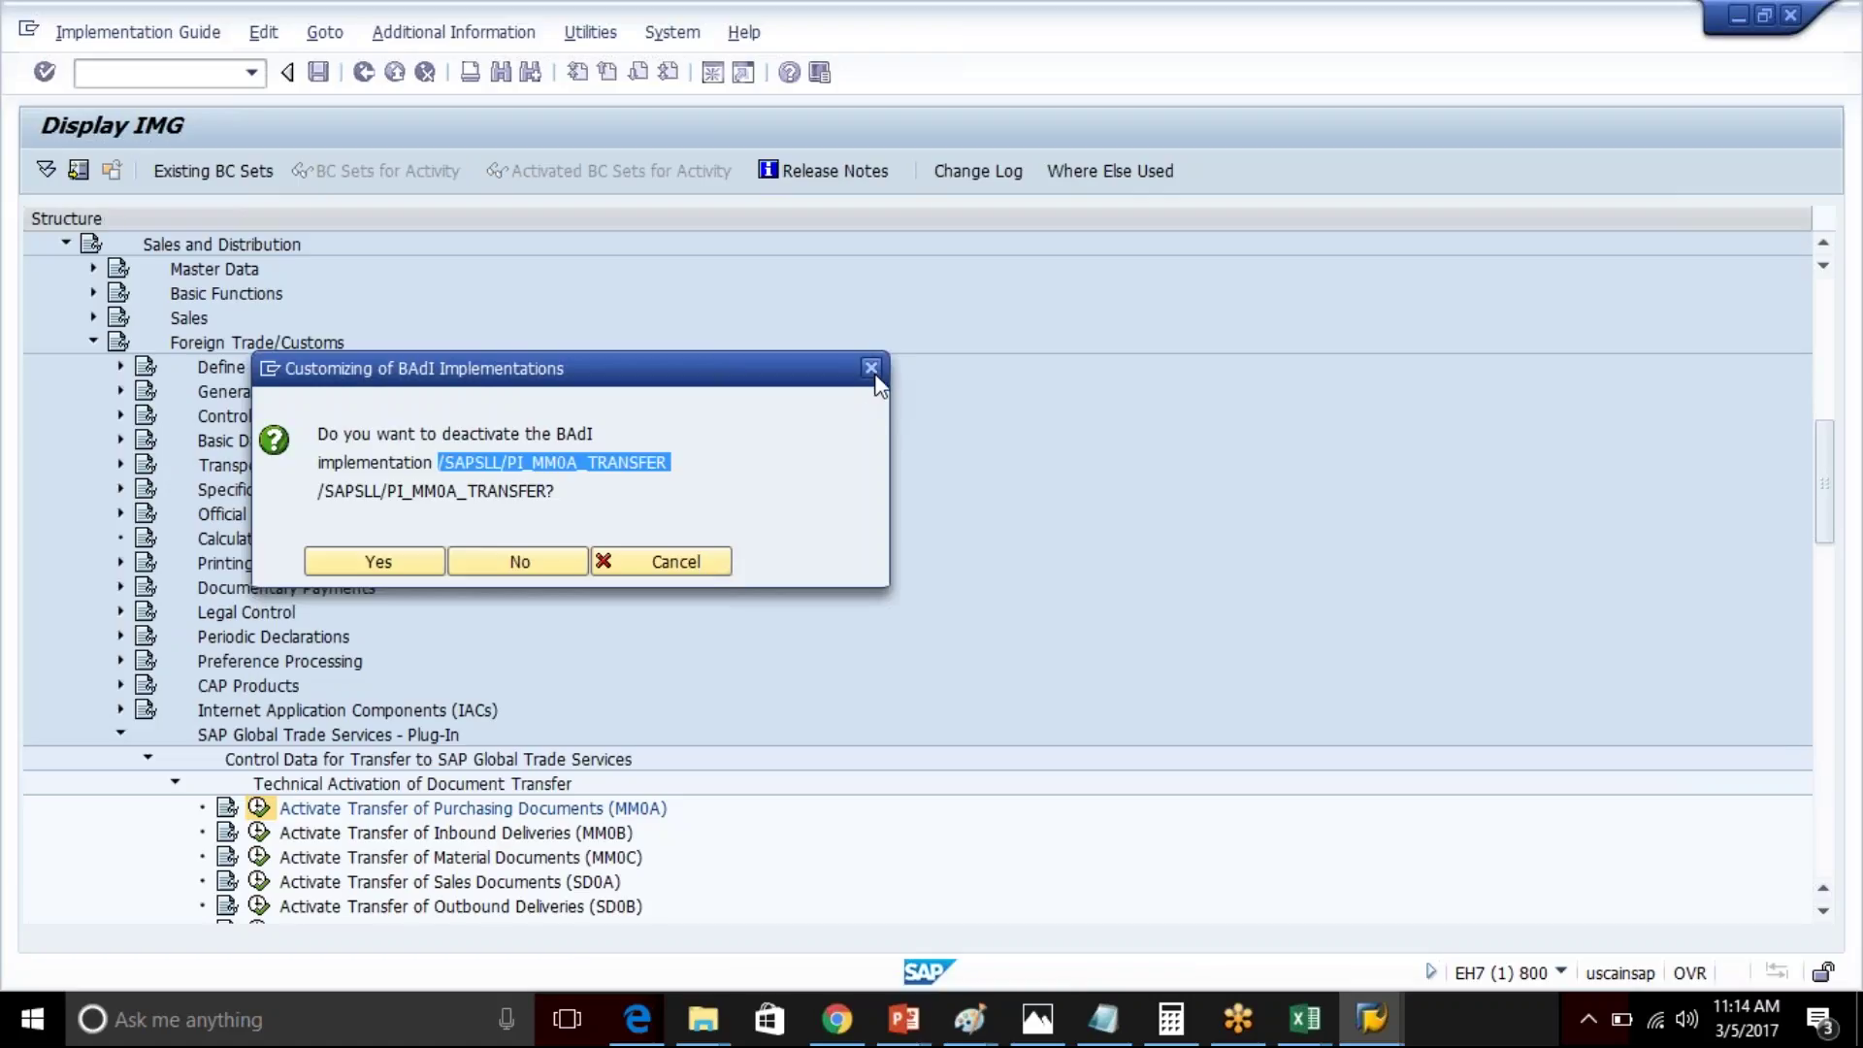
pyautogui.click(871, 369)
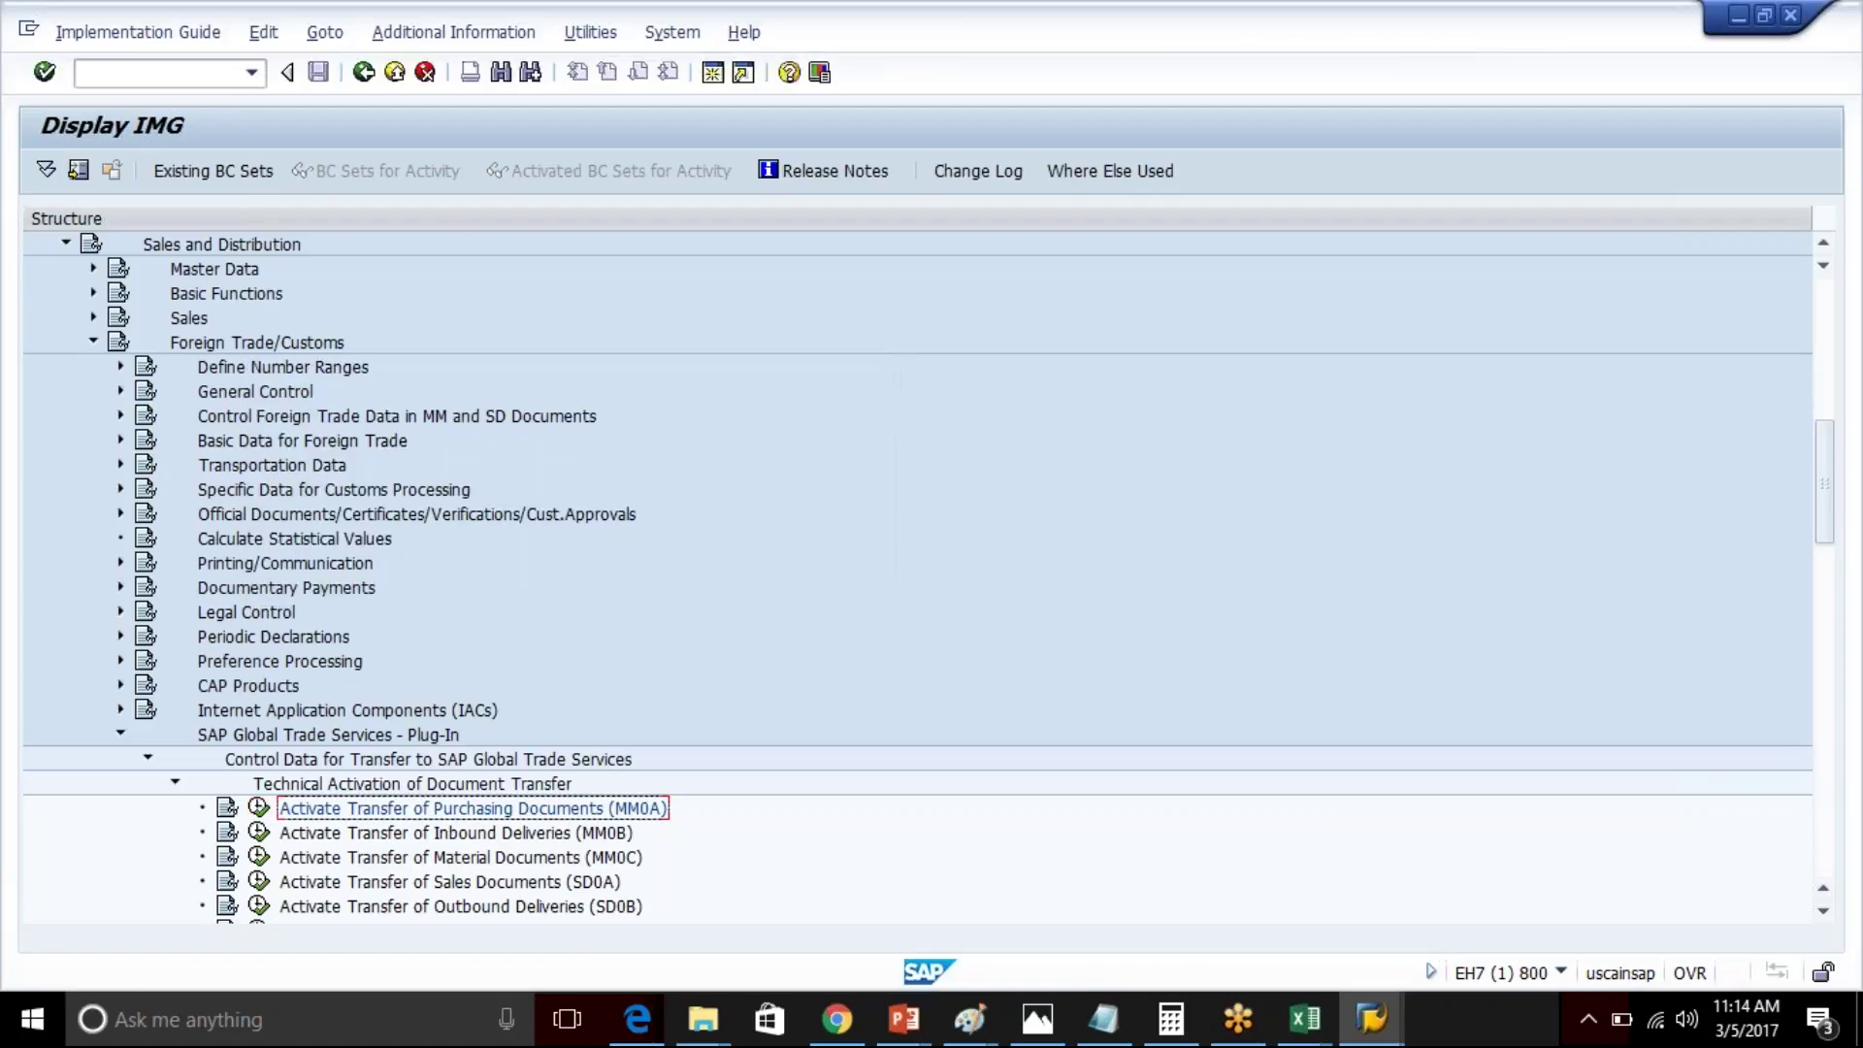
# - Run /n/SAPSLL/MENU_LEGAL from history to view the GTS menu, then recall /n/SAPSLL/MENU_LEGALR3
pyautogui.click(363, 72)
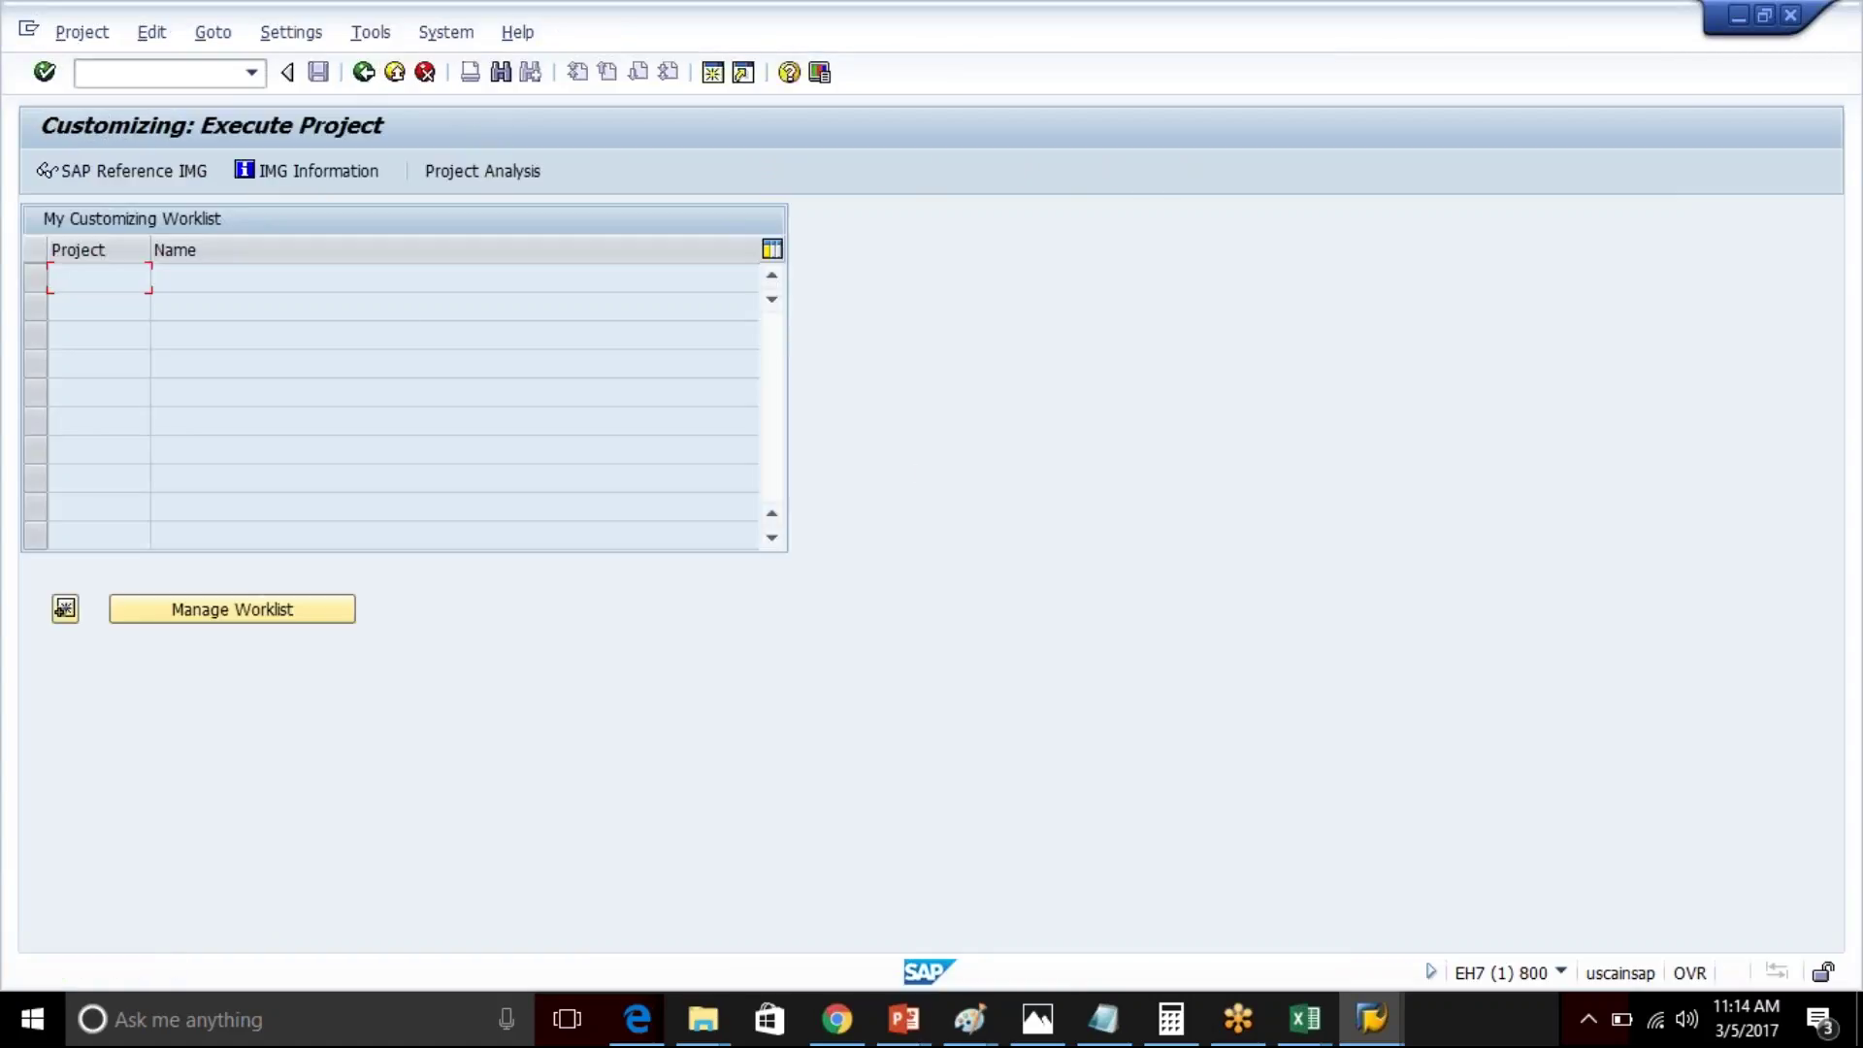
pyautogui.click(260, 80)
pyautogui.click(252, 73)
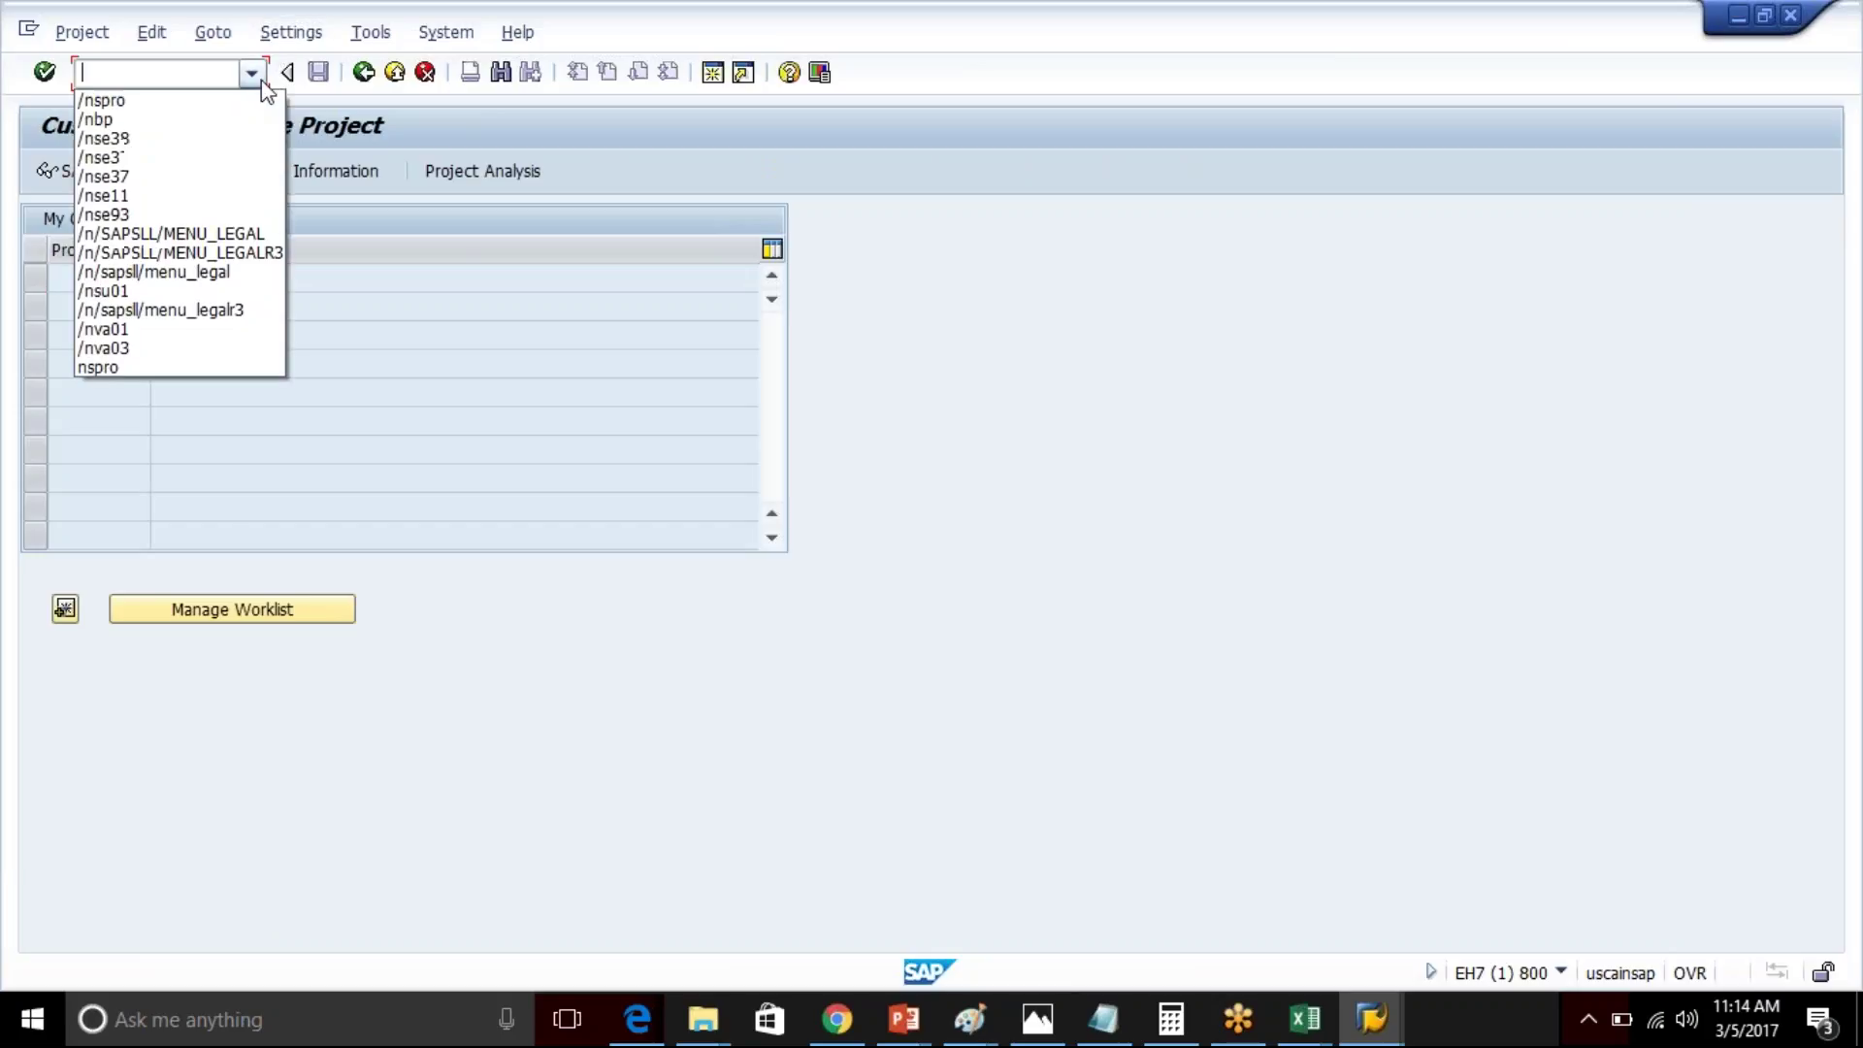
pyautogui.click(254, 235)
pyautogui.press('Return')
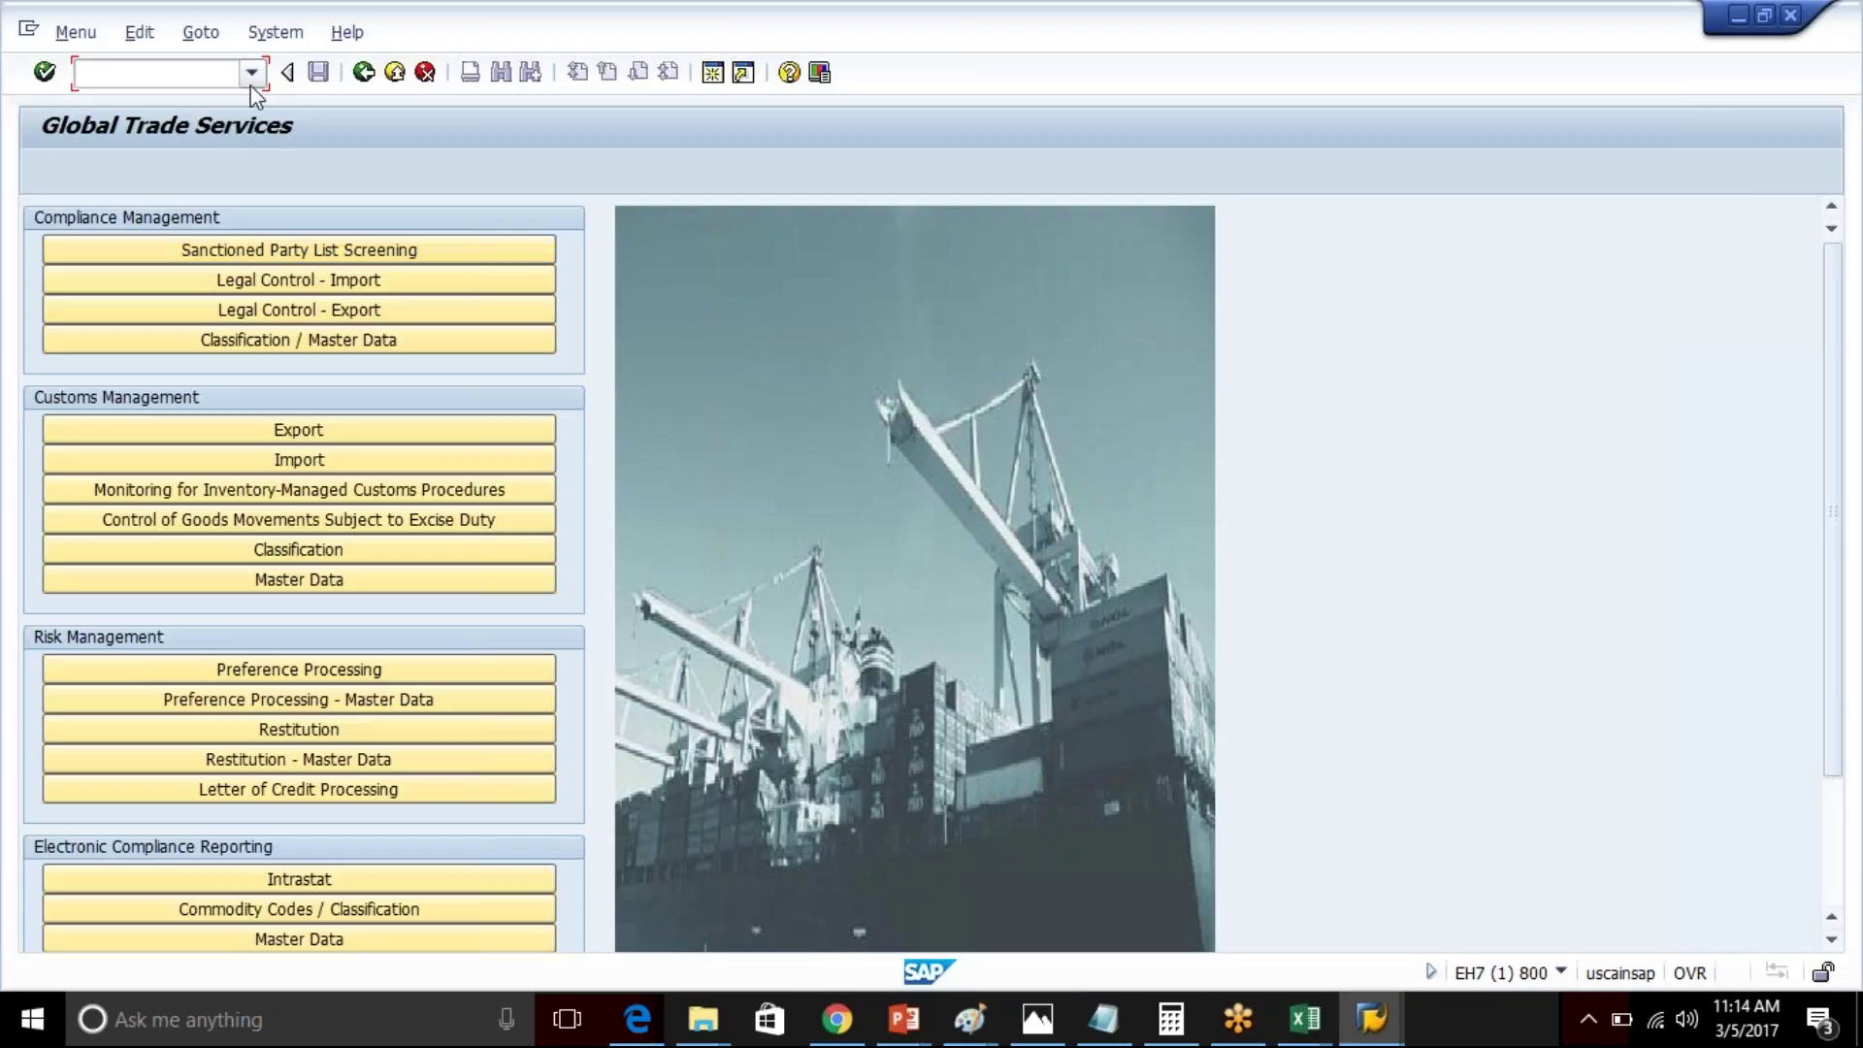
pyautogui.click(251, 71)
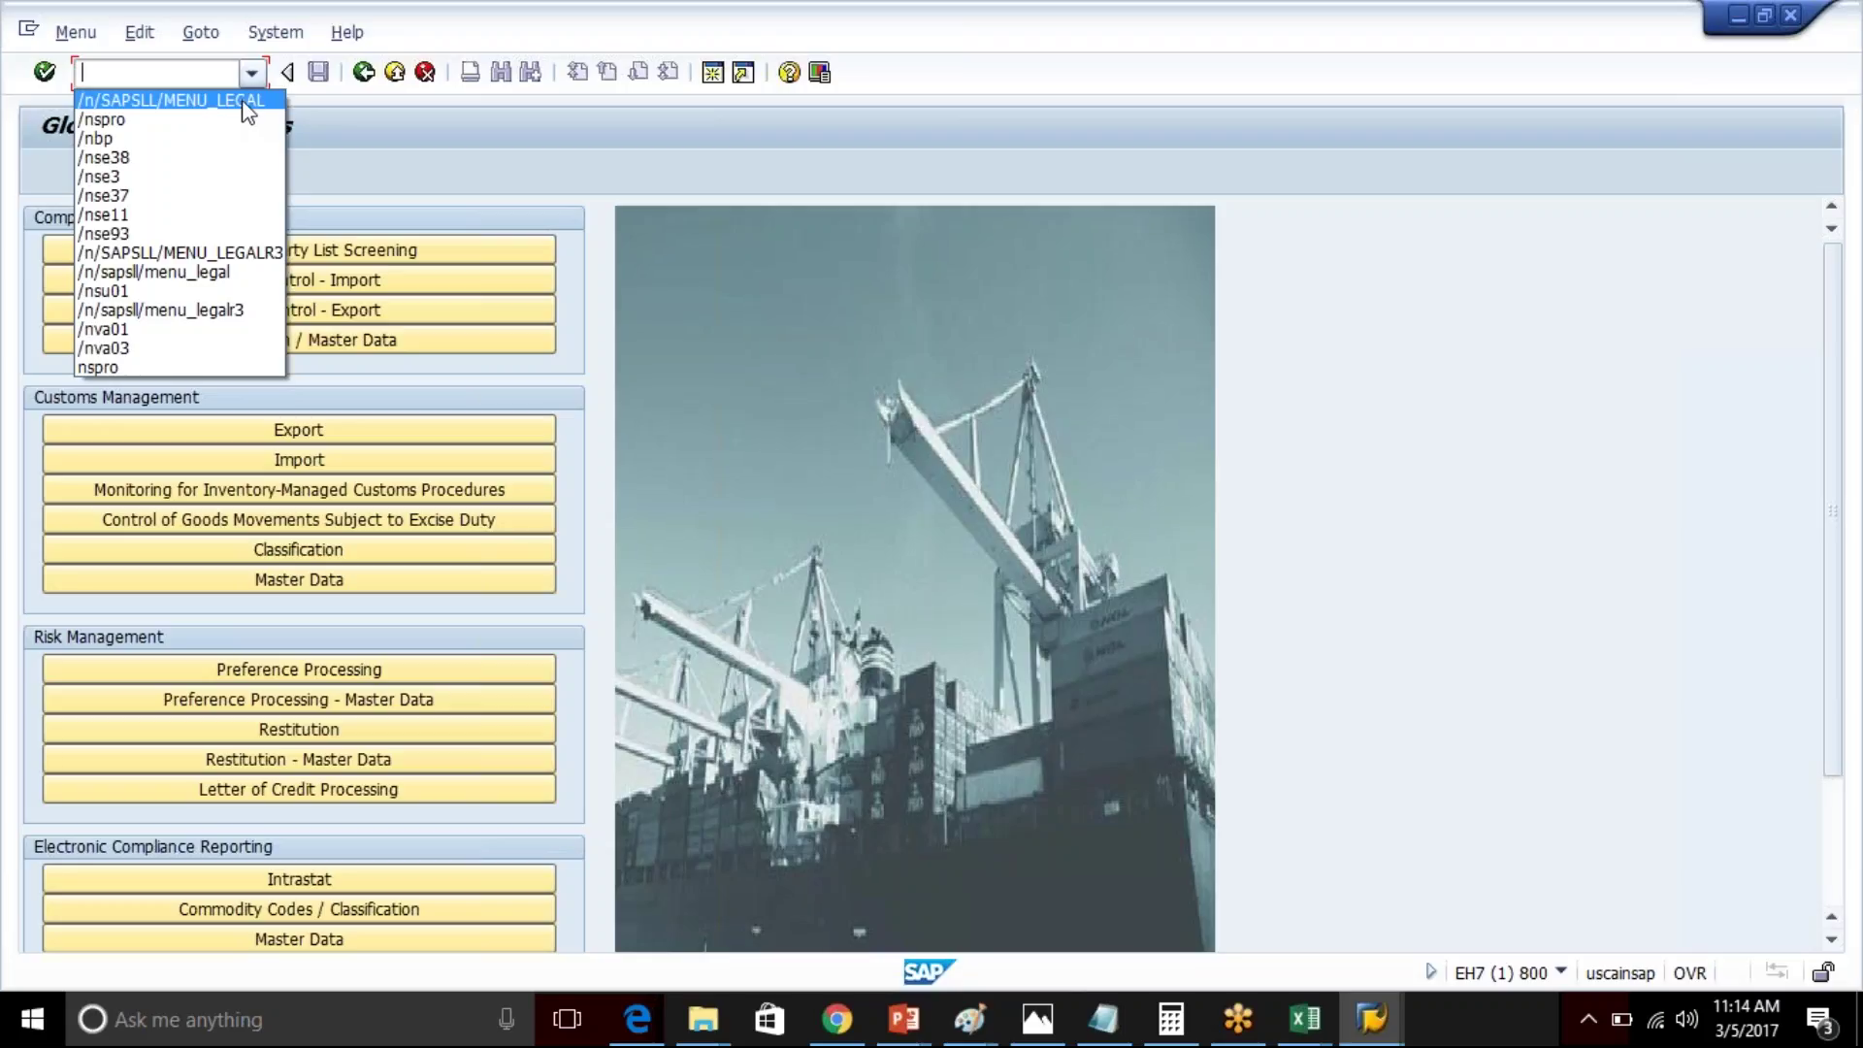
pyautogui.click(265, 253)
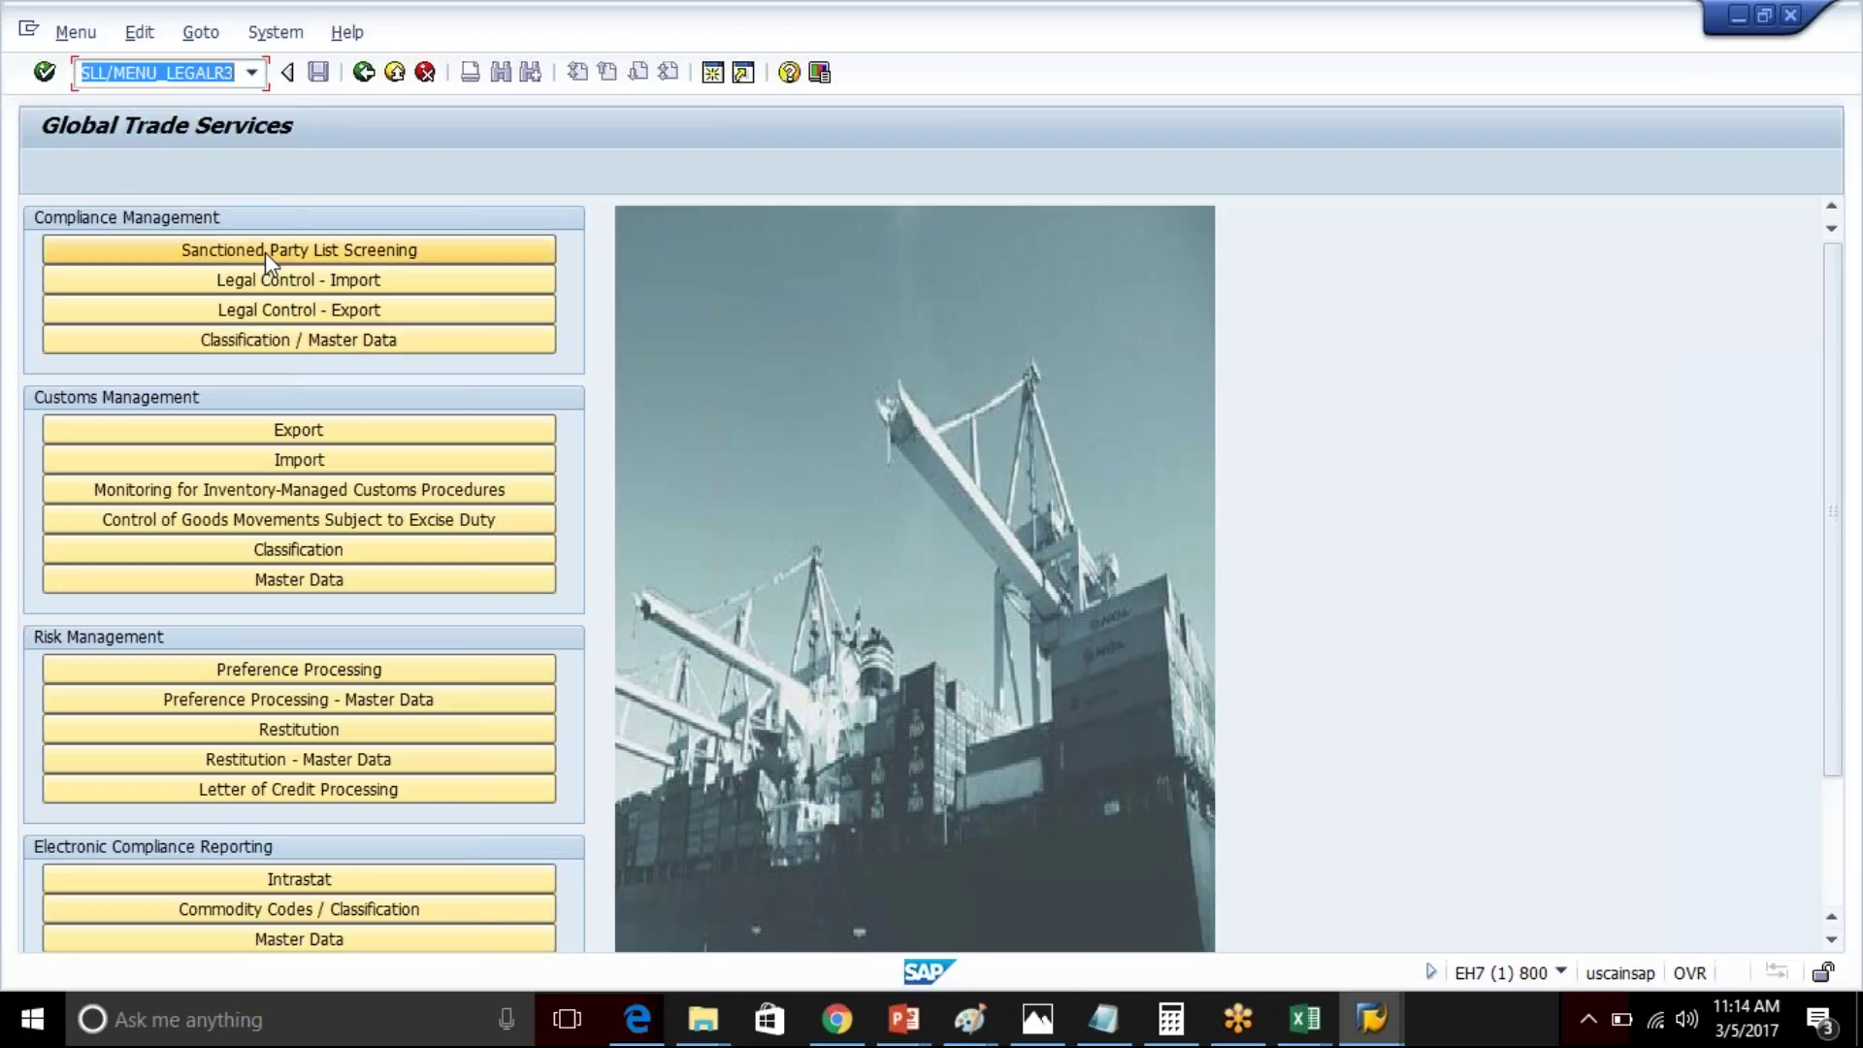
# - In the GTS plug-in menu's Basic Settings page, review Define Logical System and Maintain RFC Destinations
pyautogui.press('Return')
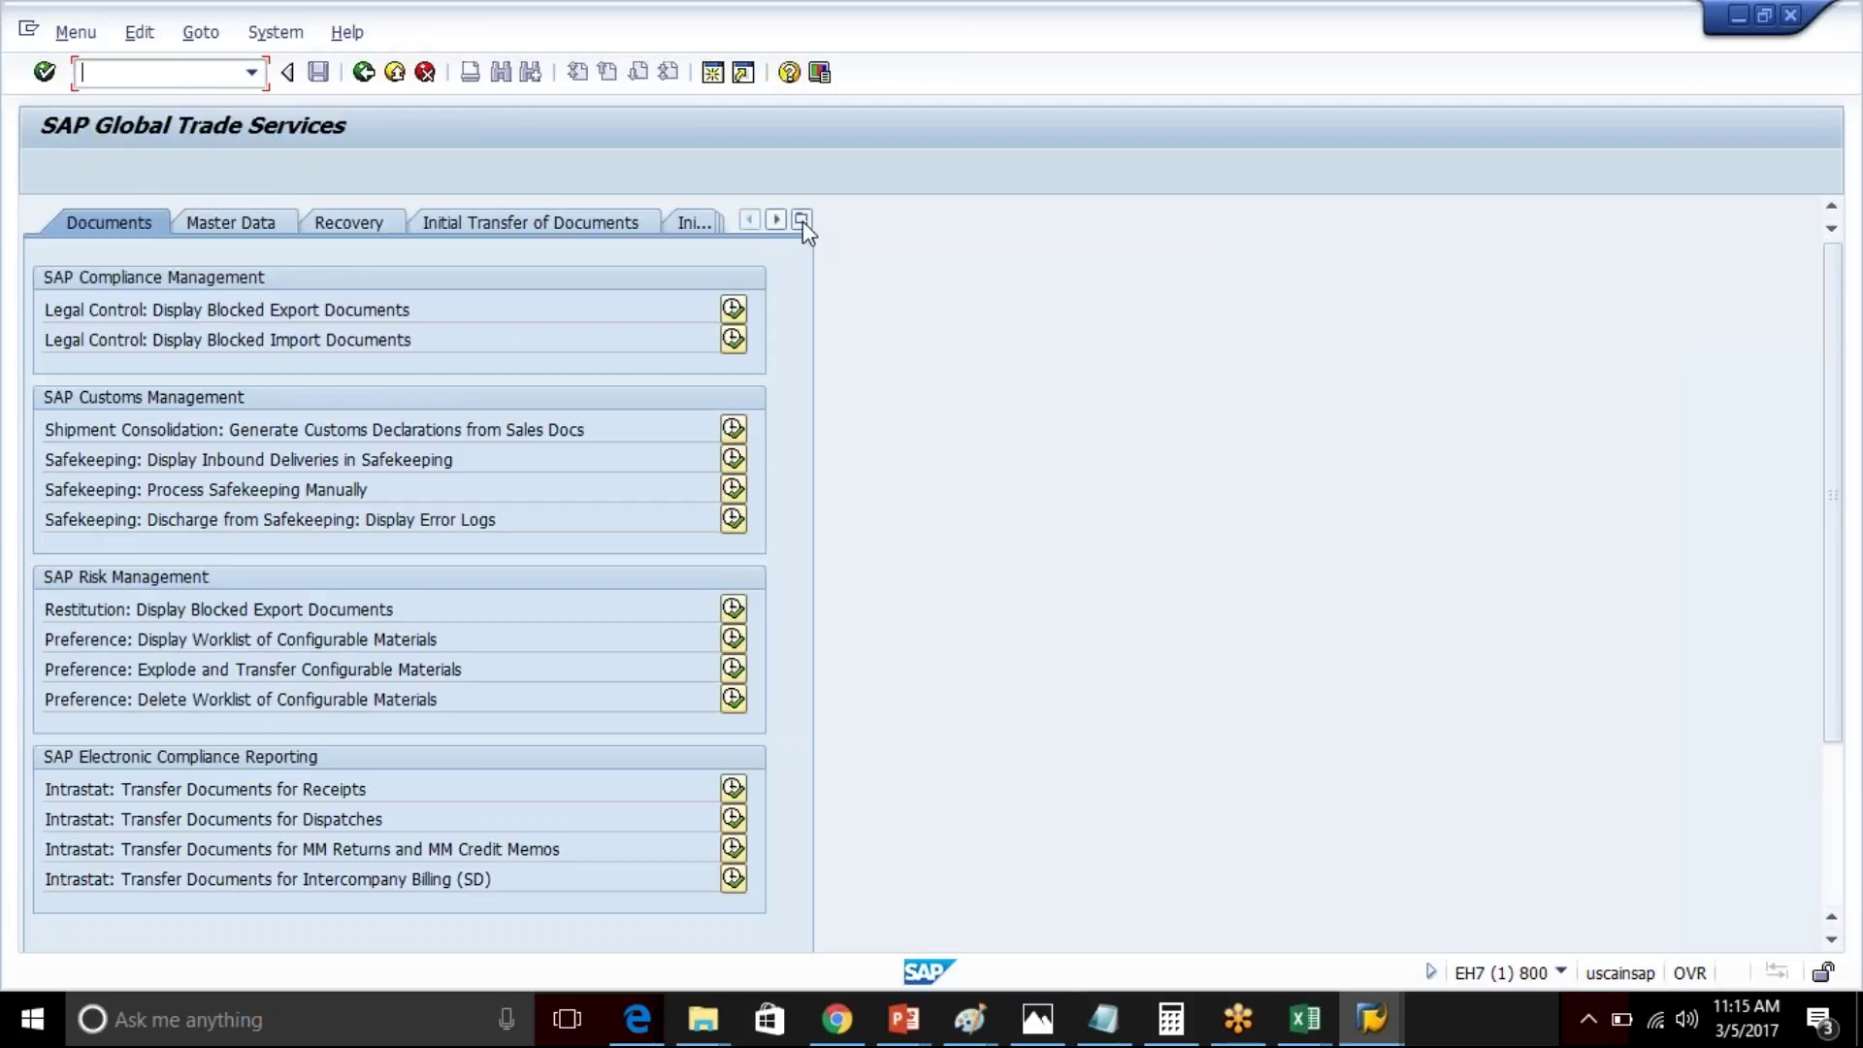
pyautogui.click(802, 221)
pyautogui.click(958, 398)
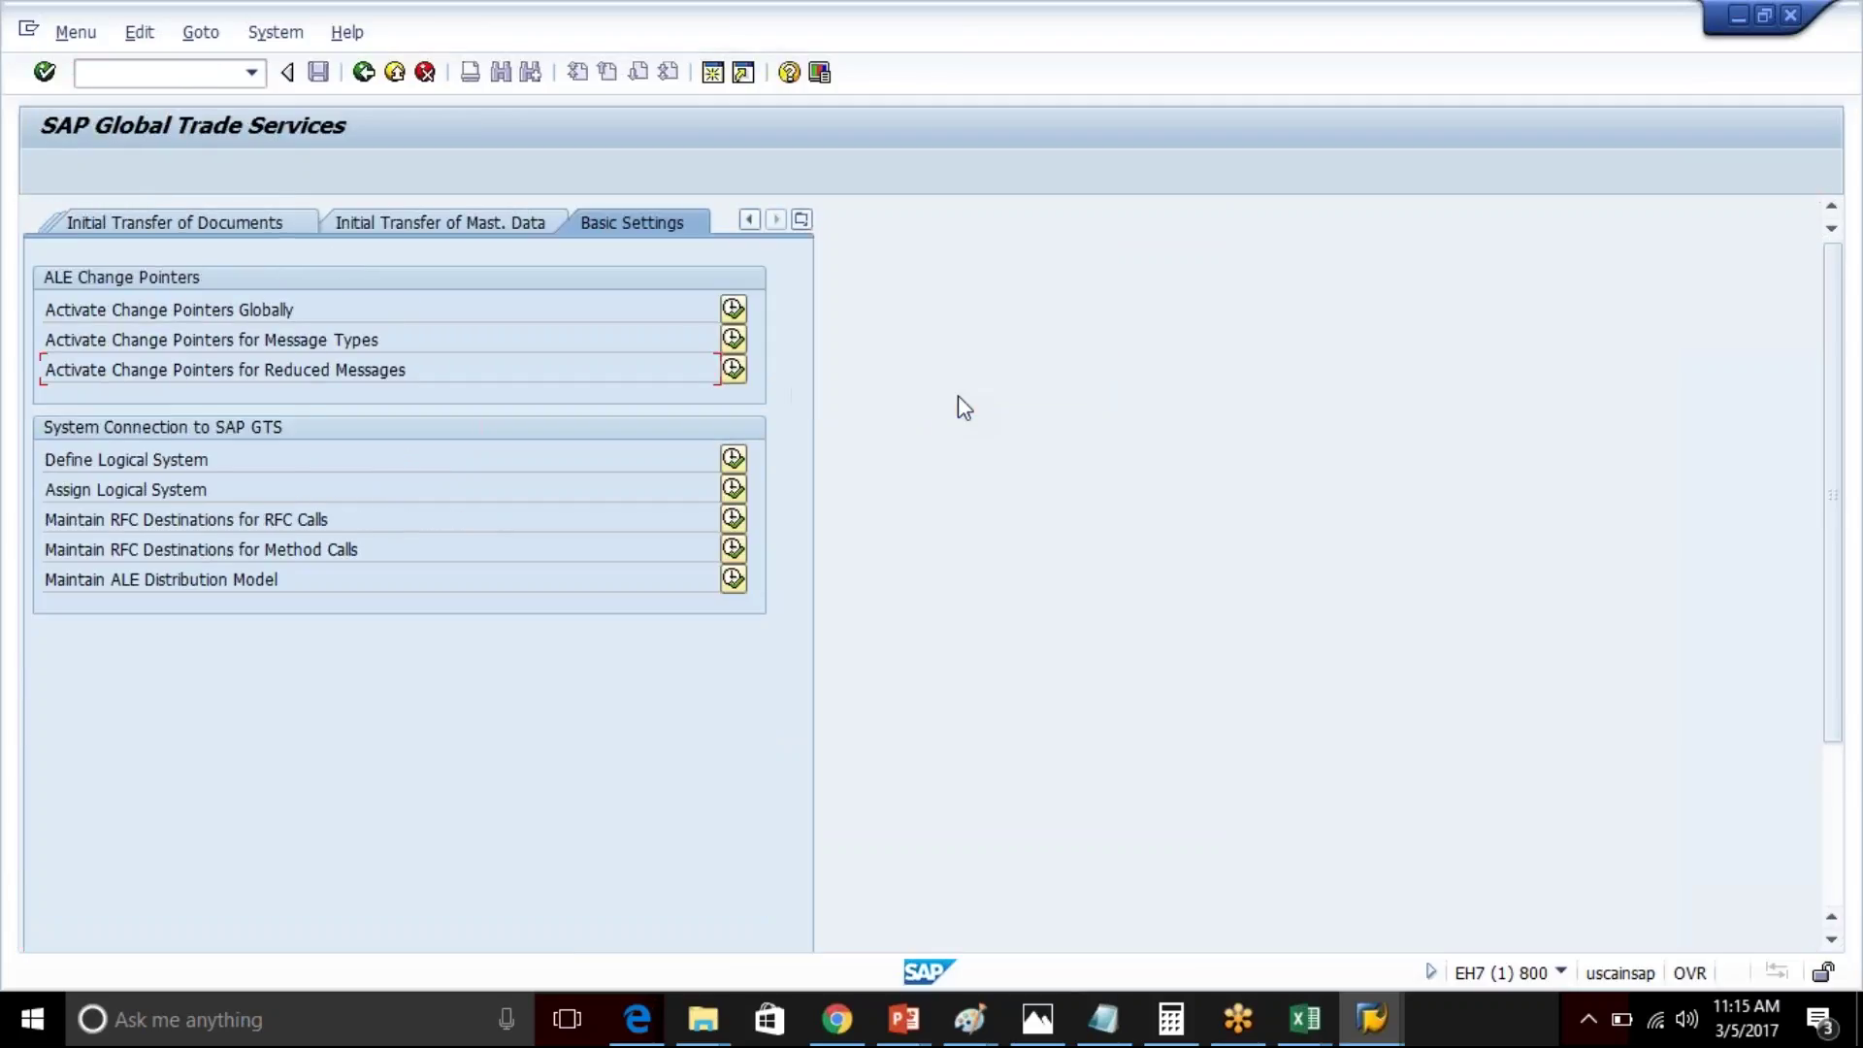
pyautogui.click(43, 466)
pyautogui.doubleClick(53, 519)
pyautogui.moveTo(153, 519); pyautogui.dragTo(420, 536)
pyautogui.click(428, 536)
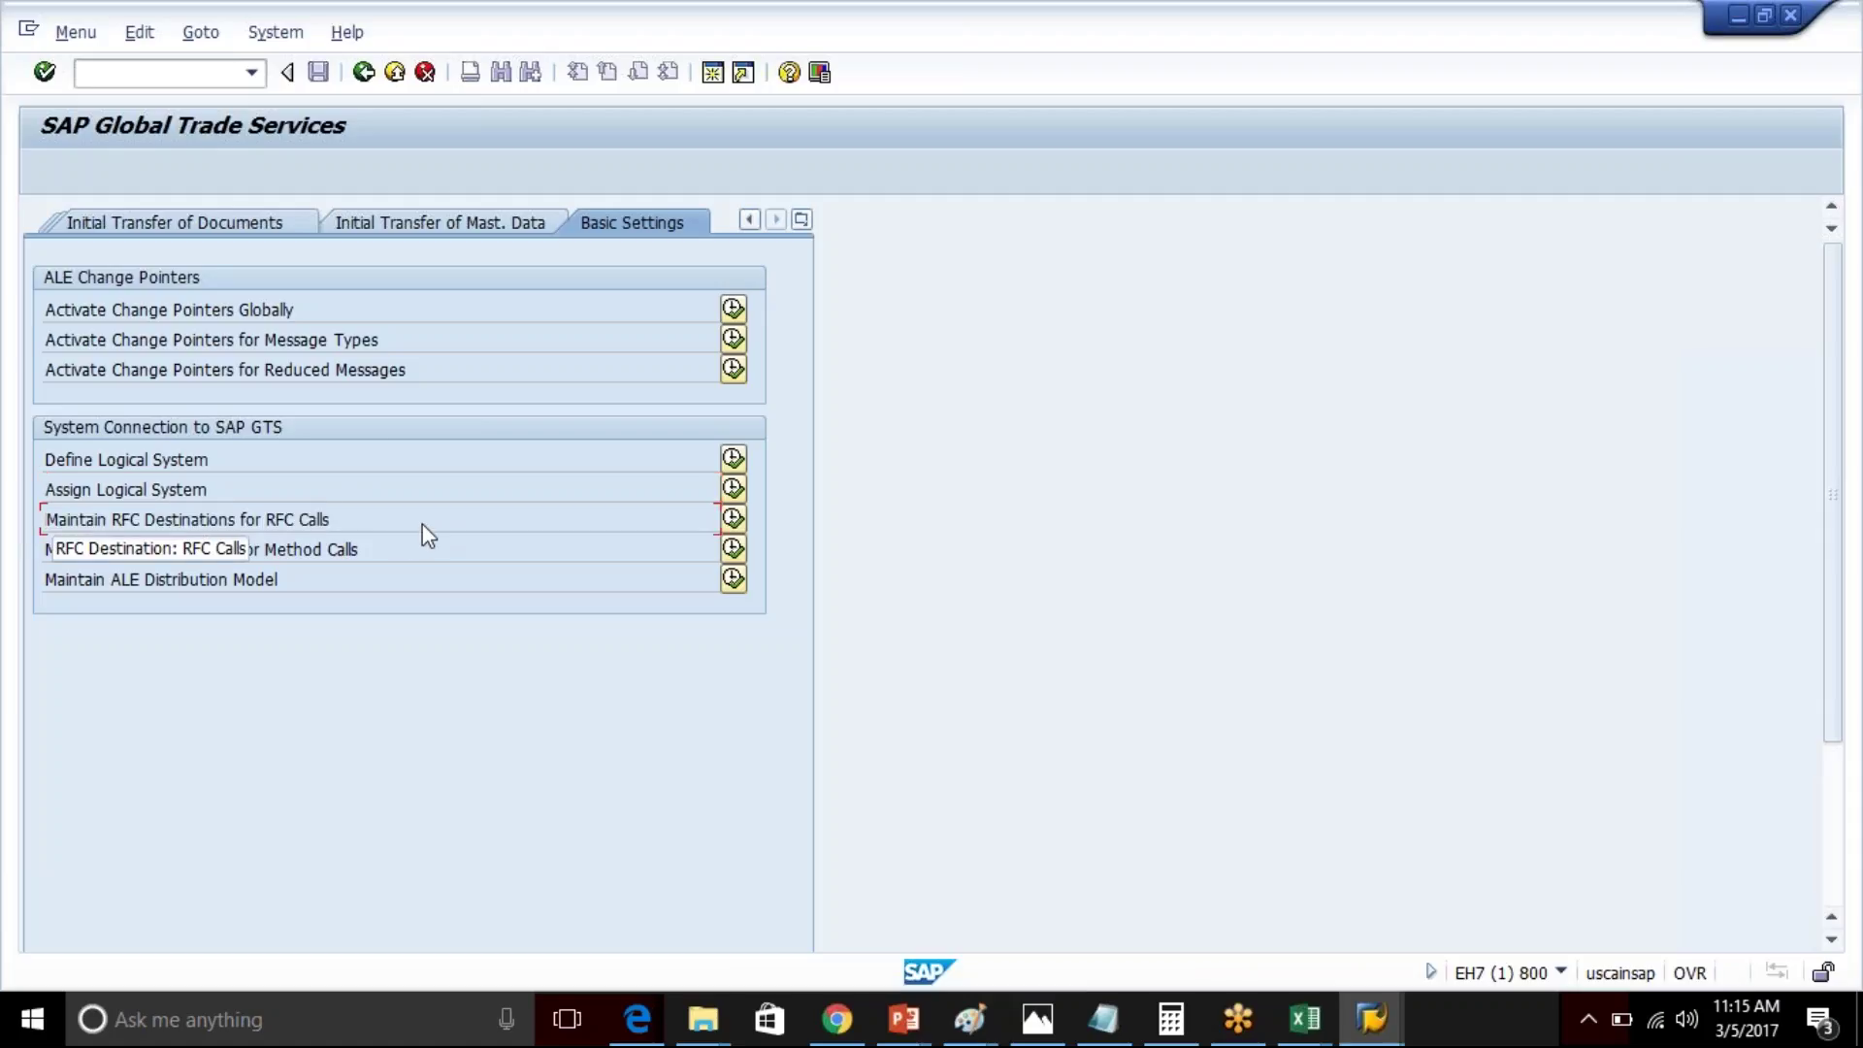
# - Open the ALE customizing IMG with transaction /nsale
pyautogui.click(215, 78)
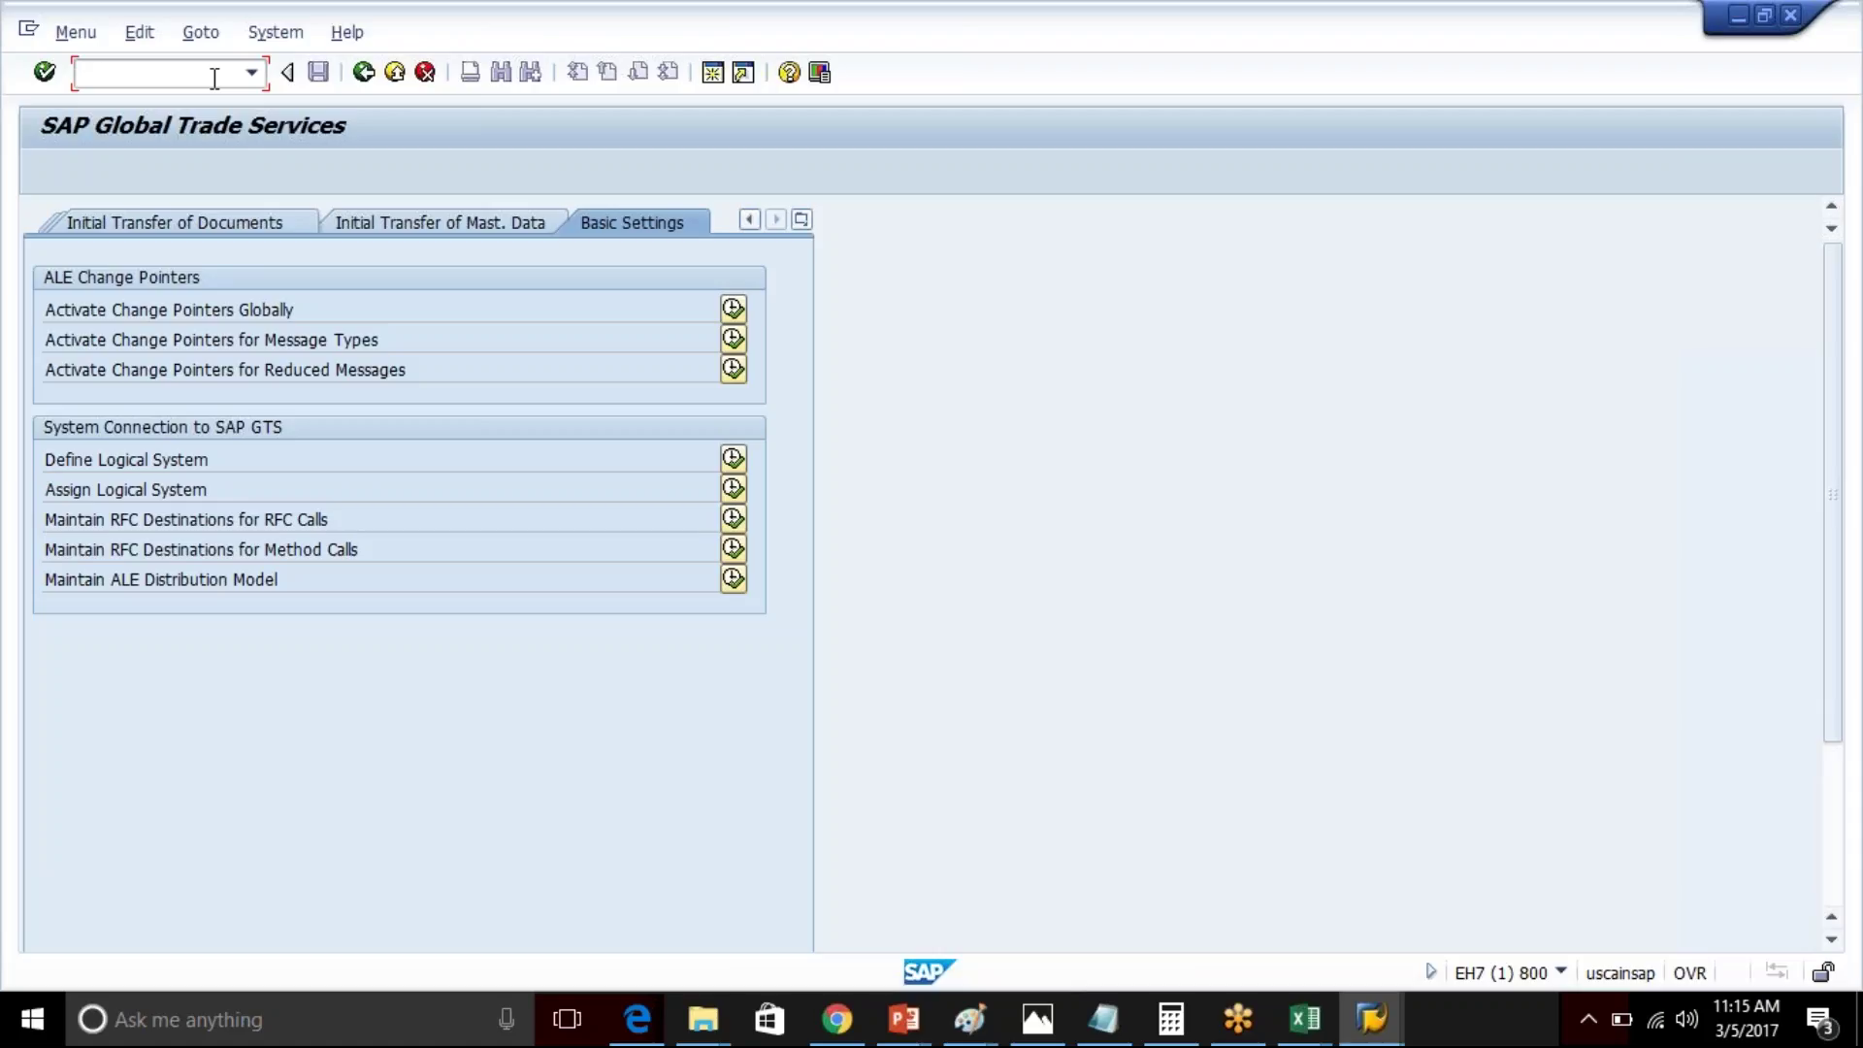
pyautogui.write('/nsale')
pyautogui.press('Return')
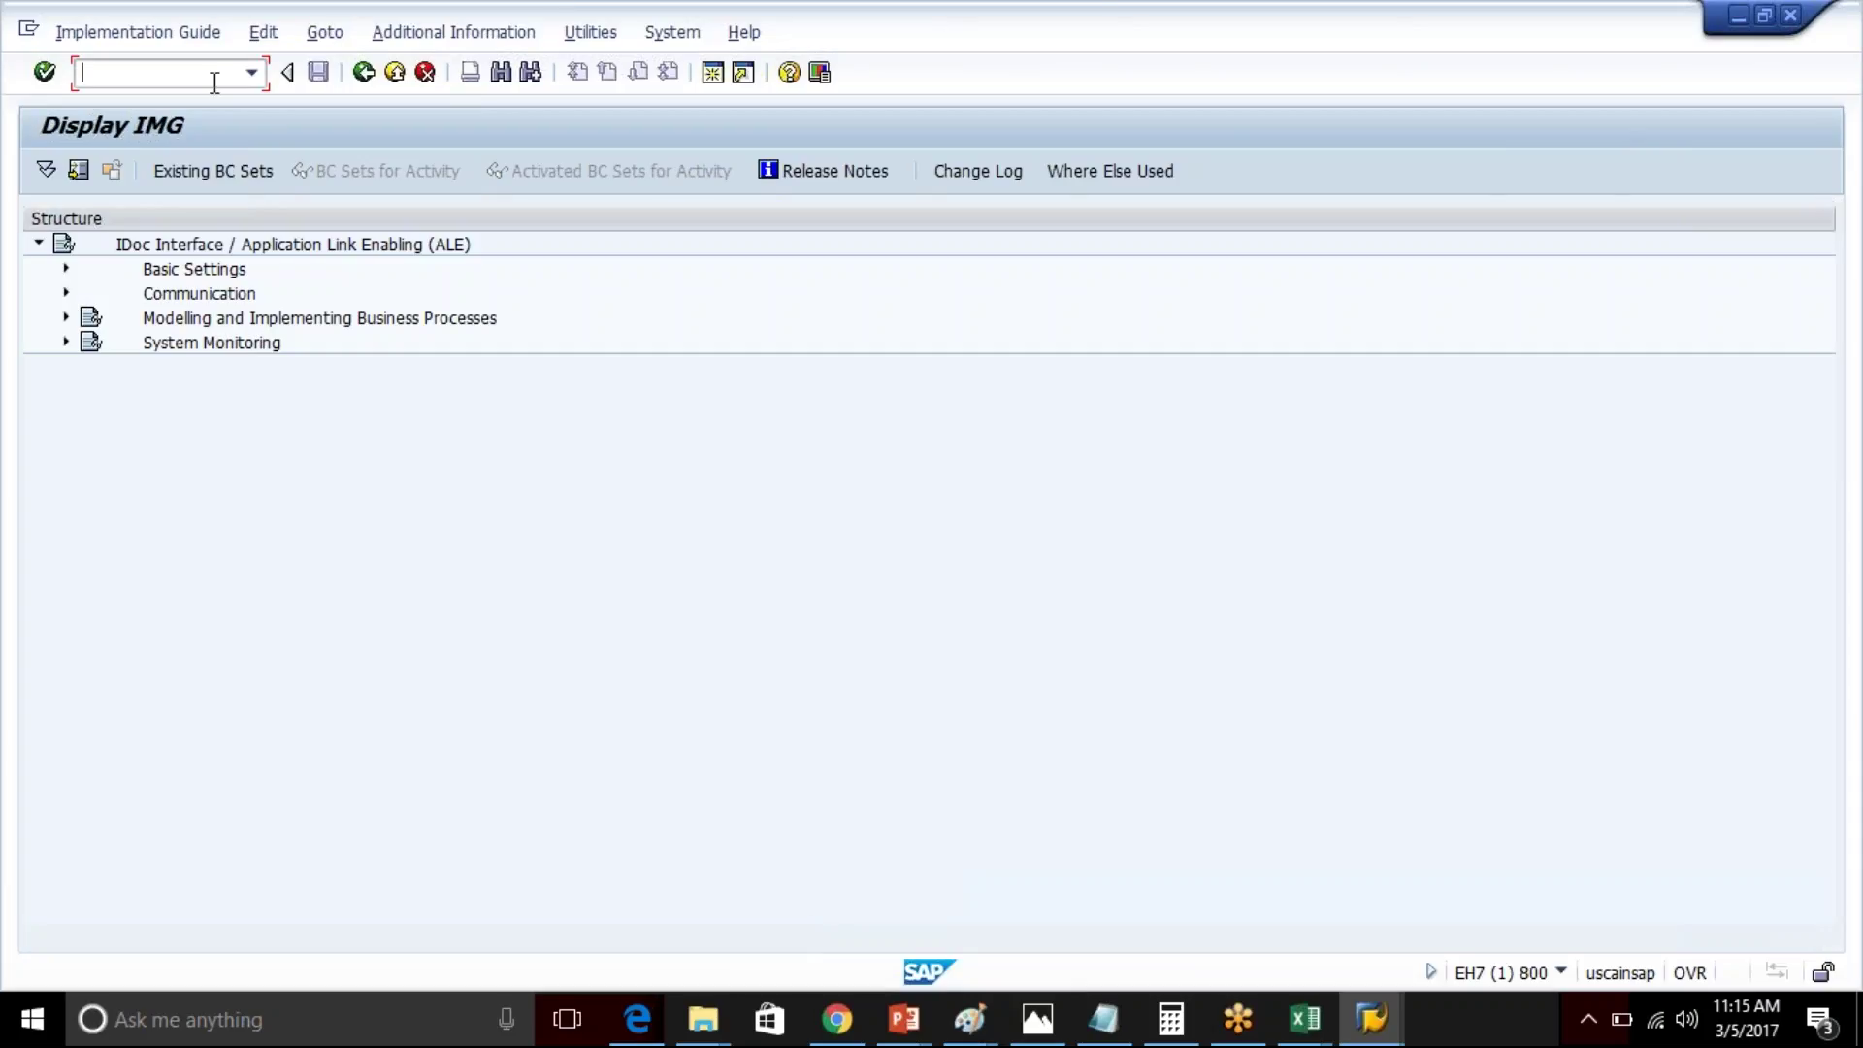
# - Expand Basic Settings and Logical Systems to show Define Logical System, then enter /nsm59
pyautogui.click(66, 272)
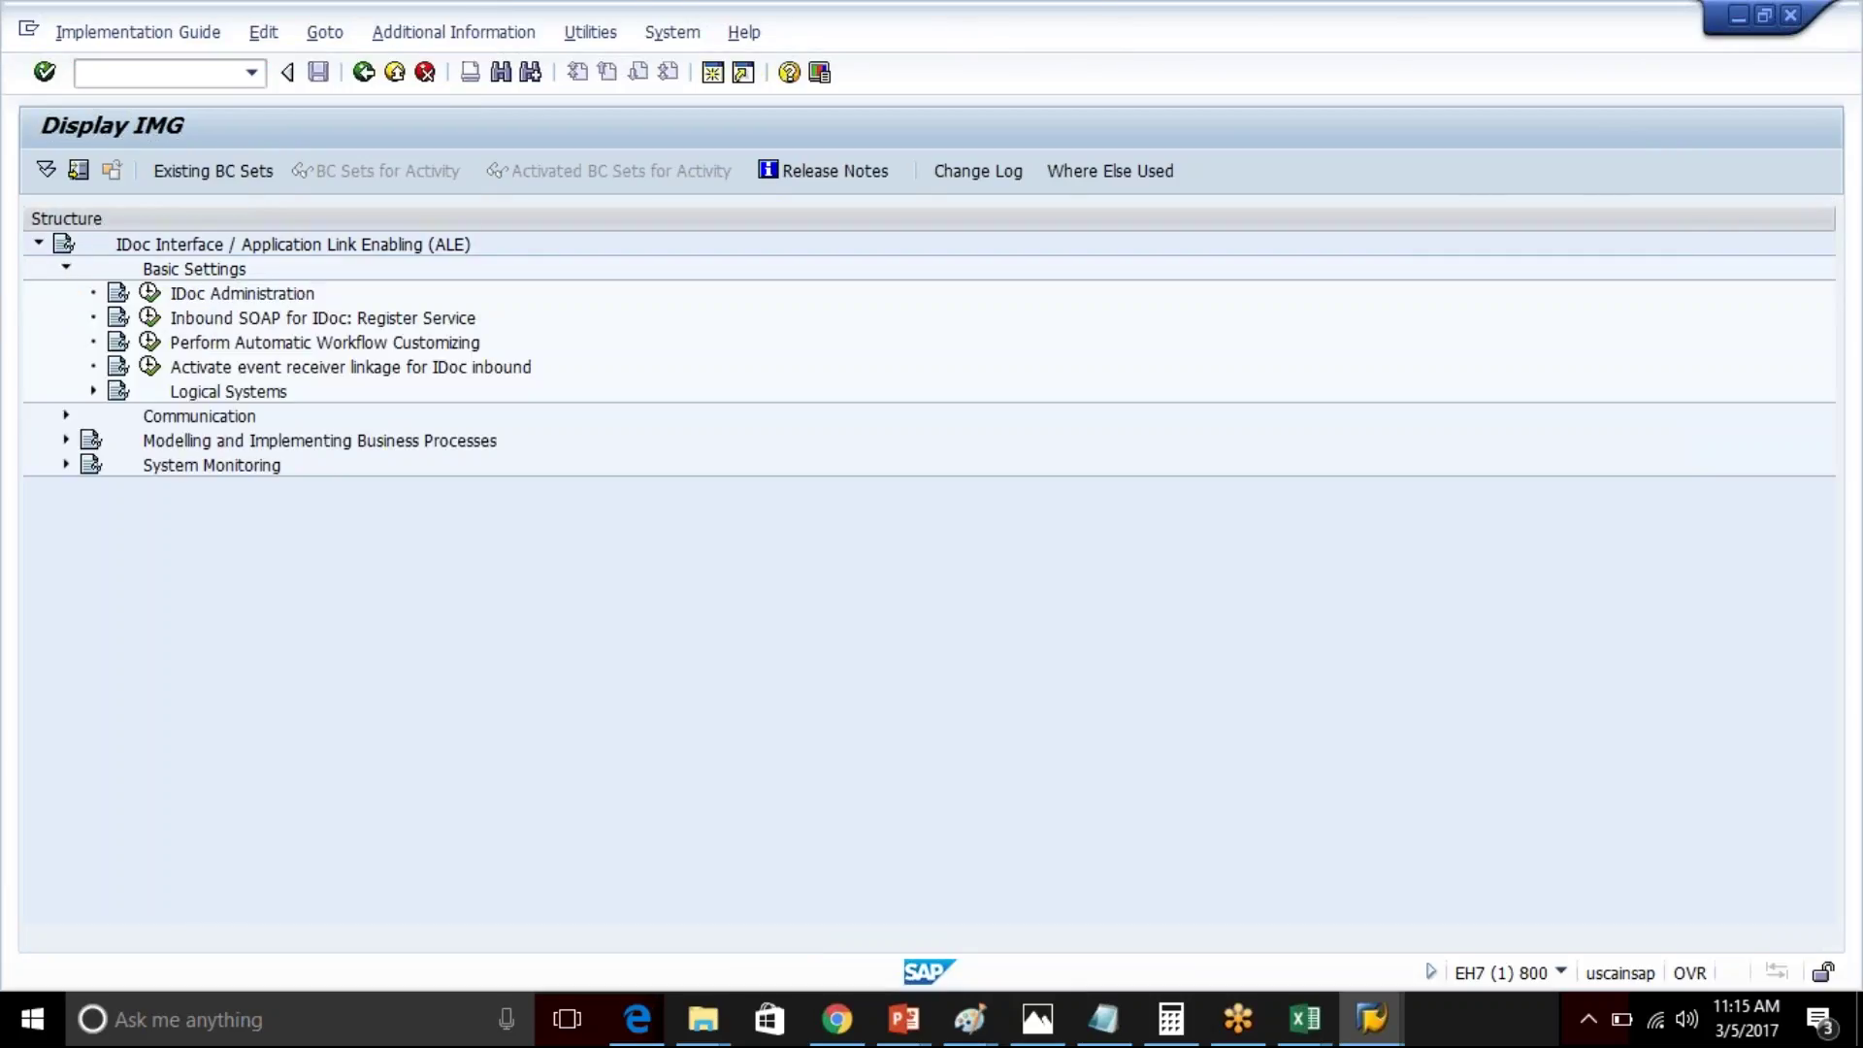
pyautogui.click(94, 392)
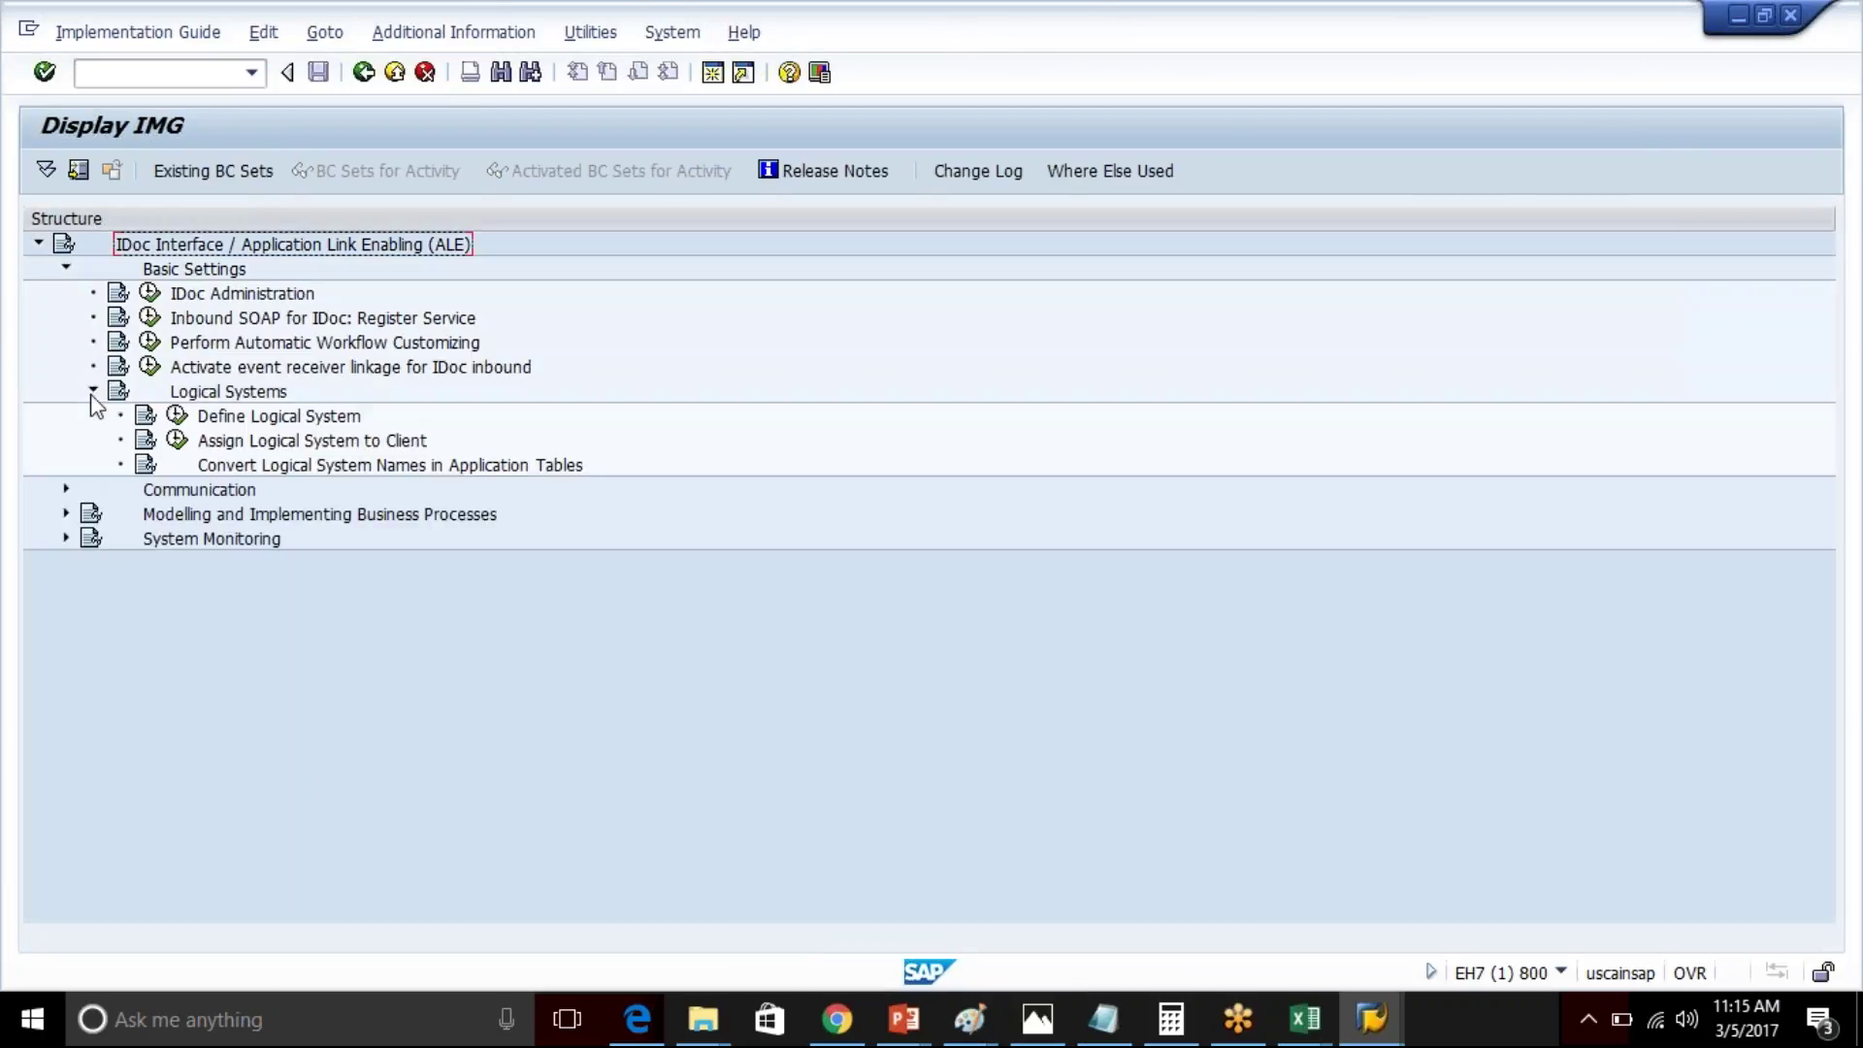
pyautogui.click(266, 417)
pyautogui.click(289, 442)
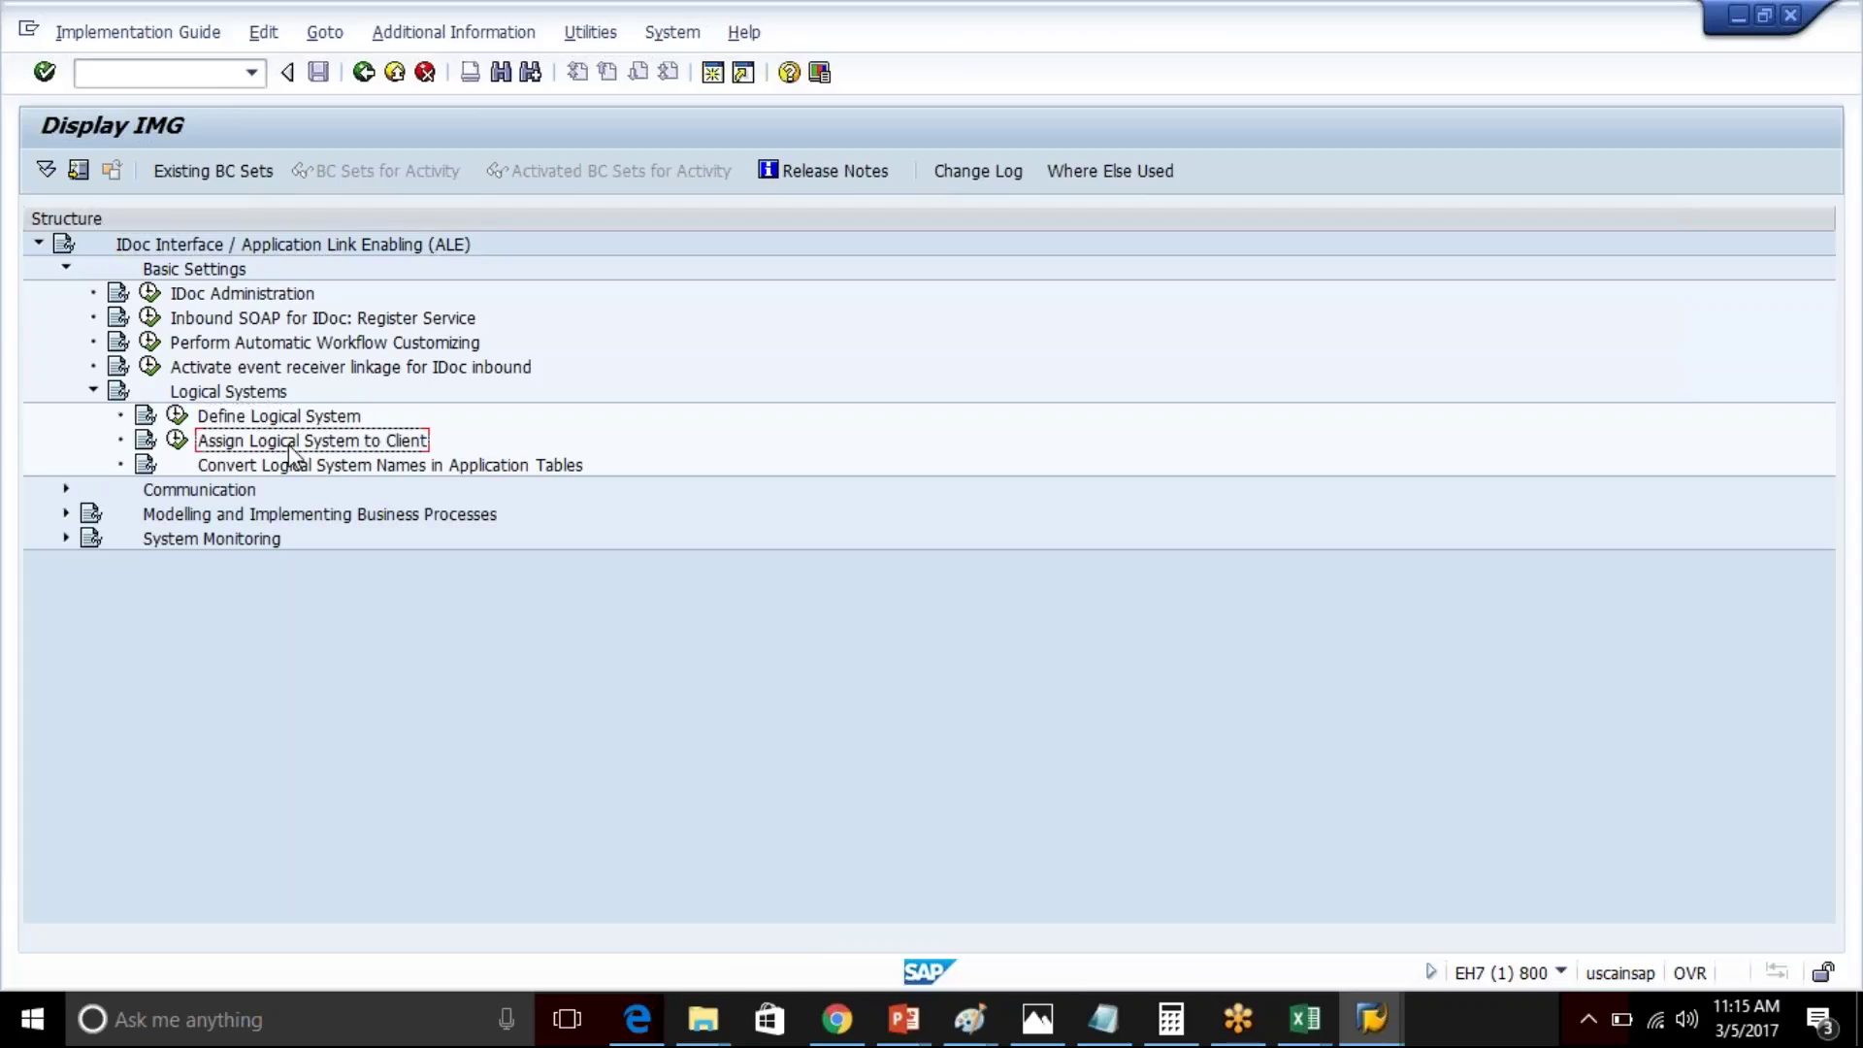
pyautogui.click(161, 83)
pyautogui.write('/nsm59')
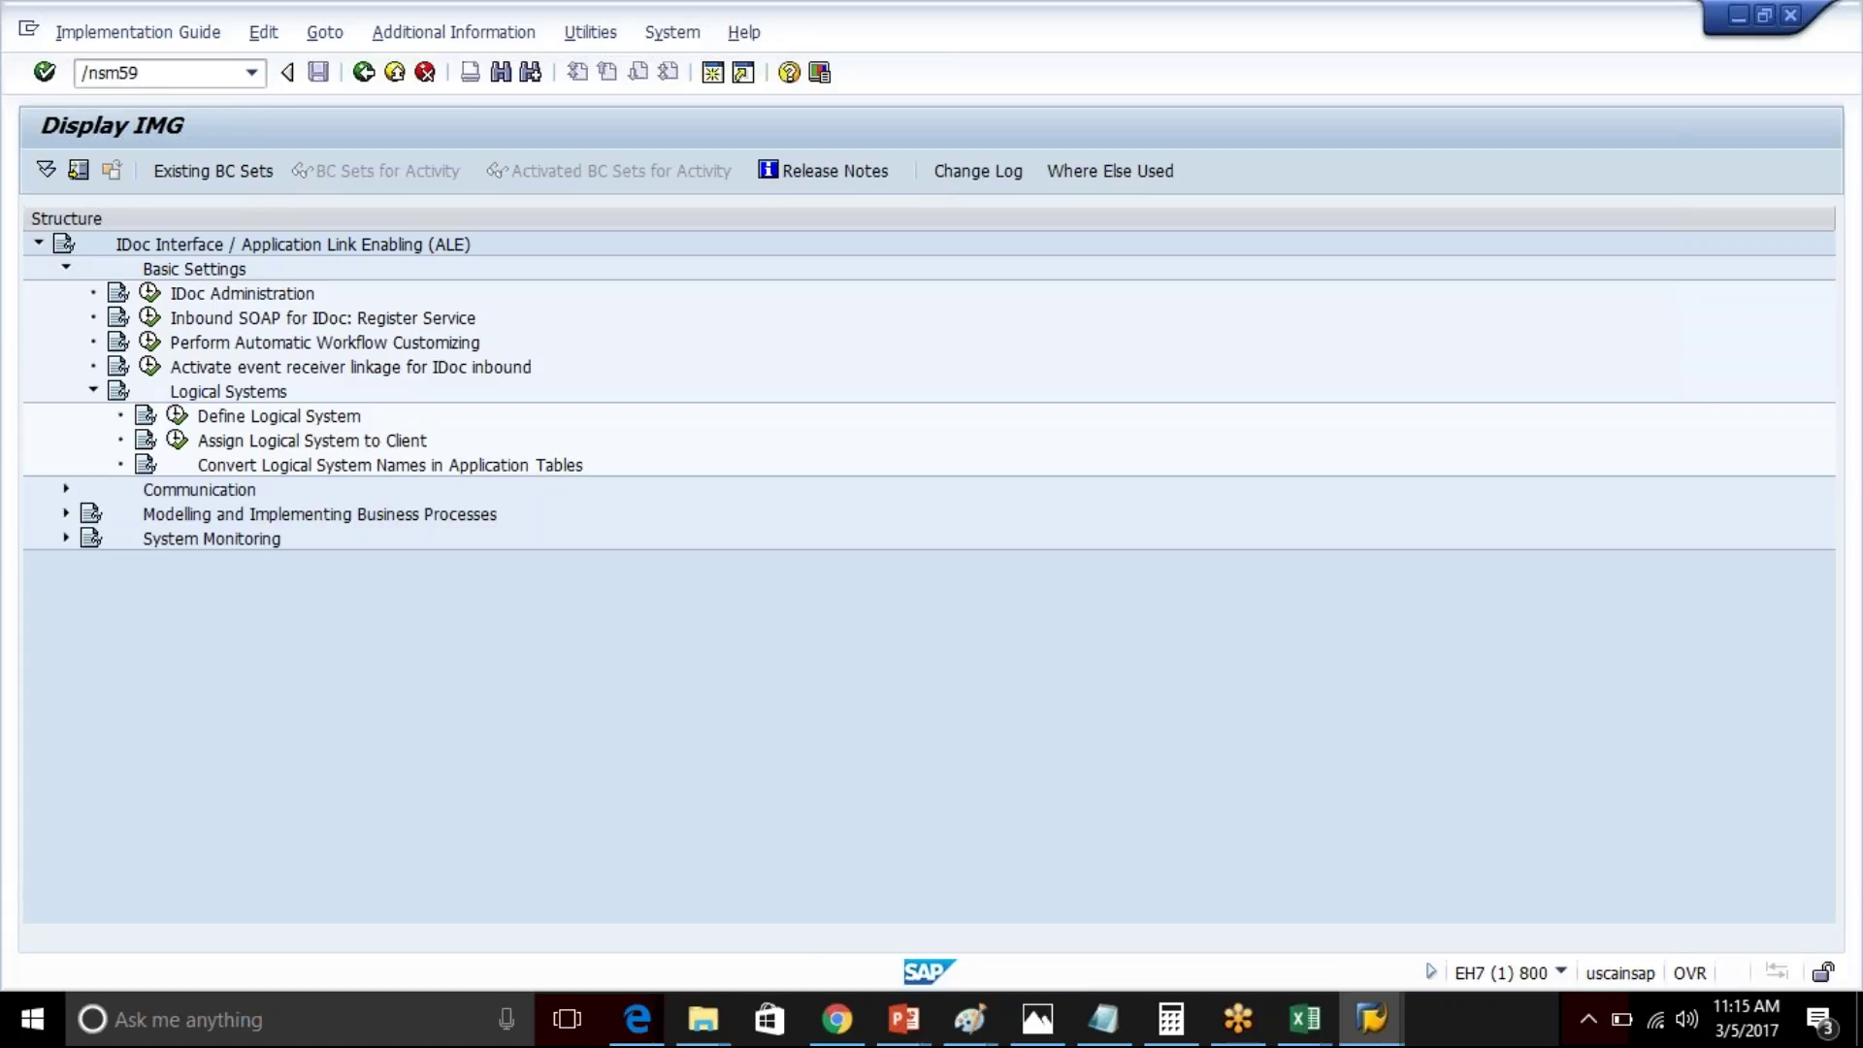
# - Run SM59 and show ABAP destination ECCXRPM800's Logon & Security settings for client 800
pyautogui.press('Return')
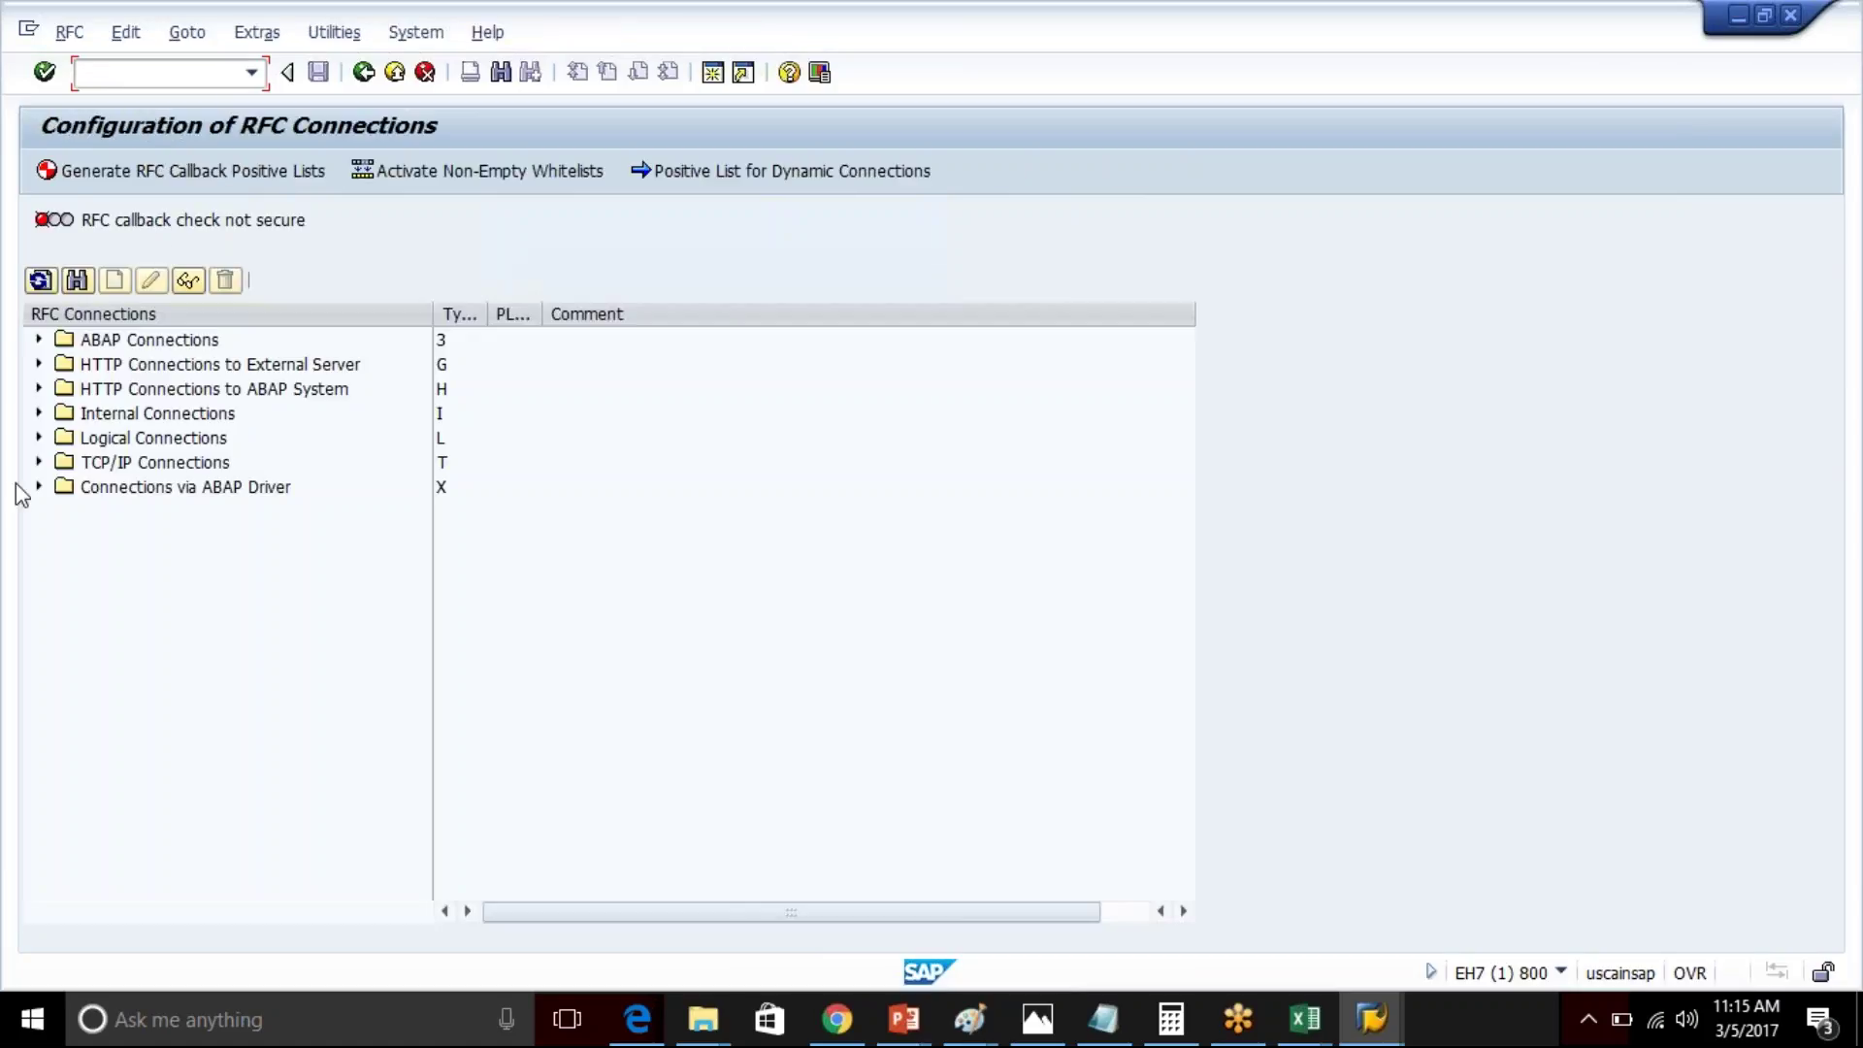
pyautogui.click(38, 340)
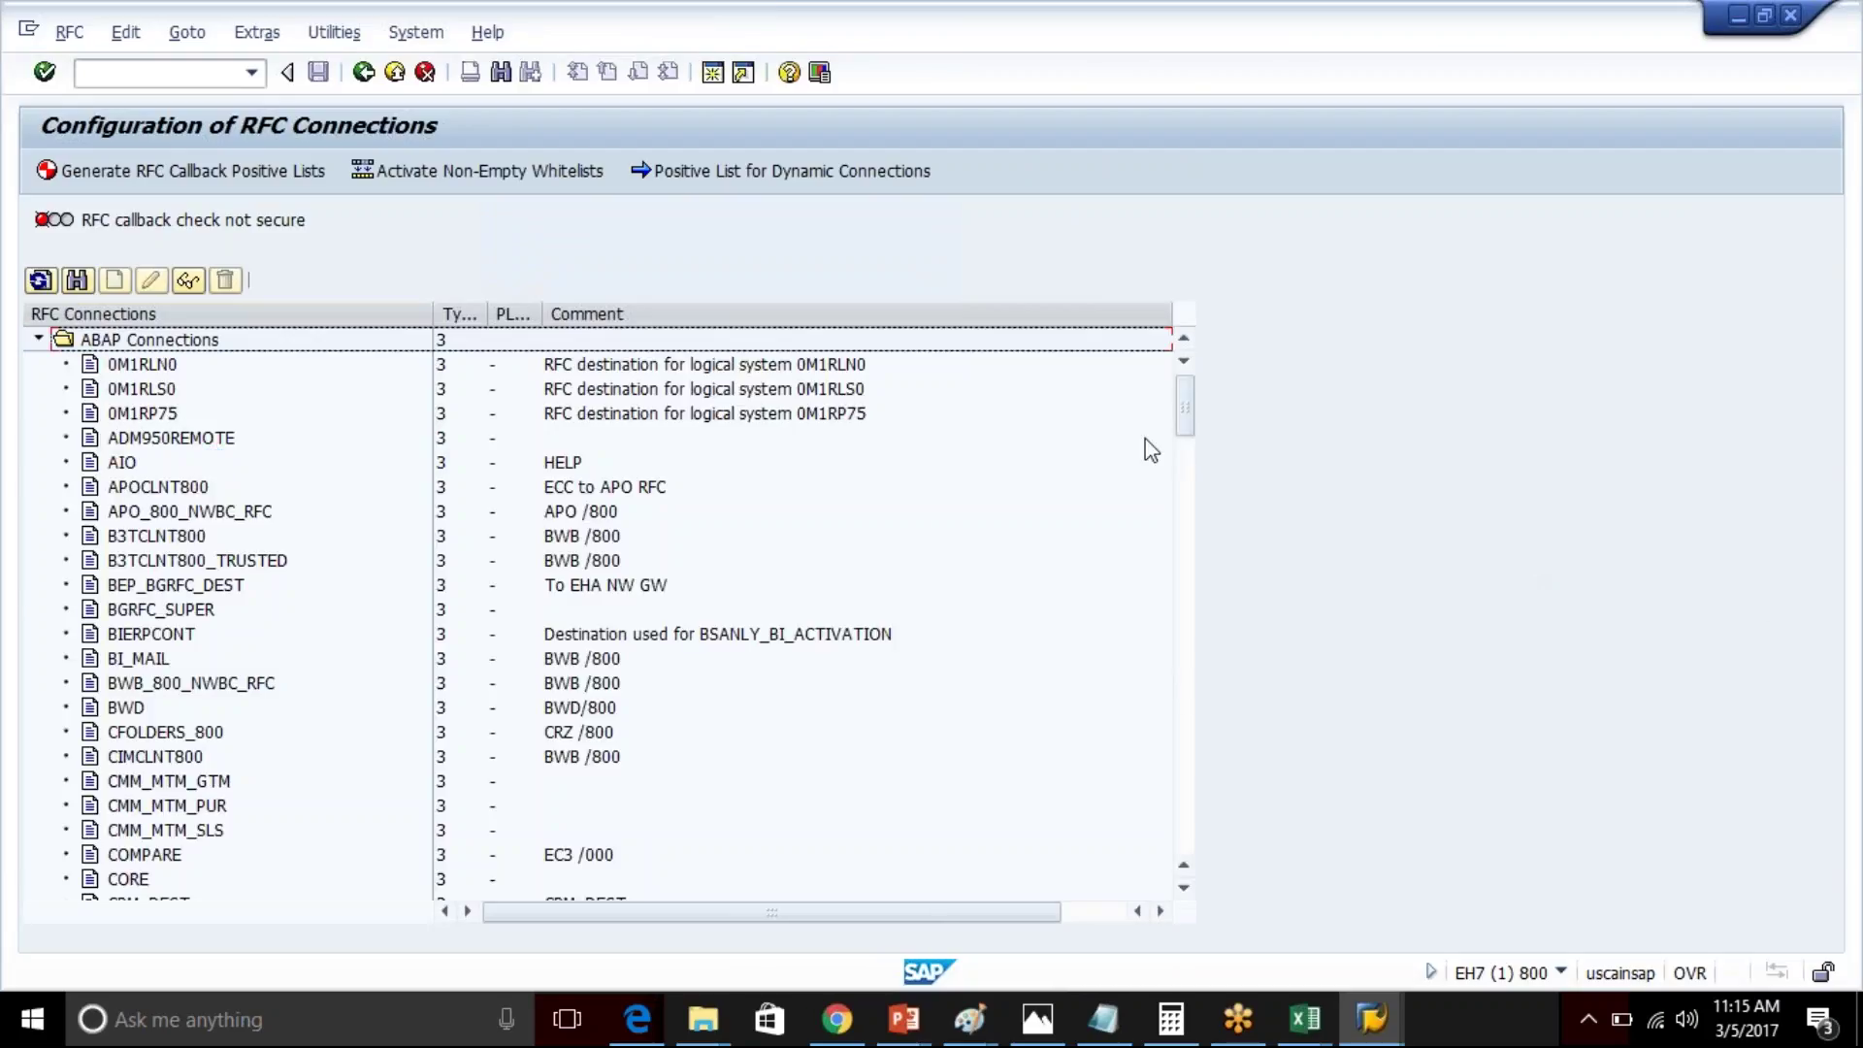
pyautogui.moveTo(1185, 394); pyautogui.dragTo(1185, 539)
pyautogui.doubleClick(180, 464)
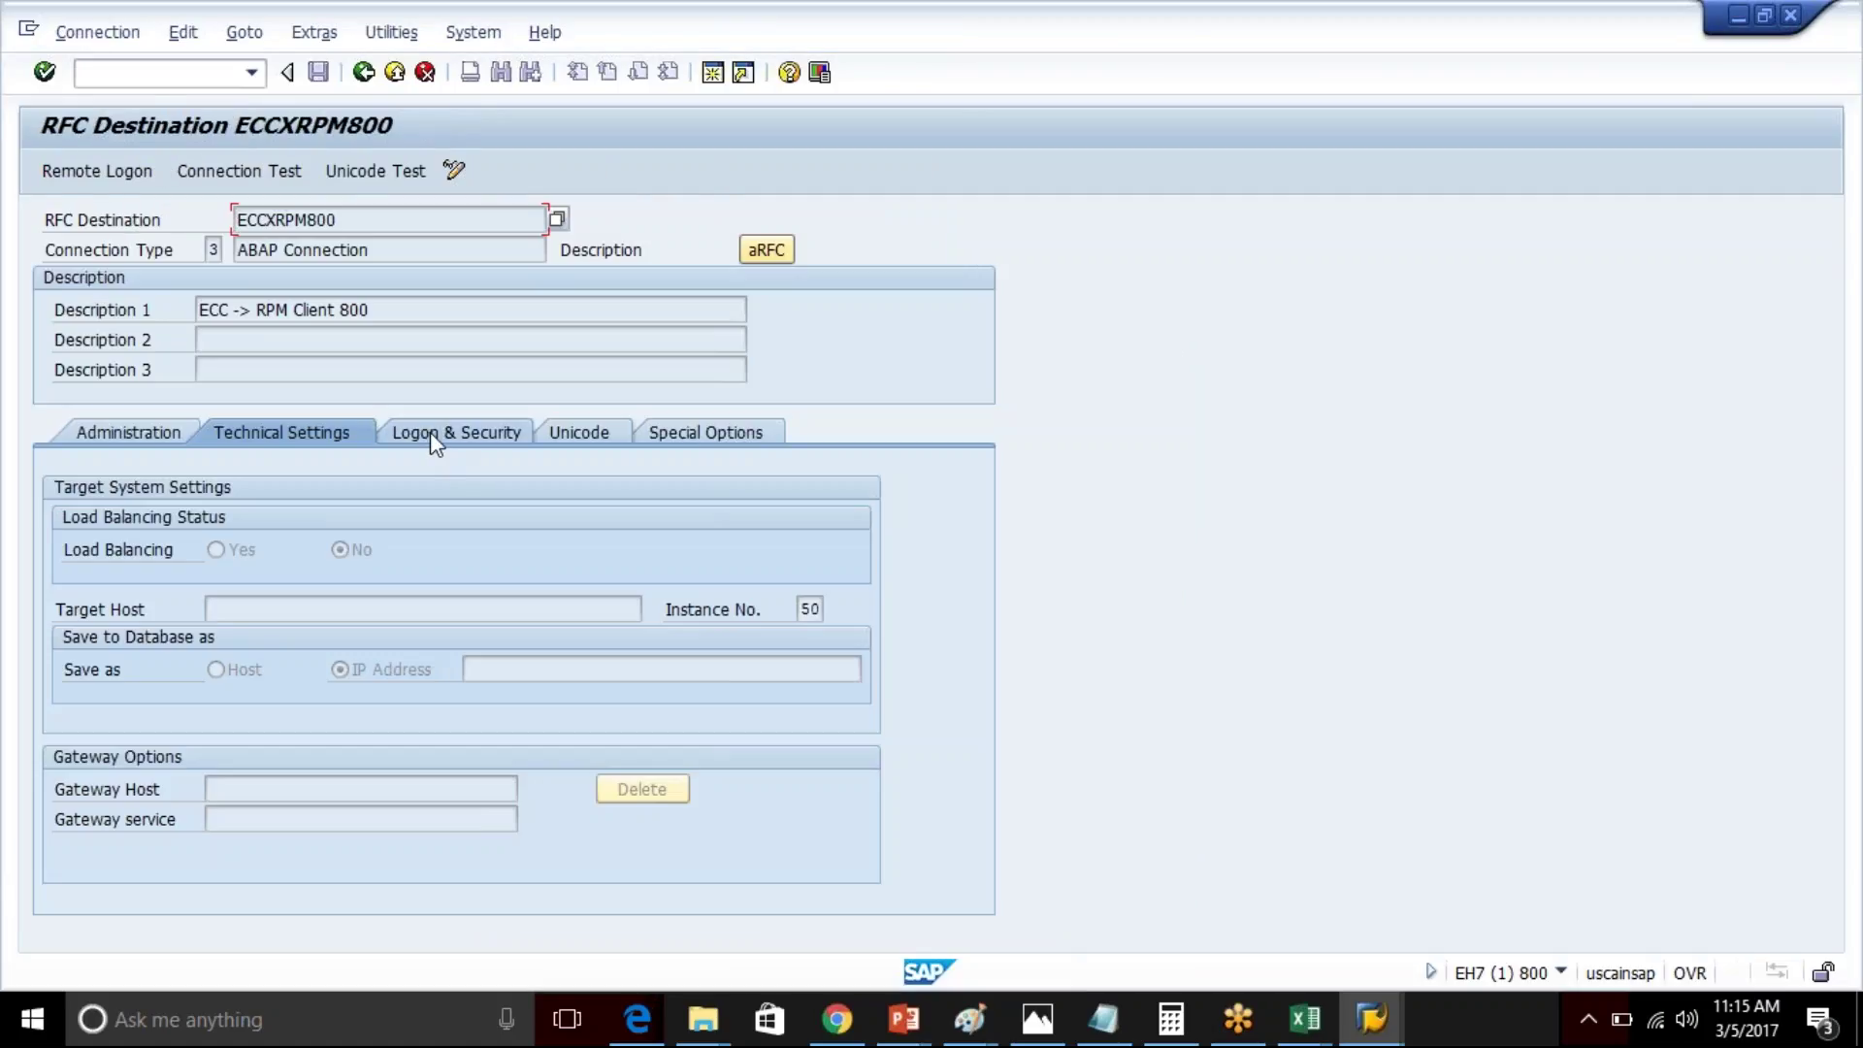
pyautogui.click(428, 432)
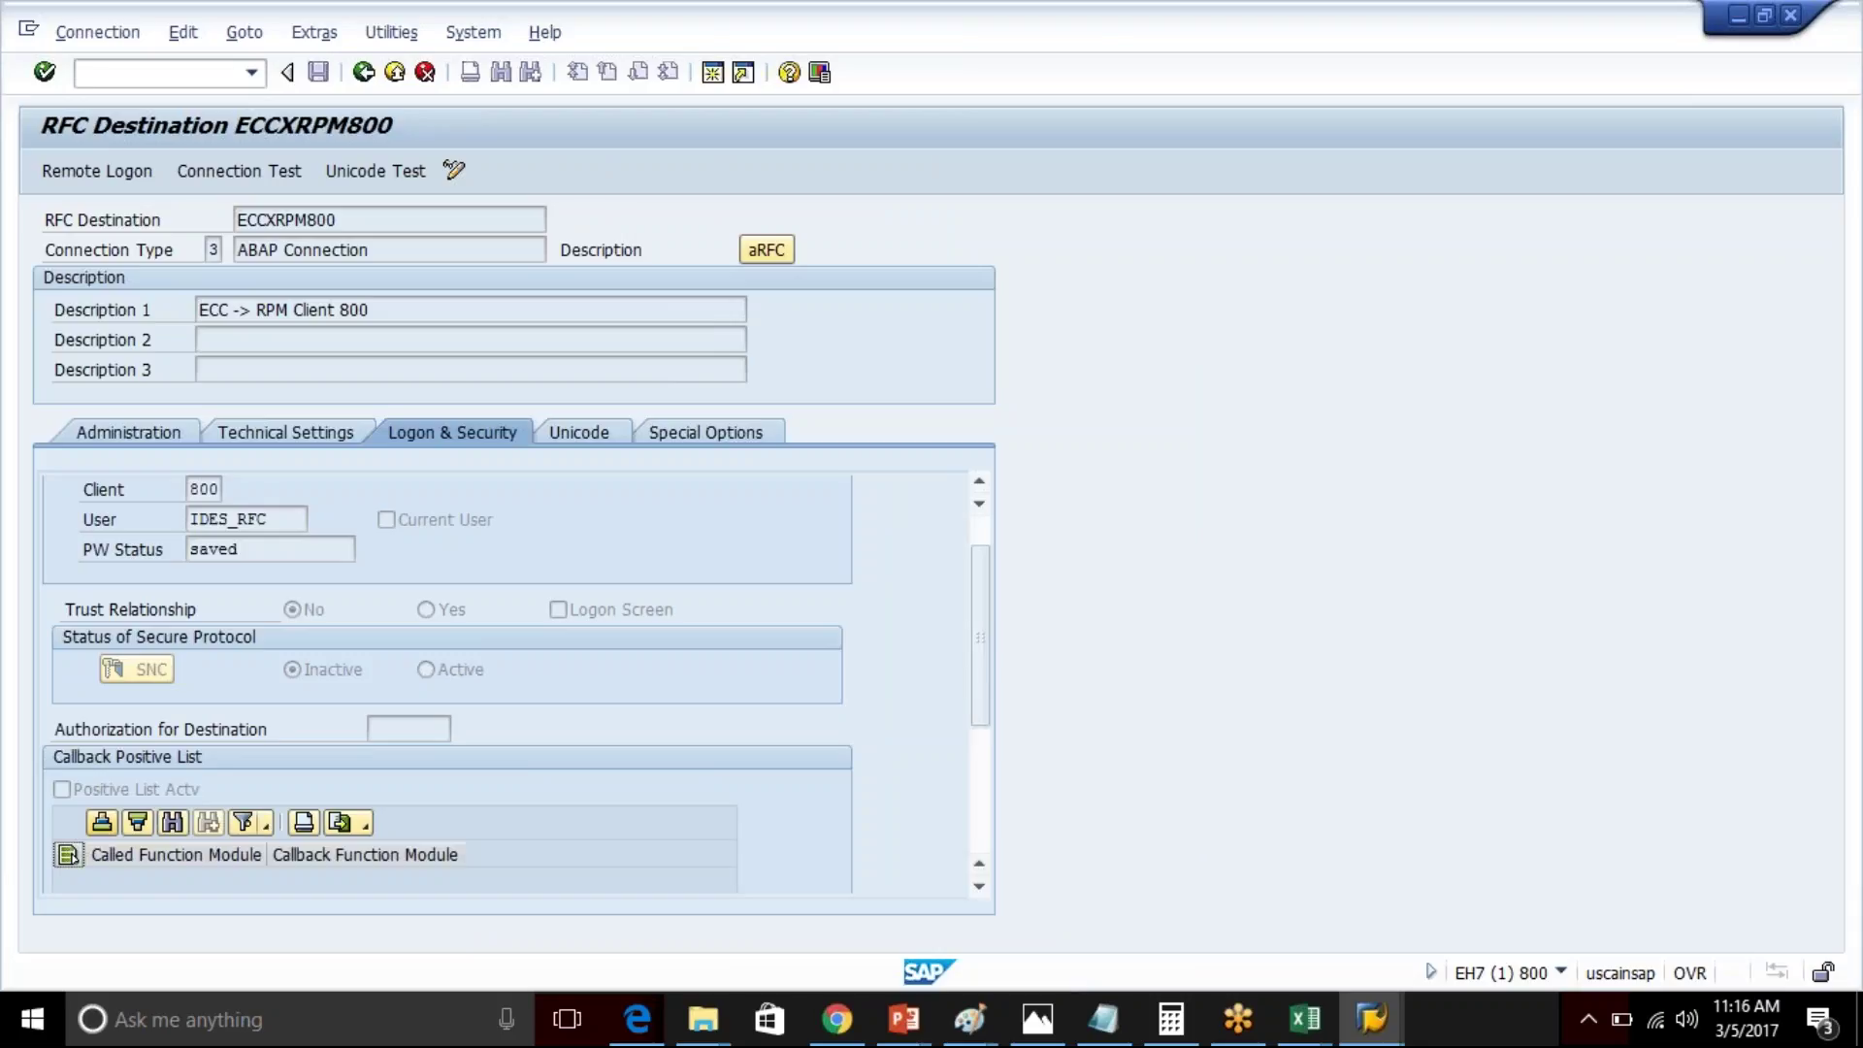
# - Show ECCXRPM800's Technical Settings and check the empty Target Host field
pyautogui.click(278, 429)
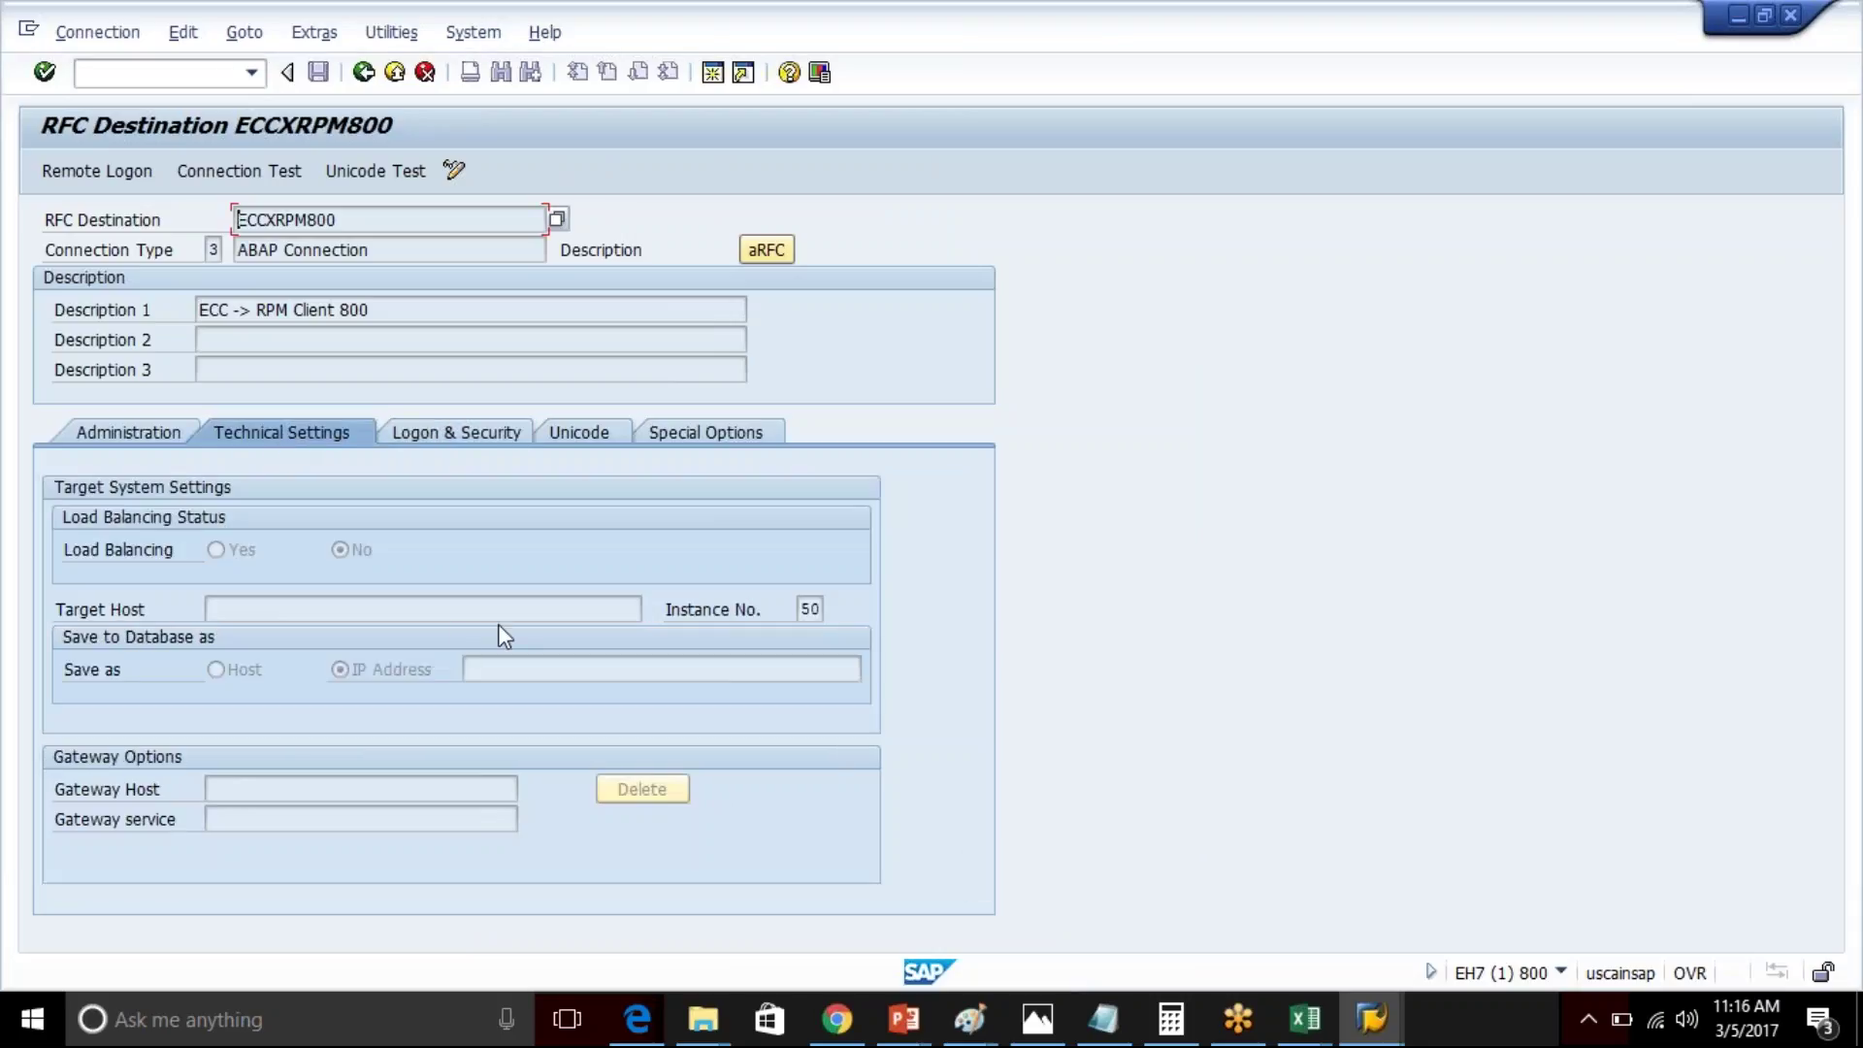
pyautogui.click(307, 608)
# - Go to the Customizing: Execute Project screen by running /nspro from the command history
pyautogui.click(251, 75)
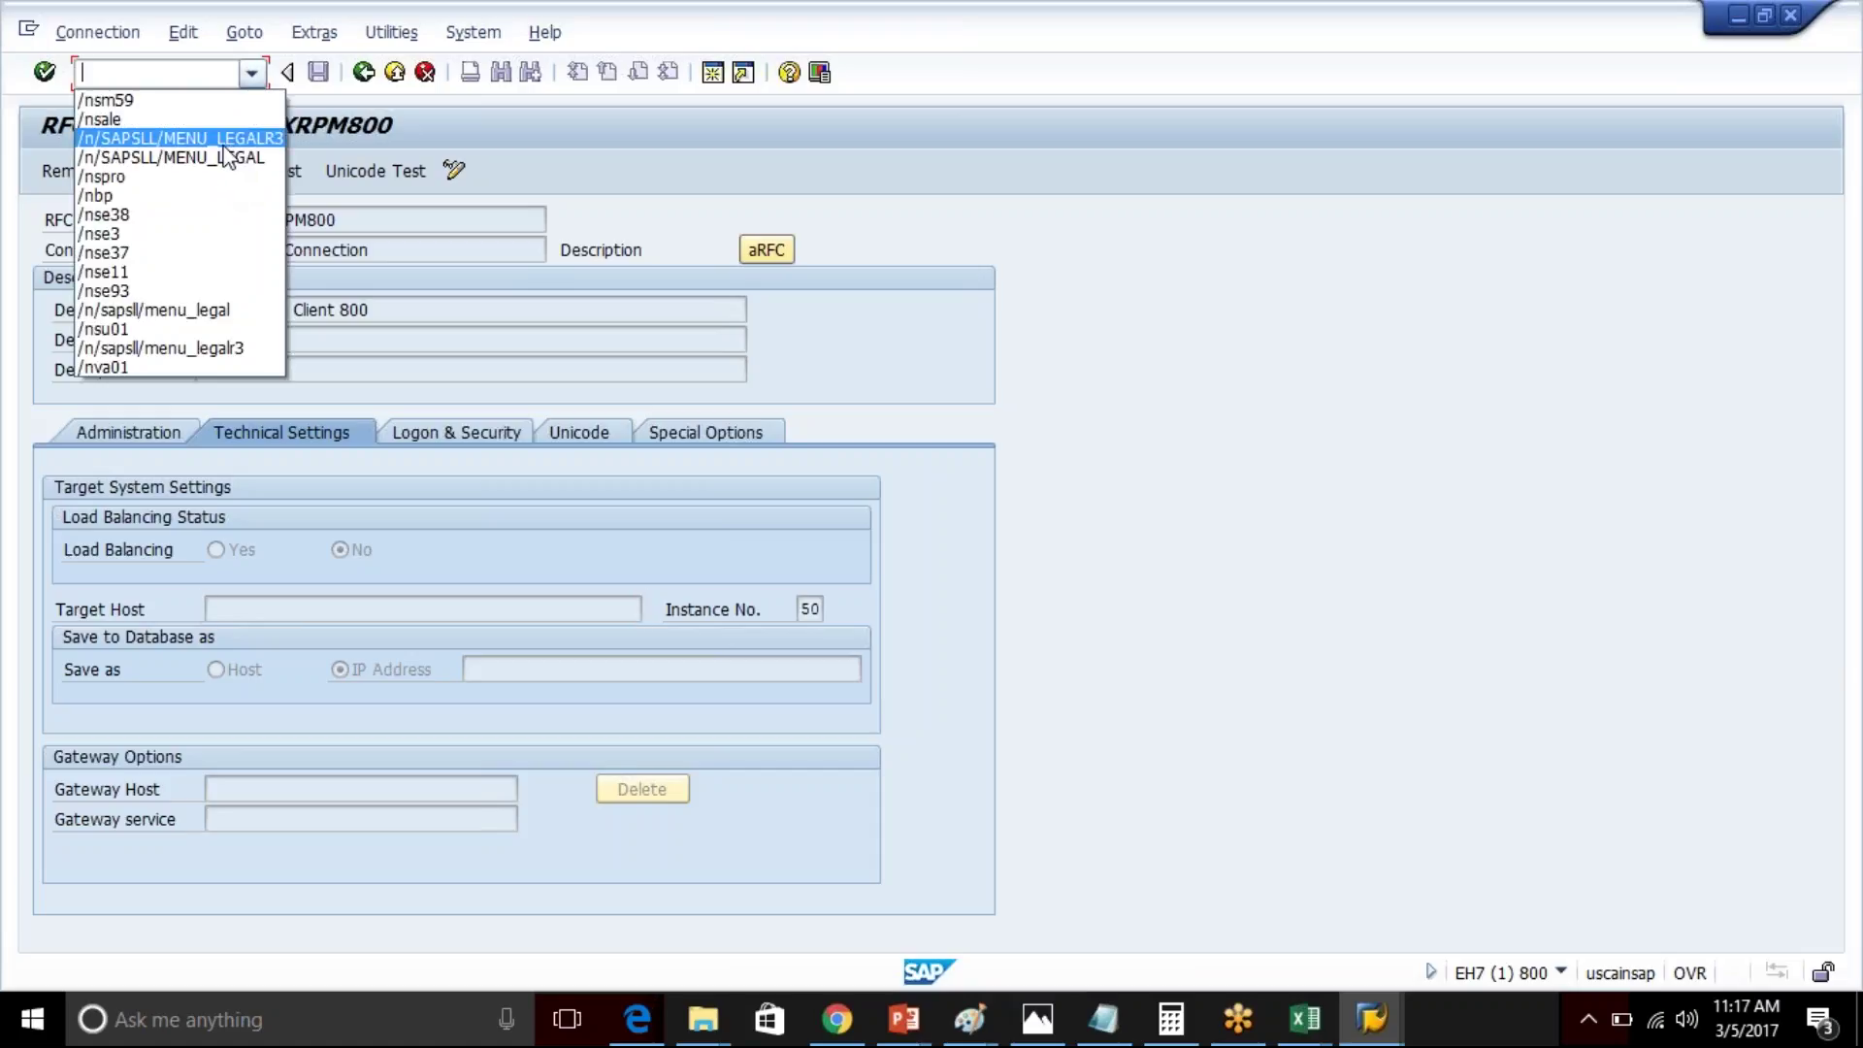
pyautogui.click(129, 178)
pyautogui.press('Return')
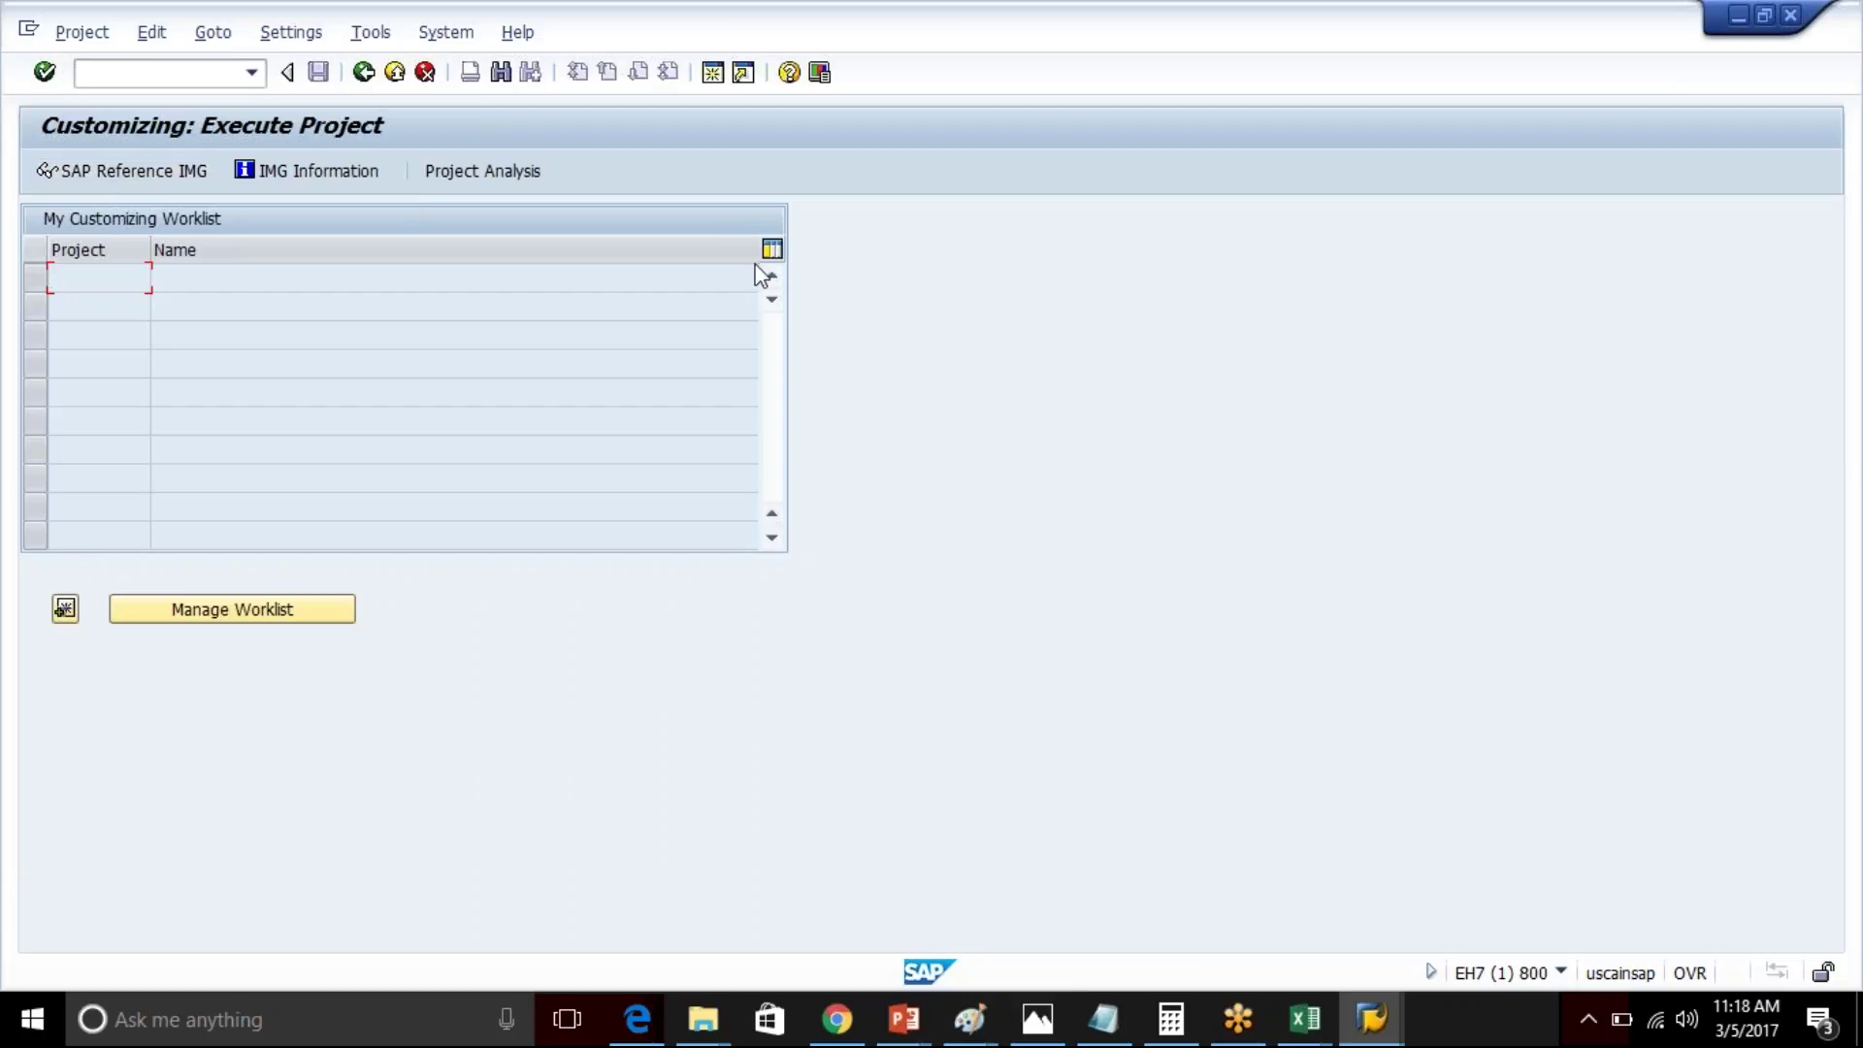
pyautogui.click(1834, 46)
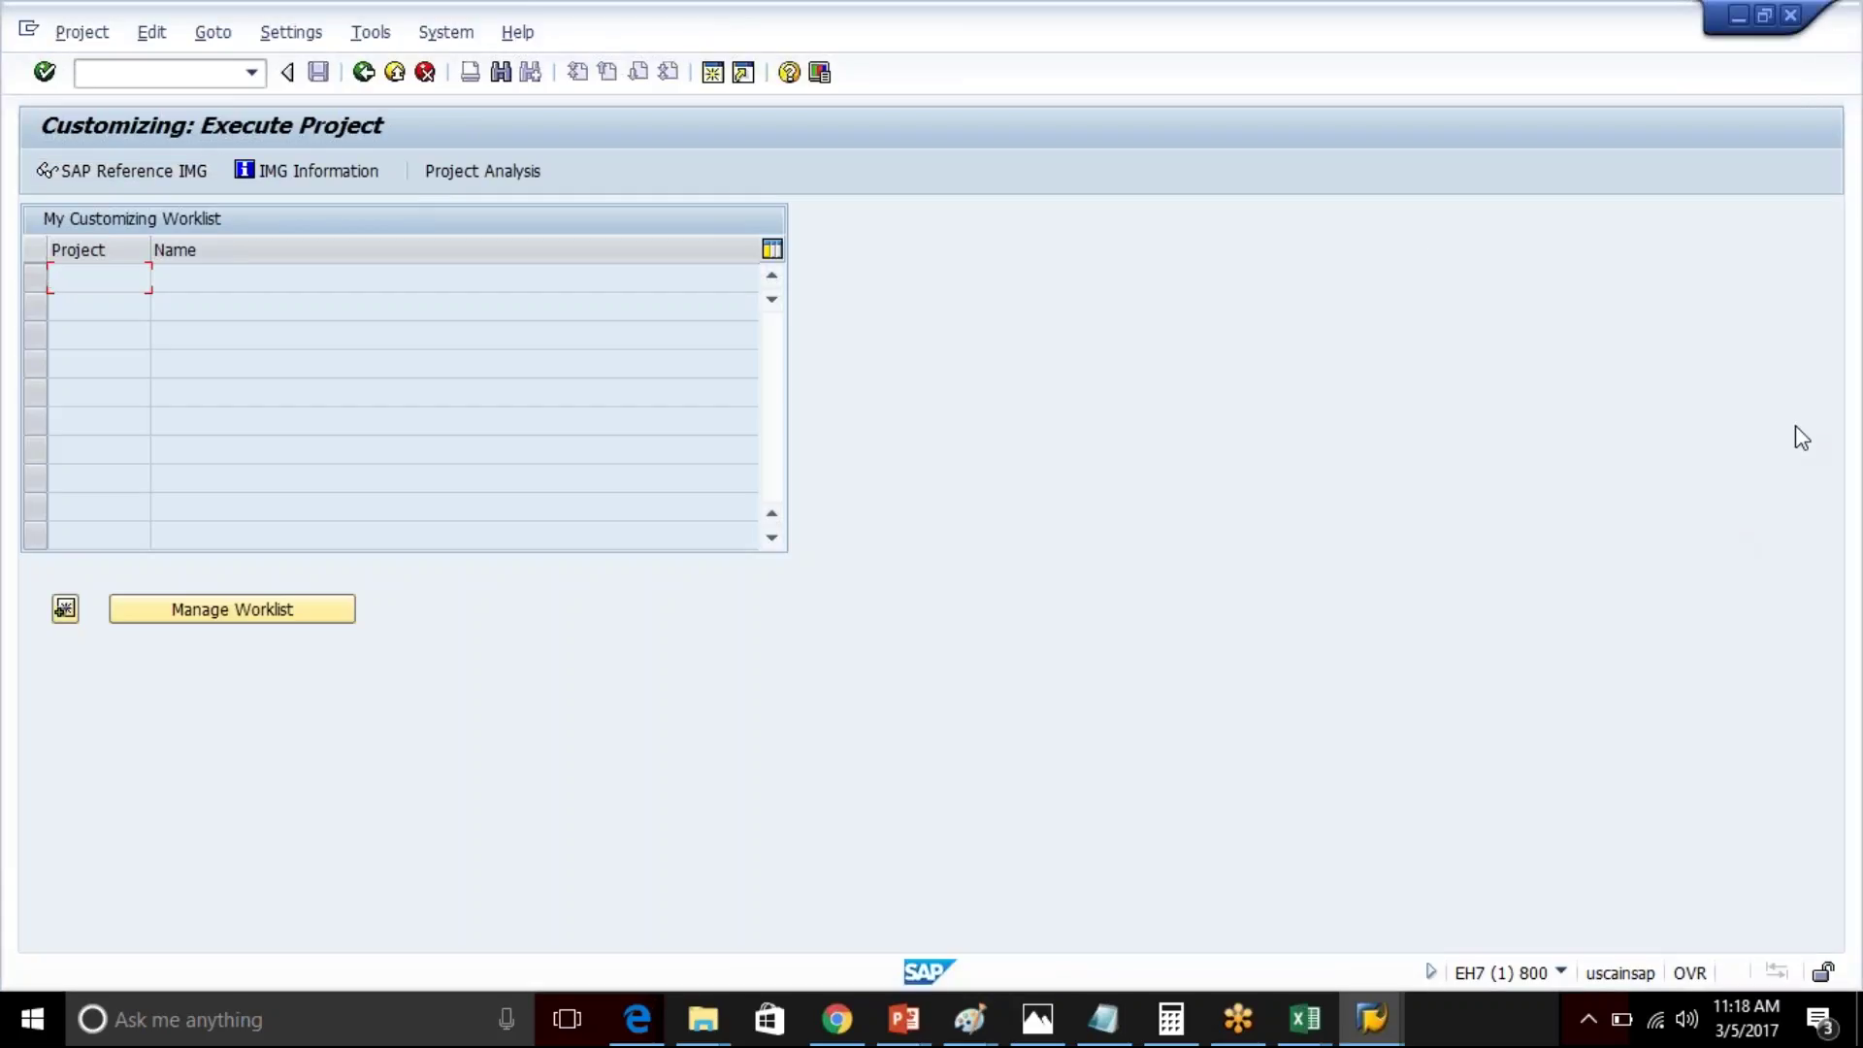
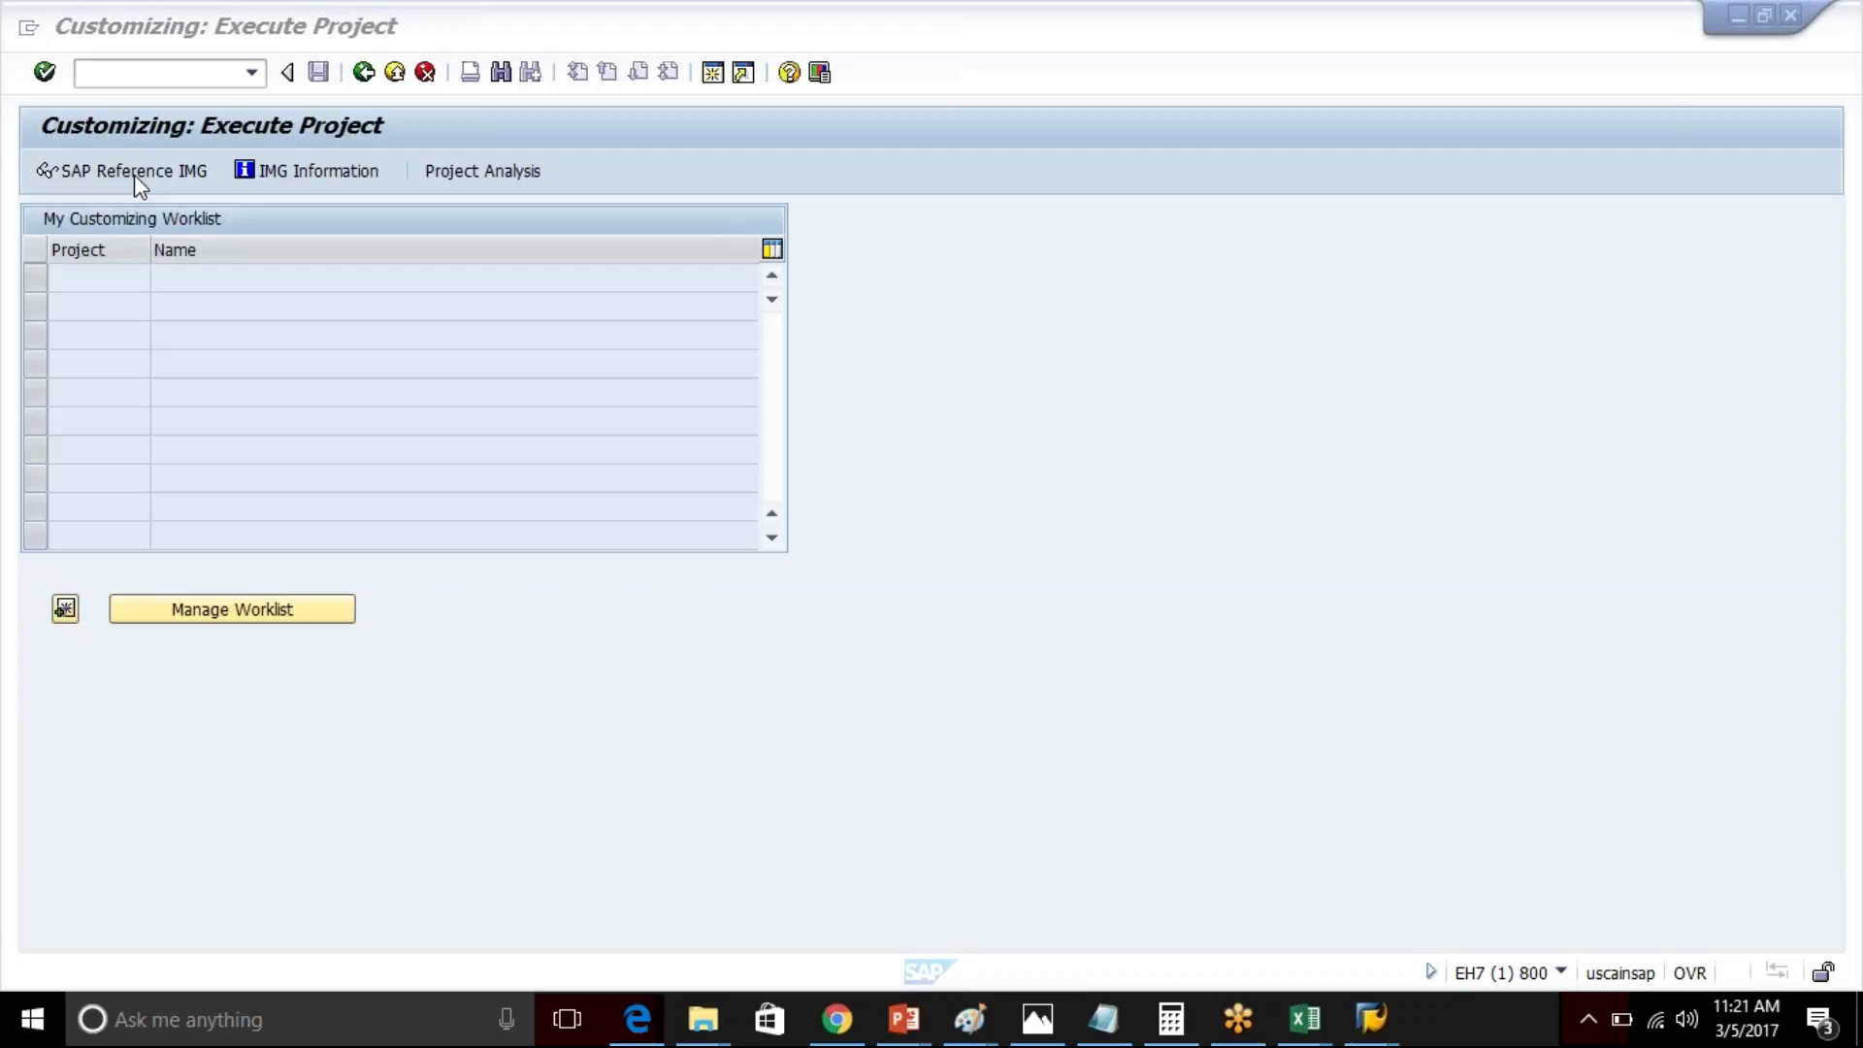
# - Open the SAP Reference IMG from the Customizing: Execute Project screen
pyautogui.click(130, 174)
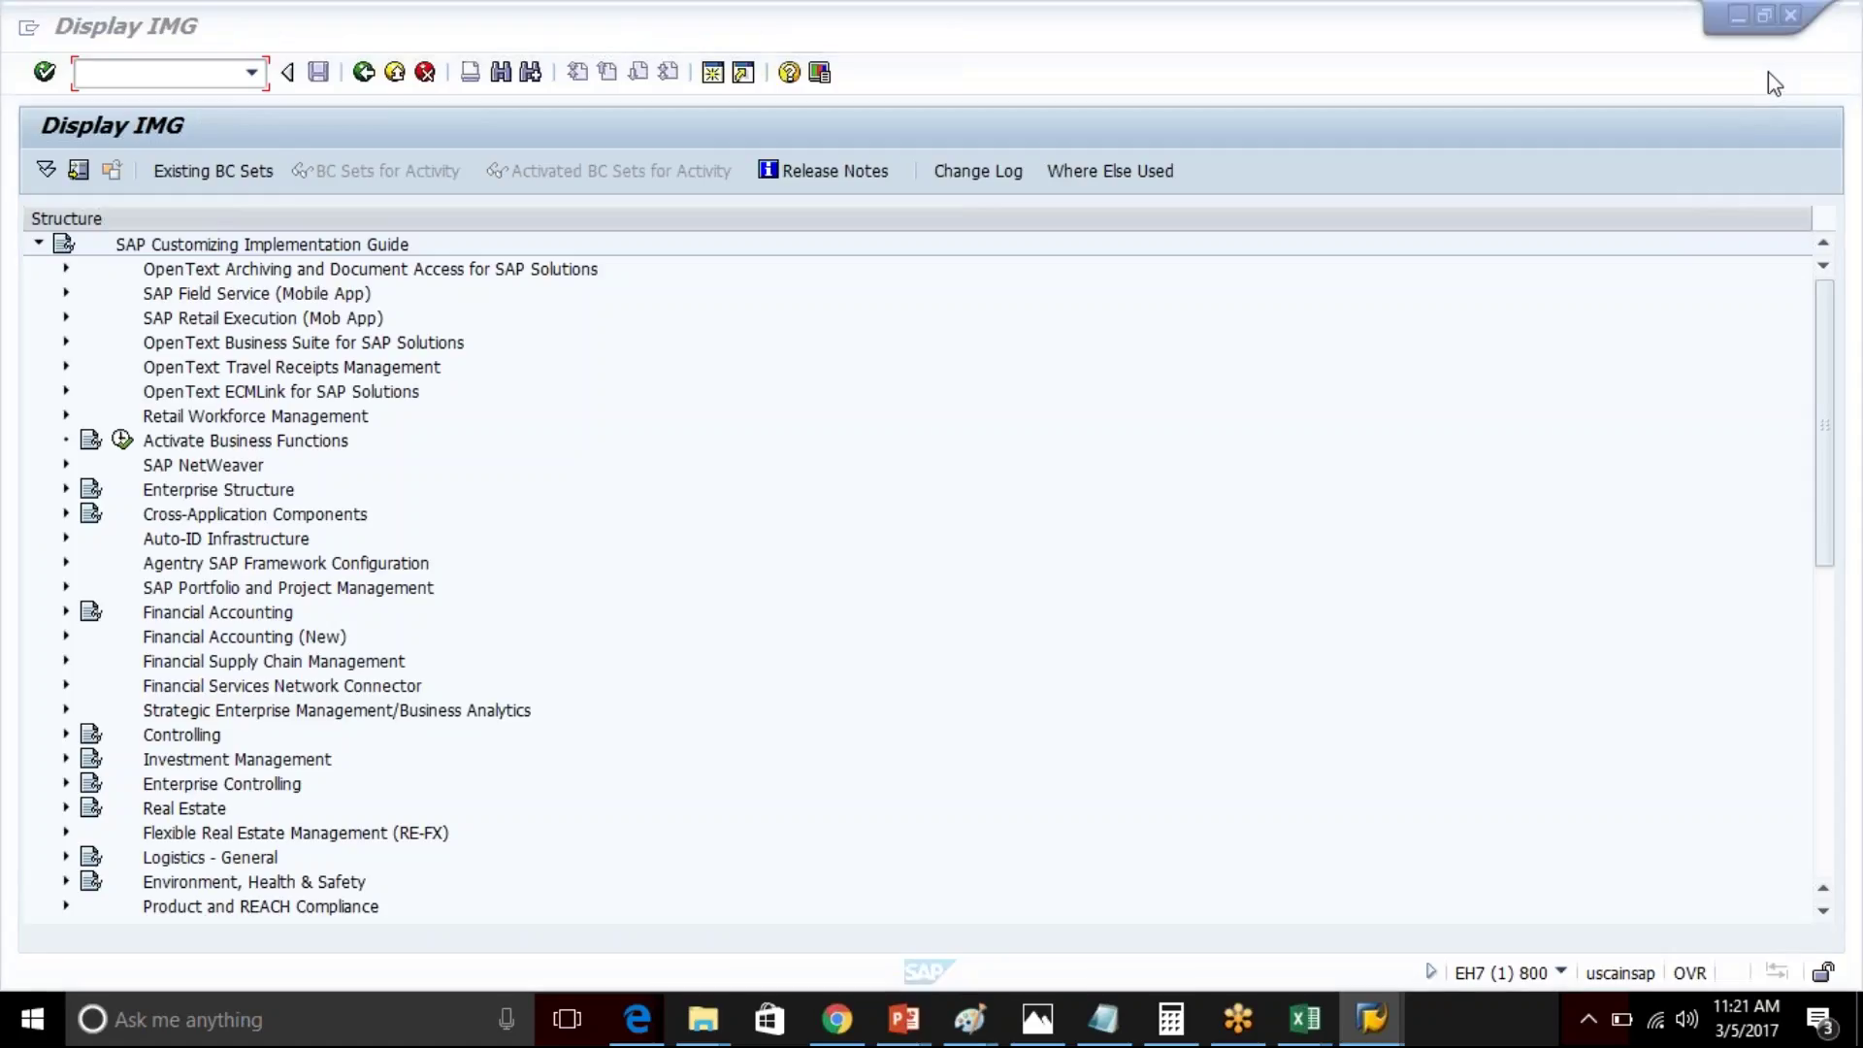
# - Expand Sales and Distribution, Foreign Trade/Customs and SAP Global Trade Services - Plug-In in the IMG
pyautogui.click(1137, 448)
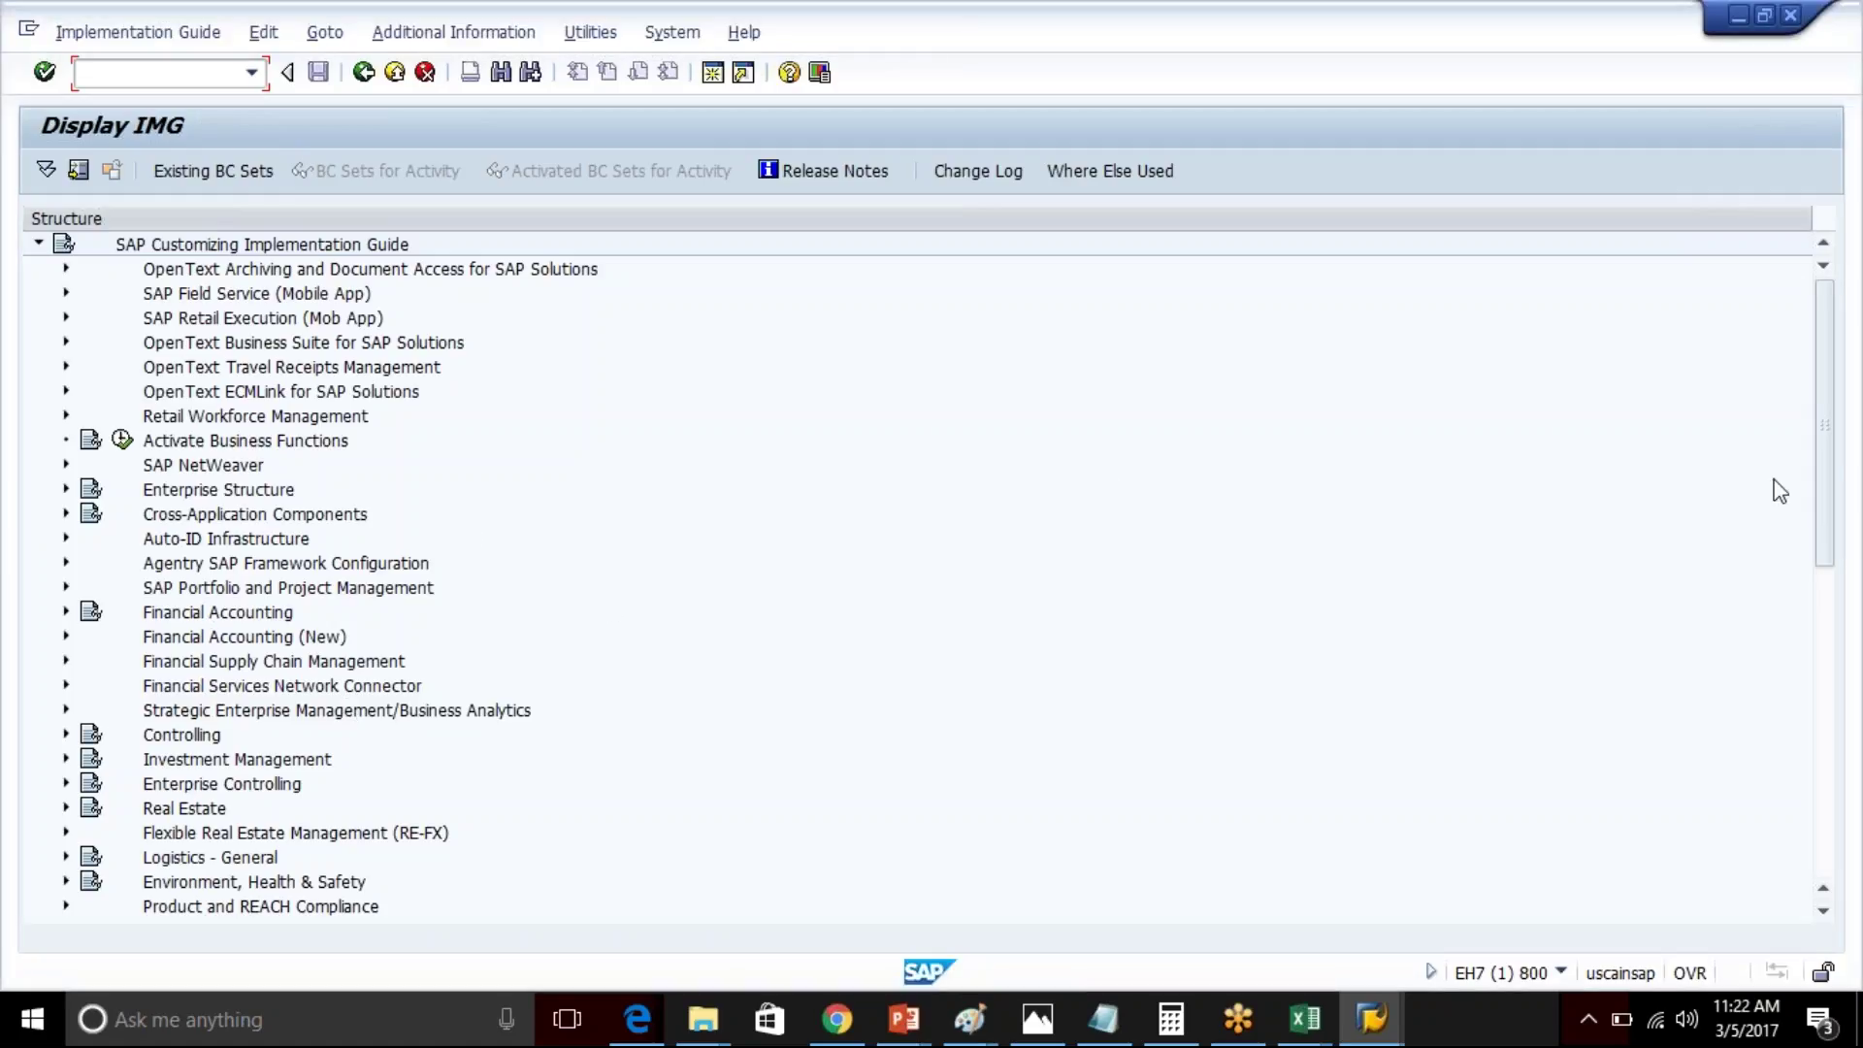
pyautogui.moveTo(1825, 476); pyautogui.dragTo(1825, 602)
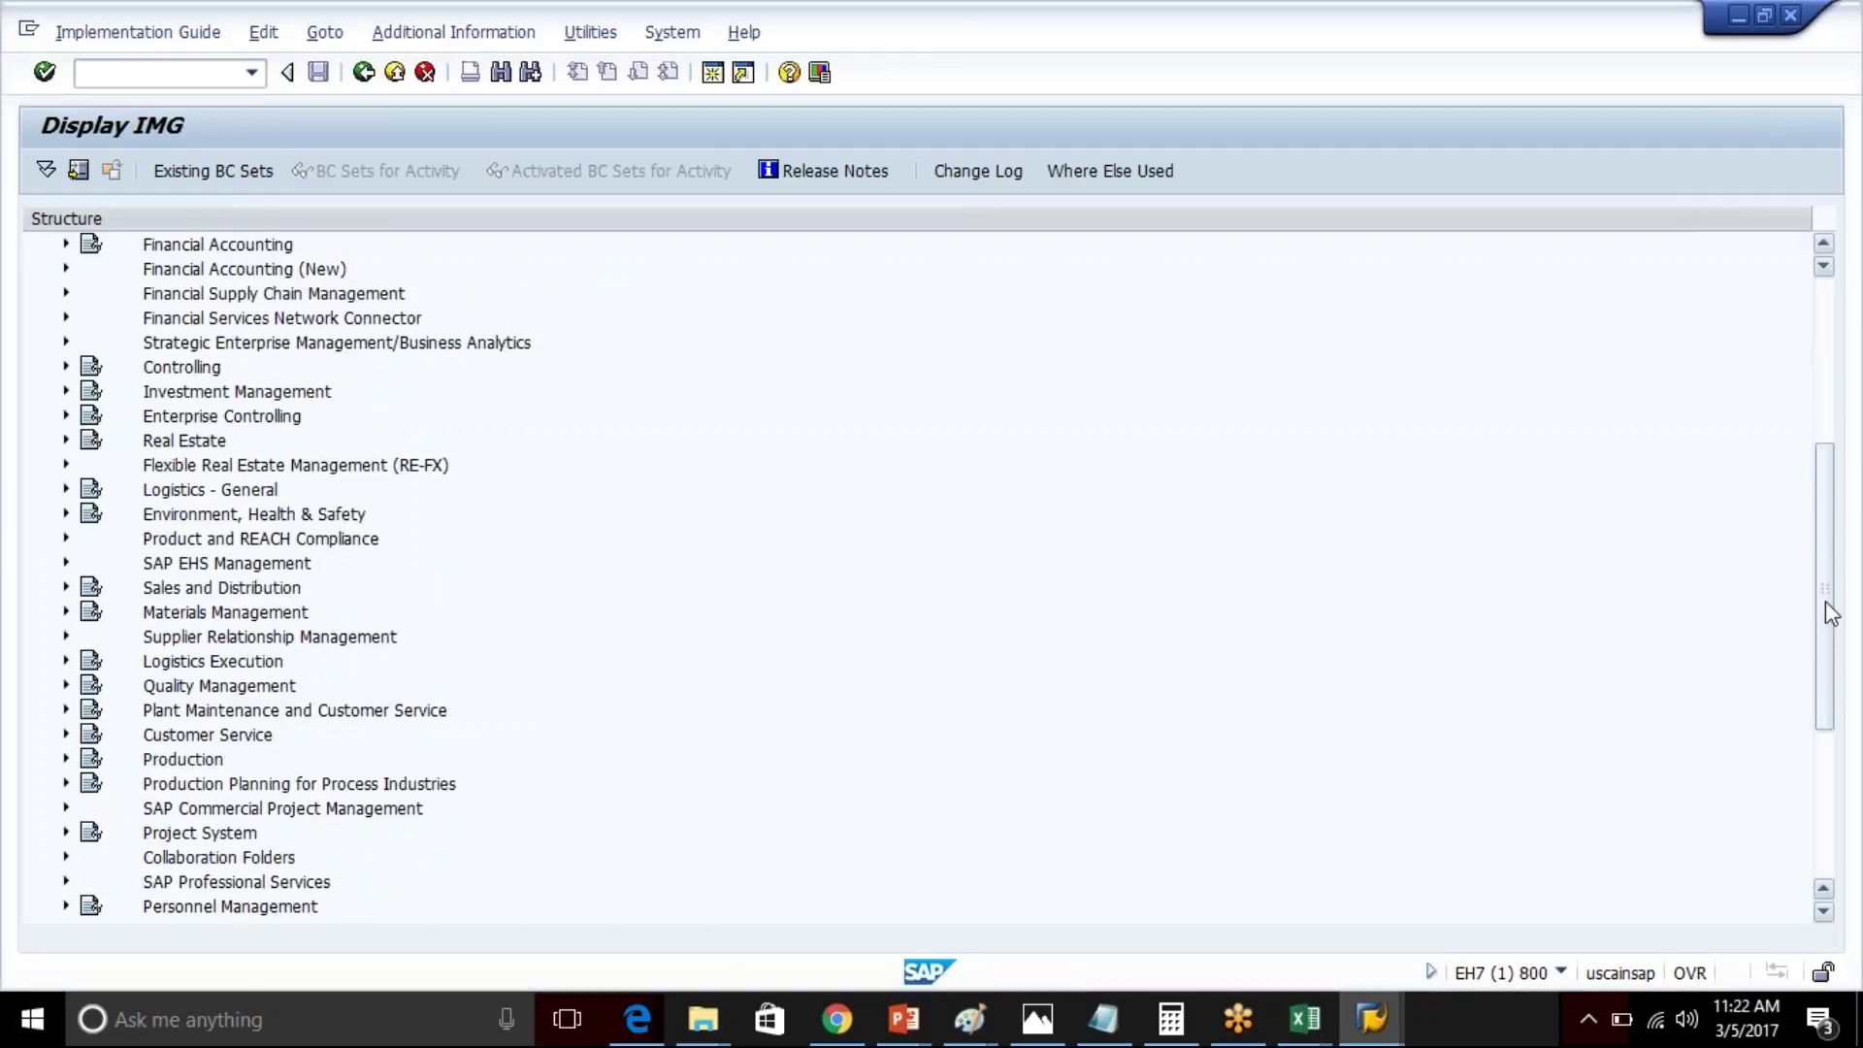
pyautogui.click(66, 588)
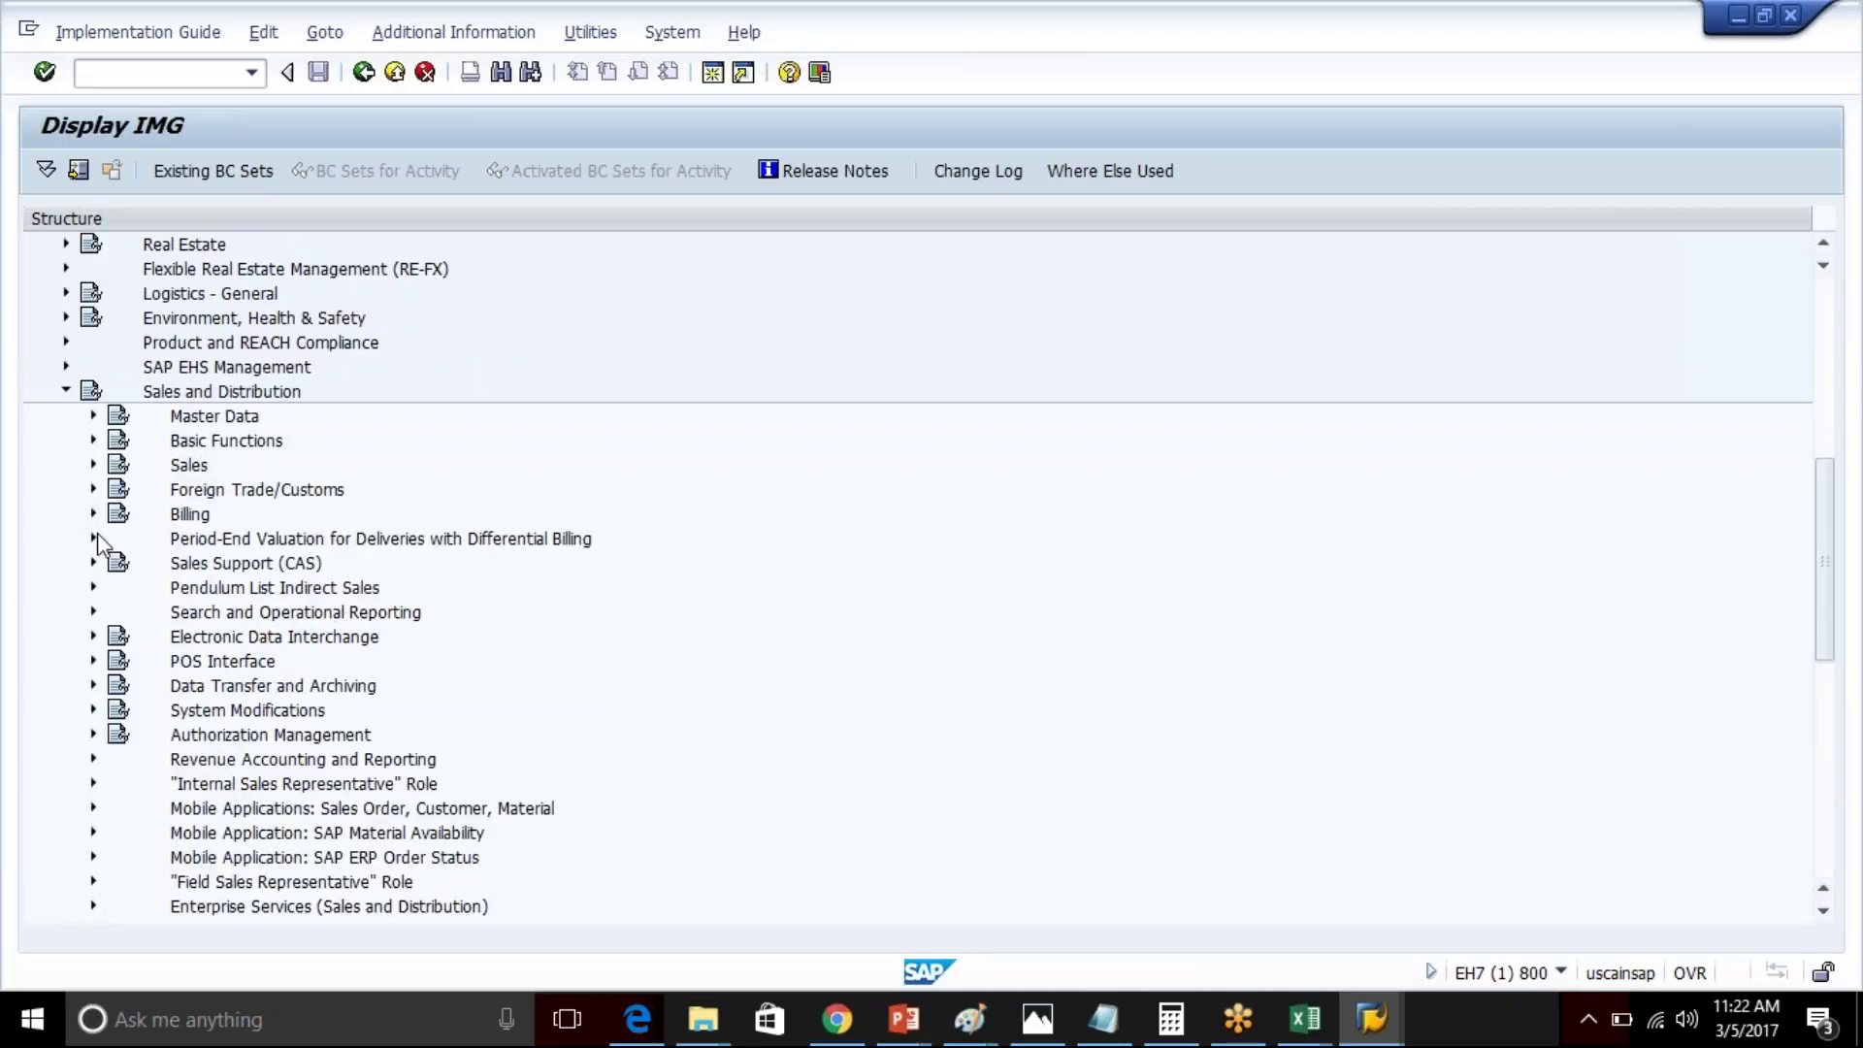
pyautogui.click(94, 491)
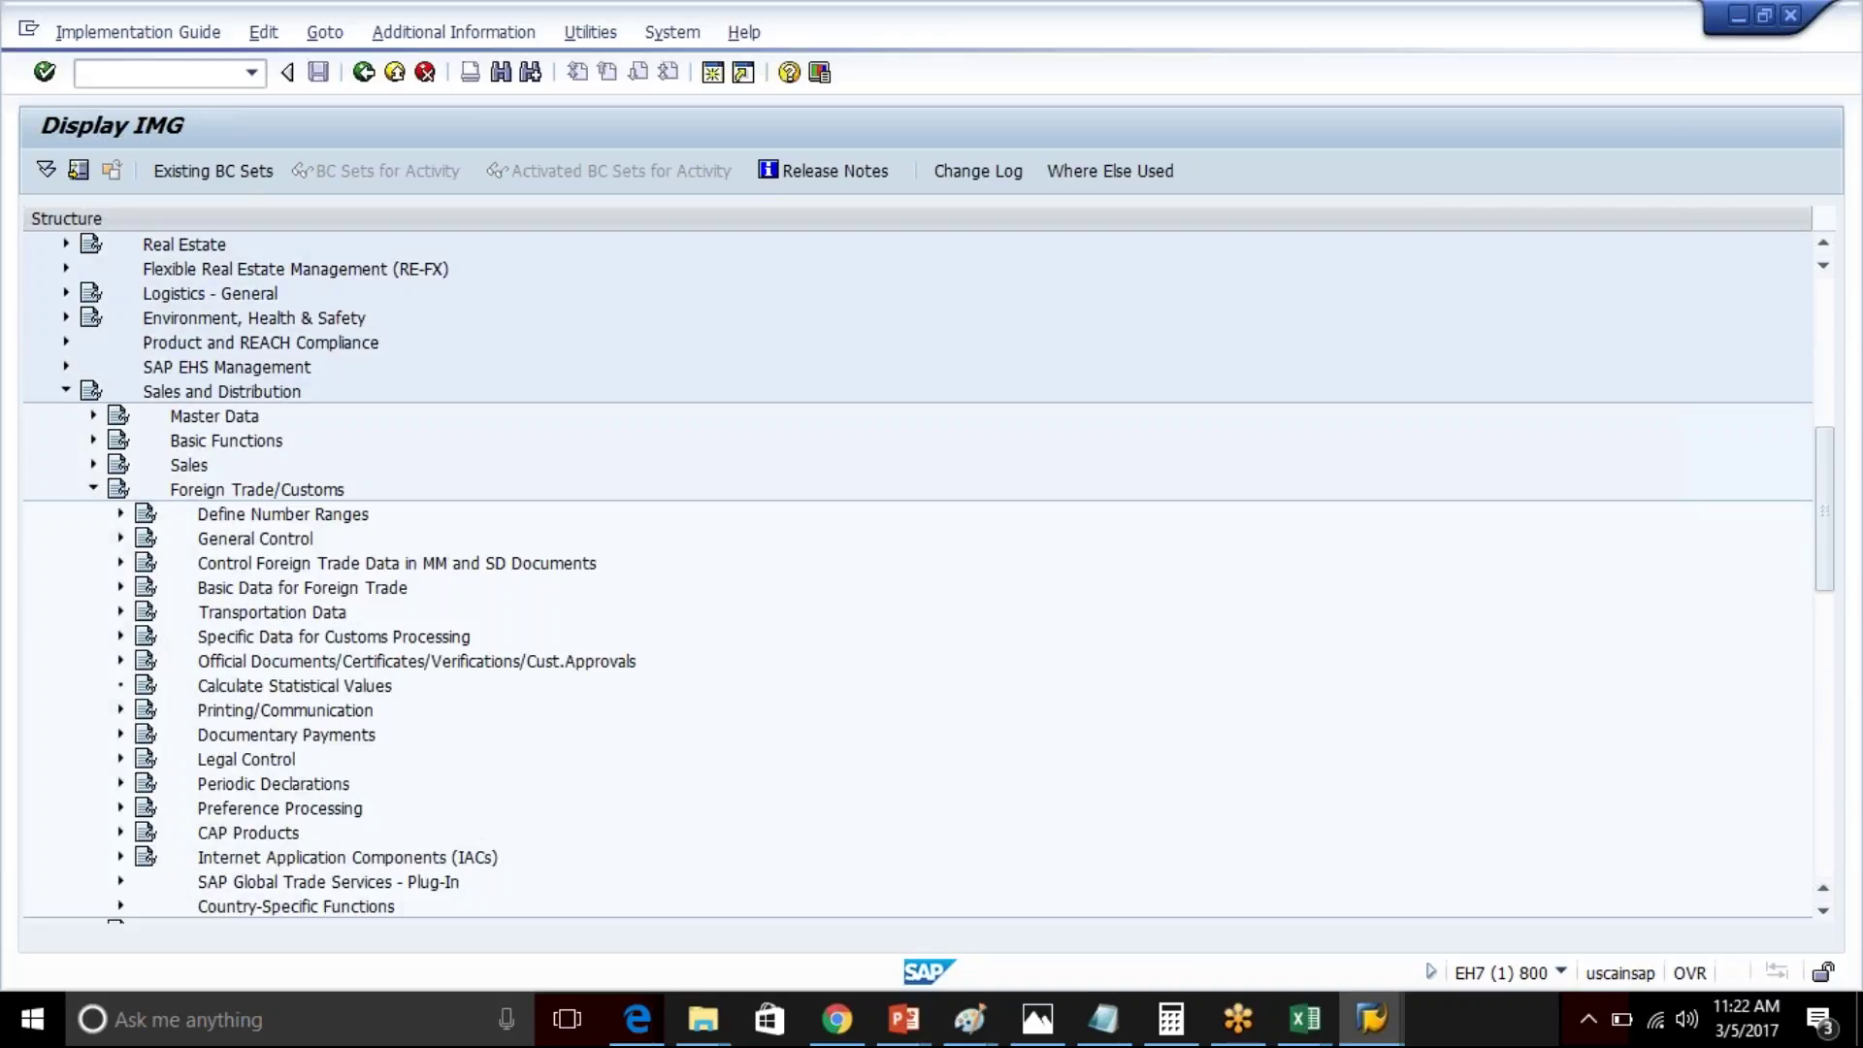
pyautogui.click(121, 881)
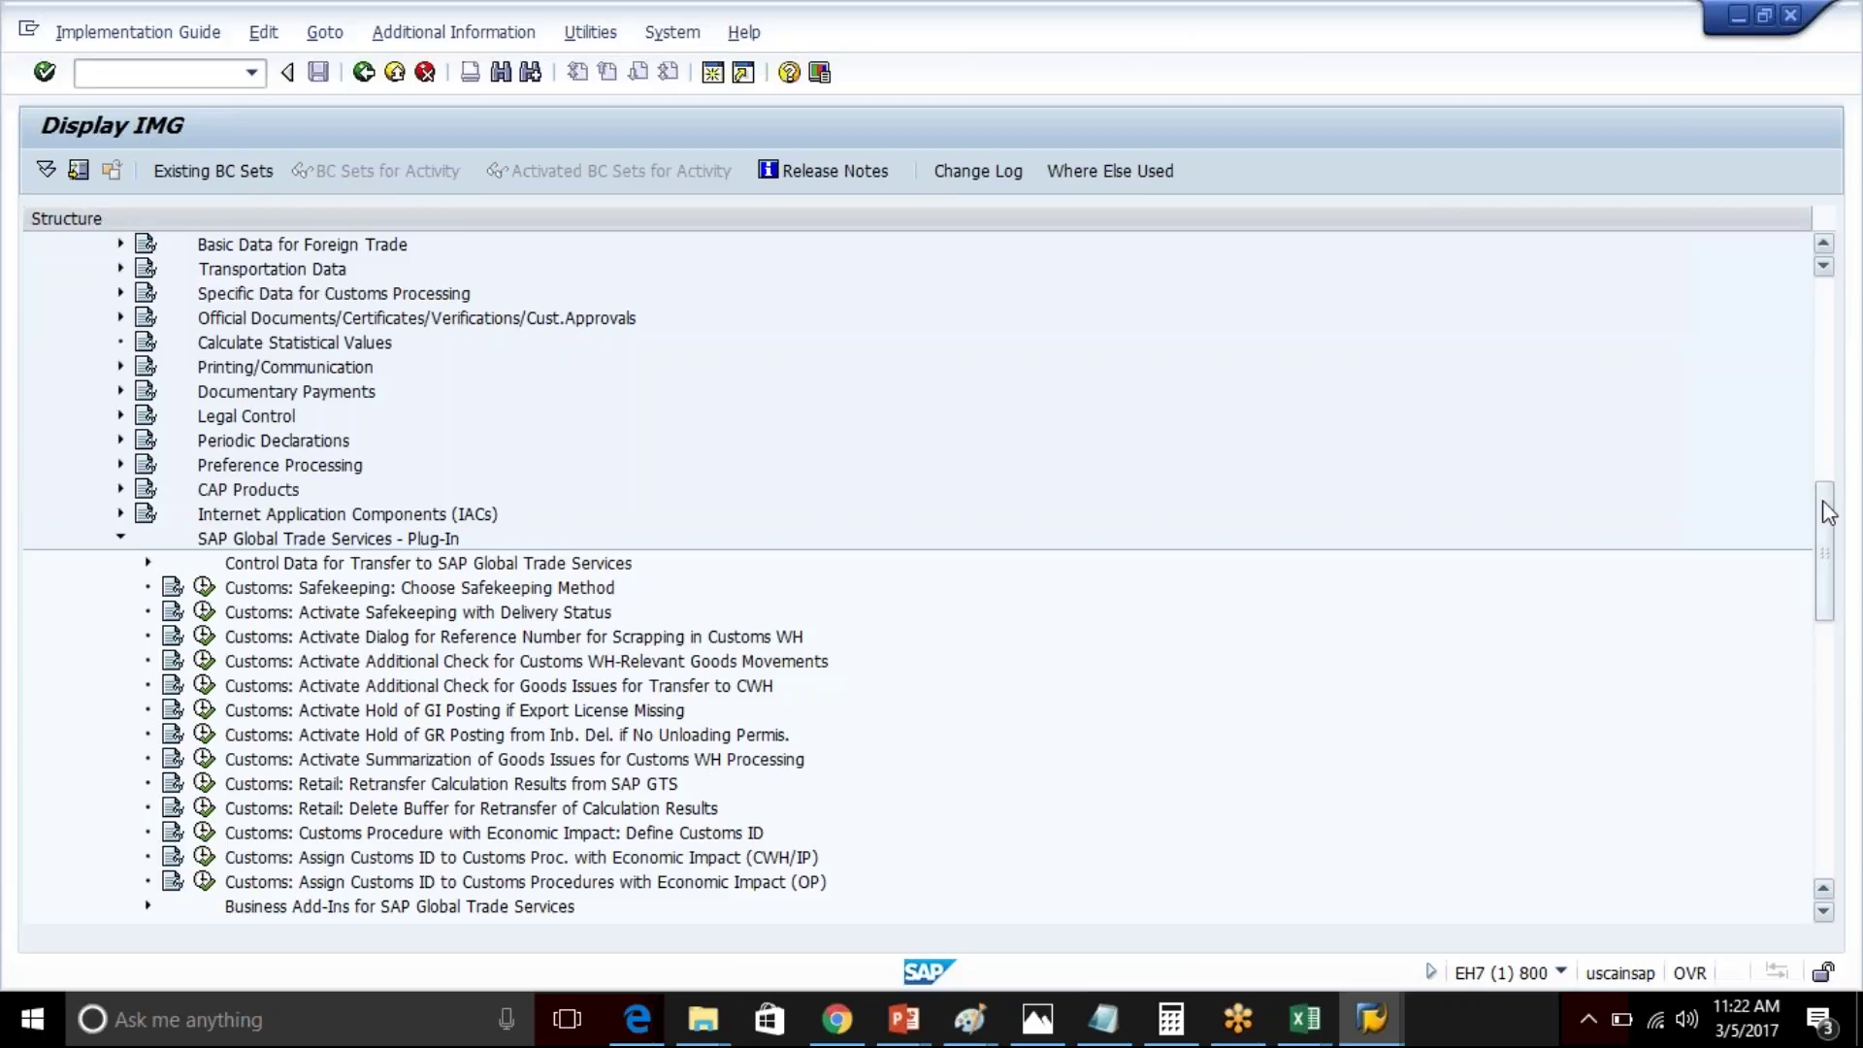
pyautogui.moveTo(1822, 515); pyautogui.dragTo(1842, 570)
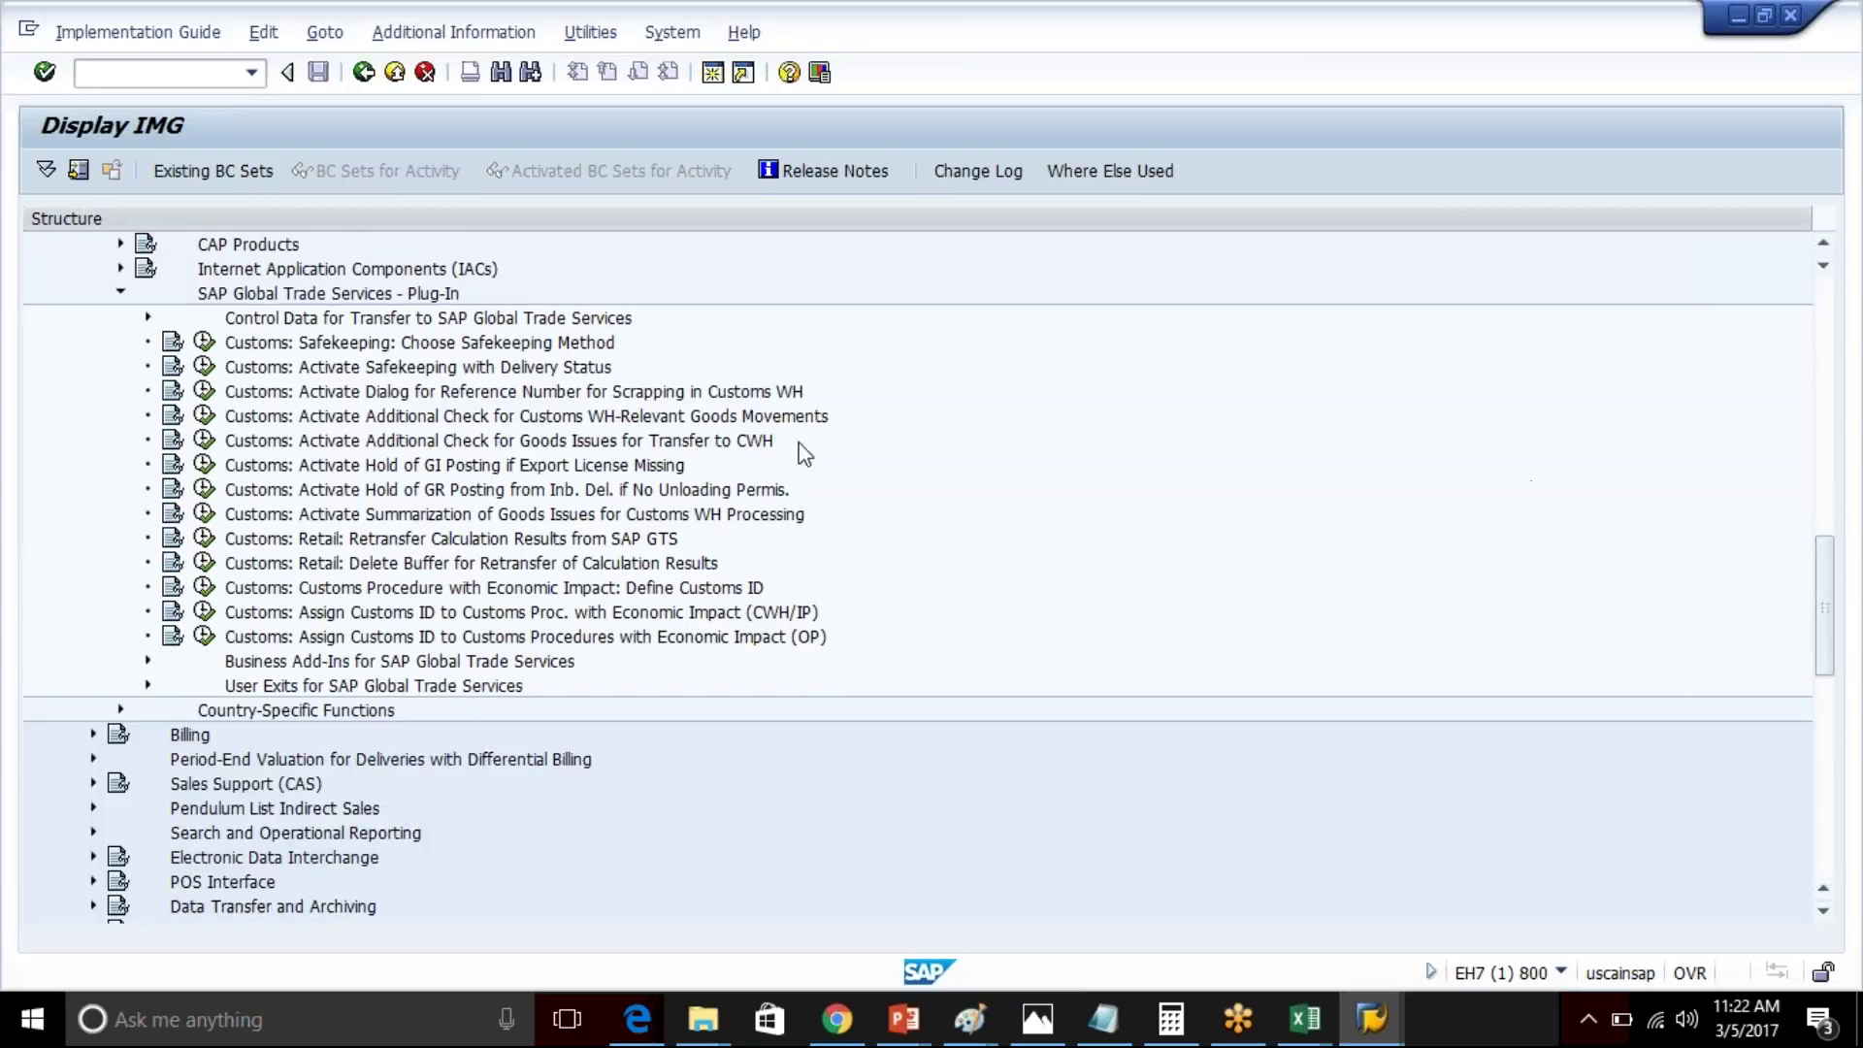
pyautogui.click(389, 324)
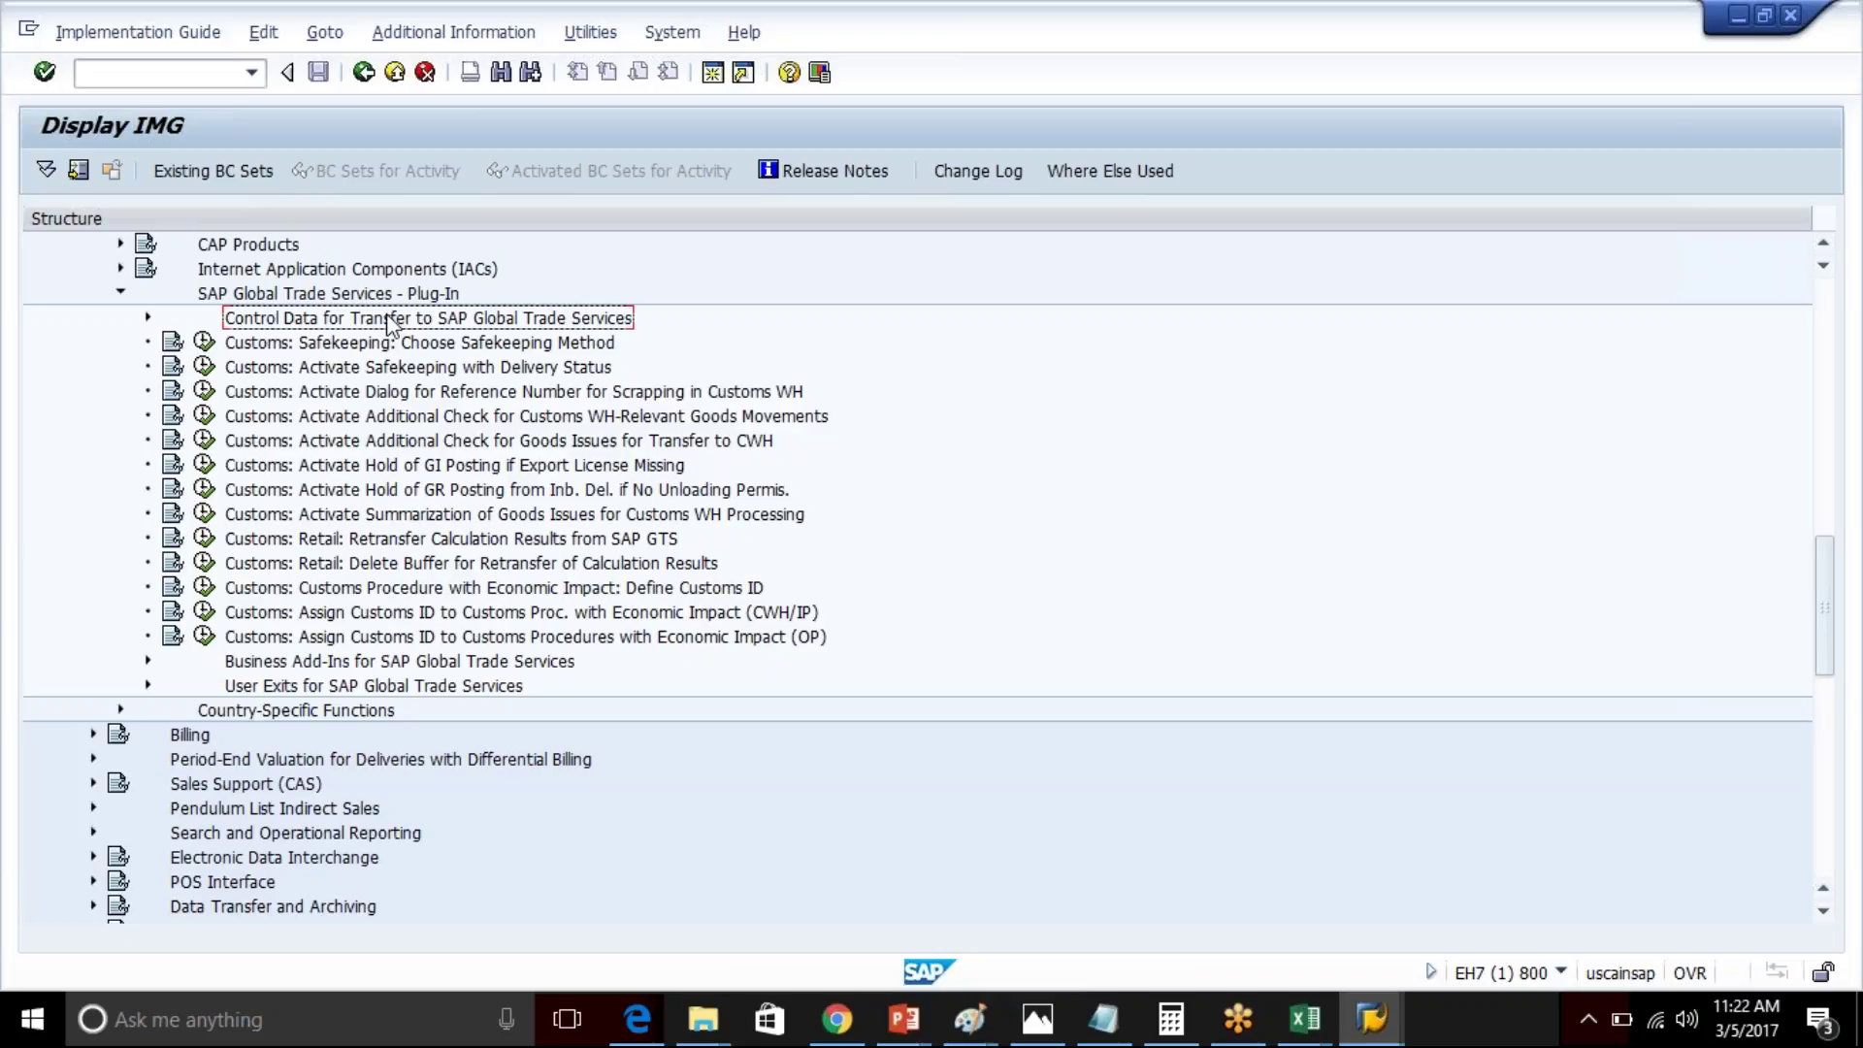
pyautogui.moveTo(1822, 602); pyautogui.dragTo(1859, 320)
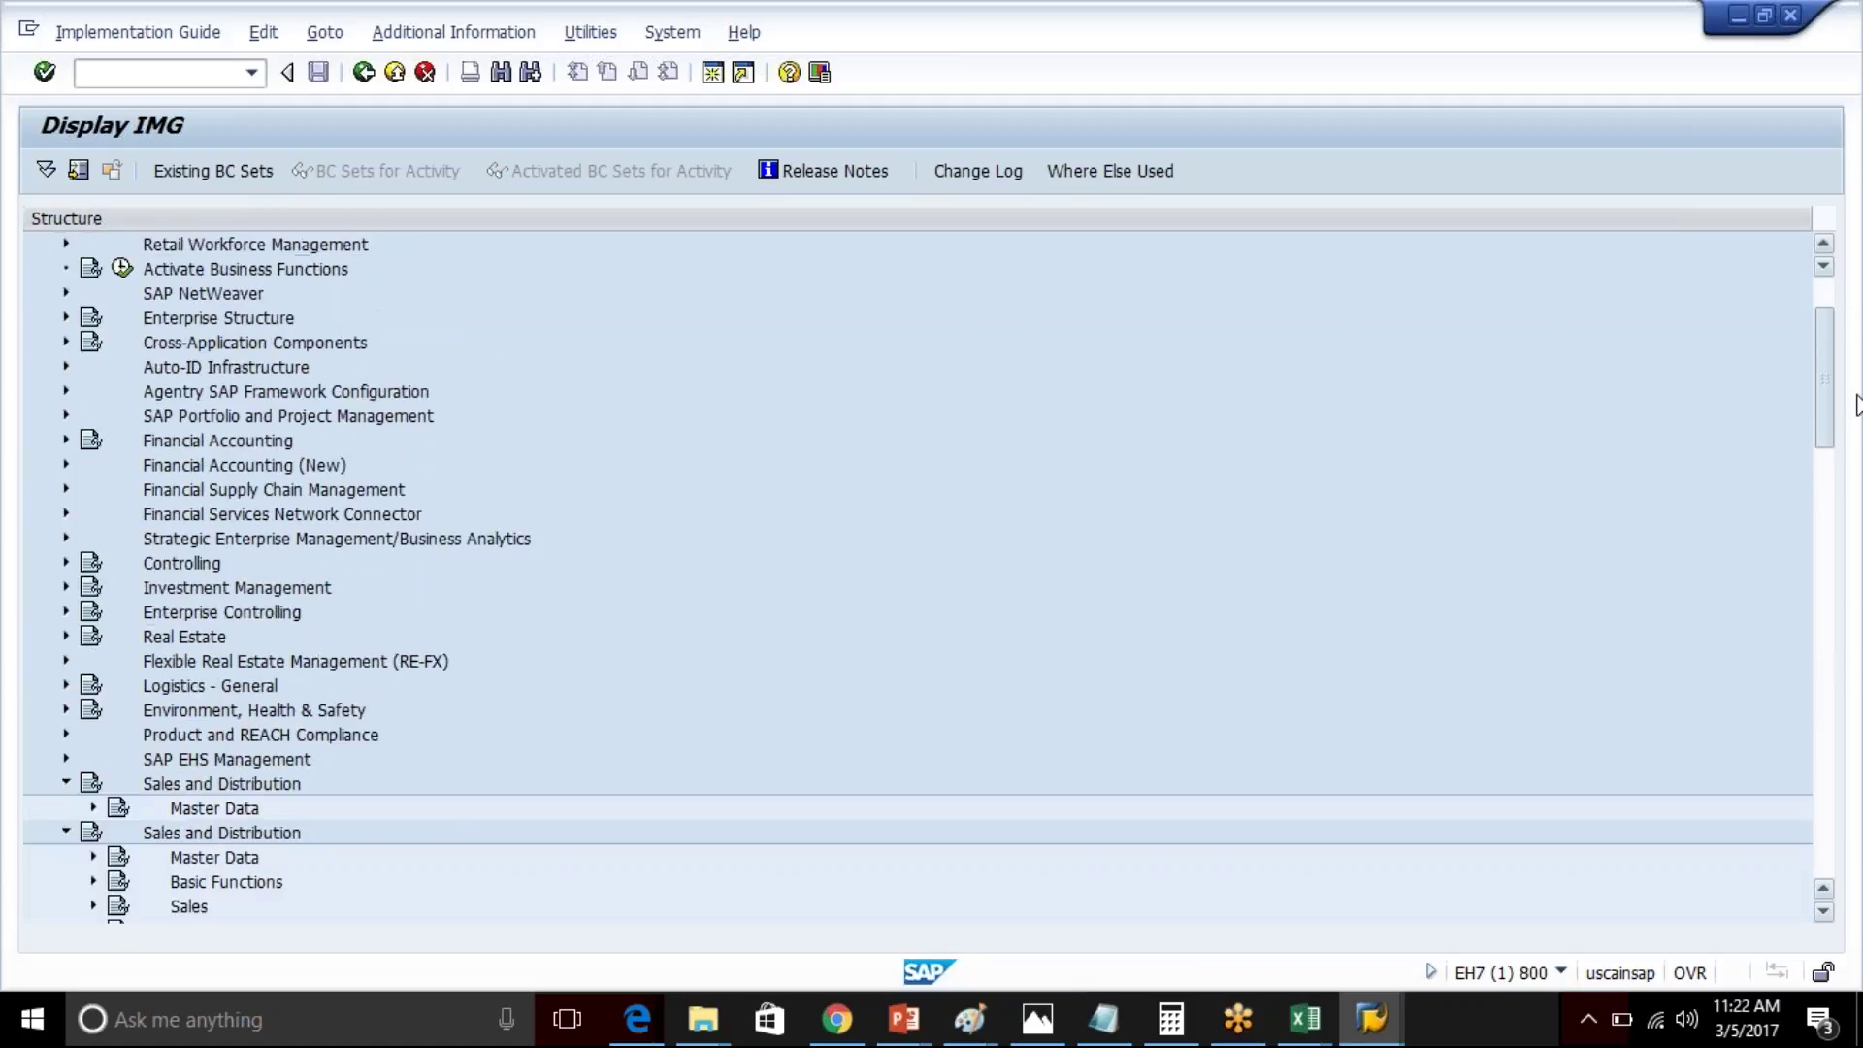
# - Return to the GTS Plug-In branch and expand Control Data for Transfer to SAP Global Trade Services
pyautogui.click(282, 540)
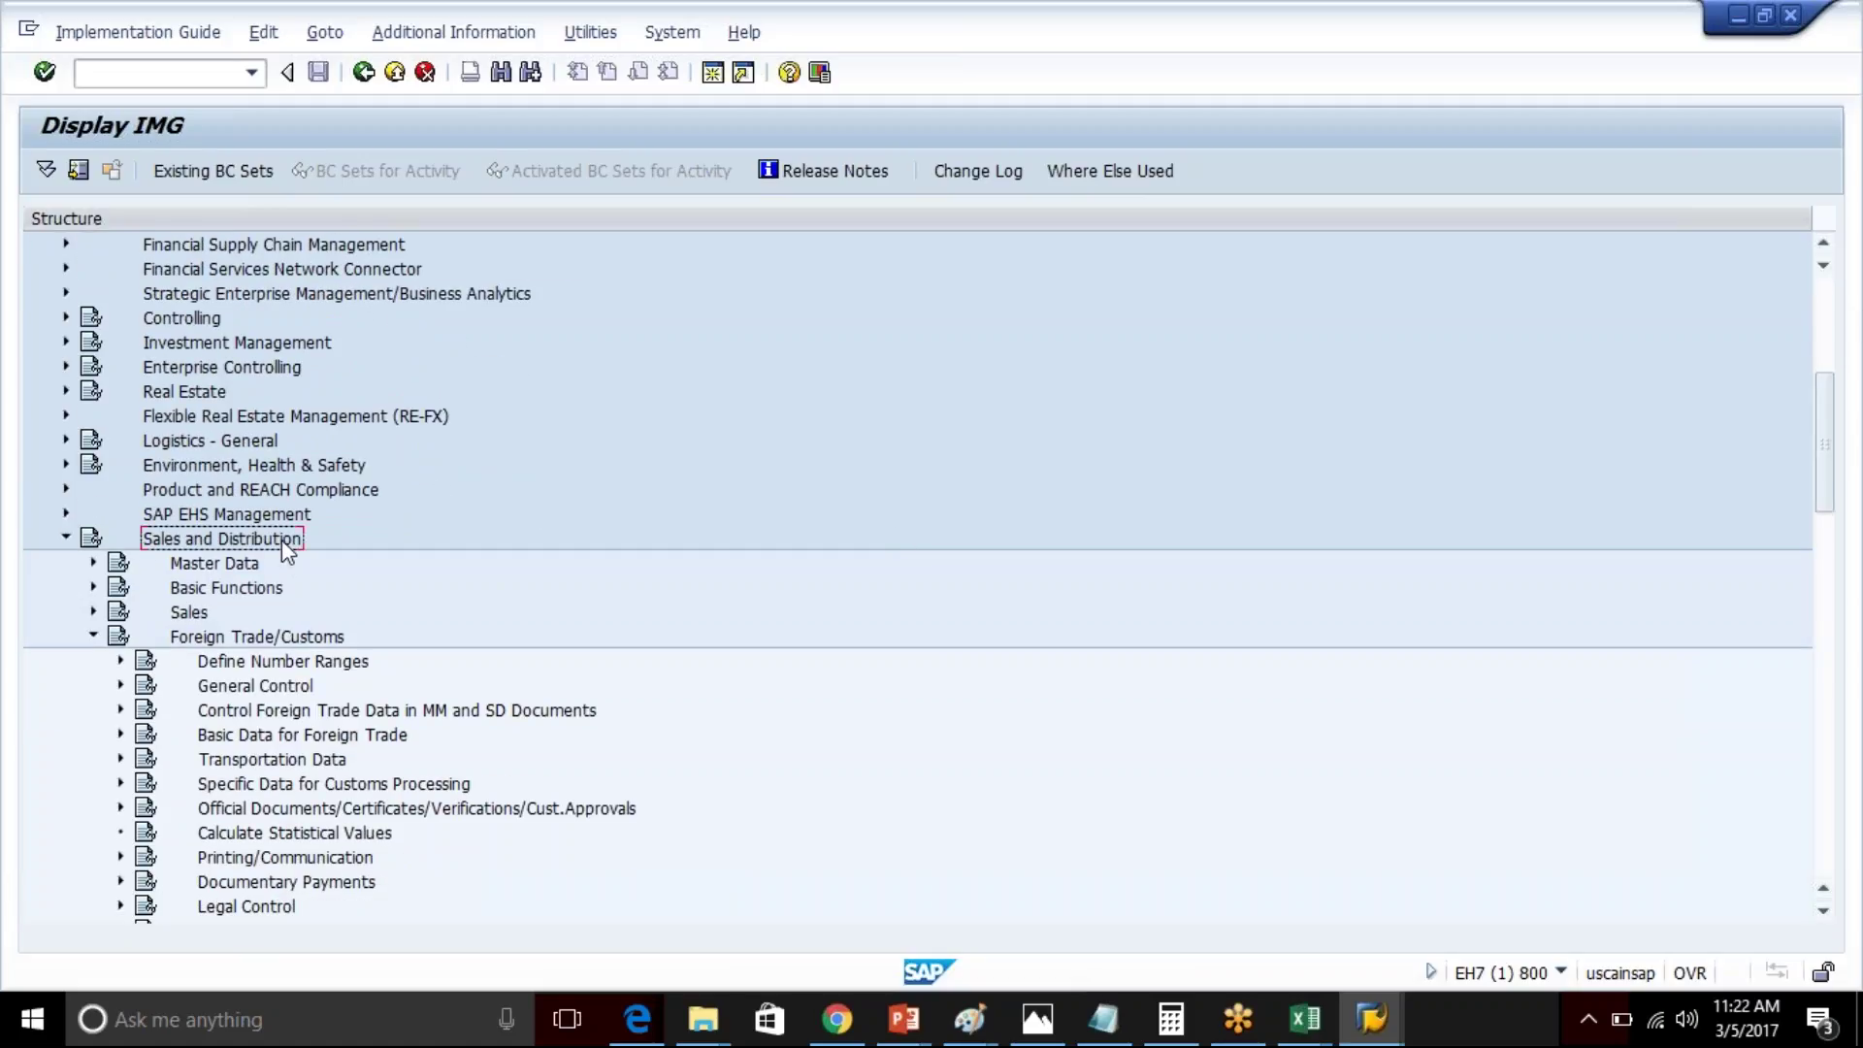
pyautogui.click(295, 639)
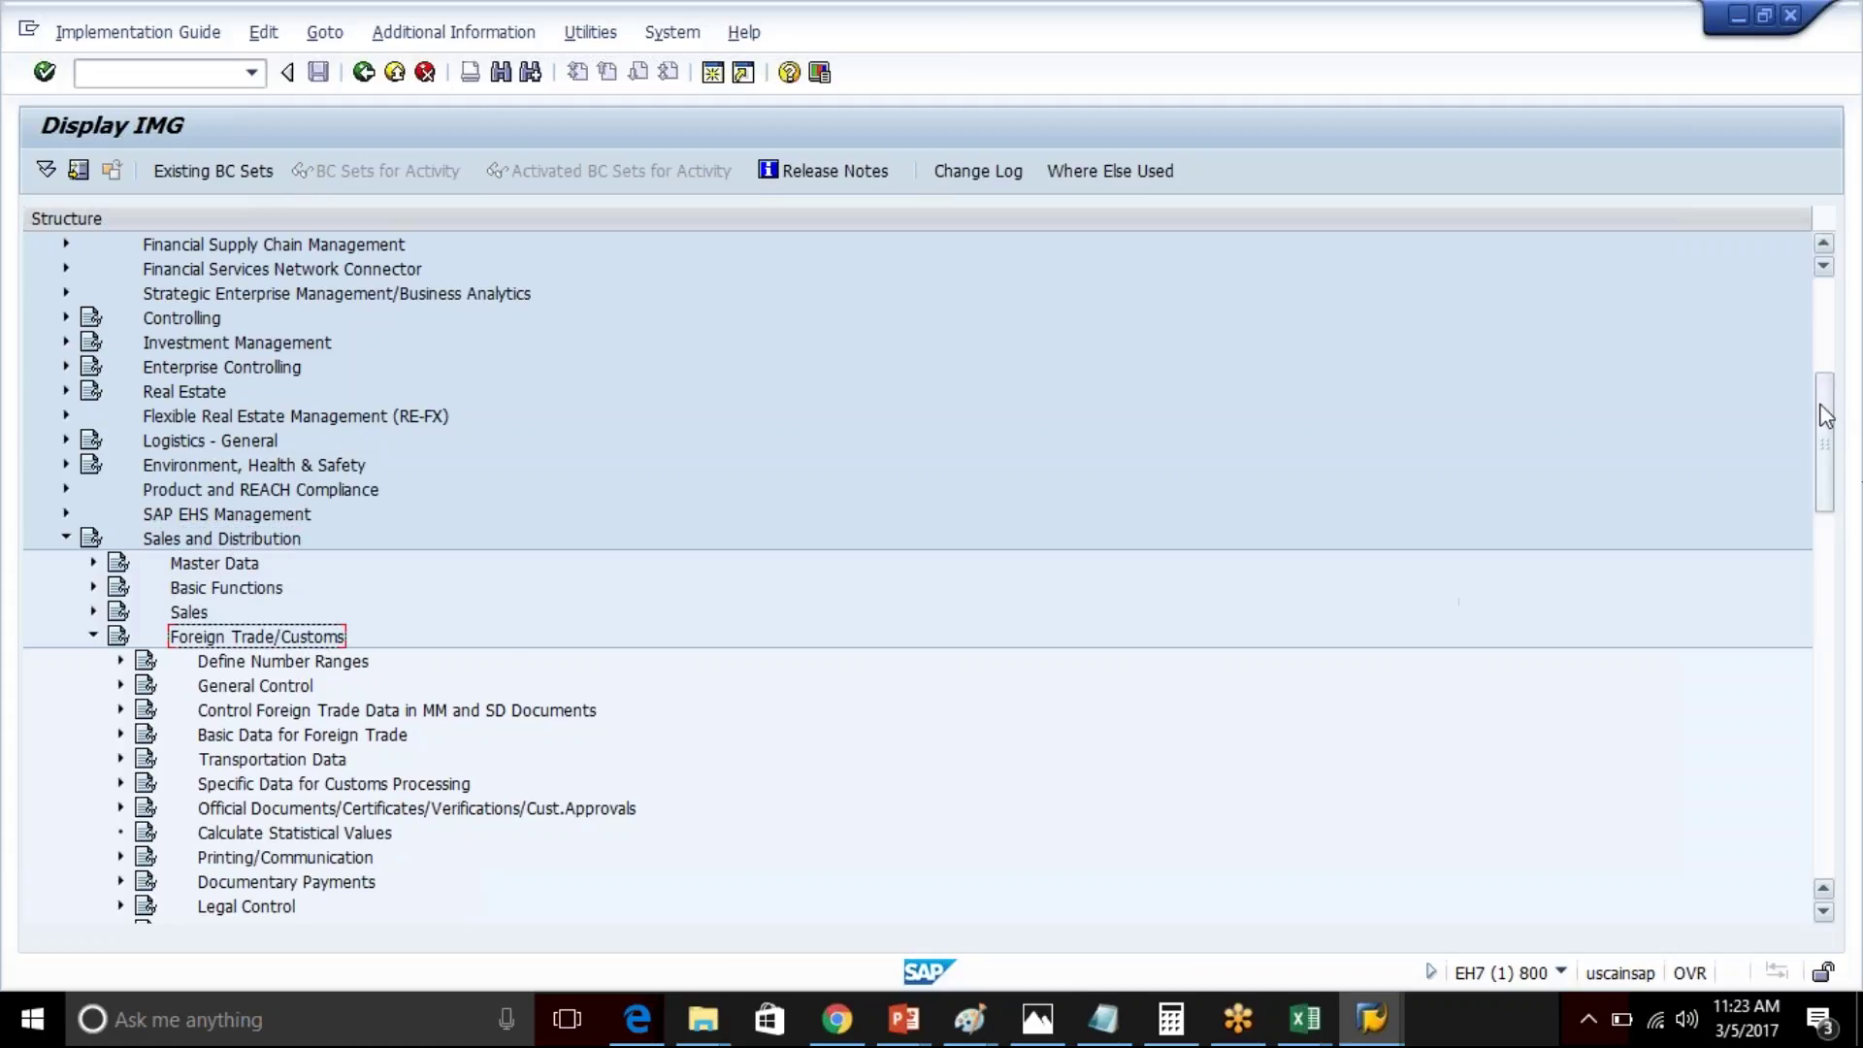
pyautogui.moveTo(1825, 412); pyautogui.dragTo(1825, 509)
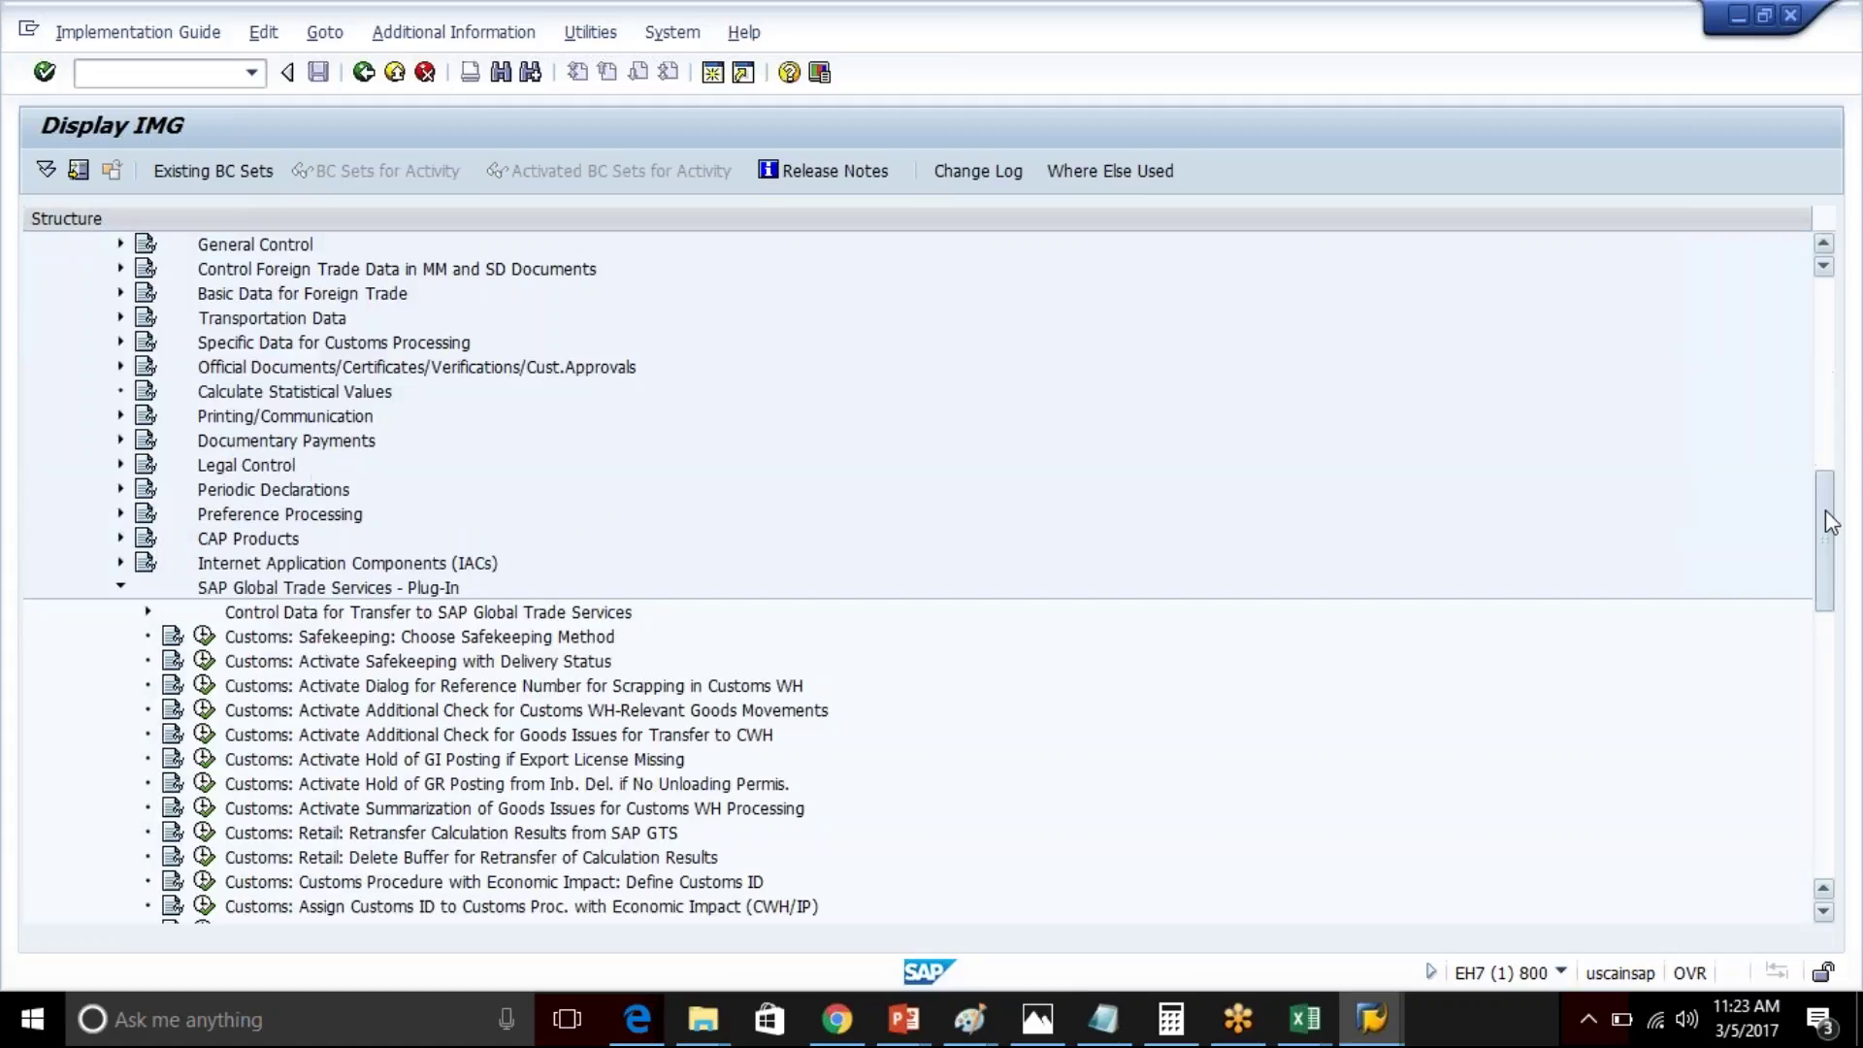
pyautogui.click(348, 588)
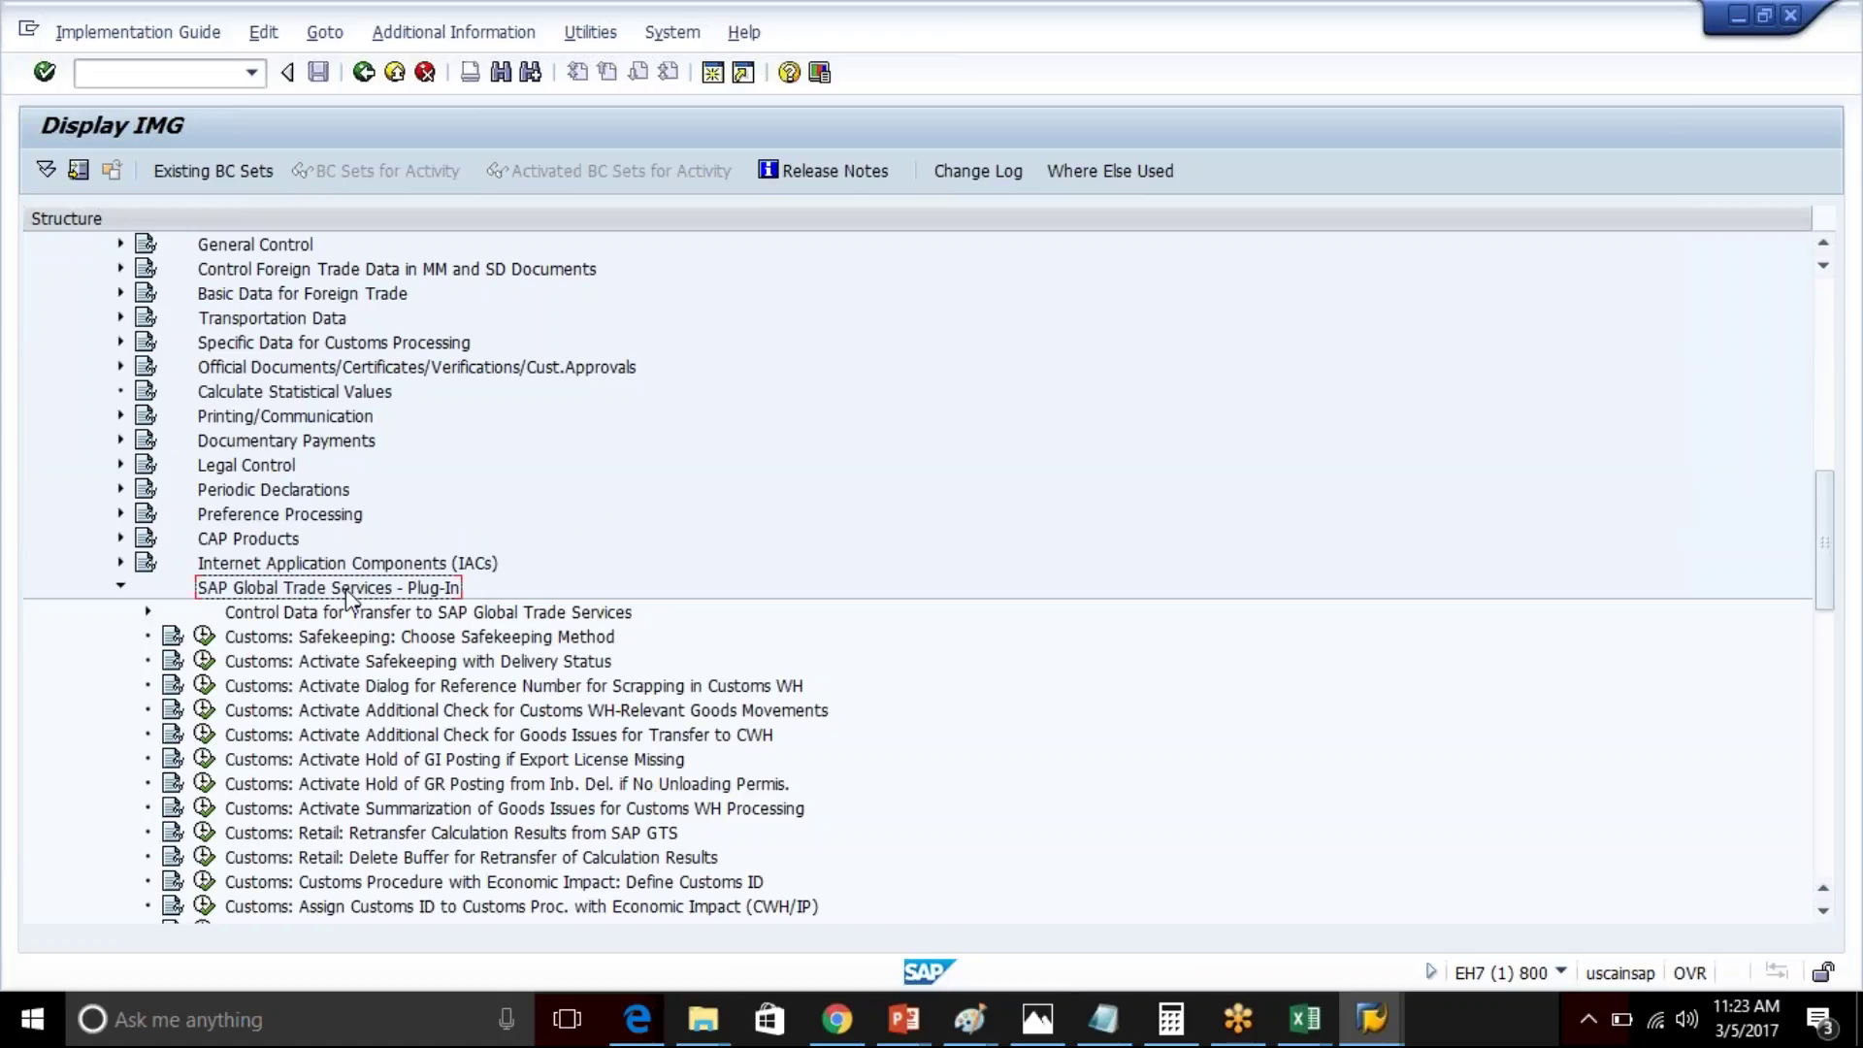
pyautogui.click(260, 619)
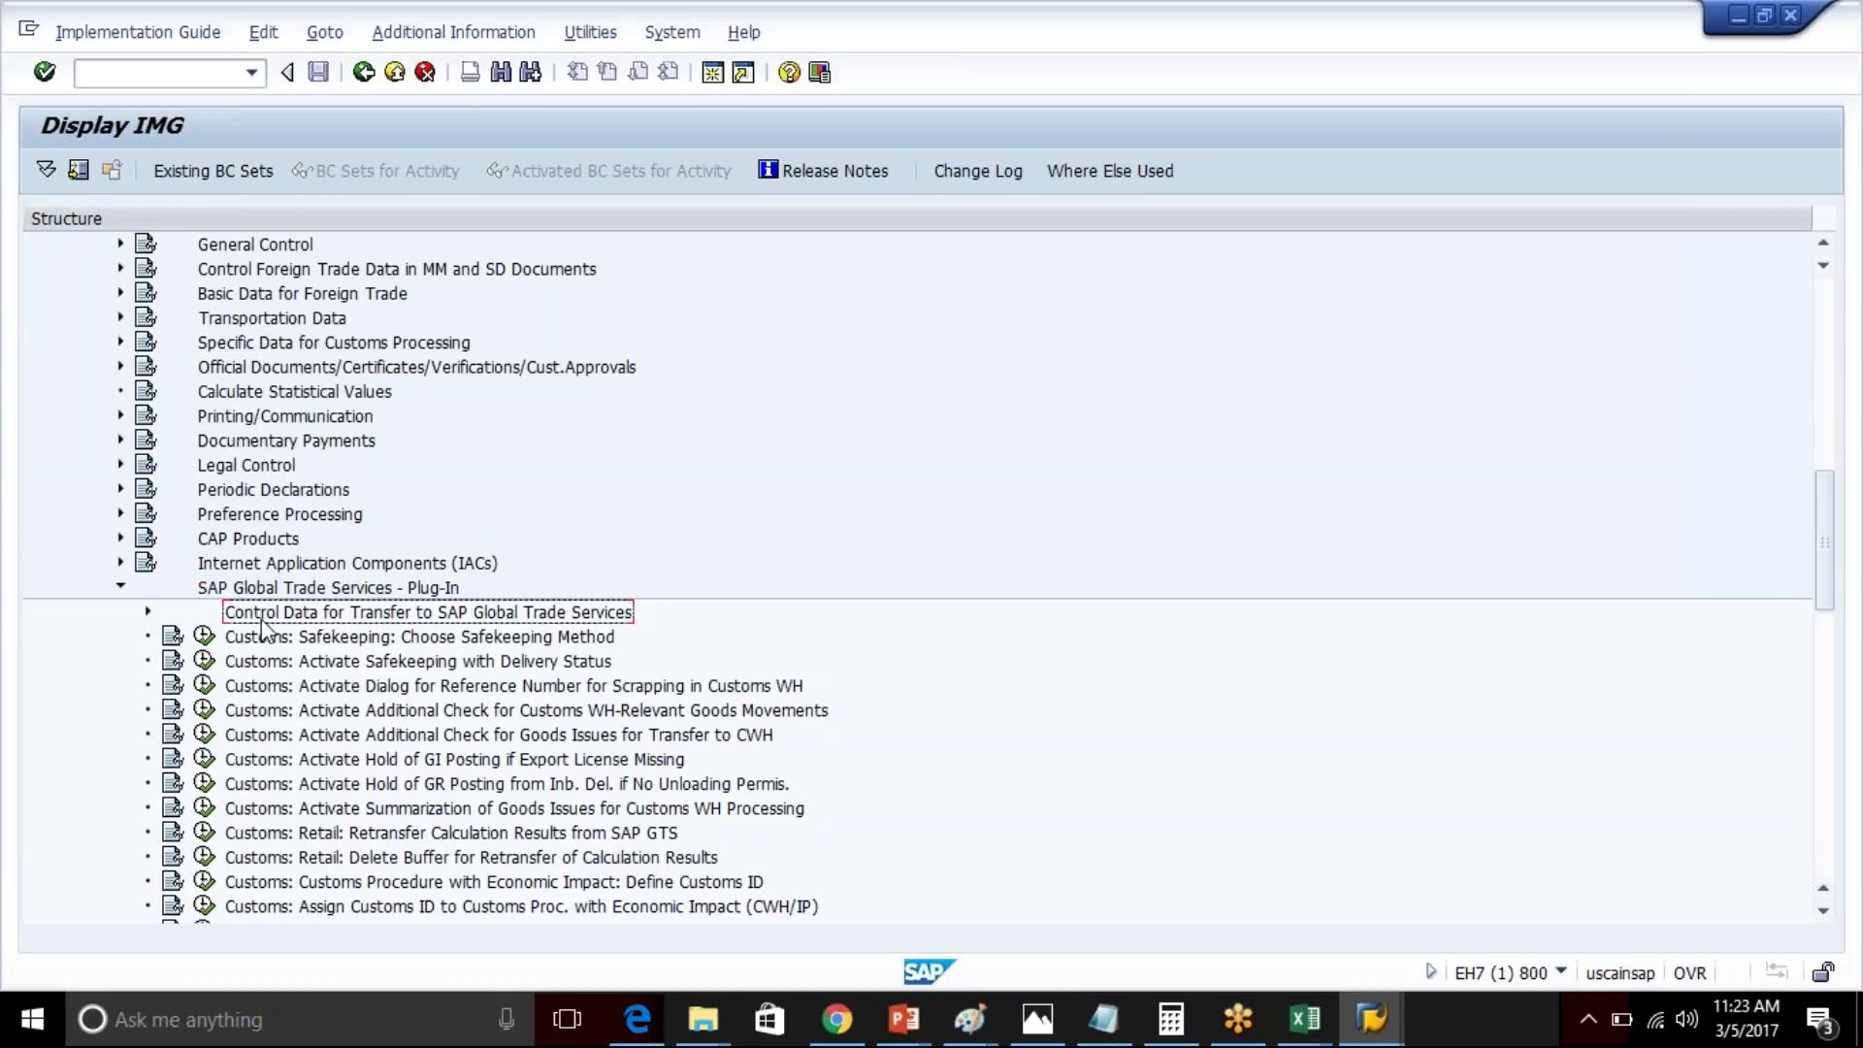
pyautogui.click(148, 612)
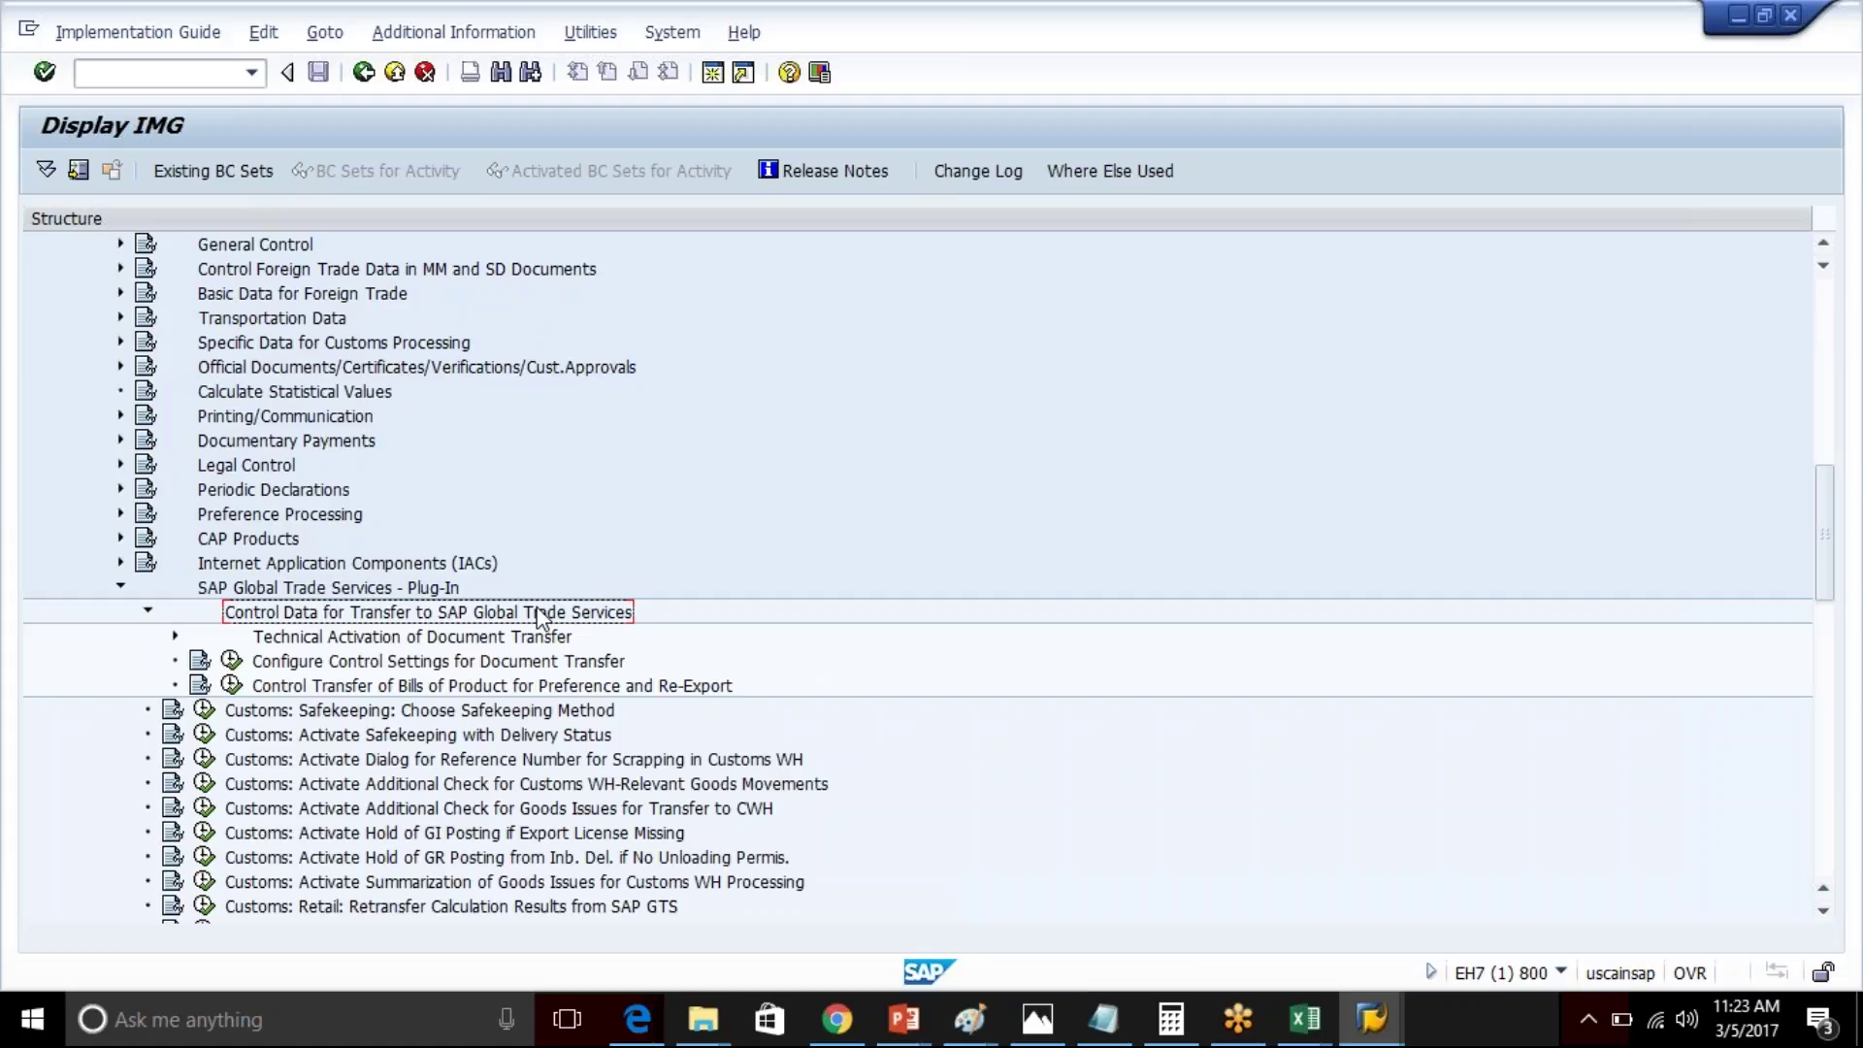
# - Expand Technical Activation of Document Transfer to list MM0A through SD0C, then switch to Excel
pyautogui.click(345, 640)
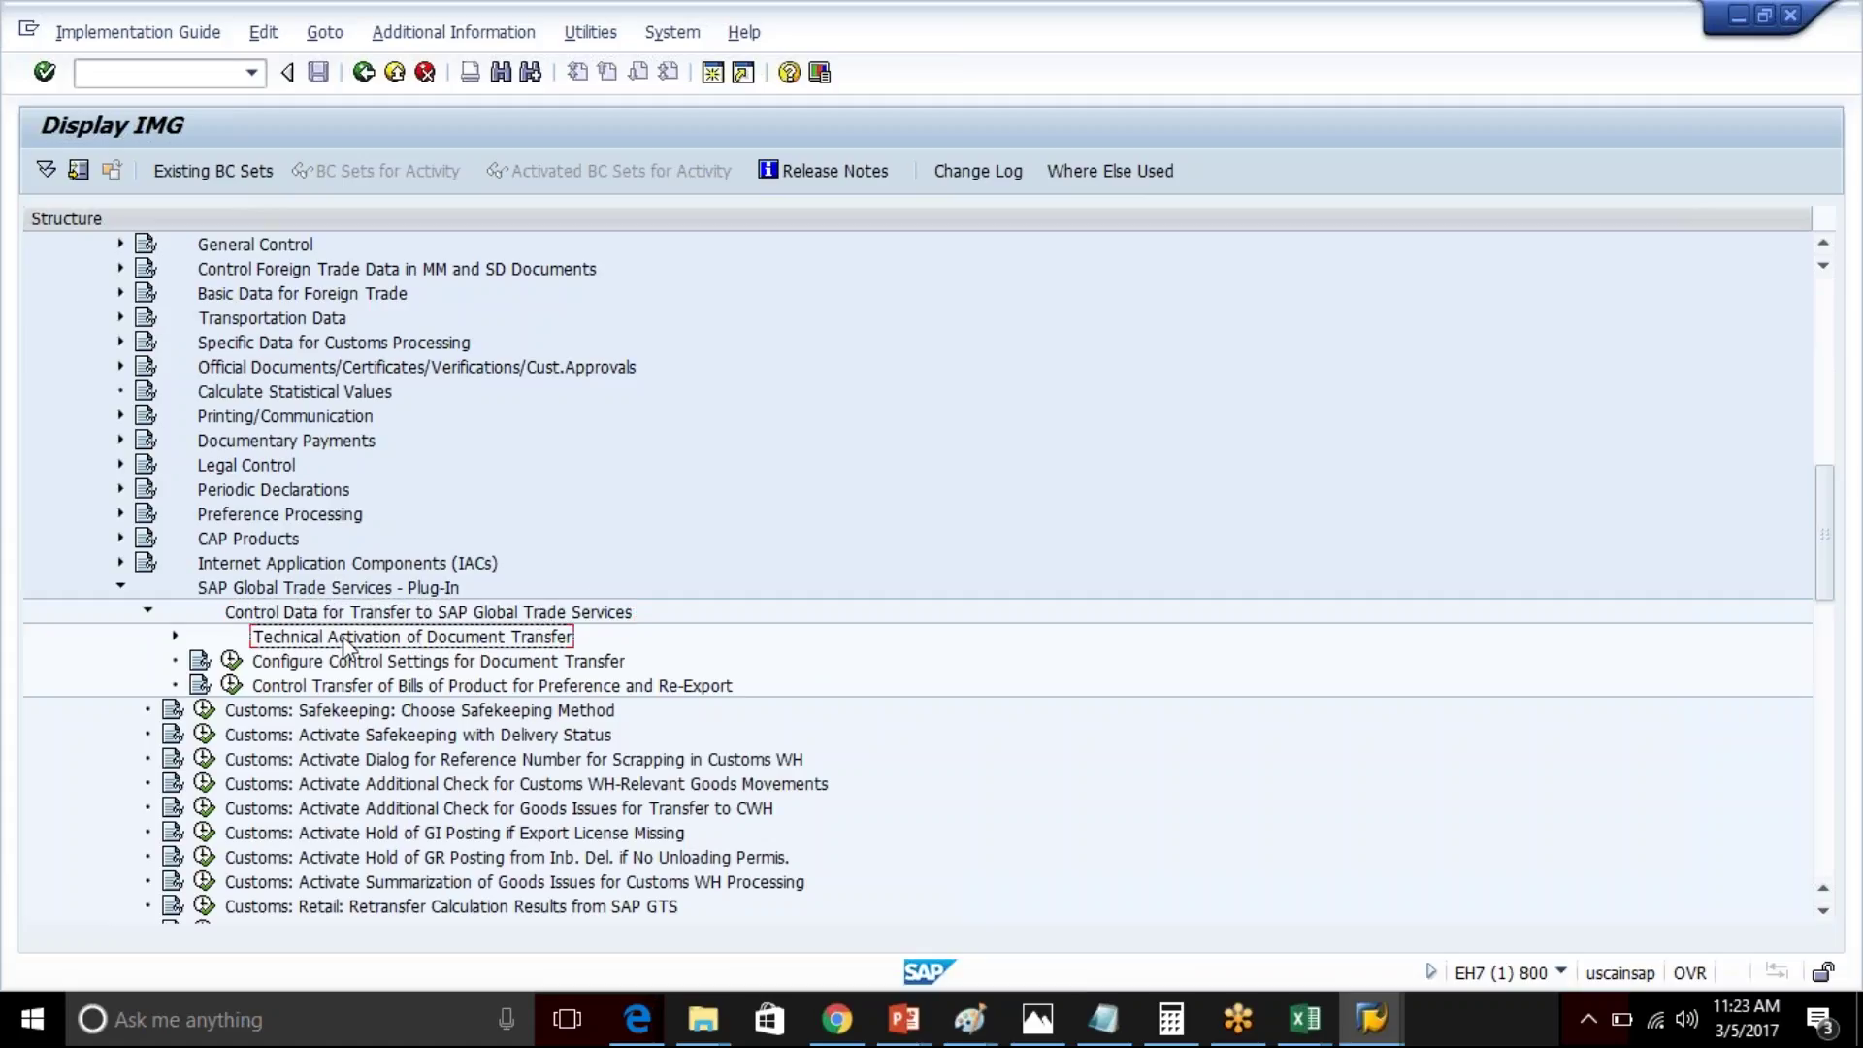
pyautogui.click(174, 638)
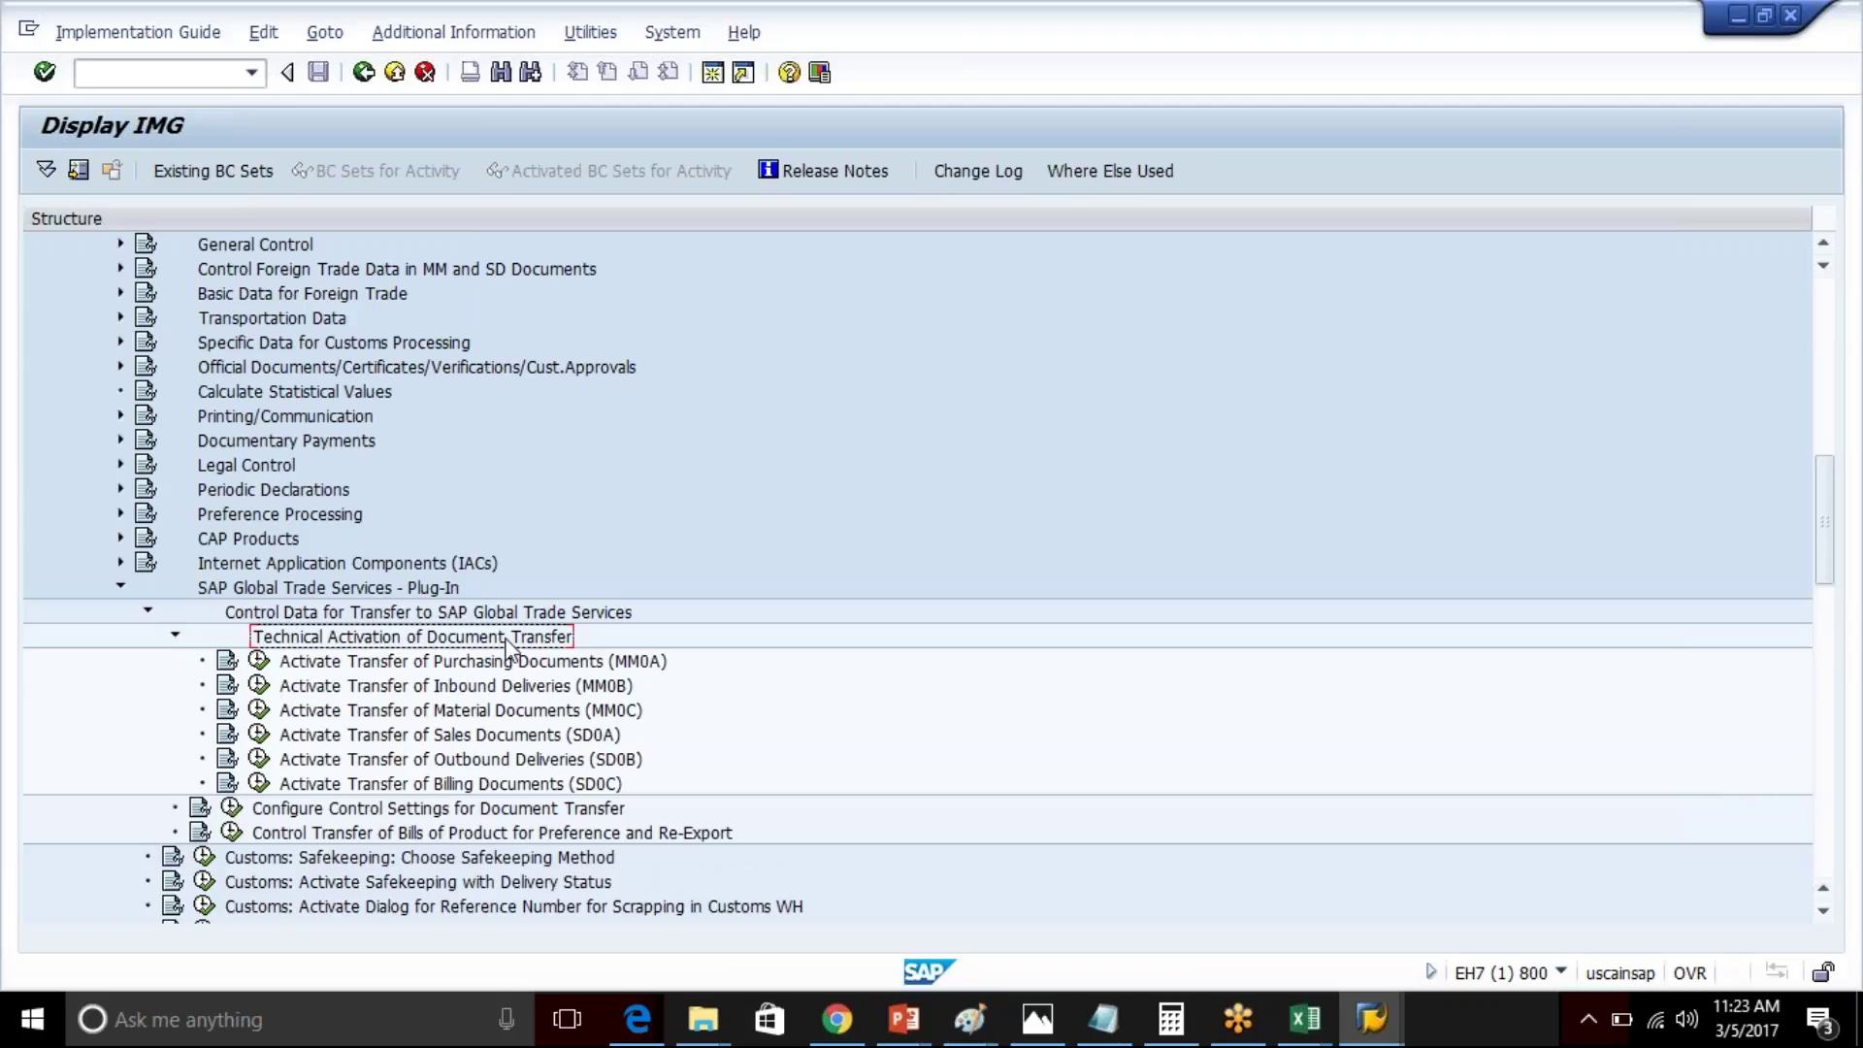
pyautogui.hotkey('alt', 'Tab')
pyautogui.hotkey('alt', 'Tab')
pyautogui.hotkey('alt', 'Tab')
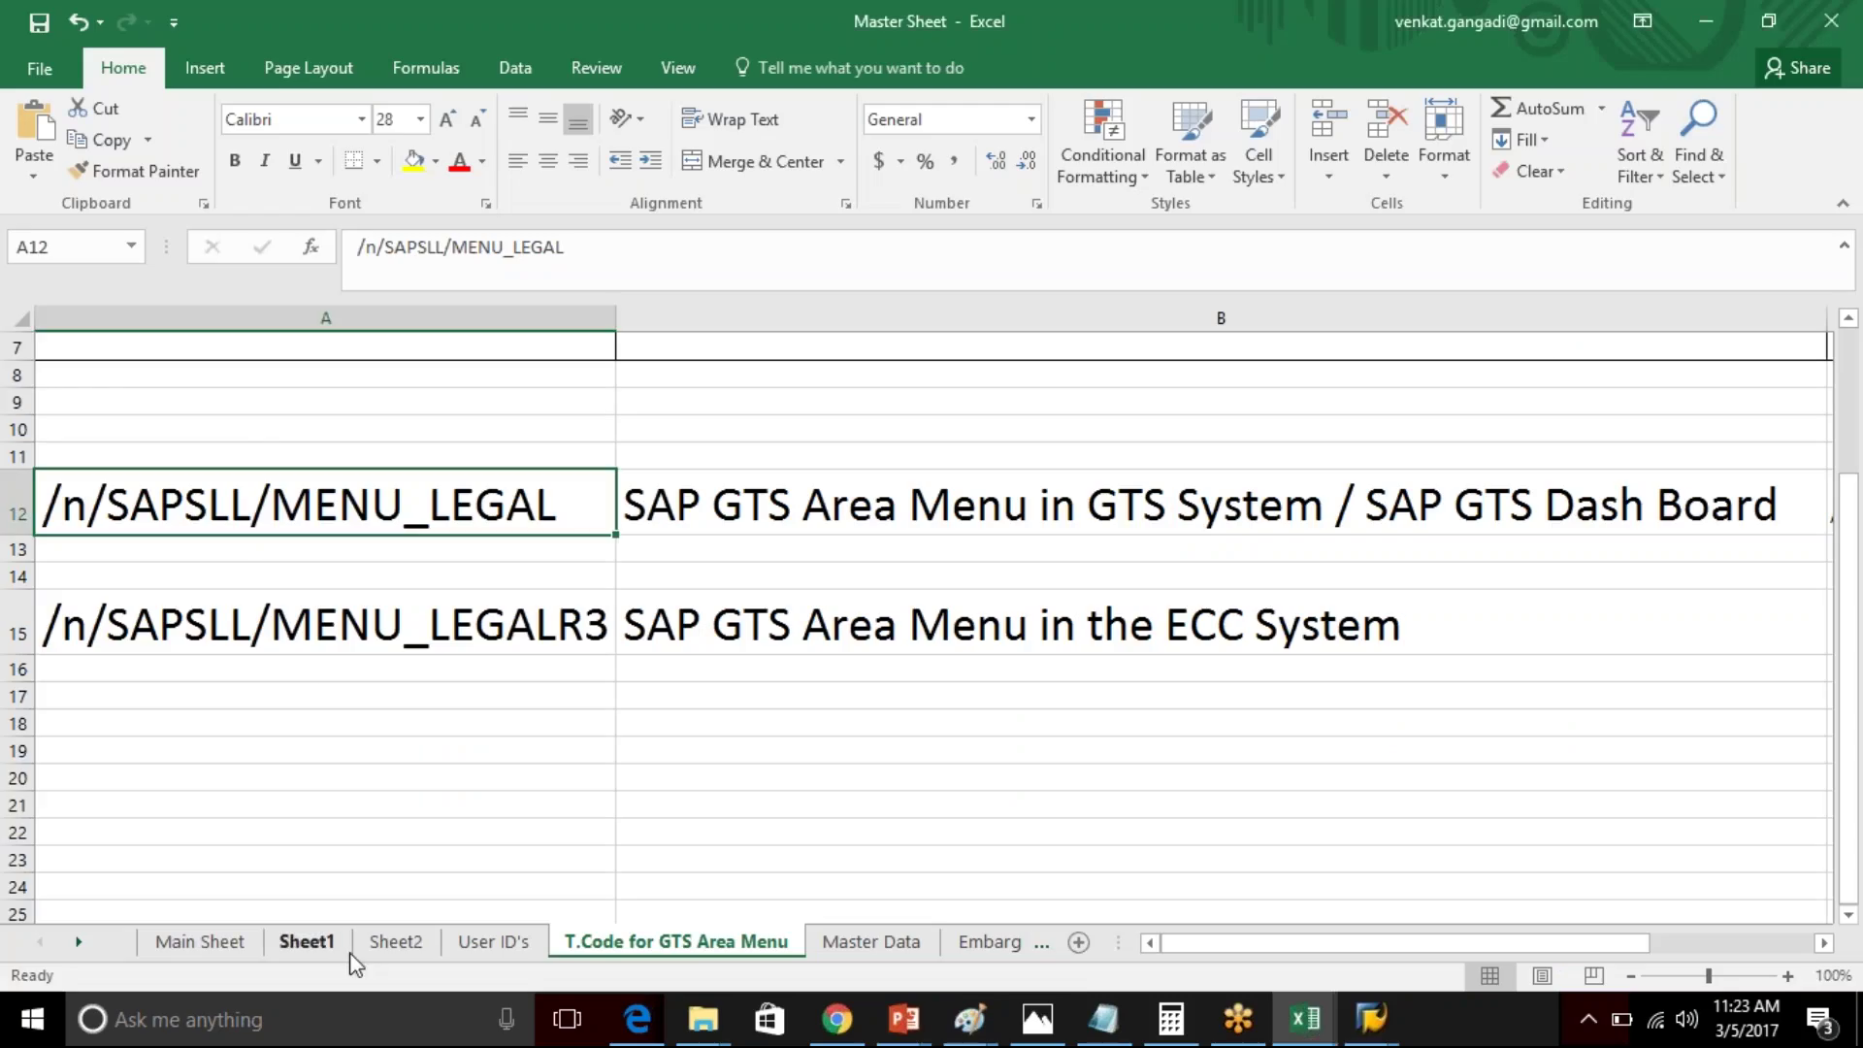
# - Review the ECC export/import document rows A55:A71 on Excel's Main Sheet, then return to SAP
pyautogui.click(204, 943)
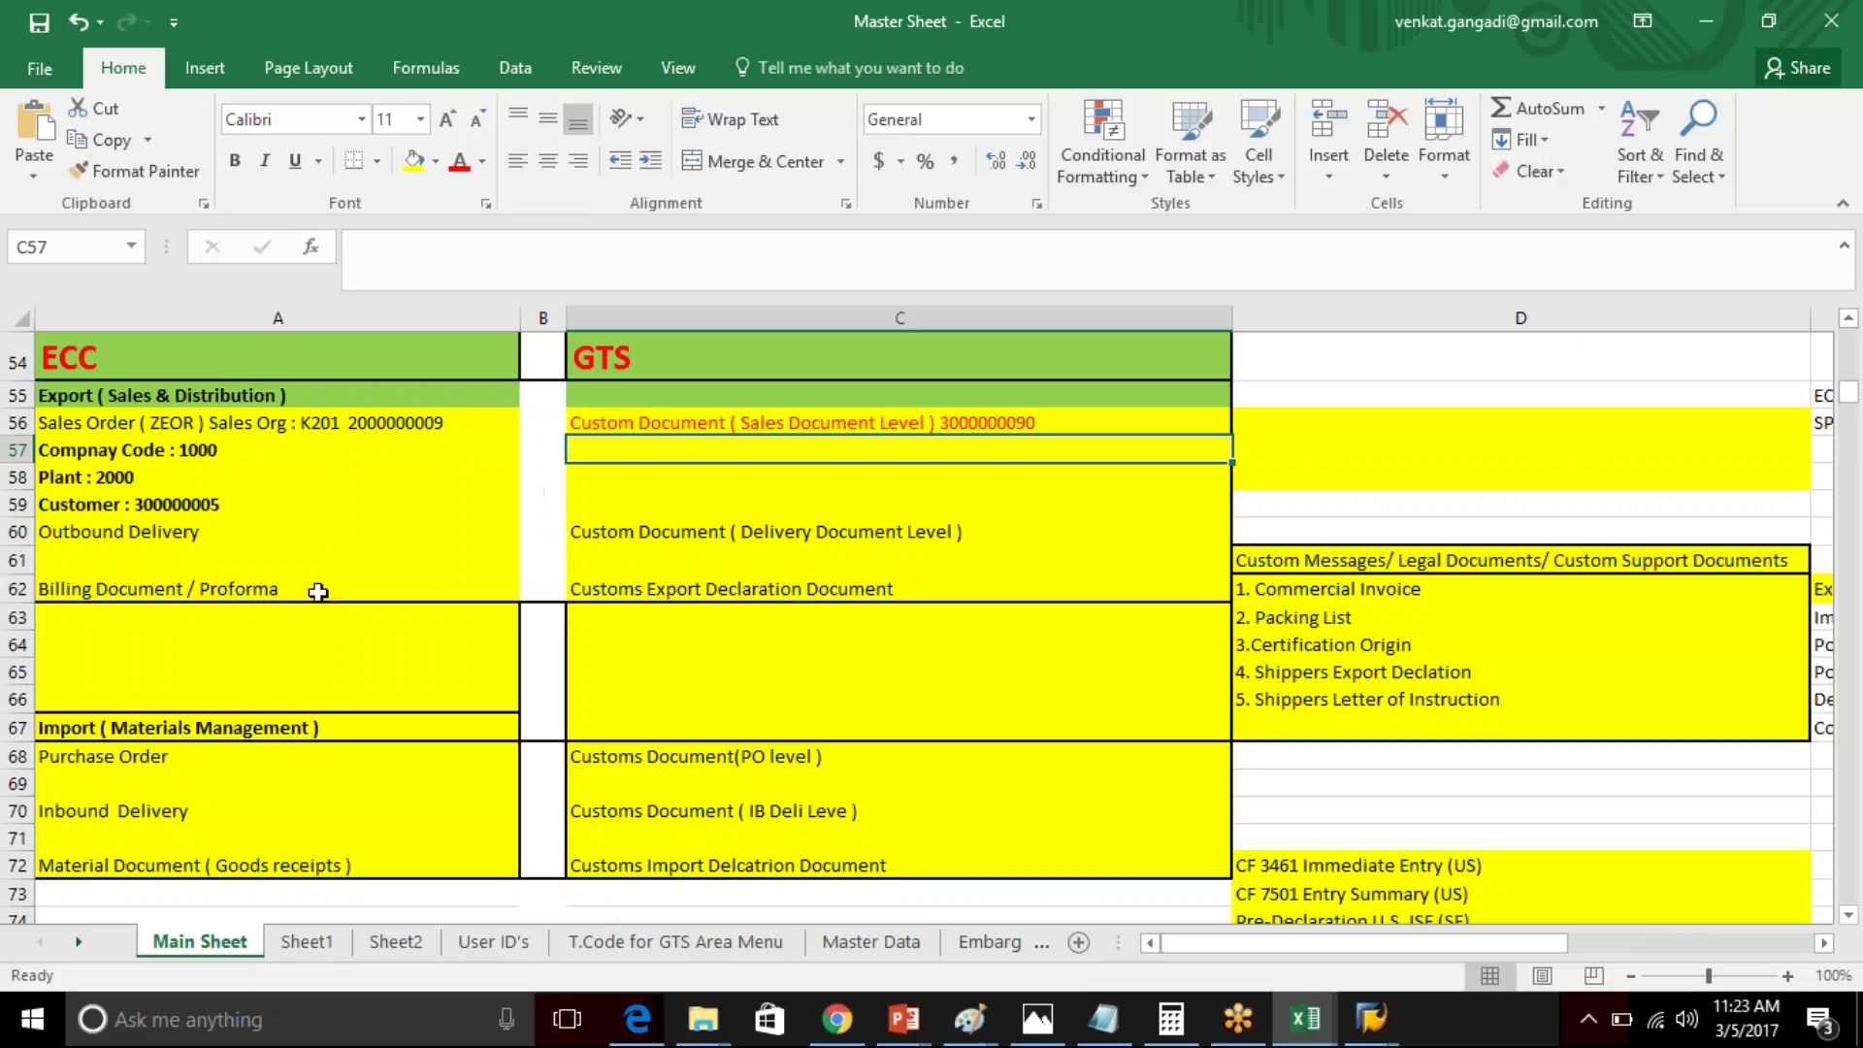
pyautogui.moveTo(262, 400); pyautogui.dragTo(334, 831)
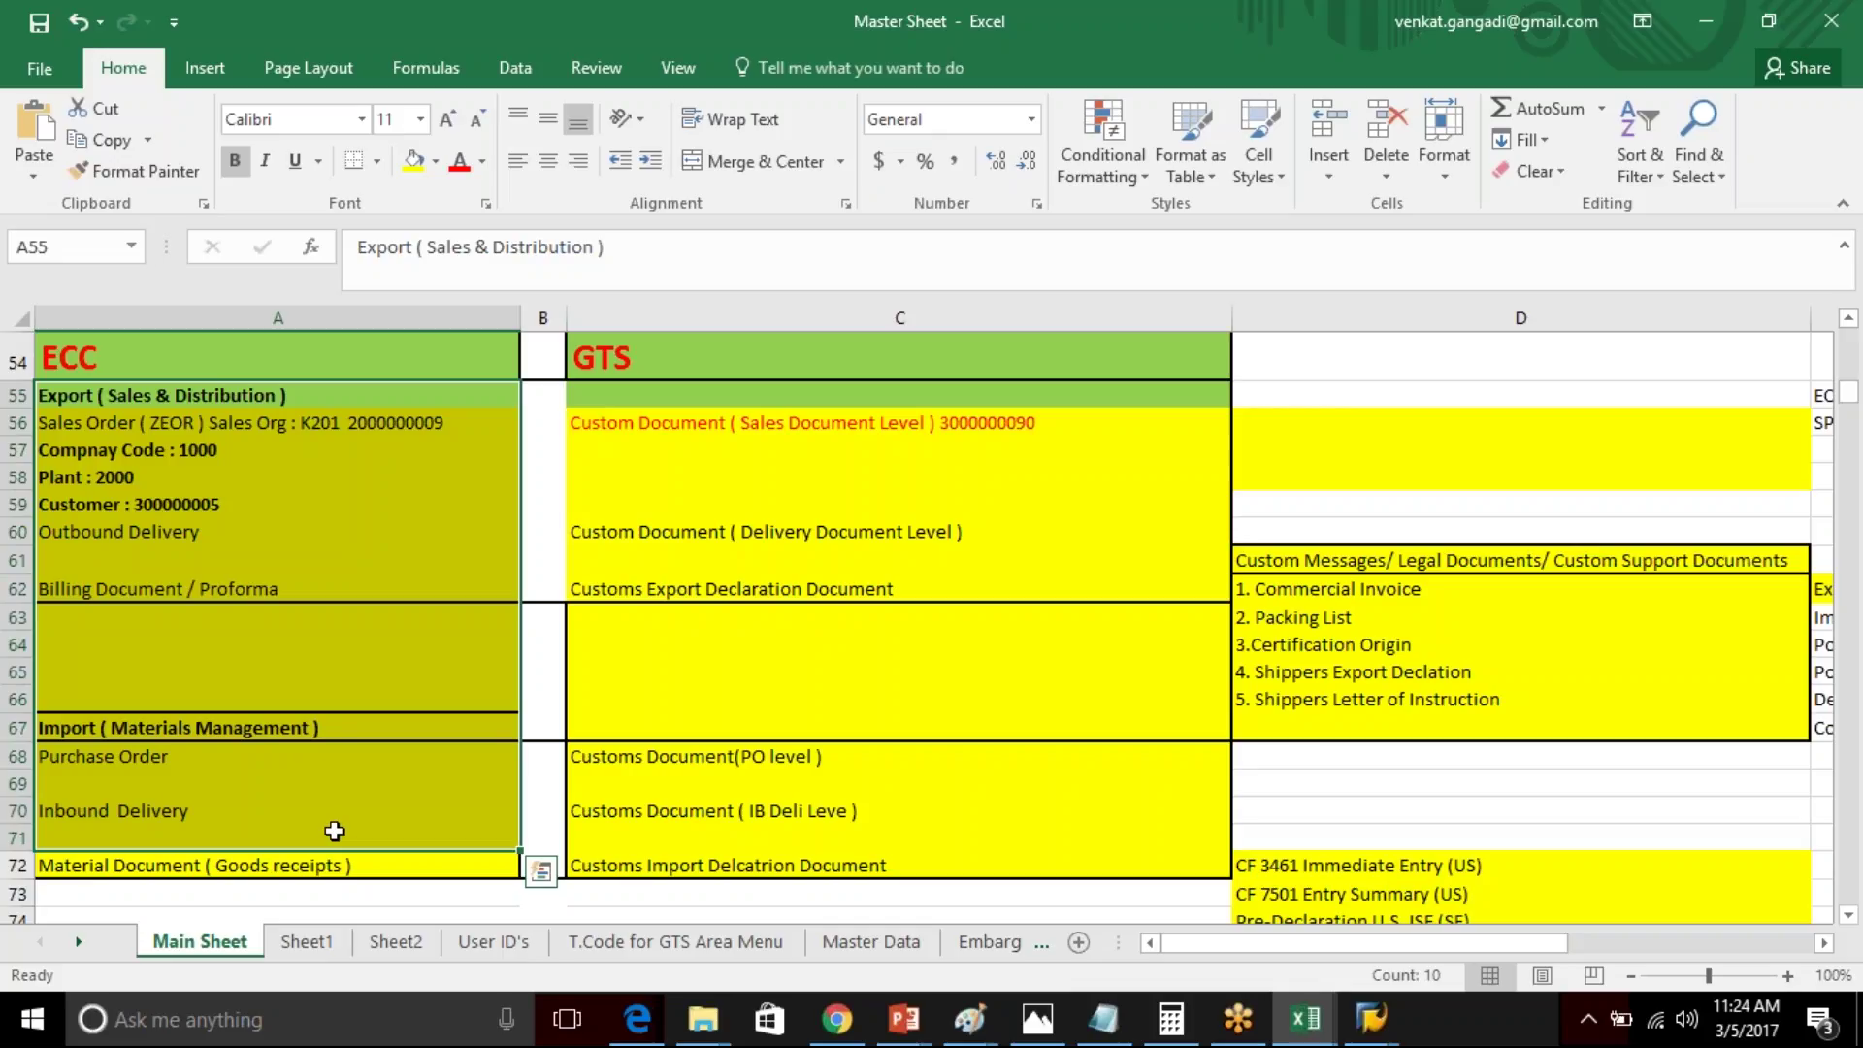
pyautogui.click(346, 398)
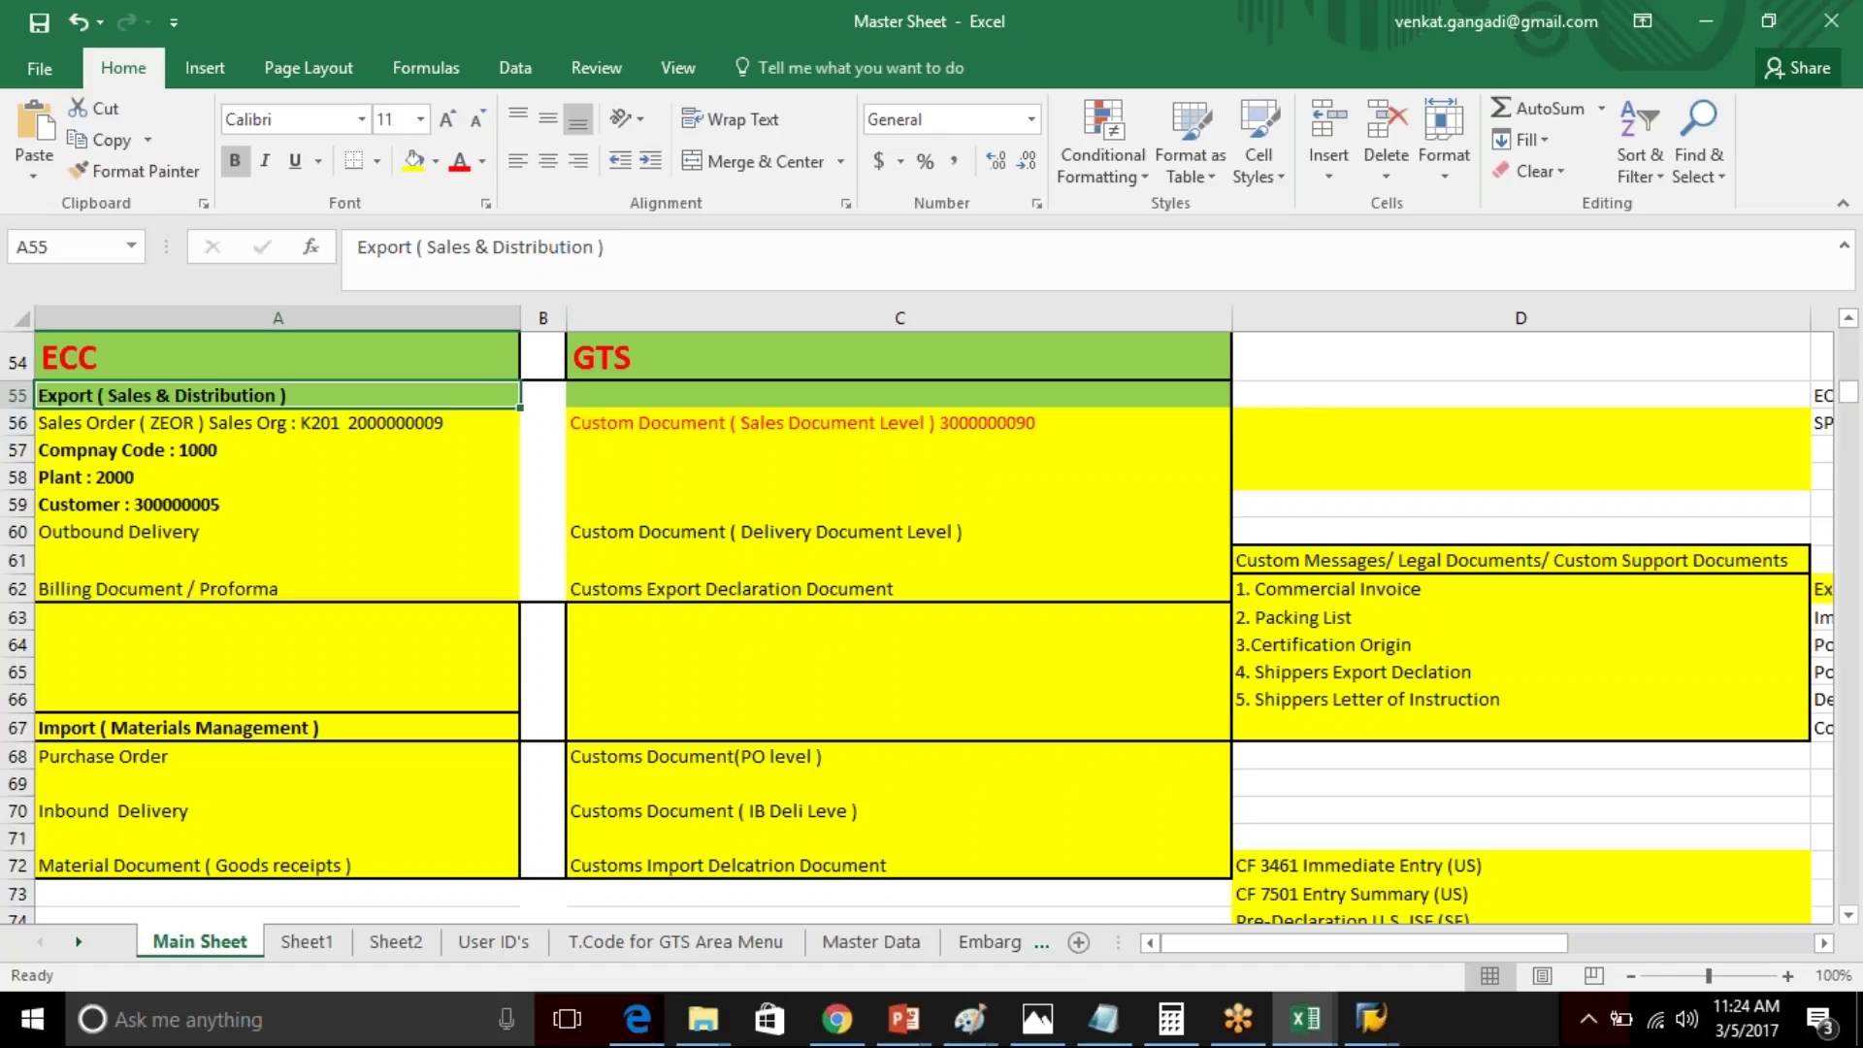
pyautogui.click(1372, 1019)
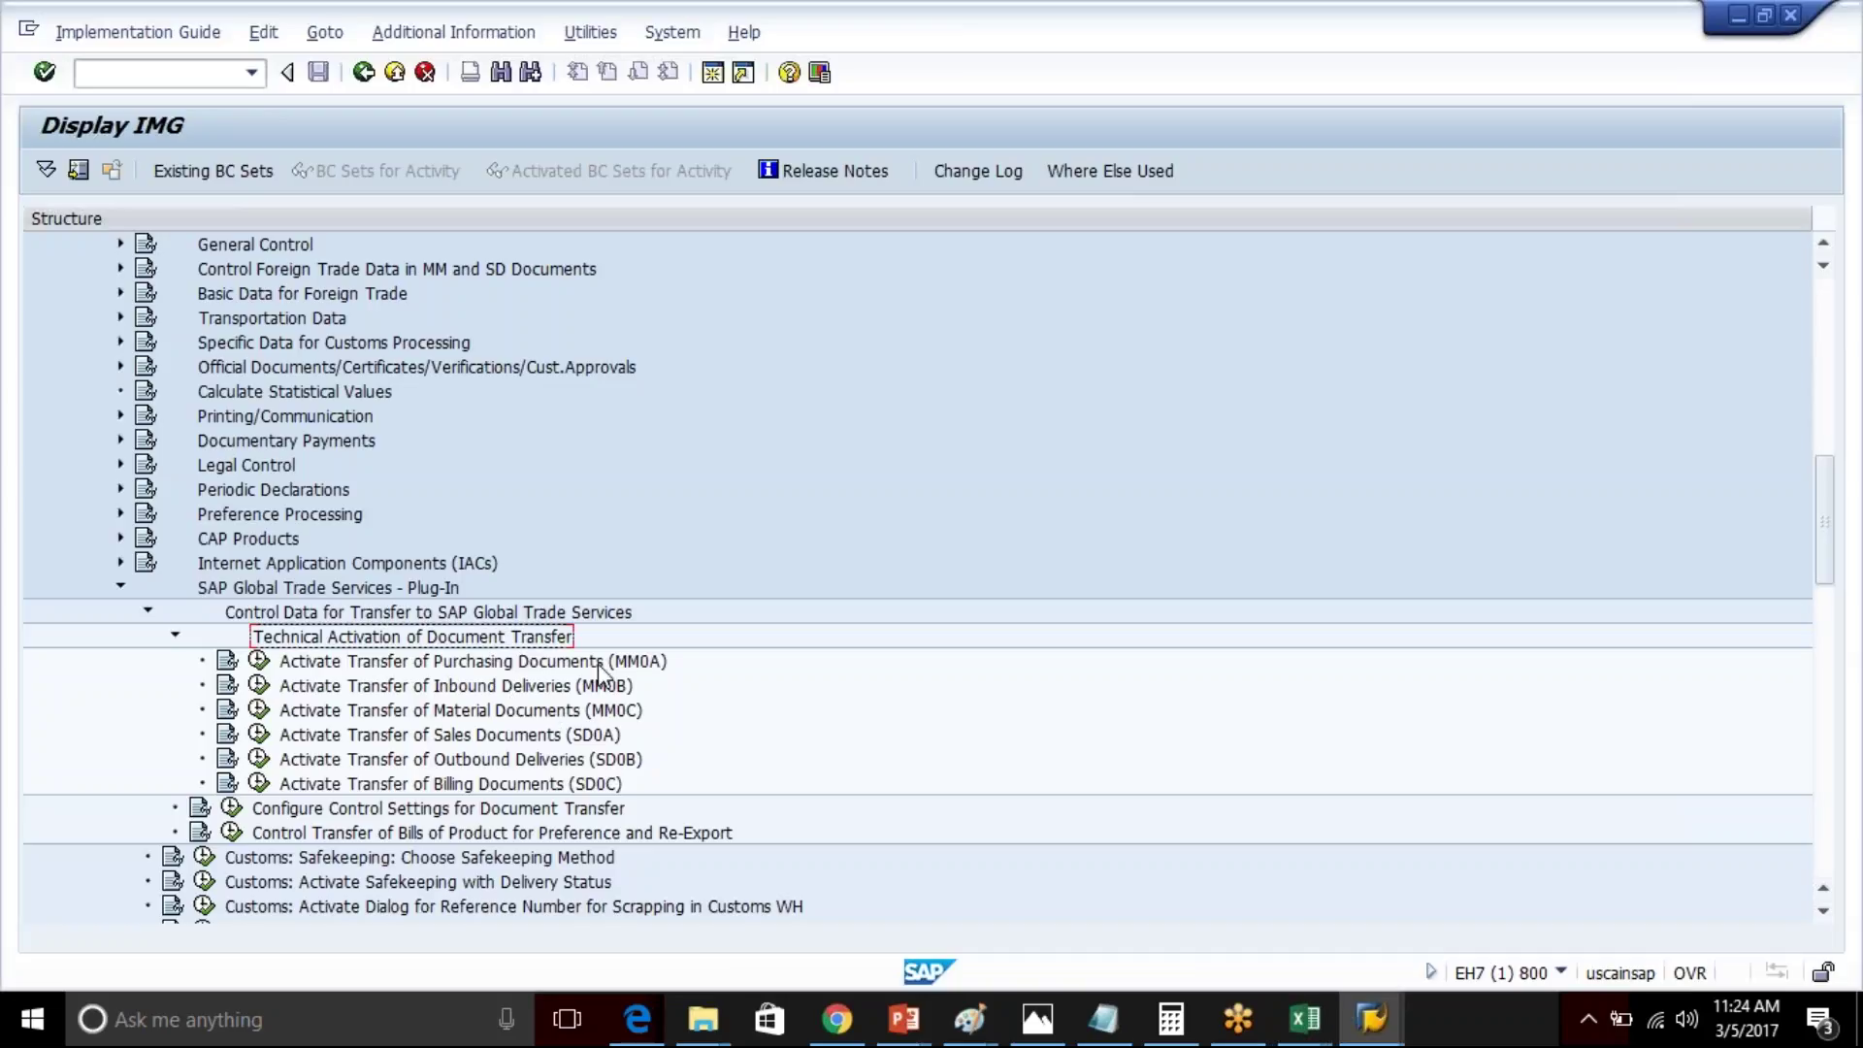
pyautogui.click(607, 740)
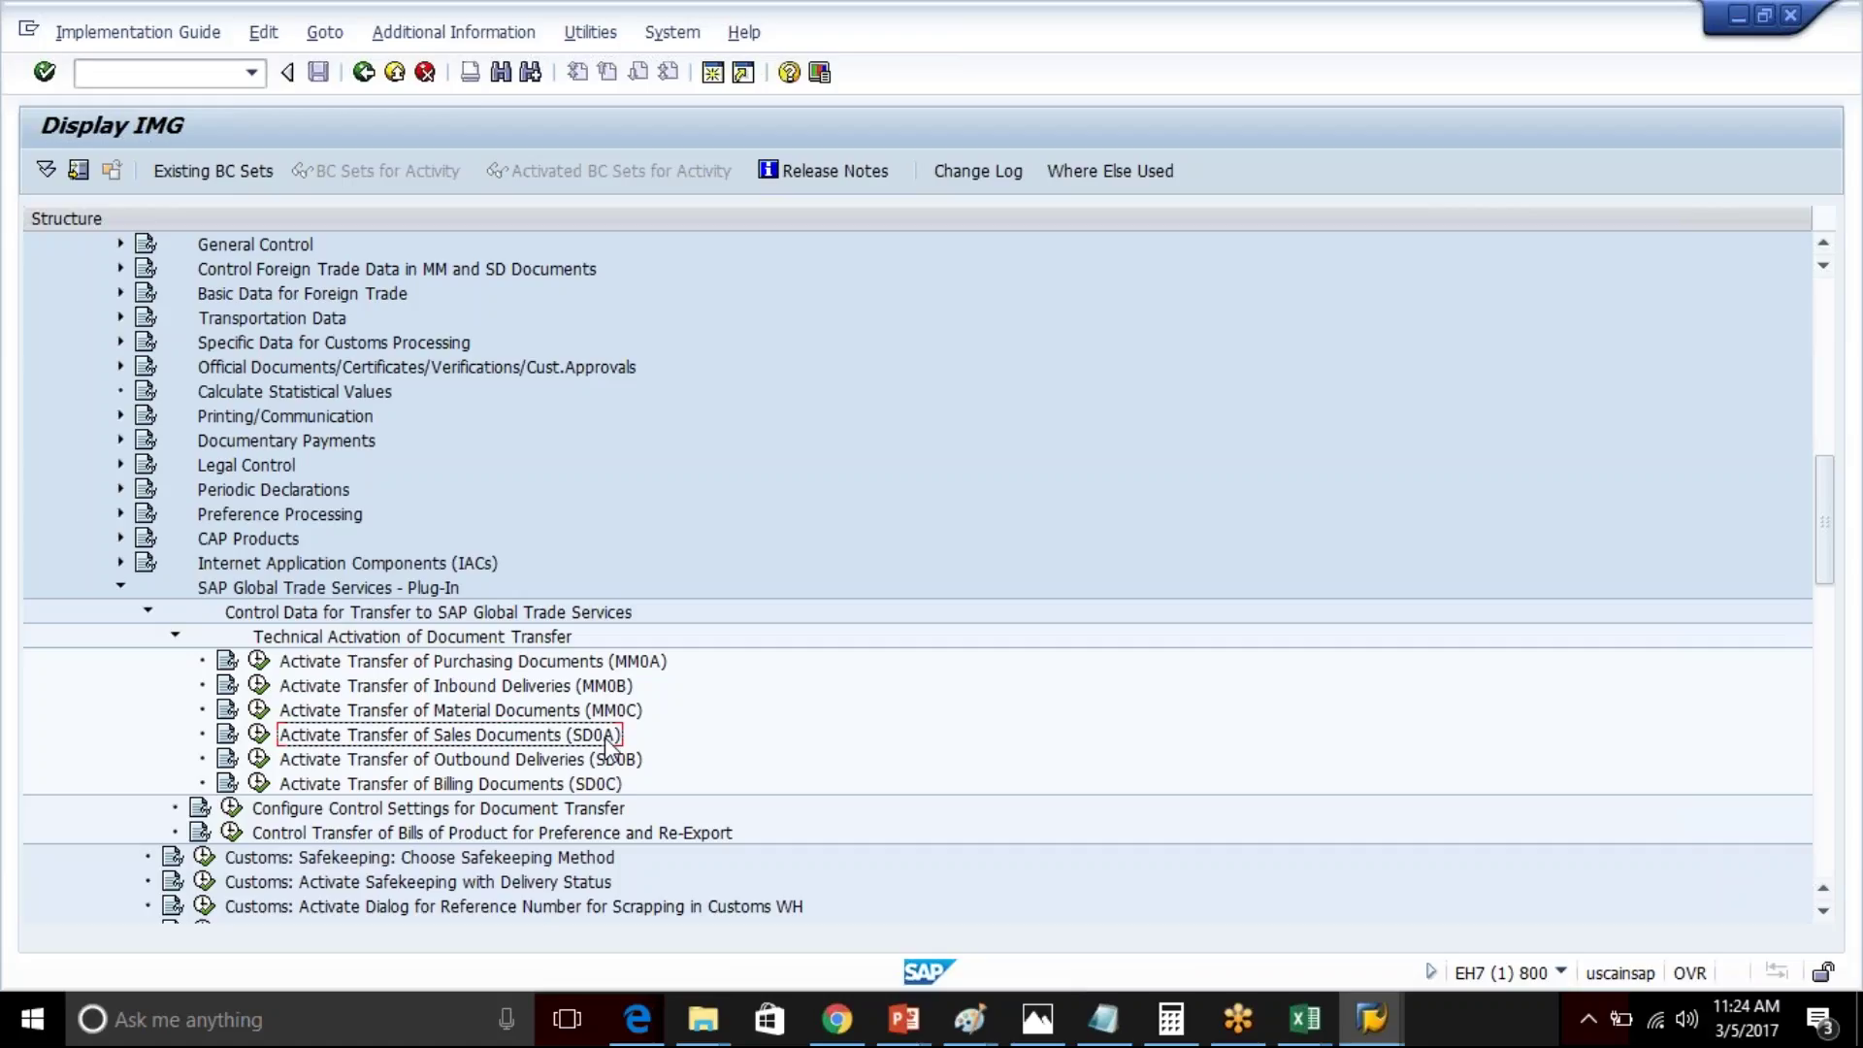
pyautogui.click(648, 661)
pyautogui.click(617, 690)
pyautogui.click(621, 723)
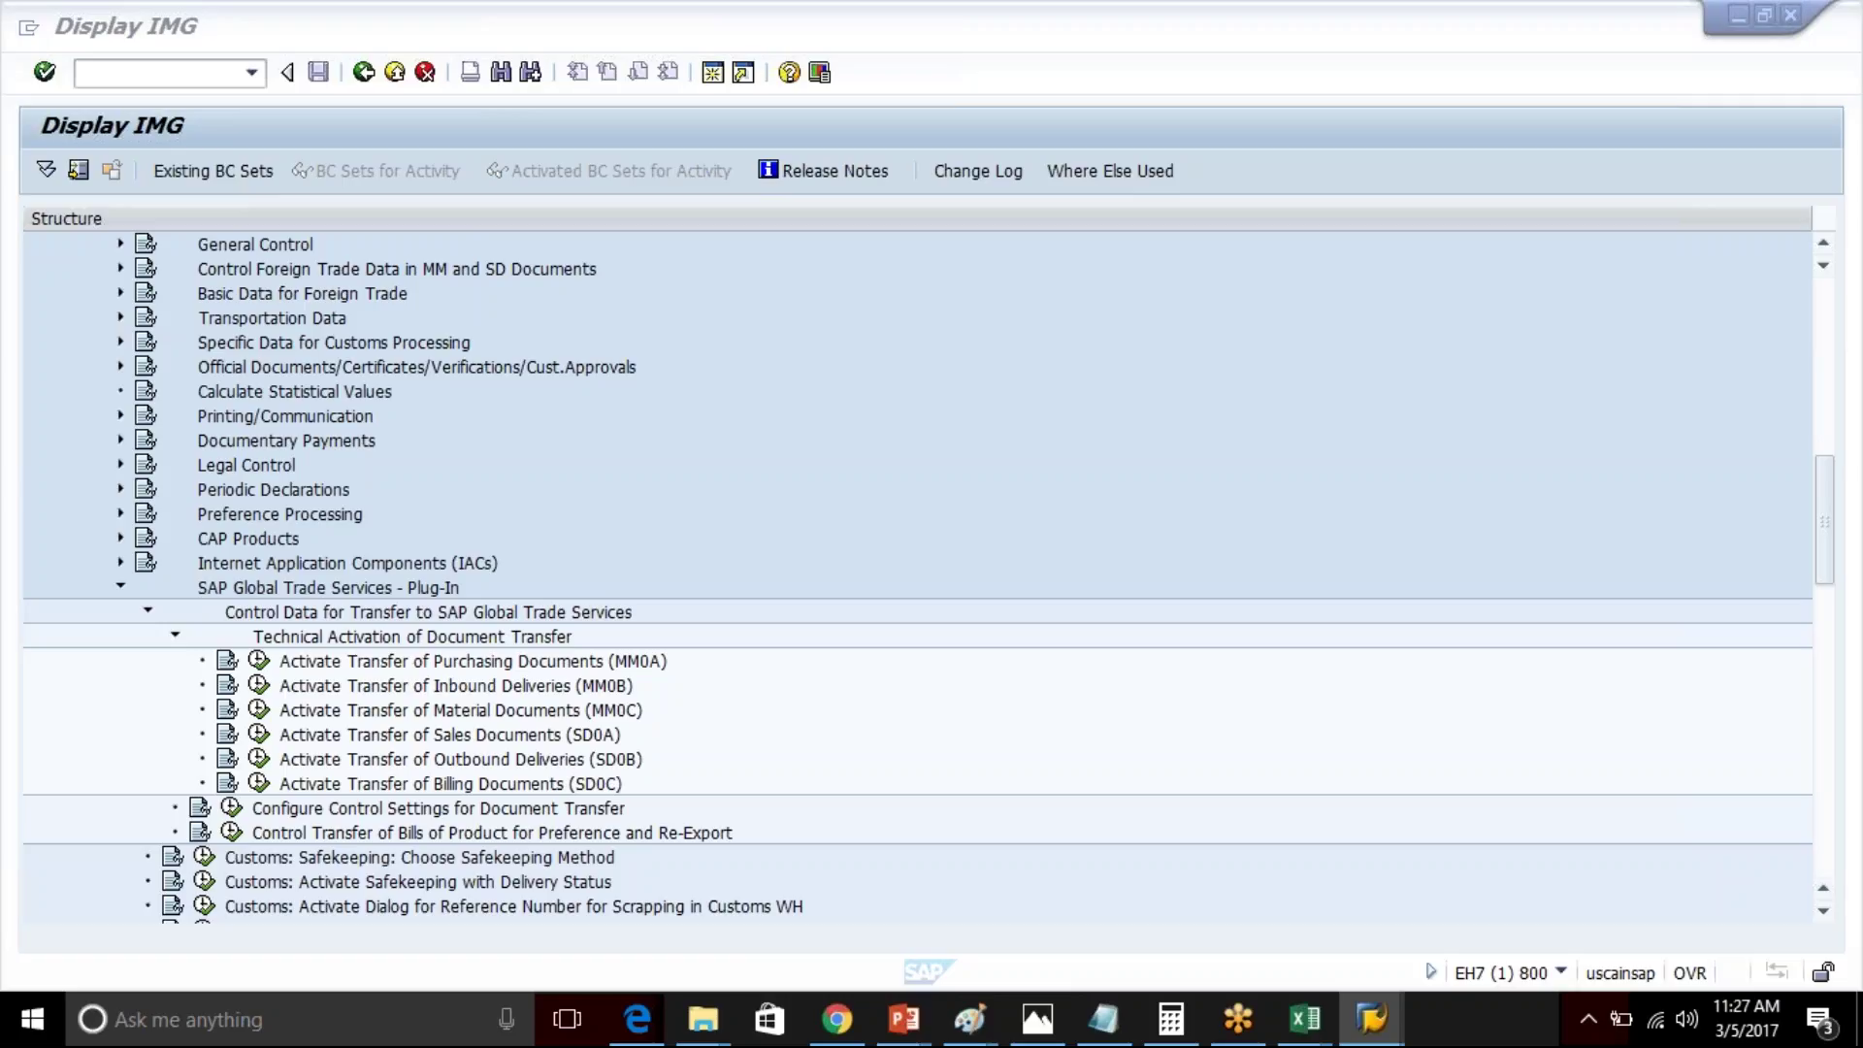
# - Execute Activate Transfer of Sales Documents (SD0A) to get the BAdI deactivation prompt
pyautogui.click(304, 743)
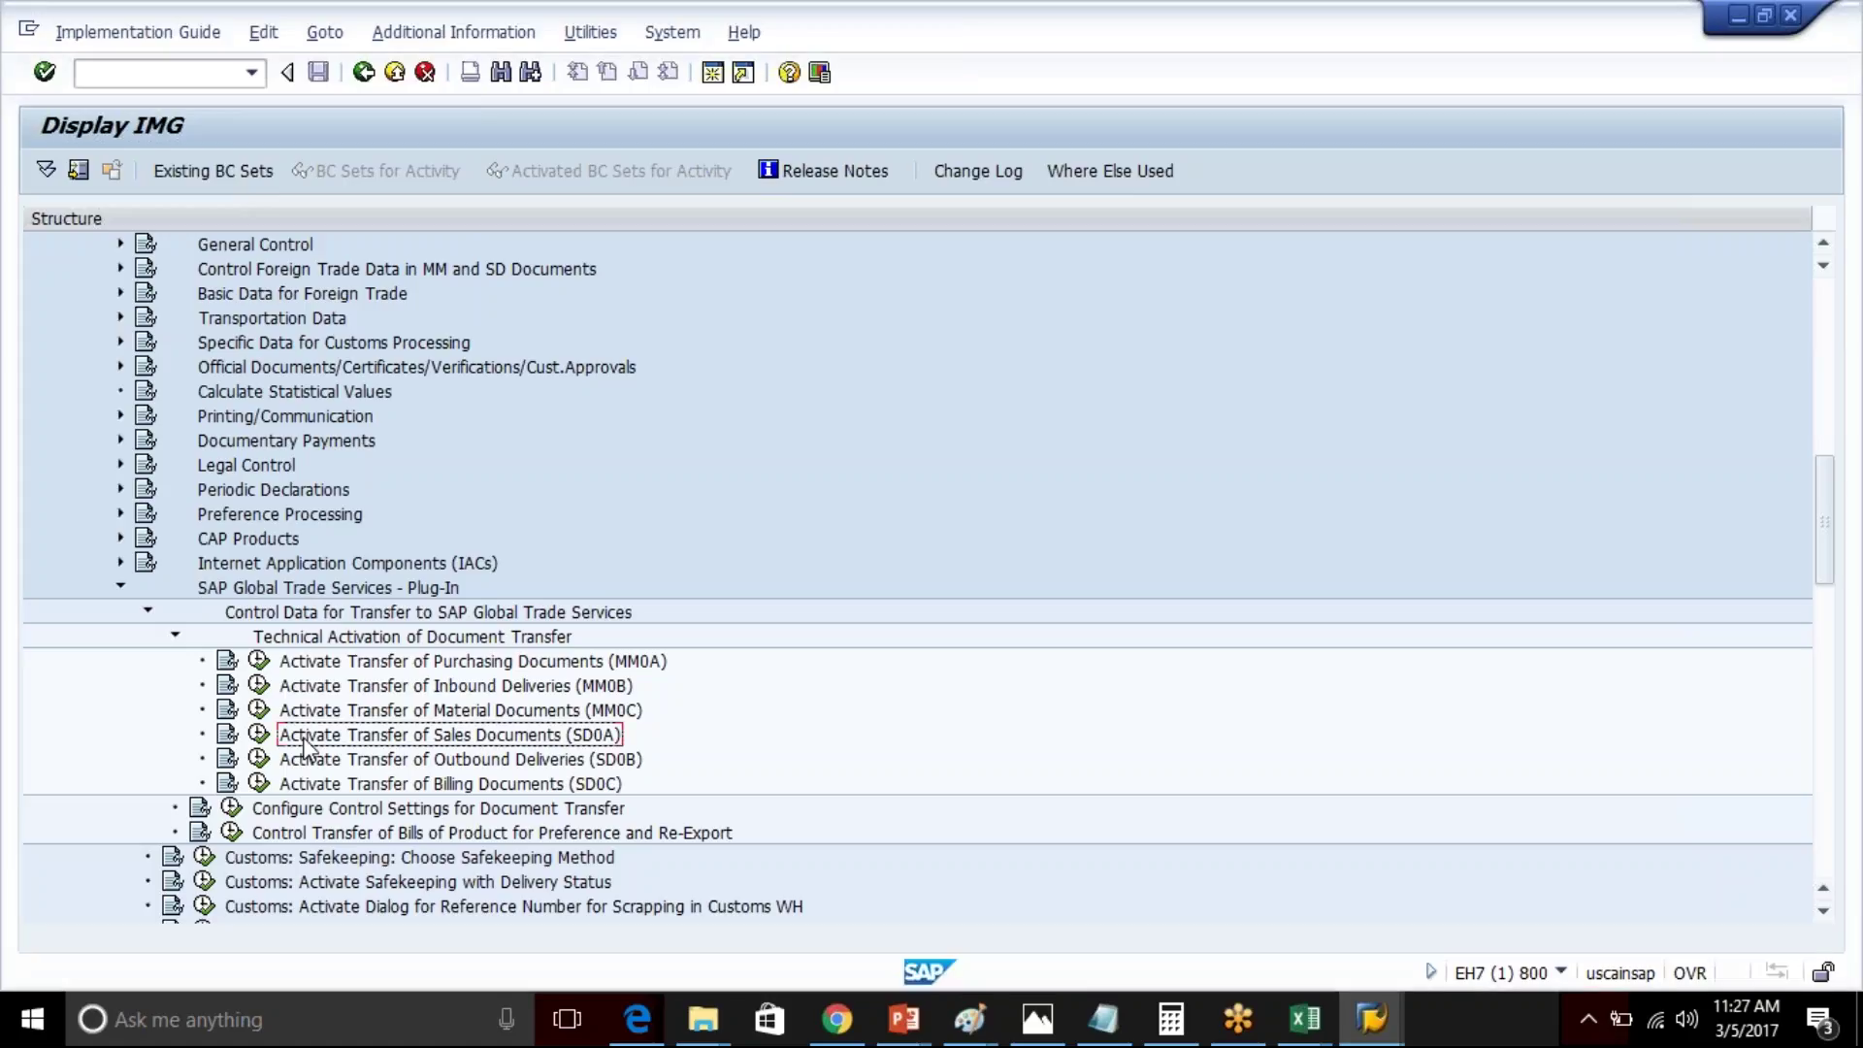
pyautogui.click(259, 734)
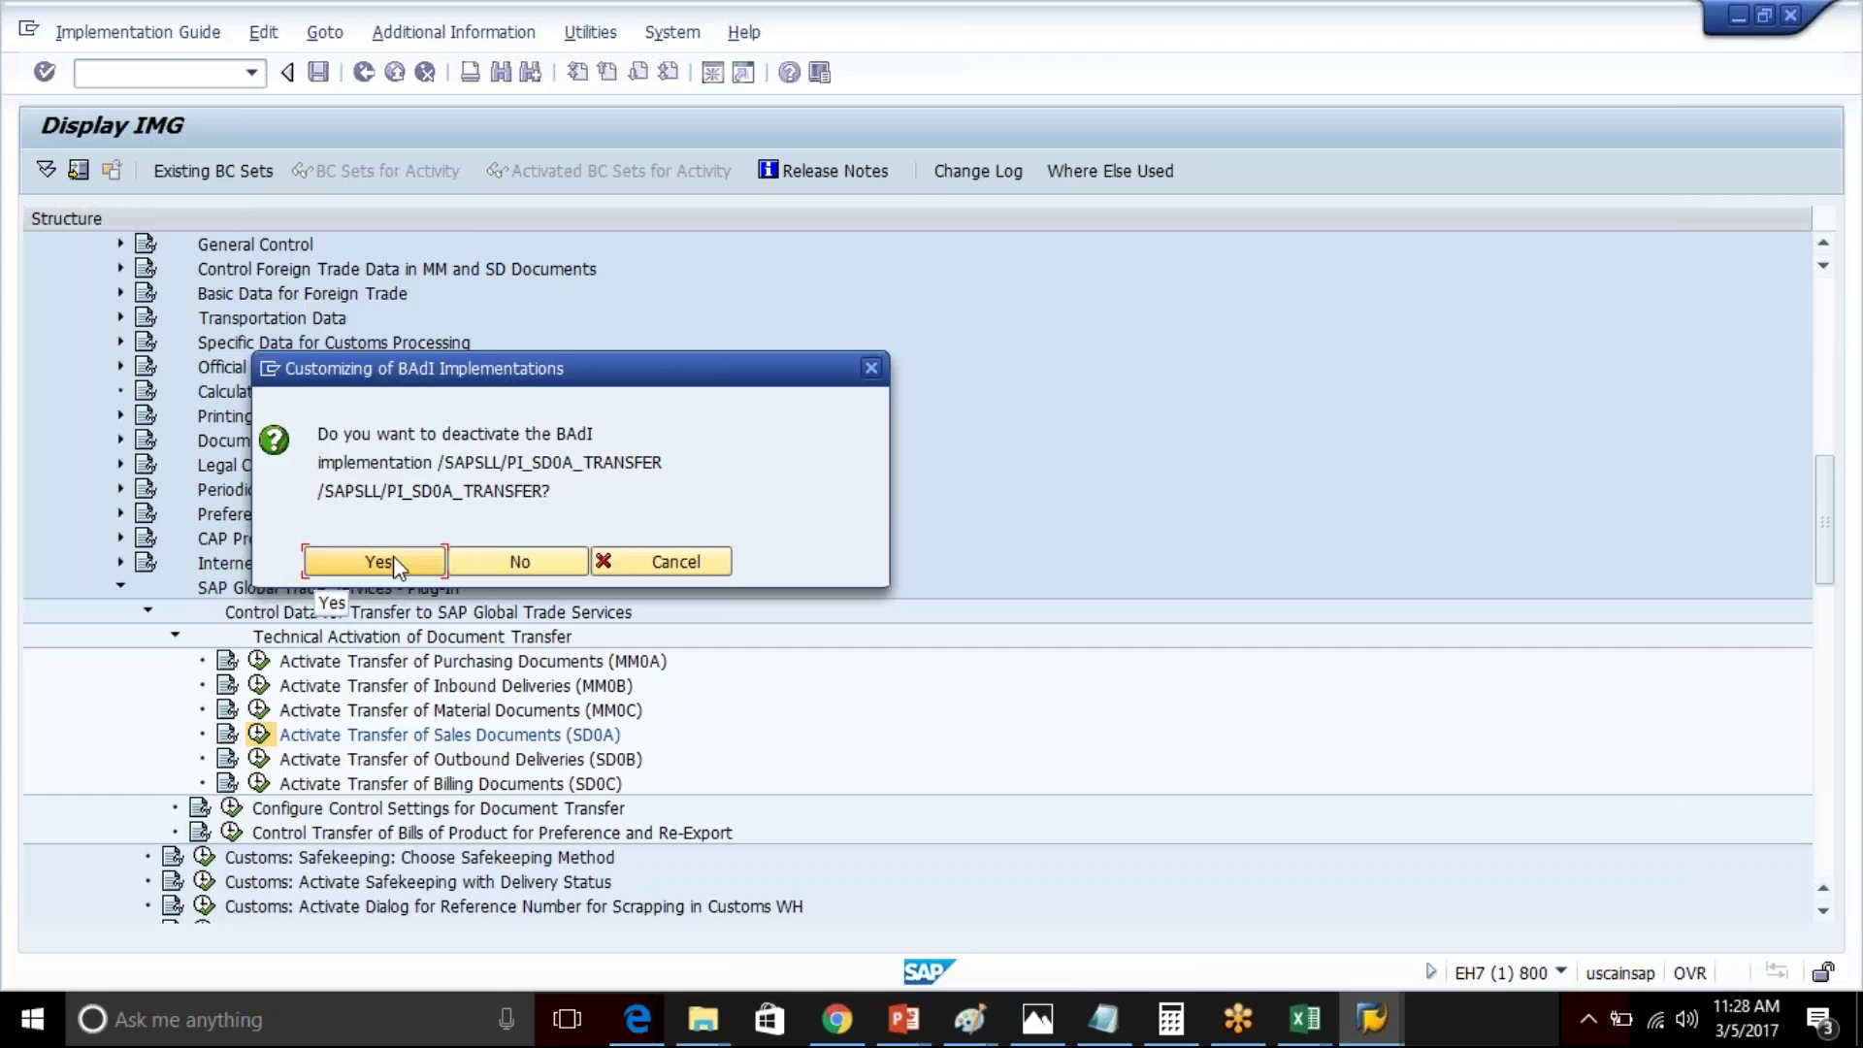
# - Confirm deactivating the SD0A BAdI and try request 'test', which does not exist
pyautogui.click(393, 561)
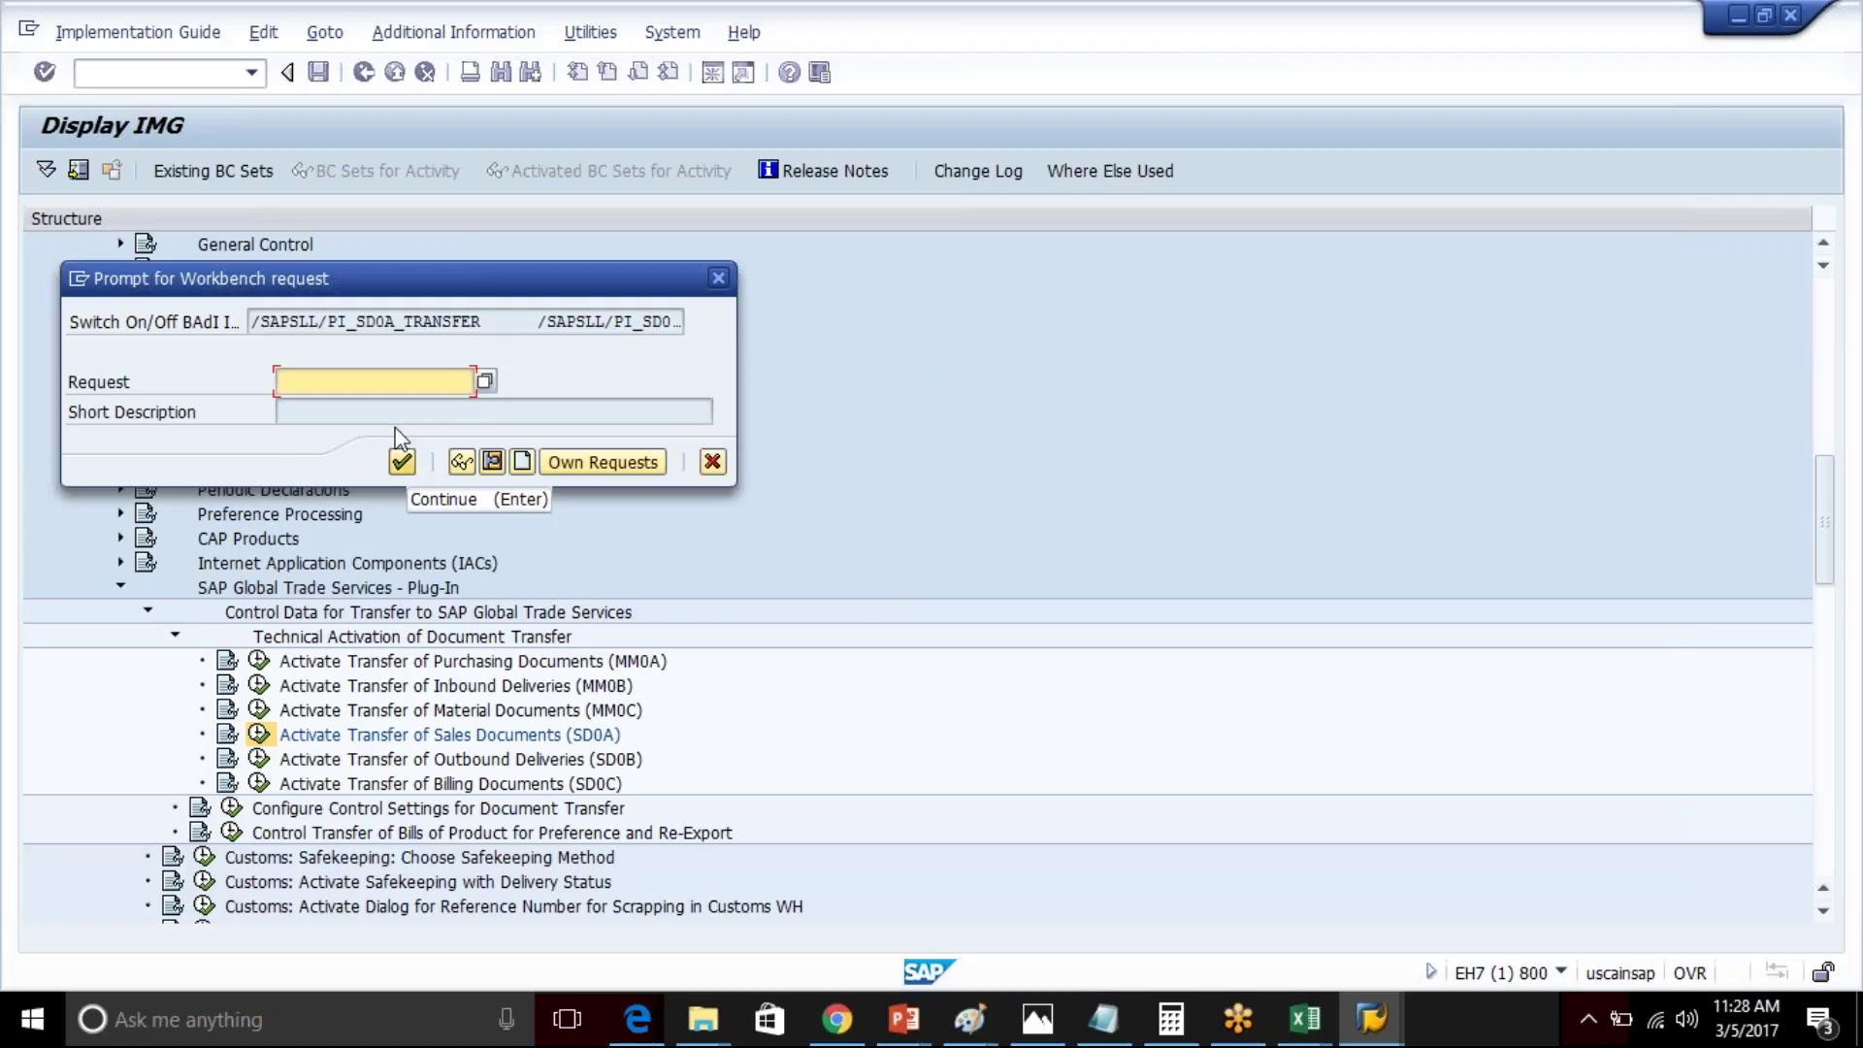
pyautogui.write('test')
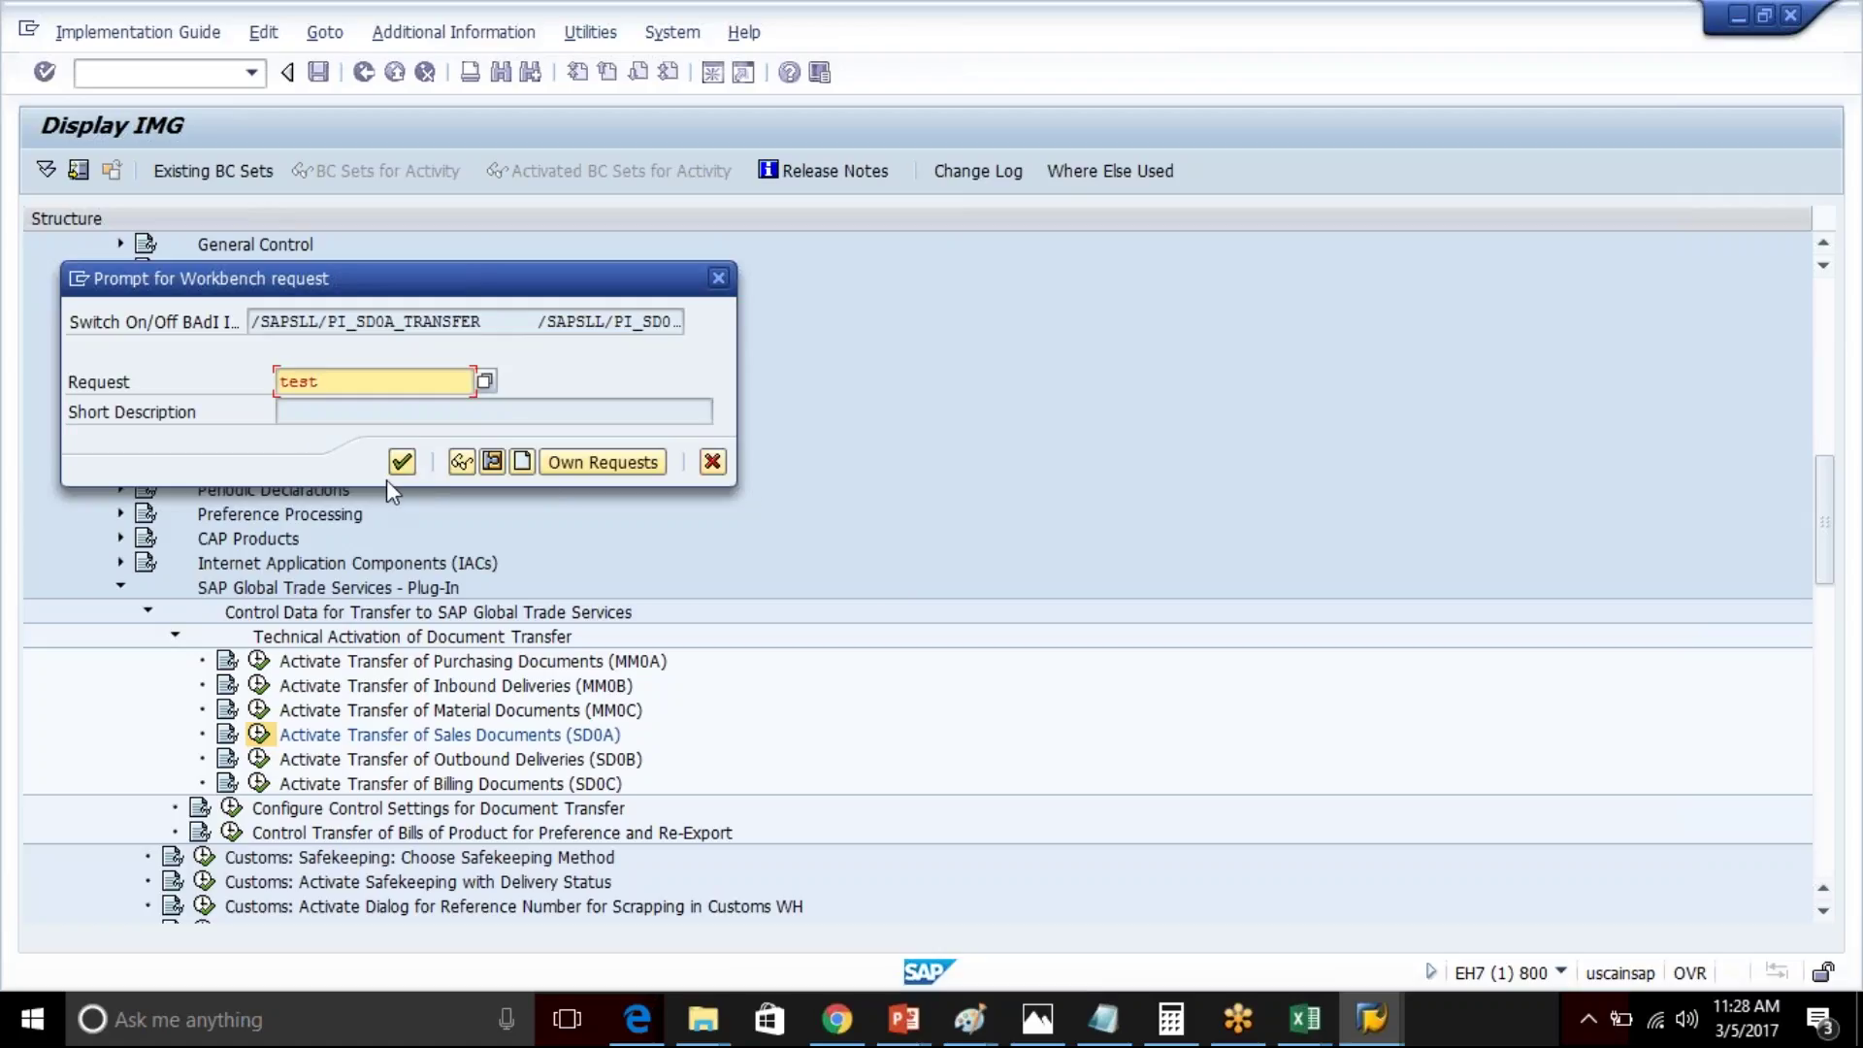
pyautogui.press('Return')
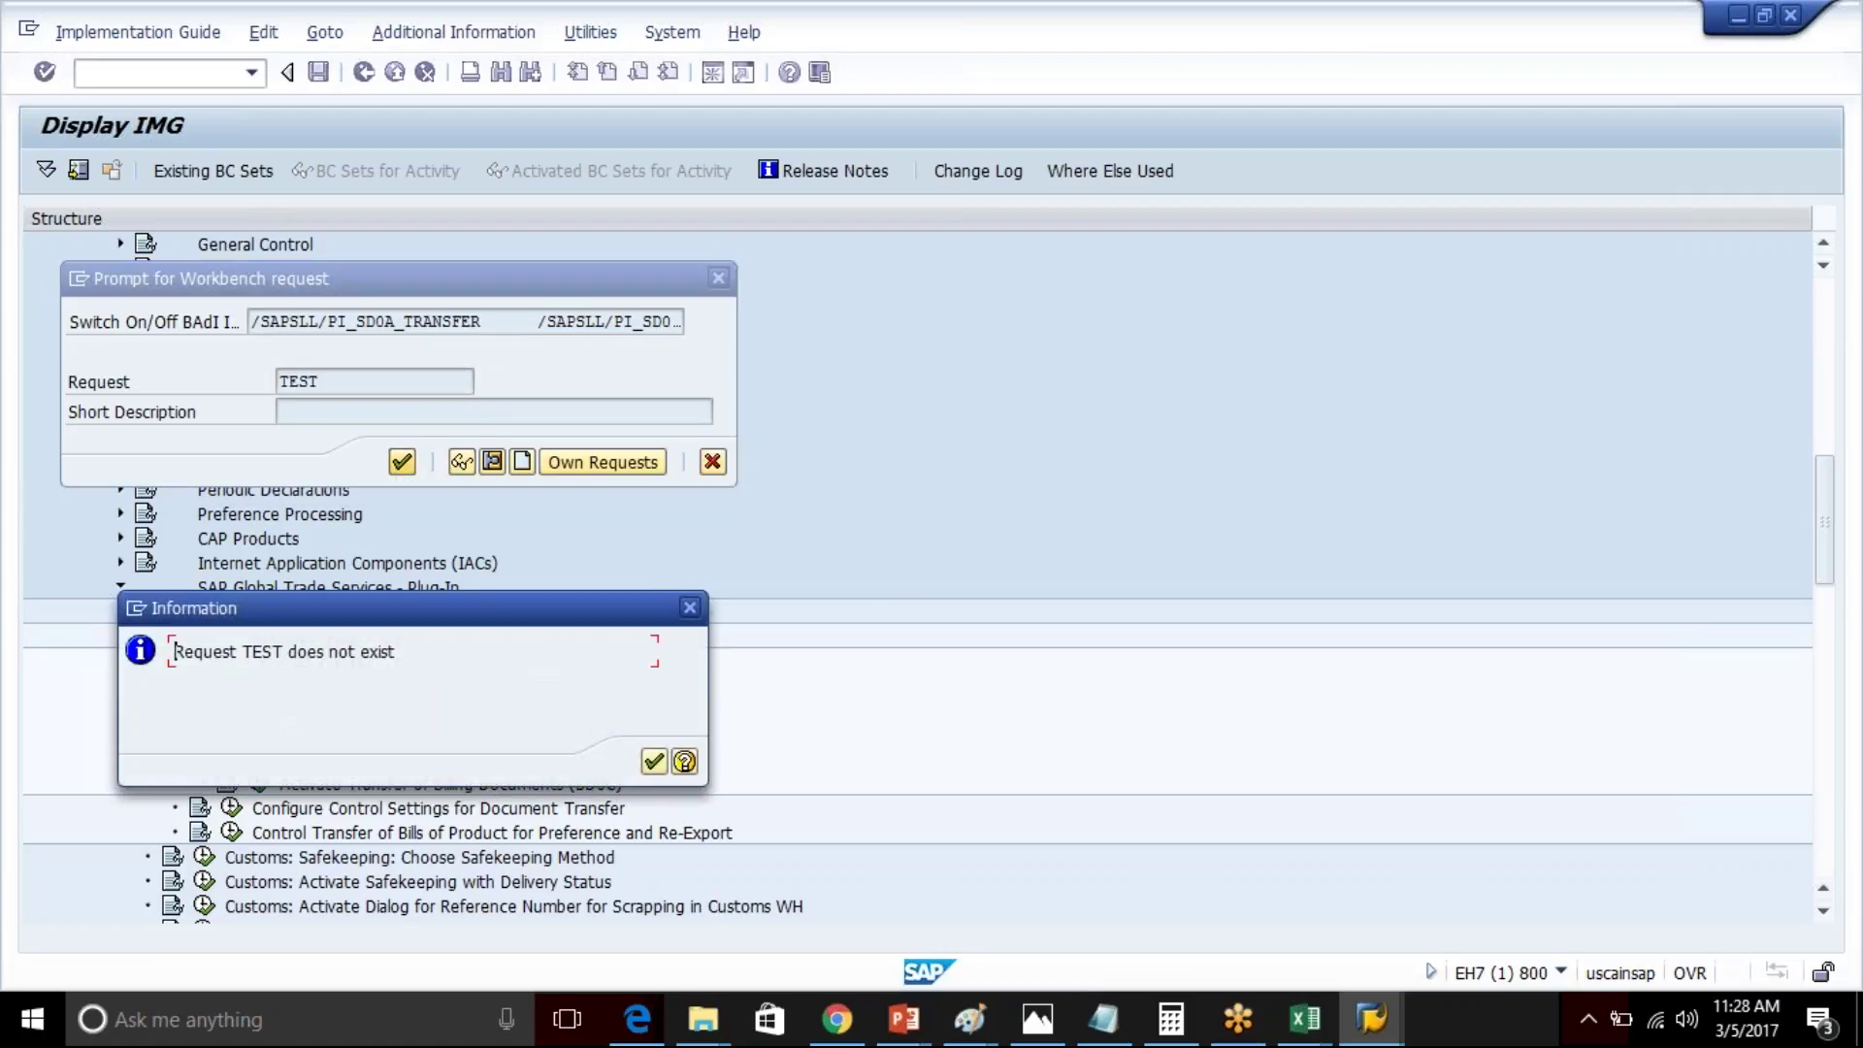
pyautogui.click(654, 763)
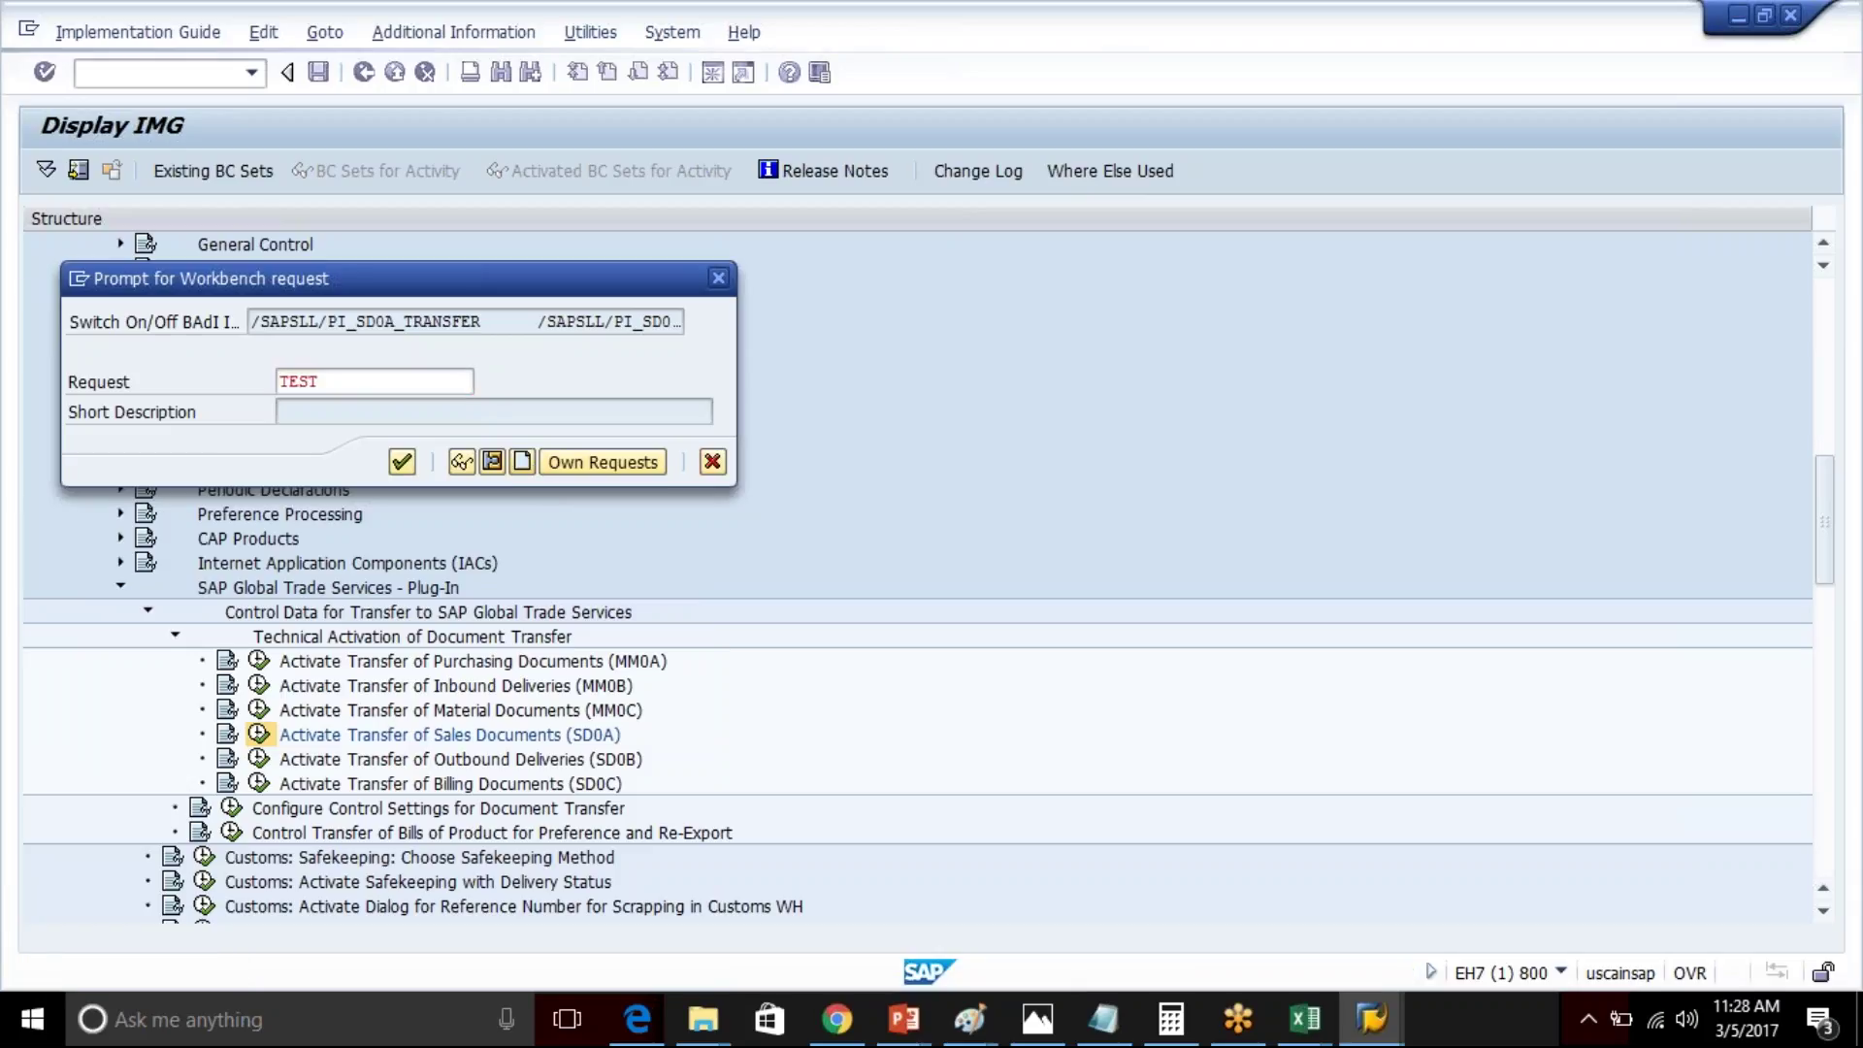
# - Create workbench request EH7K900069 'test do not transfer' and assign the deactivation to it
pyautogui.click(522, 462)
pyautogui.write('test do')
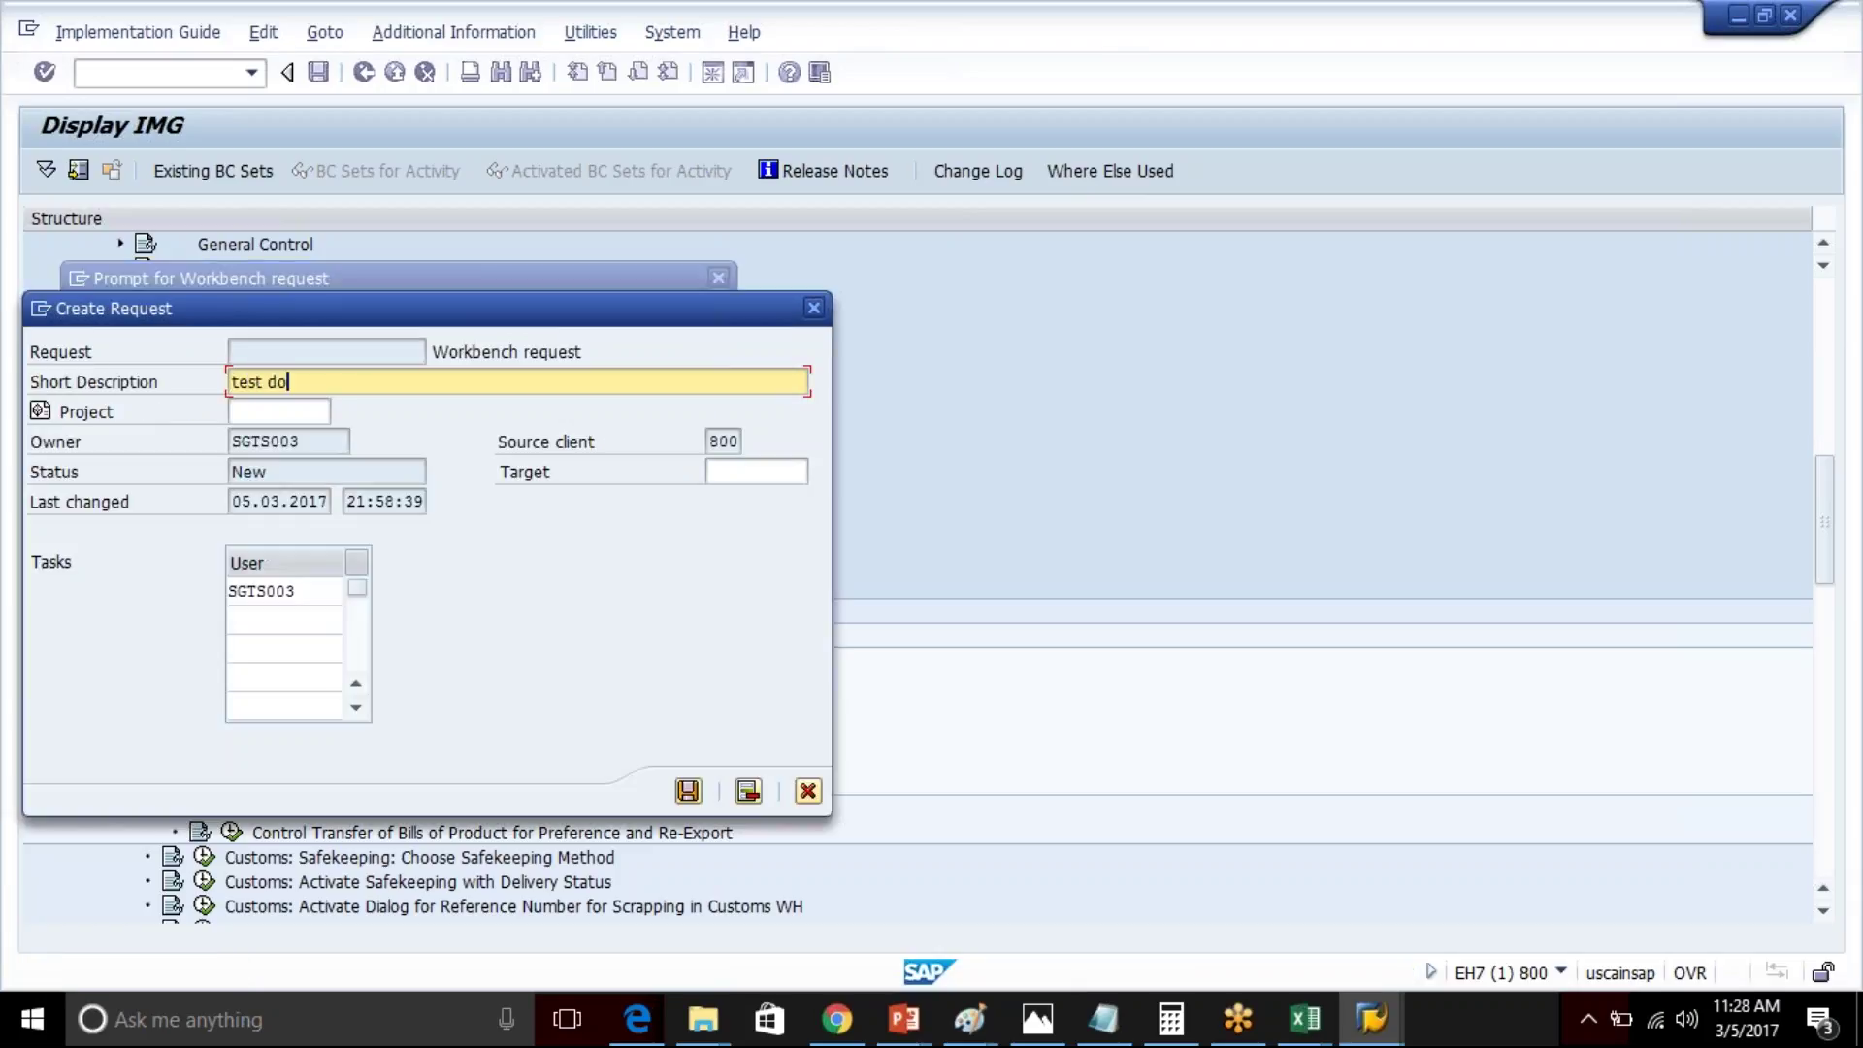
pyautogui.write(' not transfer')
pyautogui.press('Return')
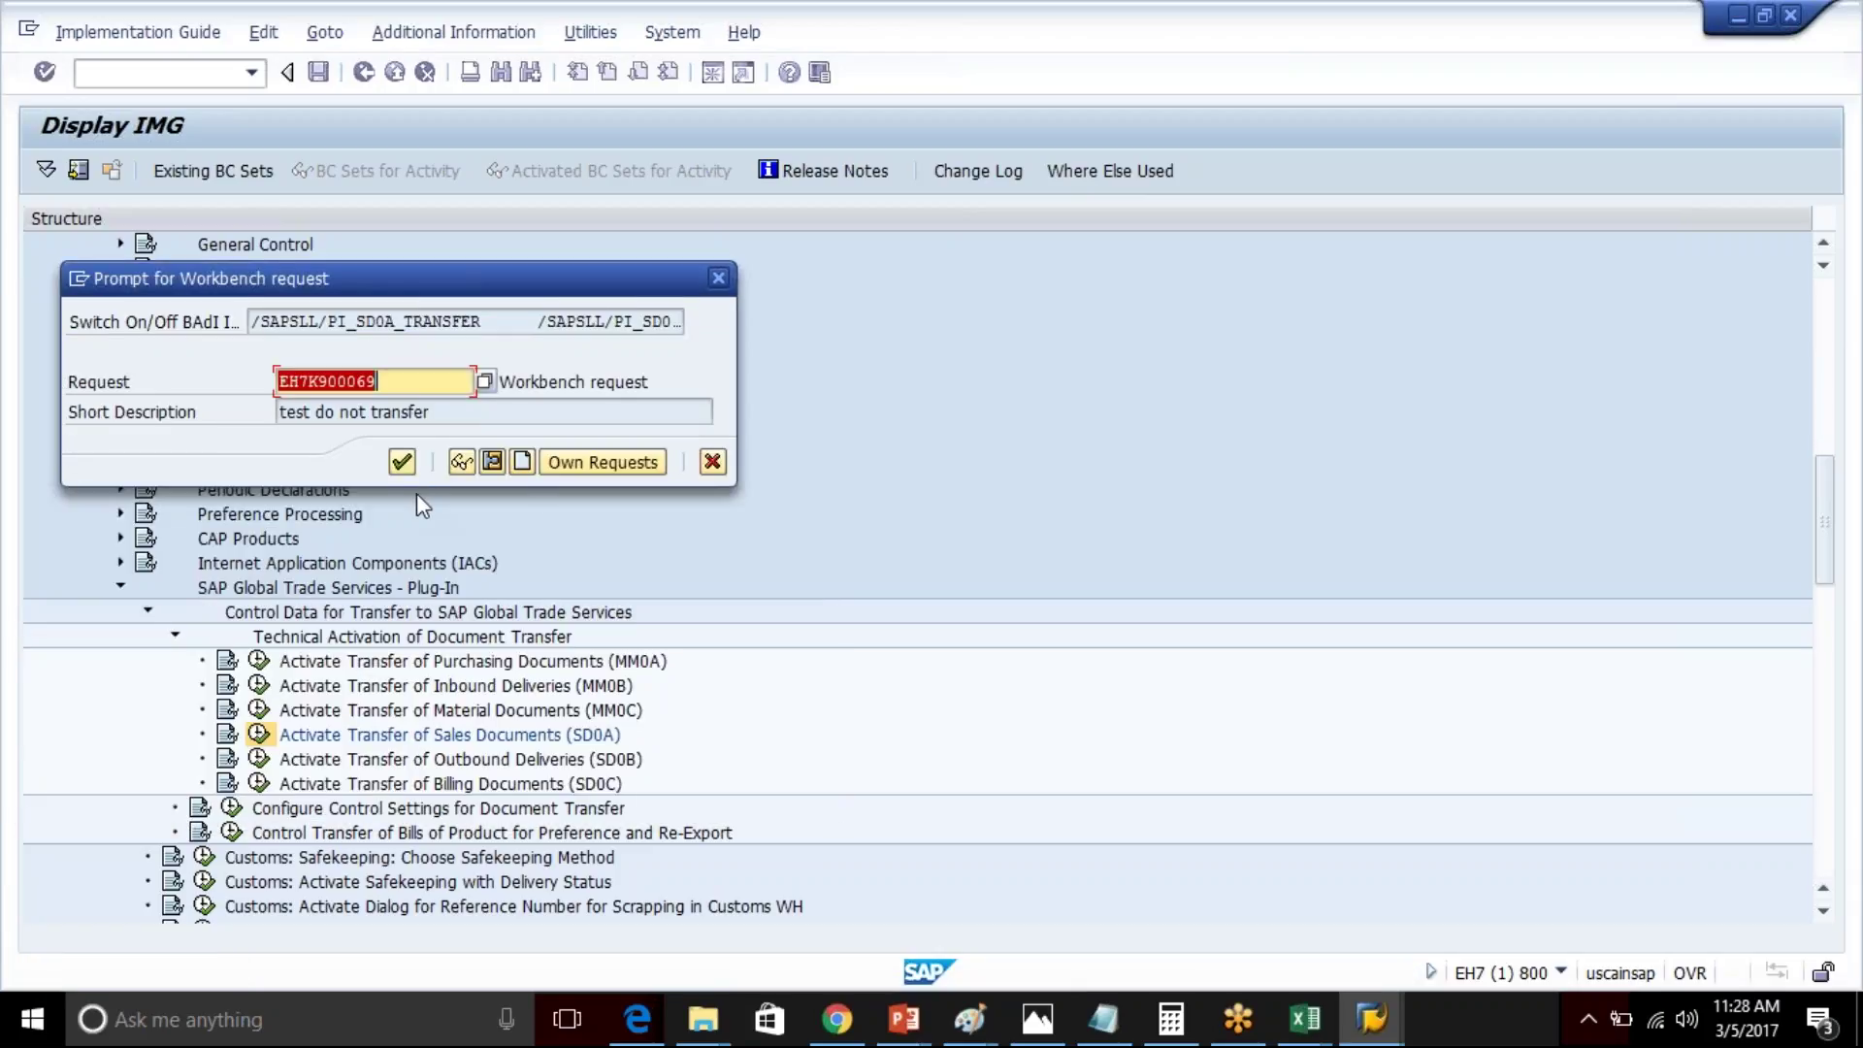
pyautogui.click(401, 462)
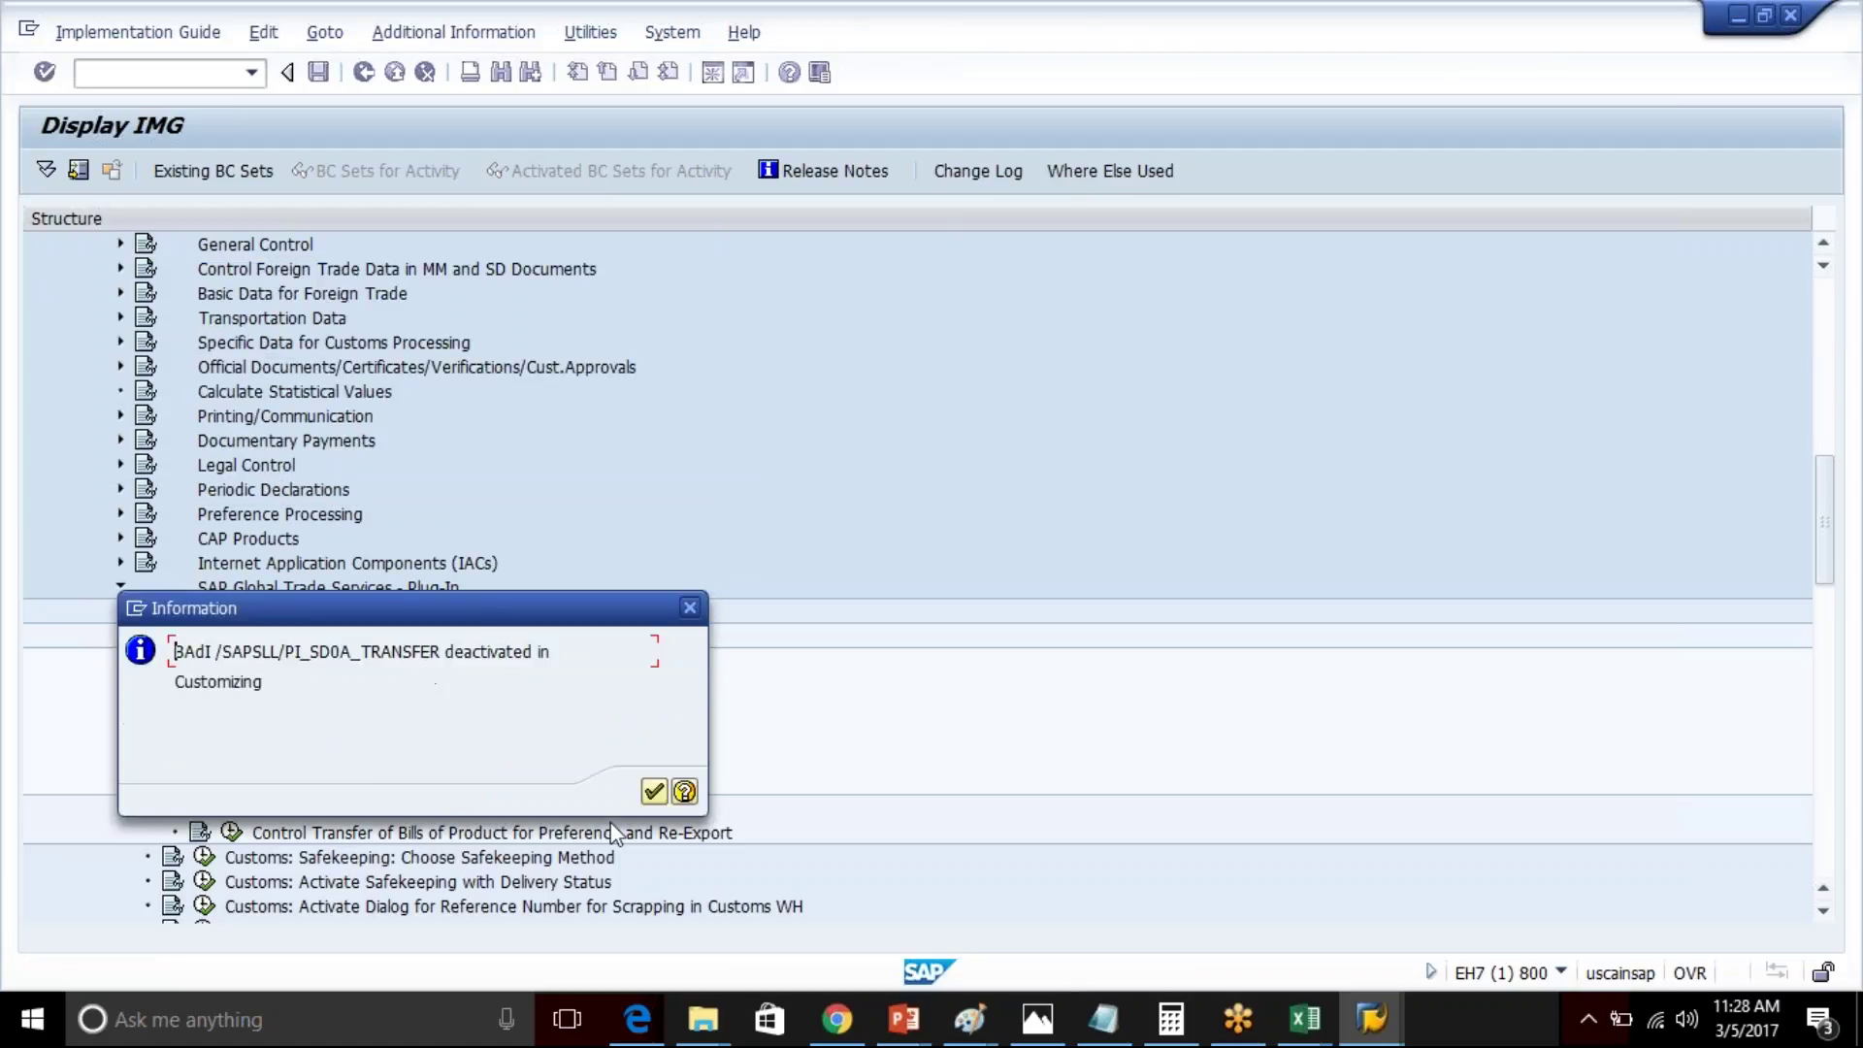
# - Rerun SD0A, confirm activating /SAPSLL/PI_SD0A_TRANSFER, and assign it to request EH7K900069
pyautogui.click(654, 795)
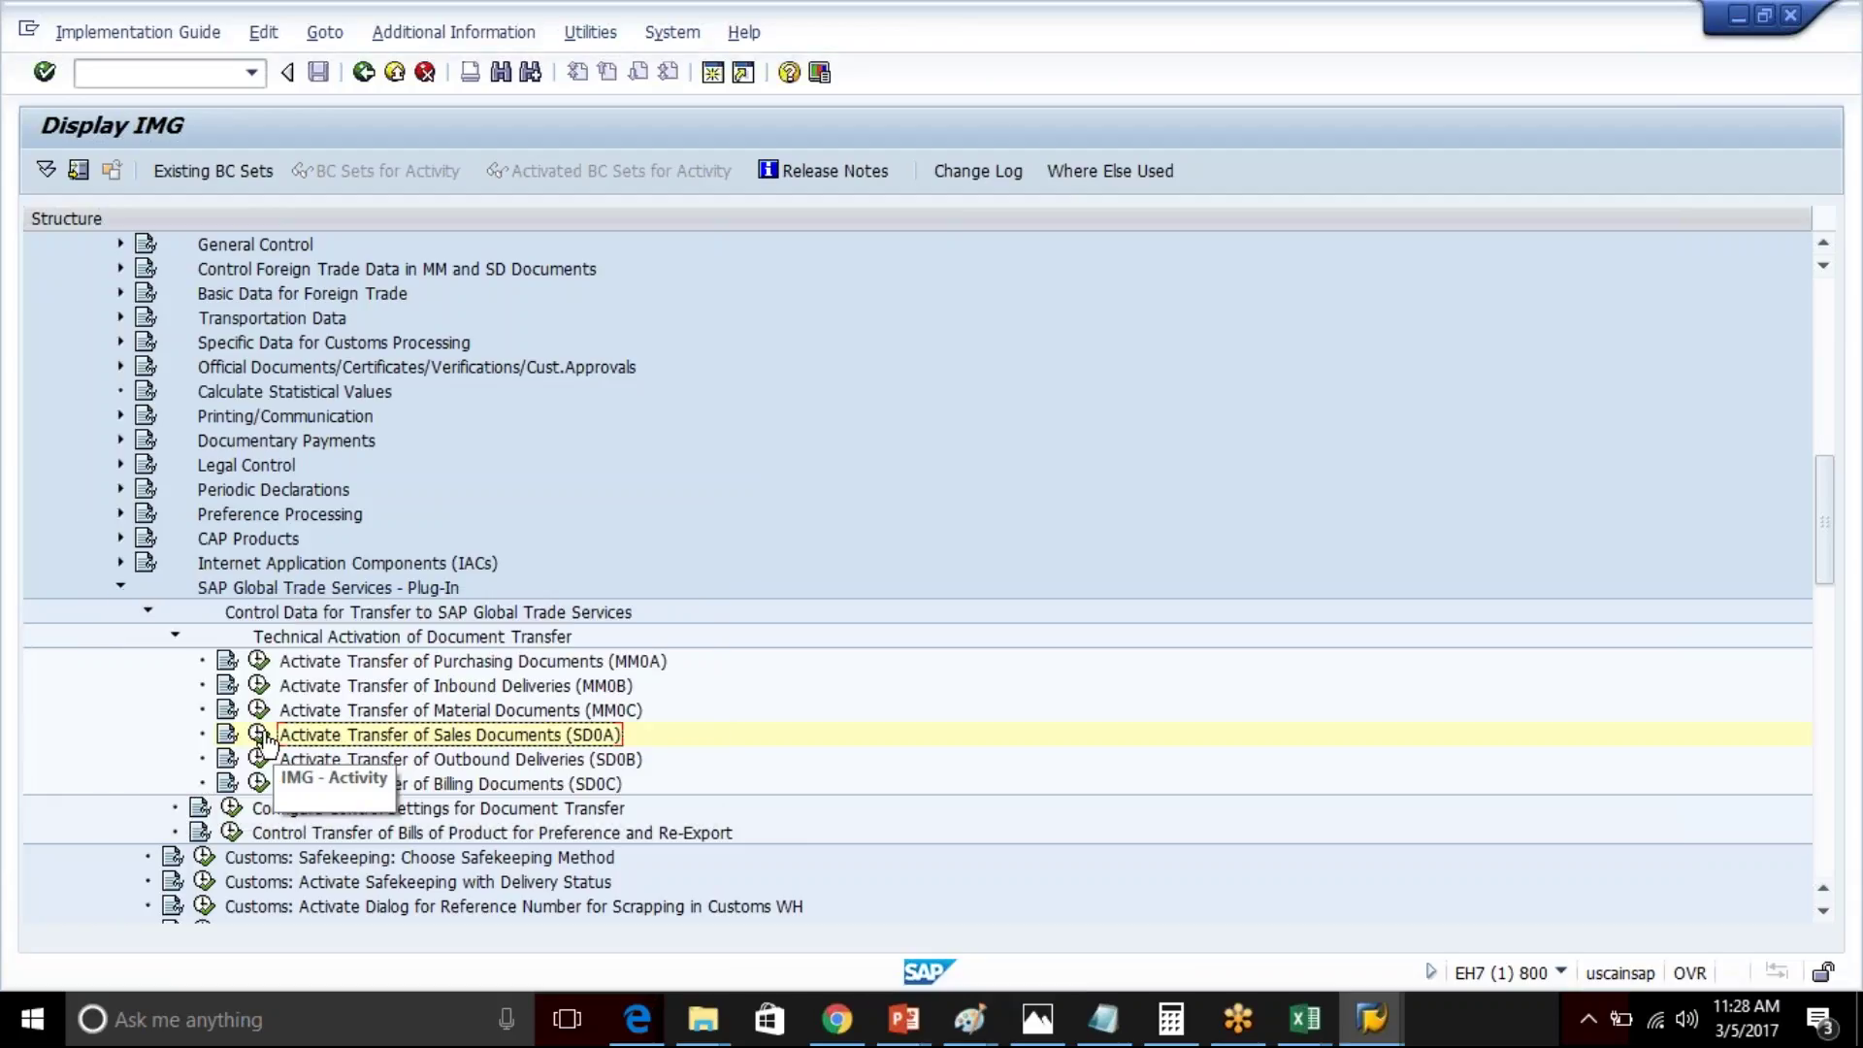
pyautogui.click(260, 735)
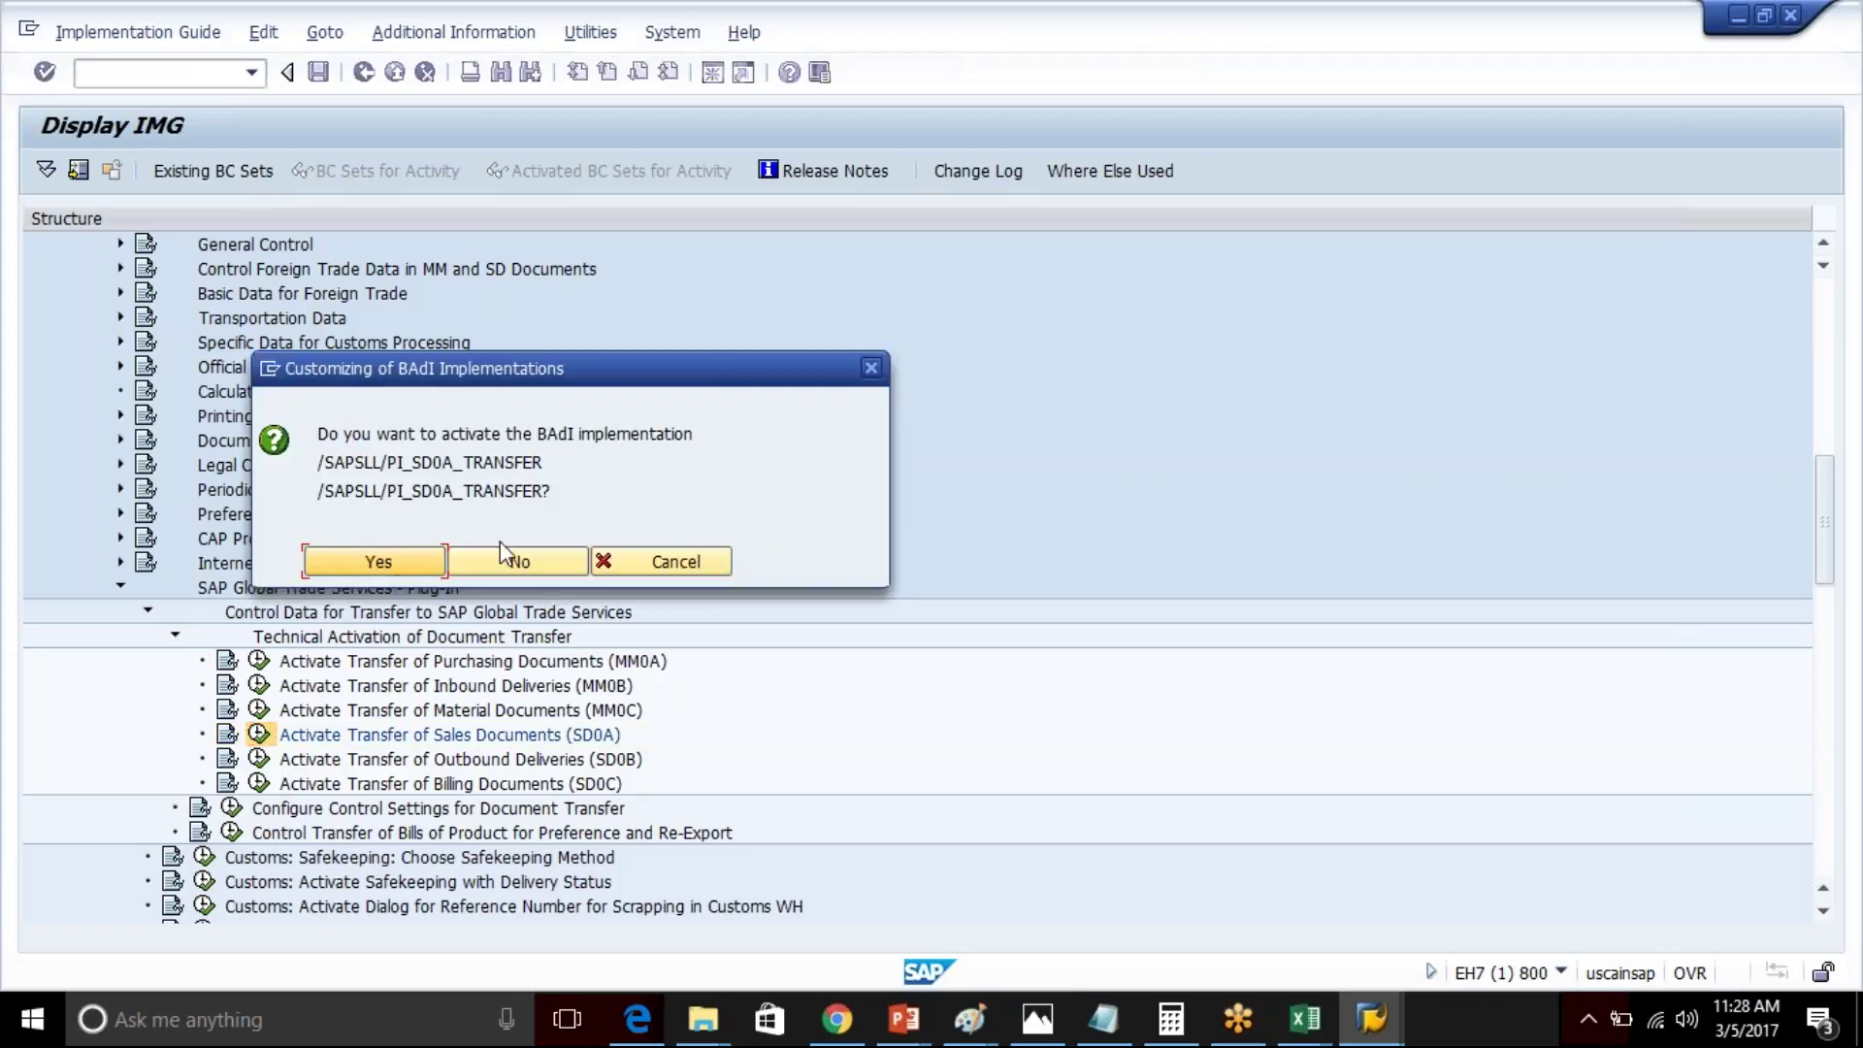
pyautogui.click(388, 557)
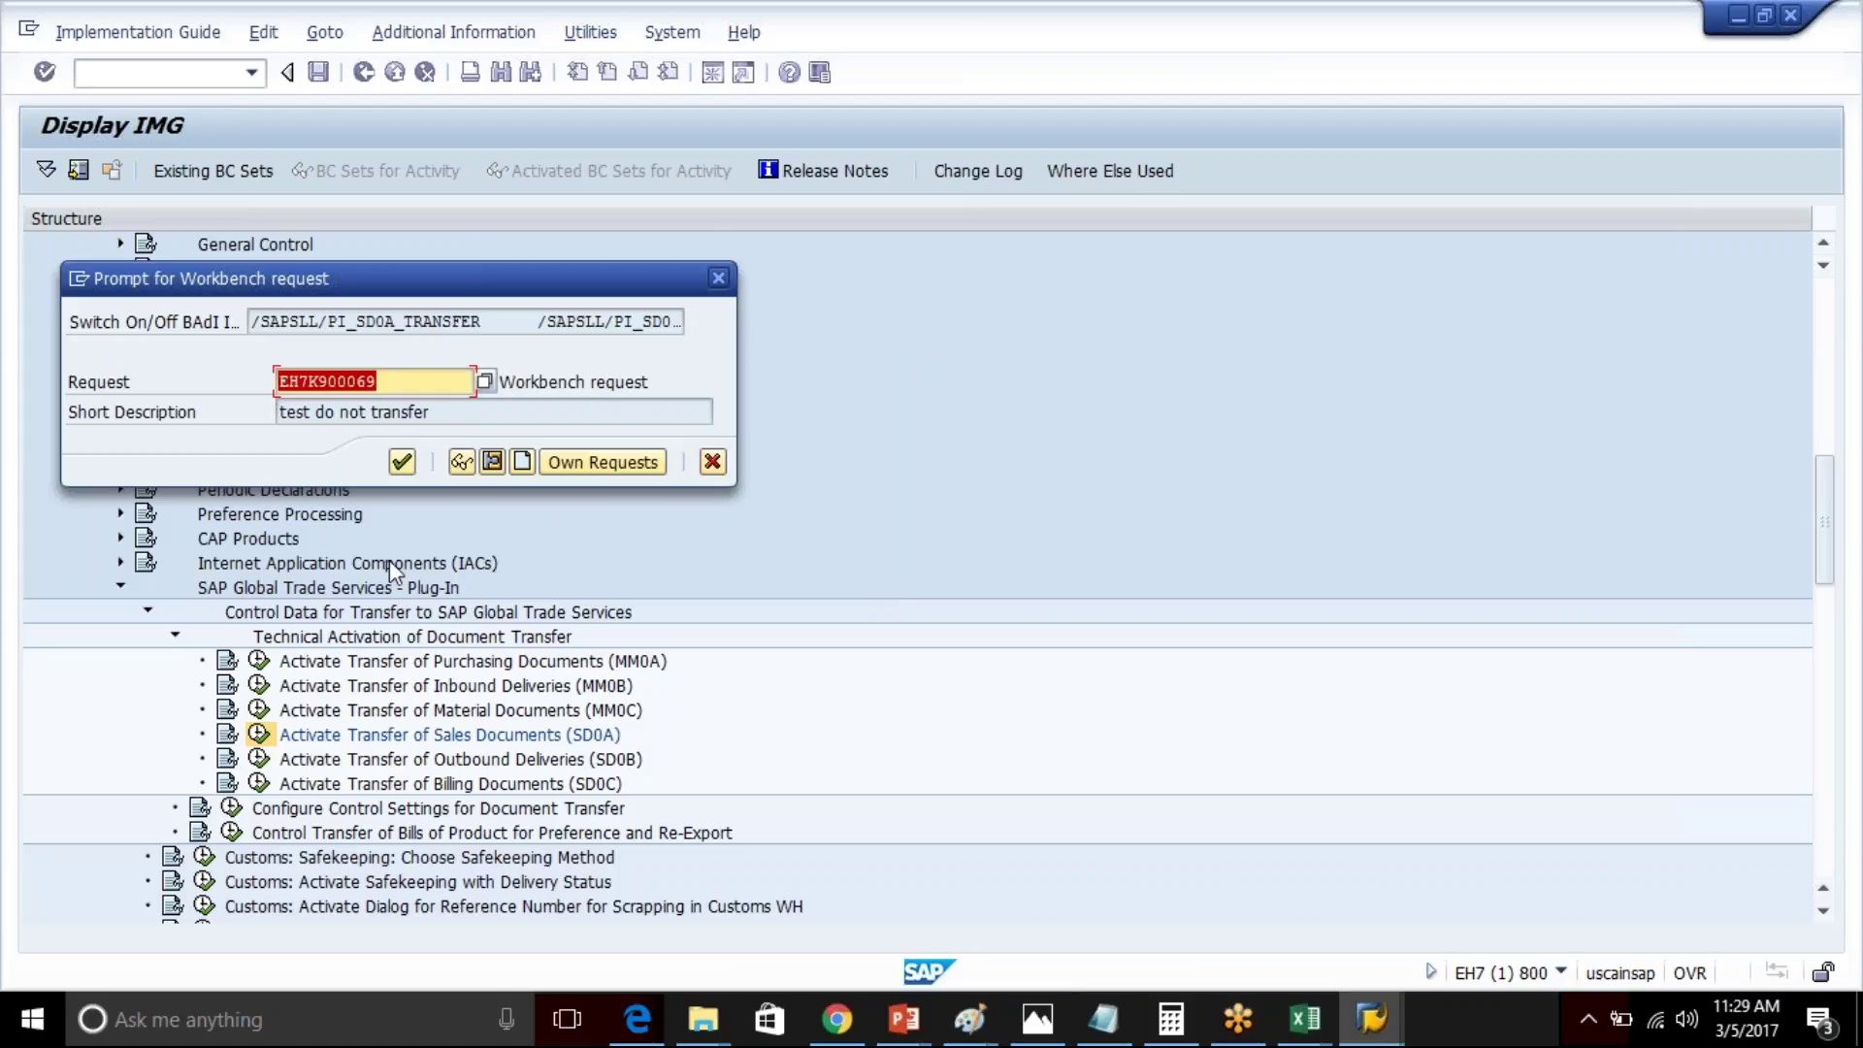
pyautogui.click(400, 465)
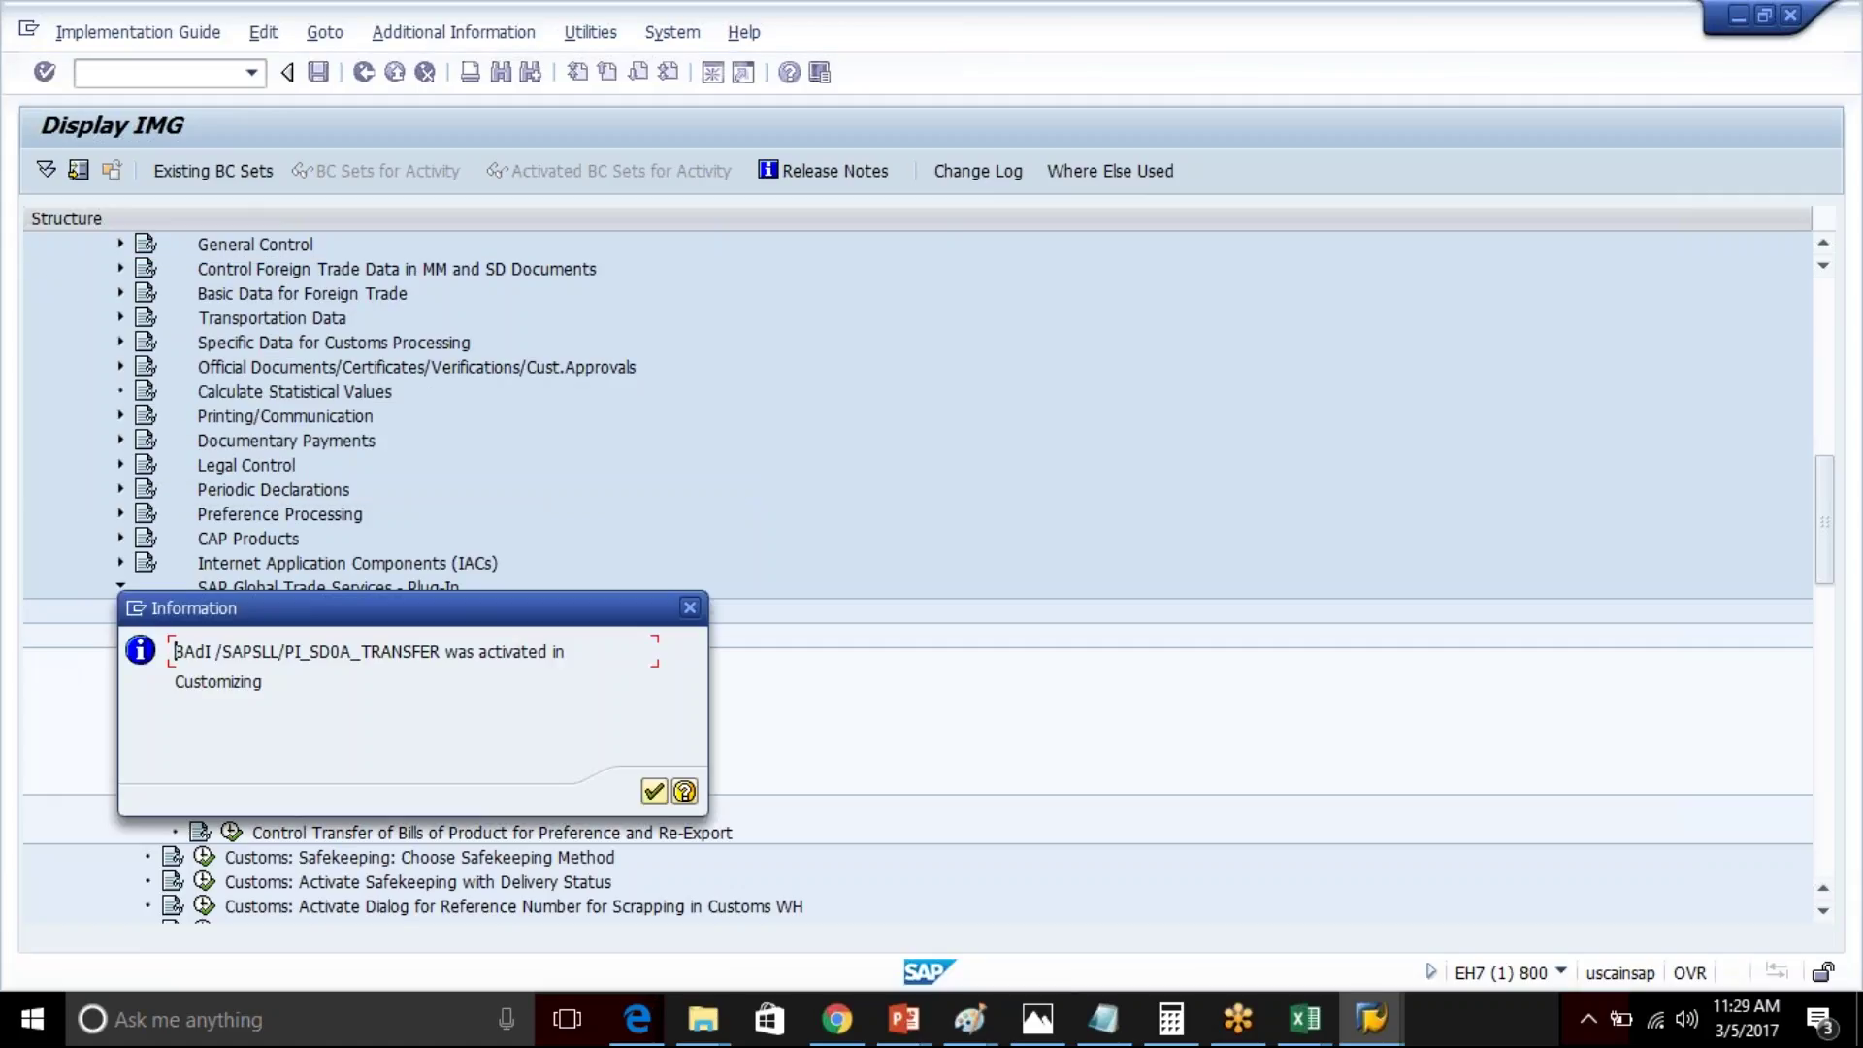
# - Close the BAdI activated information message
pyautogui.click(654, 790)
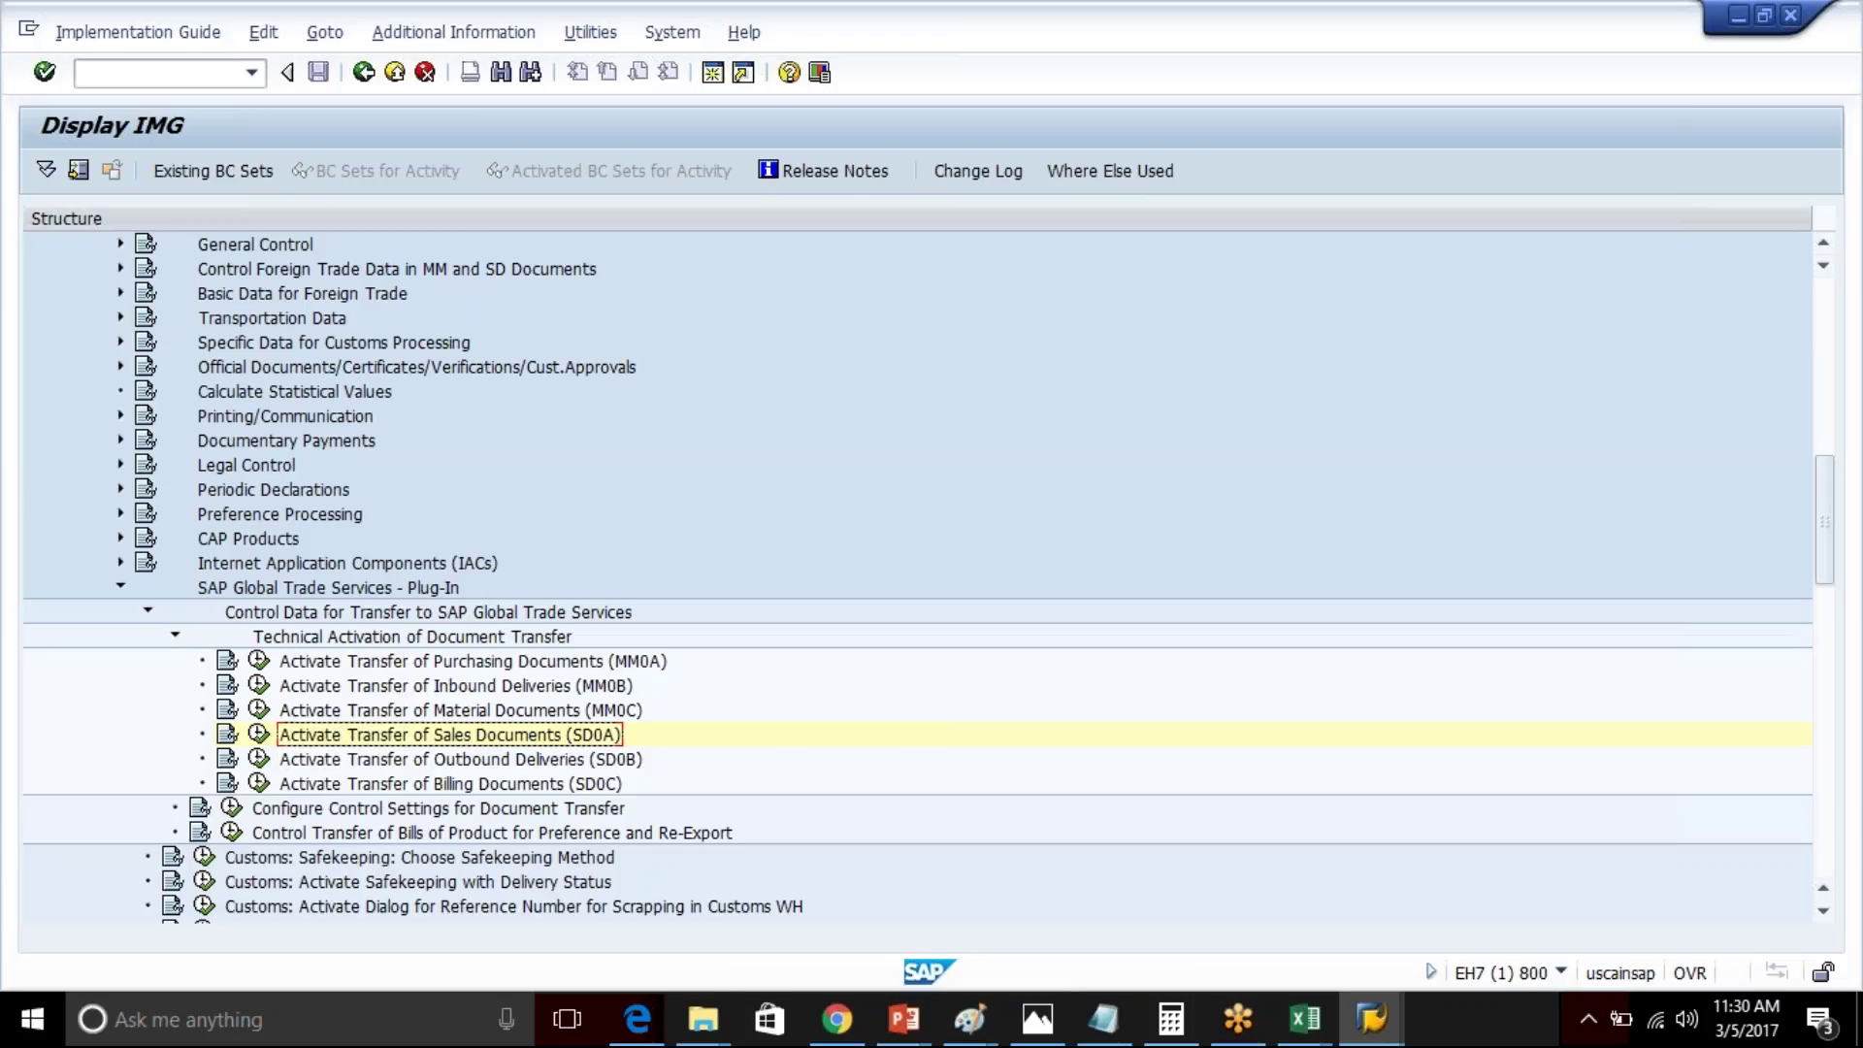
# - Run the Purchasing Documents (MM0A) activity, cancel its BAdI deactivation, and select SD0A
pyautogui.click(258, 660)
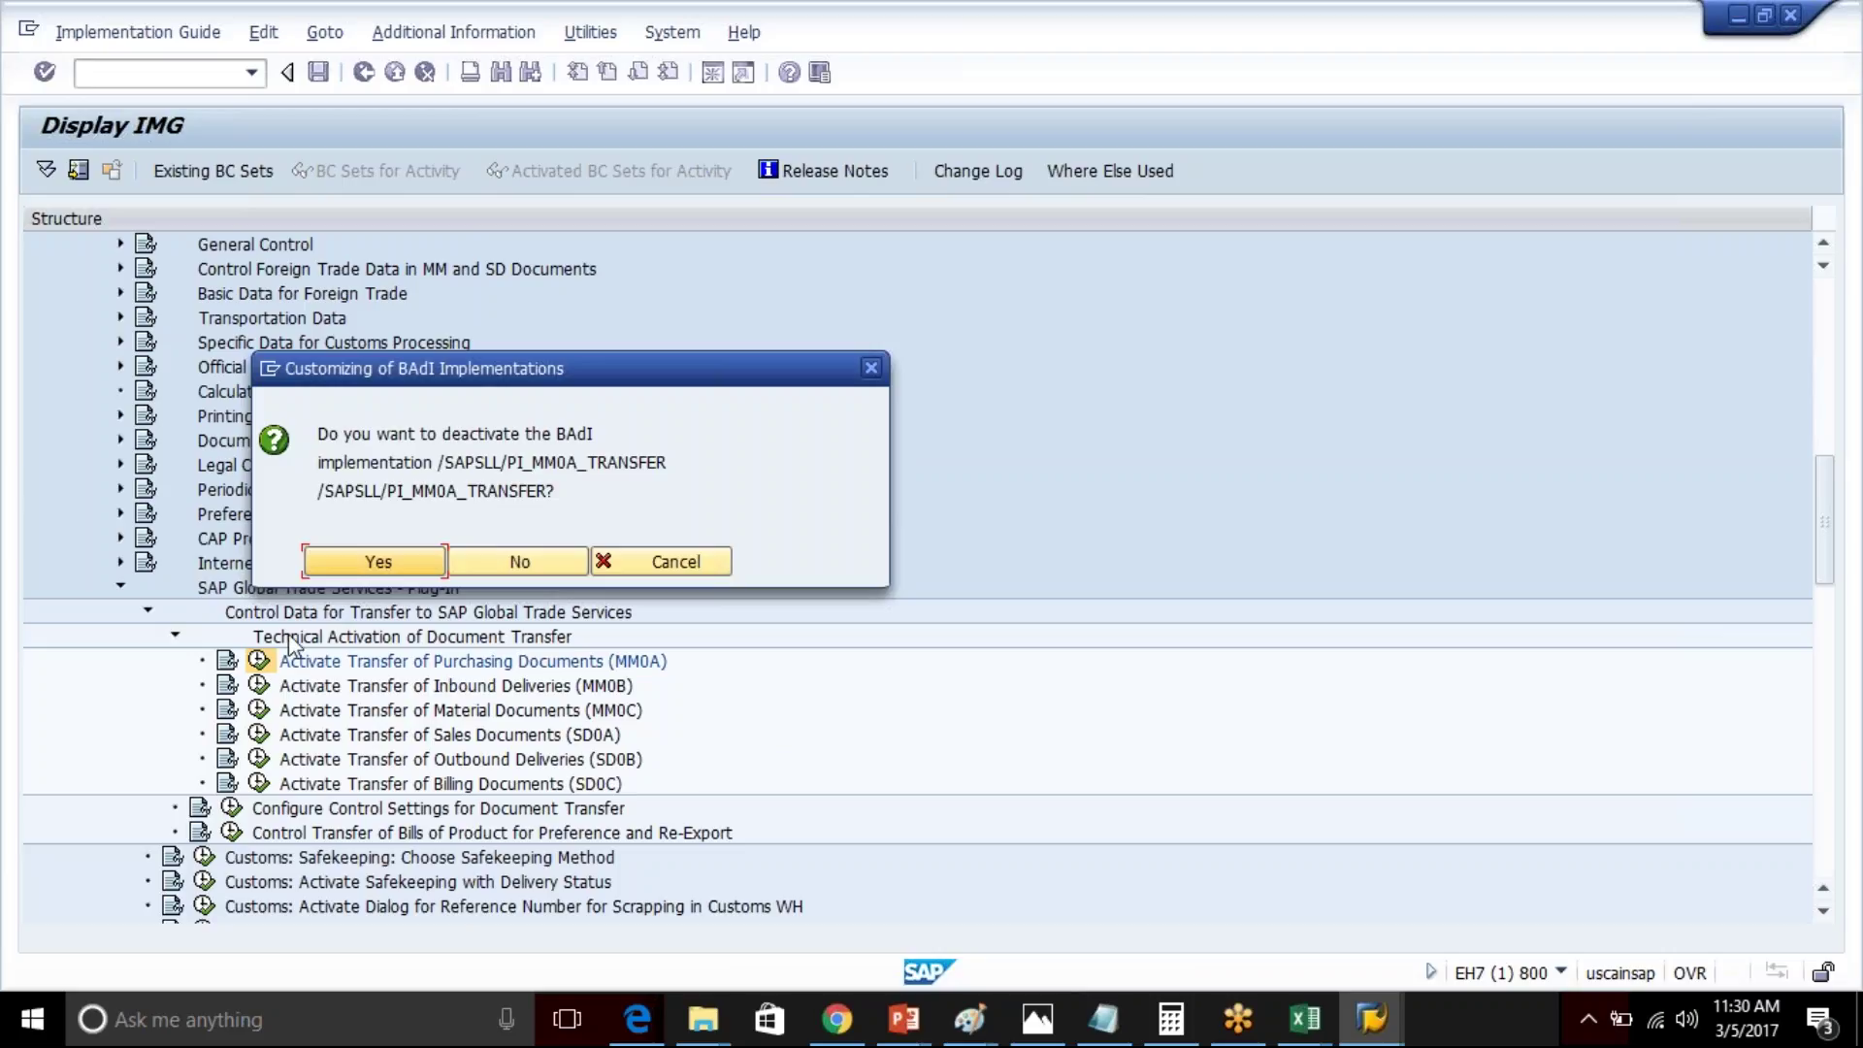
pyautogui.click(639, 563)
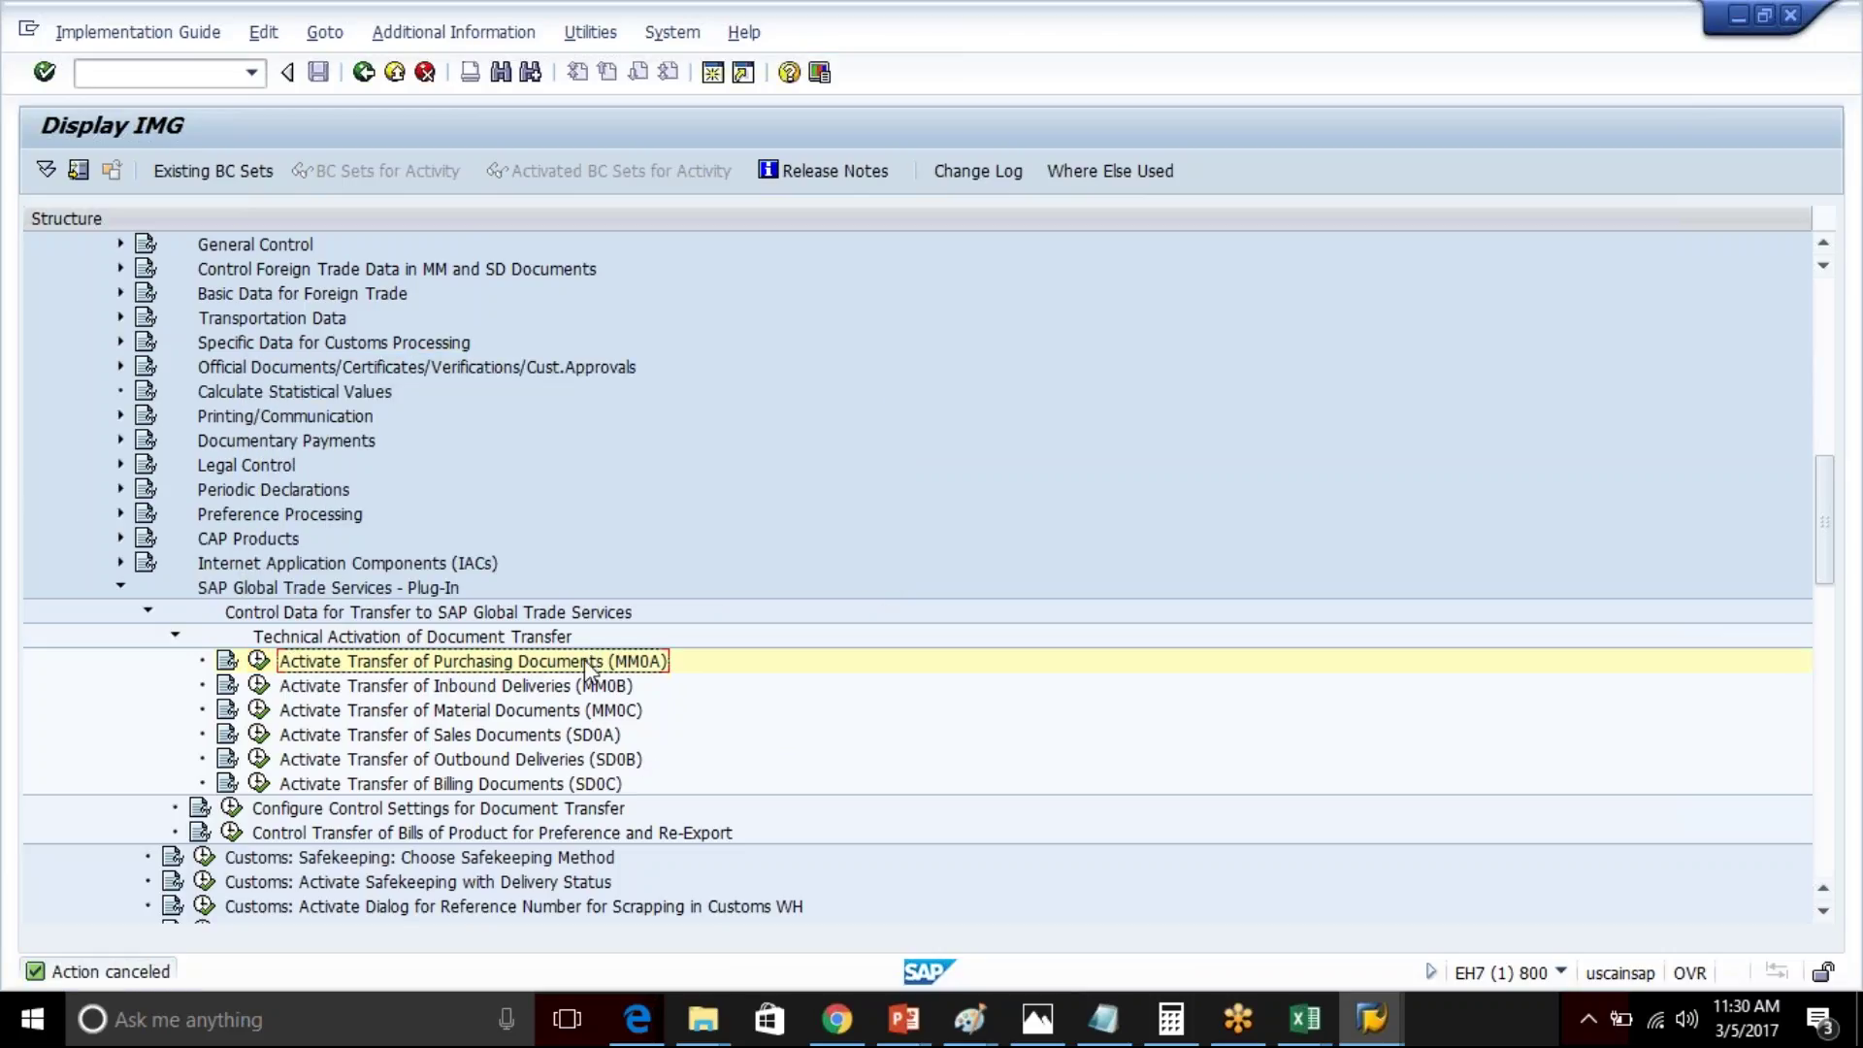
pyautogui.click(560, 737)
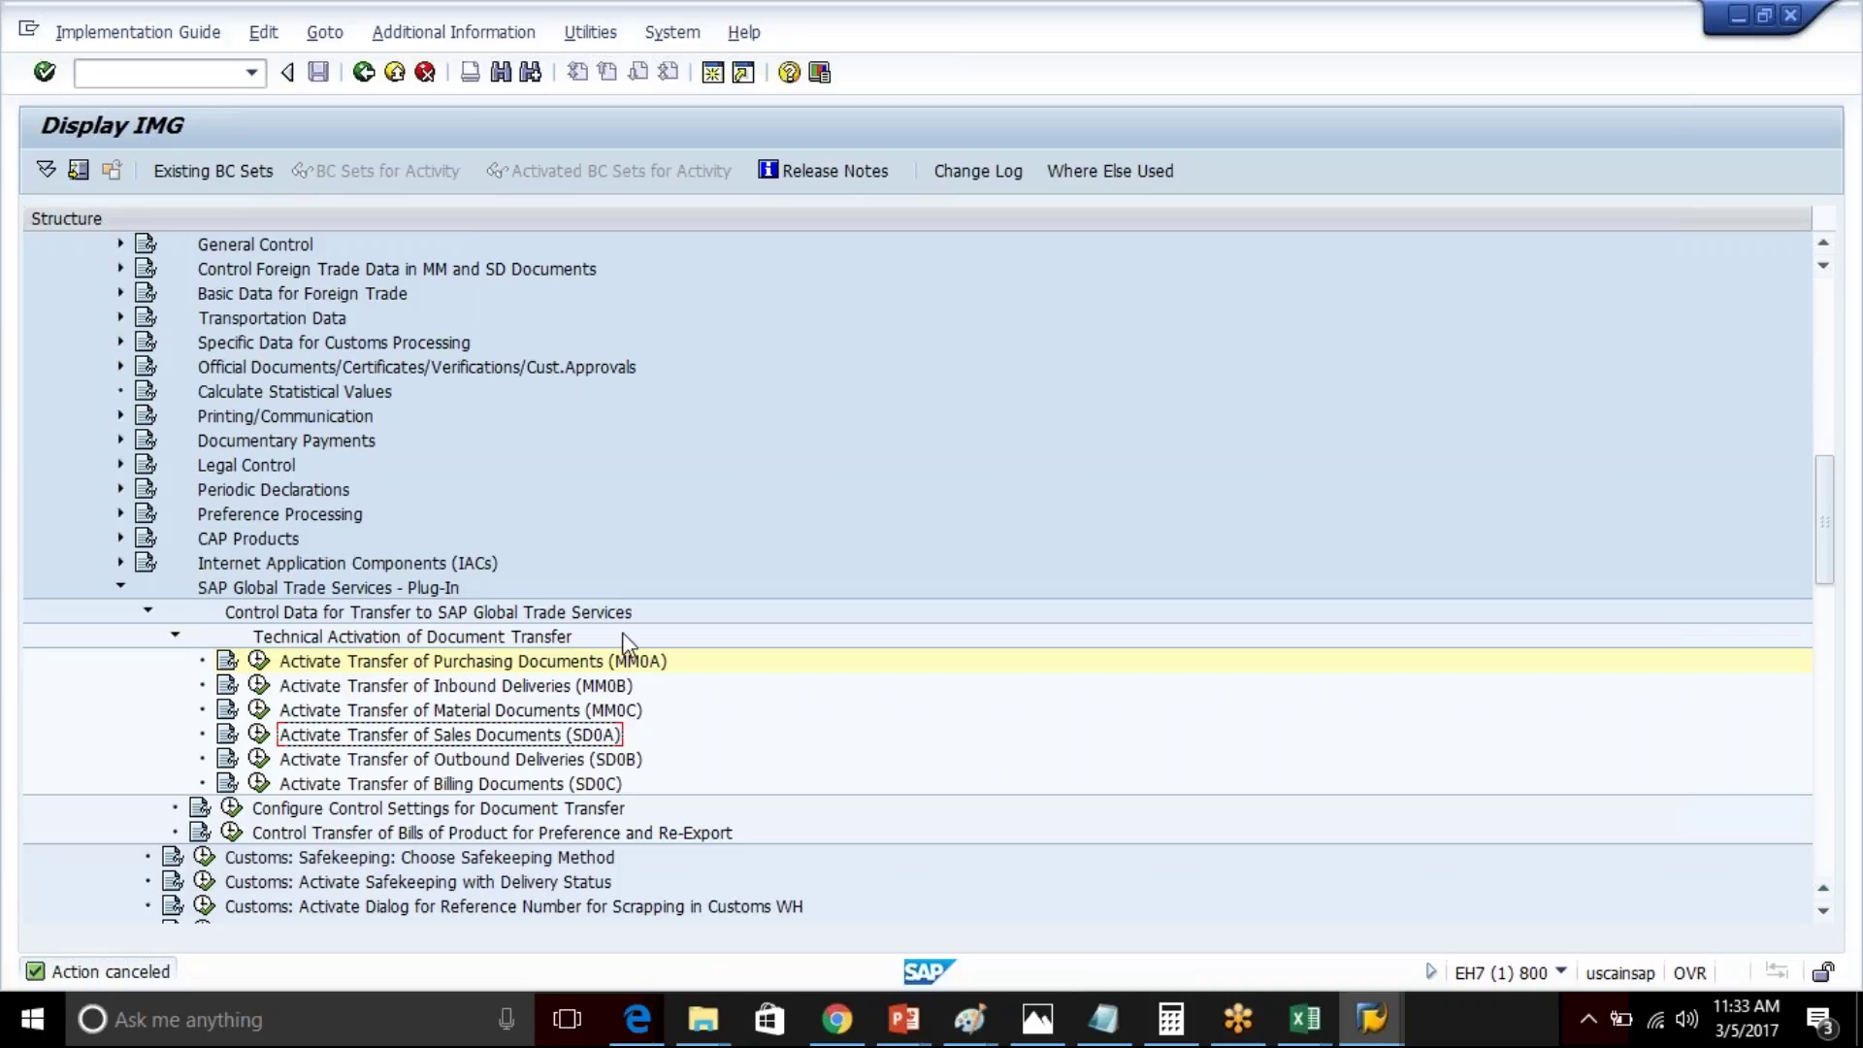
# - Run Configure Control Settings for Document Transfer and select the SD0A sales-document application level
pyautogui.click(612, 668)
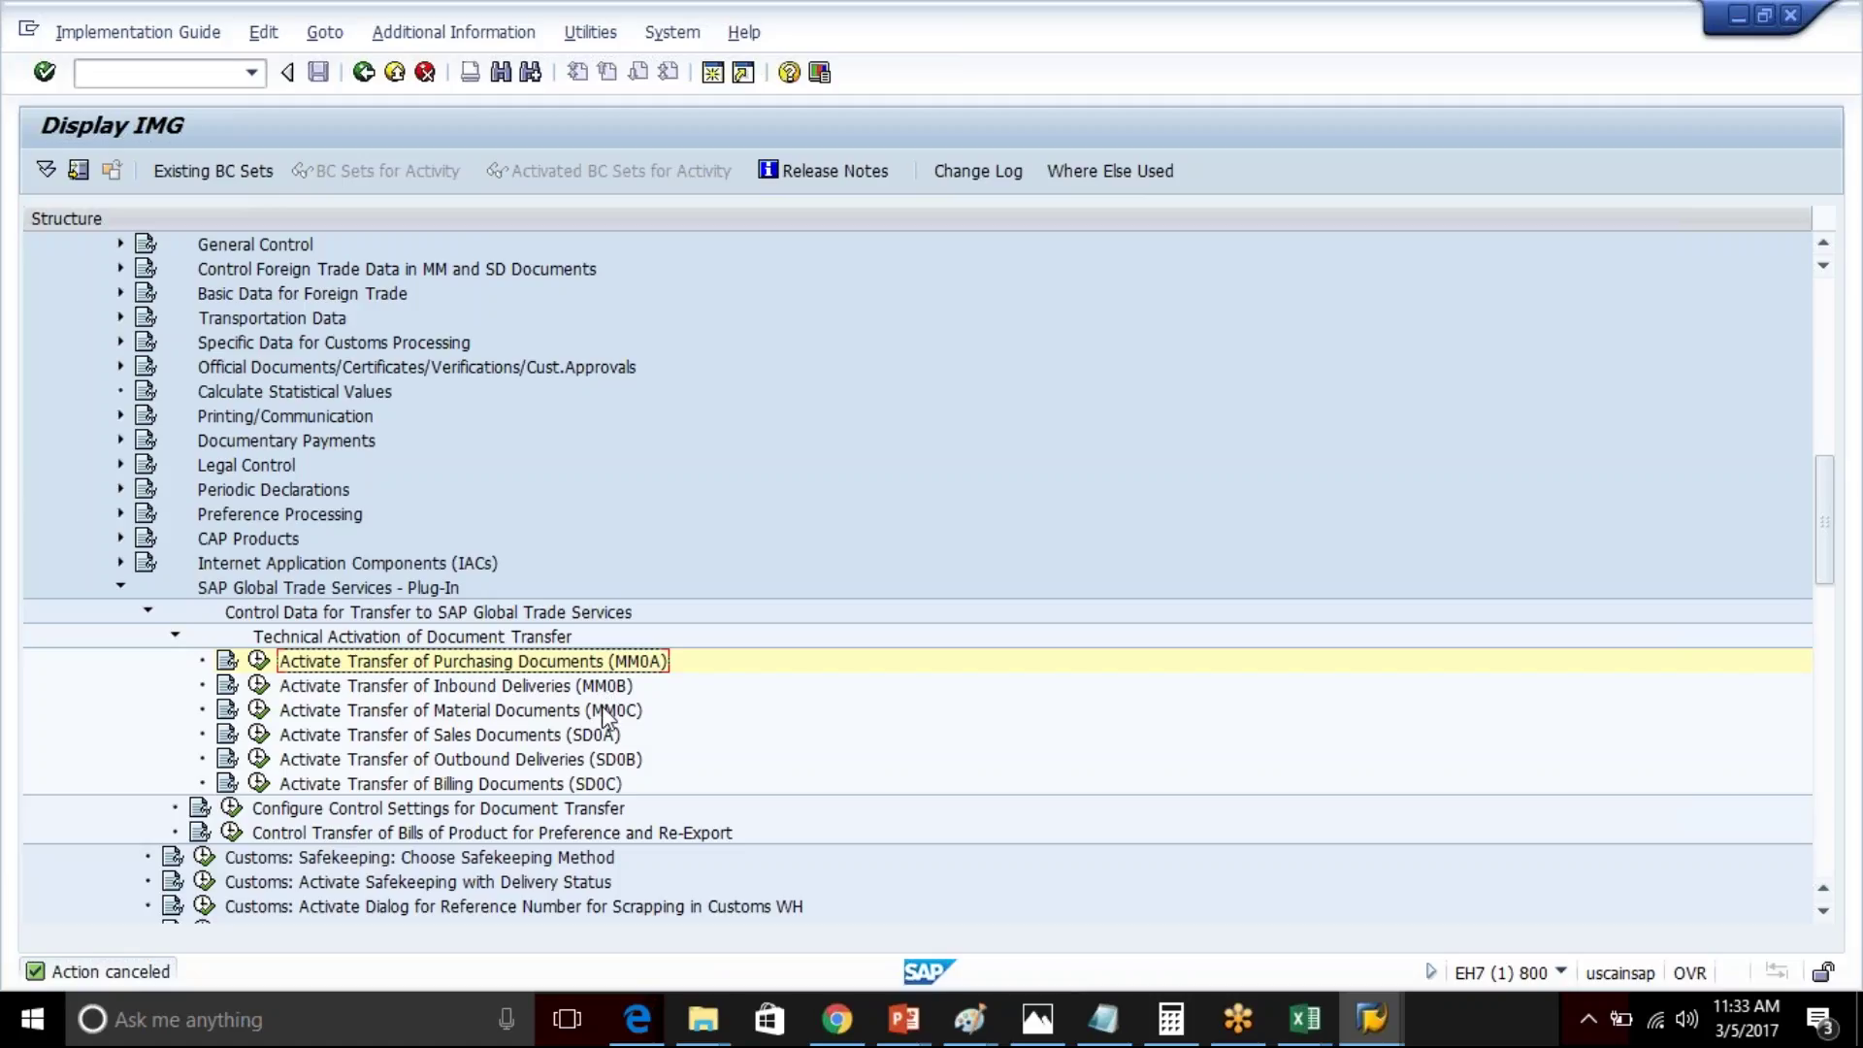
pyautogui.click(388, 809)
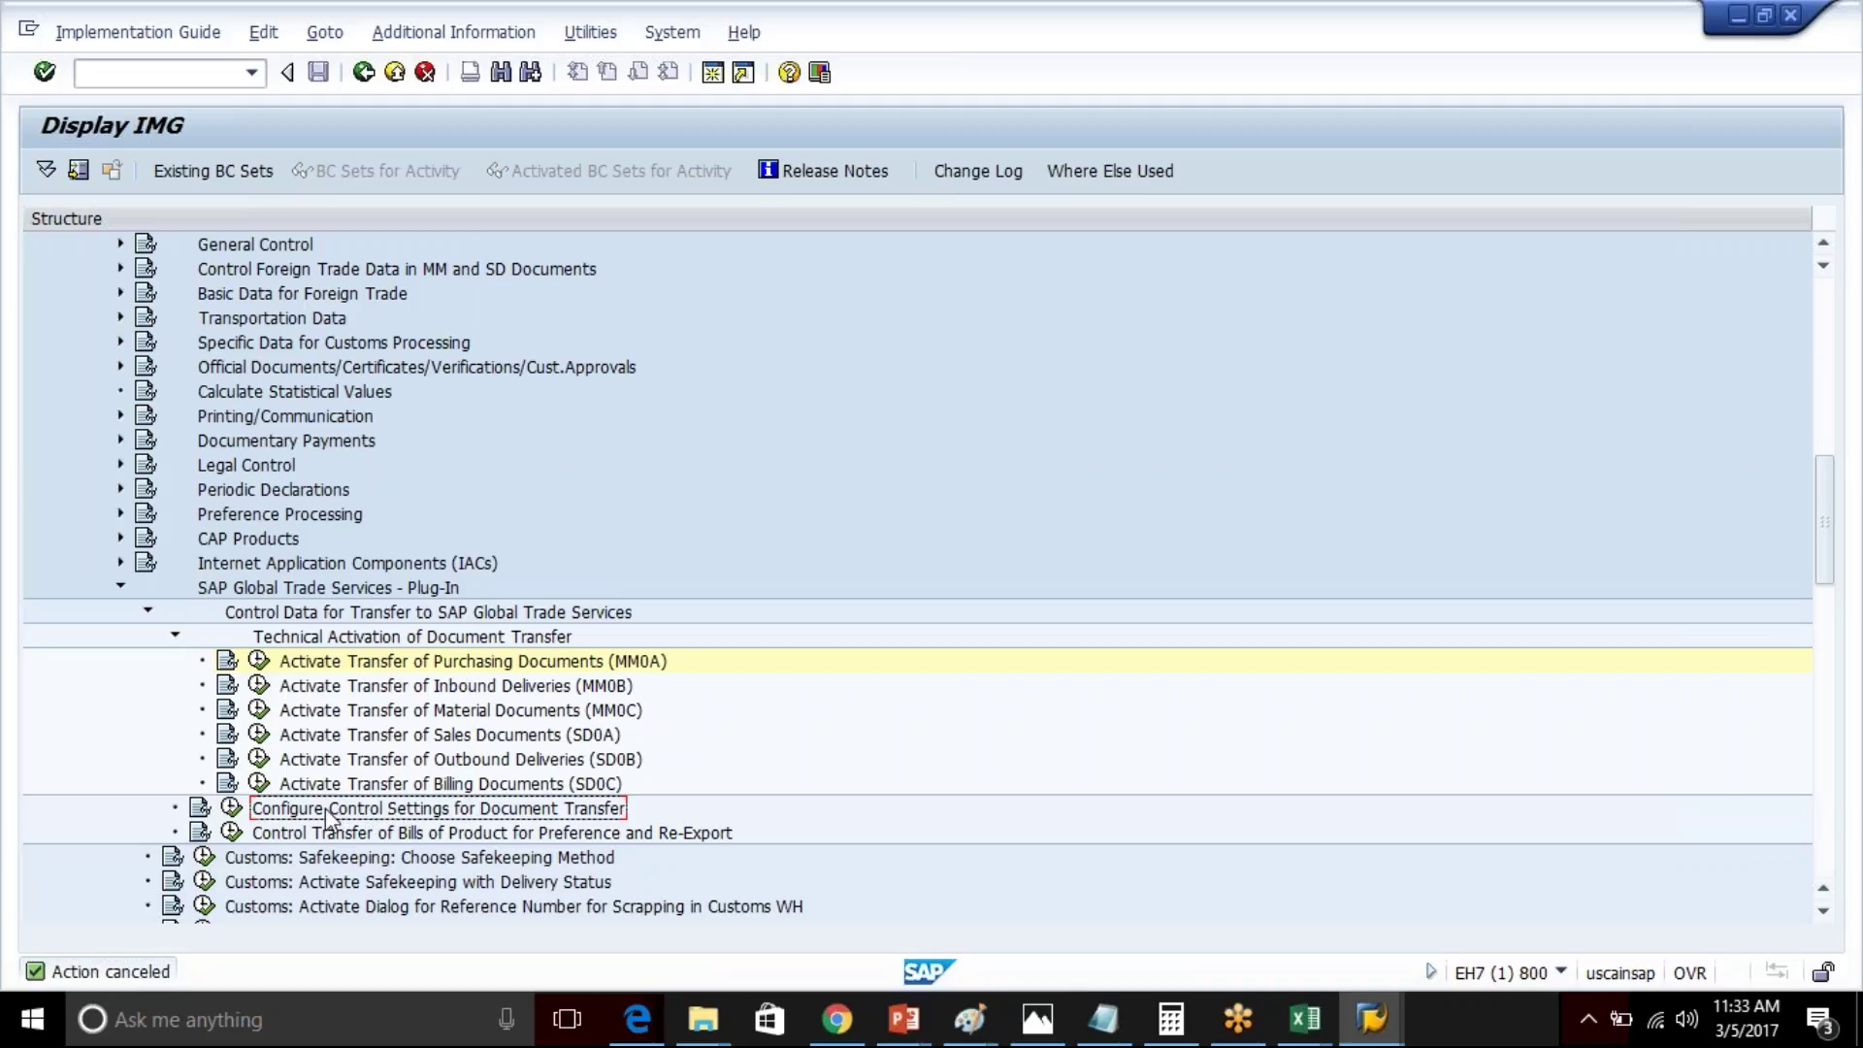
pyautogui.click(231, 809)
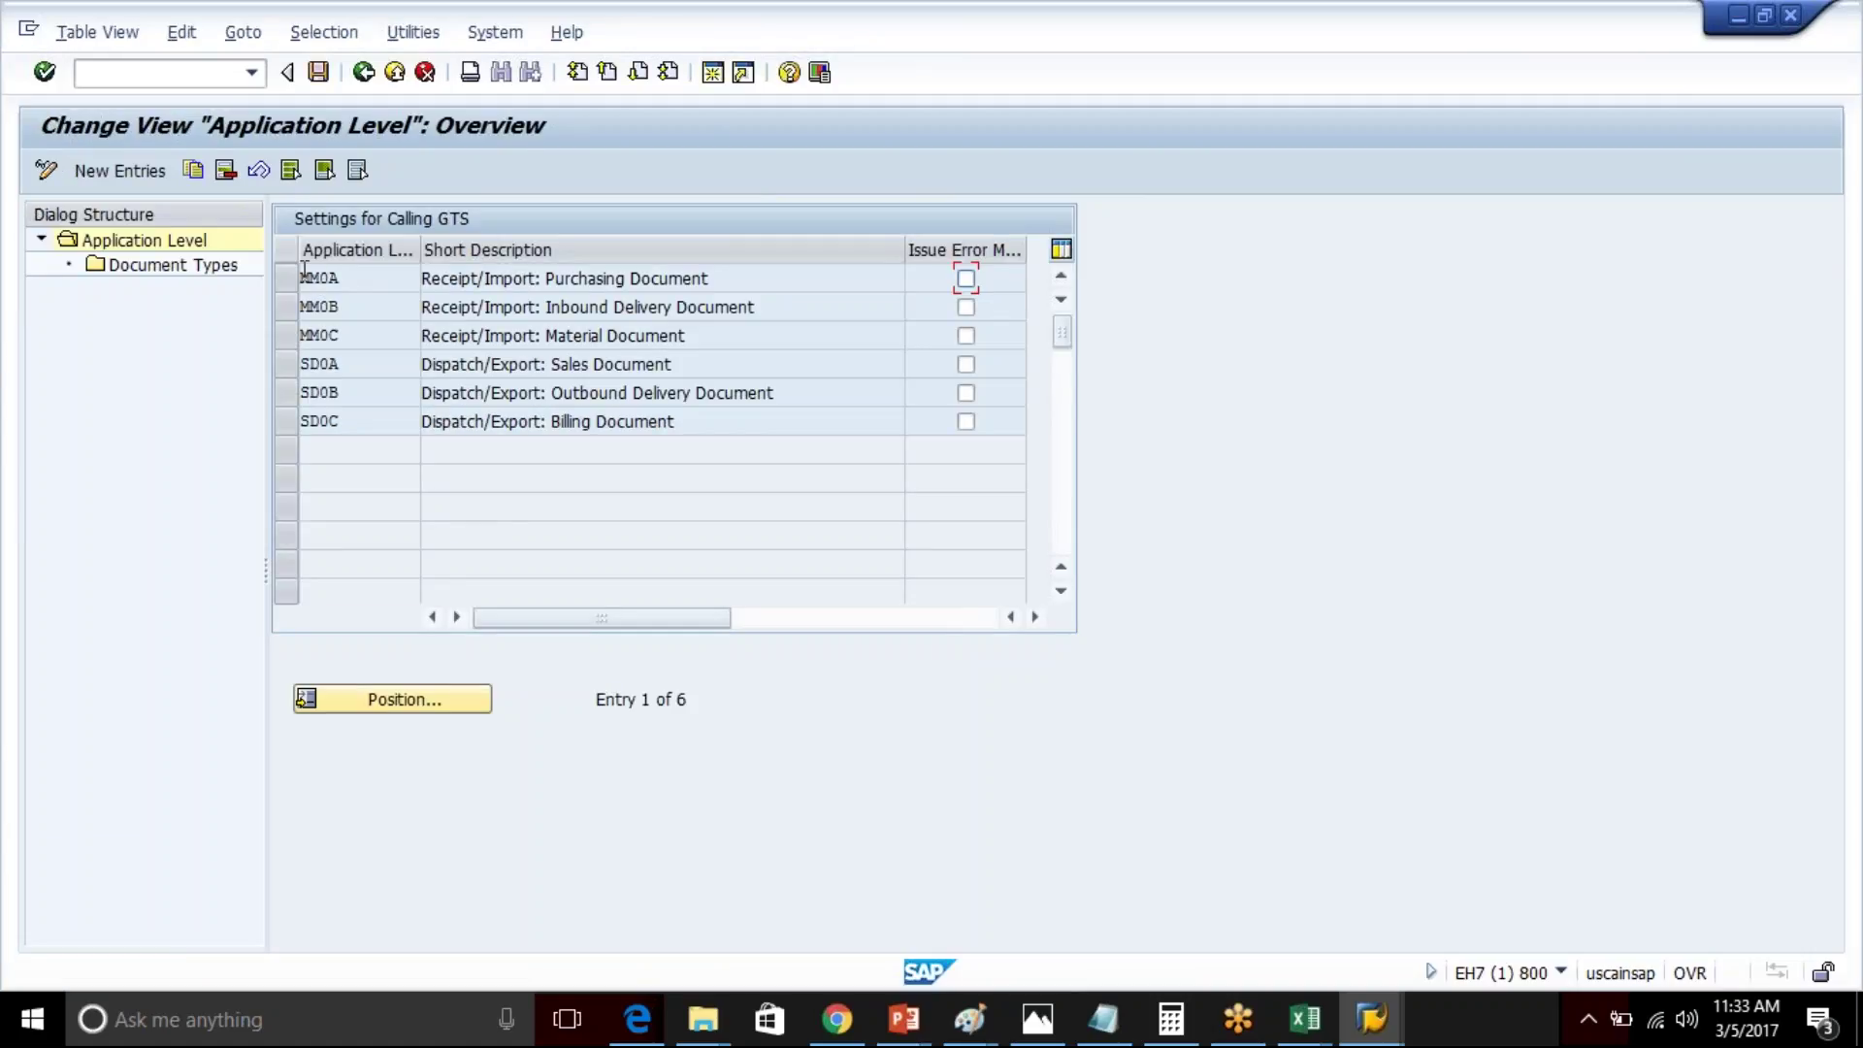
pyautogui.click(282, 276)
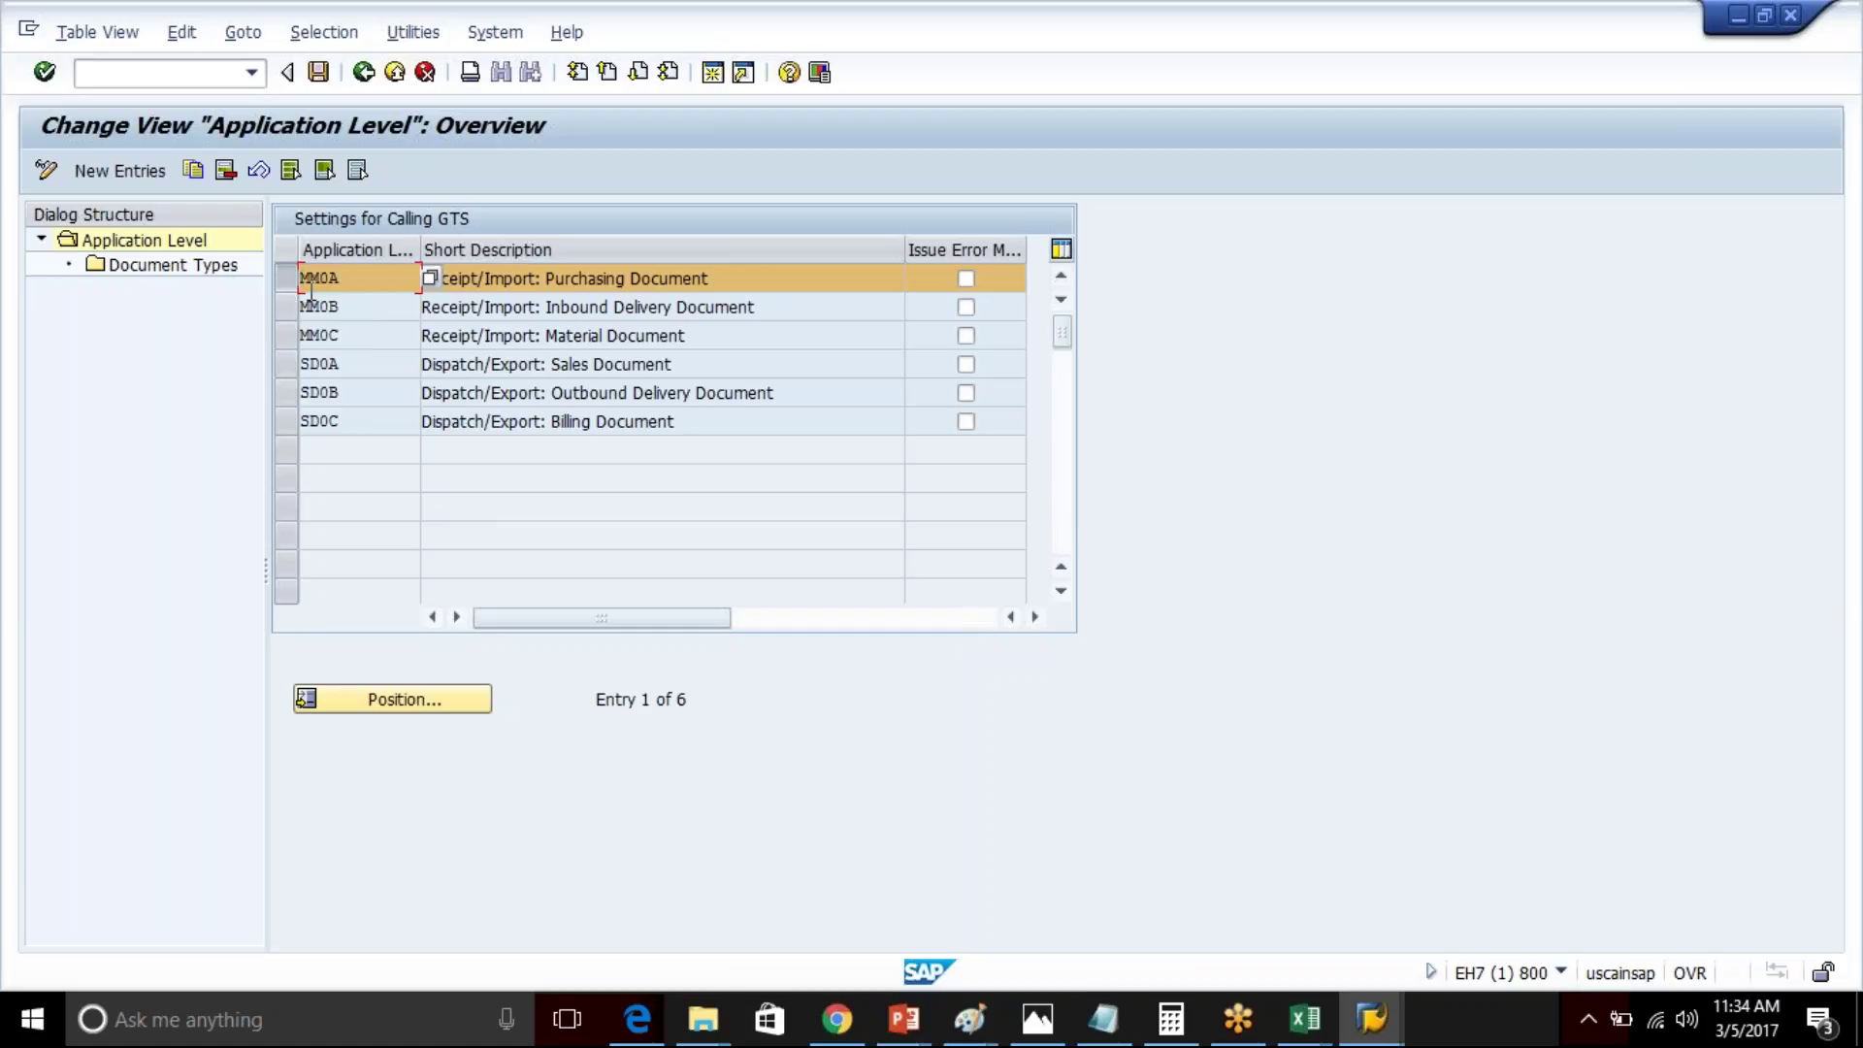
pyautogui.click(287, 365)
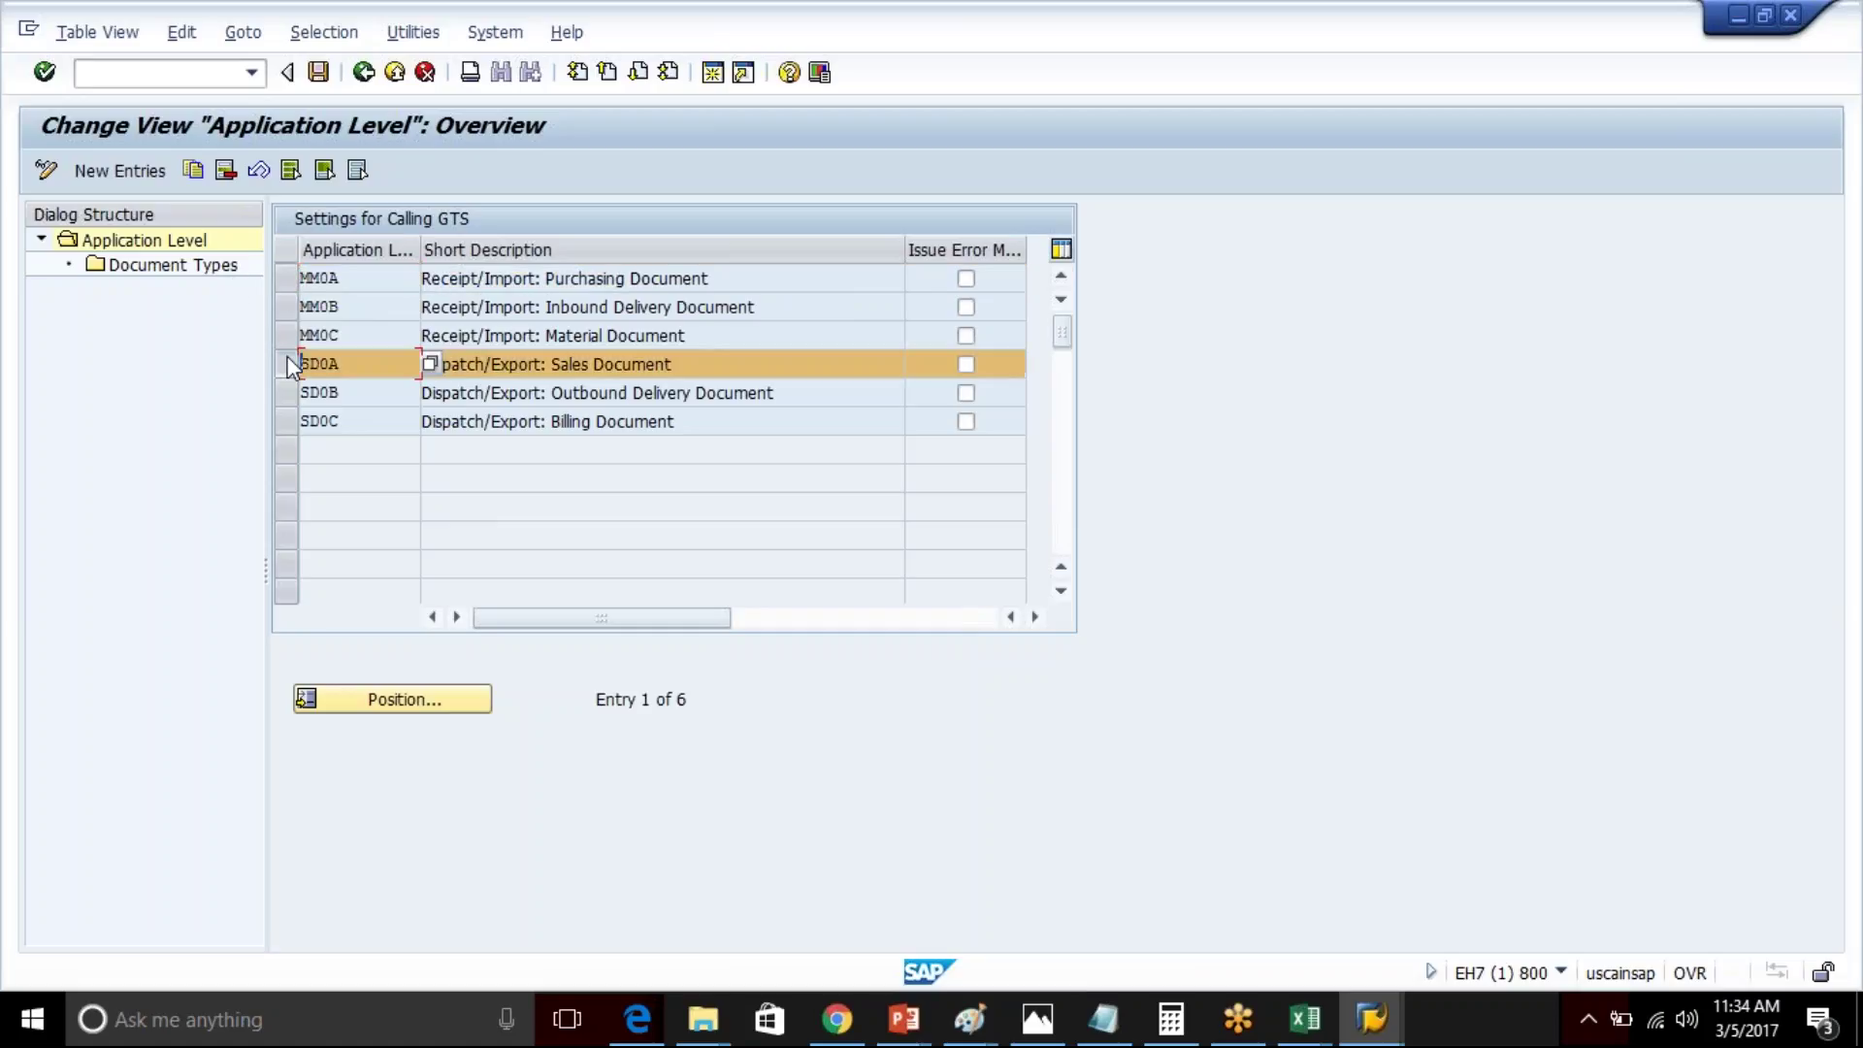
# - Open SD0A's Document Types, widen the Compliance column and inspect the TA row's GTS Dialog flag
pyautogui.doubleClick(194, 266)
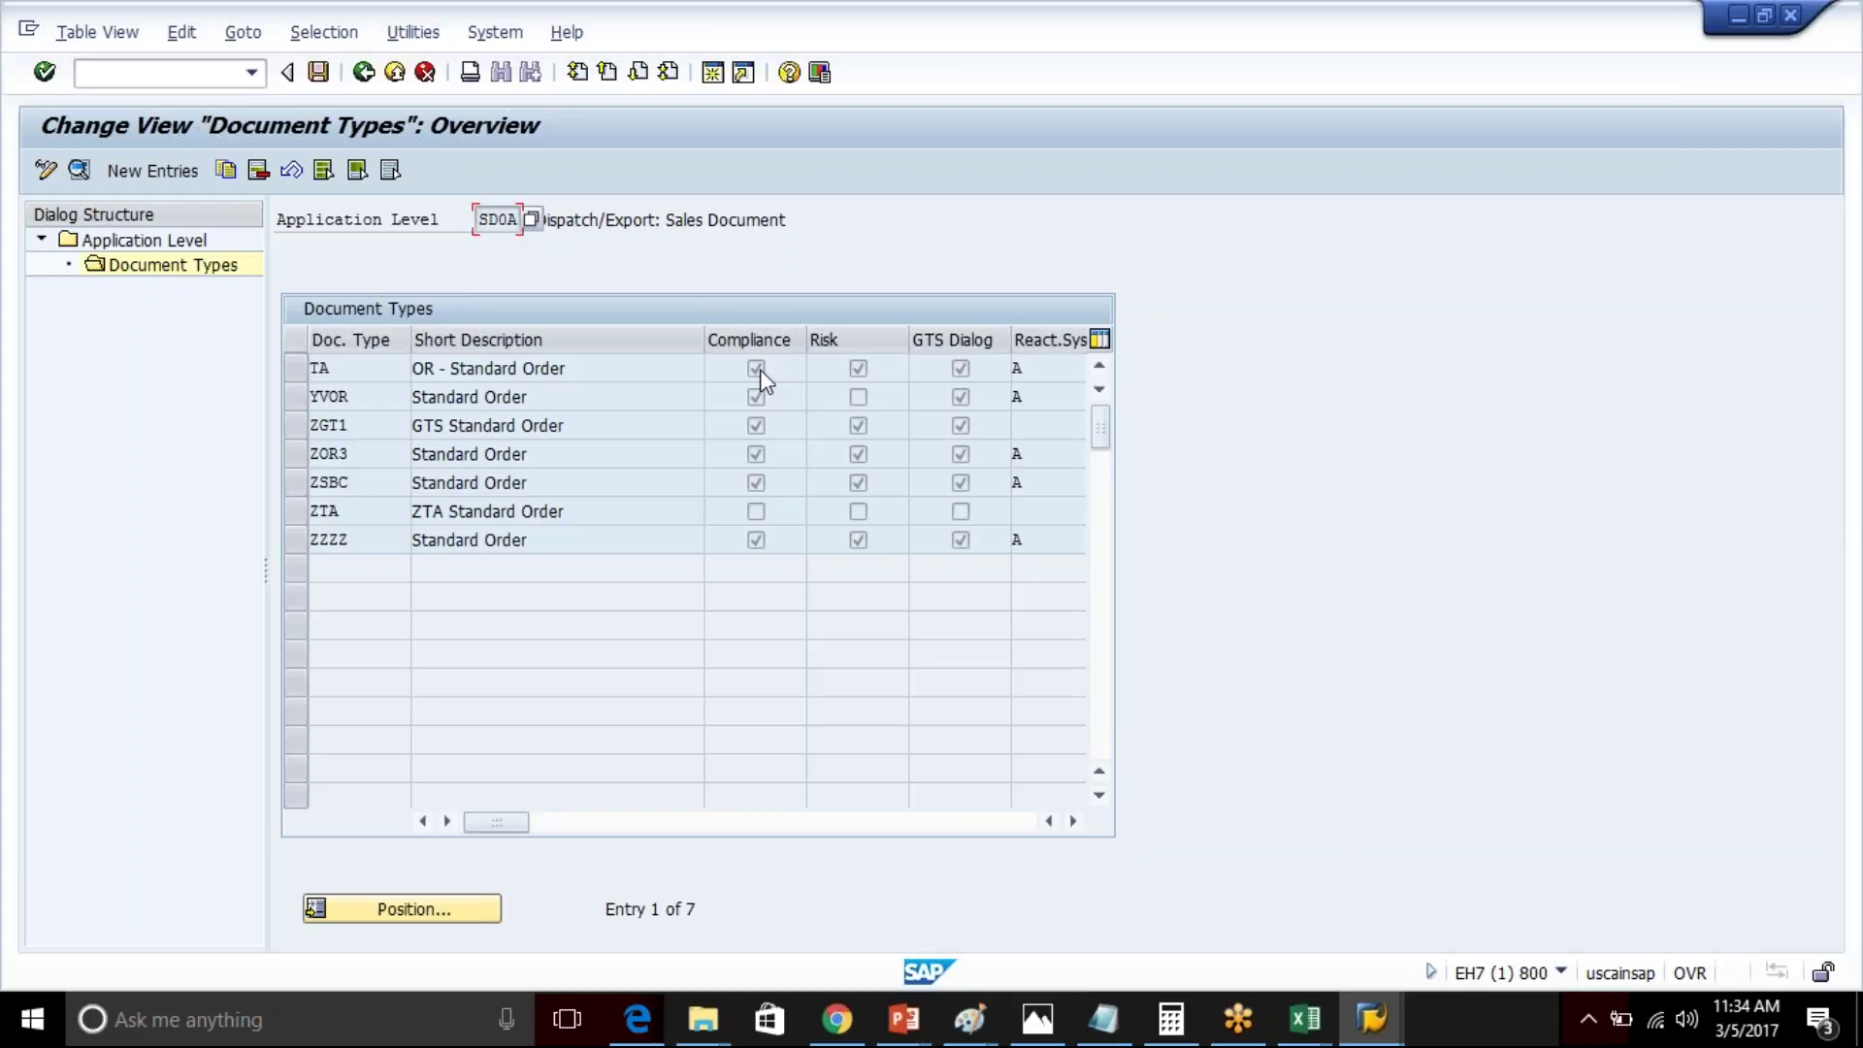
pyautogui.moveTo(806, 333); pyautogui.dragTo(957, 339)
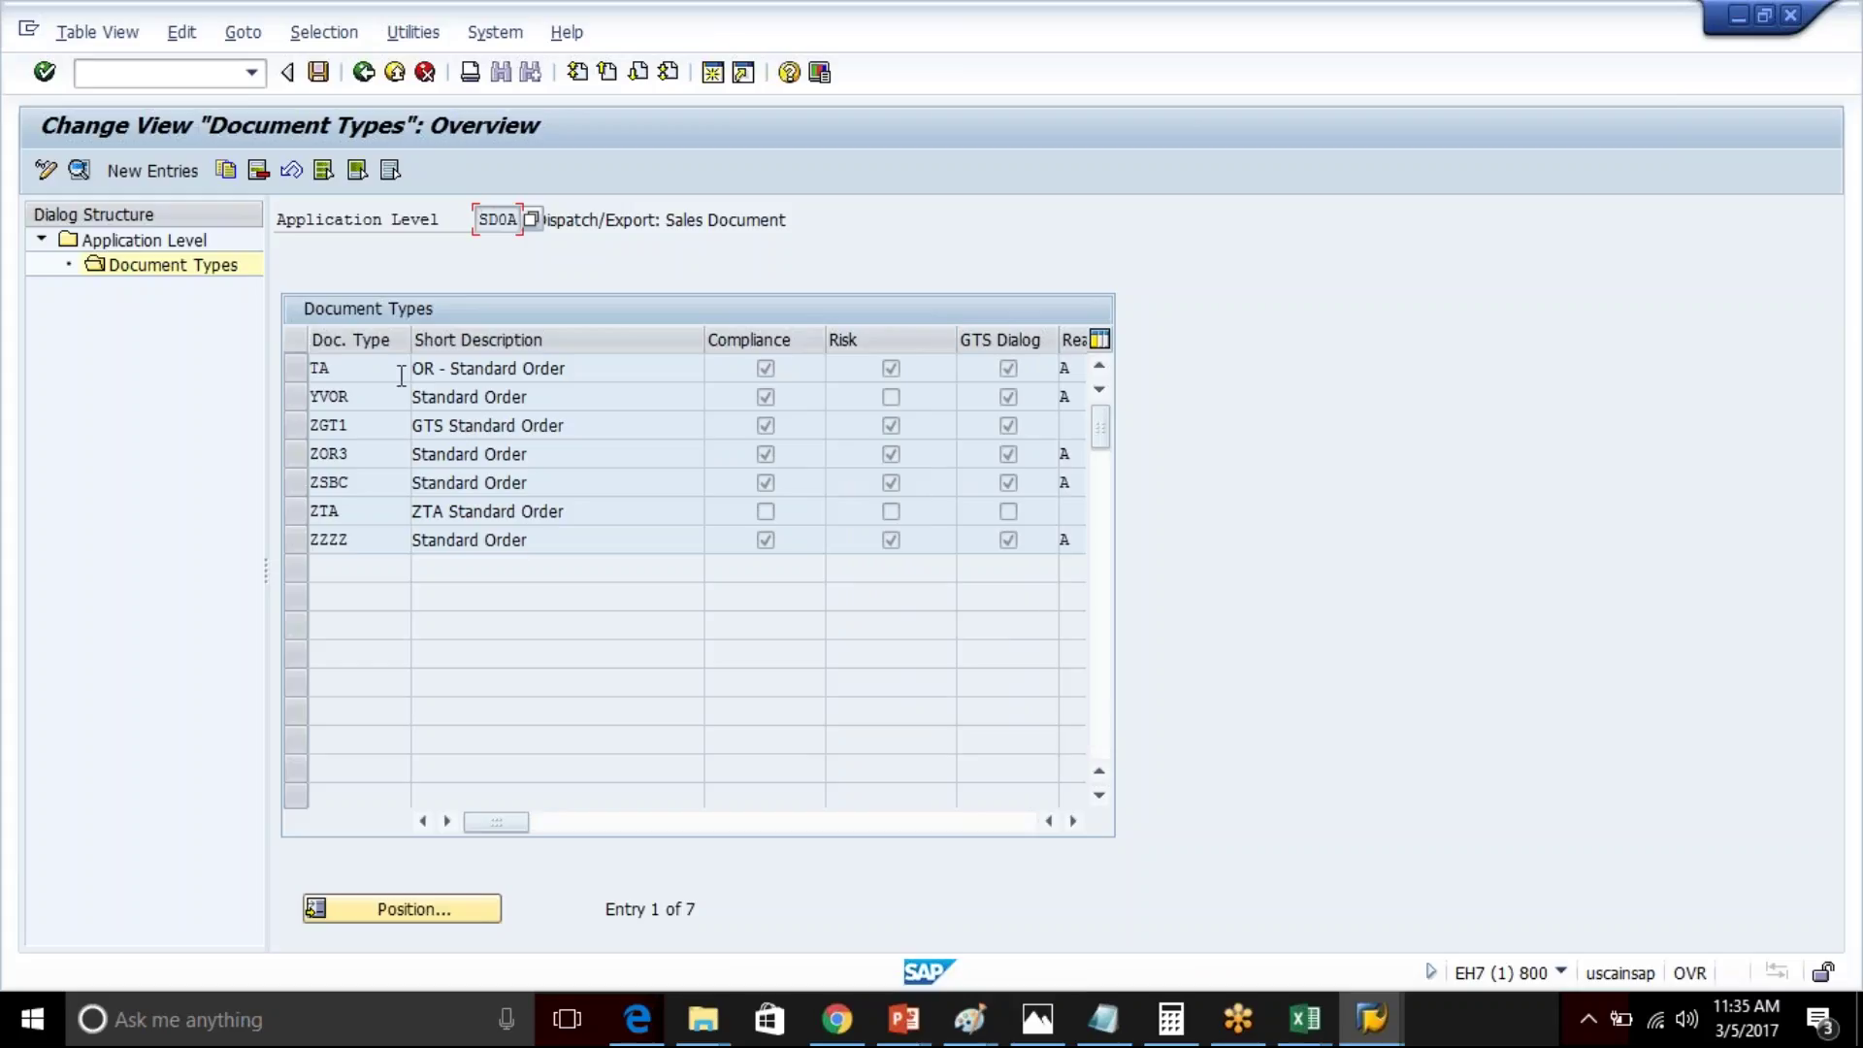
pyautogui.click(347, 367)
pyautogui.click(1009, 370)
# - Go back and open the document types of the SD0B outbound-delivery level
pyautogui.click(363, 72)
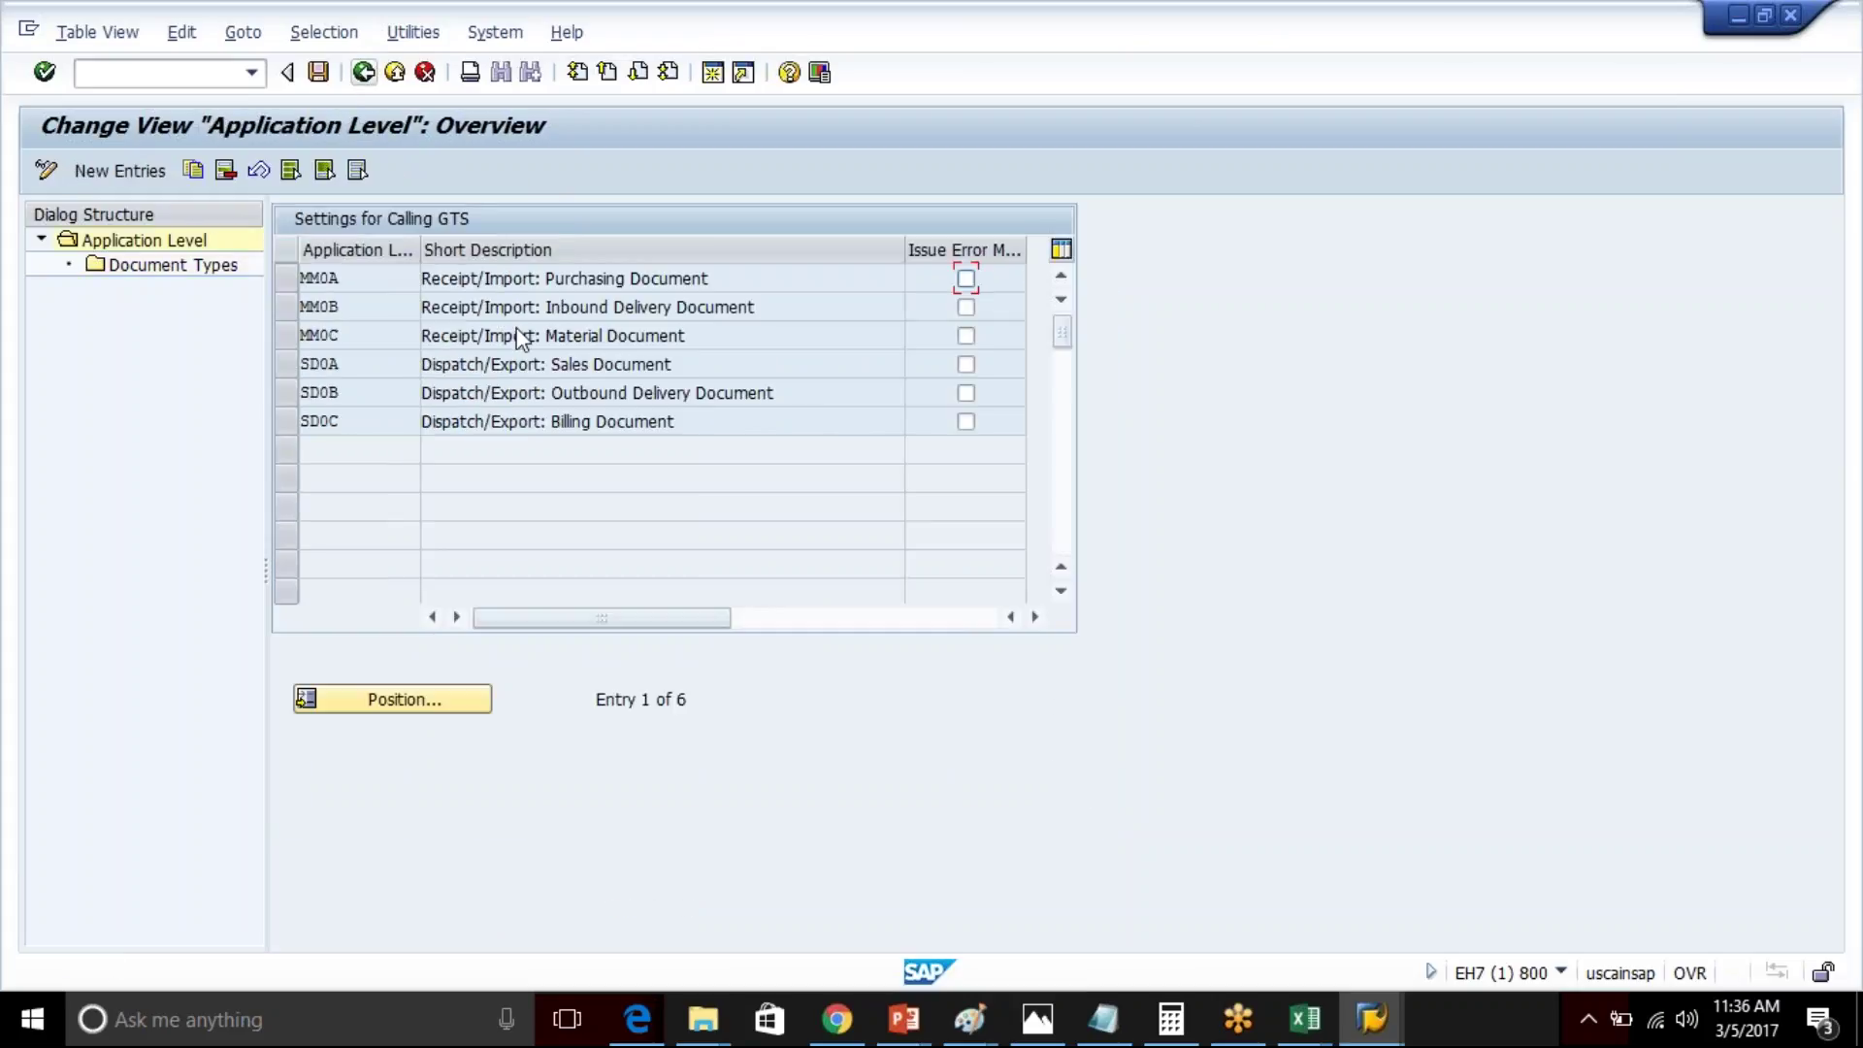
pyautogui.click(286, 393)
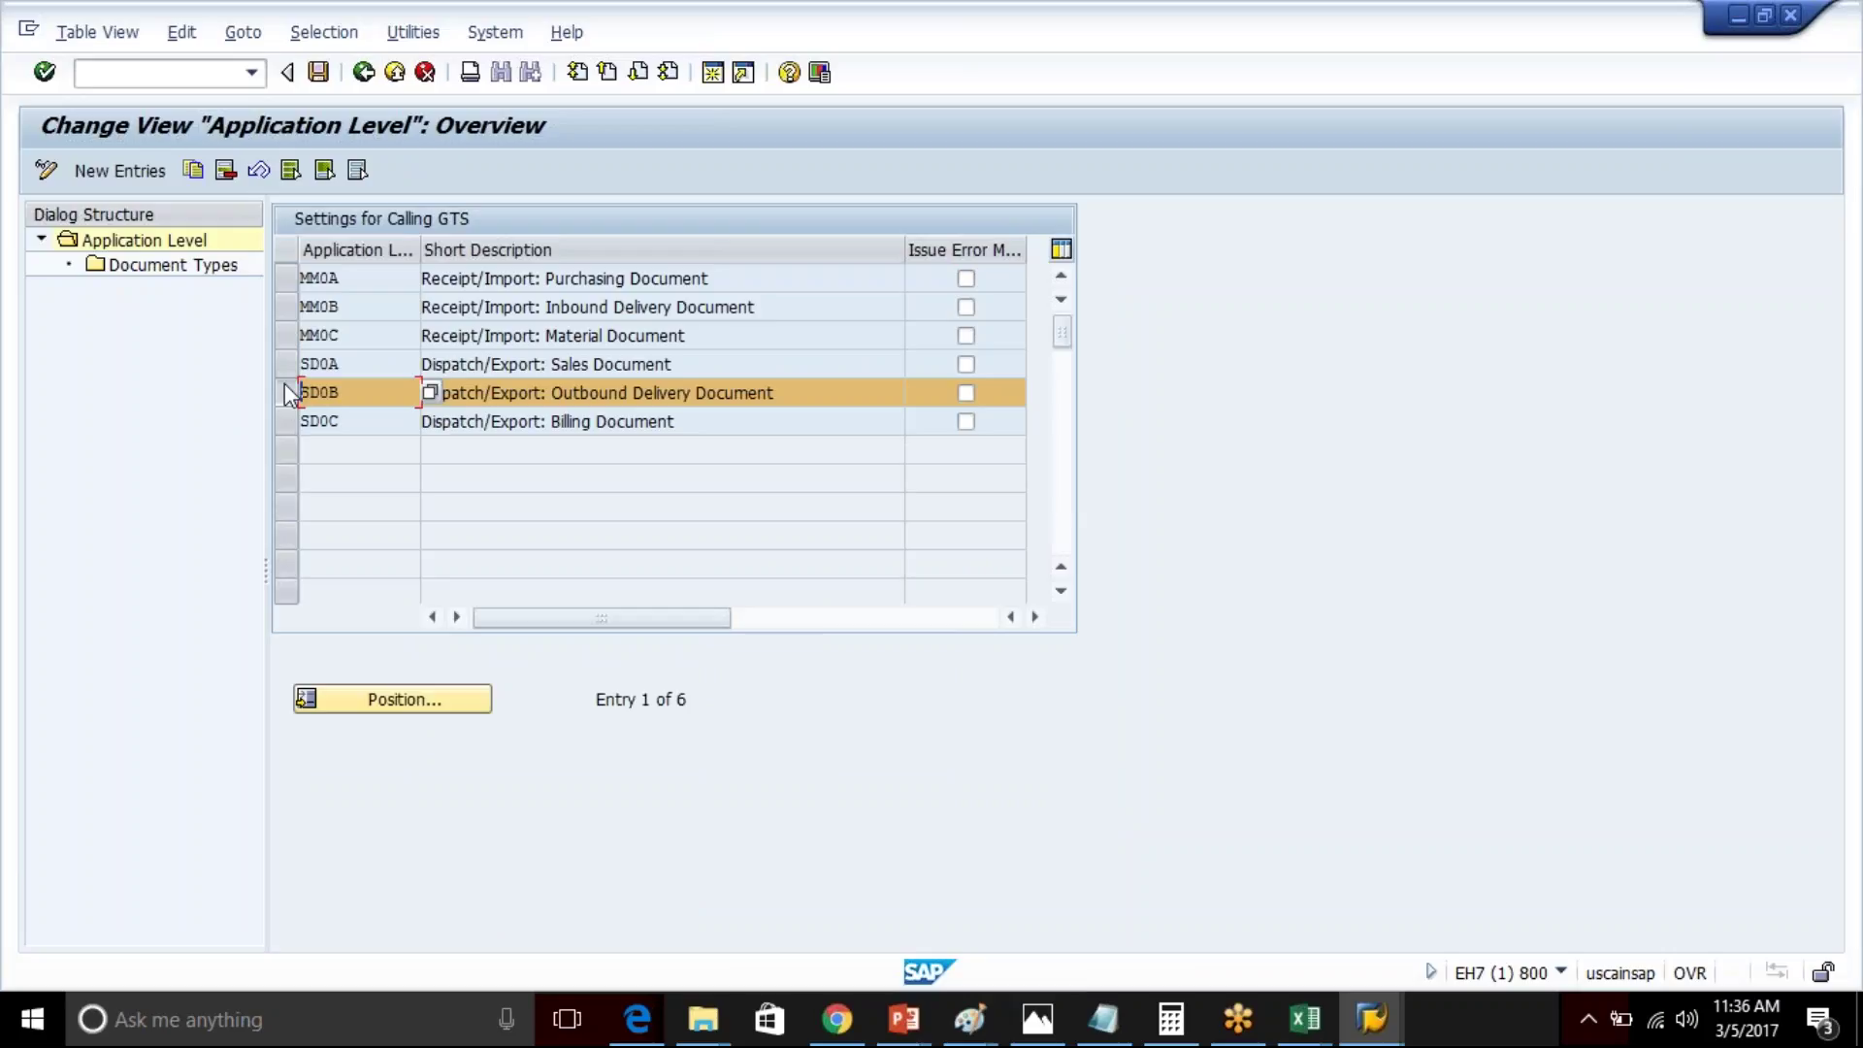
pyautogui.click(198, 270)
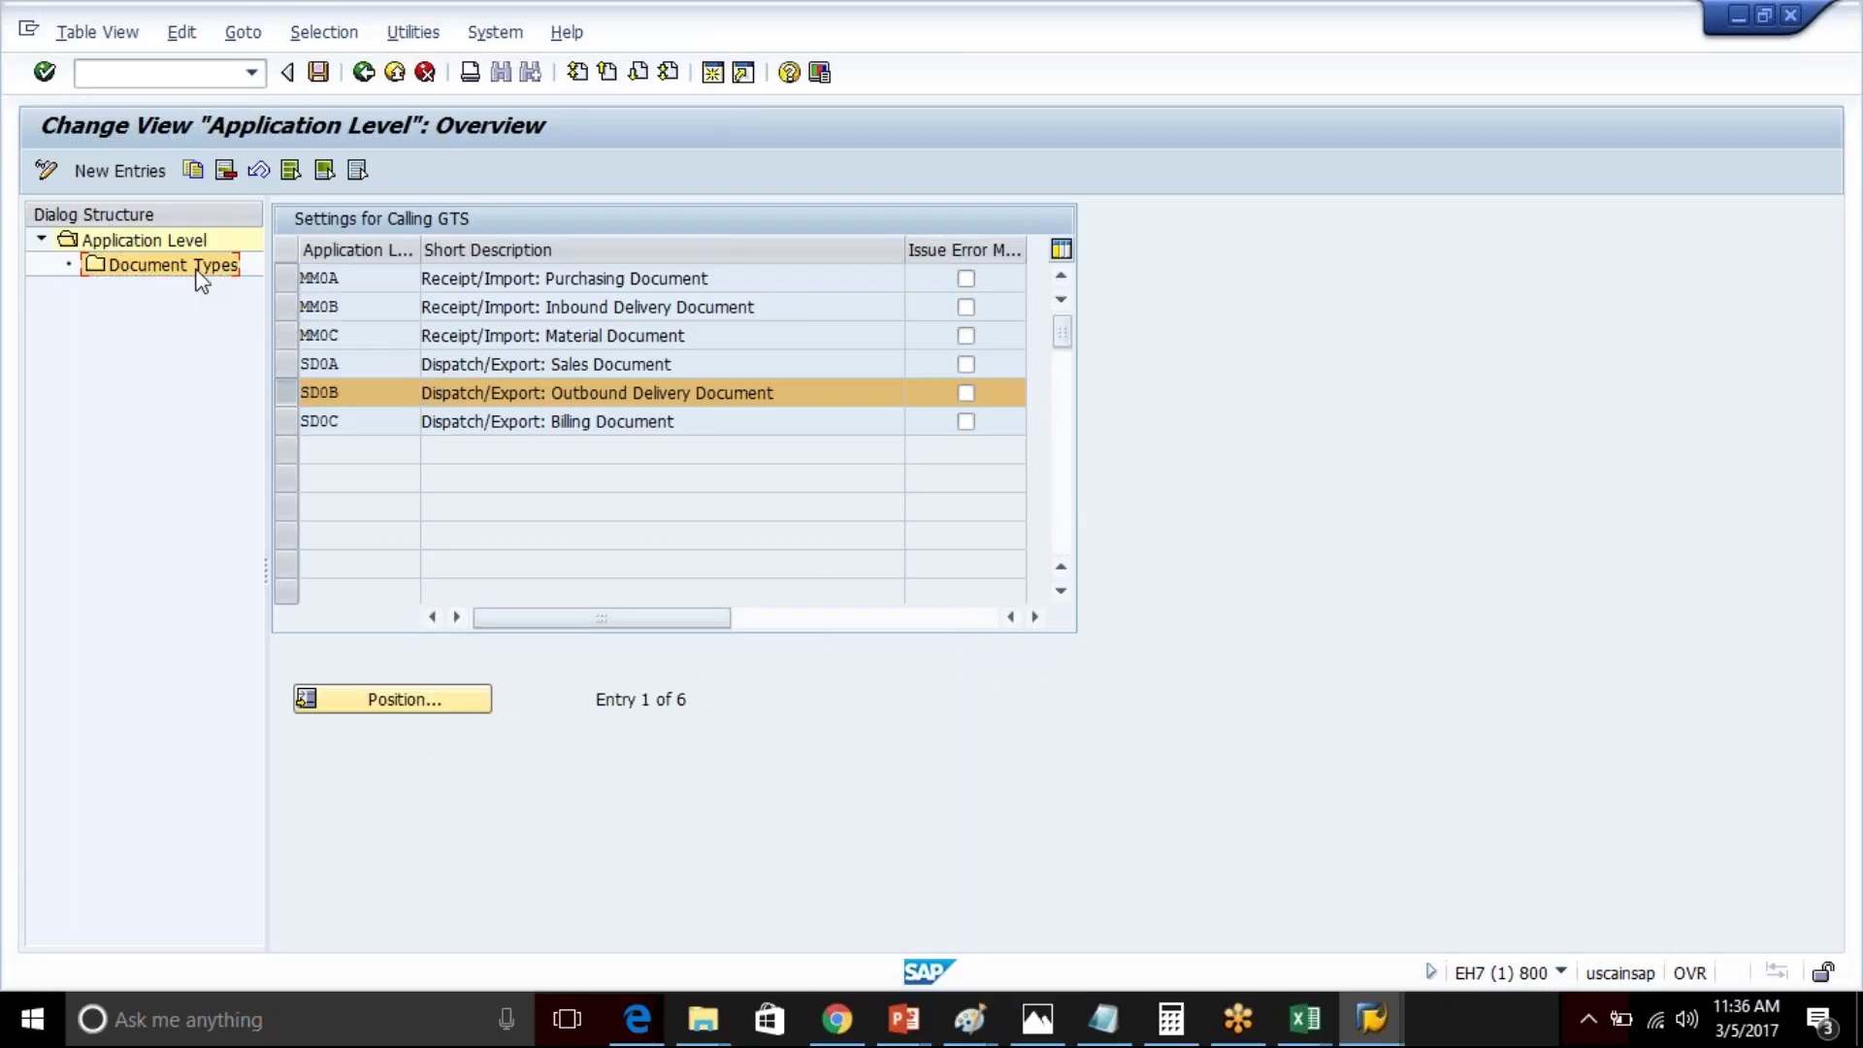
pyautogui.doubleClick(184, 266)
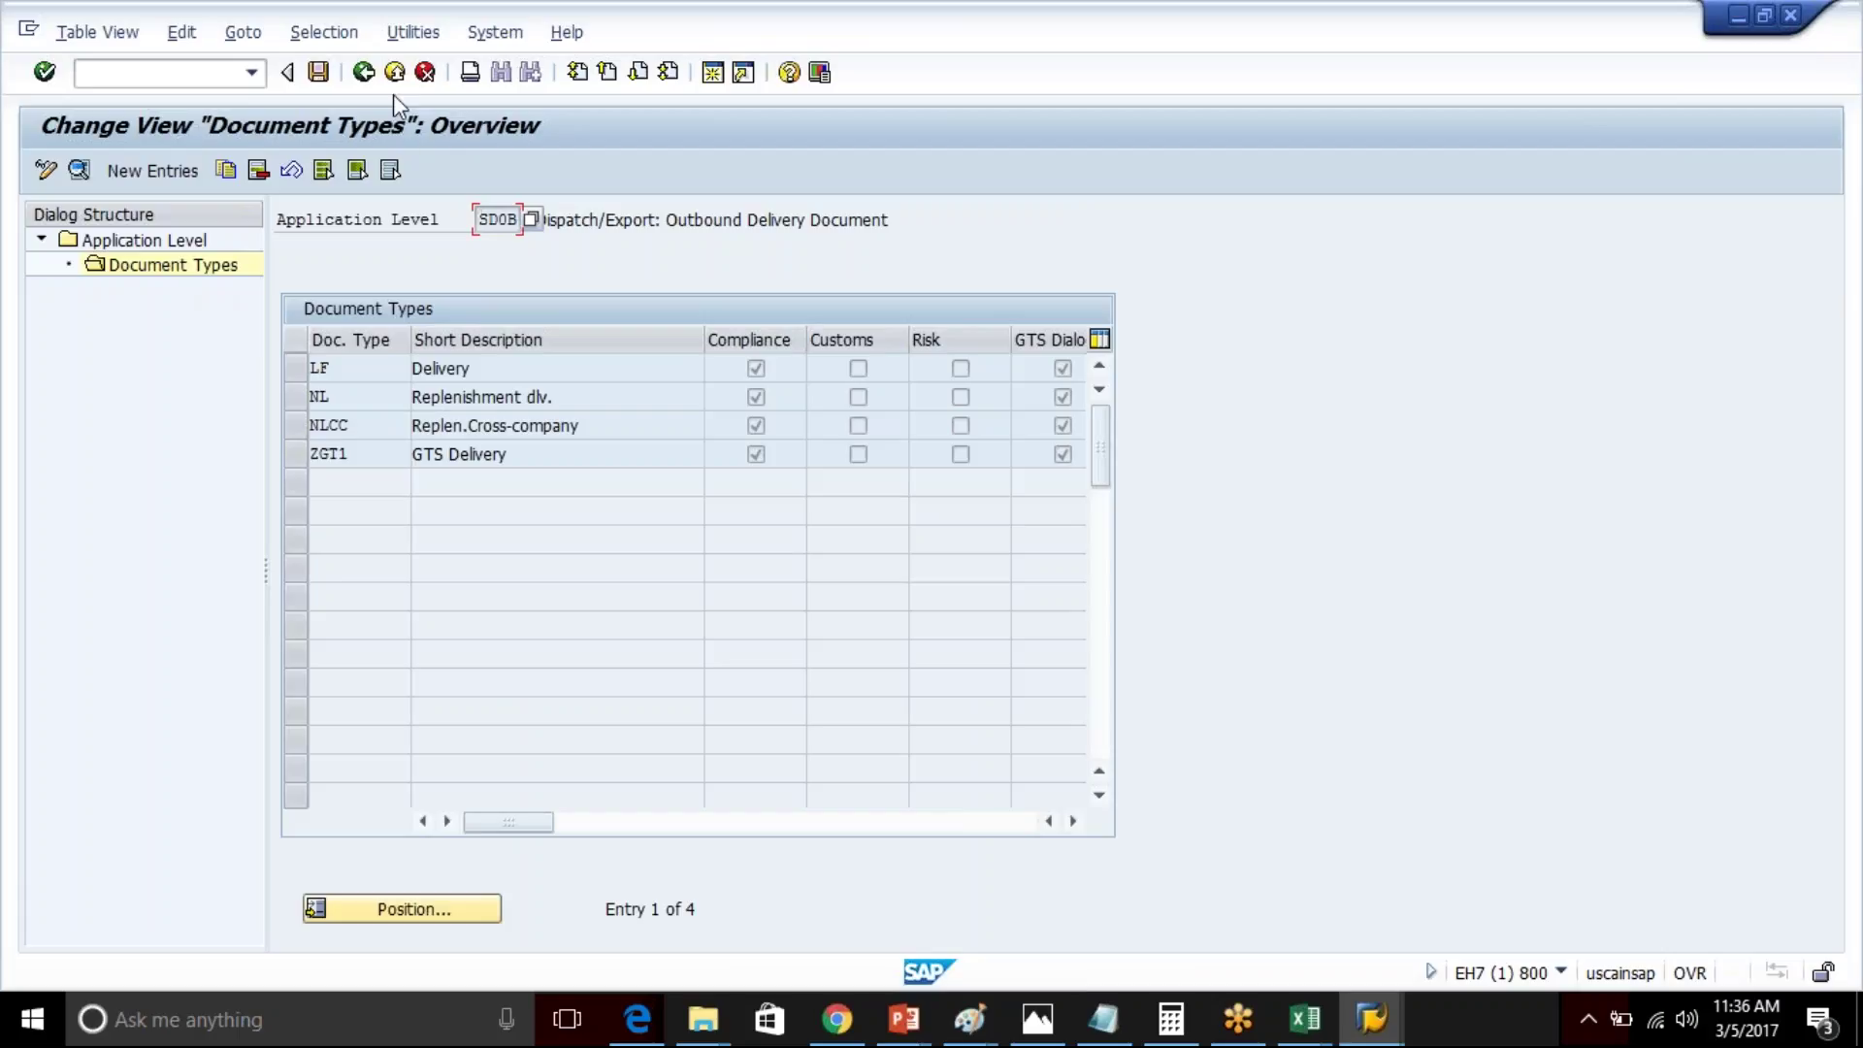
# - Review the MM0A purchasing-document types, then go back to the IMG structure
pyautogui.click(363, 72)
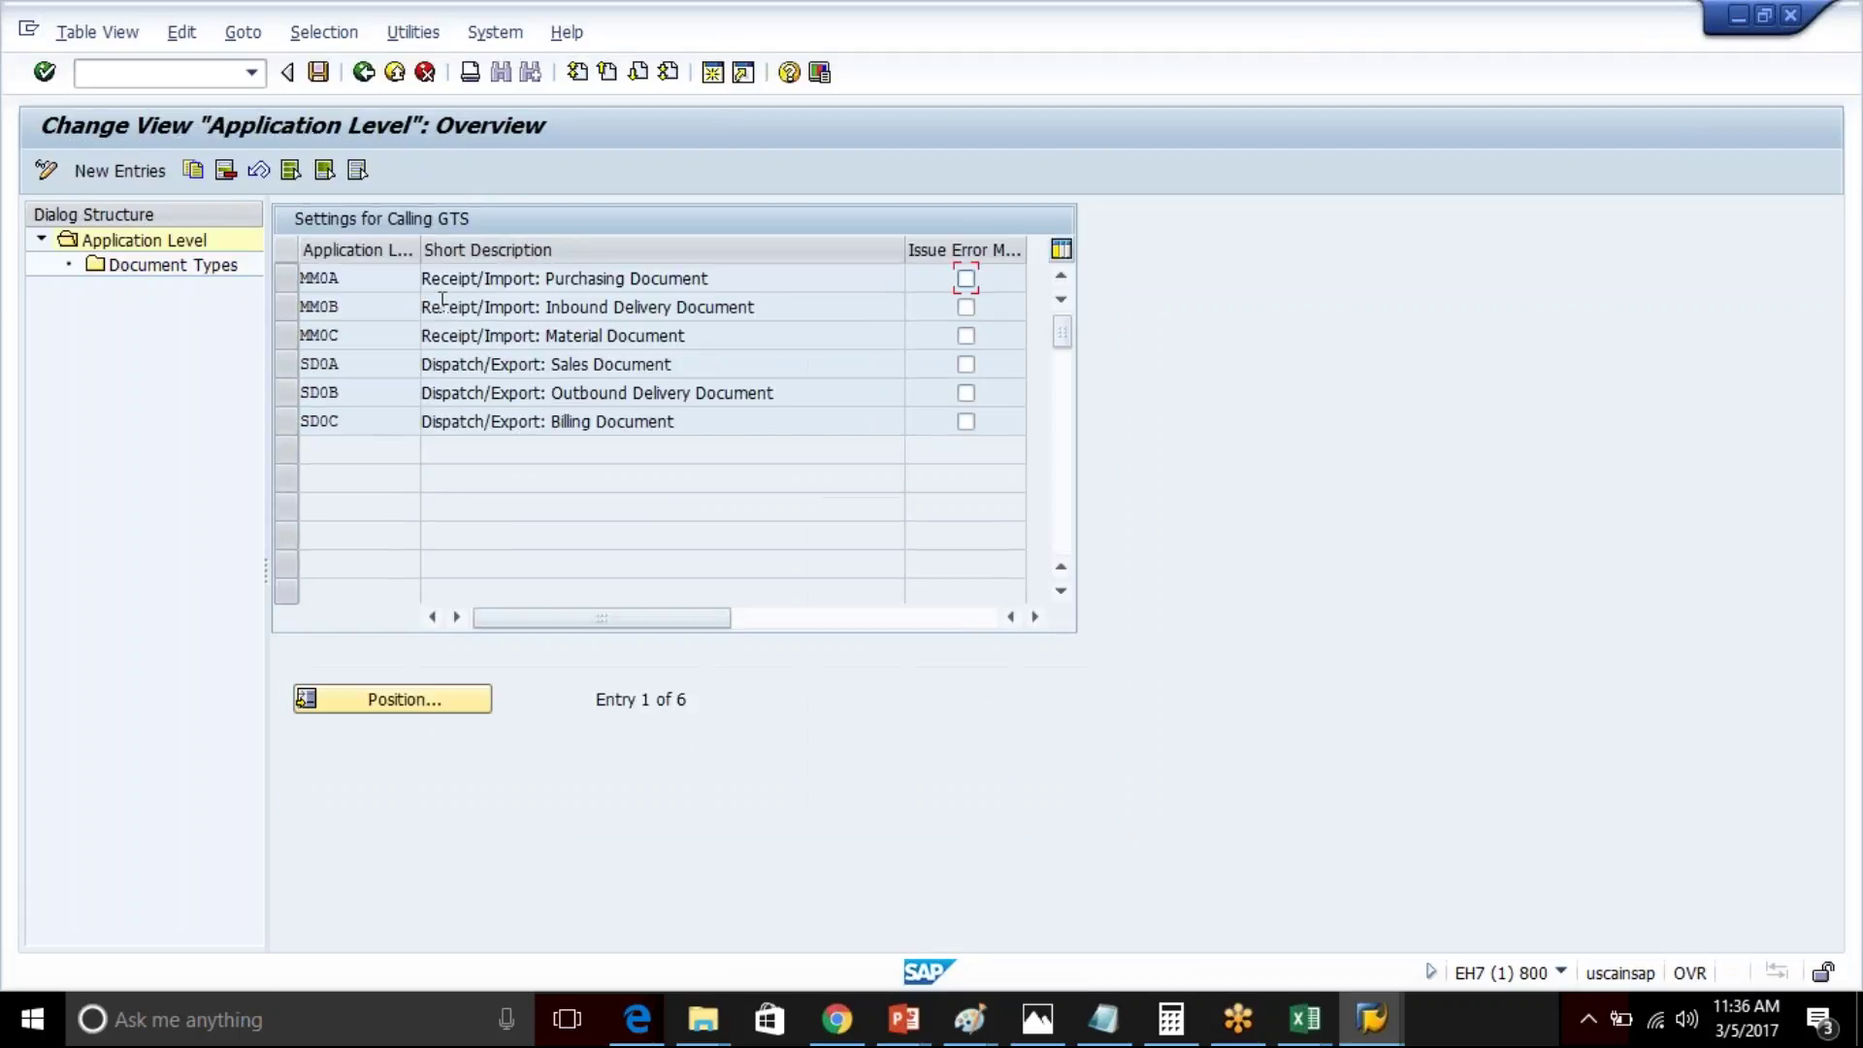
pyautogui.click(288, 277)
pyautogui.click(145, 264)
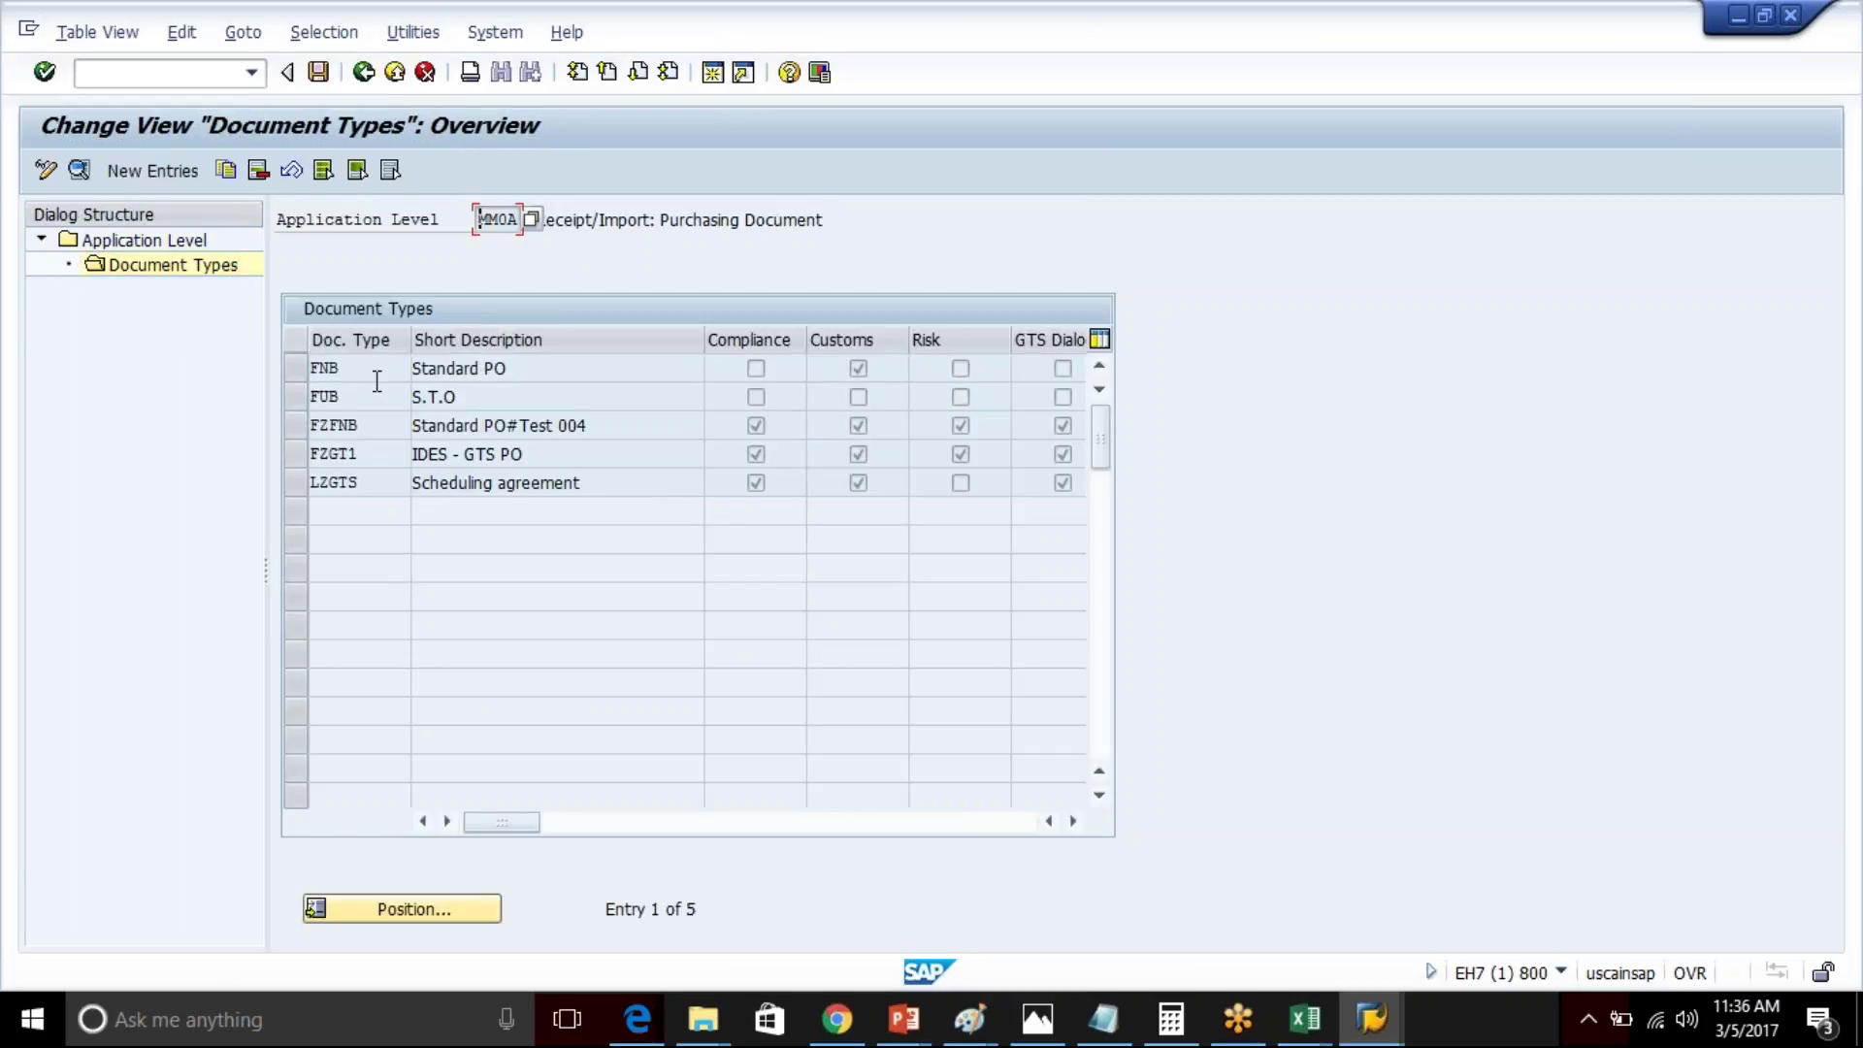
pyautogui.click(365, 73)
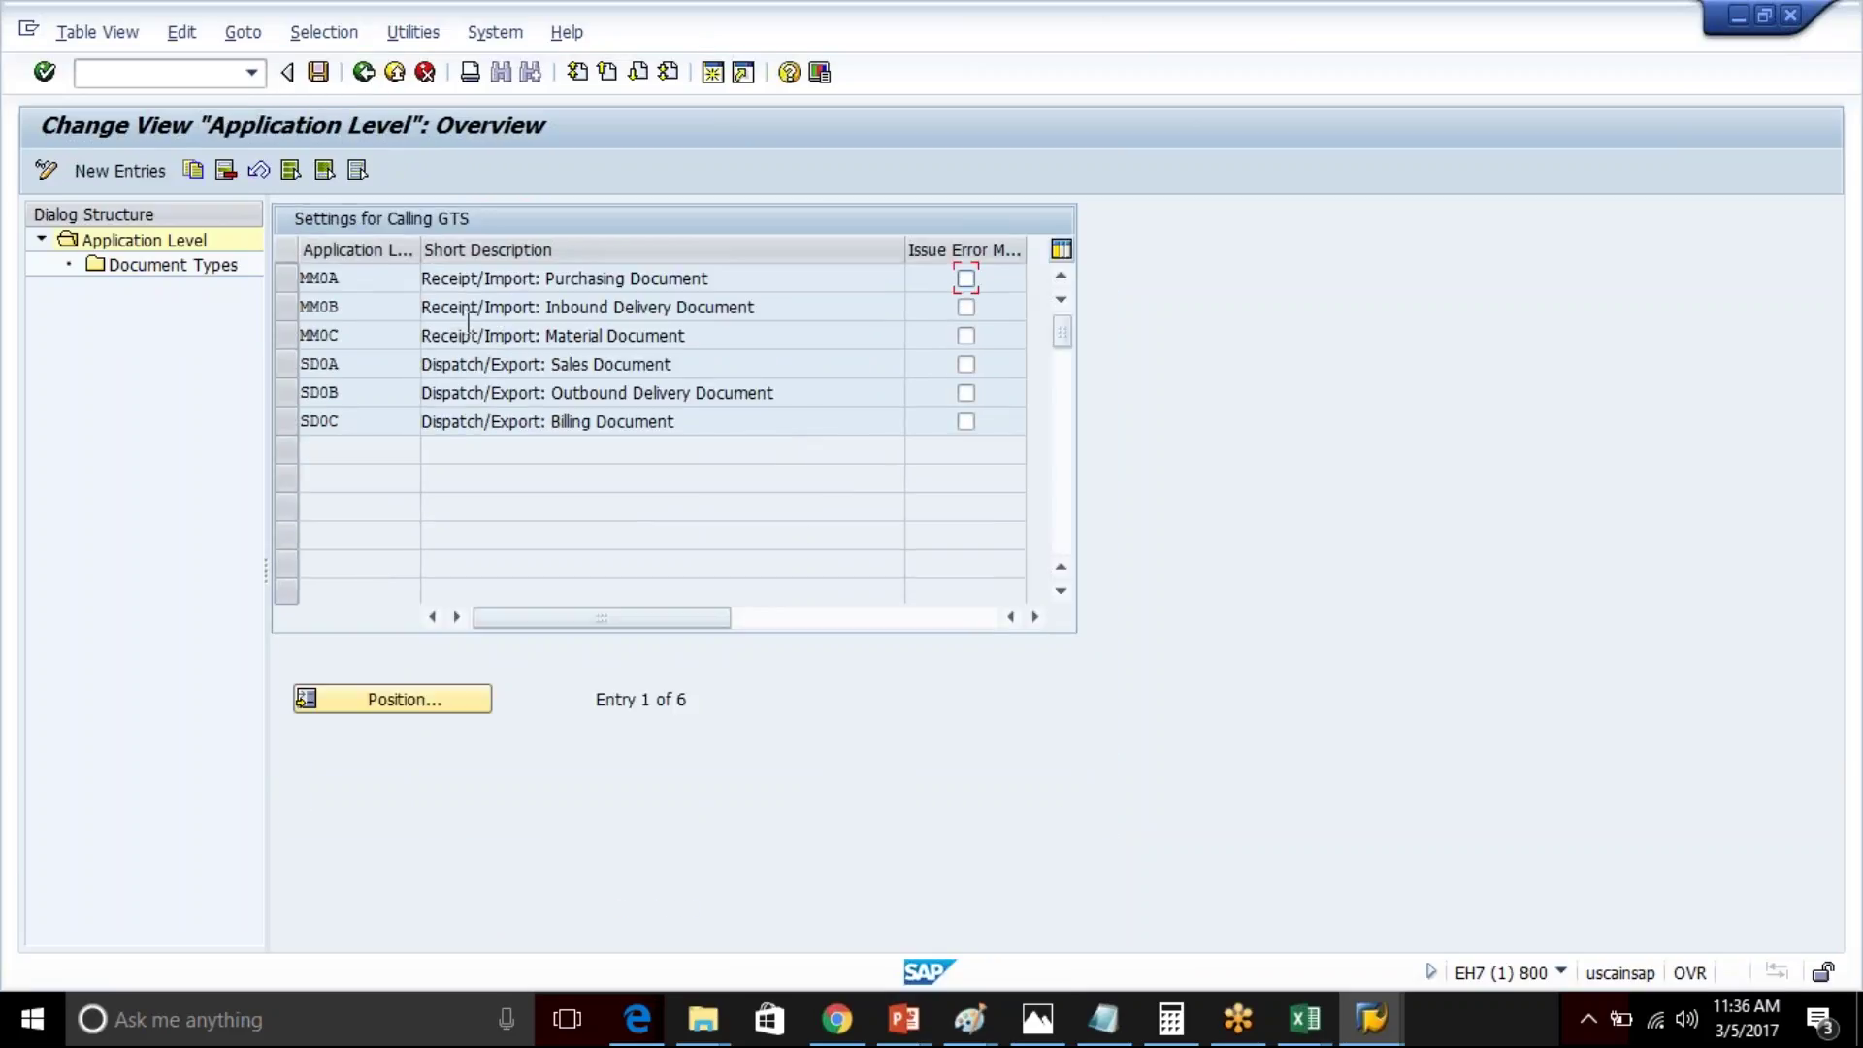
pyautogui.click(375, 284)
pyautogui.click(363, 74)
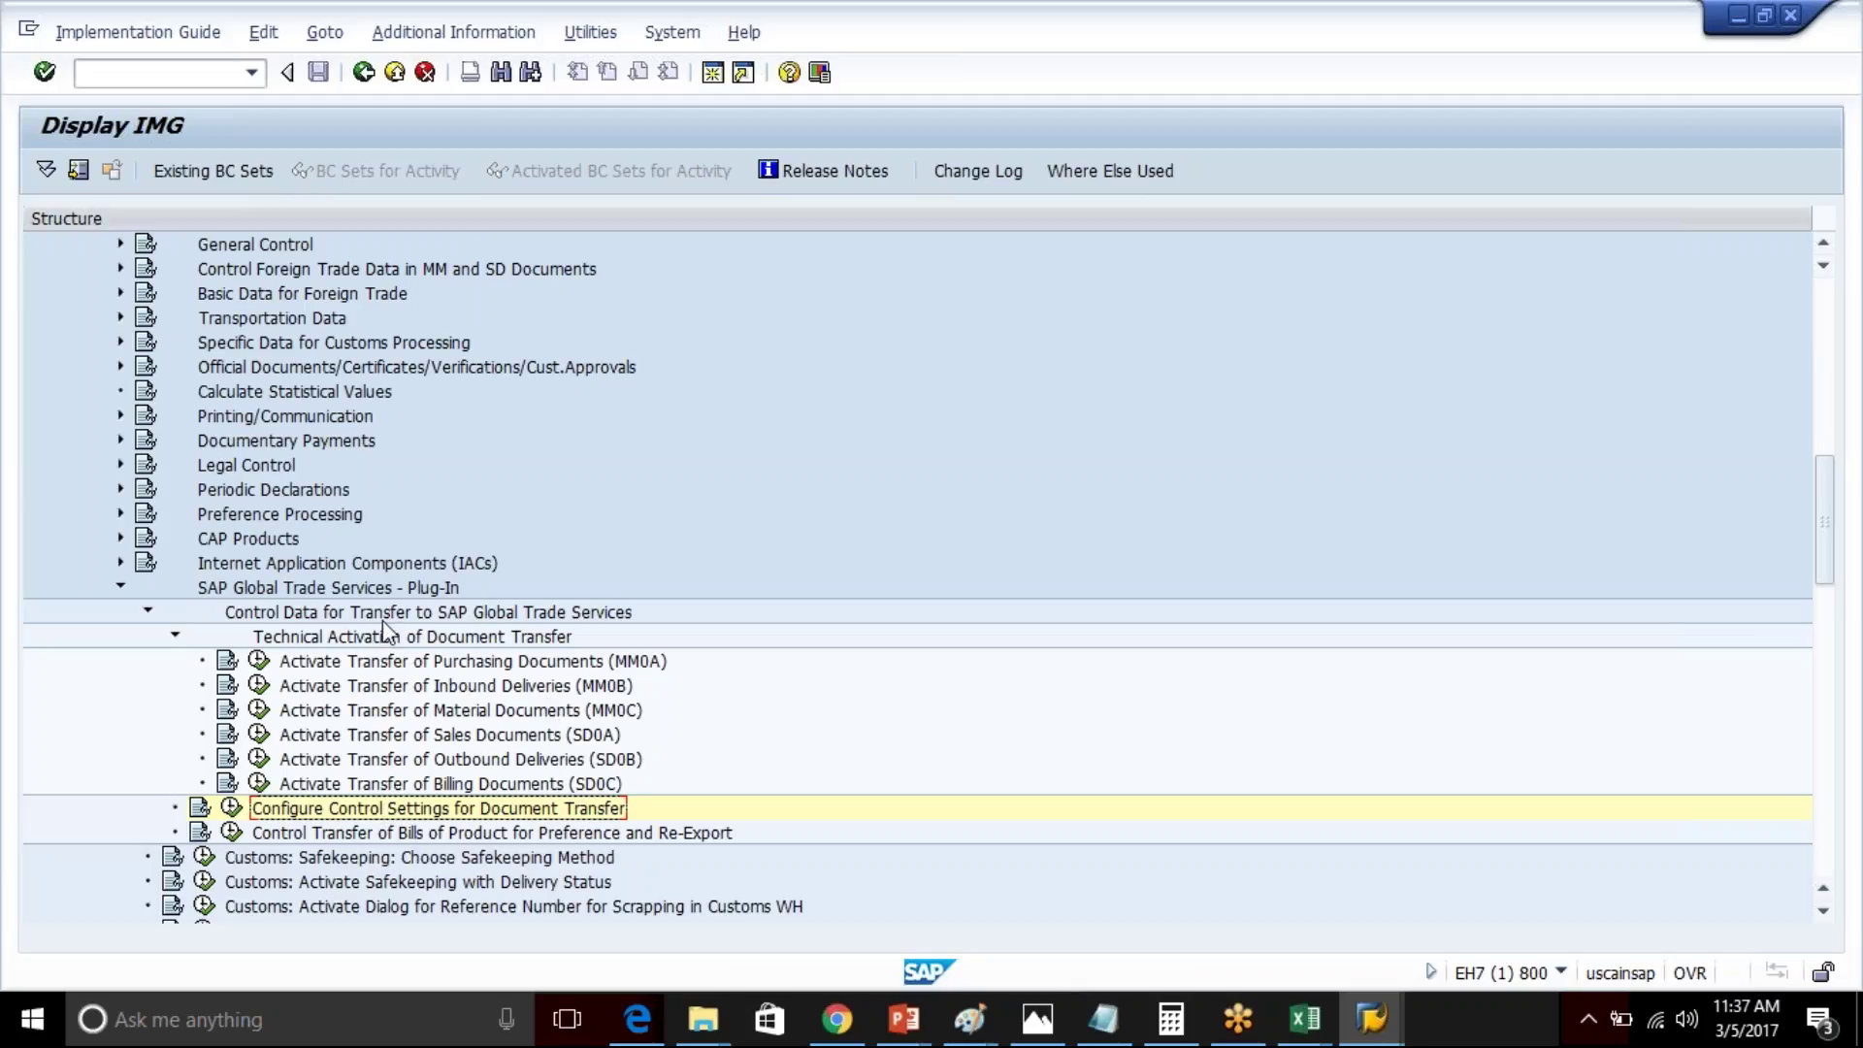
# - Select the Technical Activation and Configure Control Settings nodes, then bring up the transaction history list
pyautogui.click(371, 638)
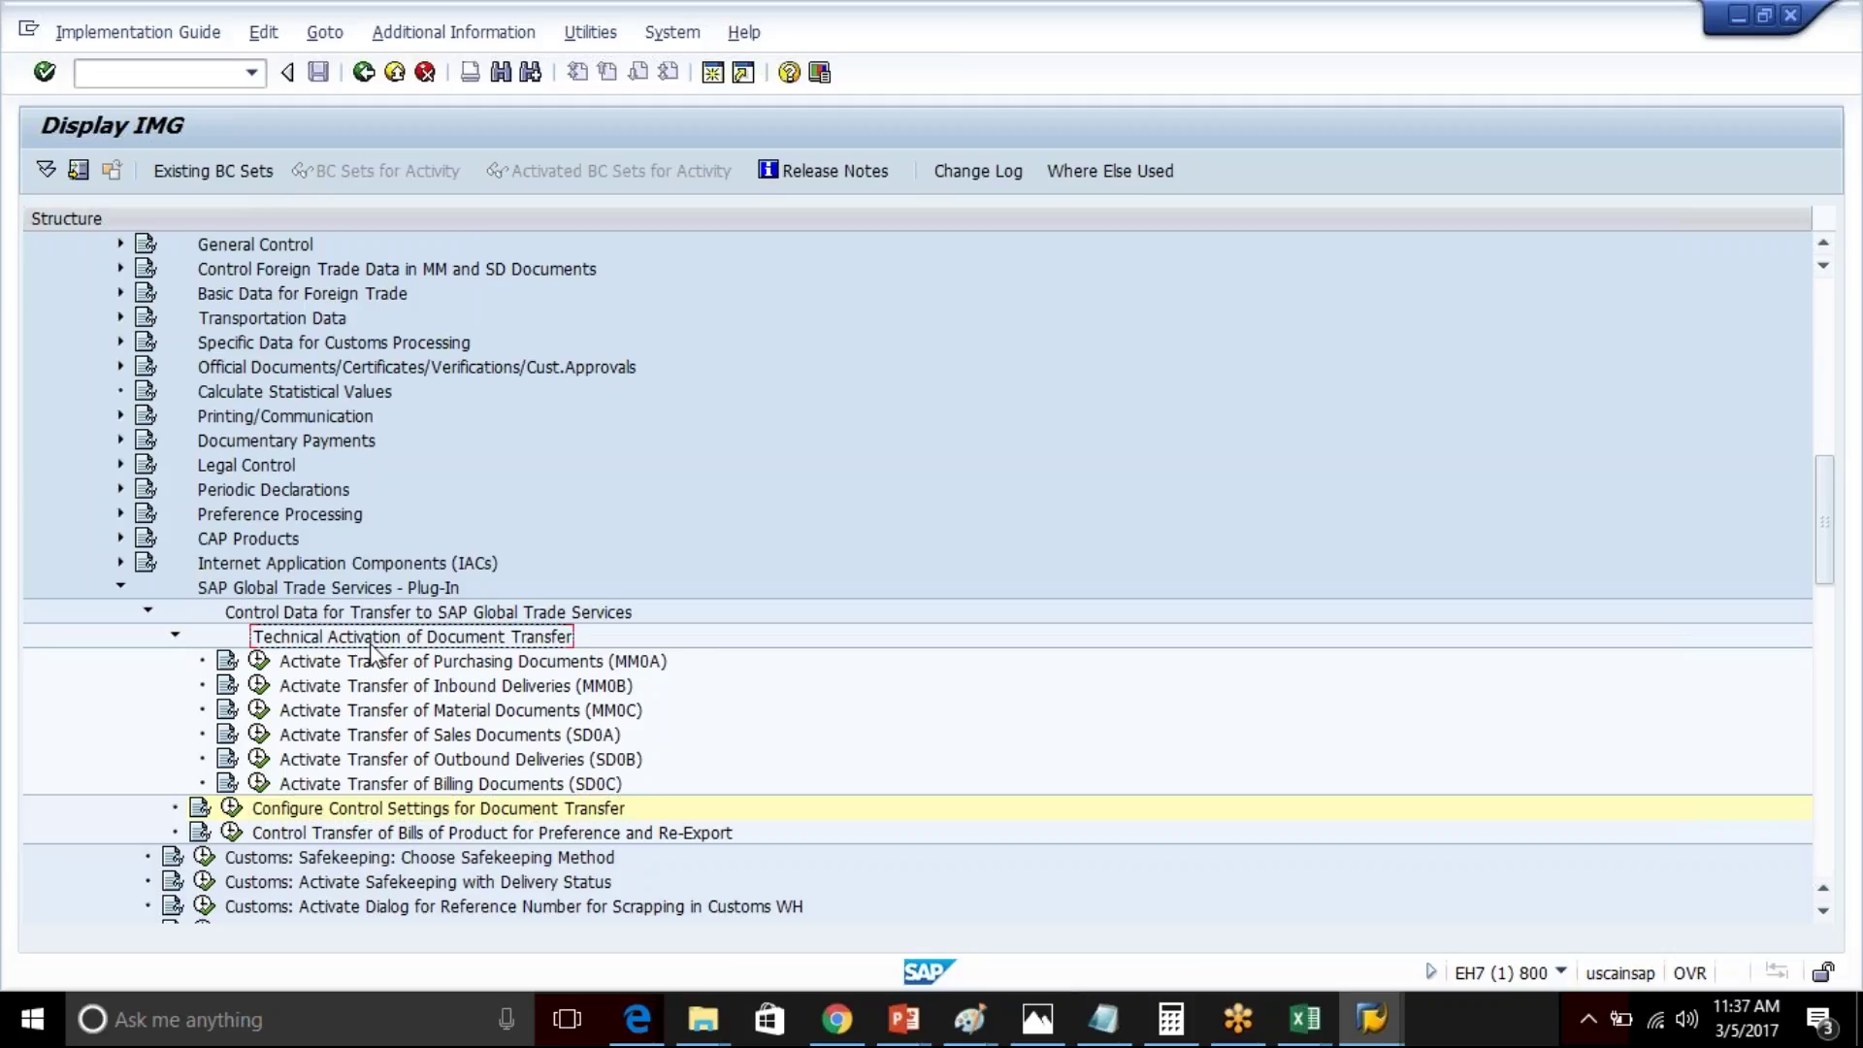
pyautogui.click(344, 809)
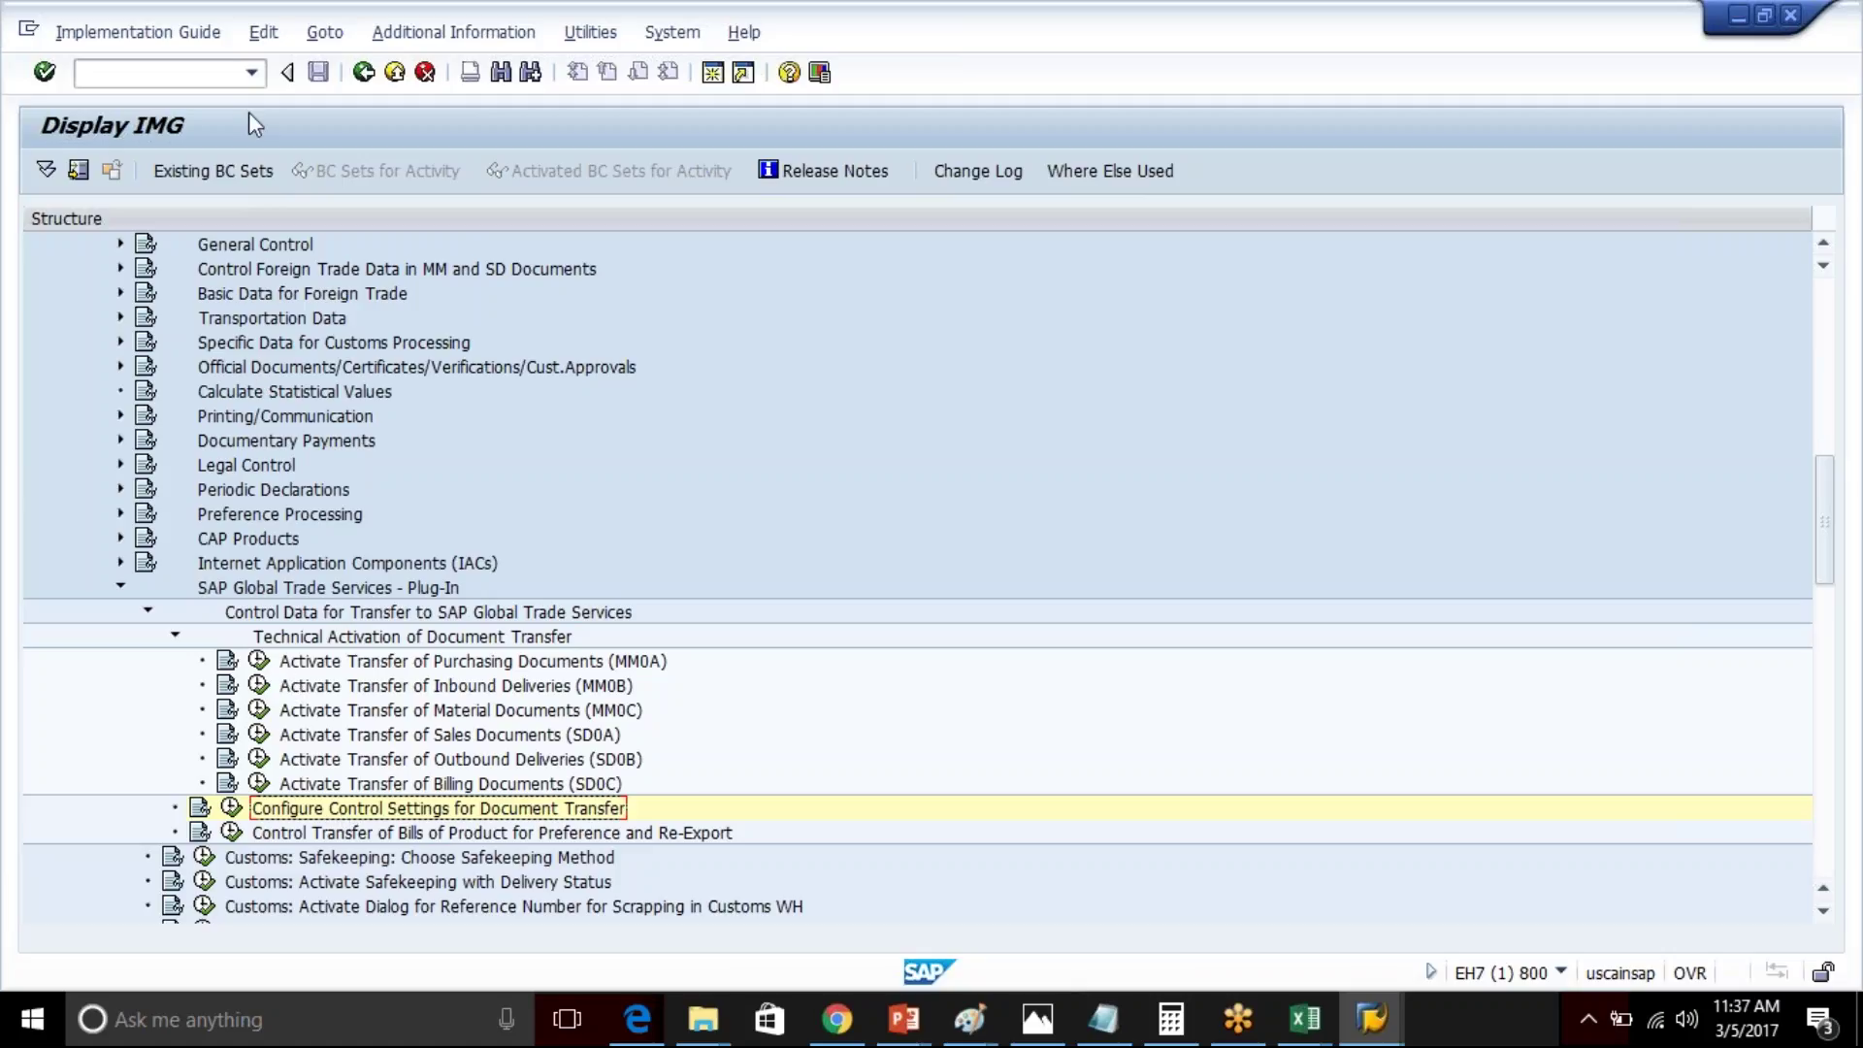
pyautogui.click(253, 76)
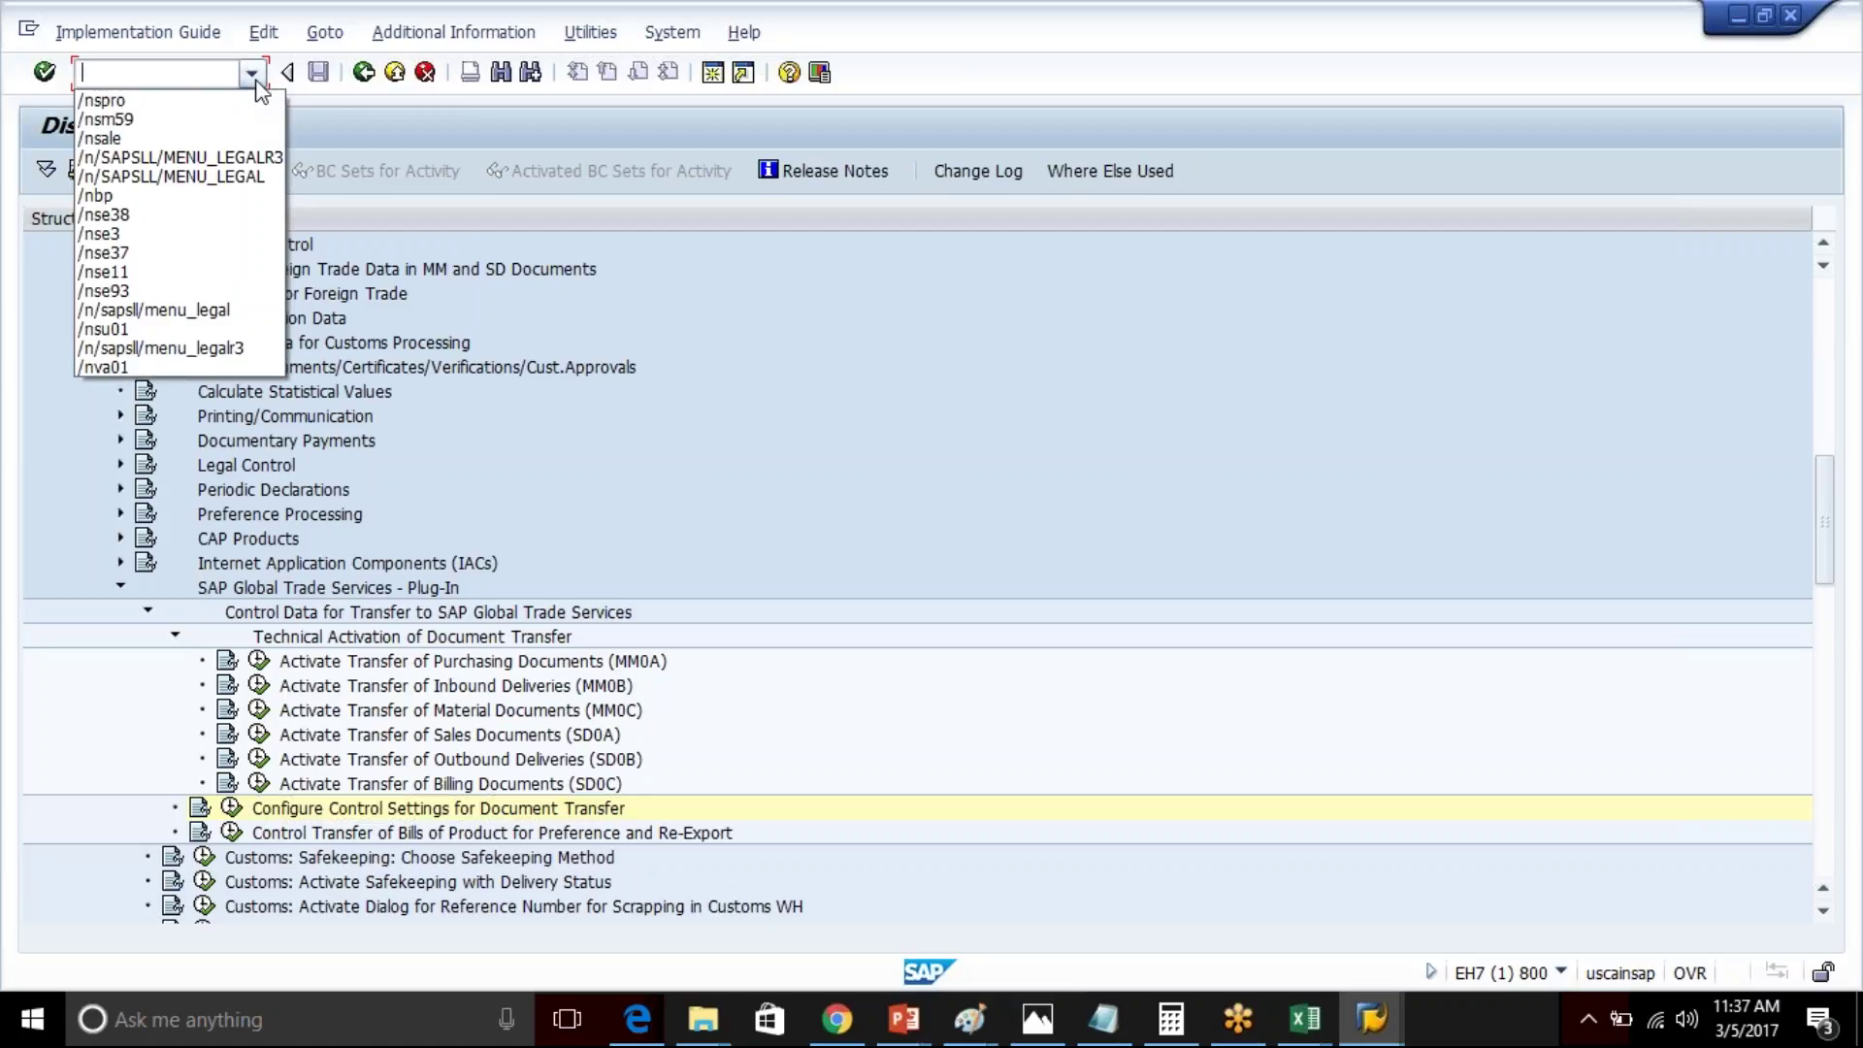
# - Run /n/SAPSLL/MENU_LEGALR3, show its Basic Settings section, then switch to the Master Sheet workbook
pyautogui.click(221, 179)
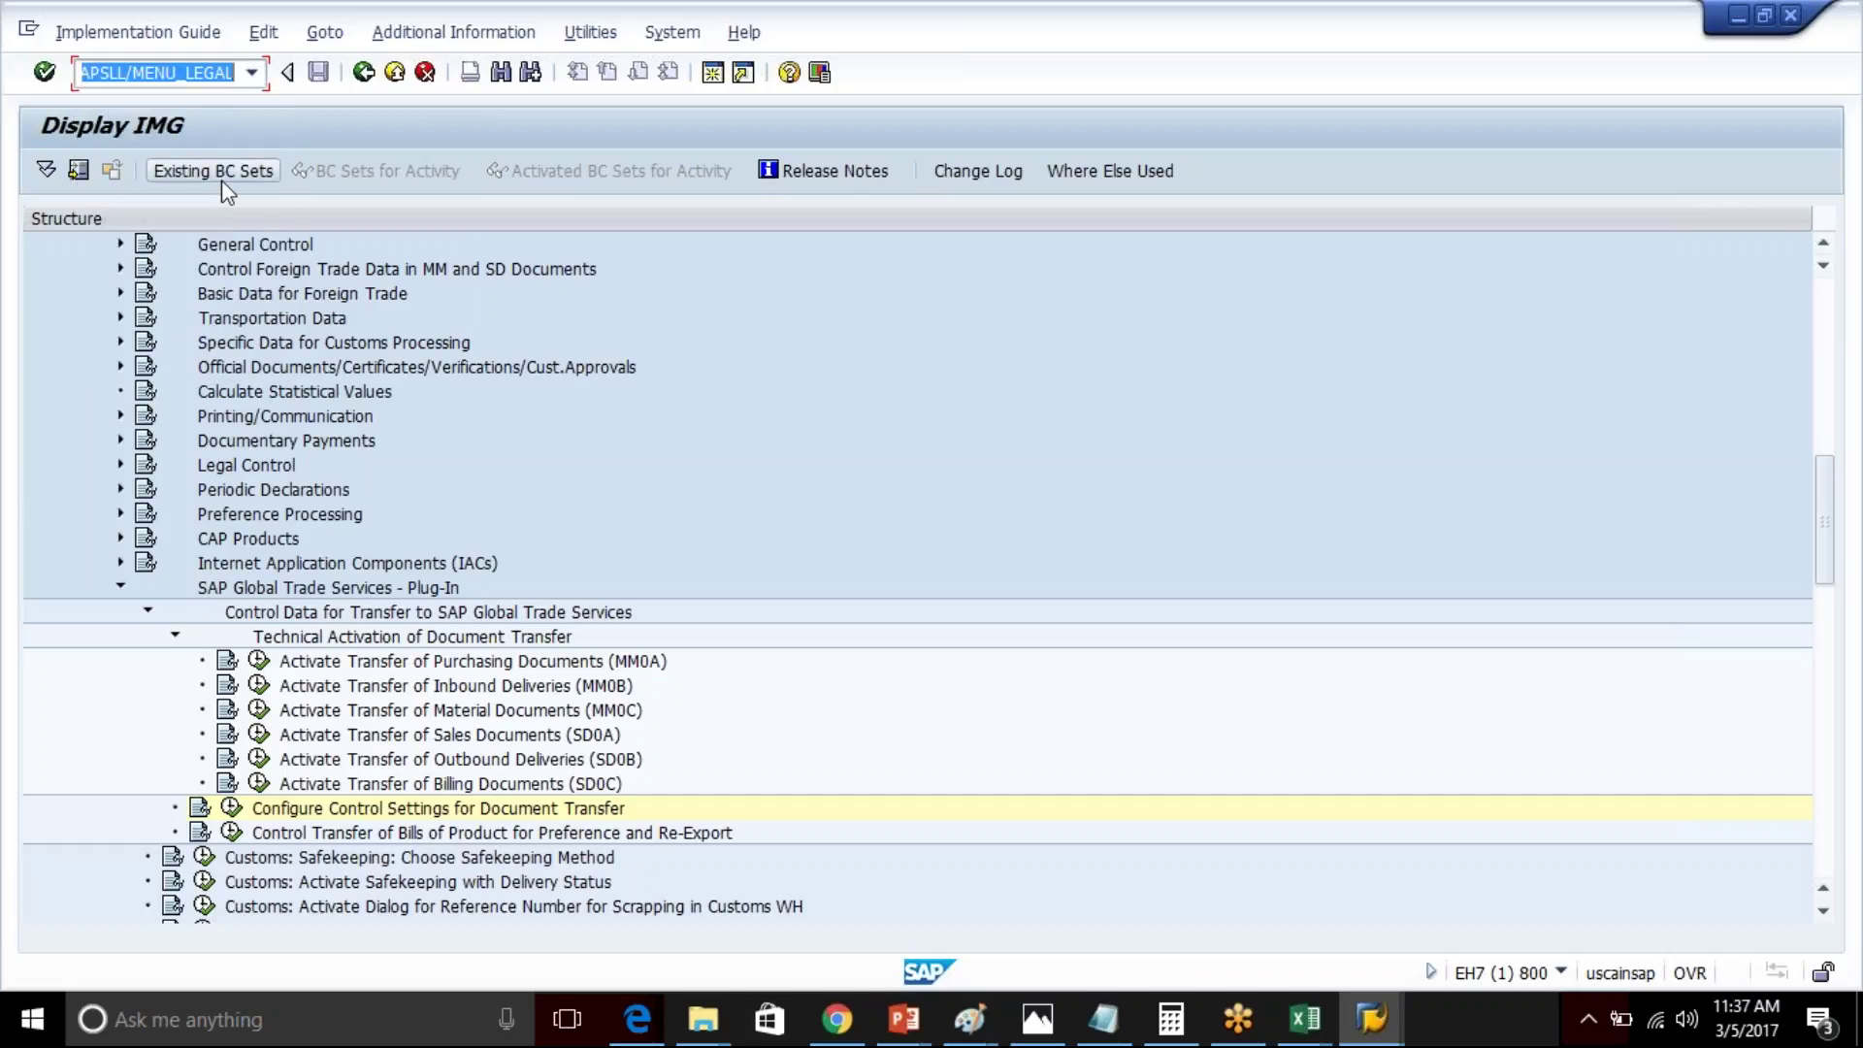
pyautogui.click(252, 74)
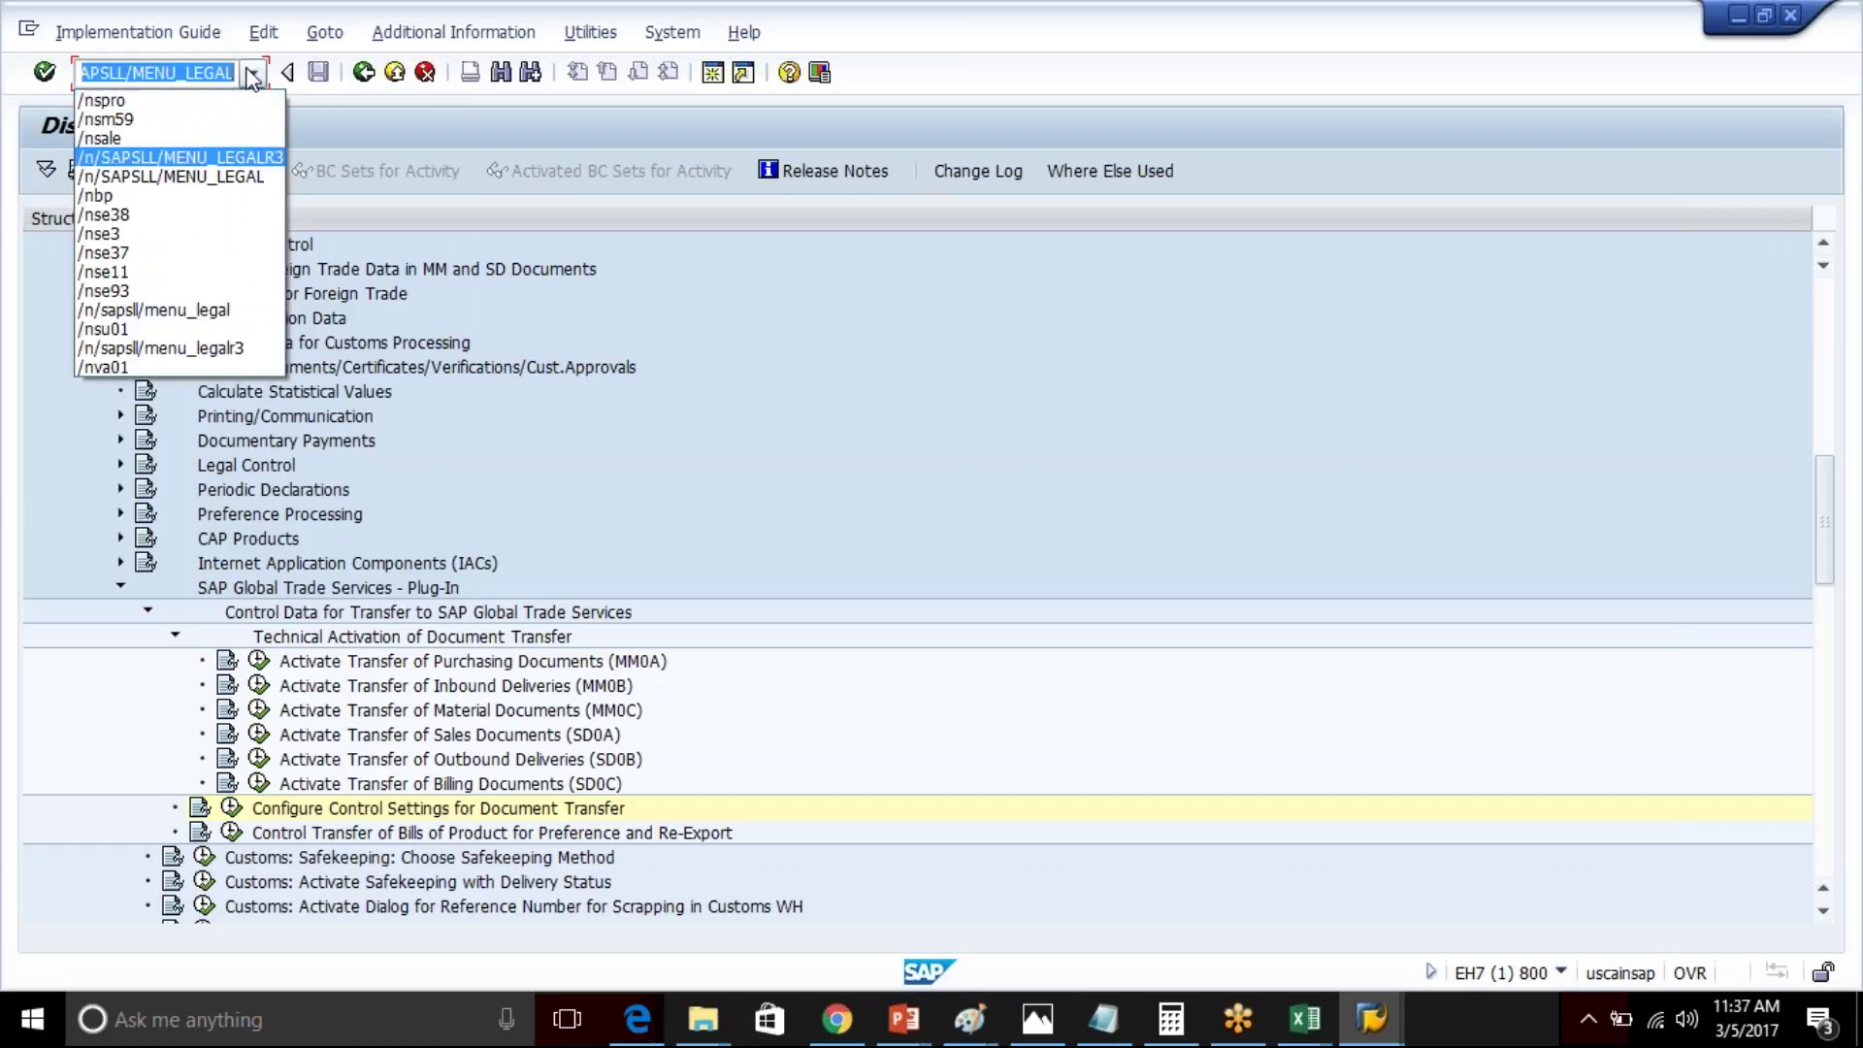
pyautogui.click(237, 159)
pyautogui.press('Return')
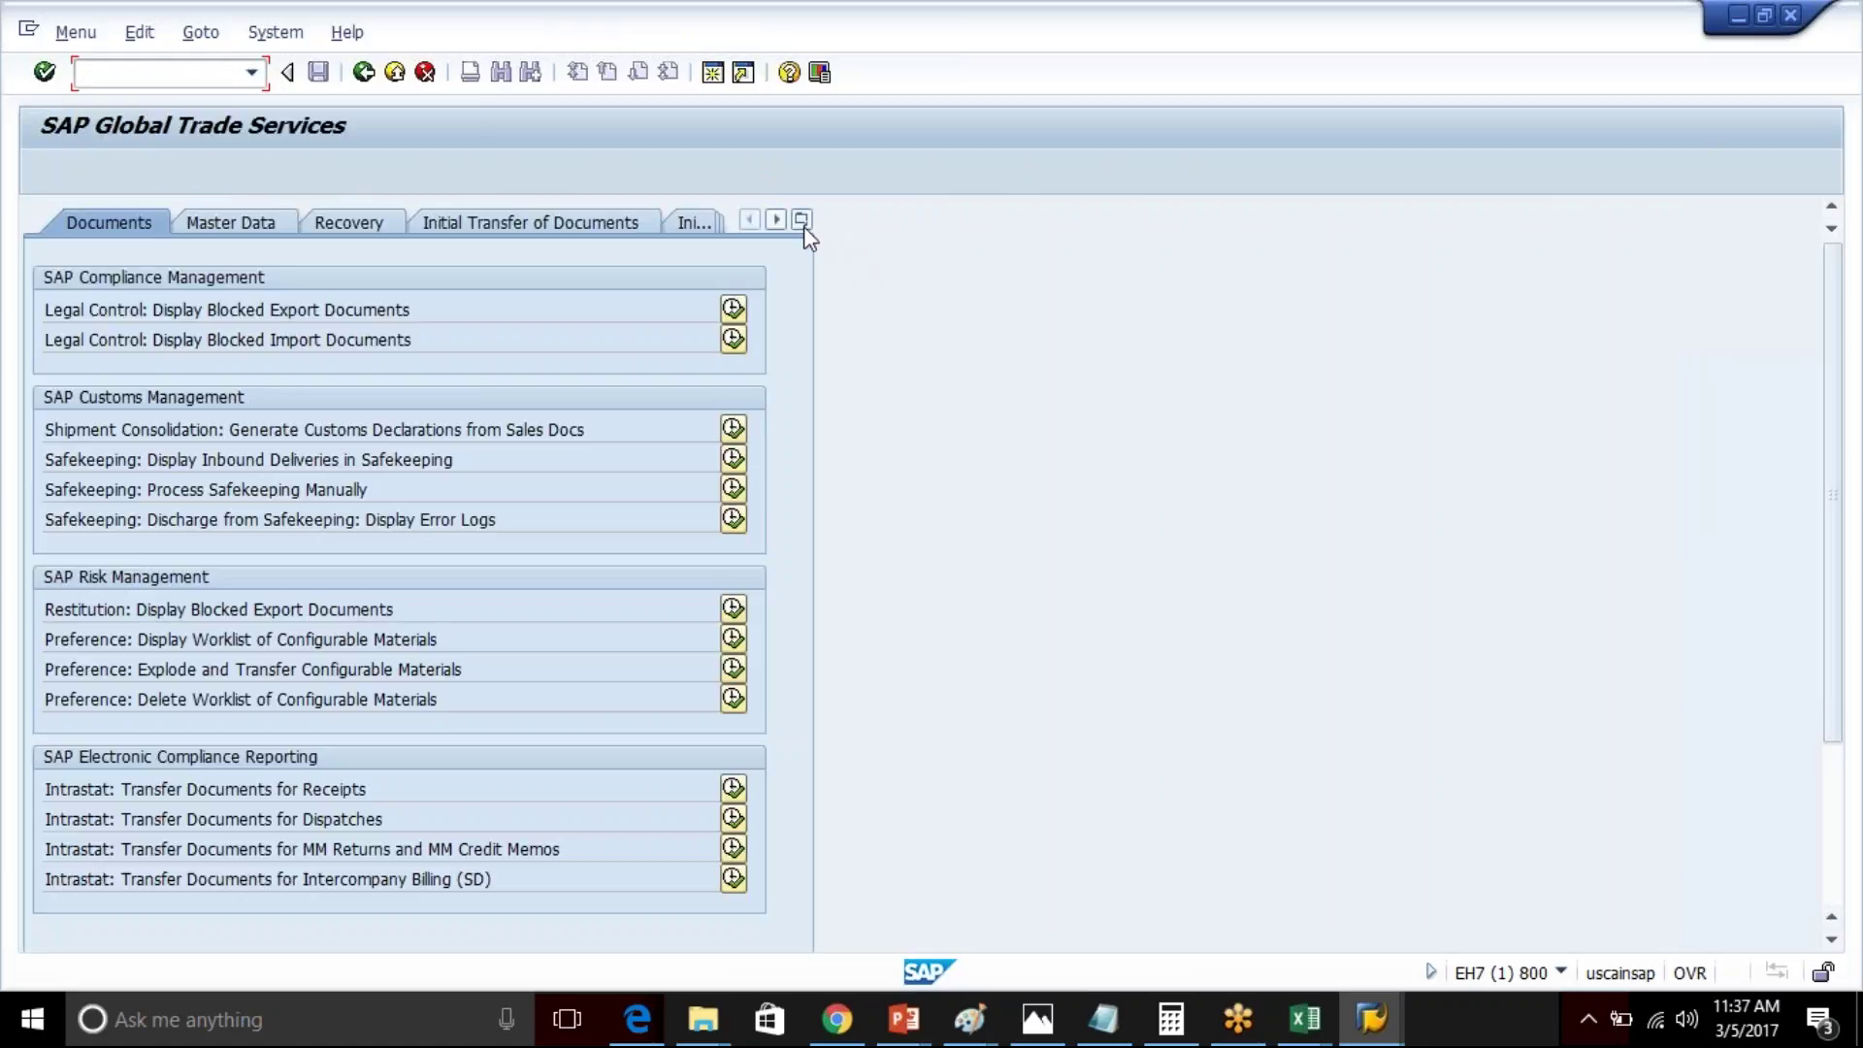
pyautogui.click(801, 220)
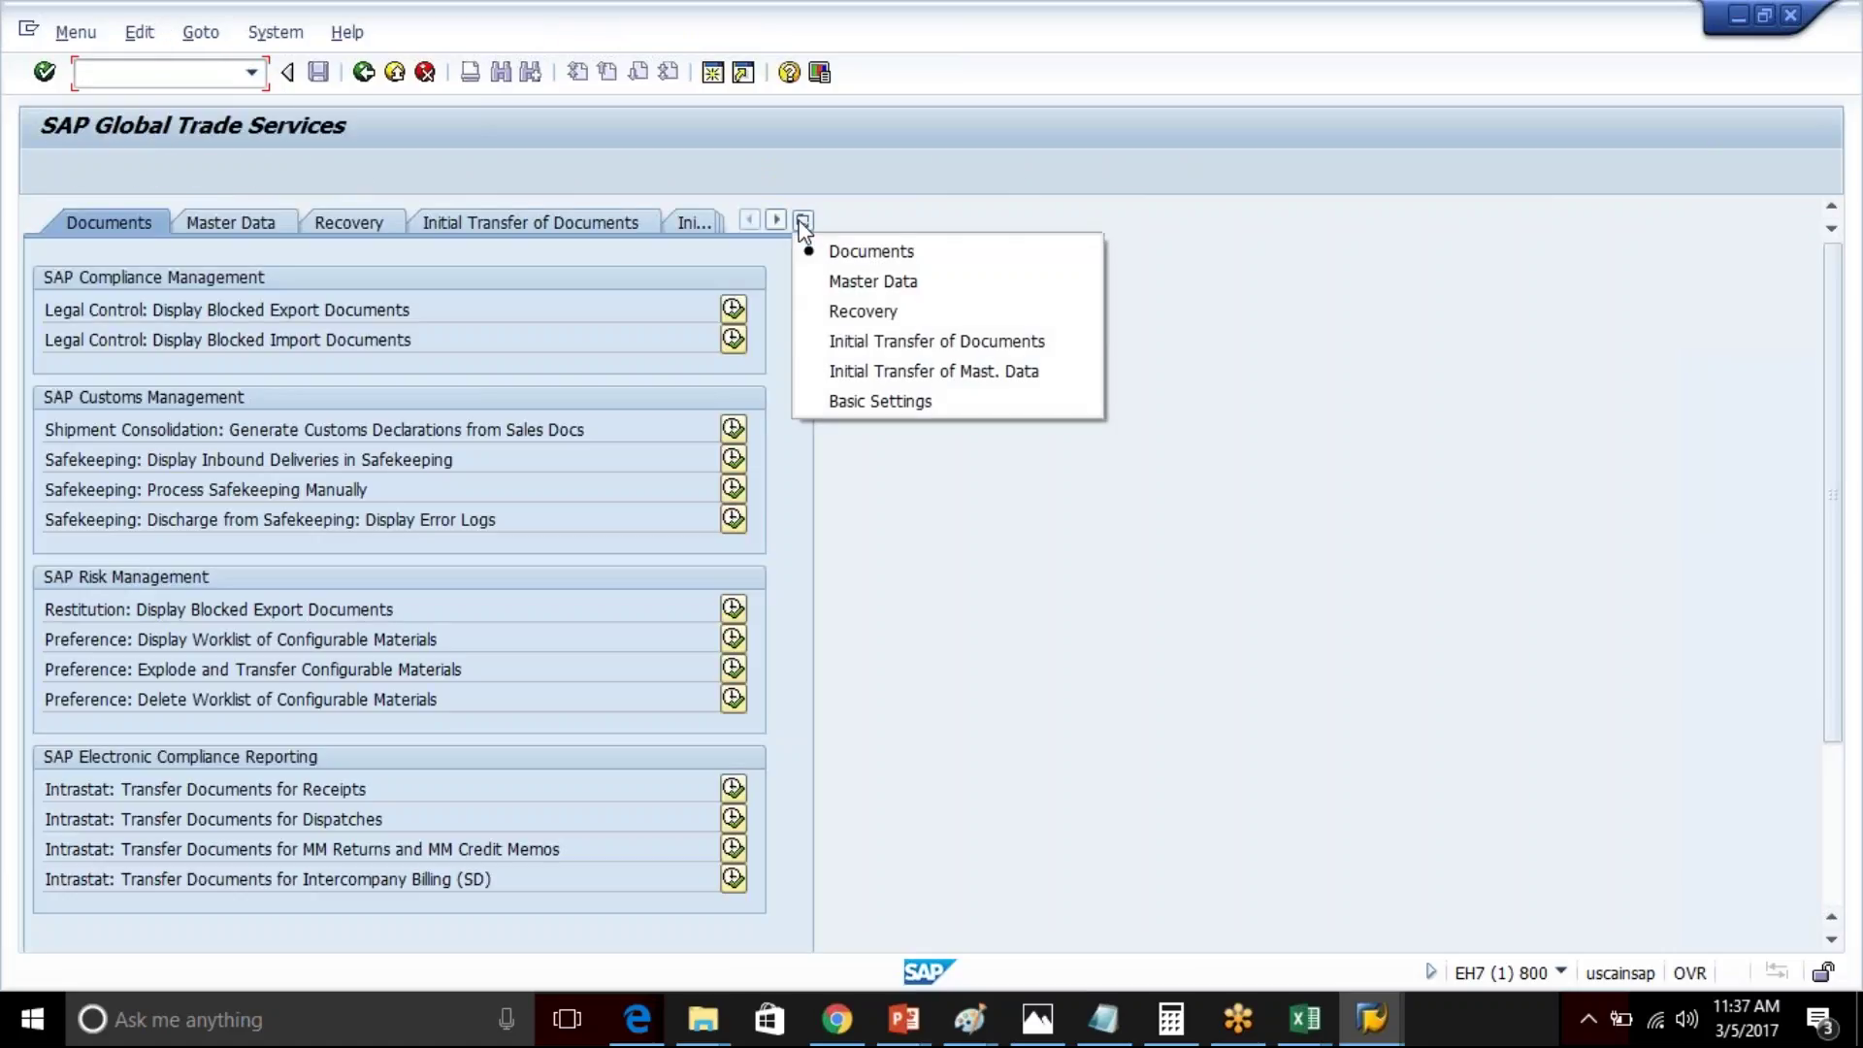
pyautogui.click(917, 398)
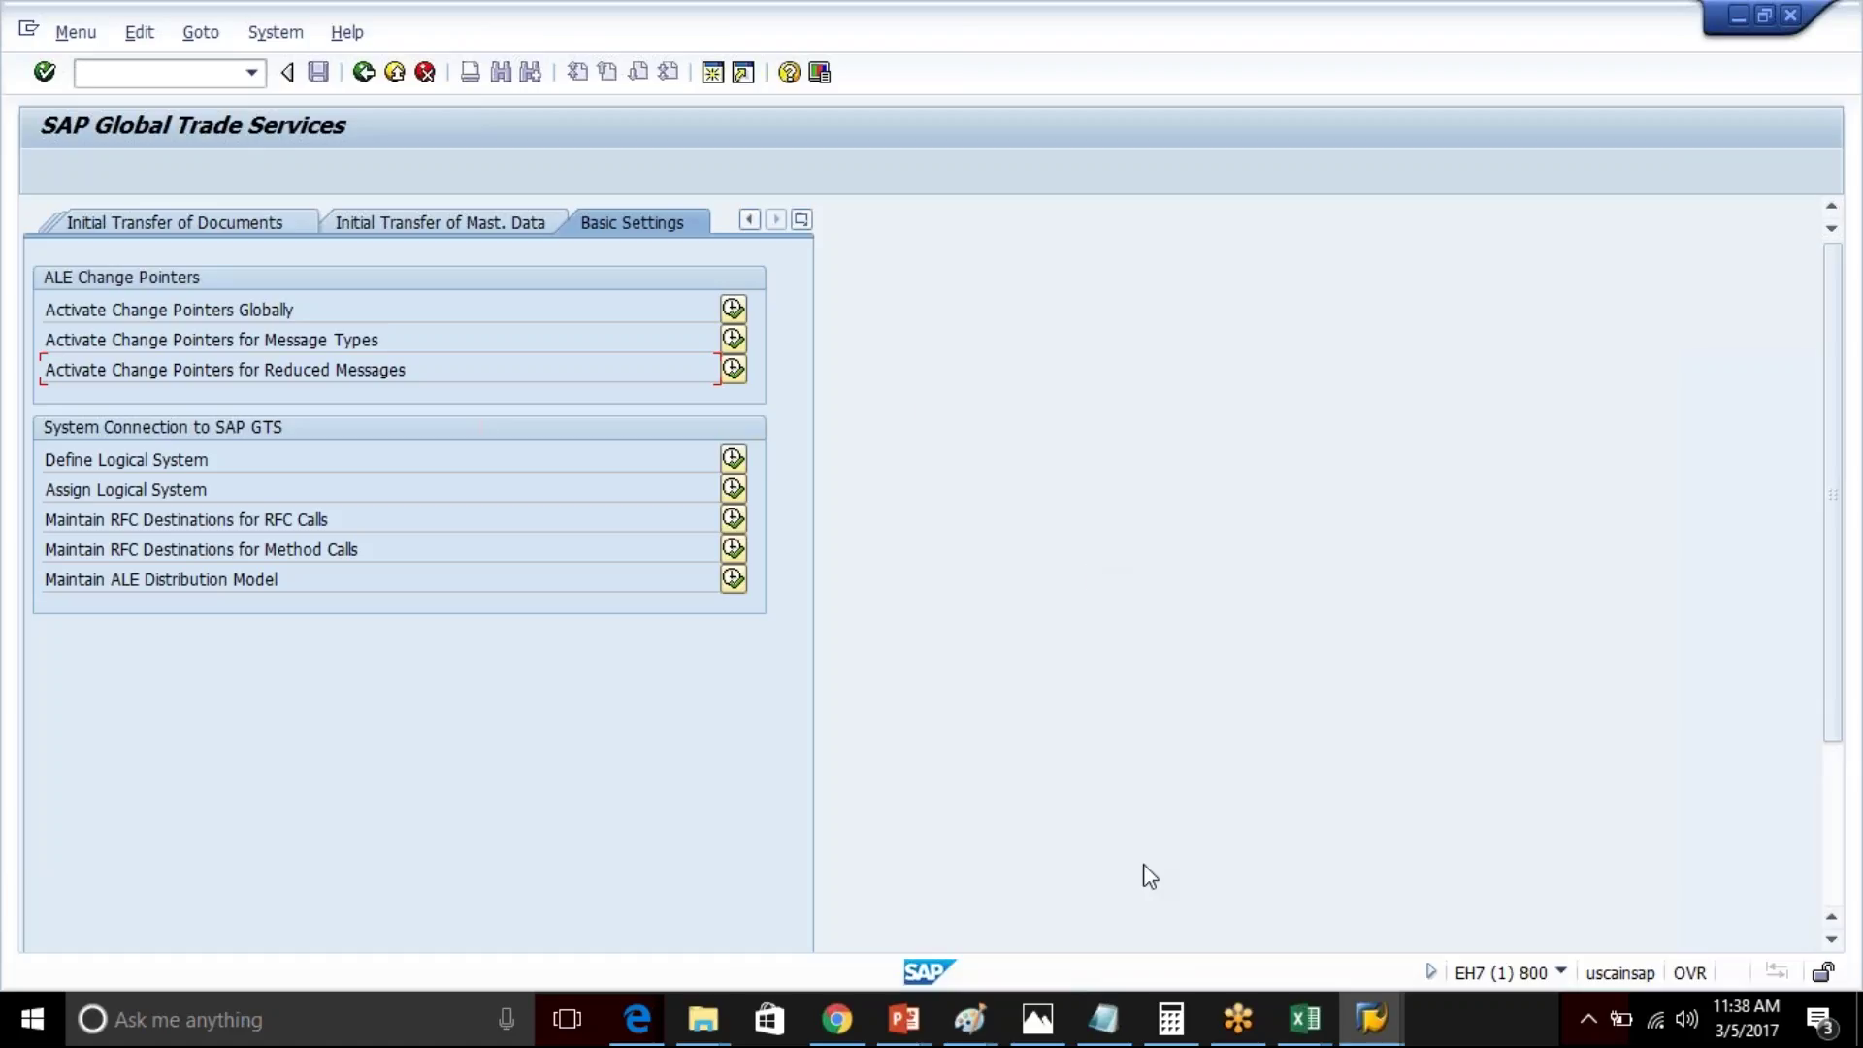
pyautogui.click(1305, 1028)
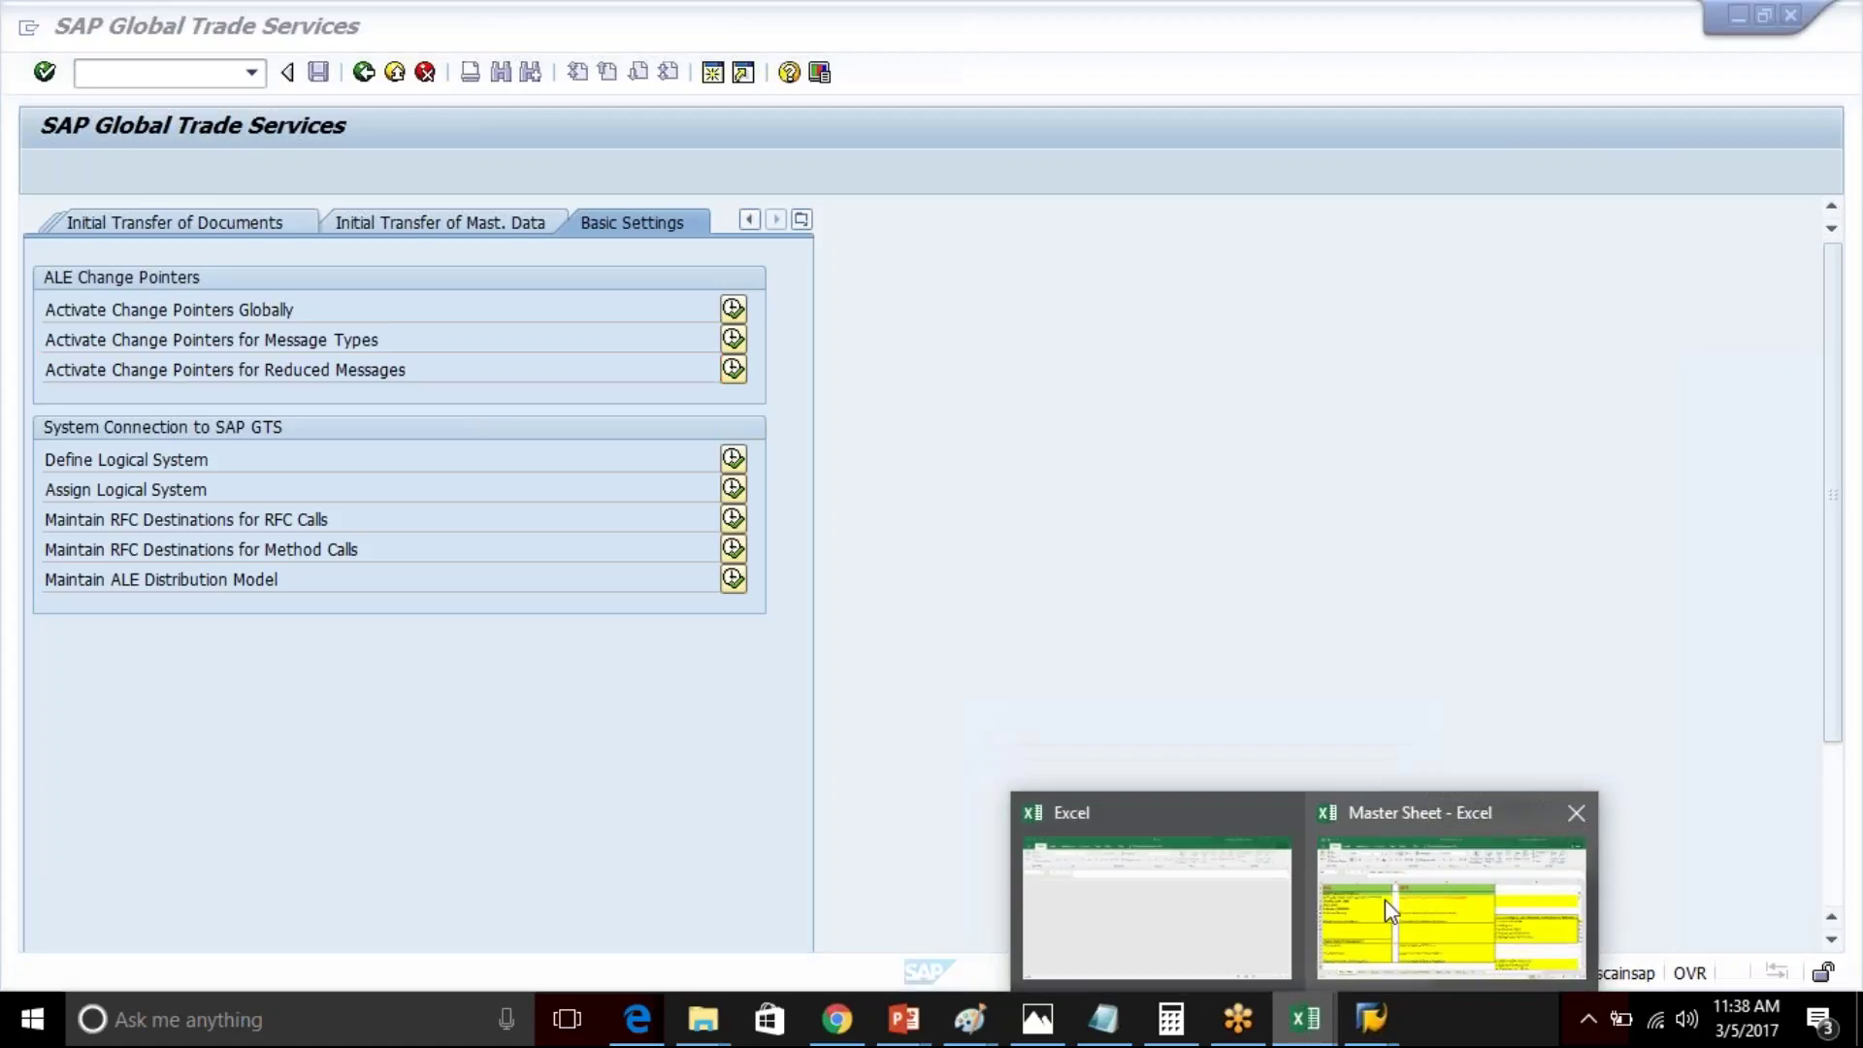
pyautogui.click(1384, 899)
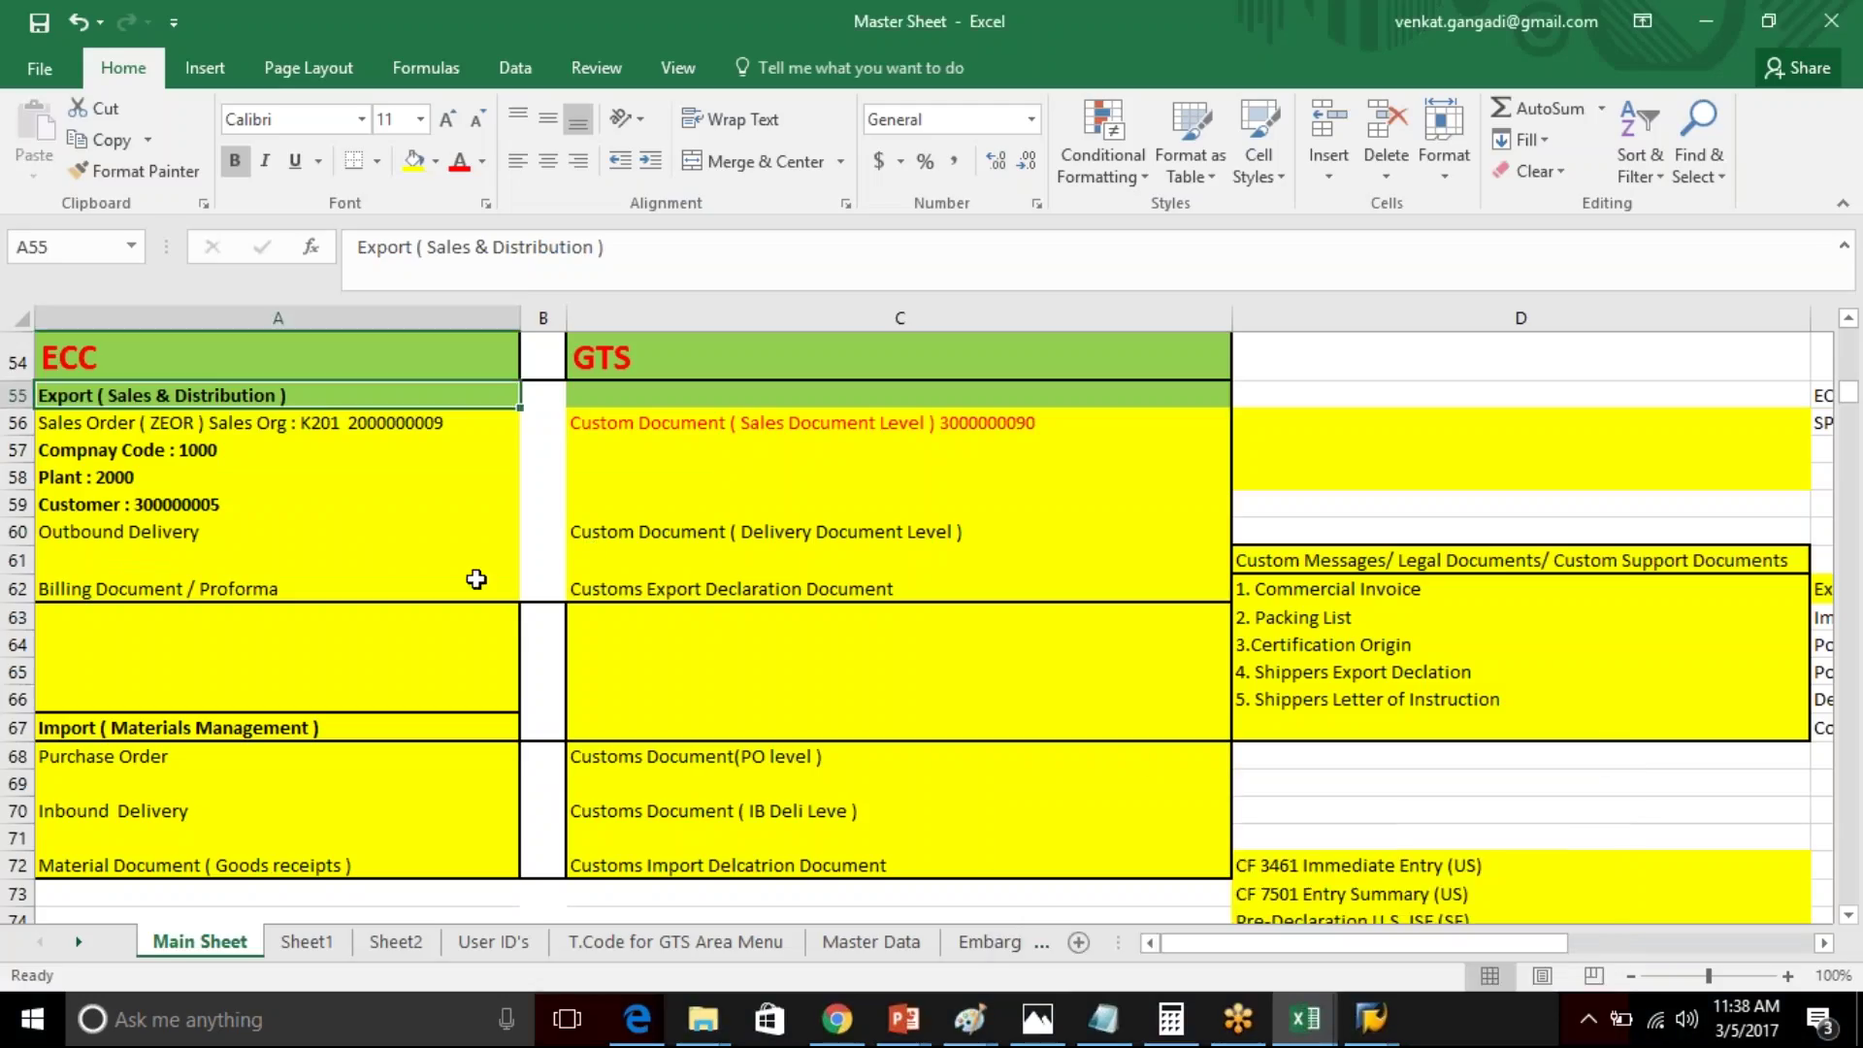
pyautogui.click(406, 589)
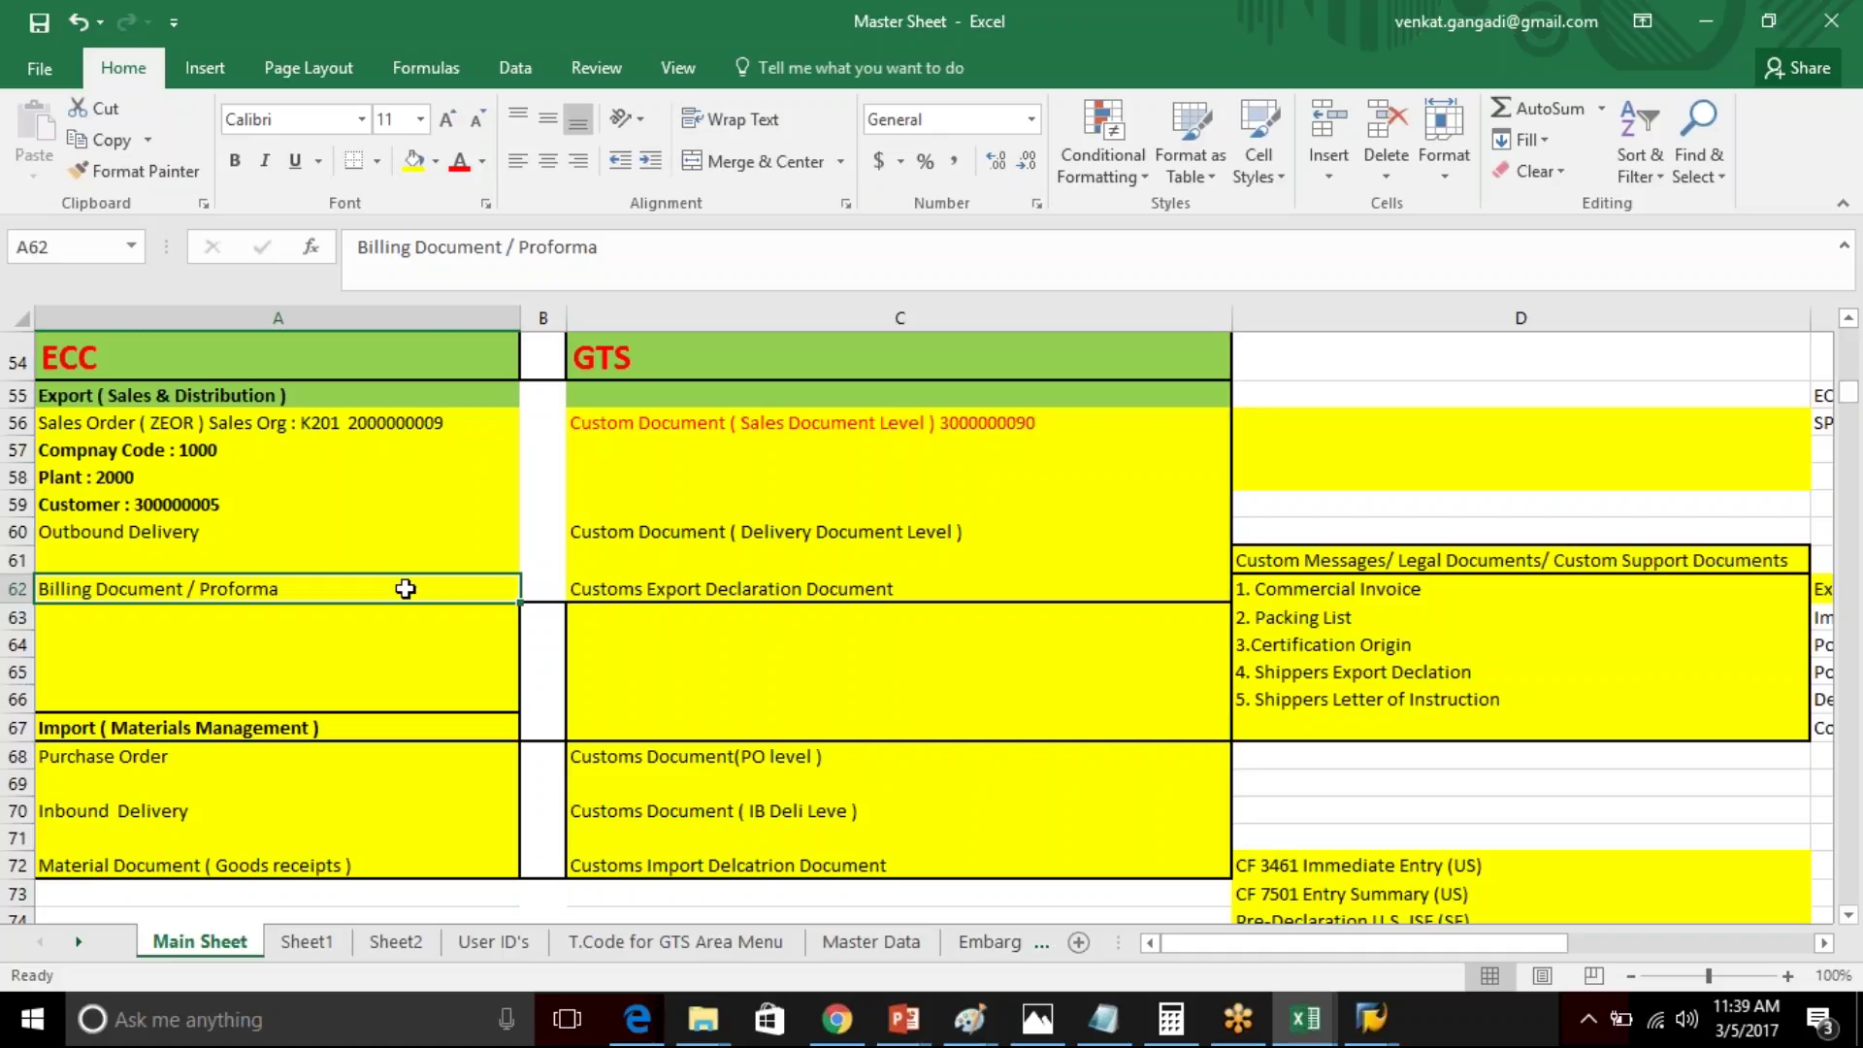
pyautogui.click(235, 757)
pyautogui.click(235, 816)
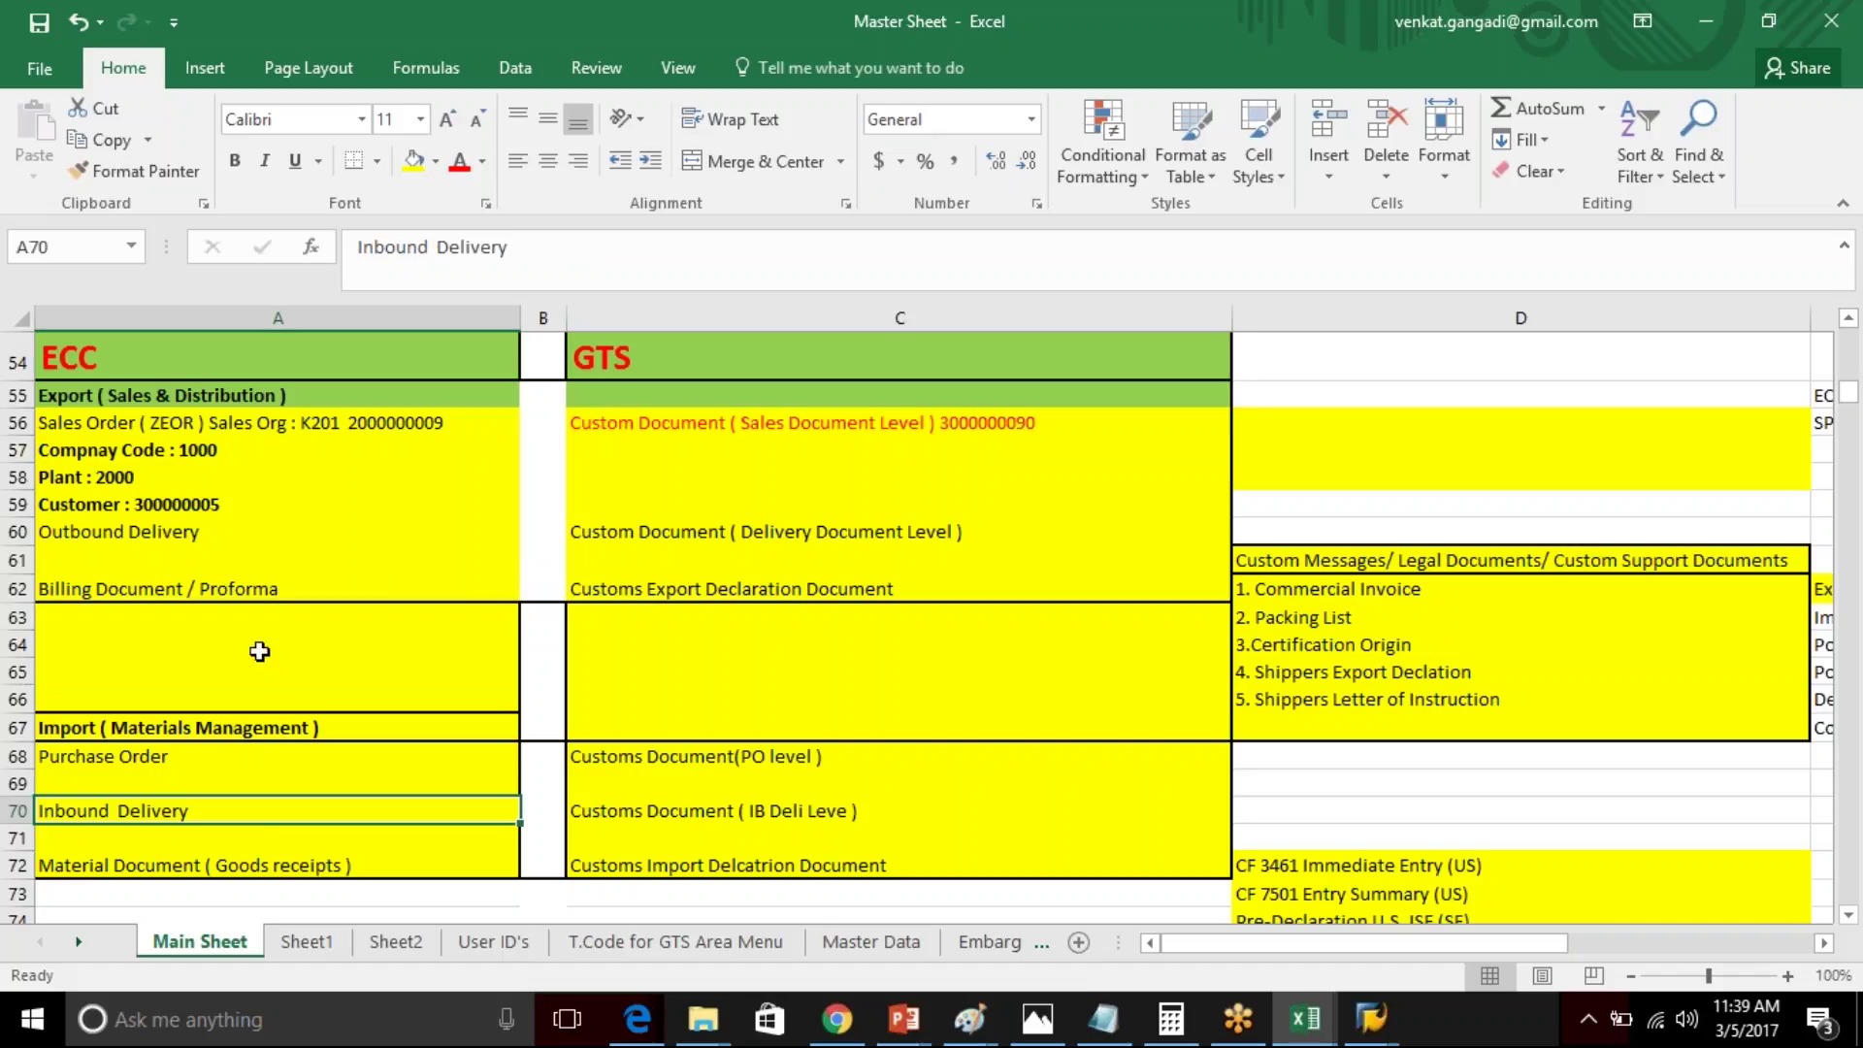
# - Select cell A62 (Billing Document / Proforma), then switch back to the SAP GTS window
pyautogui.click(276, 588)
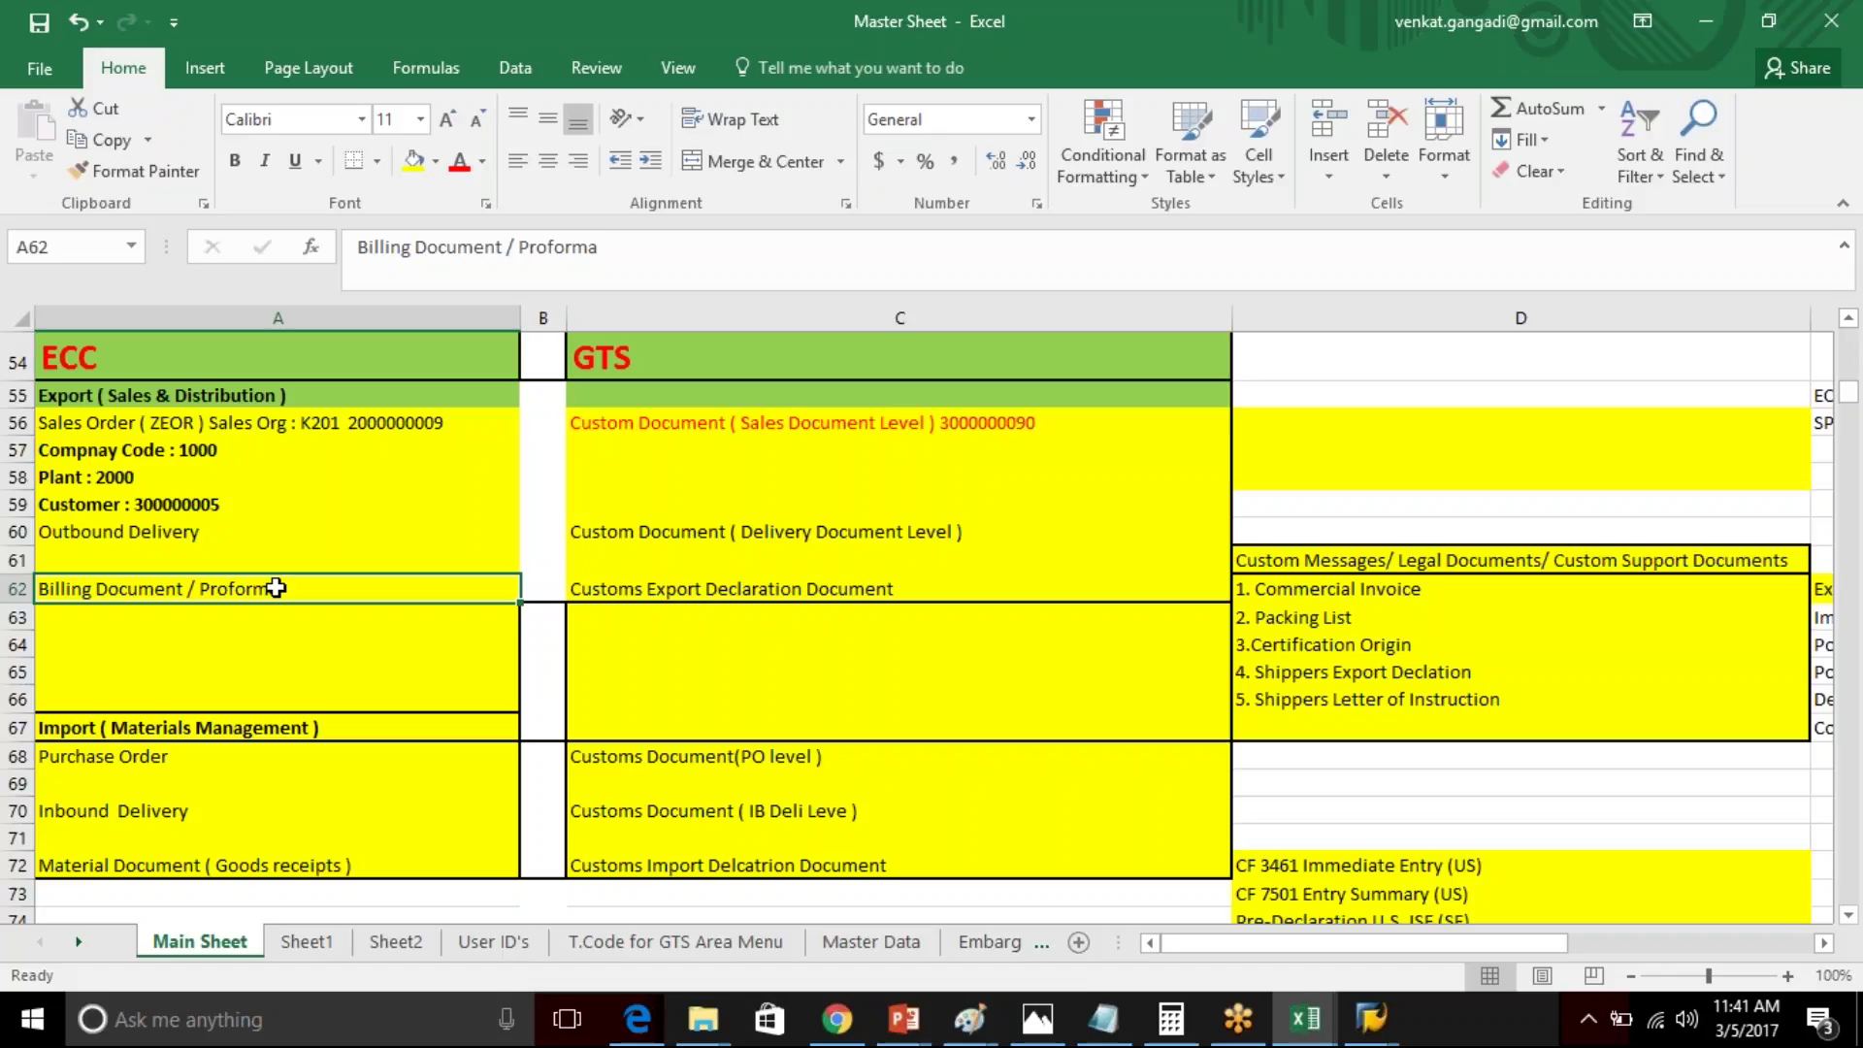
pyautogui.hotkey('alt', 'Tab')
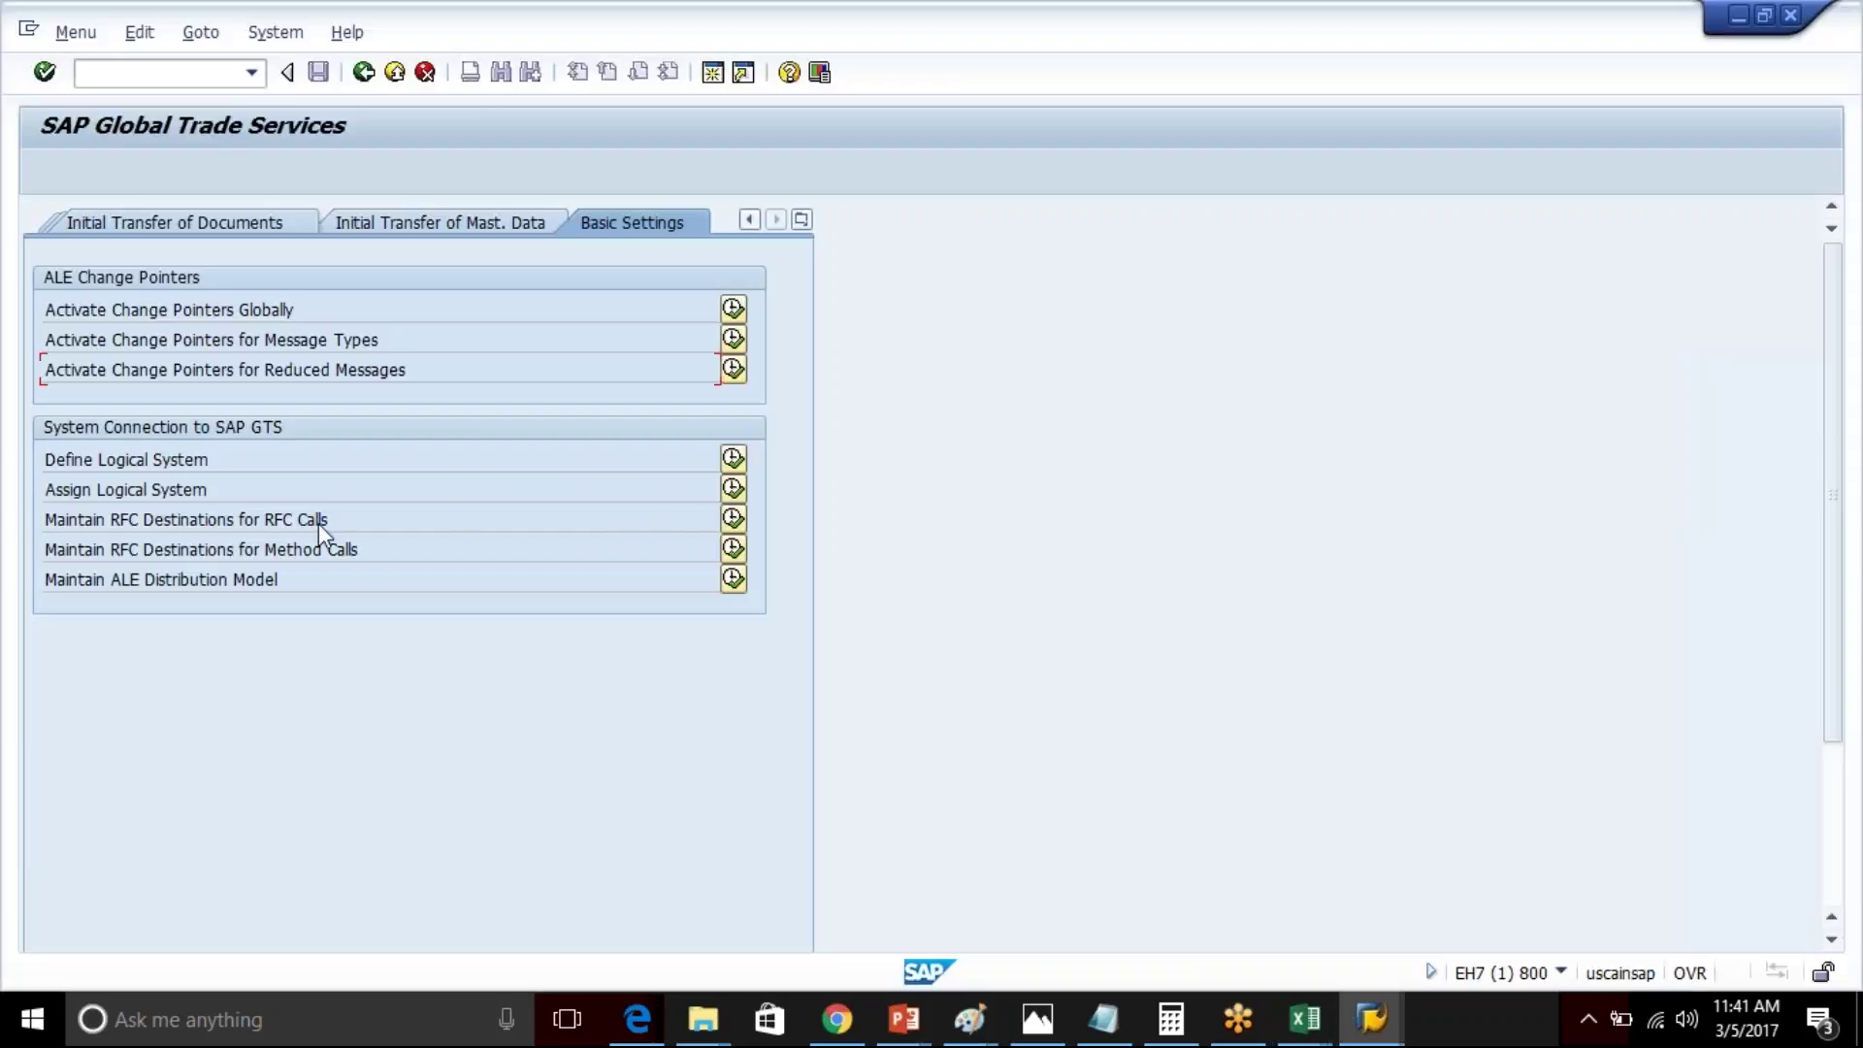
pyautogui.click(47, 316)
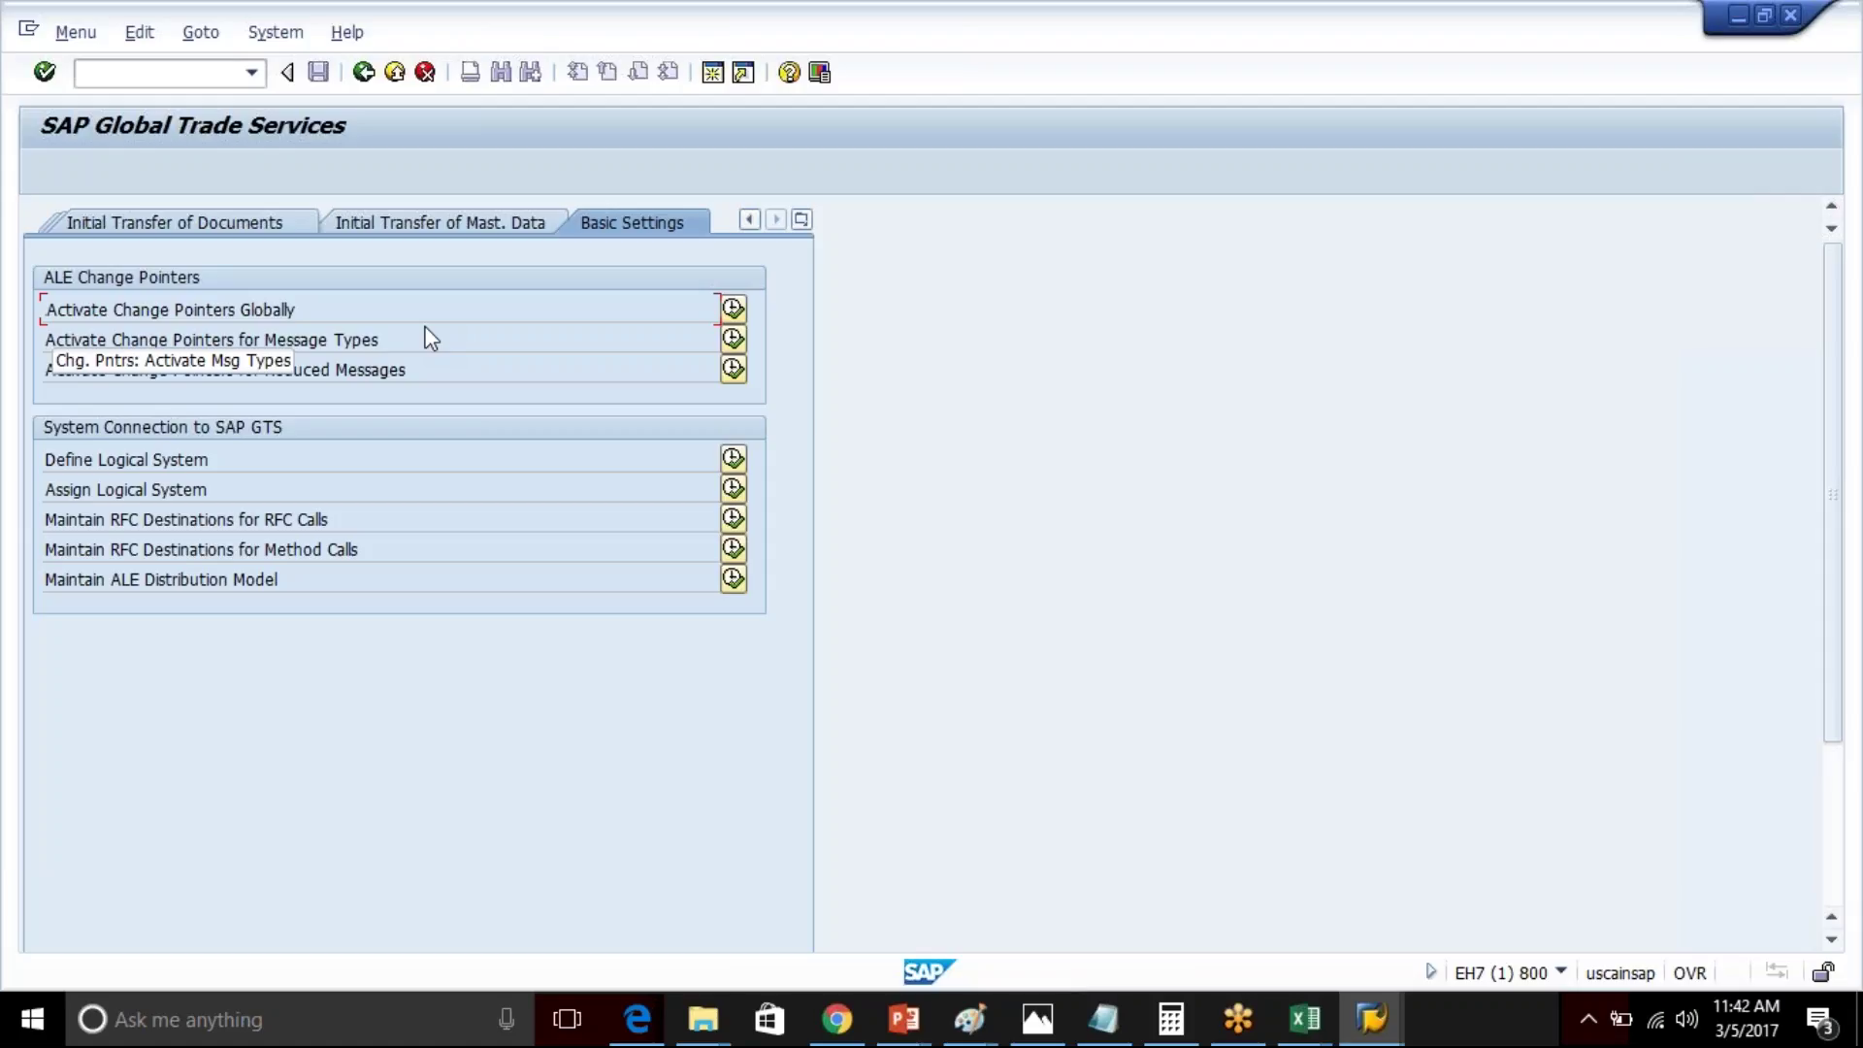
pyautogui.click(359, 374)
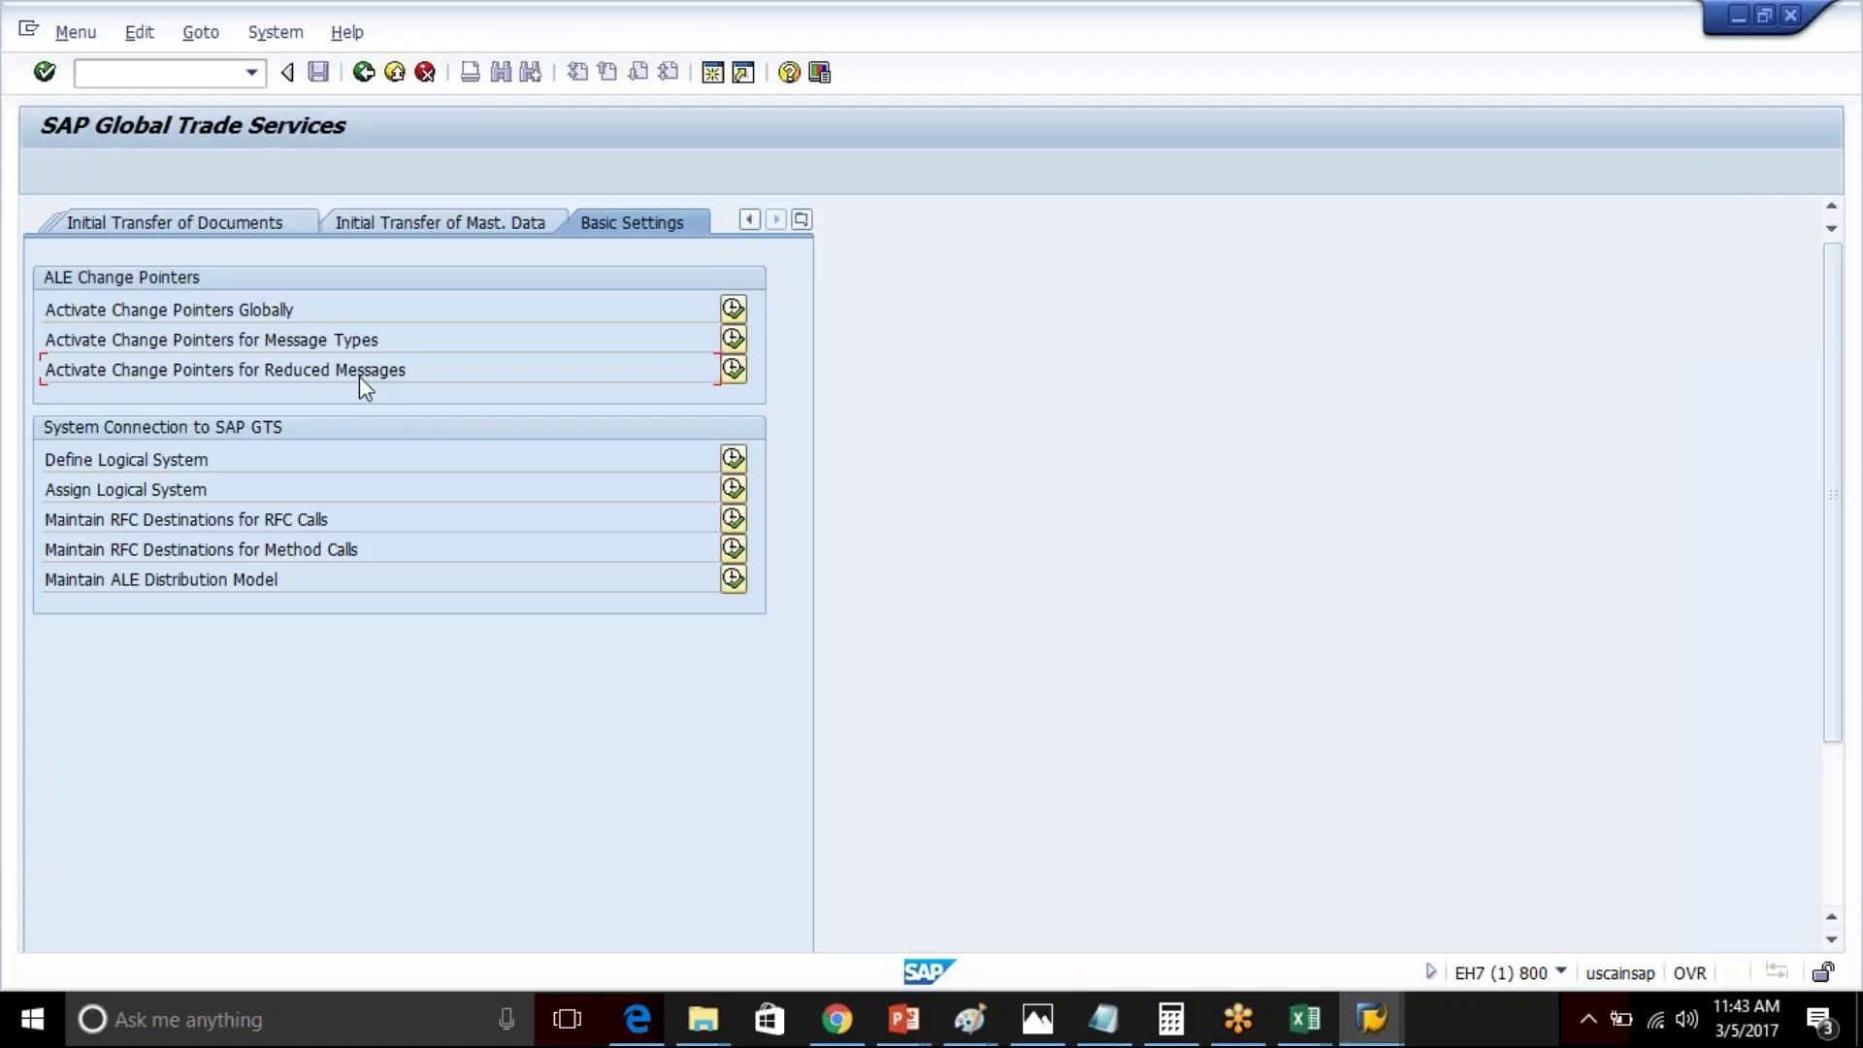
pyautogui.click(366, 74)
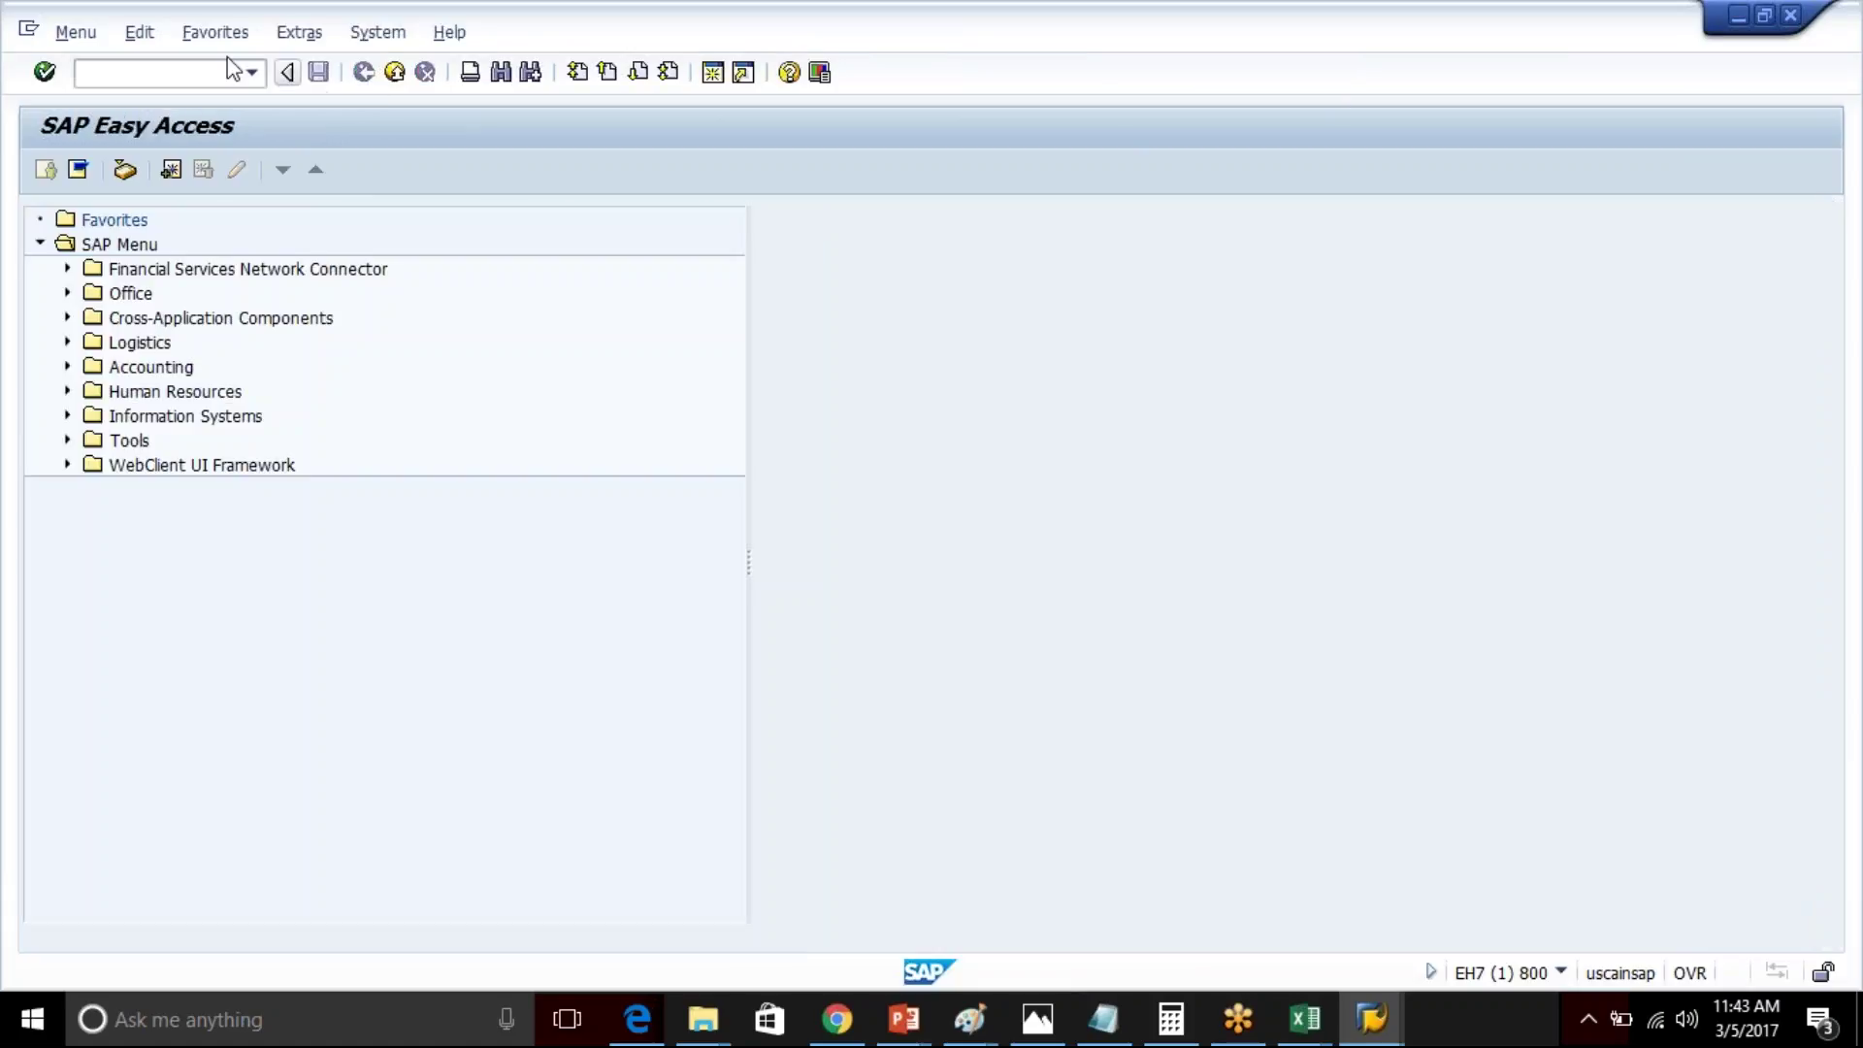
pyautogui.click(252, 74)
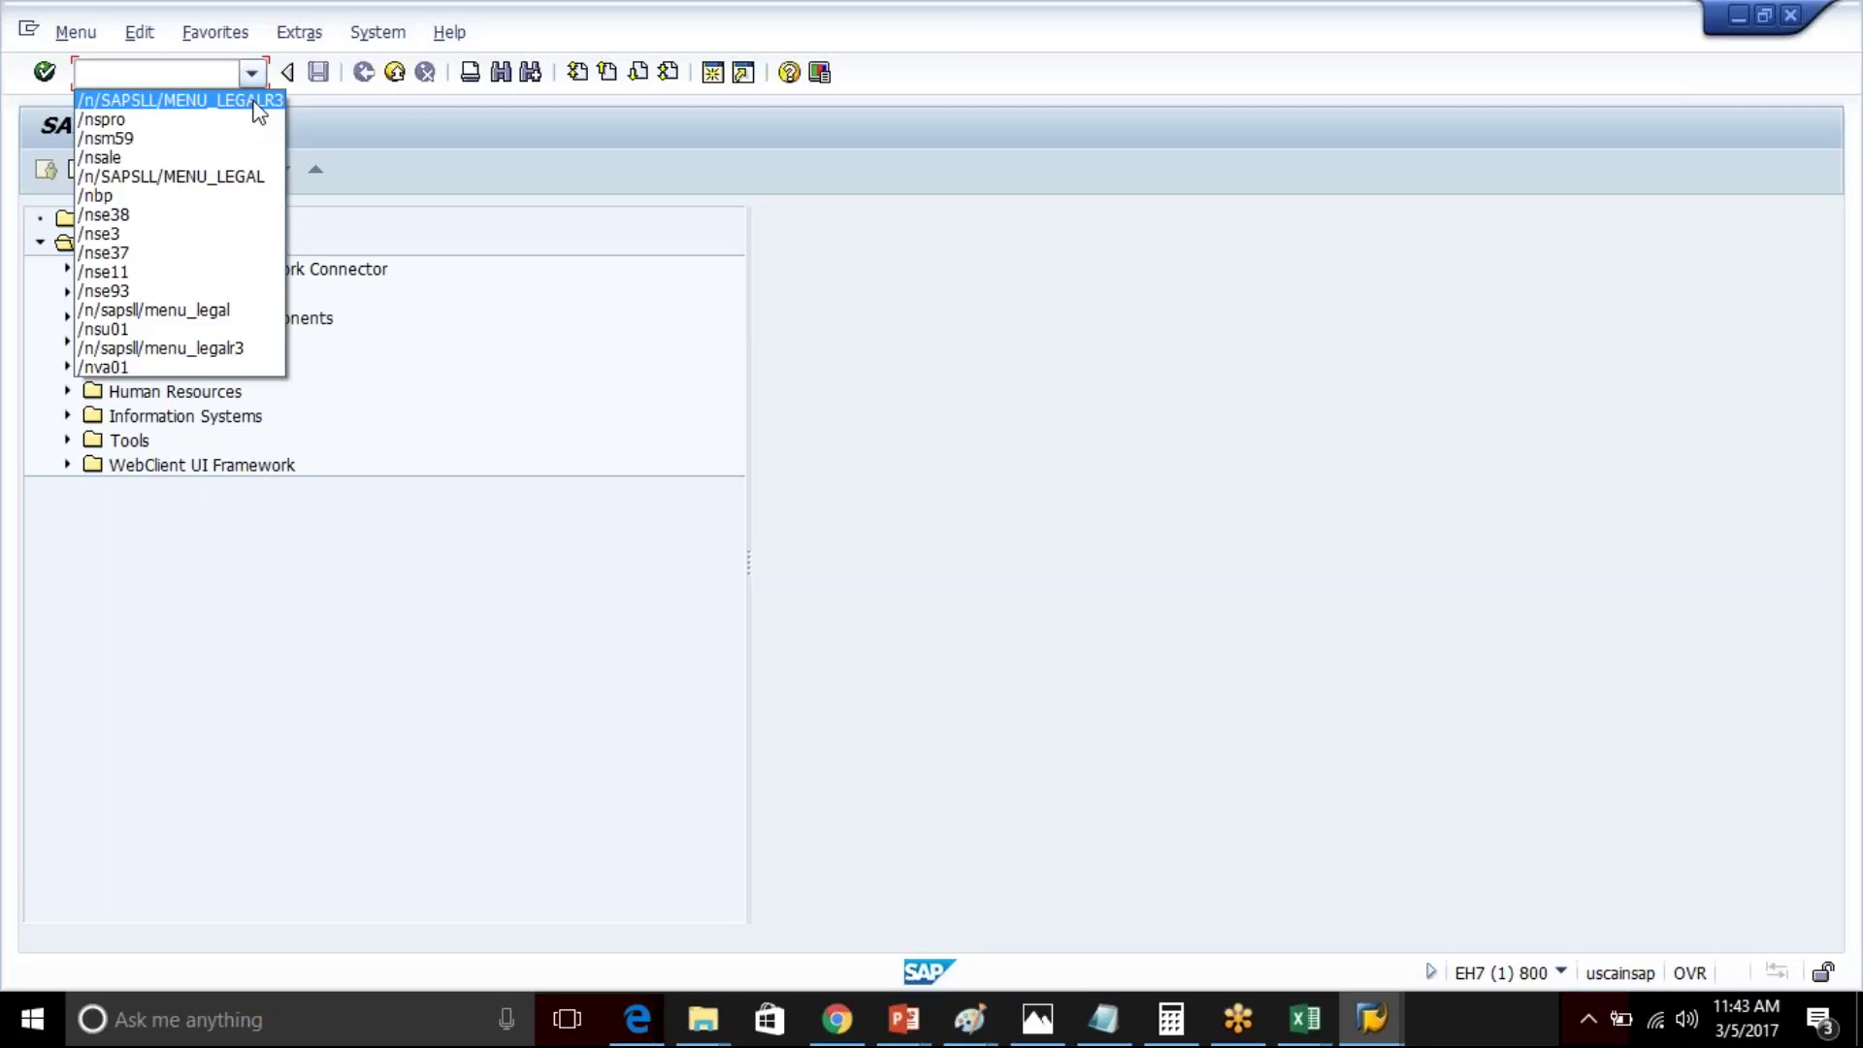
pyautogui.click(241, 101)
pyautogui.press('Return')
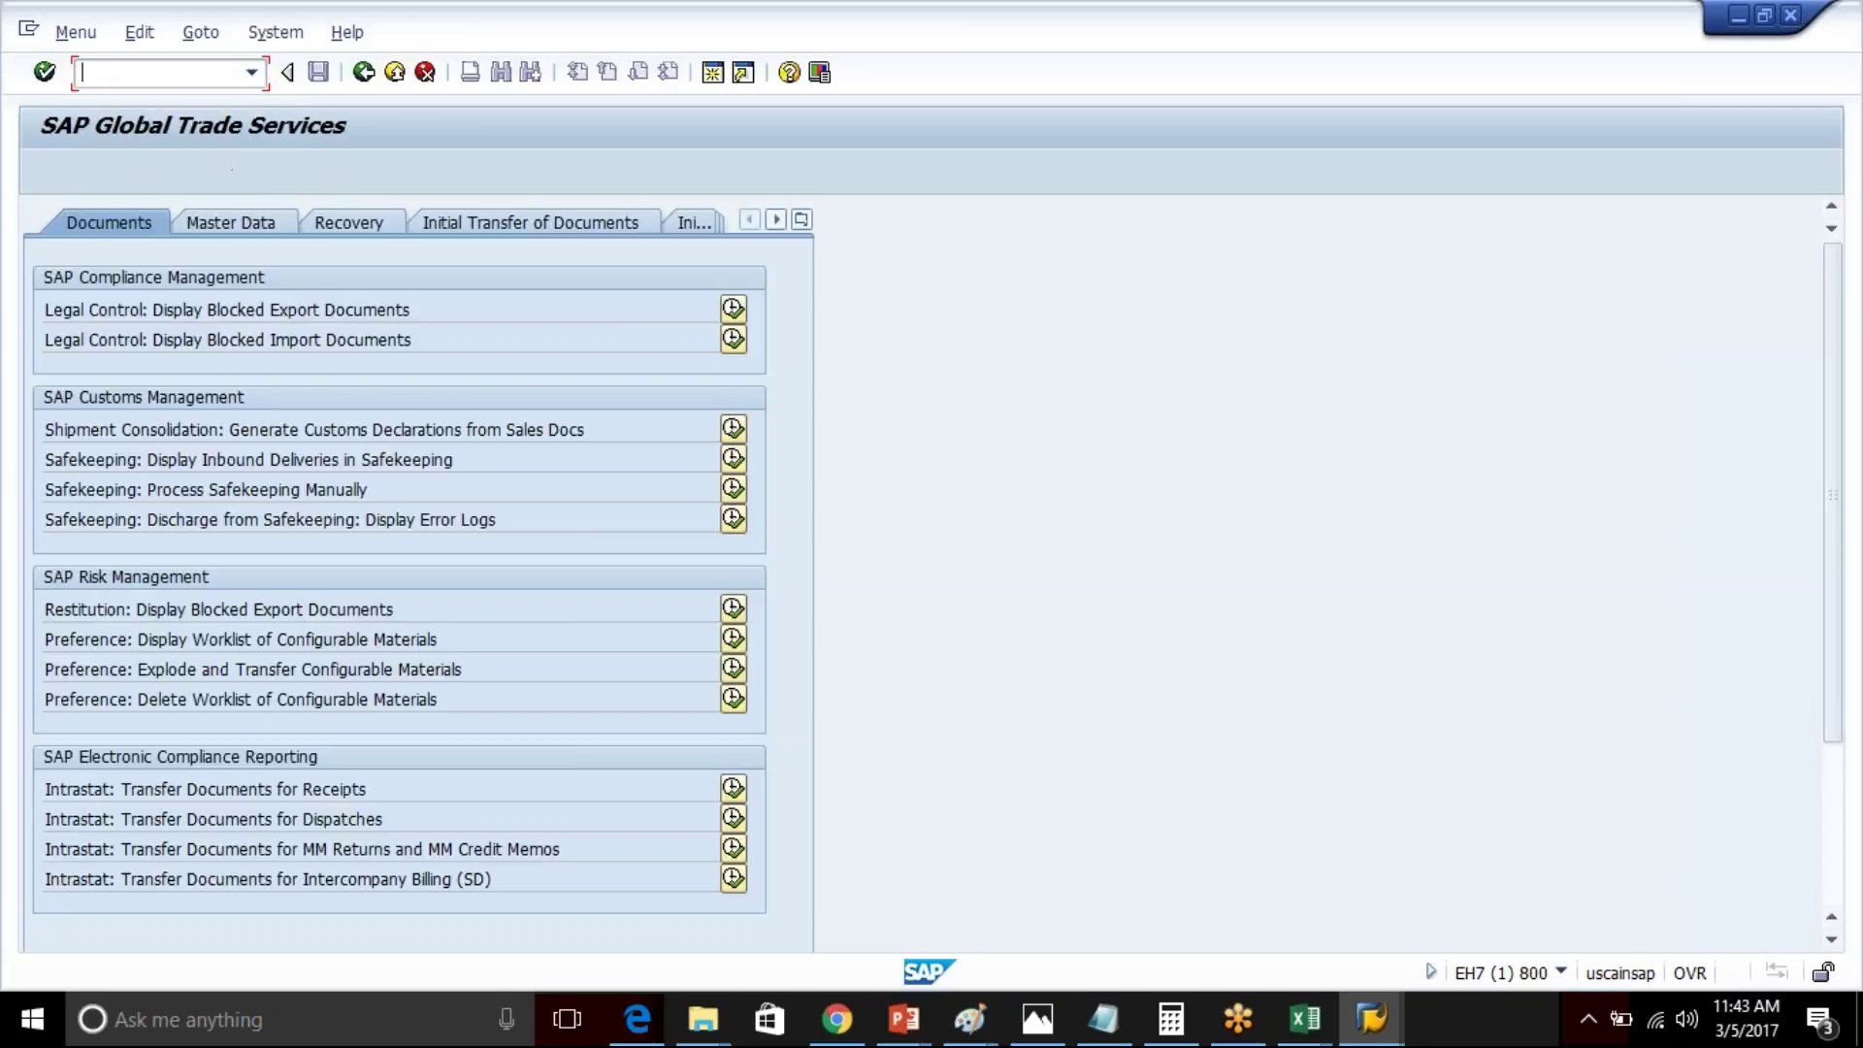
pyautogui.click(796, 219)
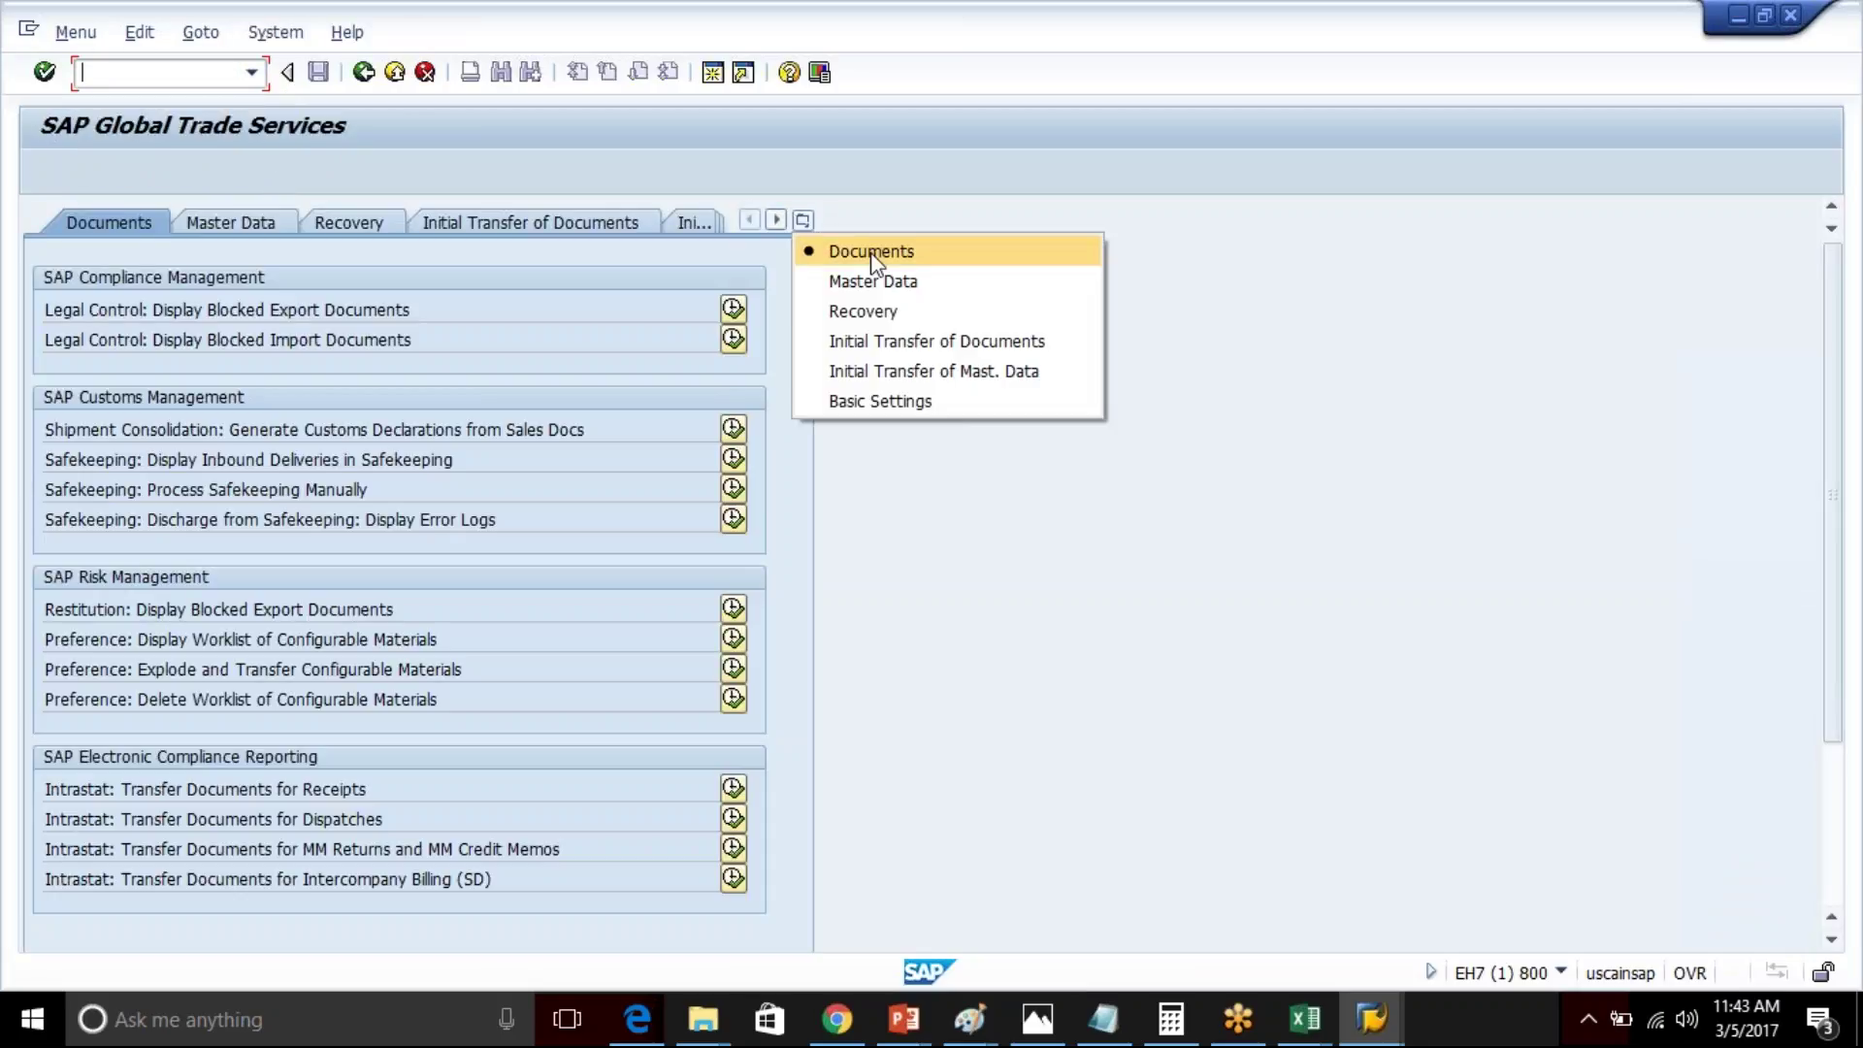
pyautogui.click(892, 404)
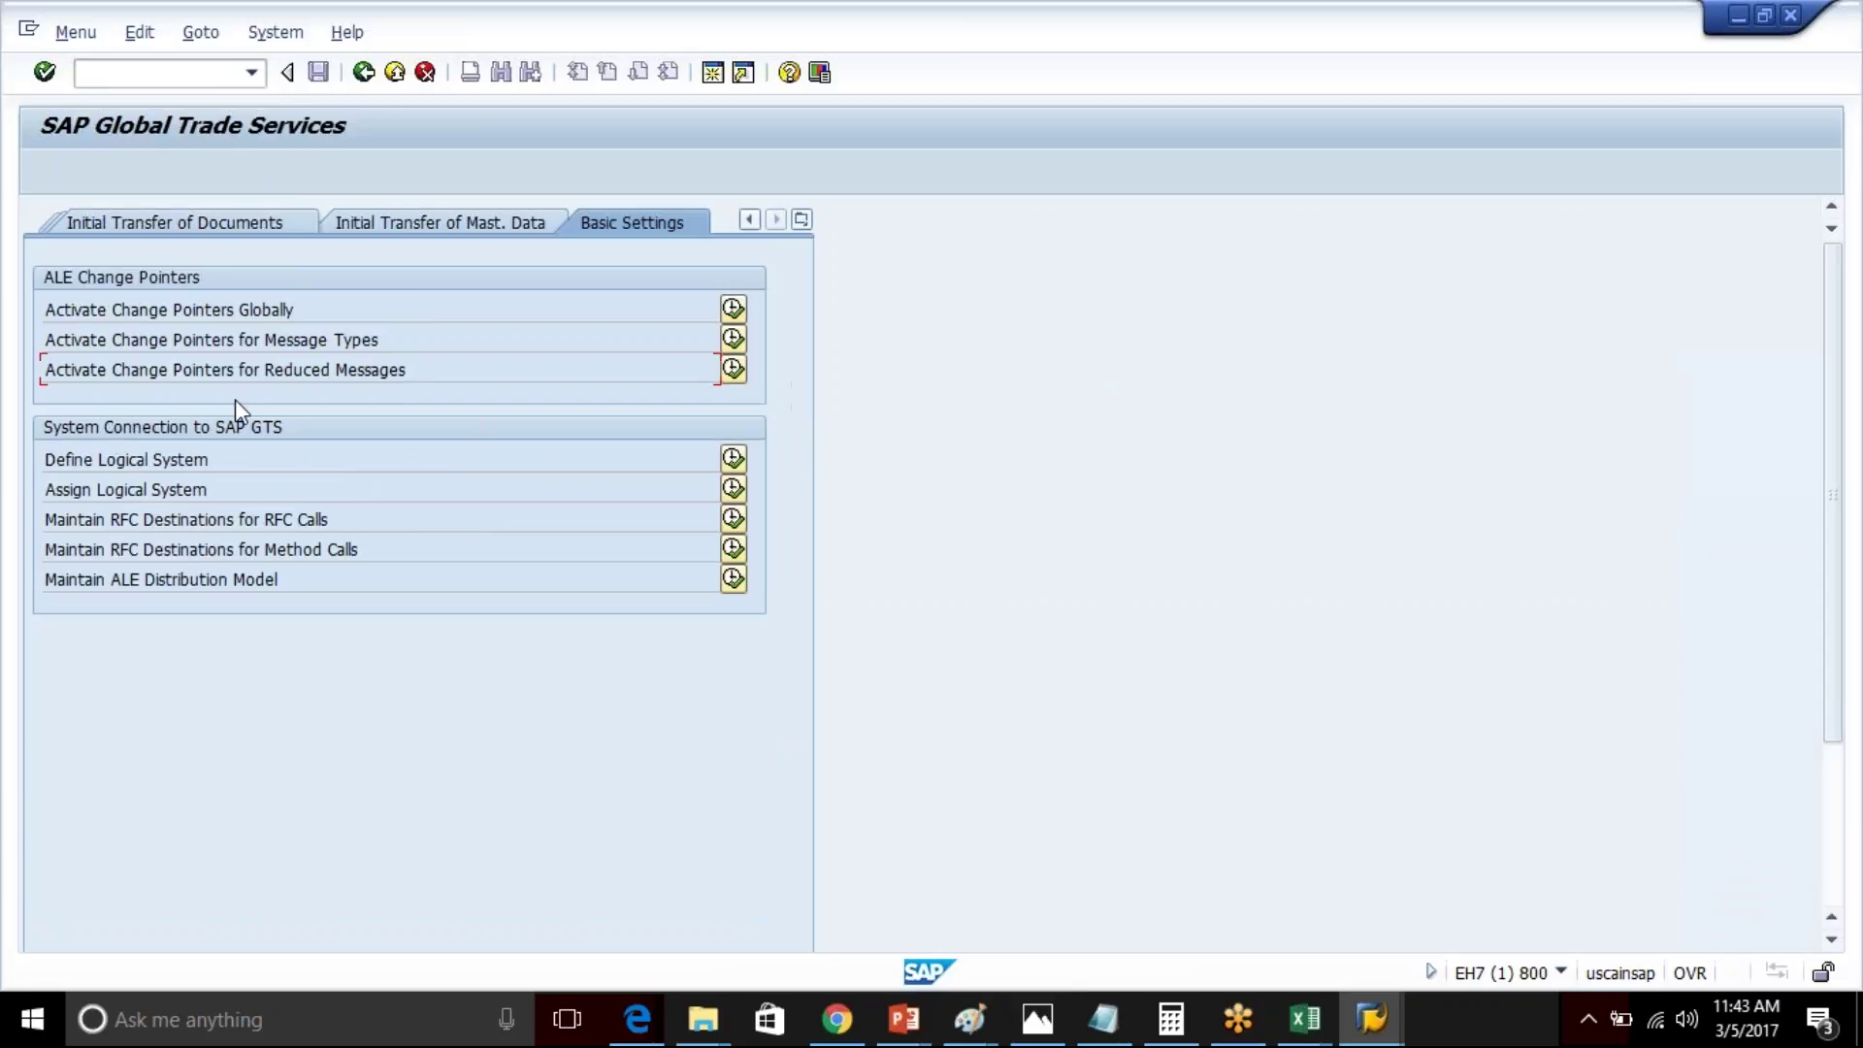
# - Check global change pointer activation, then open change pointer activation for message types
pyautogui.click(733, 308)
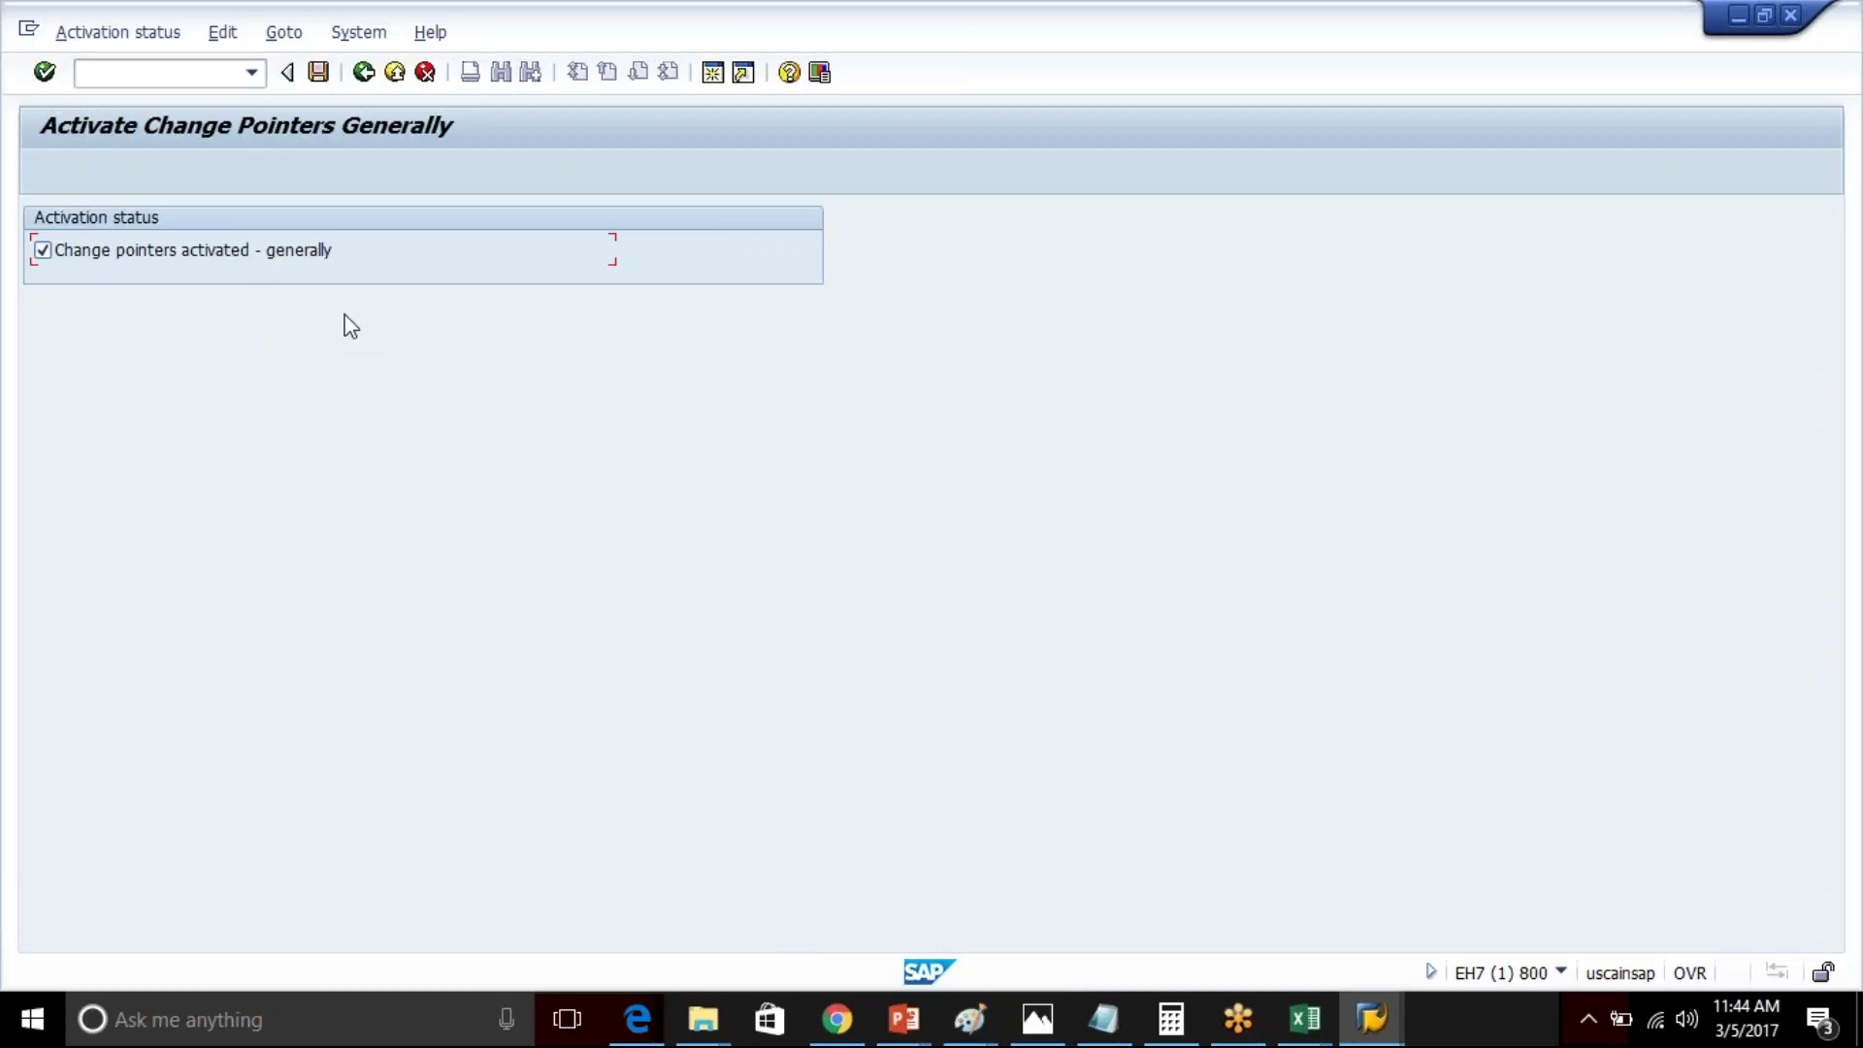
pyautogui.click(363, 72)
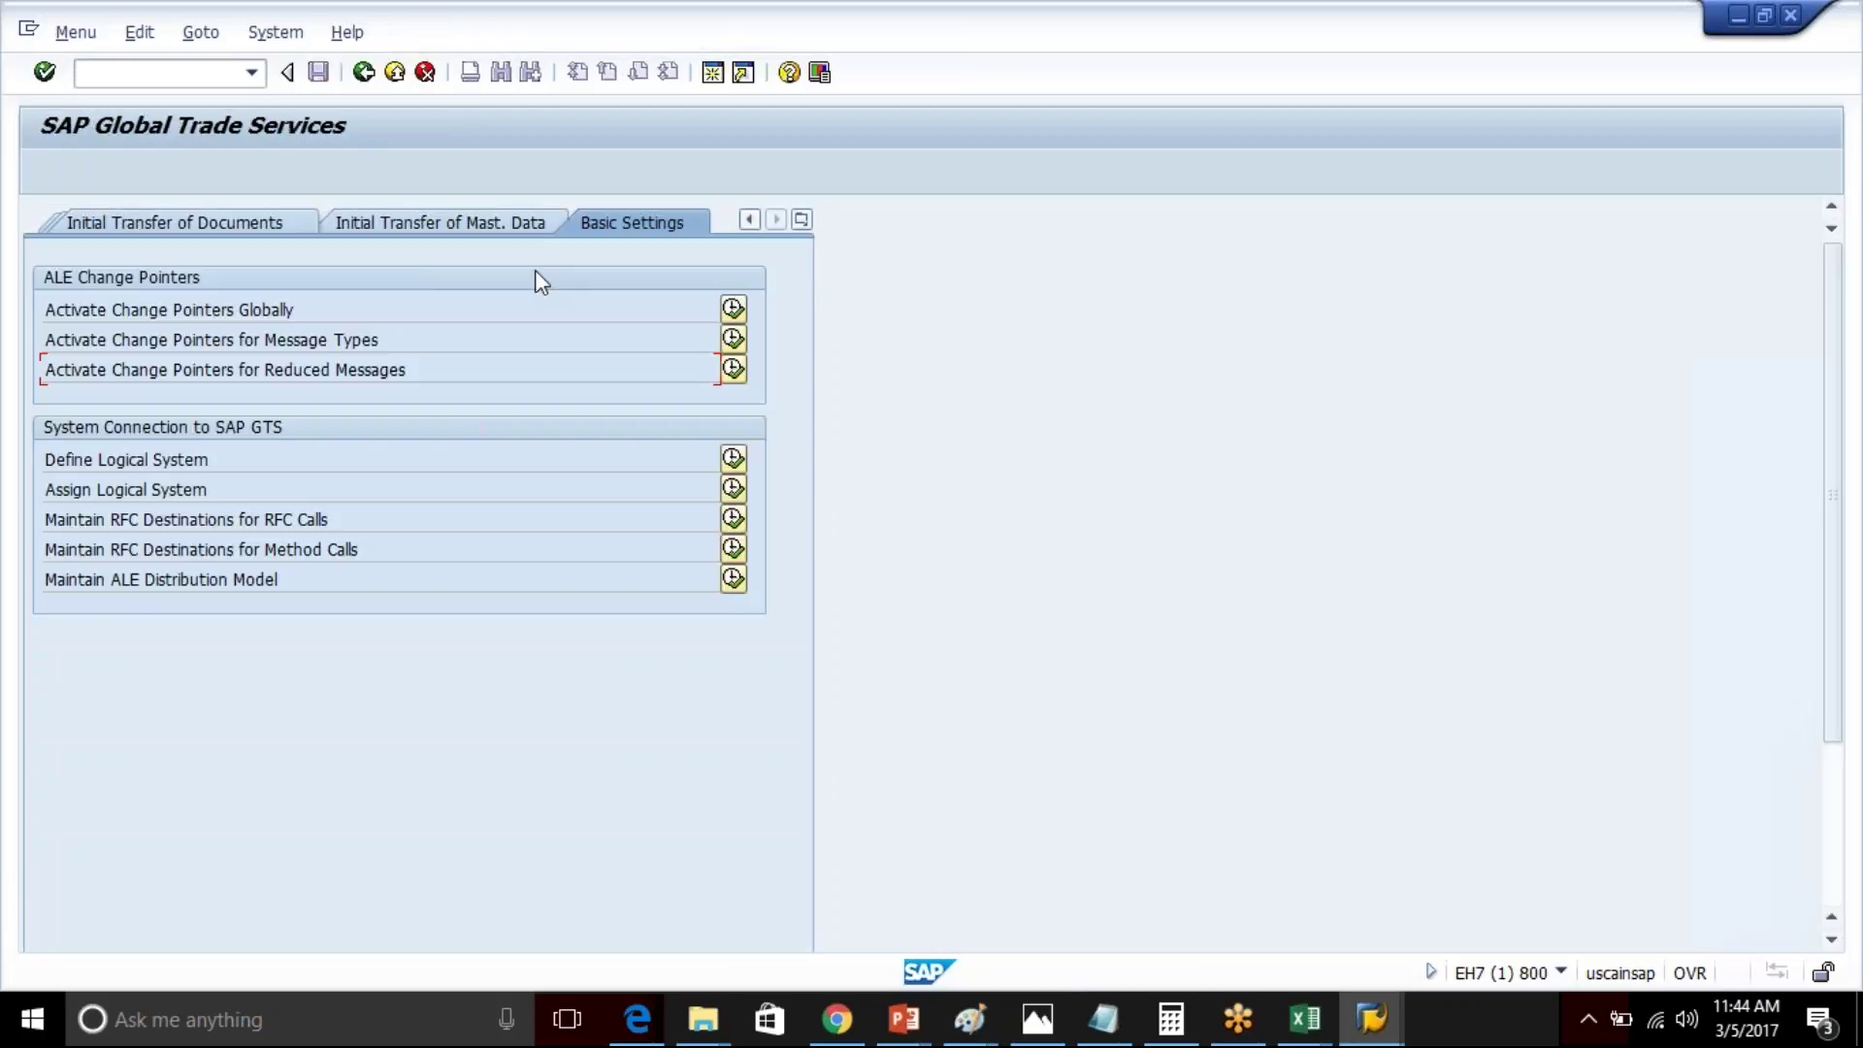
pyautogui.click(733, 339)
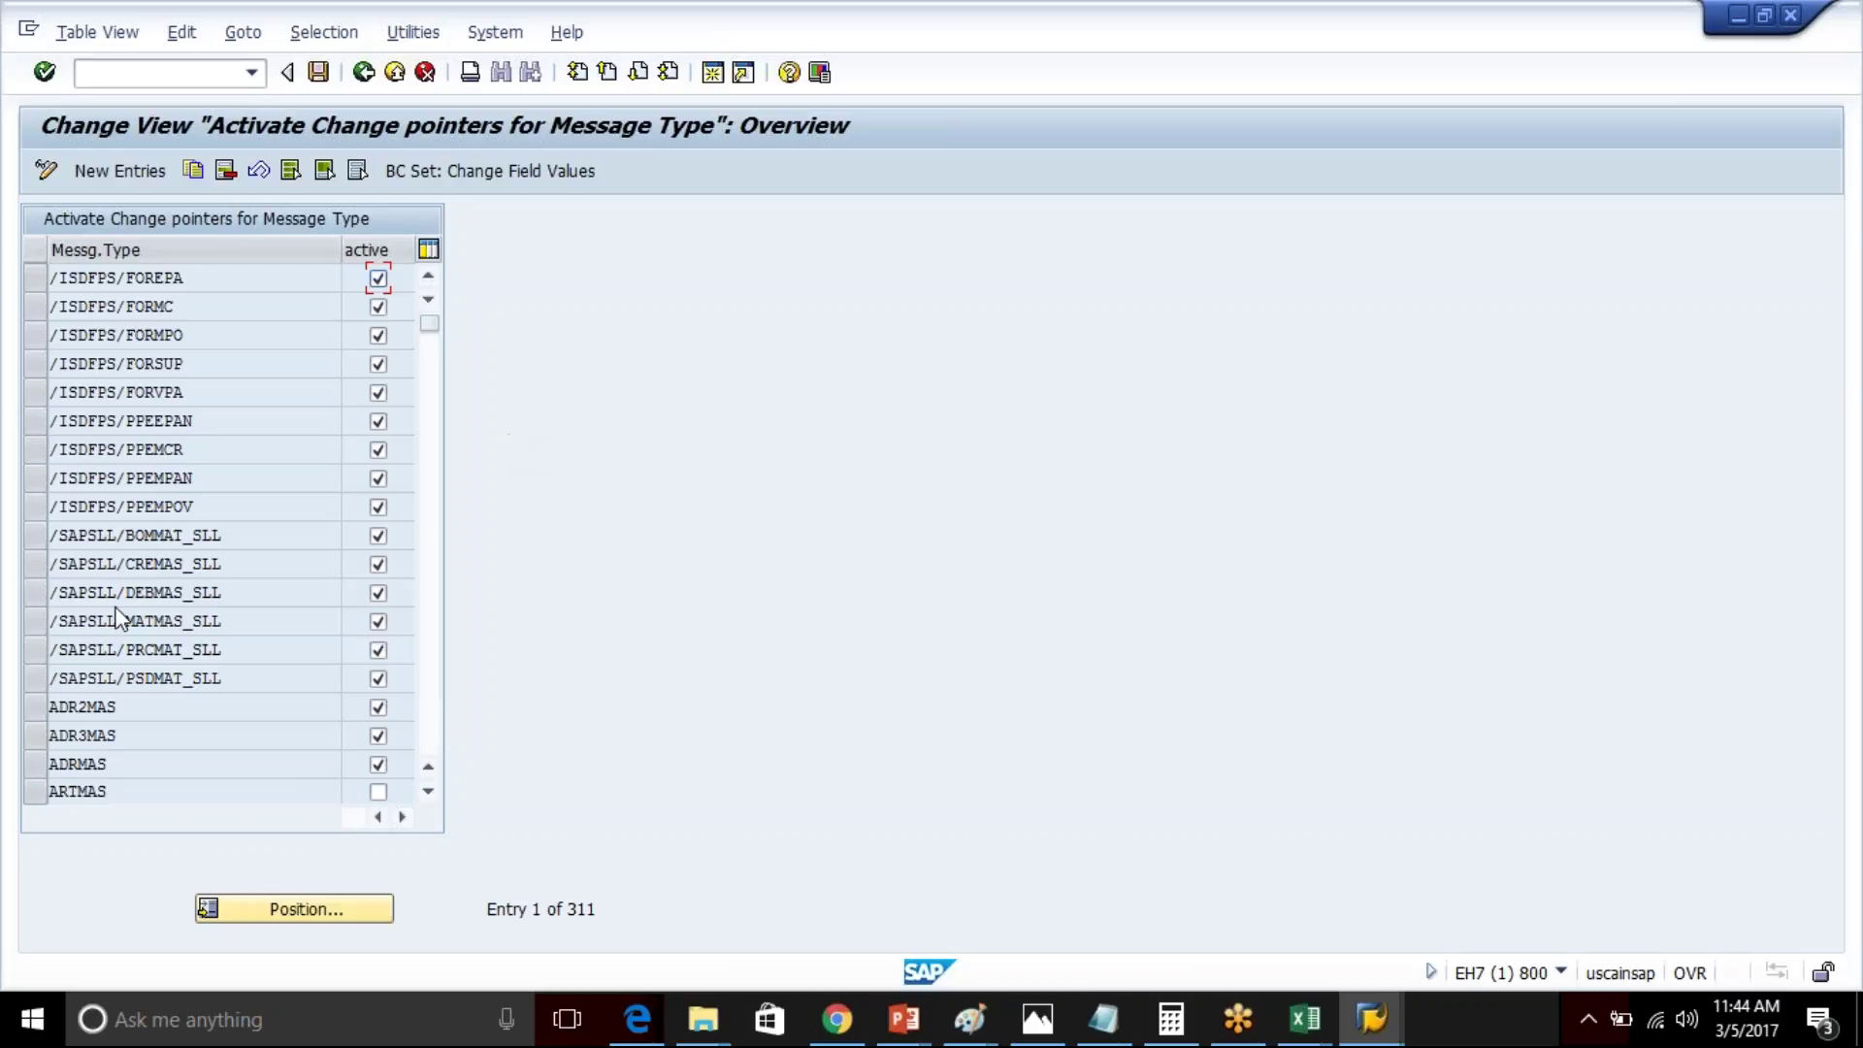
# - Select the /SAPSLL/CREMAS_SLL, DEBMAS_SLL and MATMAS_SLL rows, then switch to the Master Sheet workbook
pyautogui.click(36, 563)
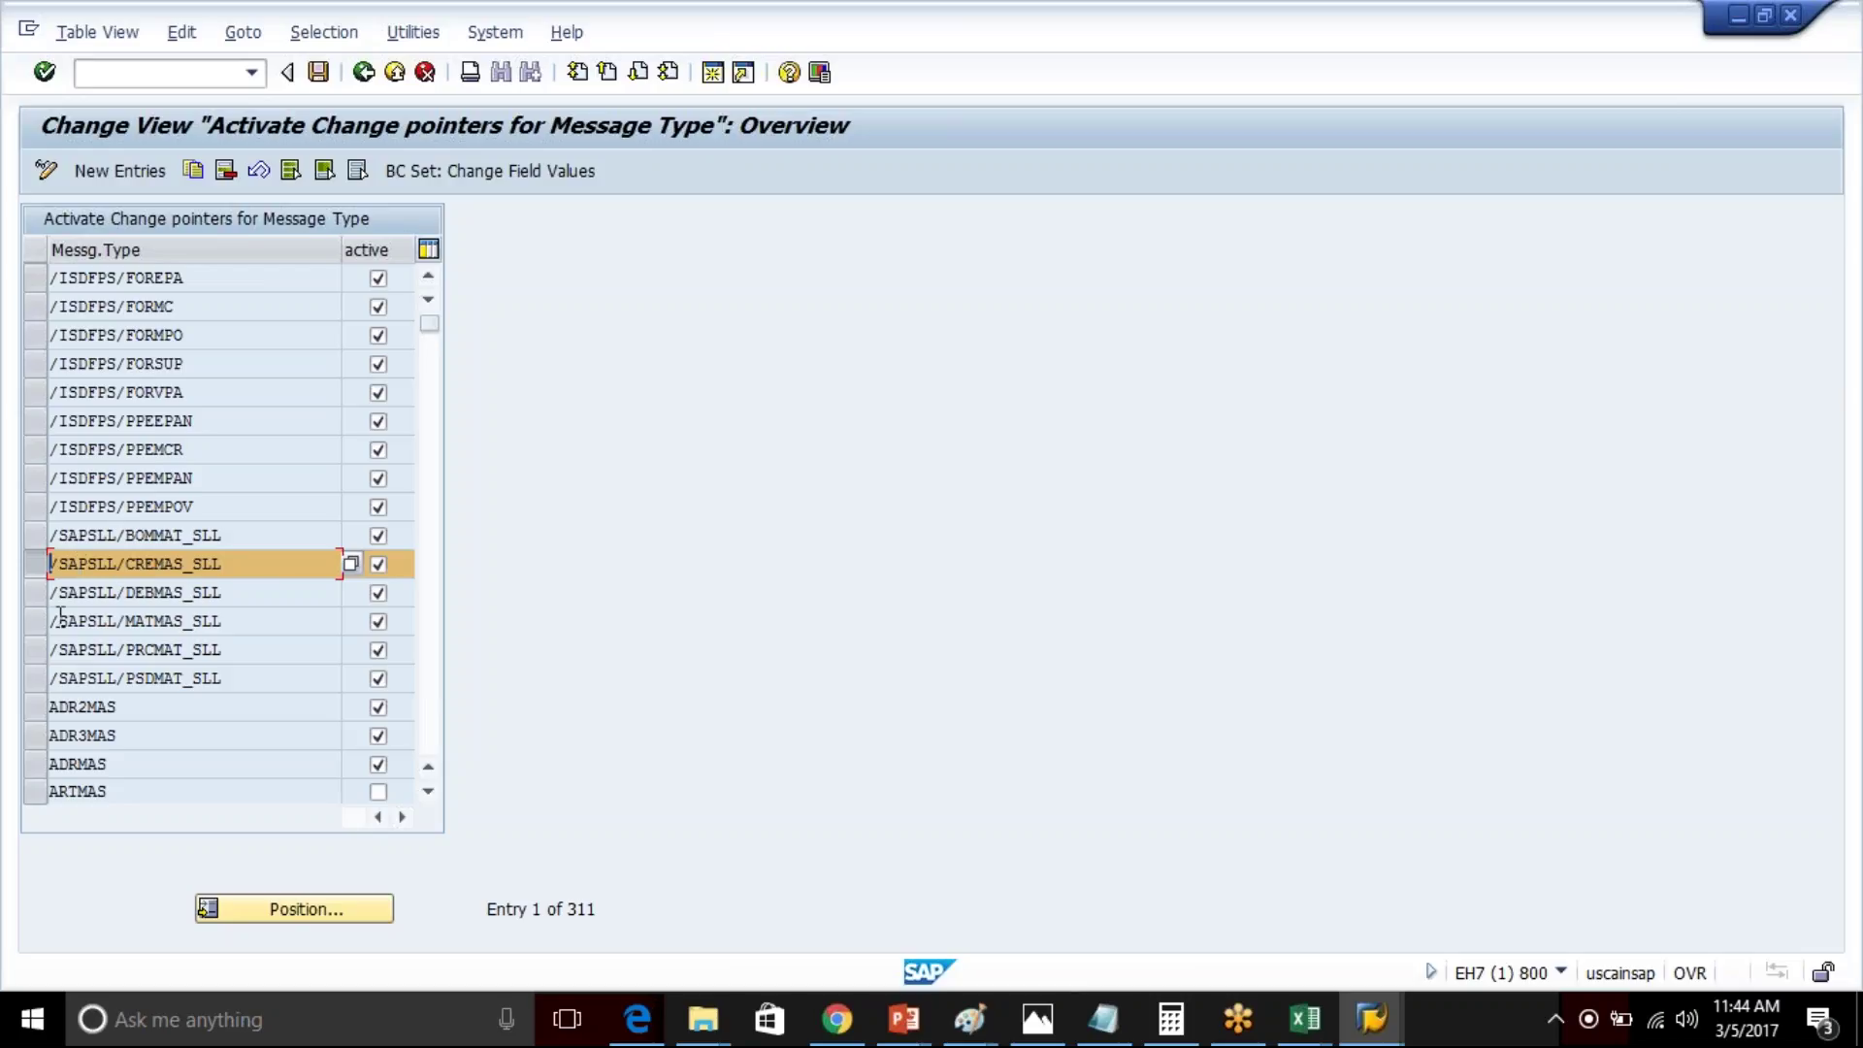
pyautogui.click(37, 592)
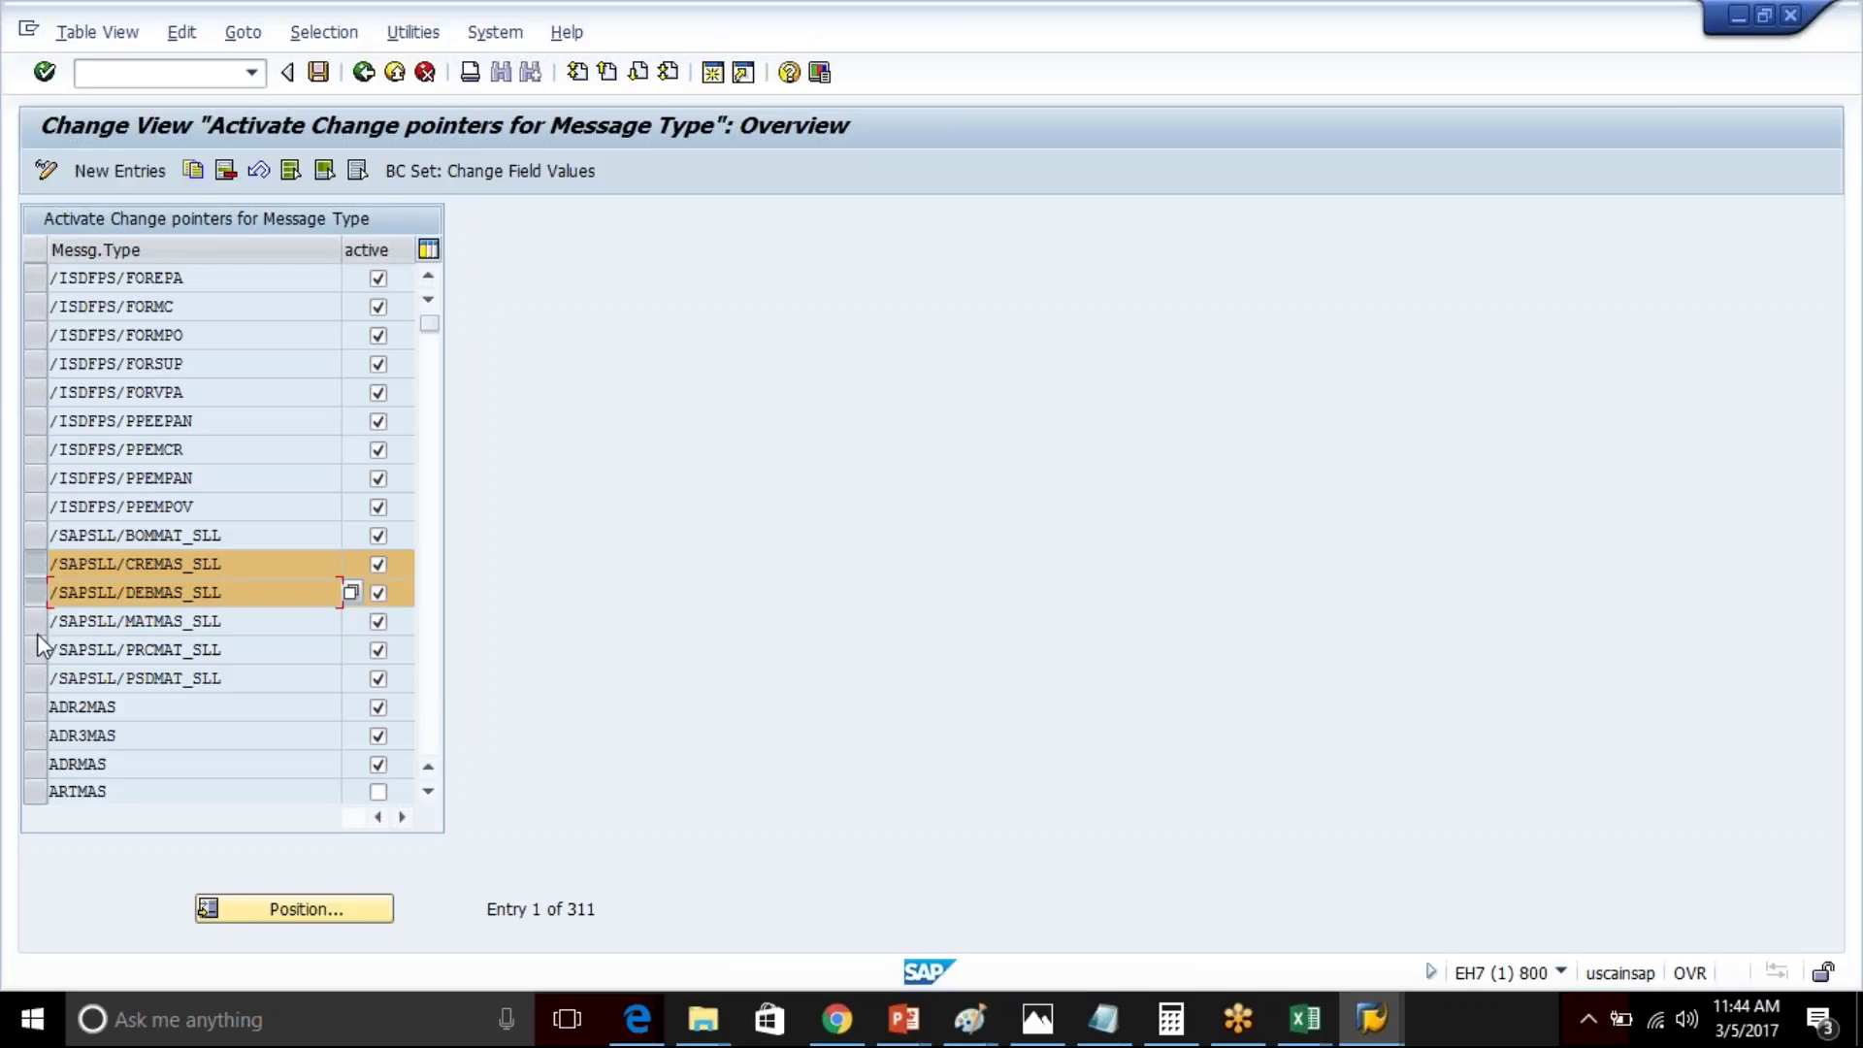
pyautogui.click(37, 625)
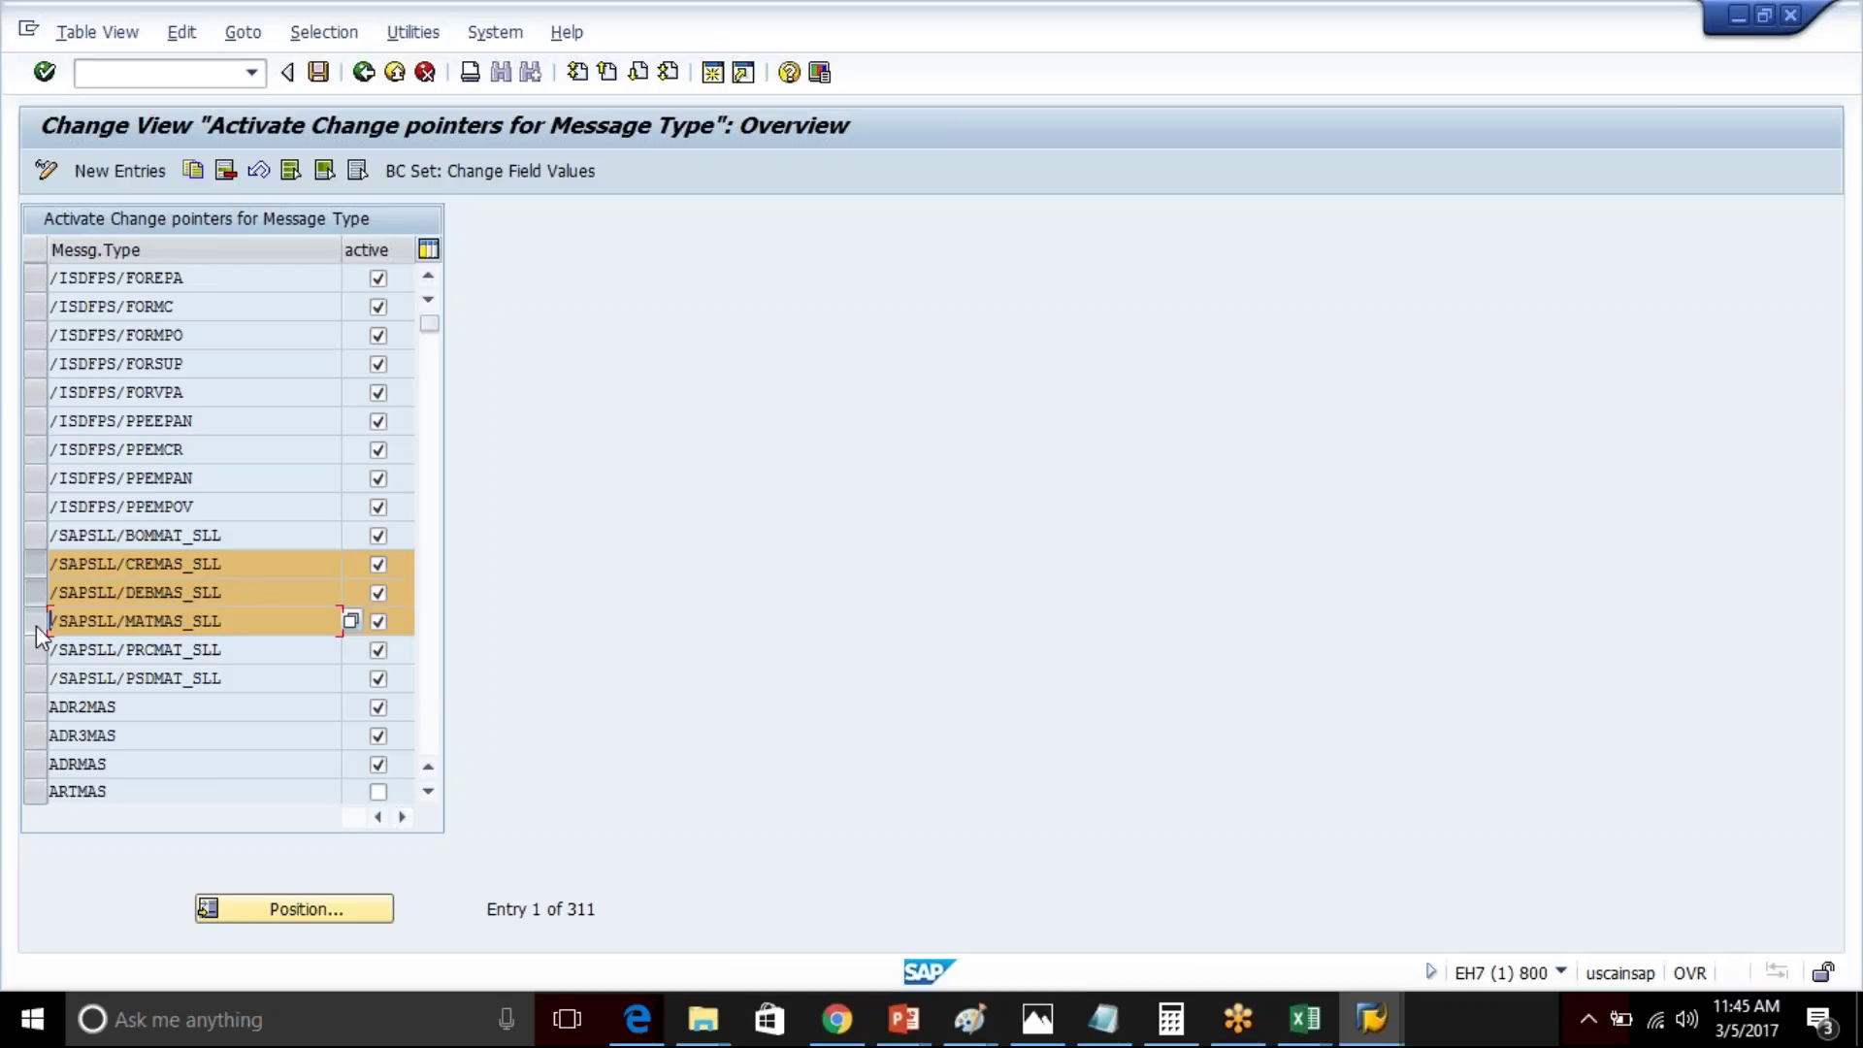
pyautogui.hotkey('alt', 'Tab')
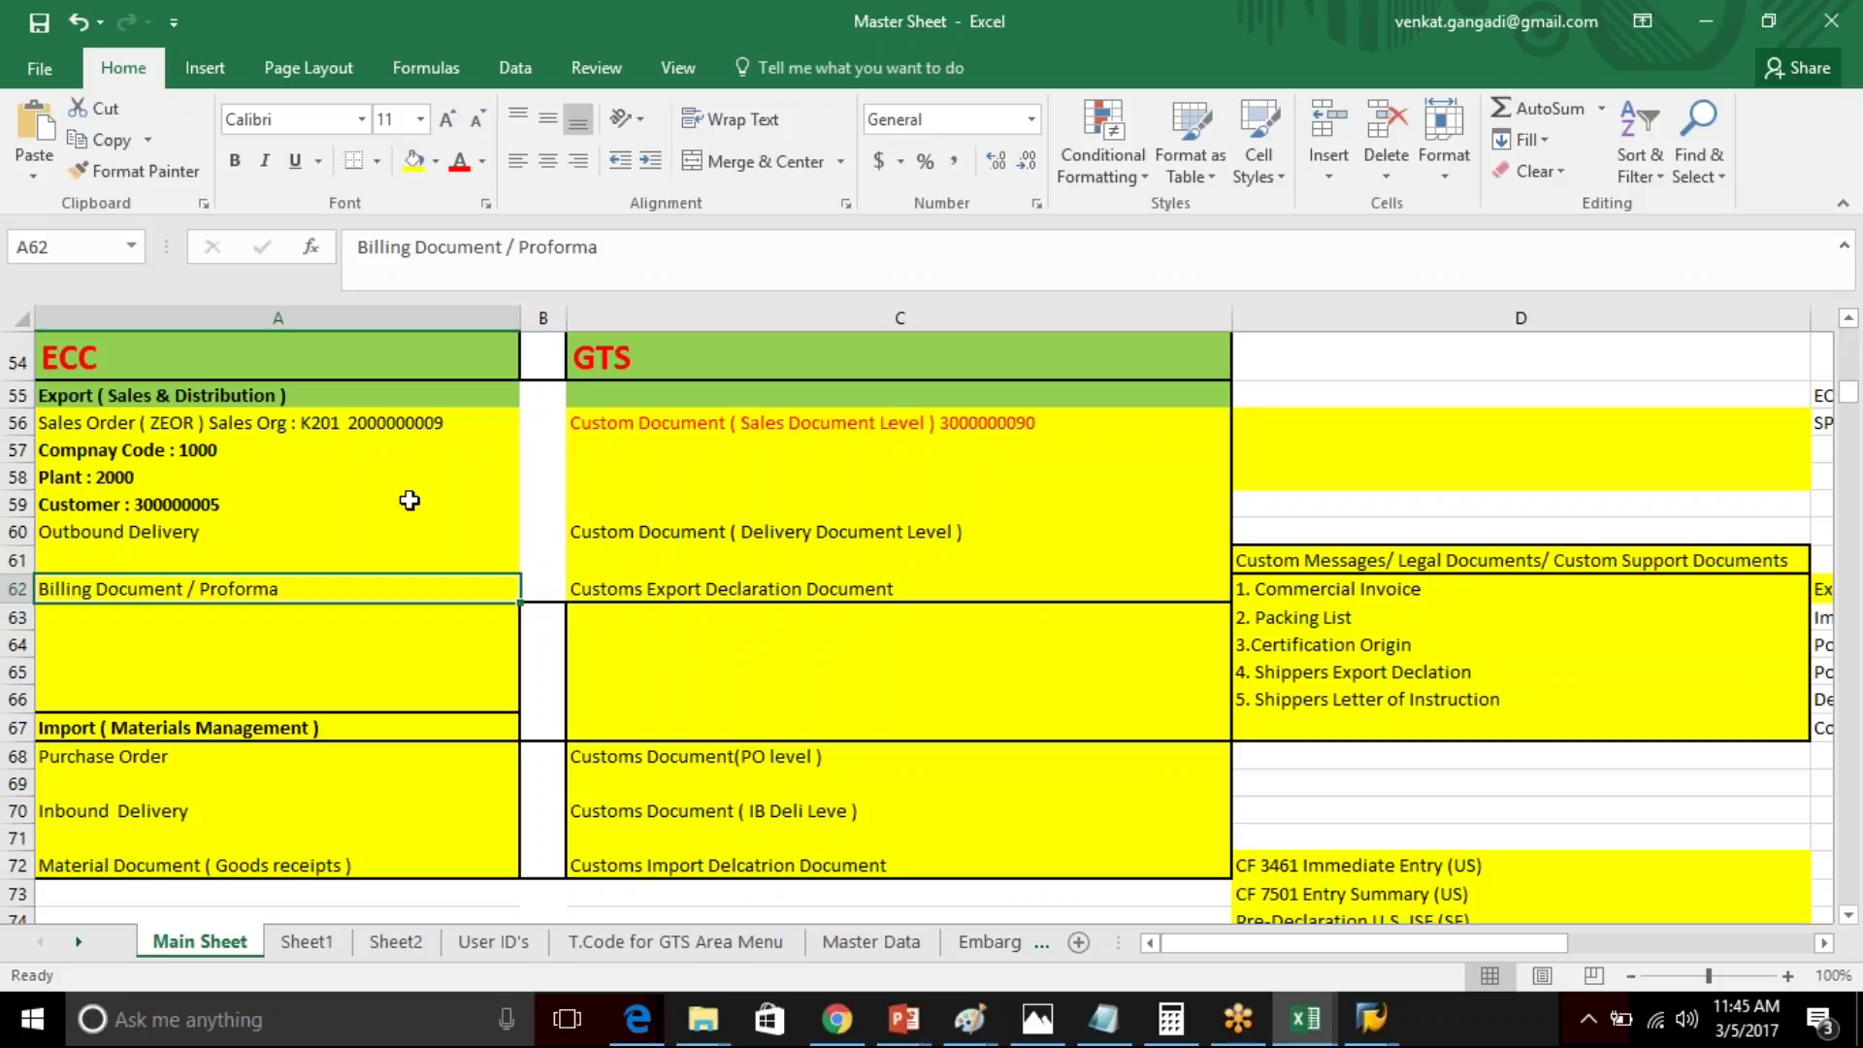
pyautogui.click(1010, 430)
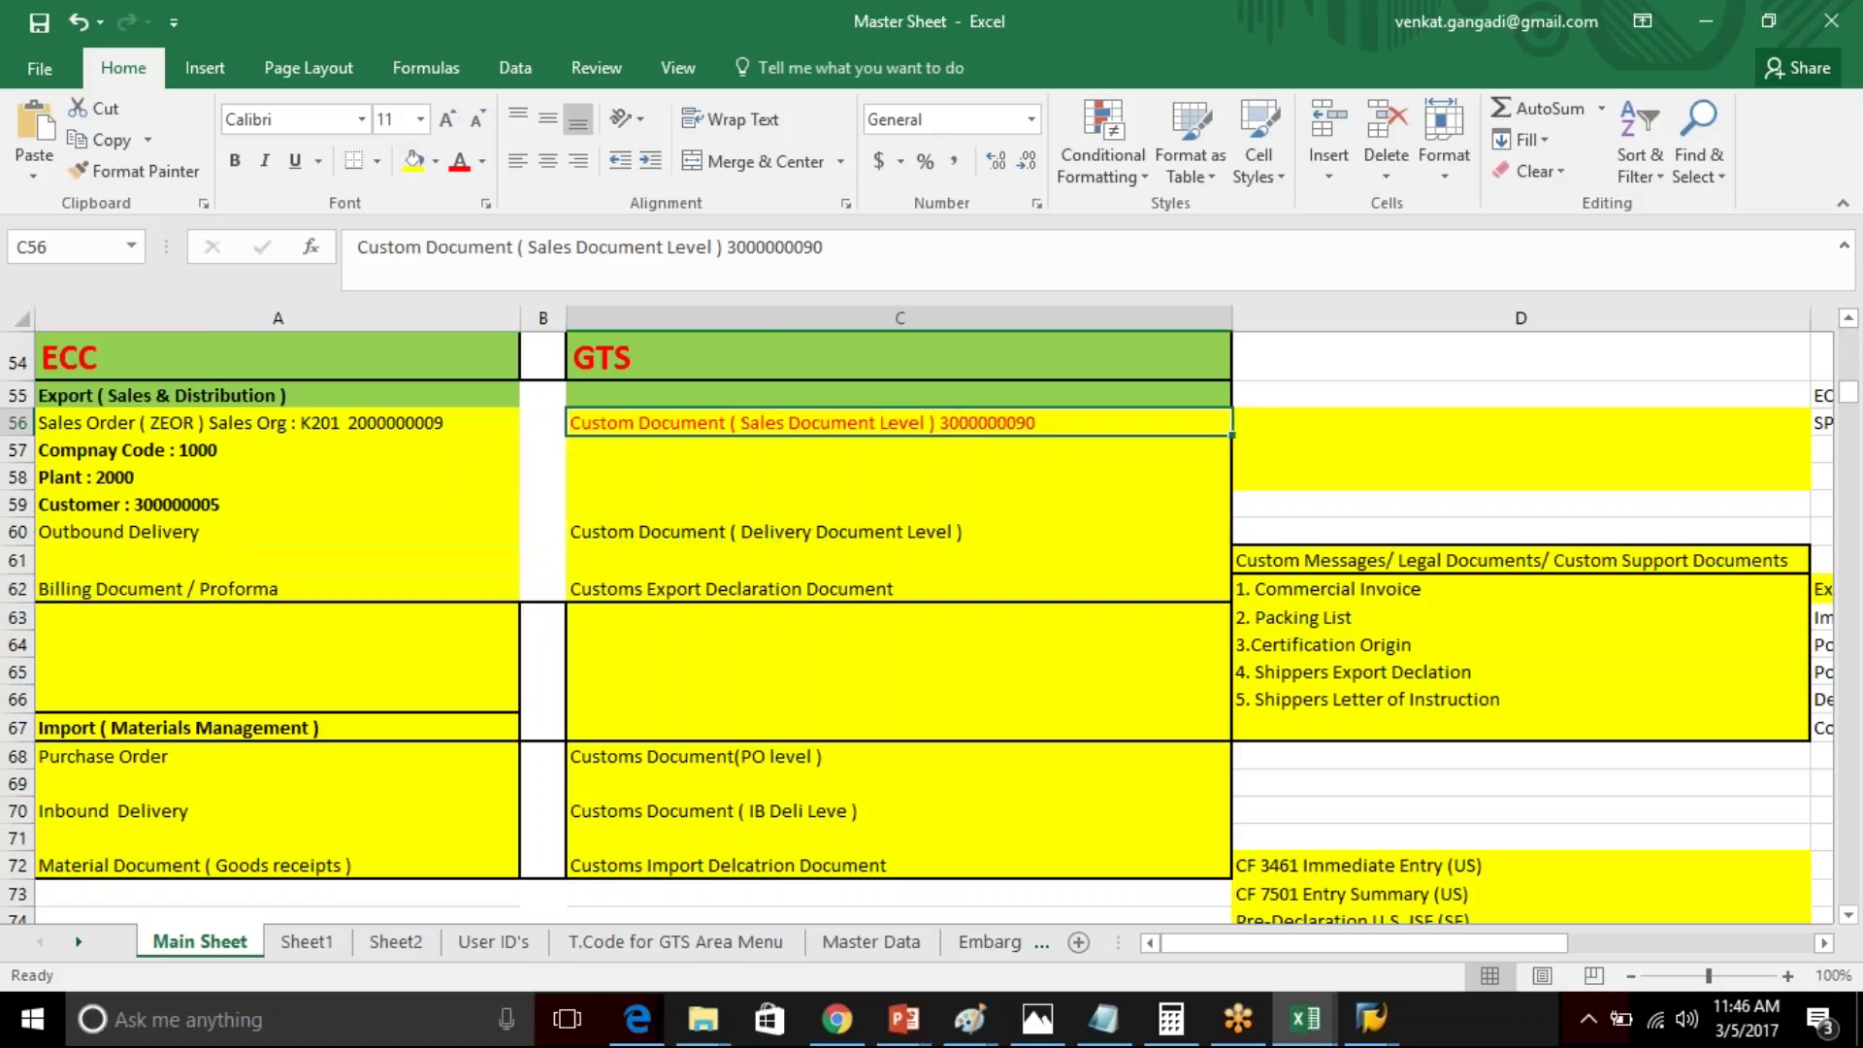